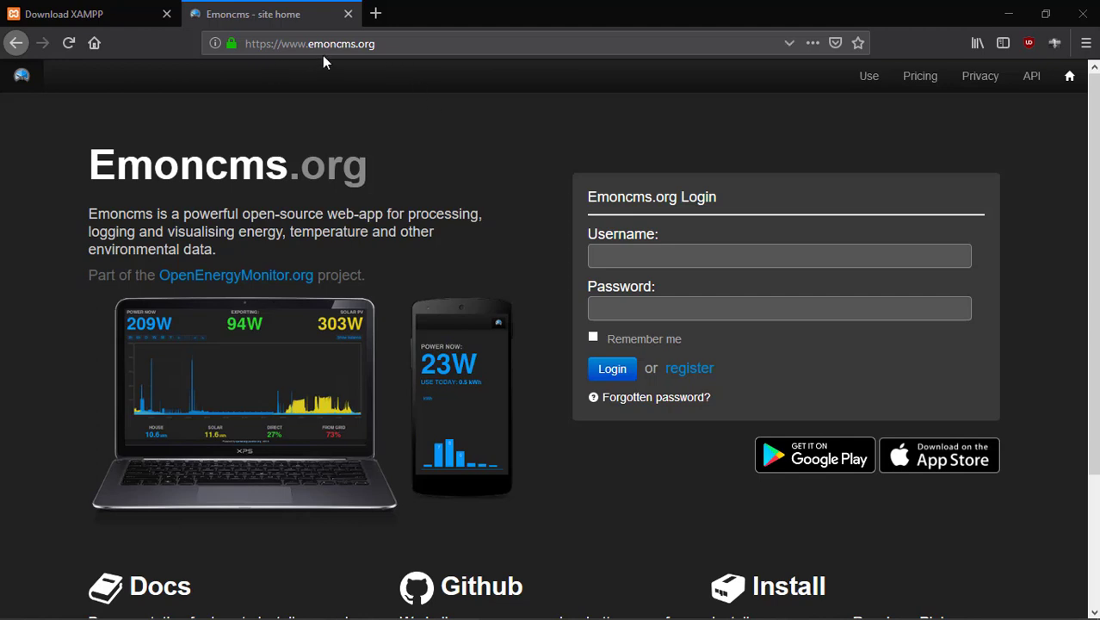
Switch to the XAMPP download page and review the Windows and Linux download tables.
scroll(506, 295, "down", 1)
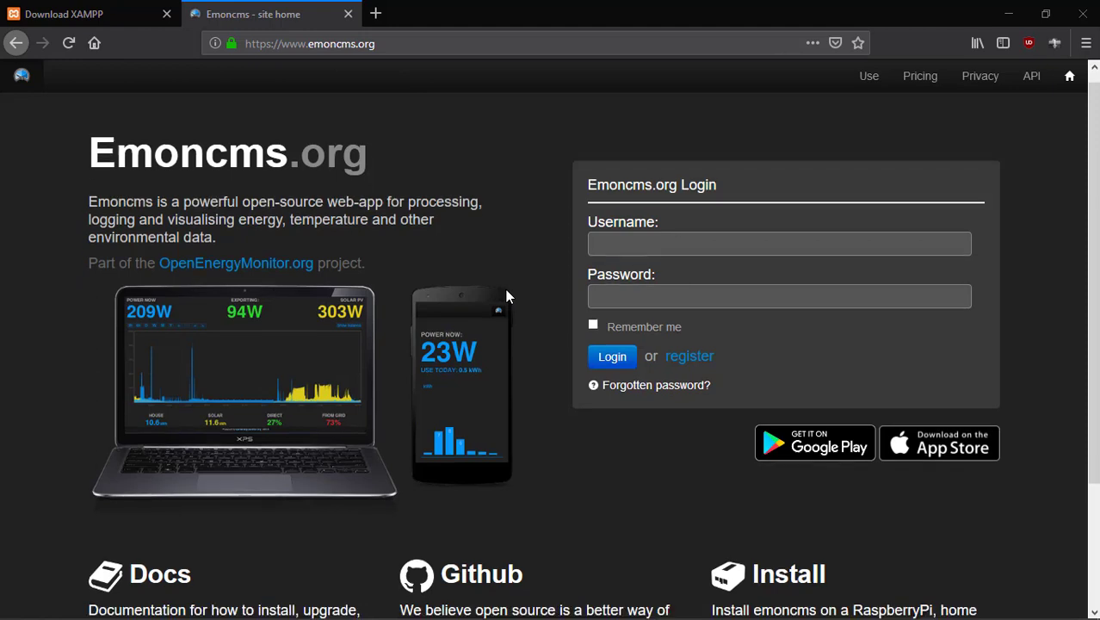
scroll(506, 295, "up", 1)
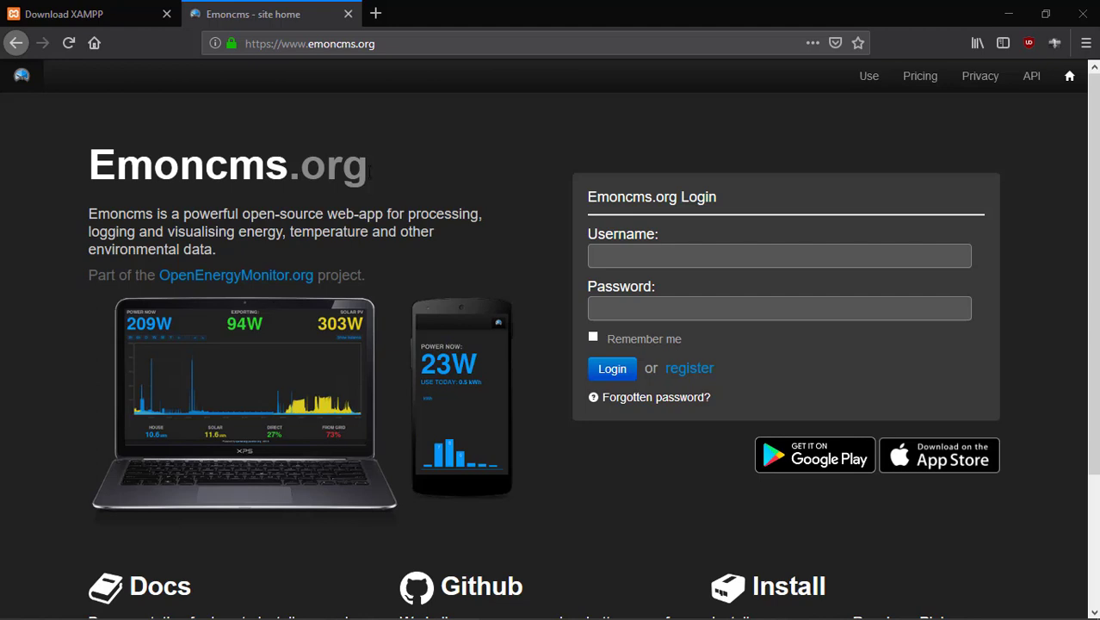
left_click(118, 13)
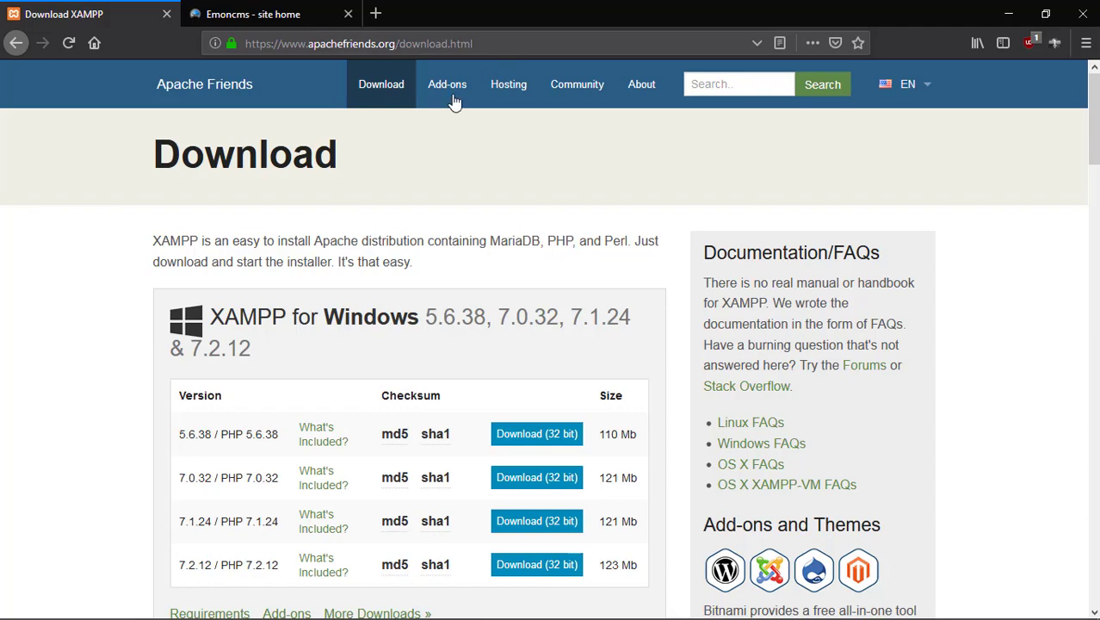
scroll(331, 254, "down", 4)
scroll(331, 258, "up", 3)
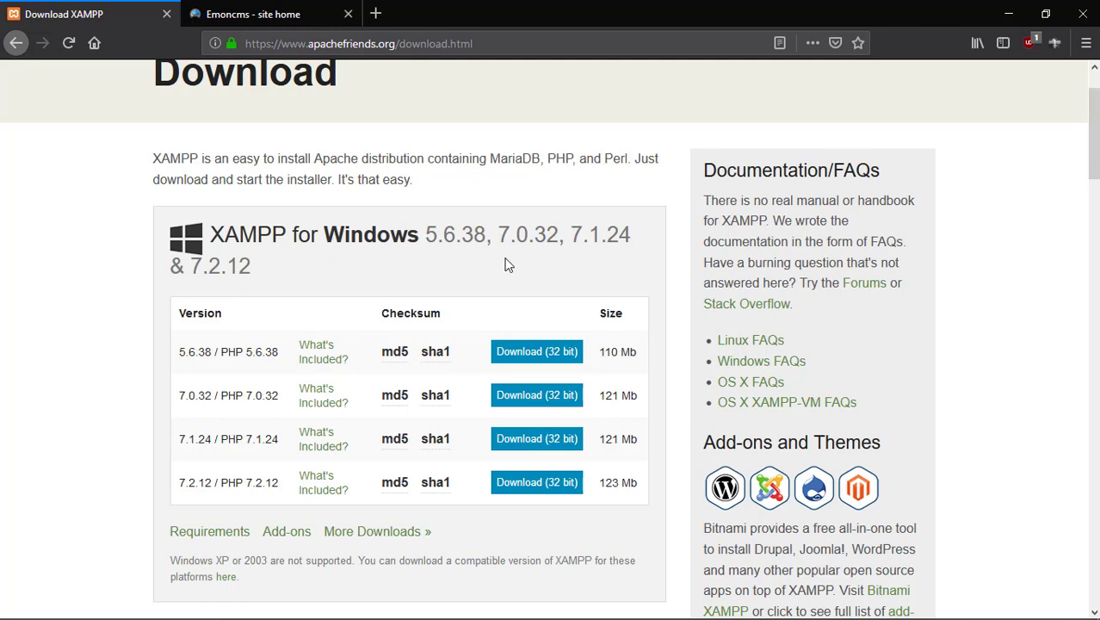
scroll(504, 260, "down", 2)
scroll(502, 261, "up", 2)
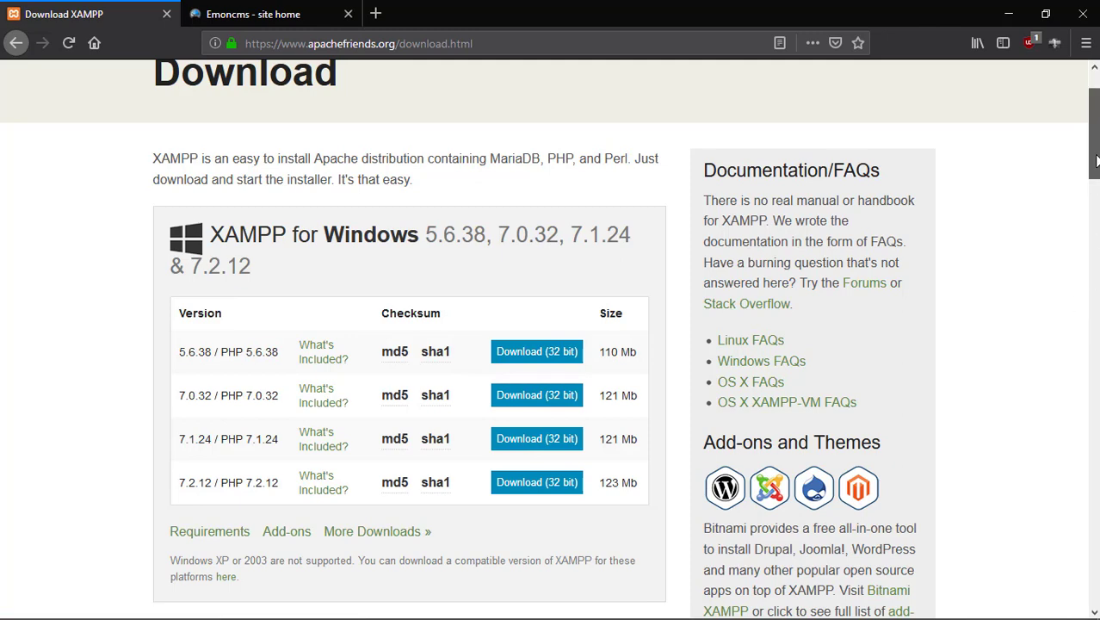
left_click_drag(1095, 161, 1095, 134)
scroll(1093, 121, "down", 3)
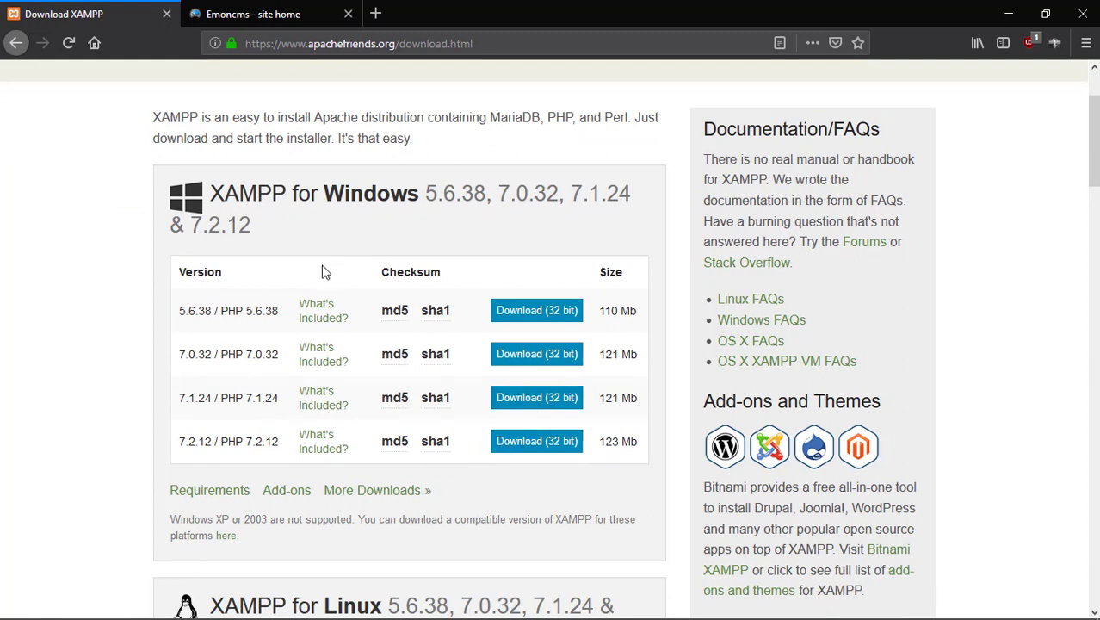
scroll(303, 429, "down", 6)
scroll(246, 358, "down", 2)
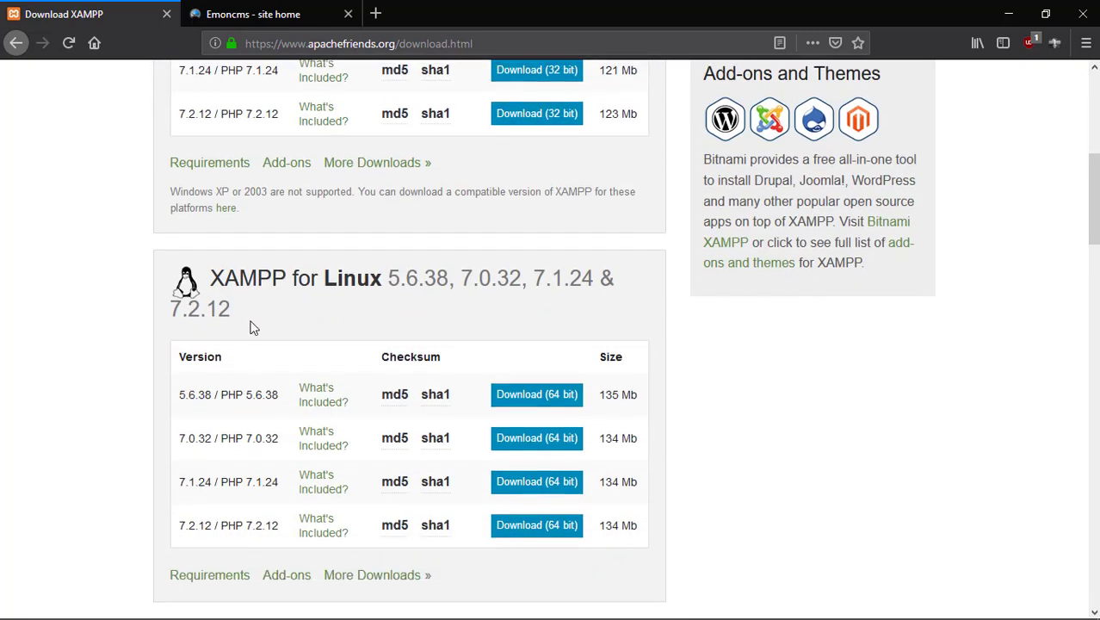
scroll(384, 315, "down", 8)
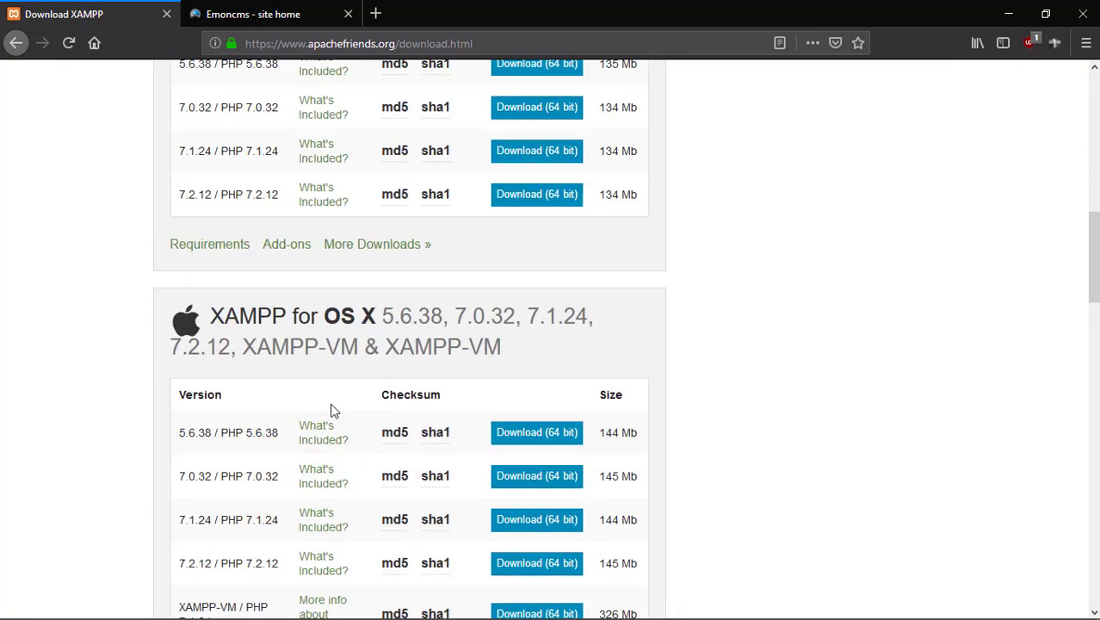
scroll(334, 410, "up", 12)
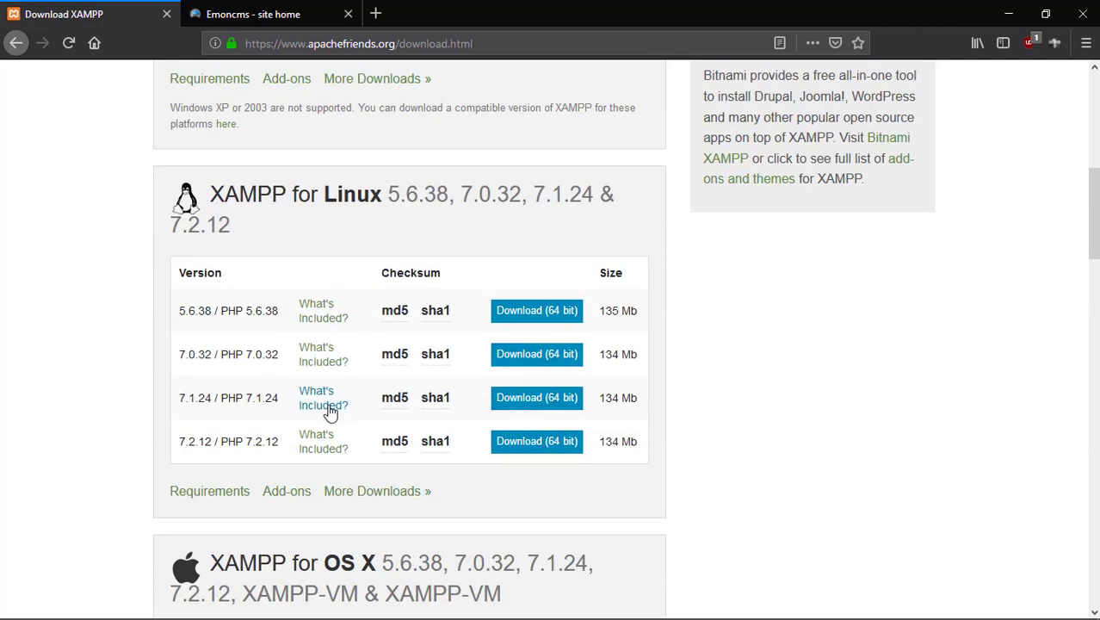
scroll(332, 412, "up", 1)
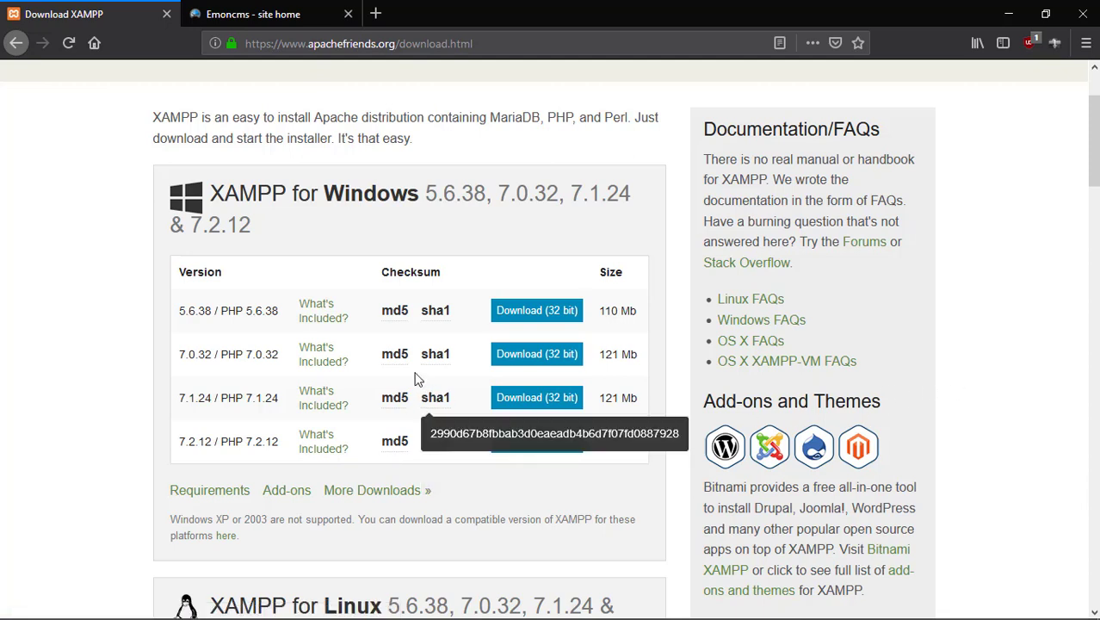
Look over the OS X download table, then minimize Firefox to show the desktop.
scroll(408, 432, "down", 4)
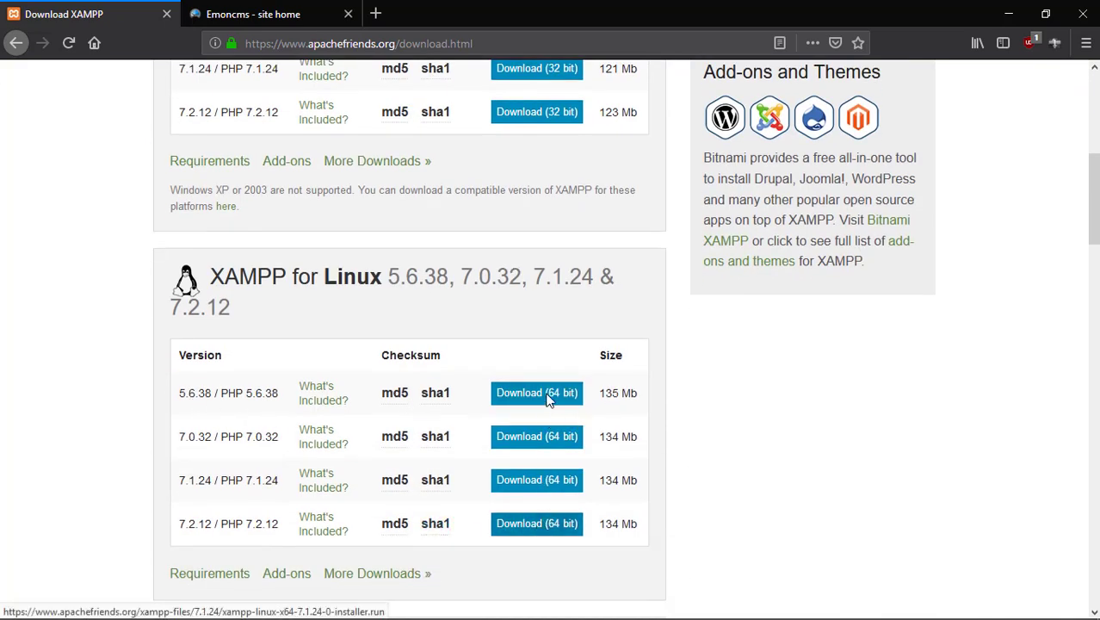
scroll(459, 383, "down", 5)
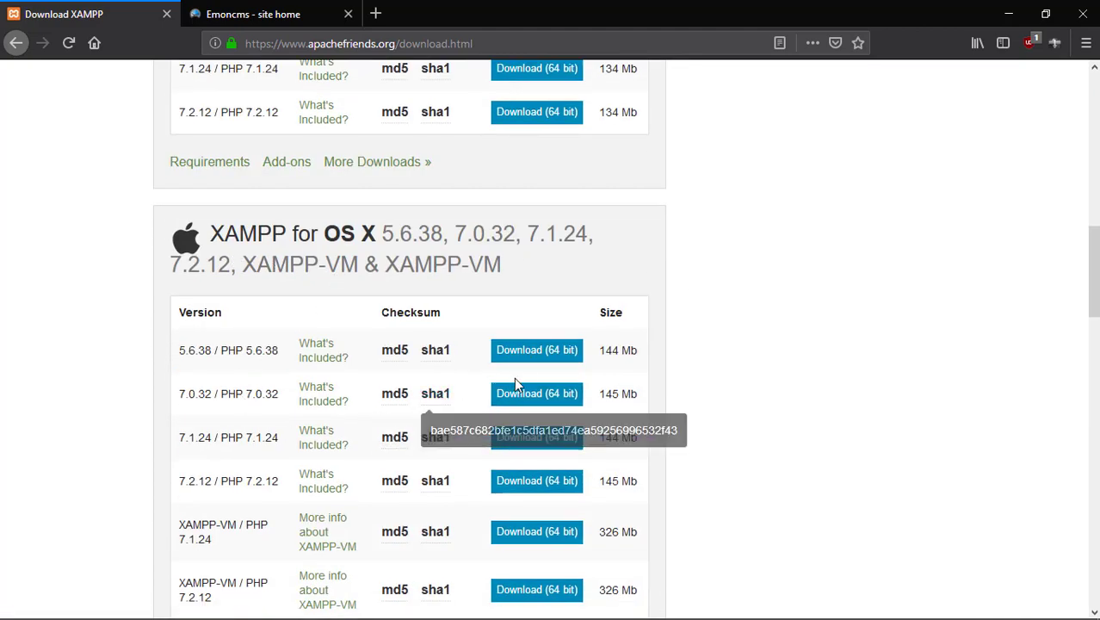
scroll(514, 377, "up", 10)
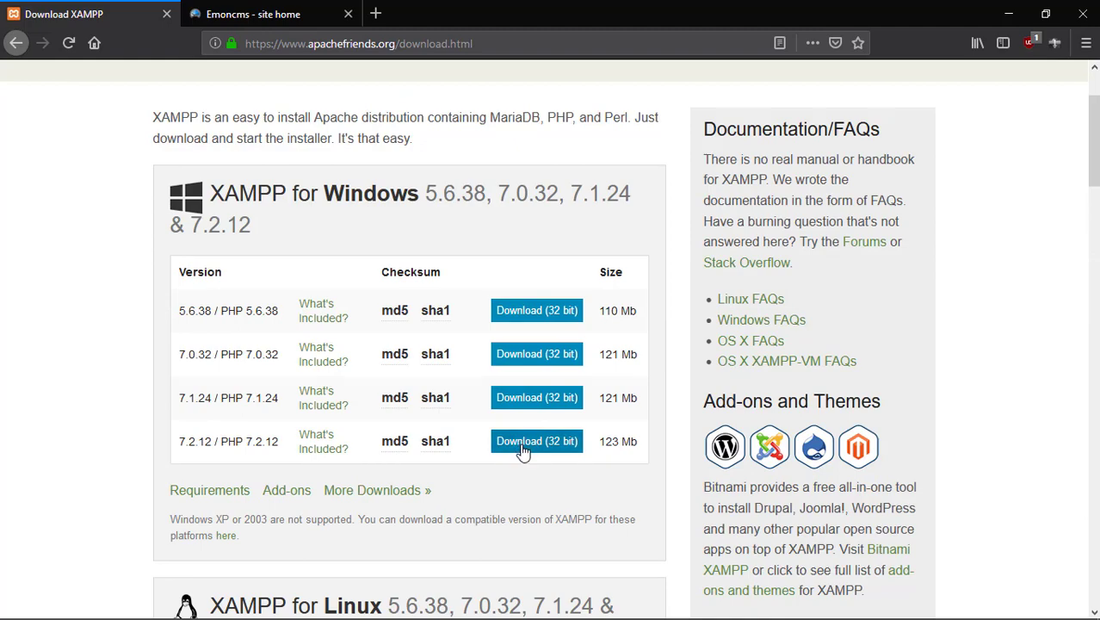
left_click(1008, 14)
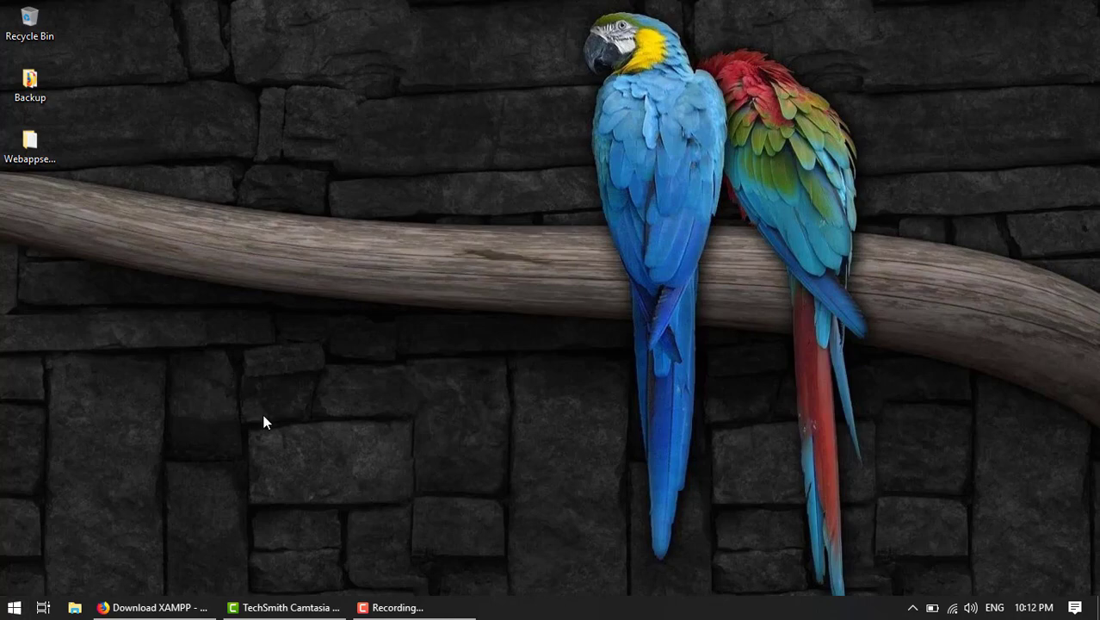
Launch XAMPP Control Panel from the XAMPP folder in the Start menu's app list.
left_click(14, 606)
scroll(113, 478, "down", 5)
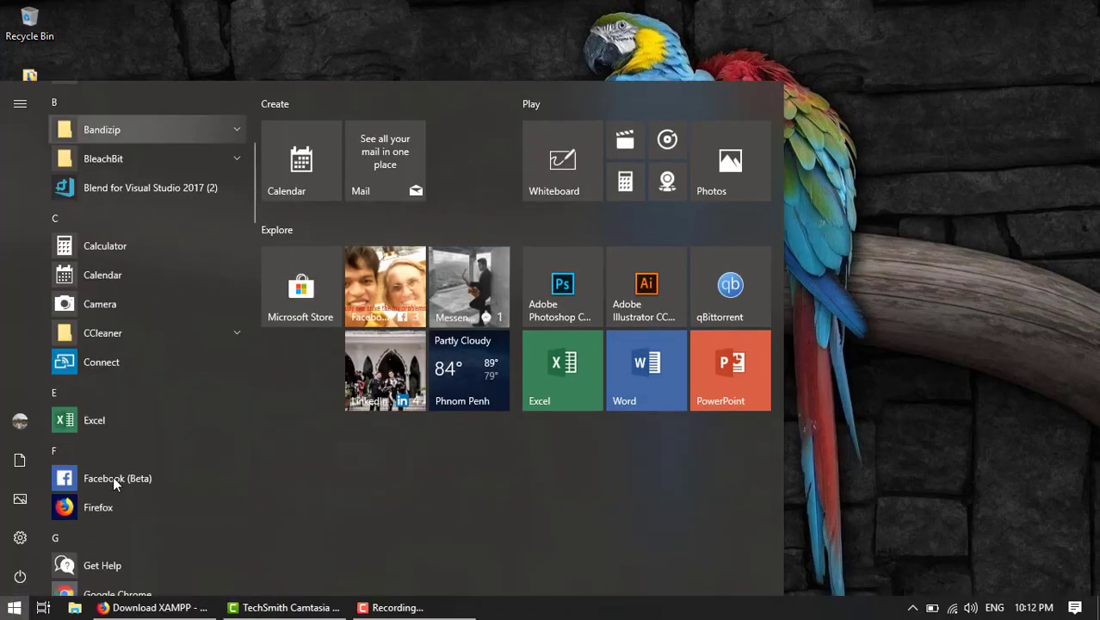
scroll(113, 475, "down", 15)
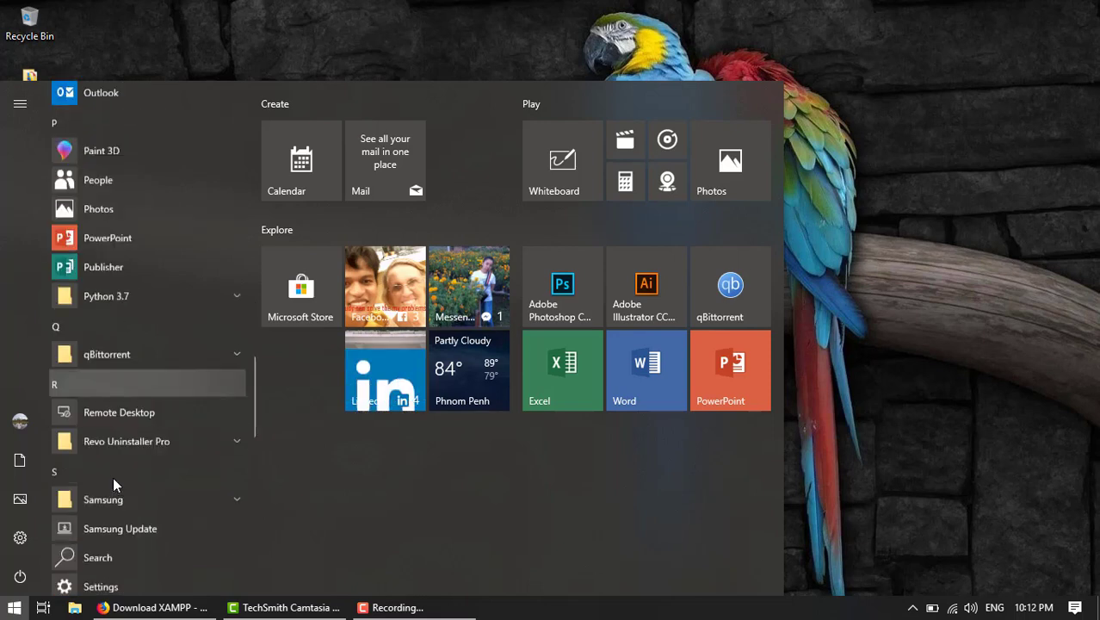
scroll(113, 478, "down", 10)
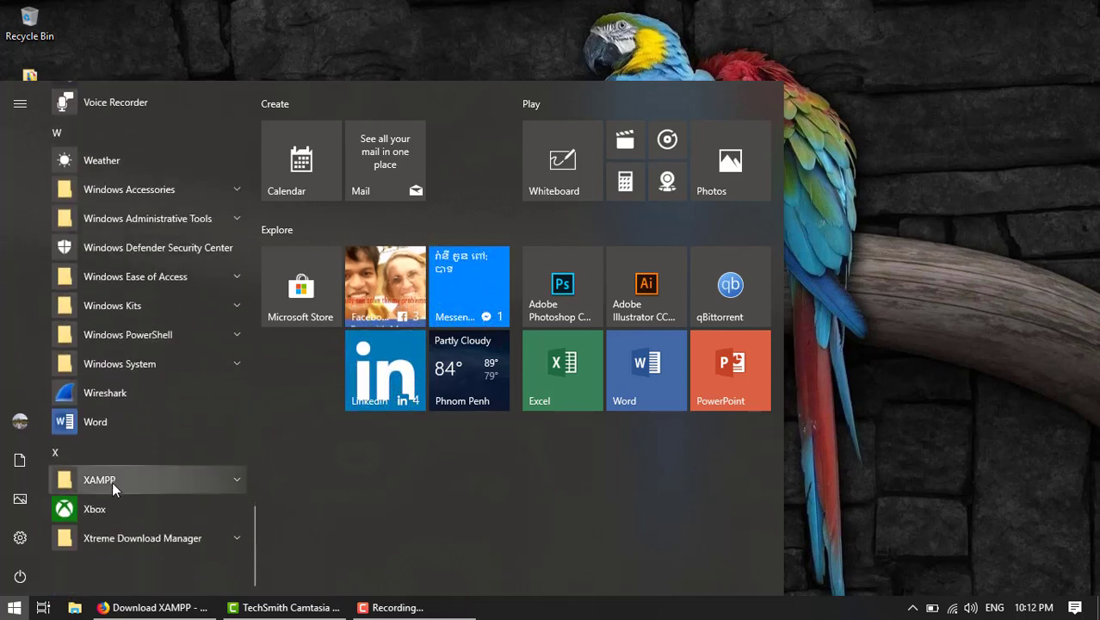
left_click(112, 481)
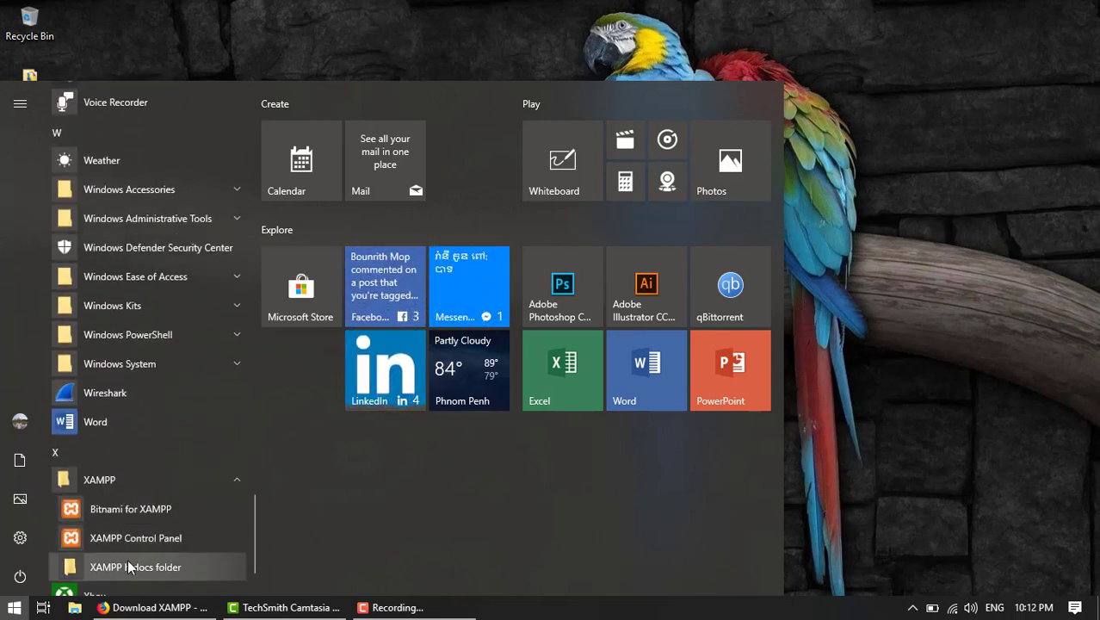
left_click(179, 538)
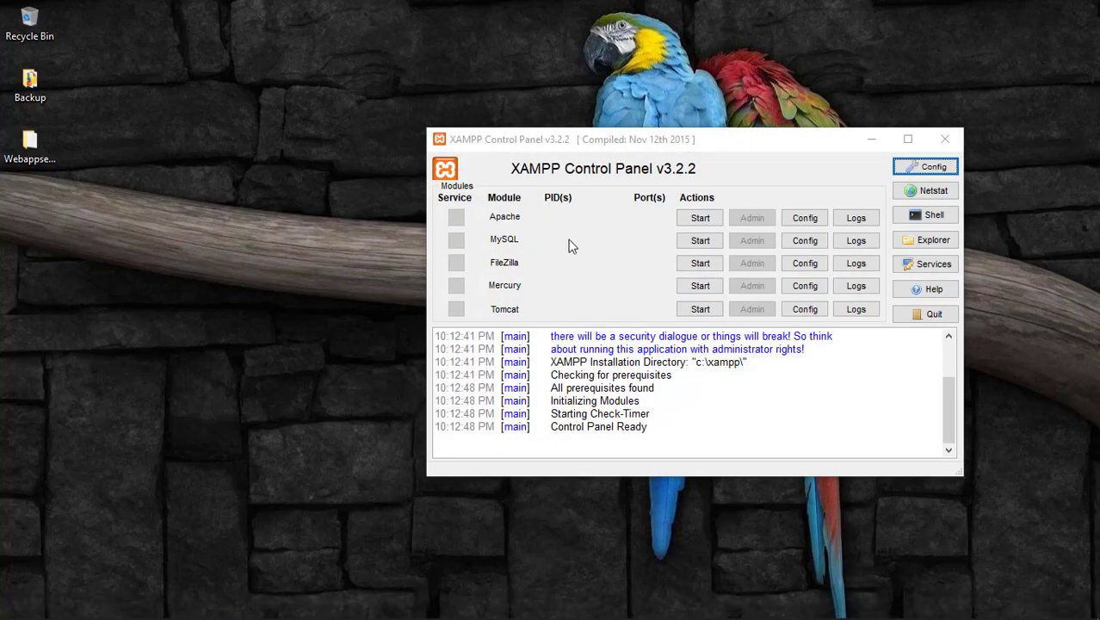
Start the Apache and MySQL modules, then close the XAMPP Control Panel window.
left_click_drag(536, 141, 400, 137)
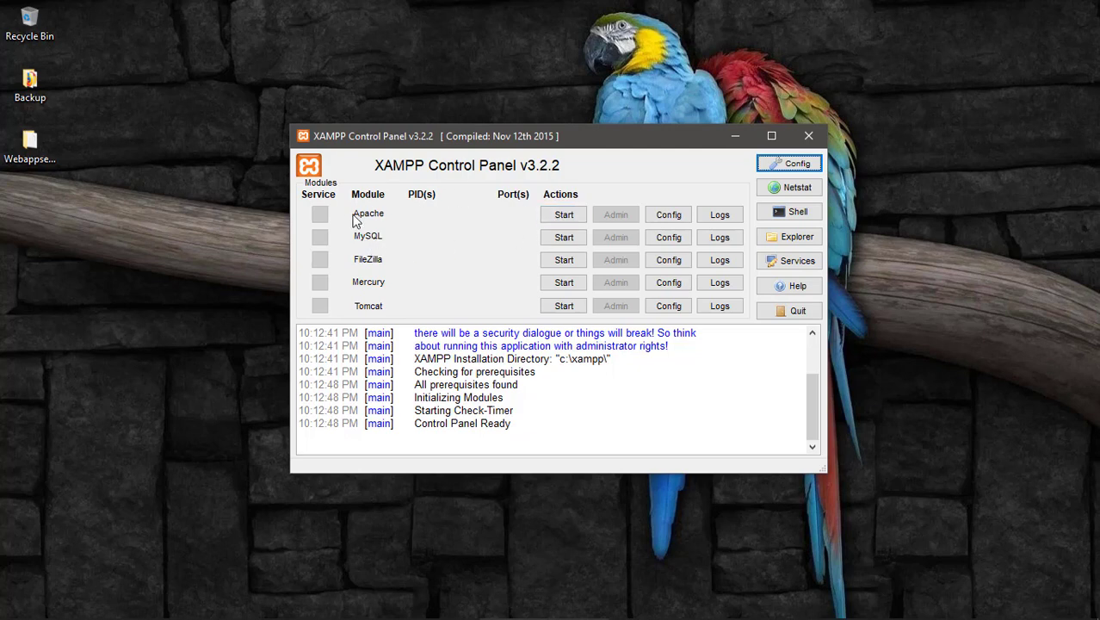
left_click(562, 222)
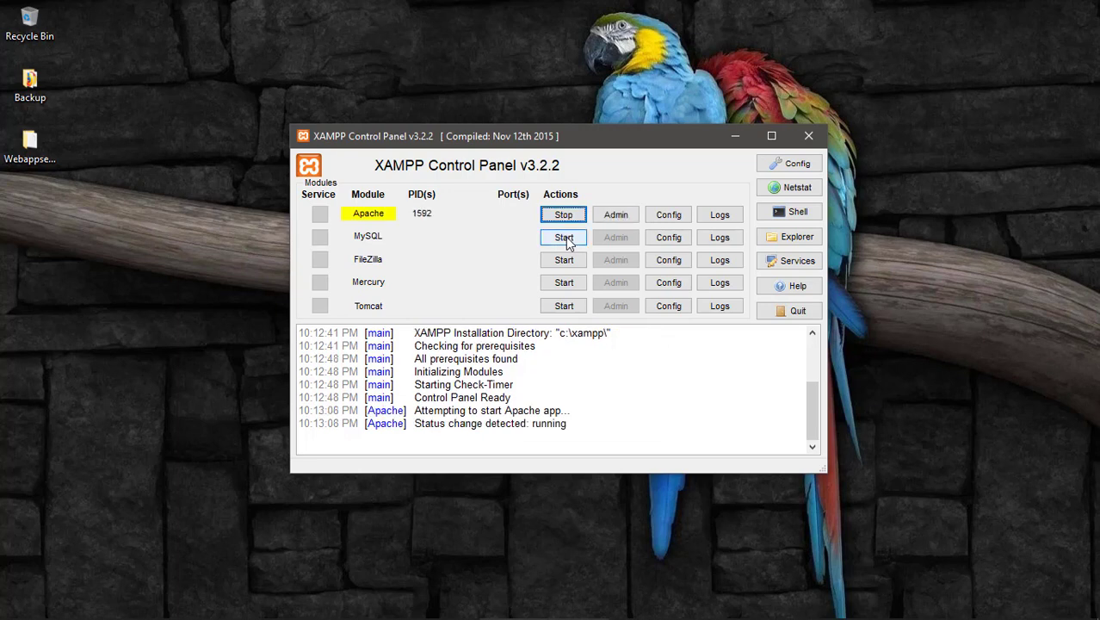
left_click(560, 244)
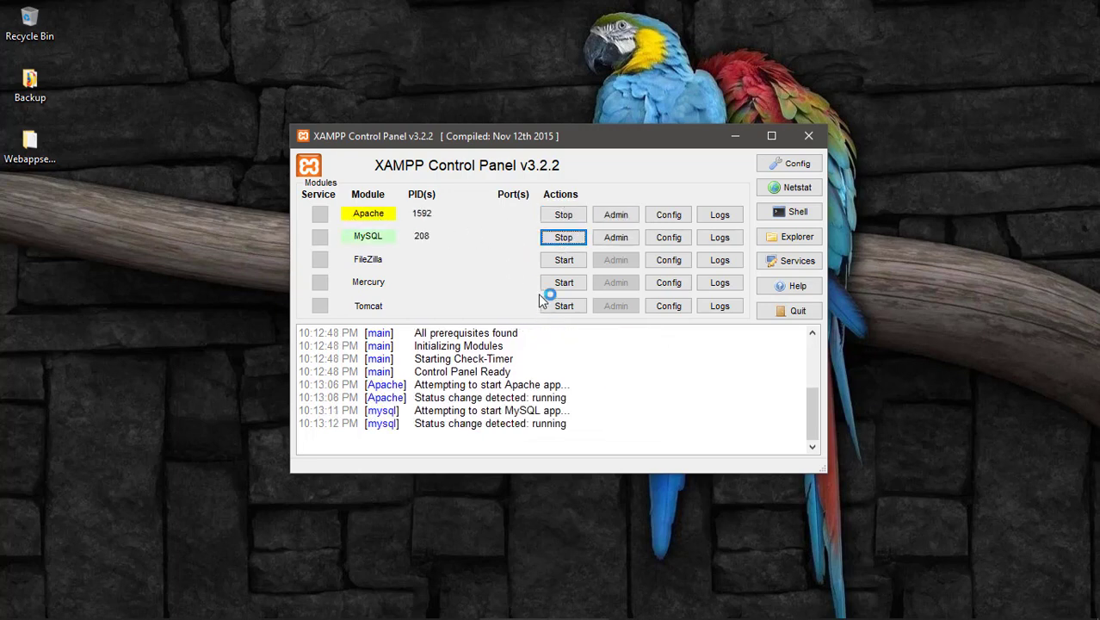
left_click(809, 139)
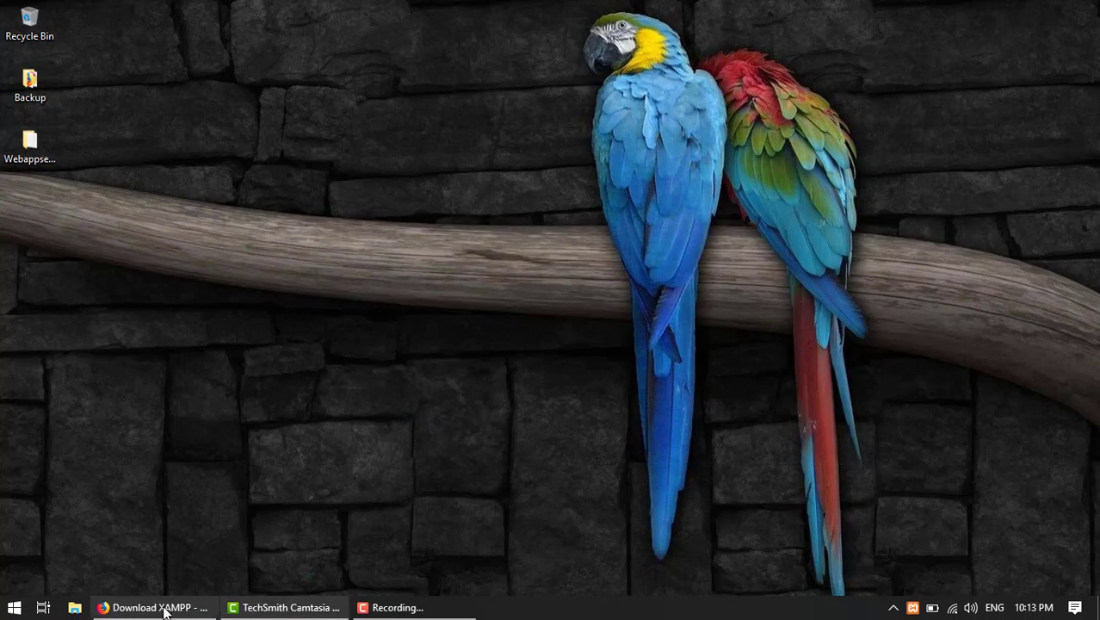
Restore Firefox on the Emoncms.org home page and open its Docs link in a new tab.
left_click(160, 607)
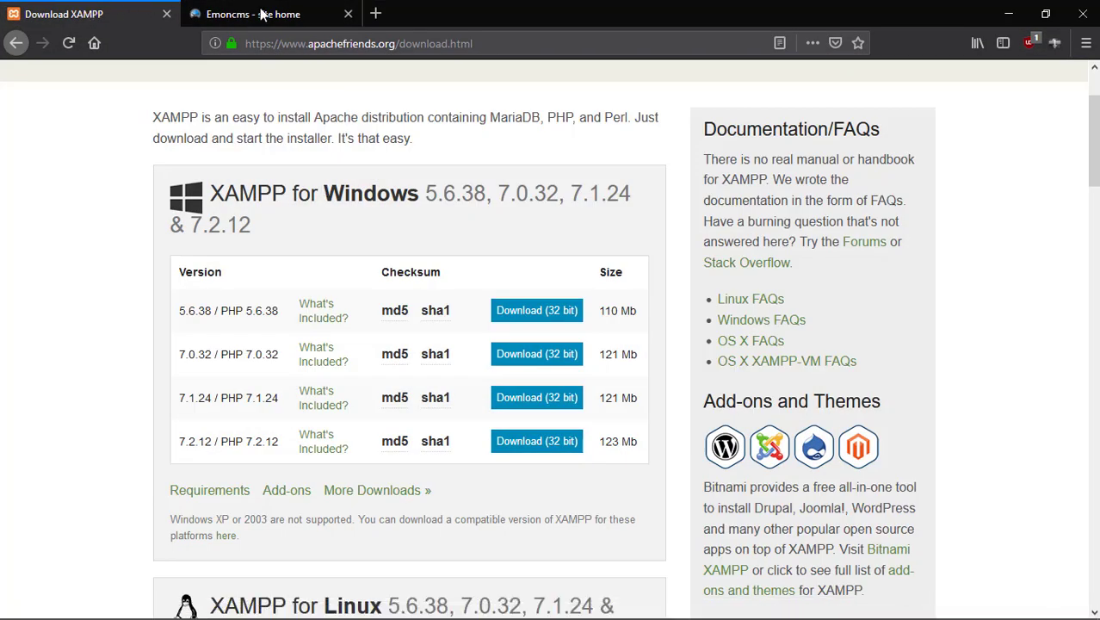
left_click(252, 10)
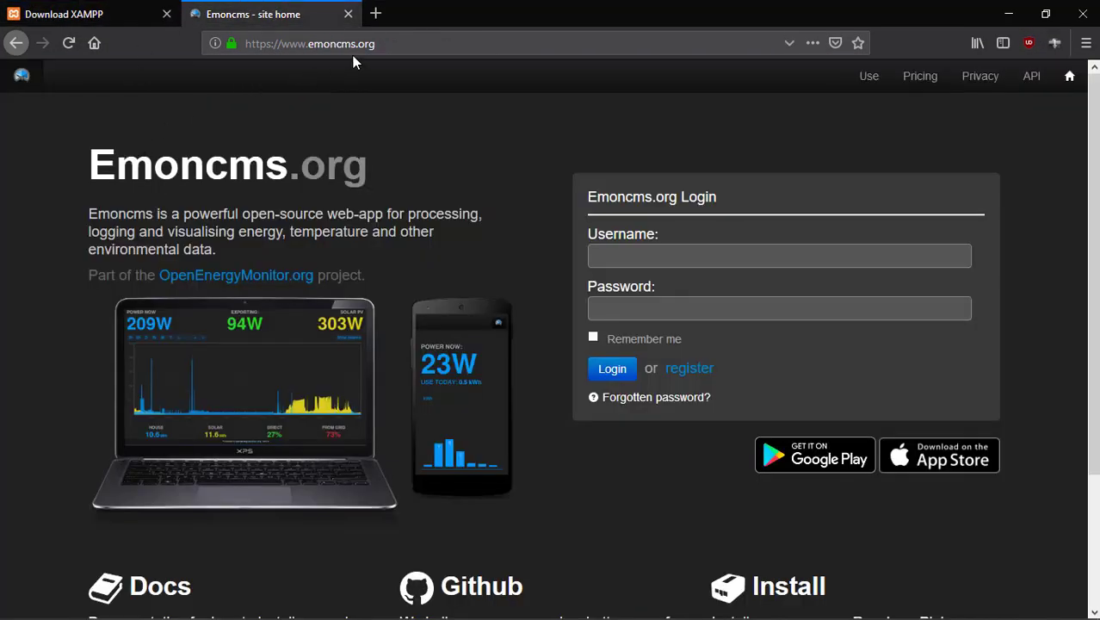
scroll(409, 198, "down", 2)
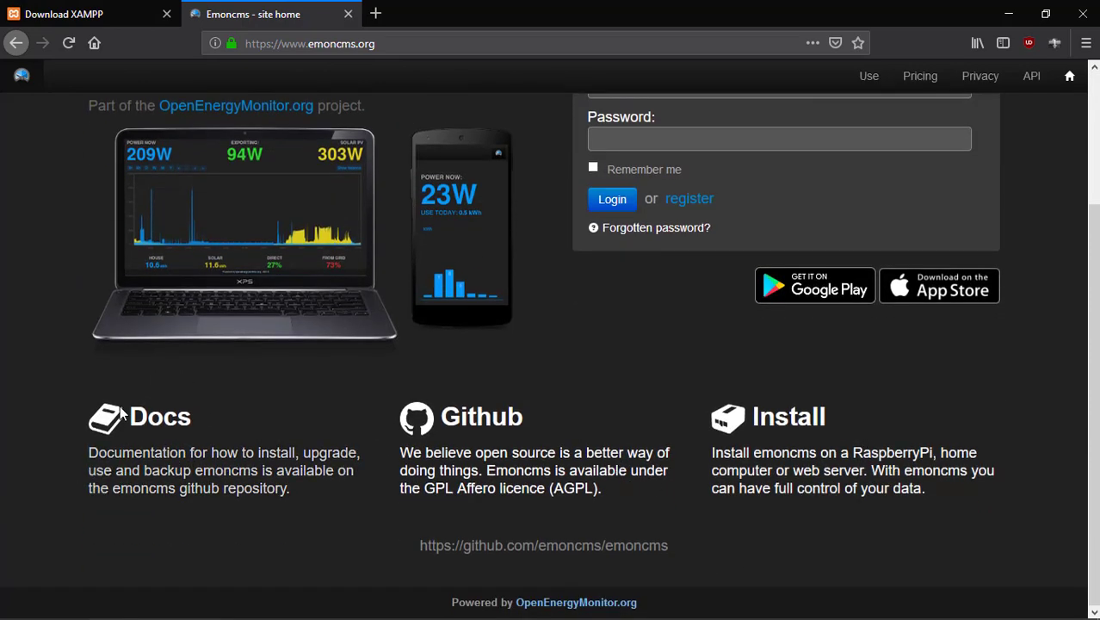
right_click(186, 469)
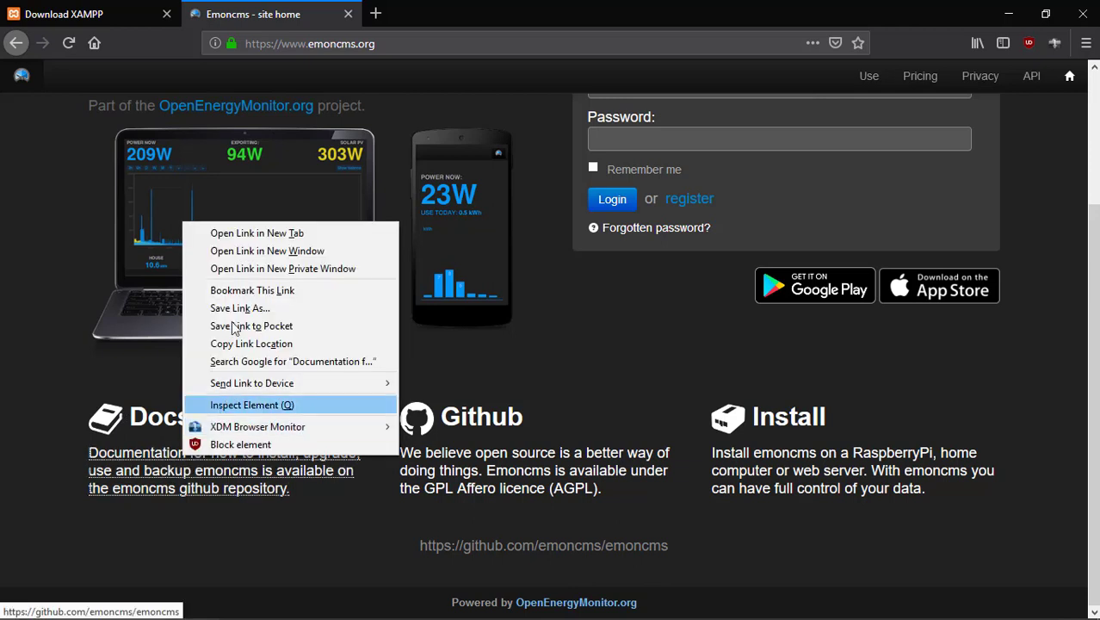
left_click(262, 234)
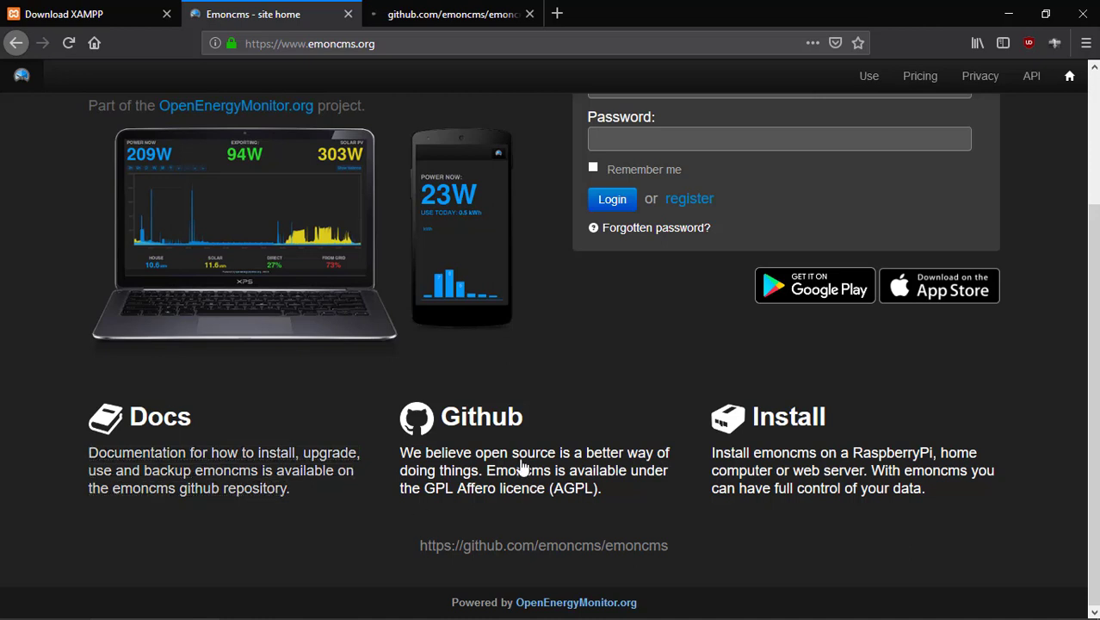
Open the Github link to github.com/emoncms/emoncms and switch to that tab.
right_click(470, 483)
left_click(509, 257)
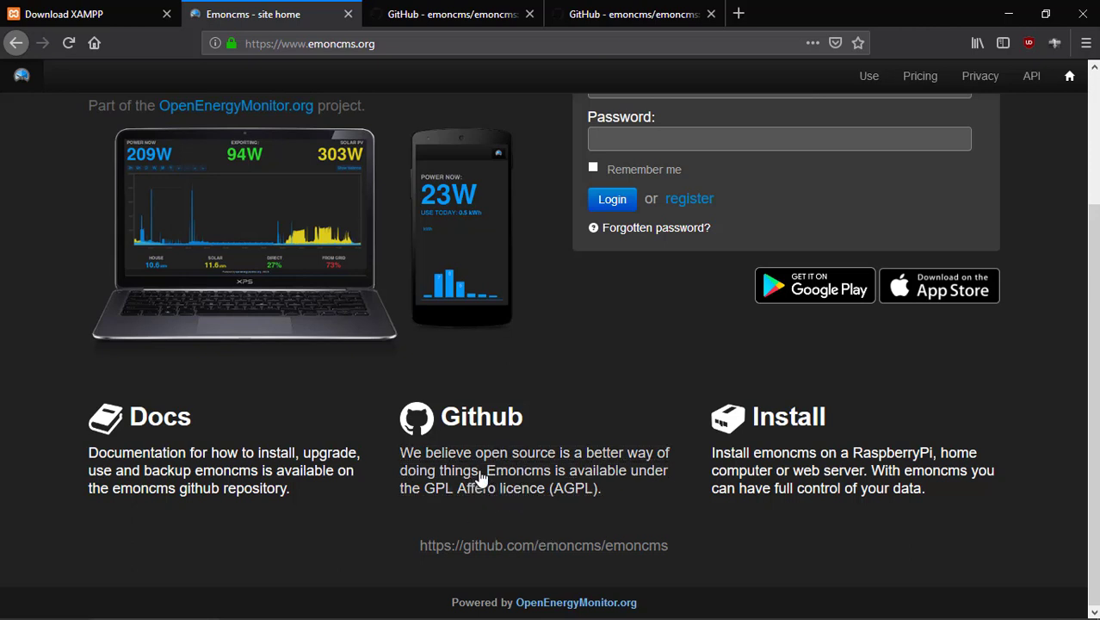
left_click(489, 439)
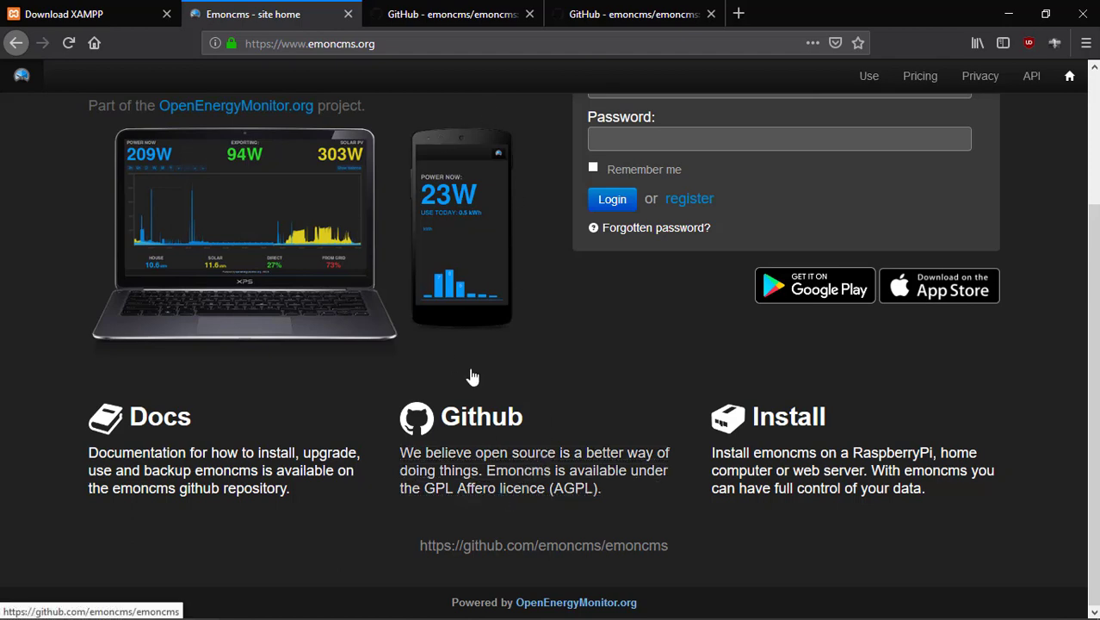
left_click(464, 13)
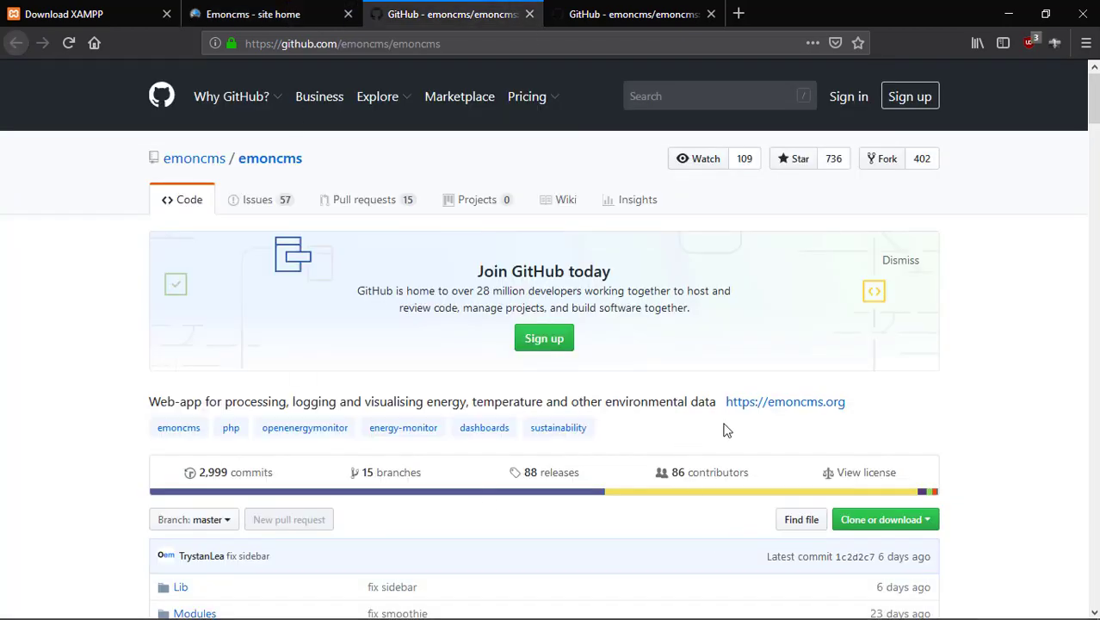
Scroll through the emoncms repository readme on GitHub.
mouse_move(196, 166)
scroll(641, 383, "down", 4)
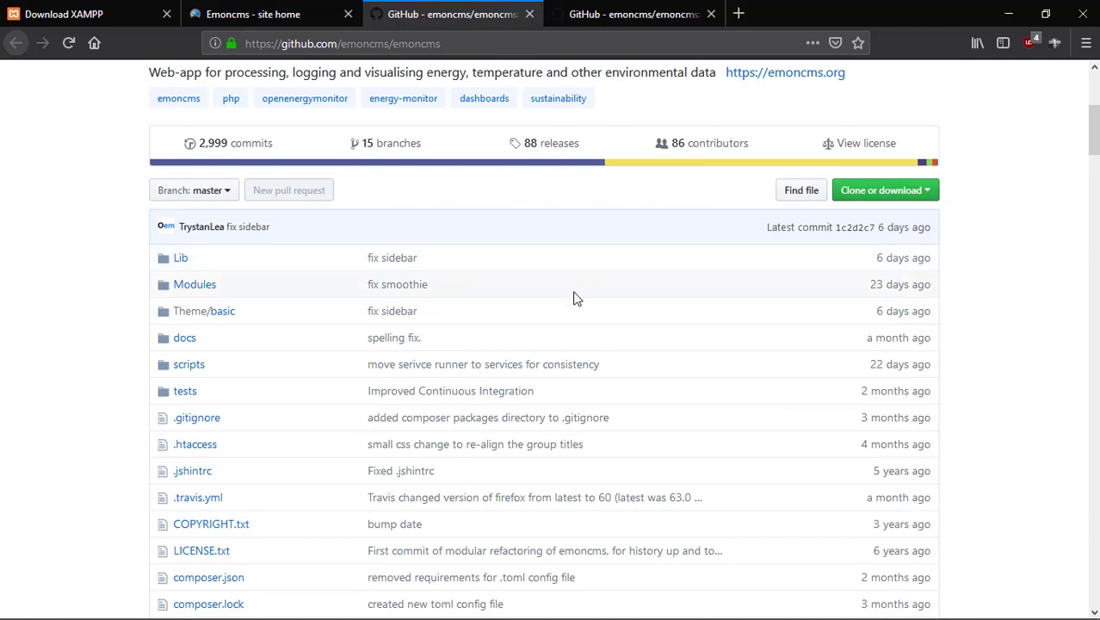
scroll(576, 298, "down", 2)
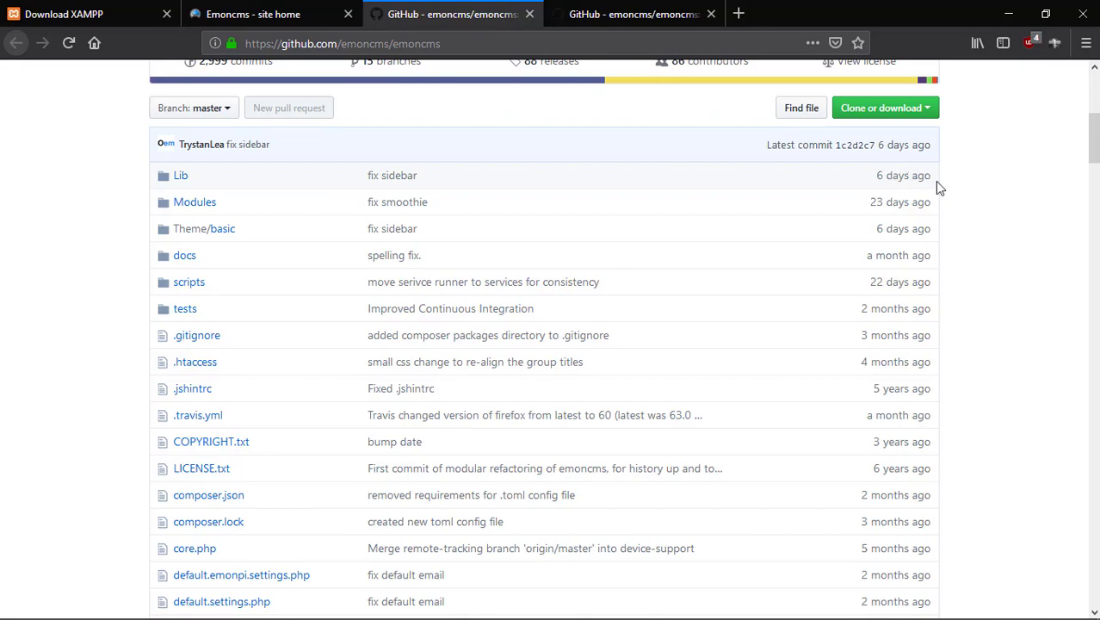
scroll(945, 225, "down", 4)
scroll(945, 226, "up", 4)
scroll(875, 494, "down", 10)
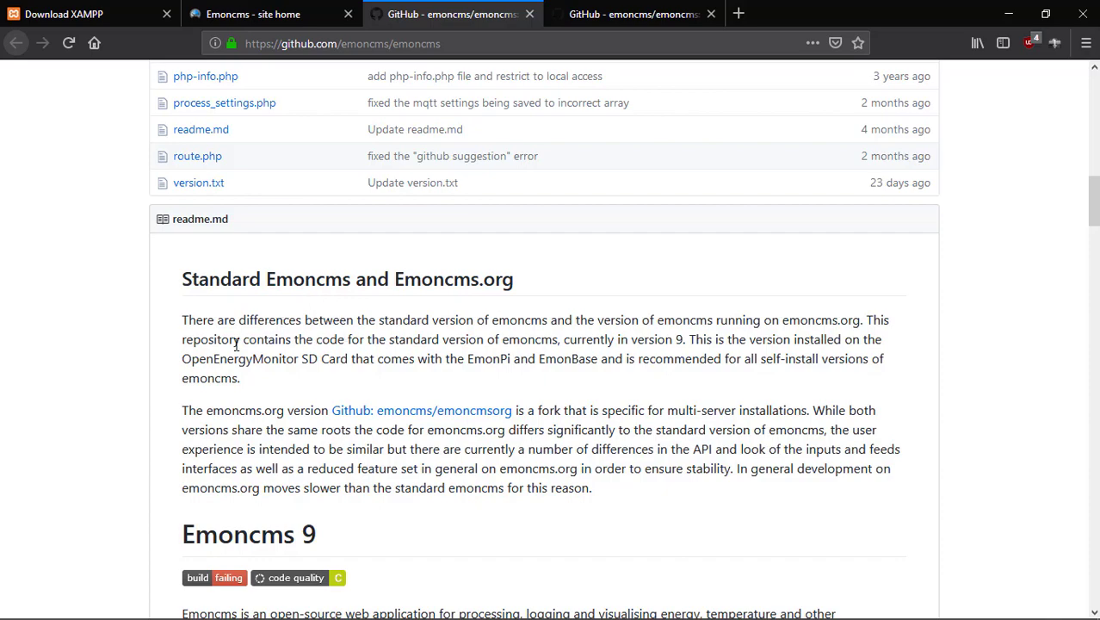
scroll(336, 322, "down", 5)
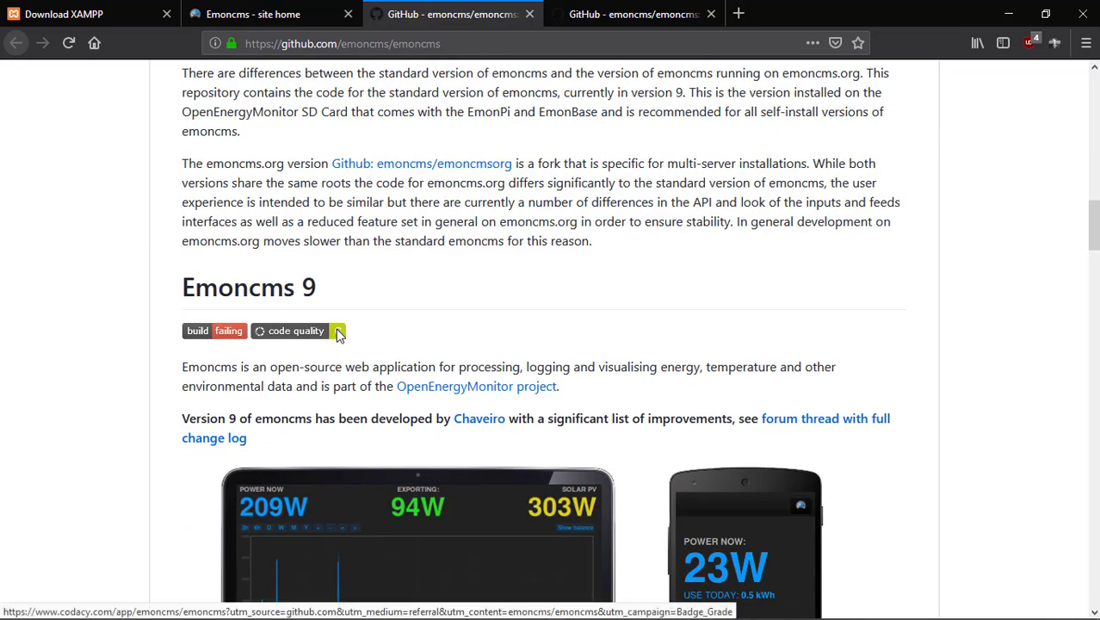
scroll(338, 334, "down", 3)
scroll(339, 335, "down", 10)
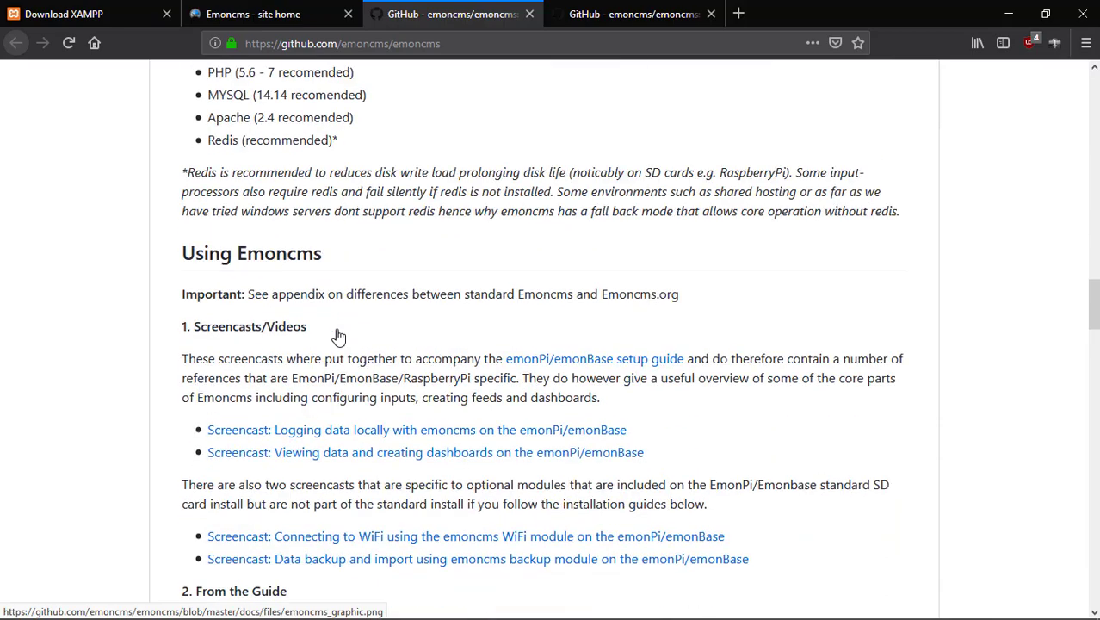
scroll(338, 336, "down", 12)
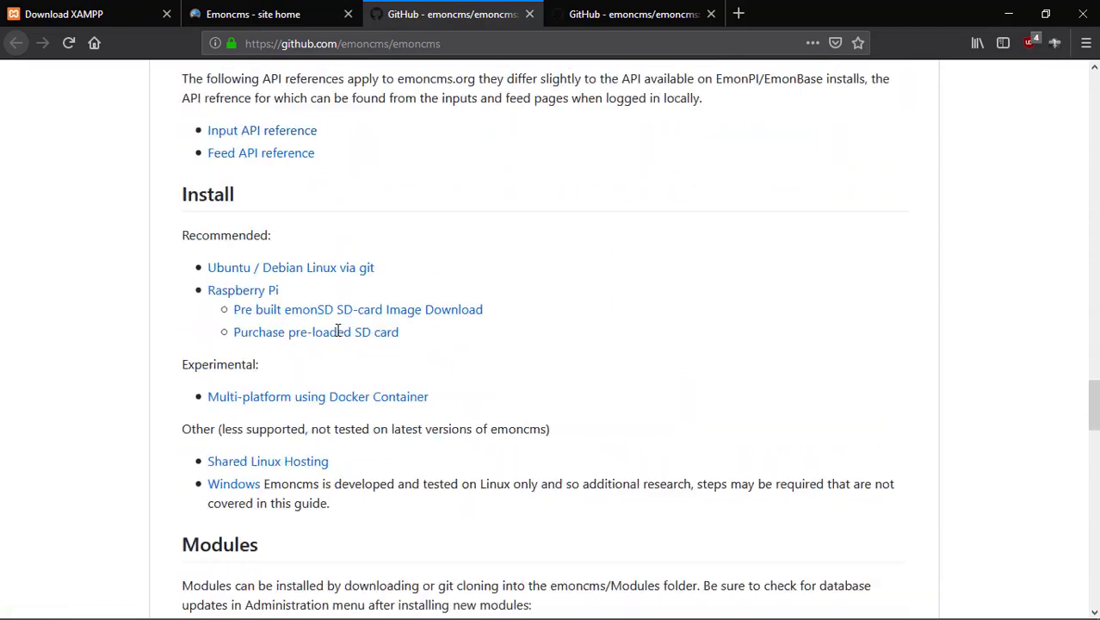
scroll(338, 336, "down", 11)
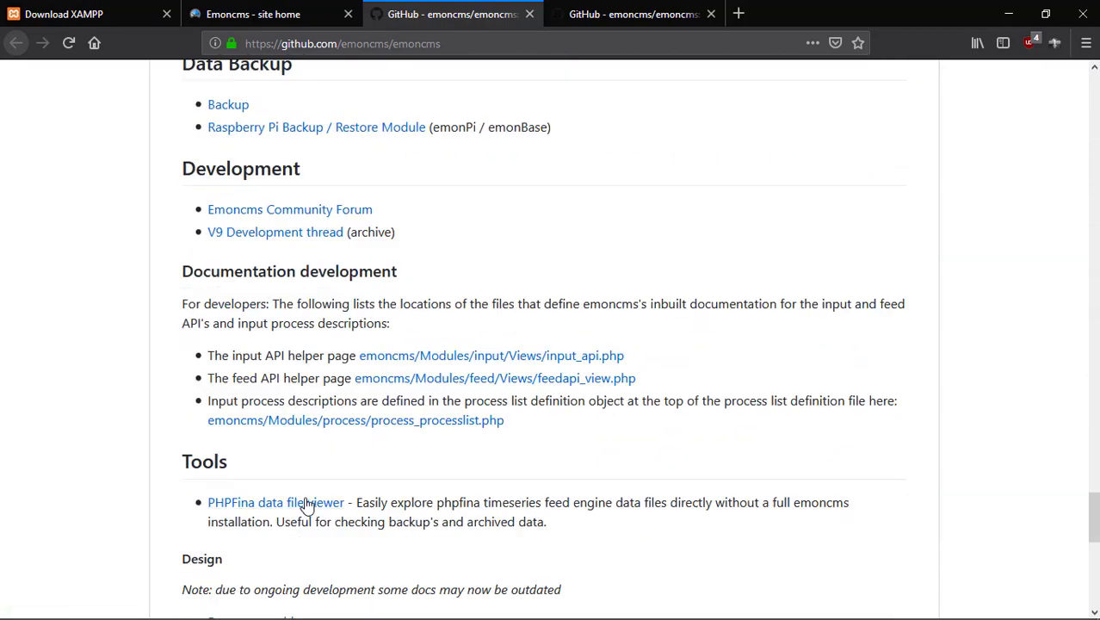
Return to the top and choose Clone or download > Download ZIP.
scroll(574, 529, "up", 13)
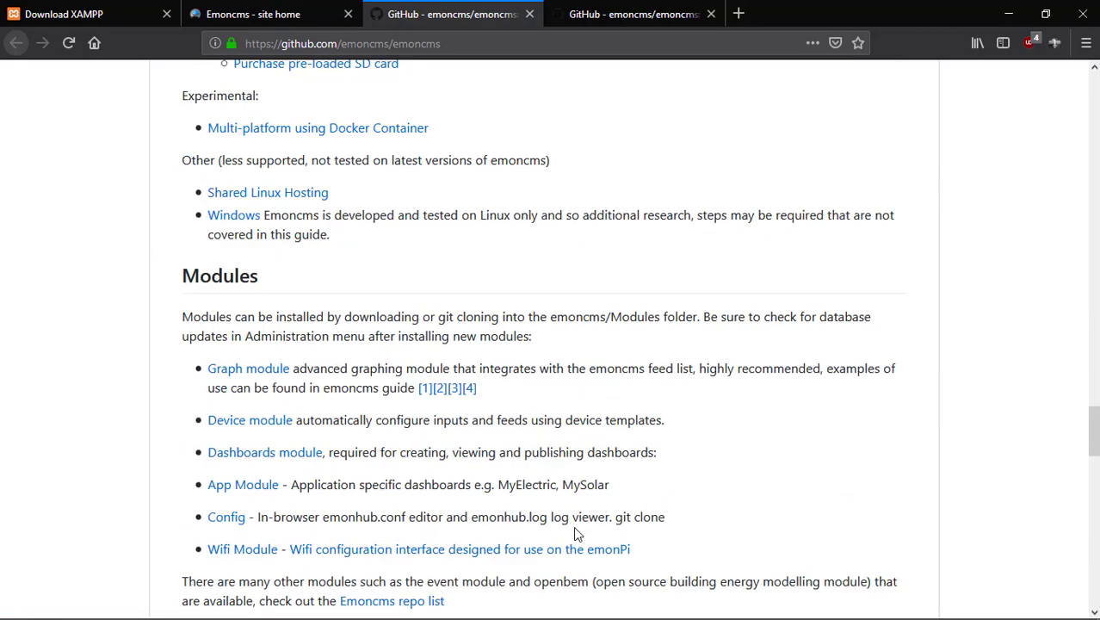
scroll(575, 532, "up", 15)
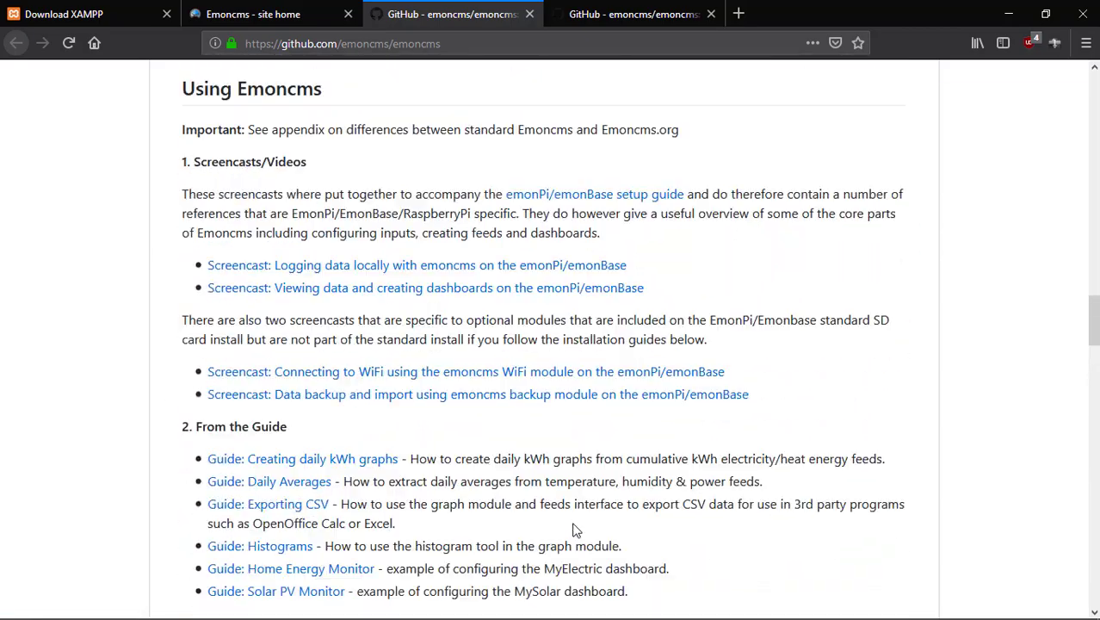
scroll(575, 532, "up", 15)
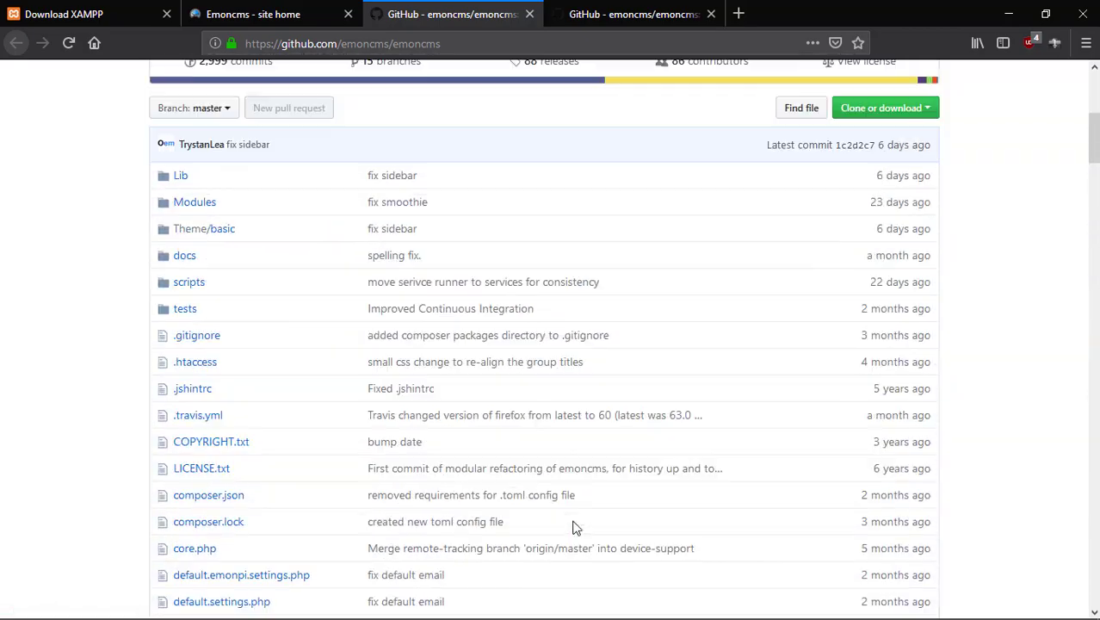
scroll(574, 526, "up", 1)
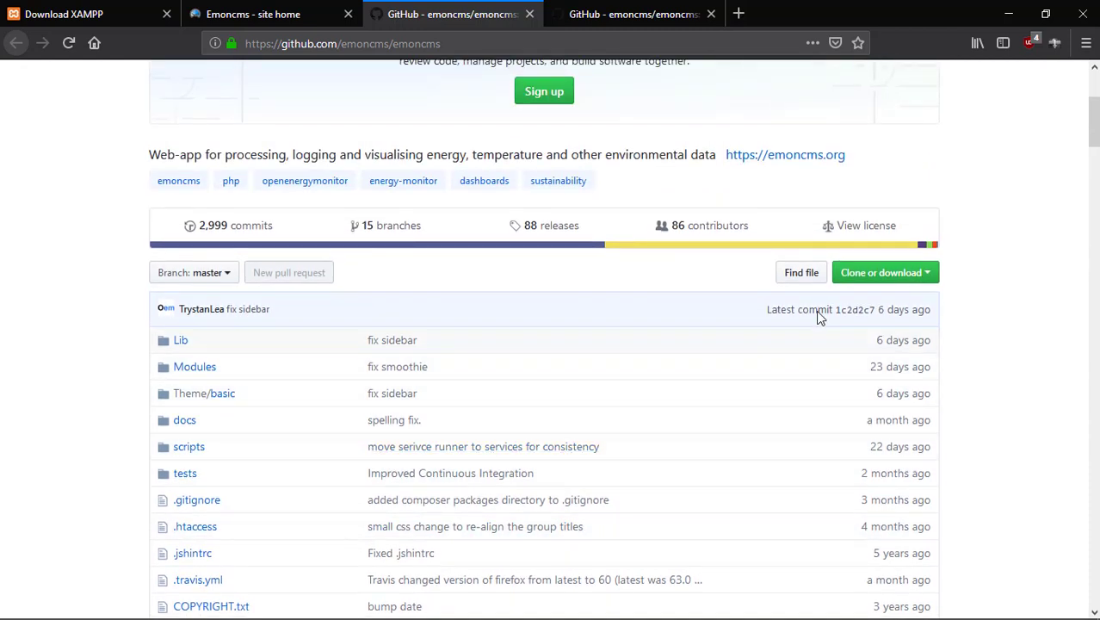
left_click(897, 282)
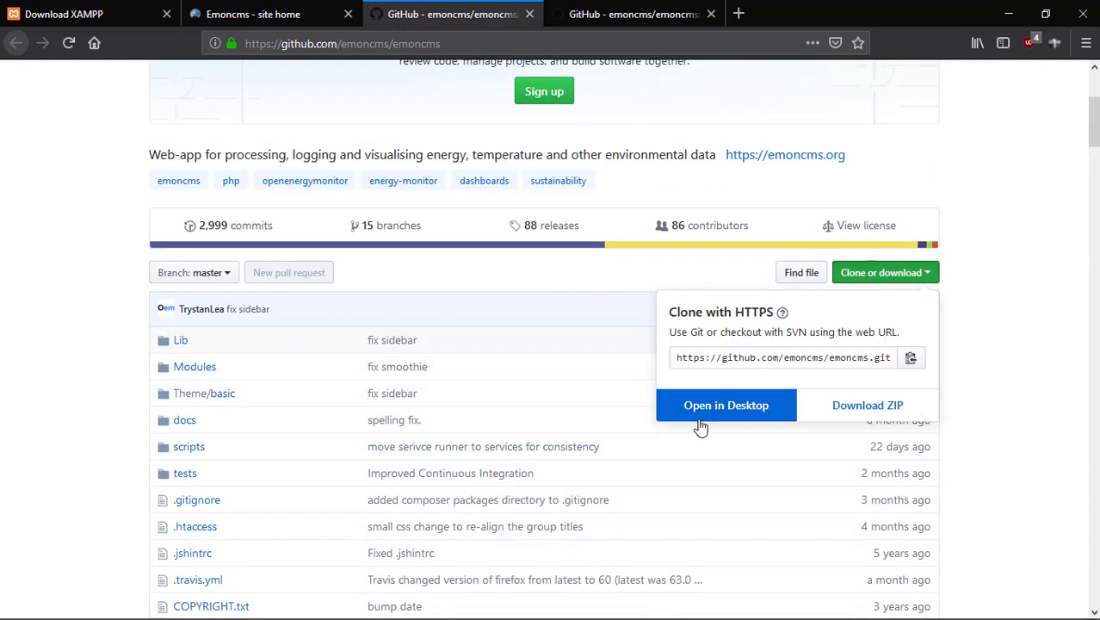
left_click(921, 403)
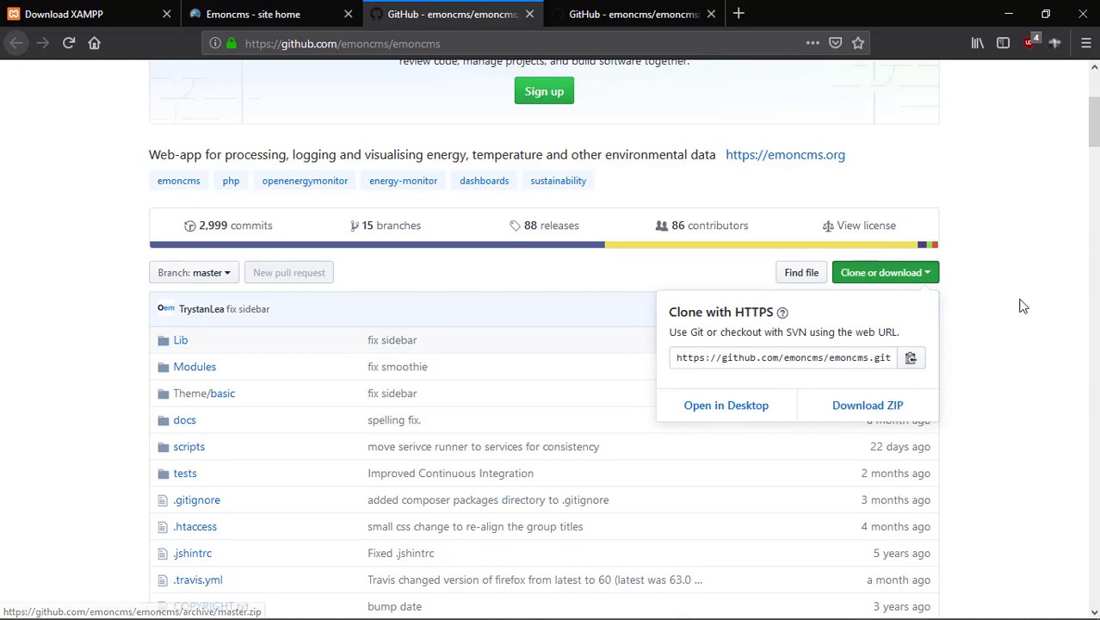
Extract emoncms-master.zip in place inside the WebappsetupFiles folder.
left_click(1009, 14)
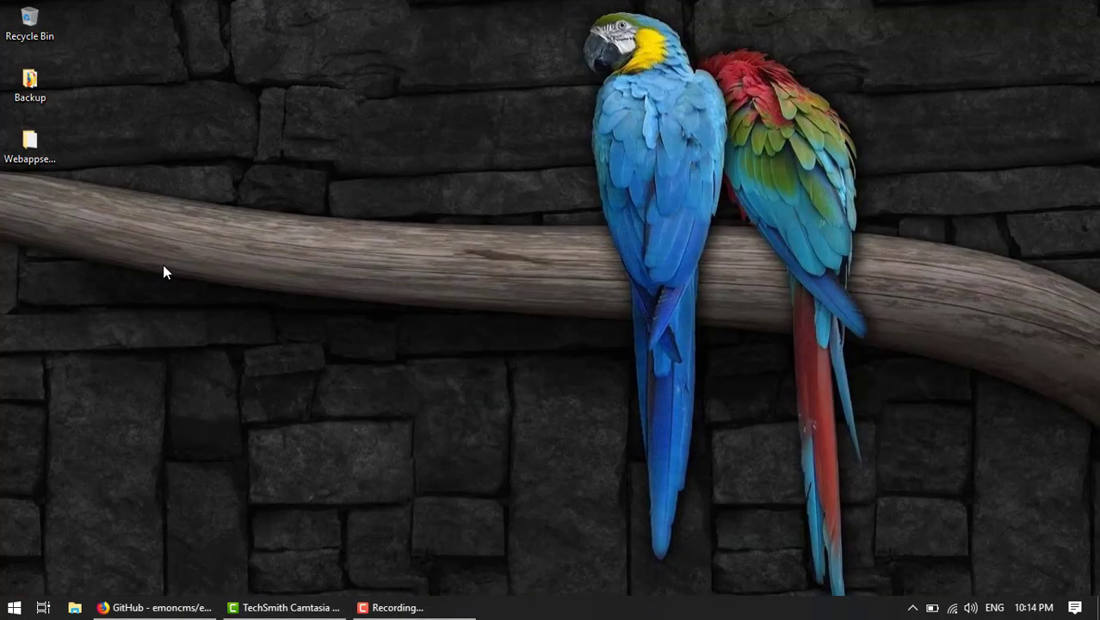
left_click(48, 151)
double_click(49, 154)
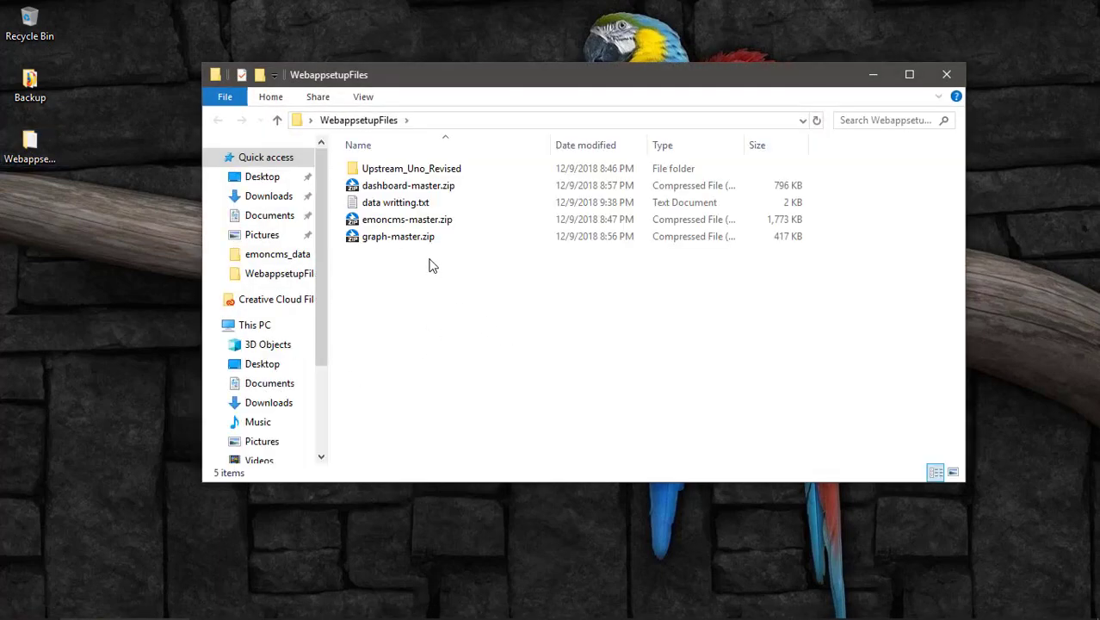
left_click(431, 221)
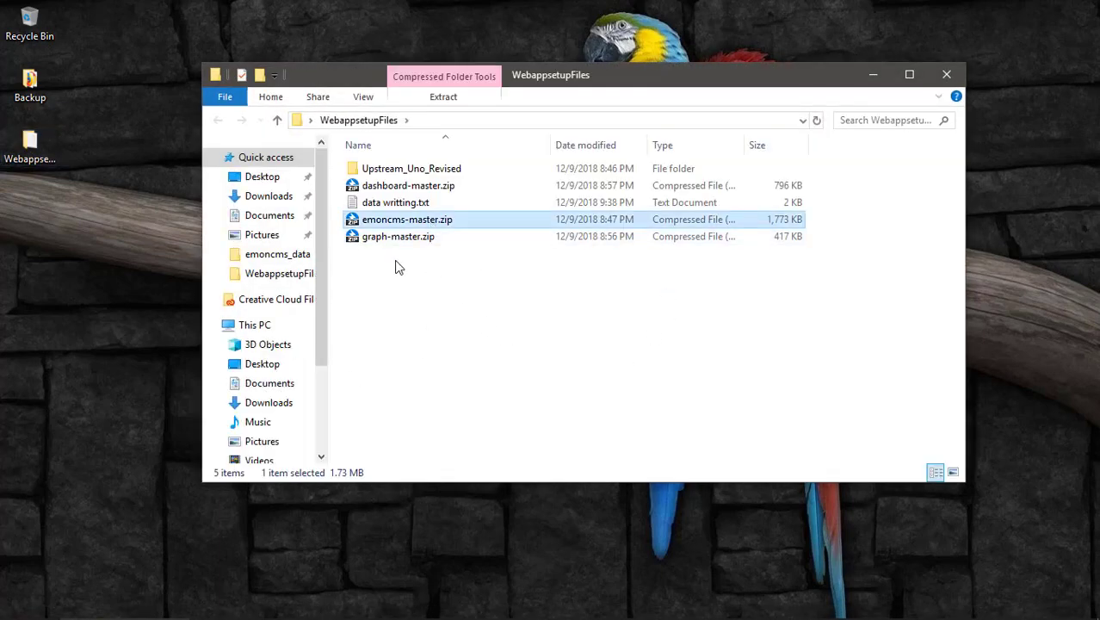
left_click(393, 226)
right_click(395, 225)
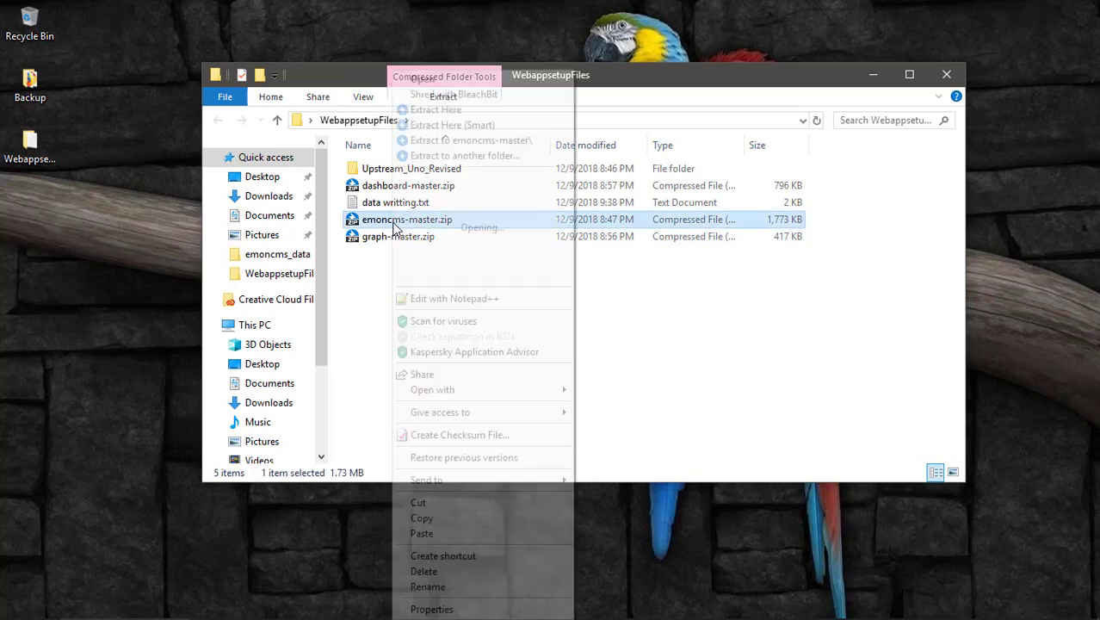
left_click(496, 110)
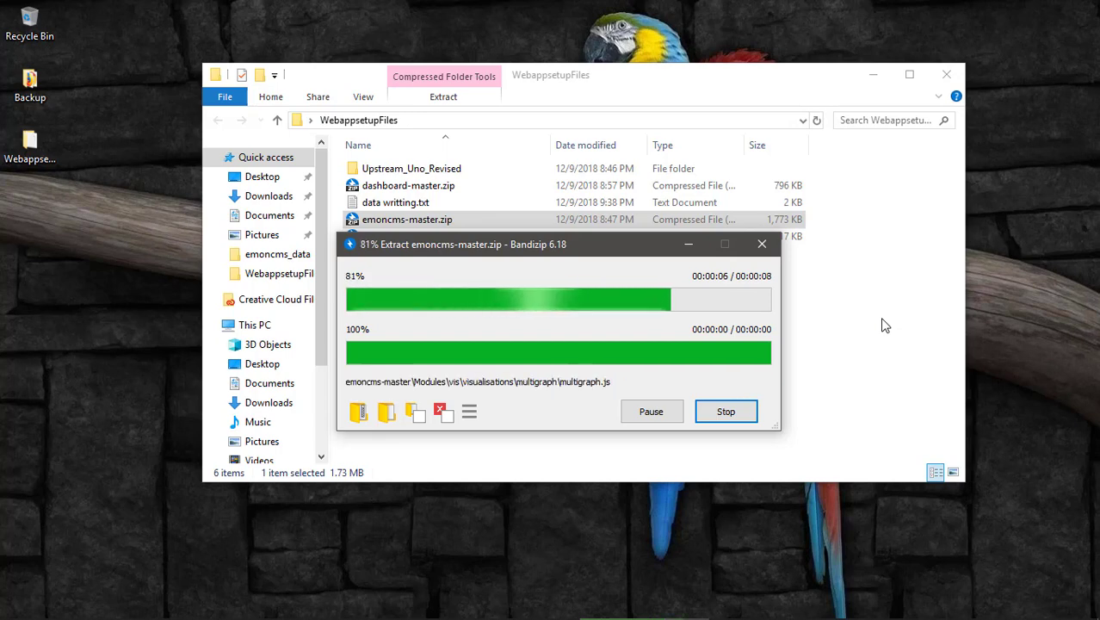
Rename the extracted emoncms-master folder to emoncms and copy it.
left_click(395, 172)
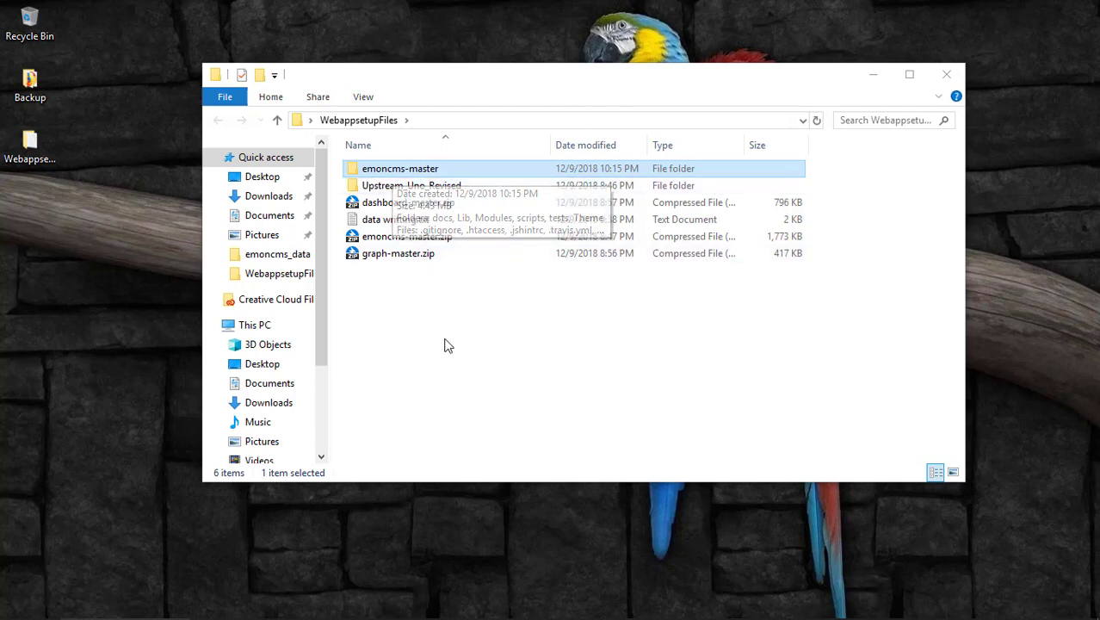
left_click(433, 172)
left_click(444, 169)
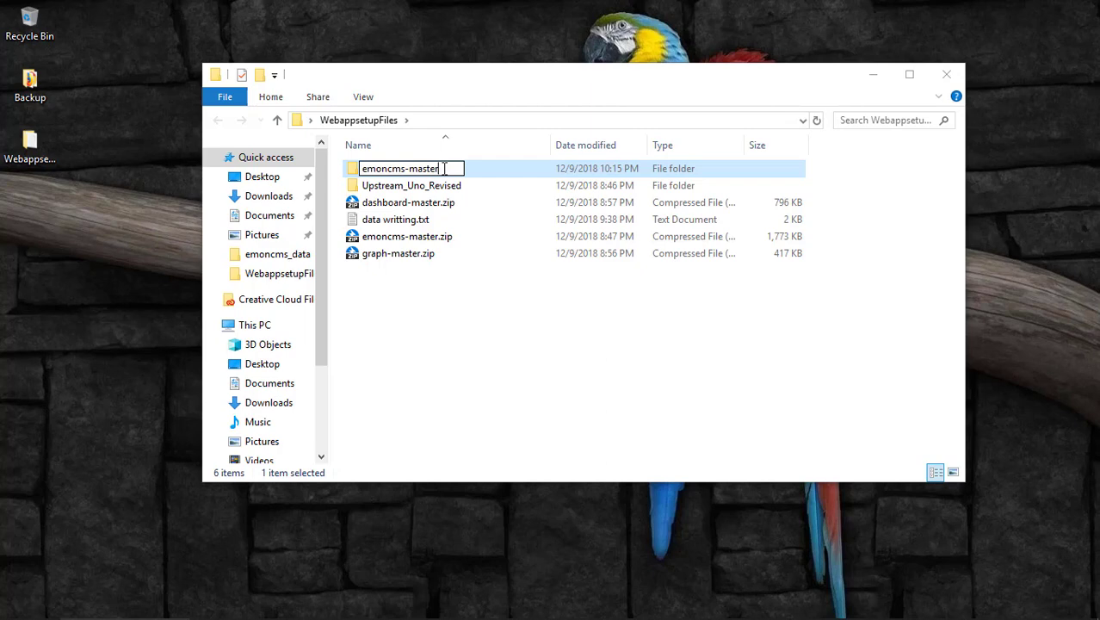
key("BackSpace")
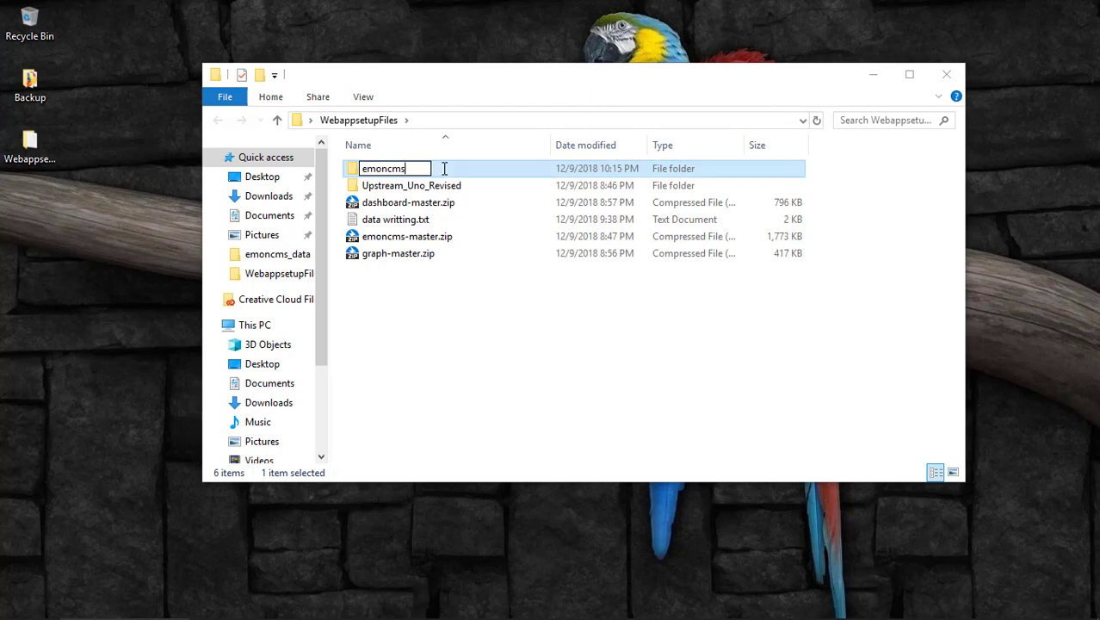
key("Return")
right_click(408, 170)
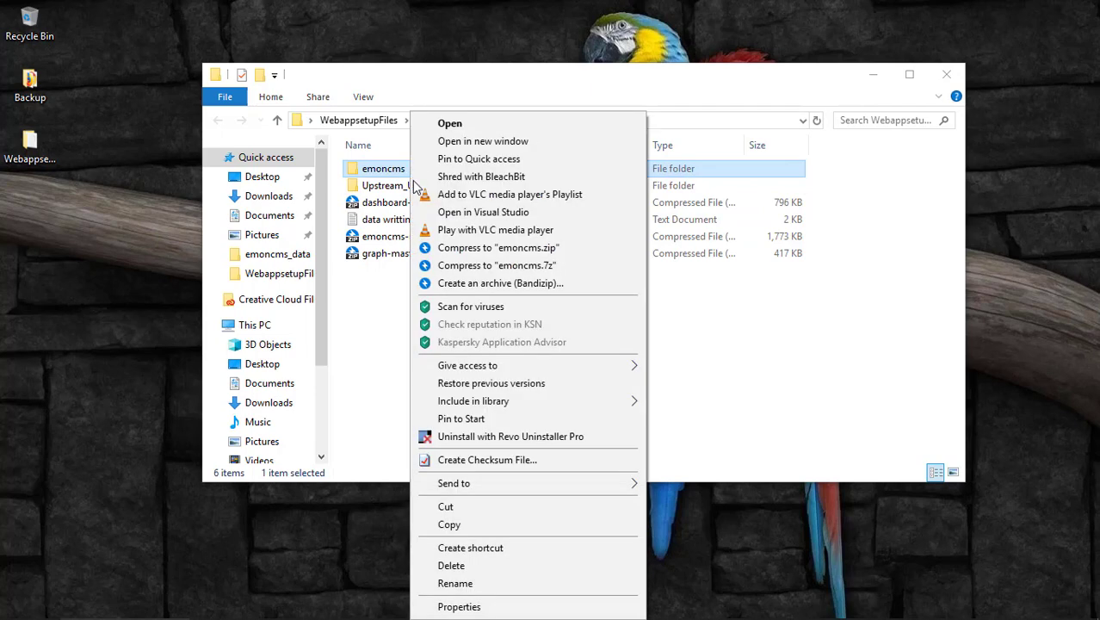
left_click(476, 525)
left_click(460, 397)
scroll(242, 403, "down", 3)
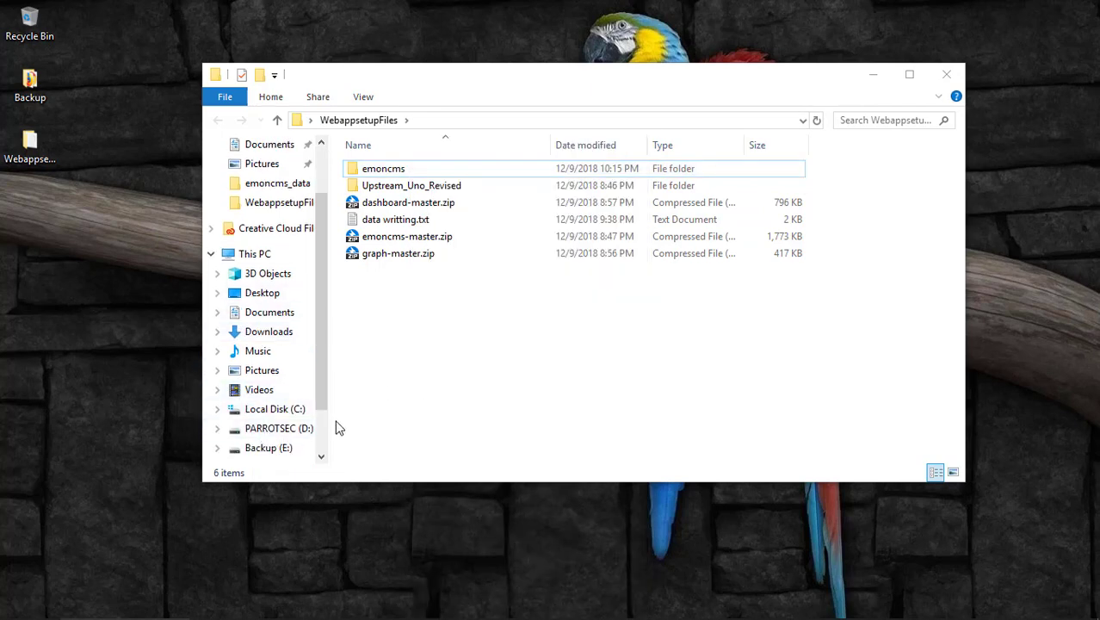
Paste the copied emoncms folder into C:\xampp\htdocs.
left_click(292, 412)
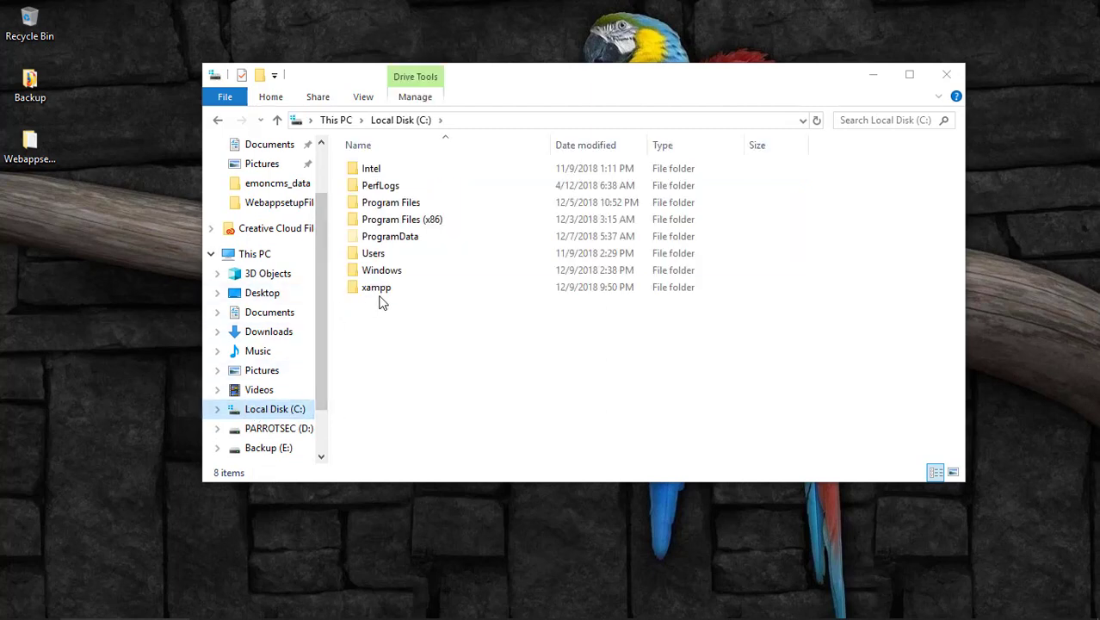
left_click(383, 297)
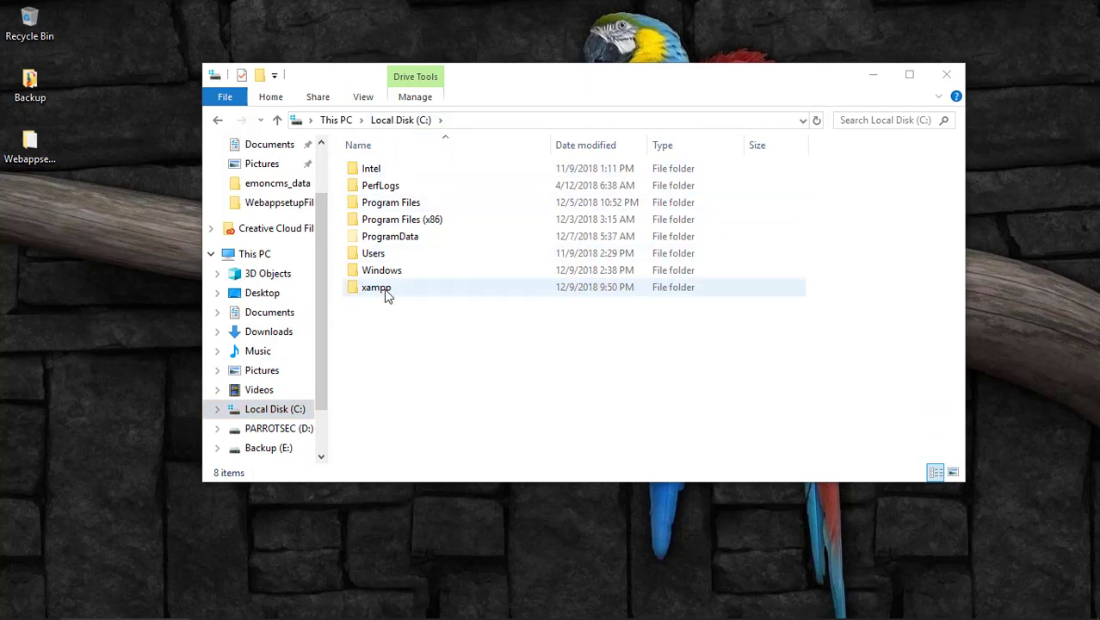
double_click(378, 290)
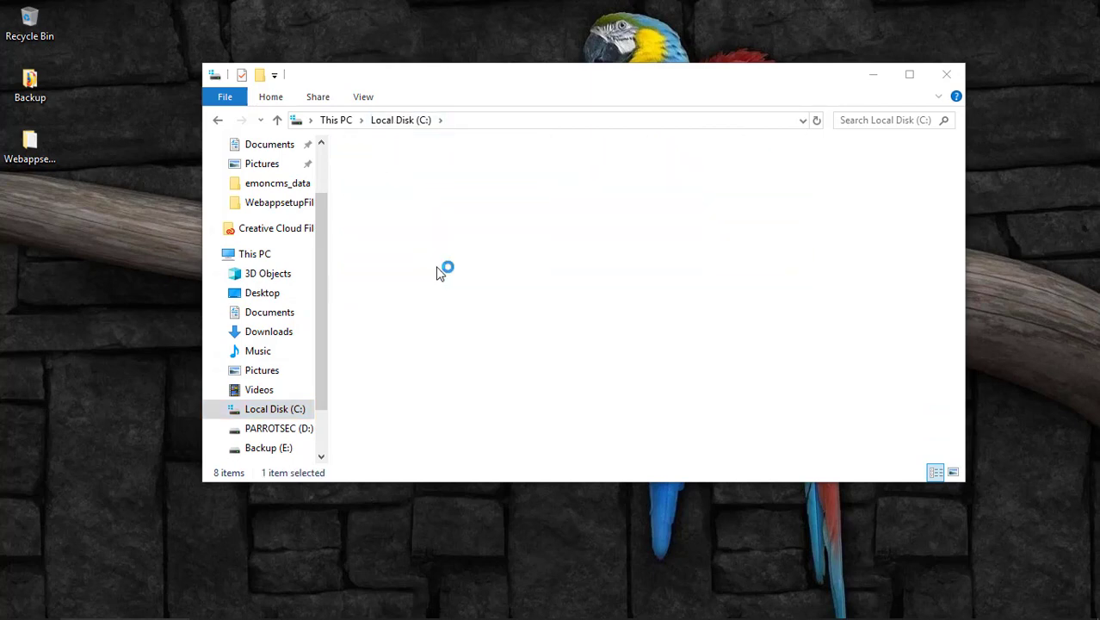
scroll(457, 308, "down", 5)
scroll(437, 297, "up", 5)
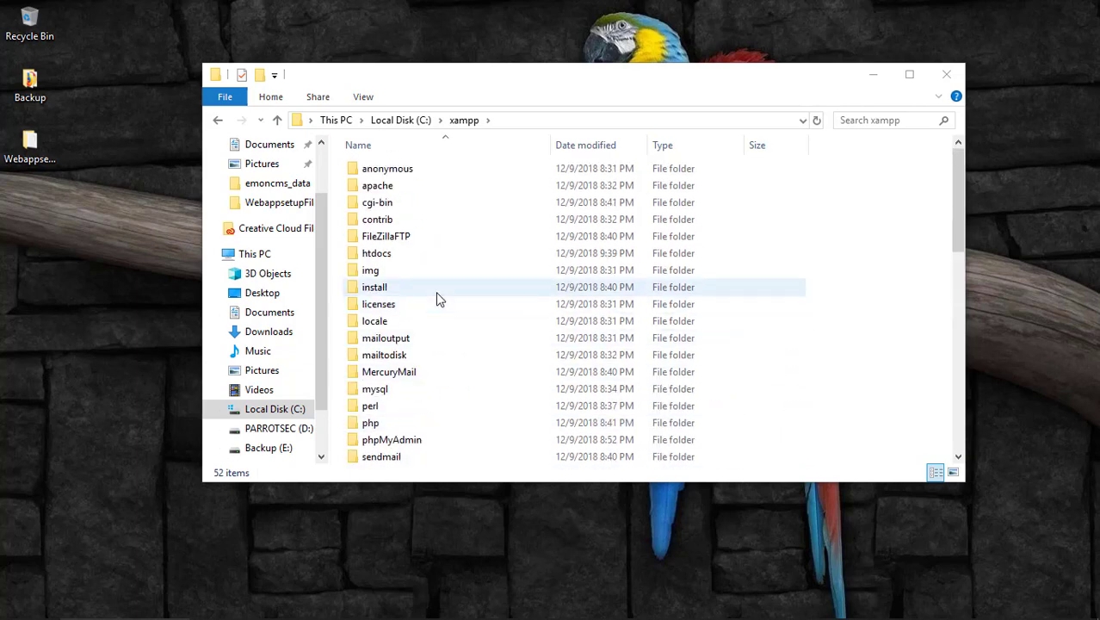
double_click(376, 254)
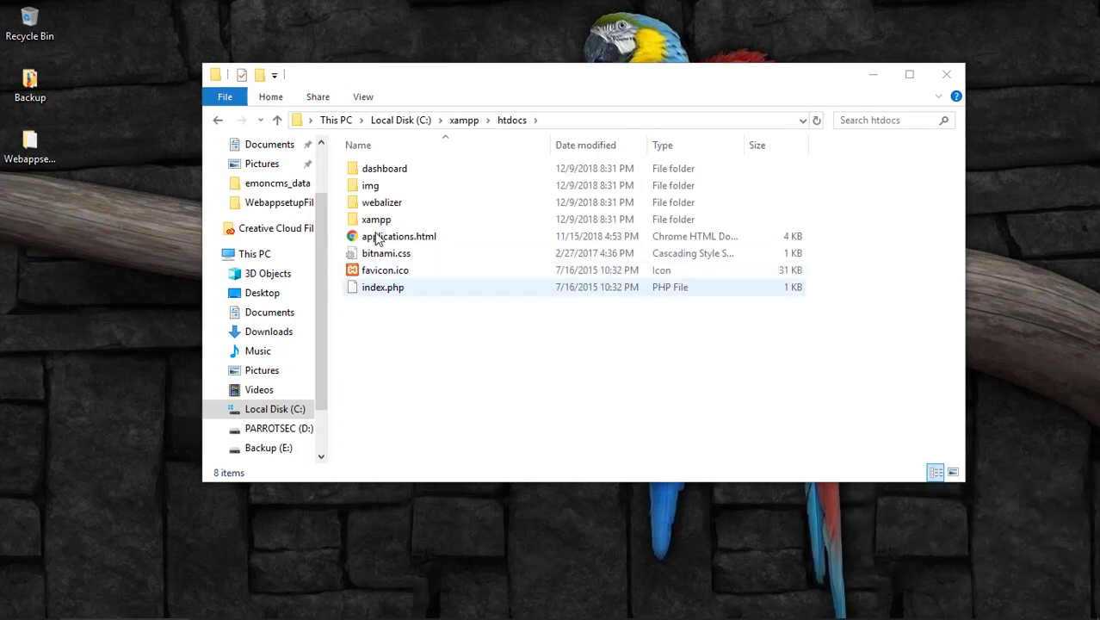
right_click(439, 325)
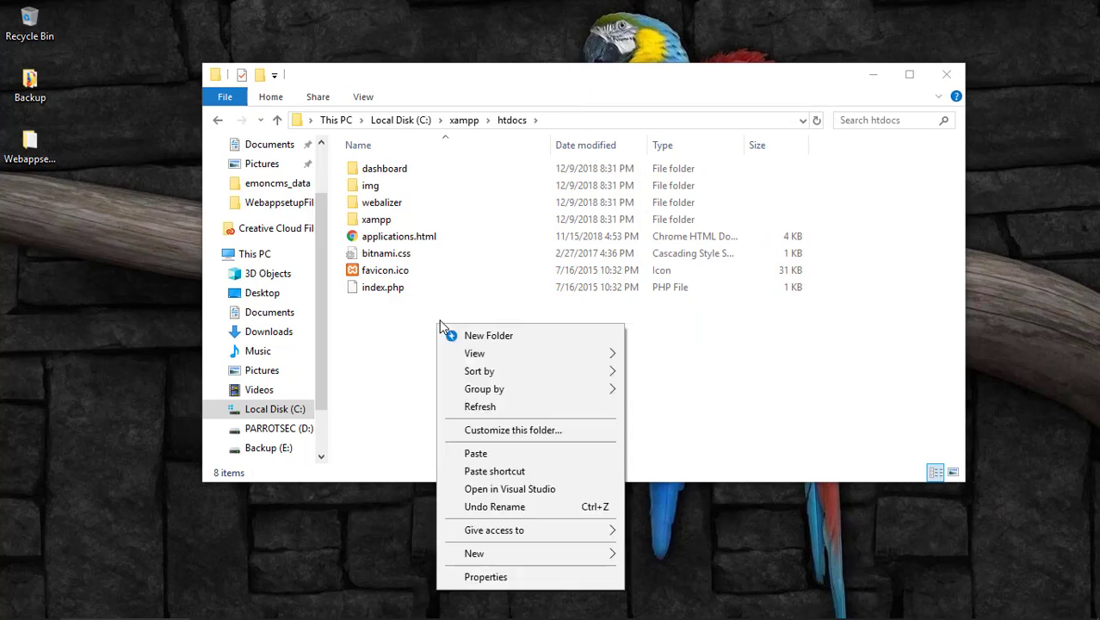
left_click(417, 336)
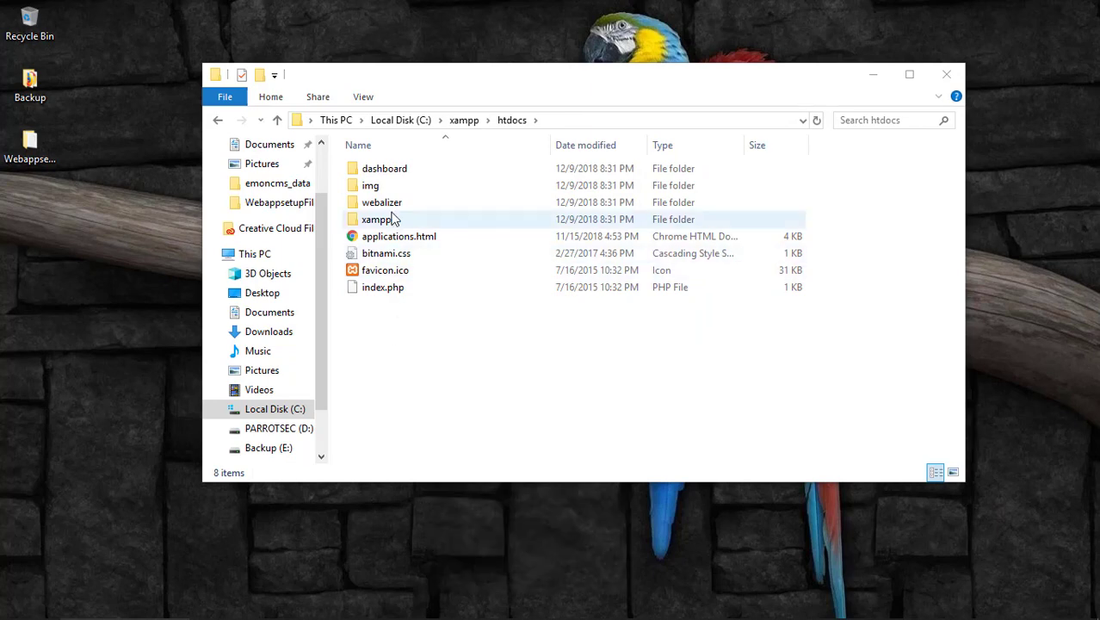
key("ctrl+v")
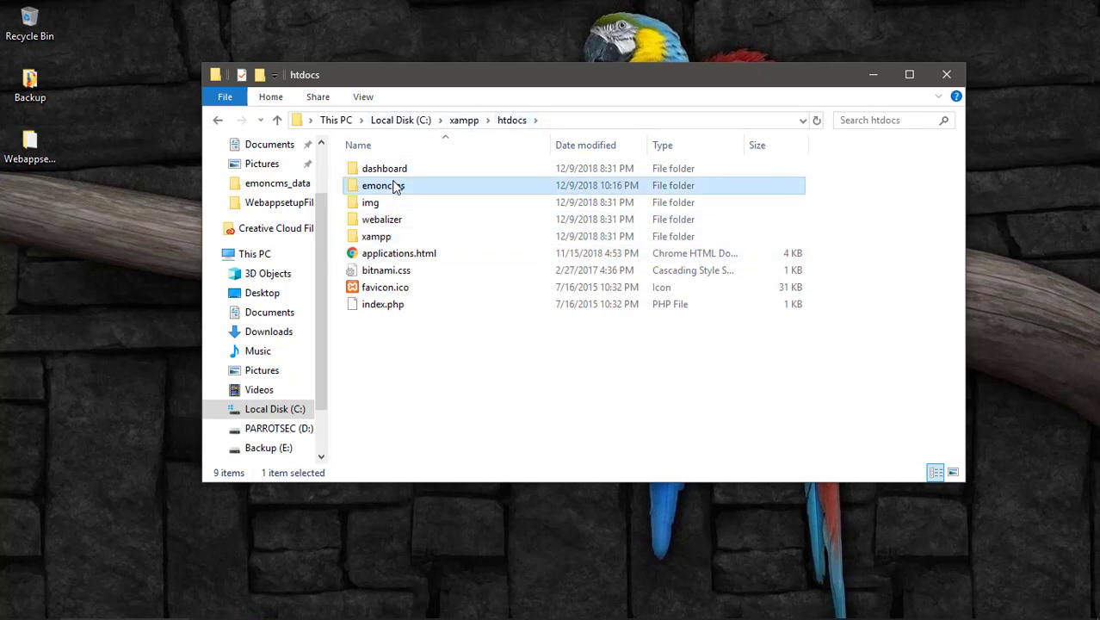
Open the new emoncms folder and check its 26 files, including index.php and Modules.
left_click(435, 420)
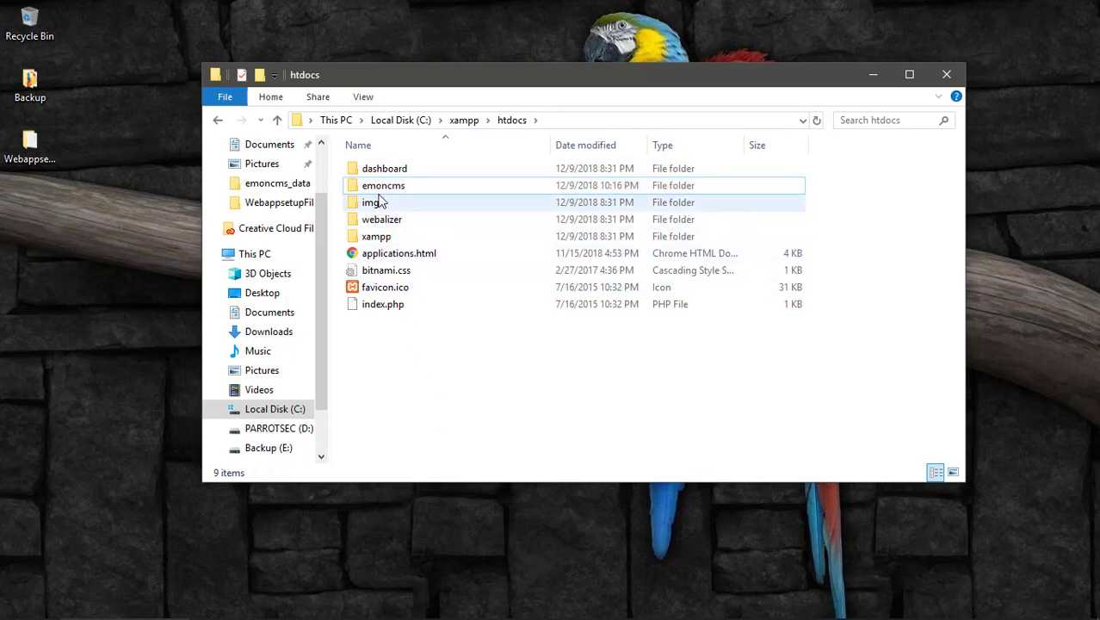
double_click(373, 192)
scroll(526, 437, "down", 3)
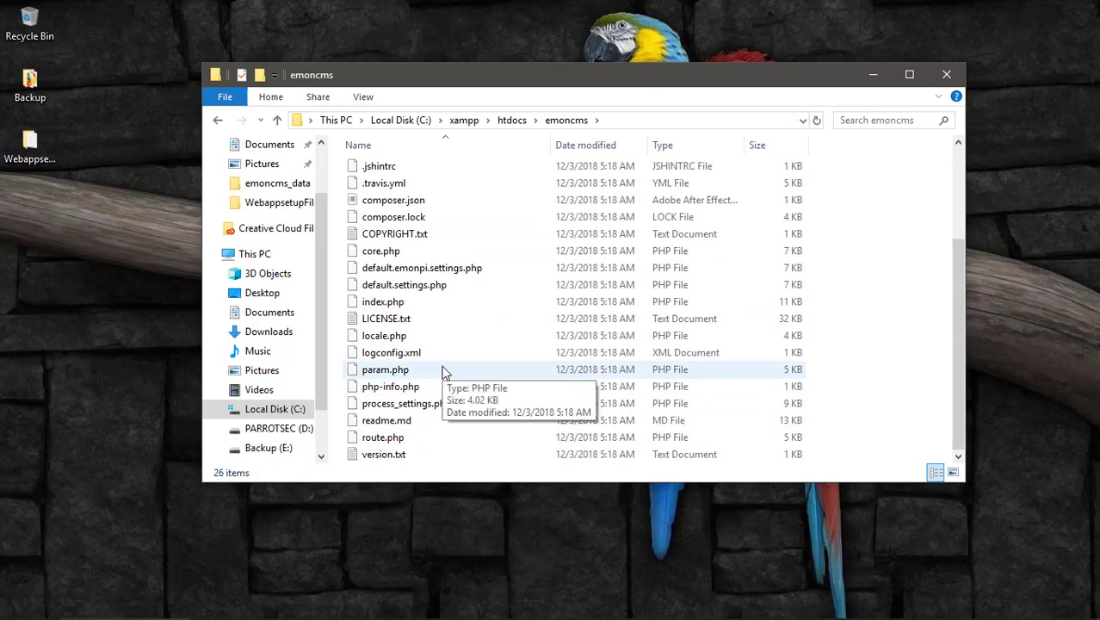
scroll(455, 398, "up", 3)
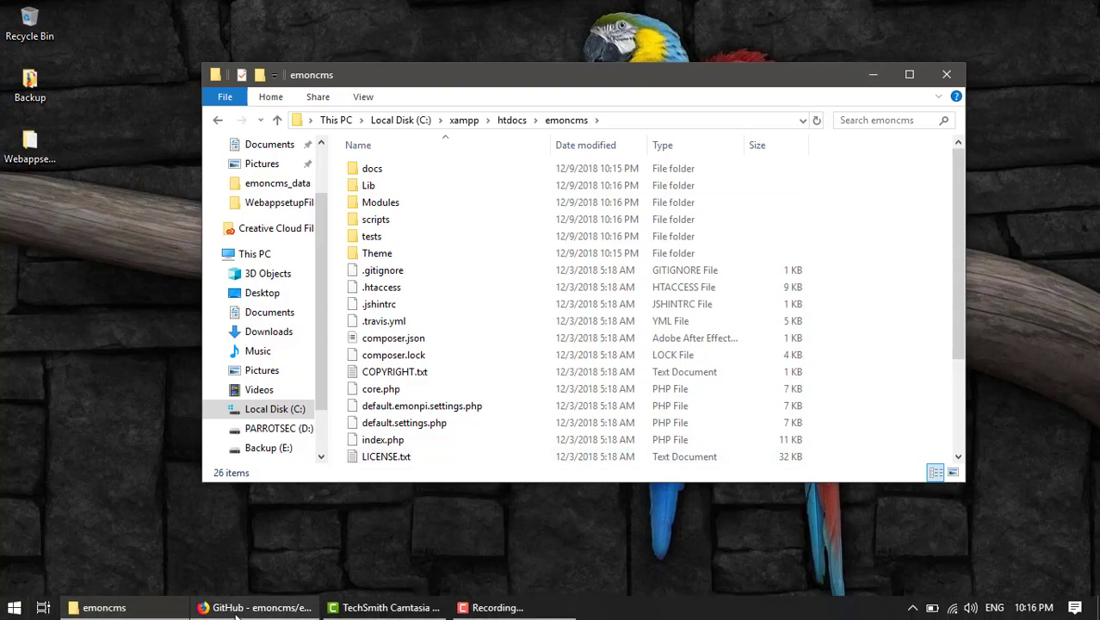
Load localhost in a new Firefox tab to reach the XAMPP 7.2.12 dashboard at localhost/dashboard.
left_click(254, 607)
key("ctrl+t")
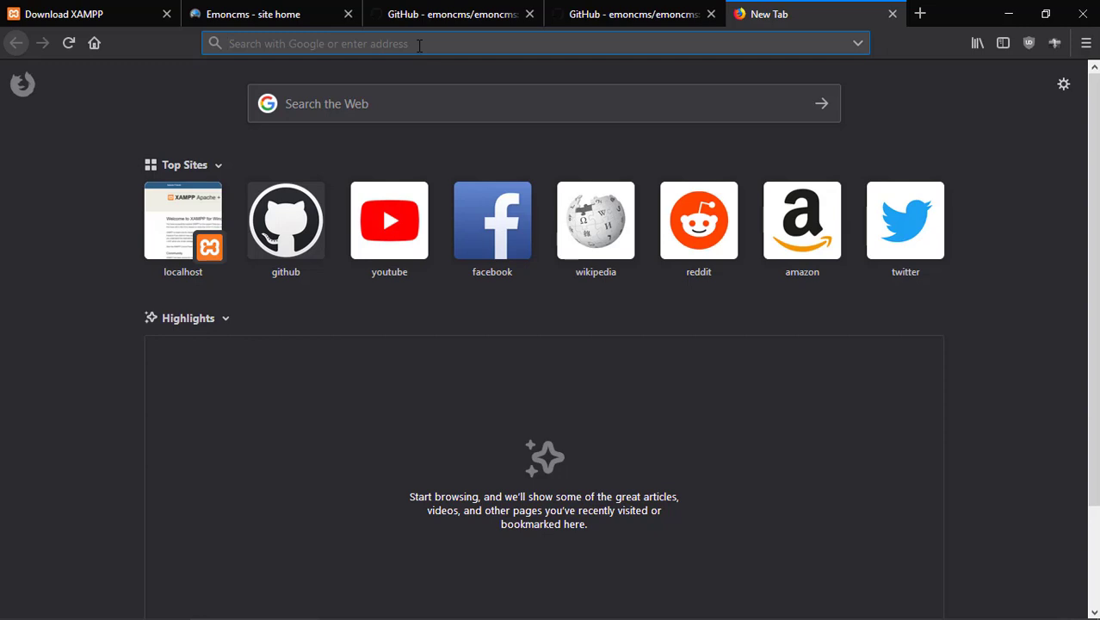
type("h")
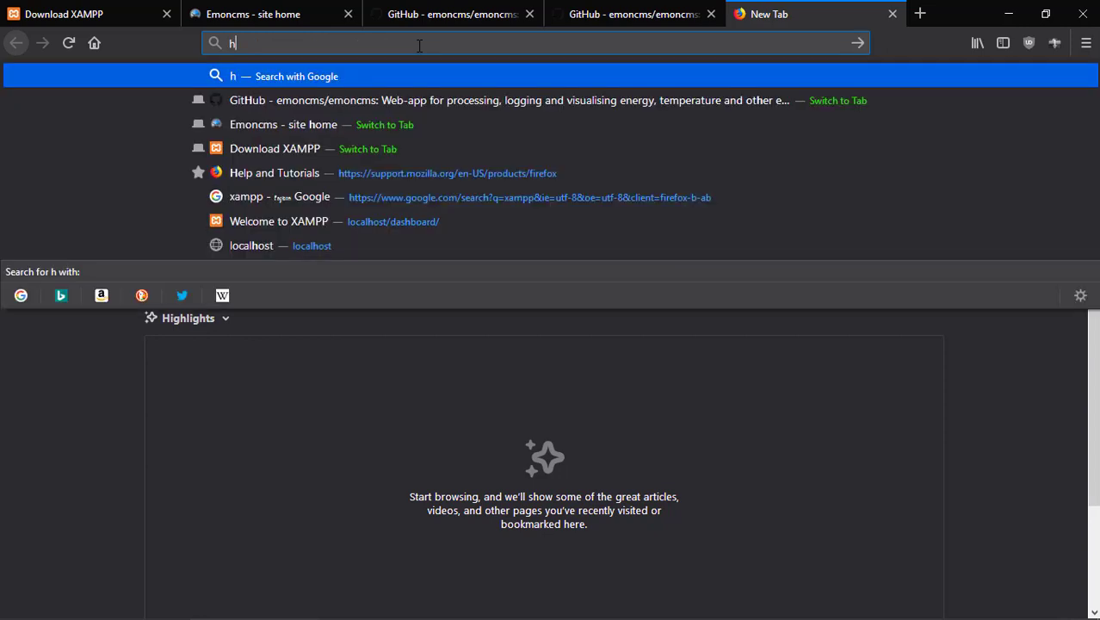
key("BackSpace")
type("localhost/")
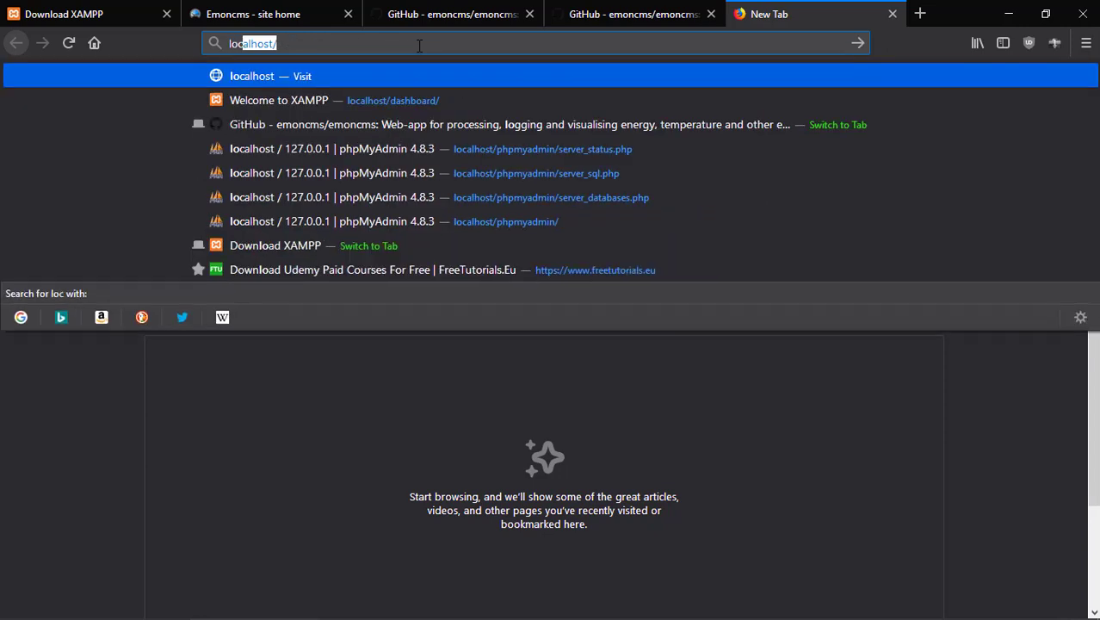
key("Return")
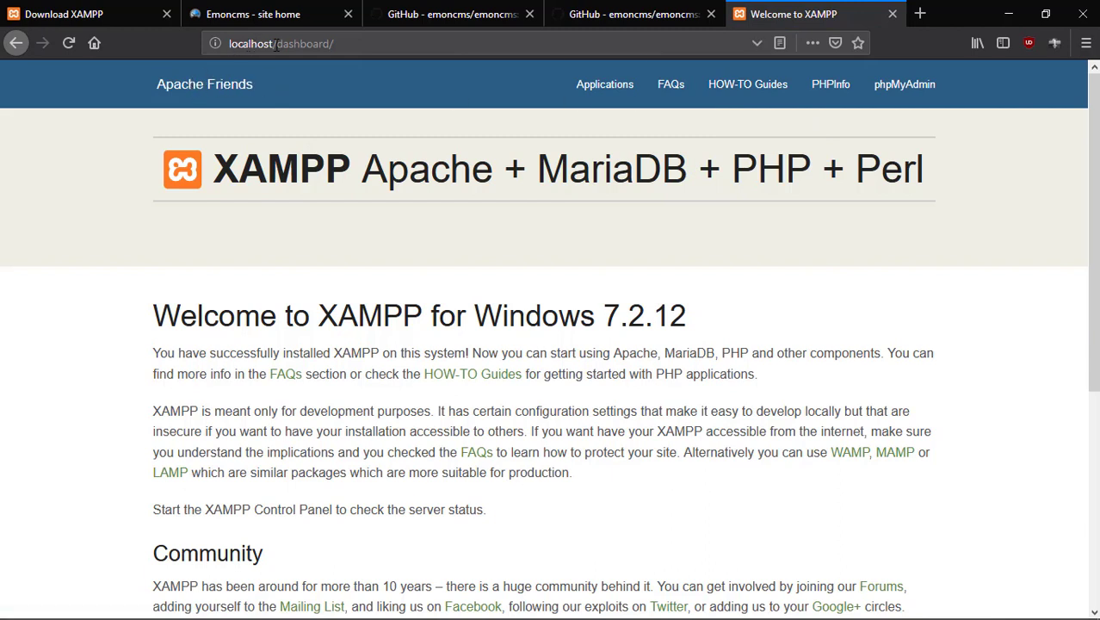
left_click_drag(343, 44, 186, 45)
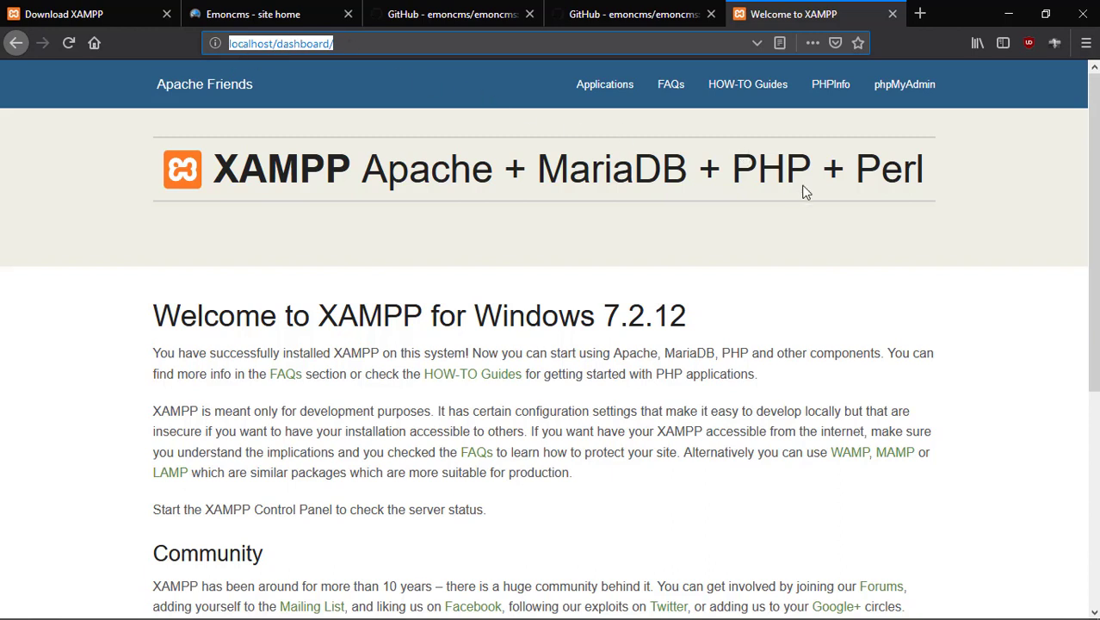
left_click(175, 250)
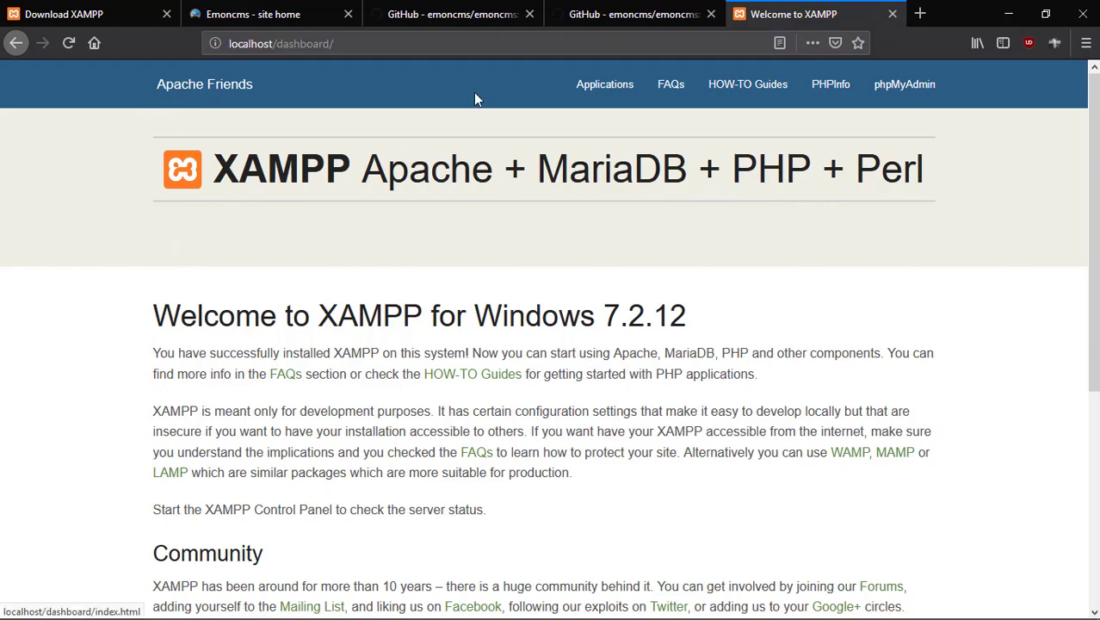
scroll(906, 262, "down", 5)
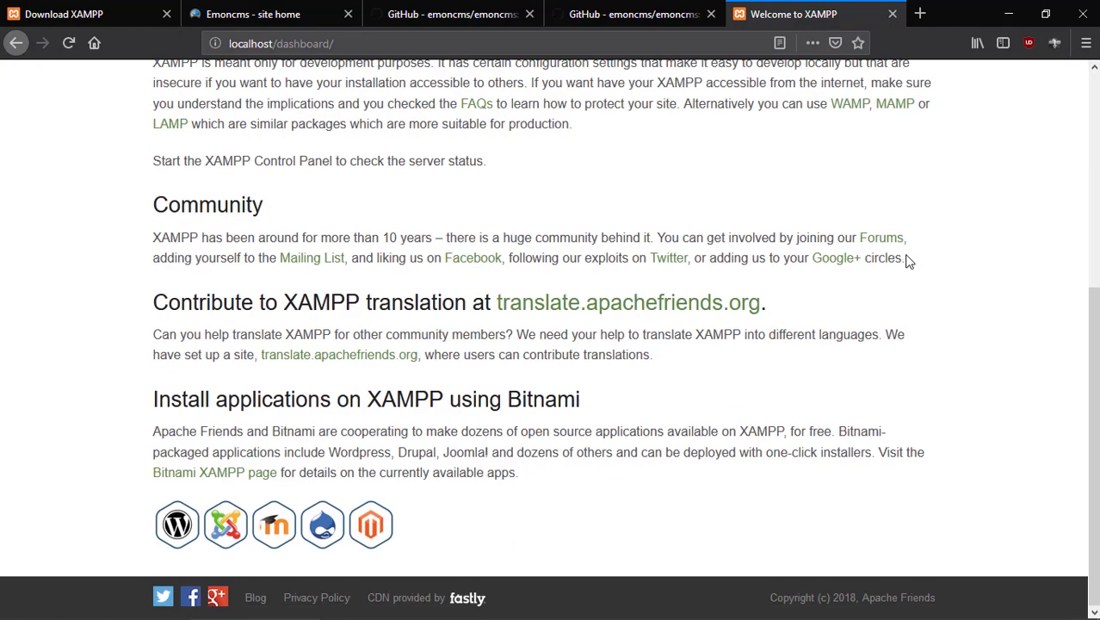
scroll(907, 262, "up", 5)
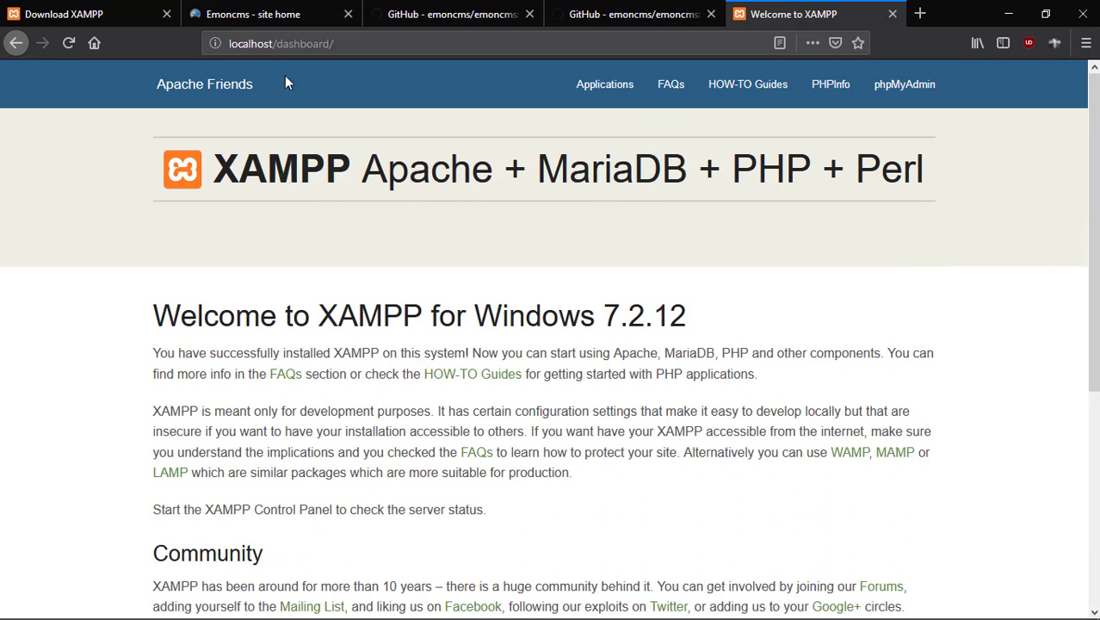
Open phpMyAdmin's Databases page and enter emoncms as the new database name.
left_click(909, 103)
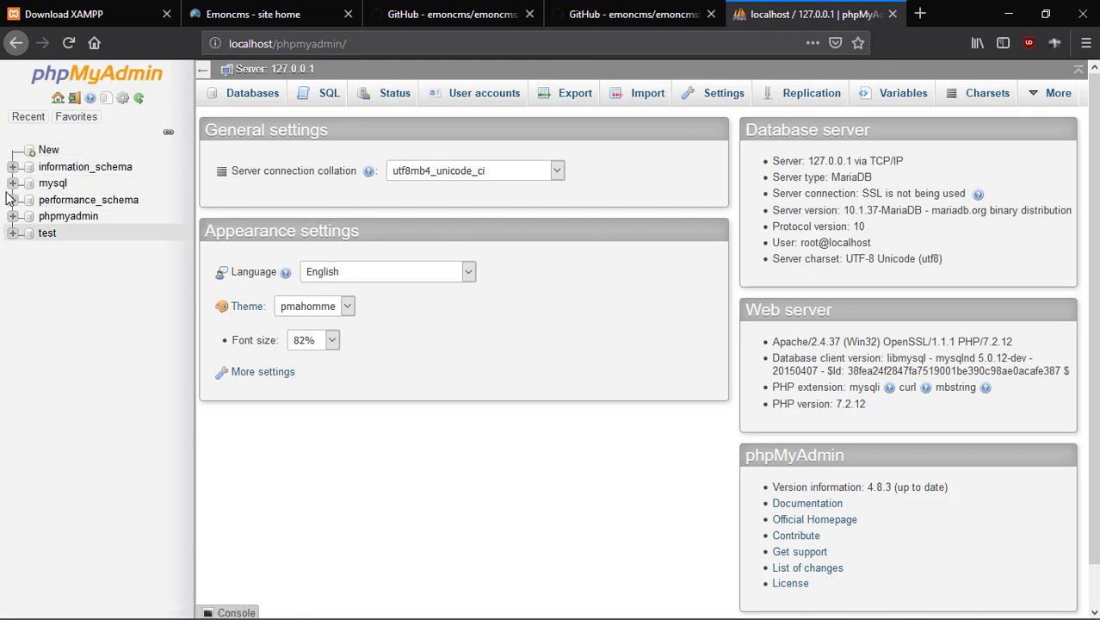
left_click(44, 150)
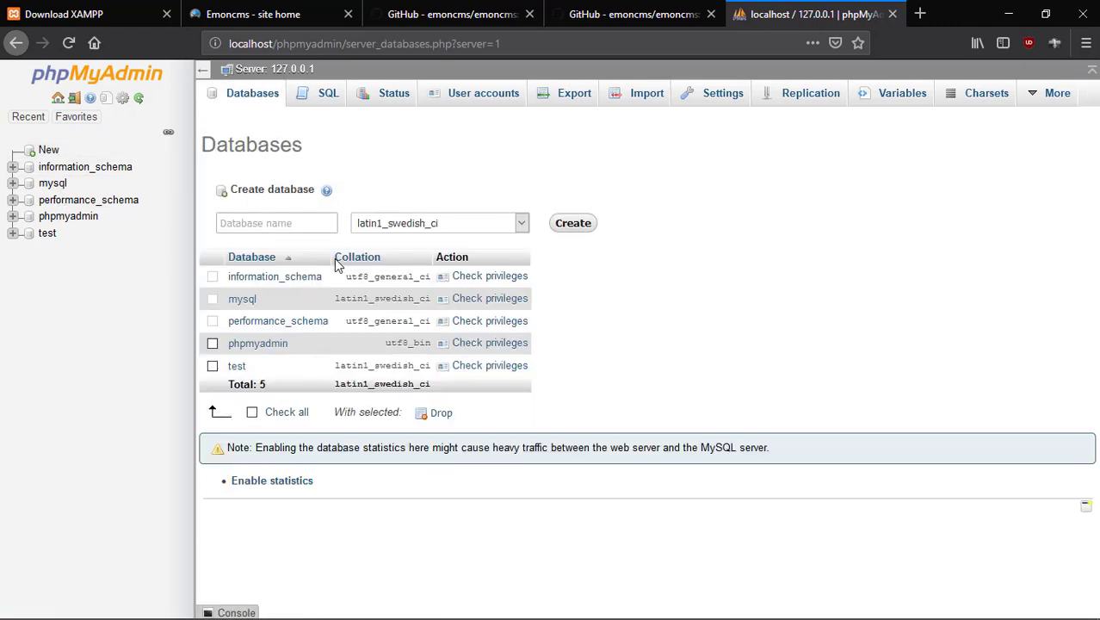
left_click(240, 221)
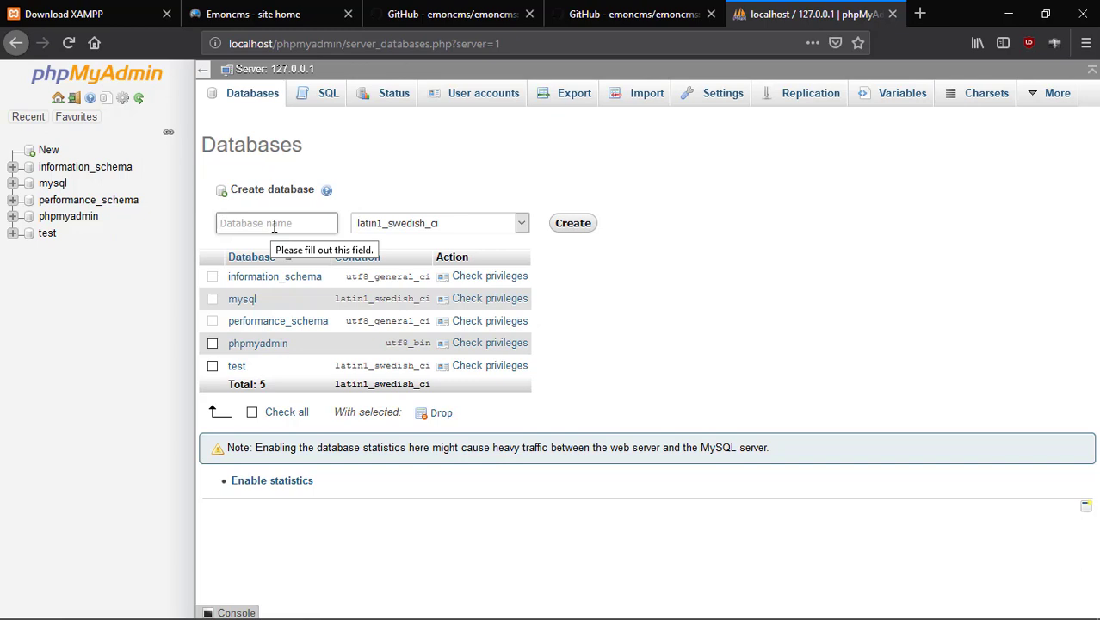
type("e")
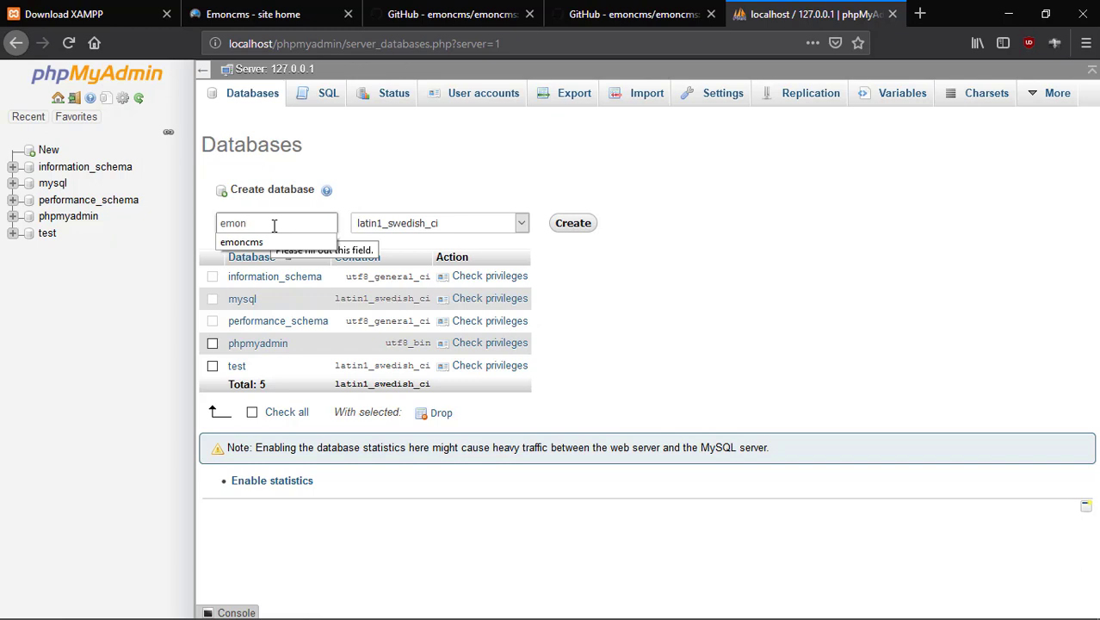
type("mon")
left_click(277, 241)
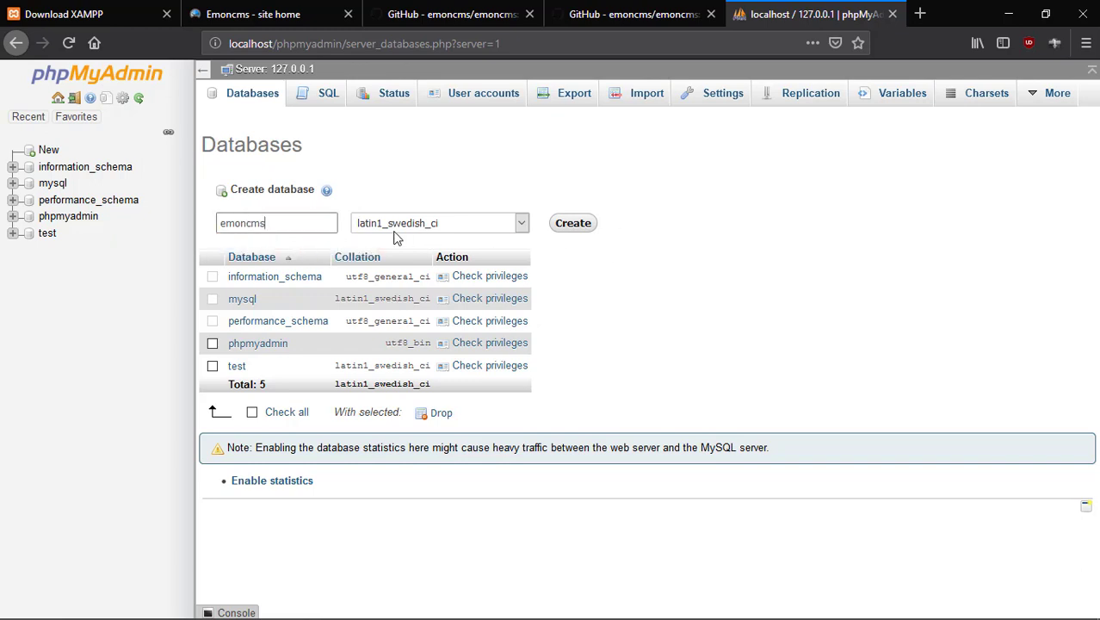
Keep the default collation, create the emoncms database, open it, and close the phpMyAdmin tab.
left_click(520, 223)
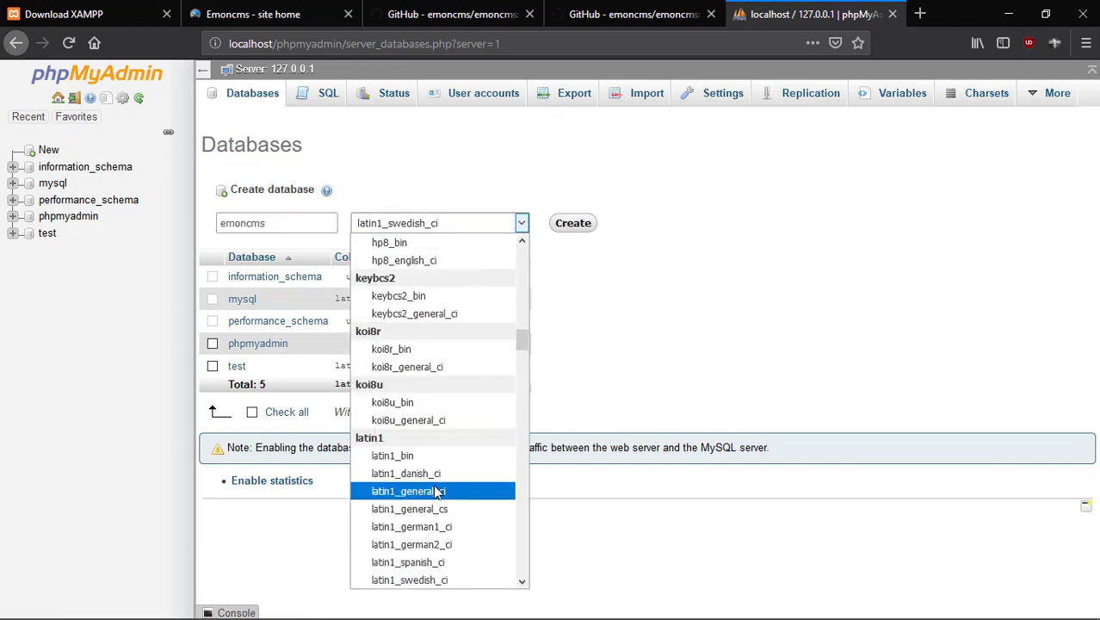
scroll(430, 482, "down", 6)
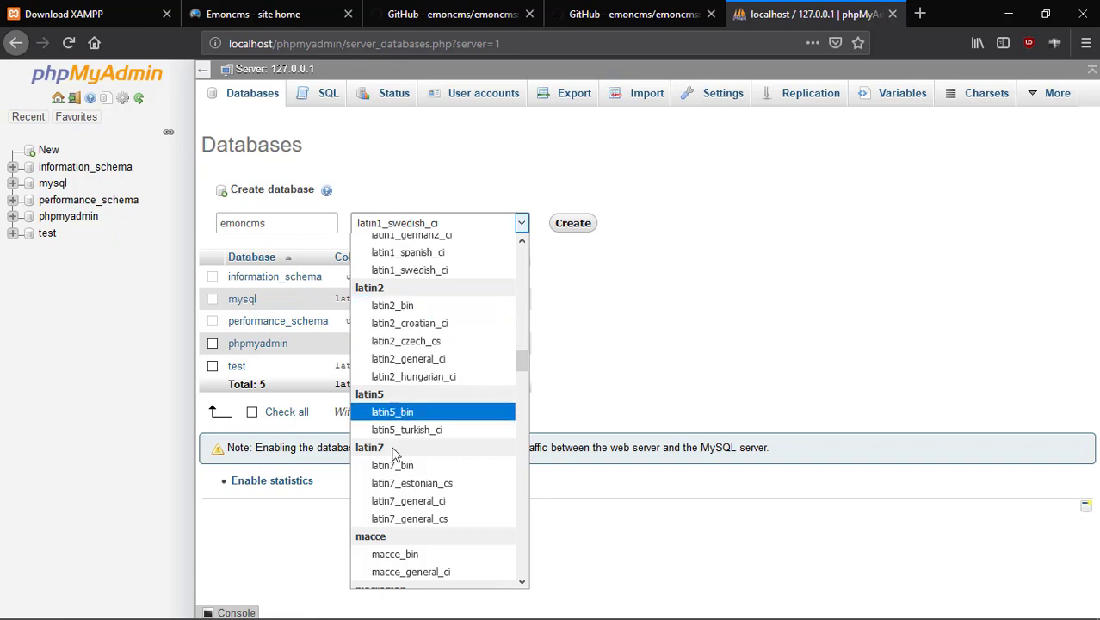
scroll(411, 529, "up", 10)
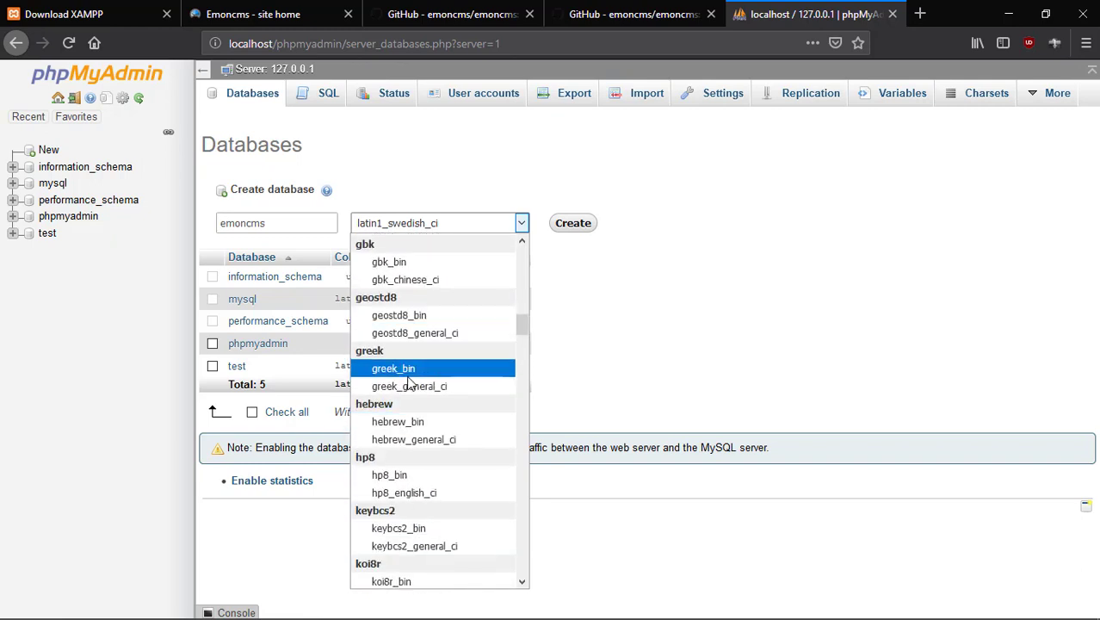
scroll(411, 380, "up", 12)
scroll(410, 381, "up", 3)
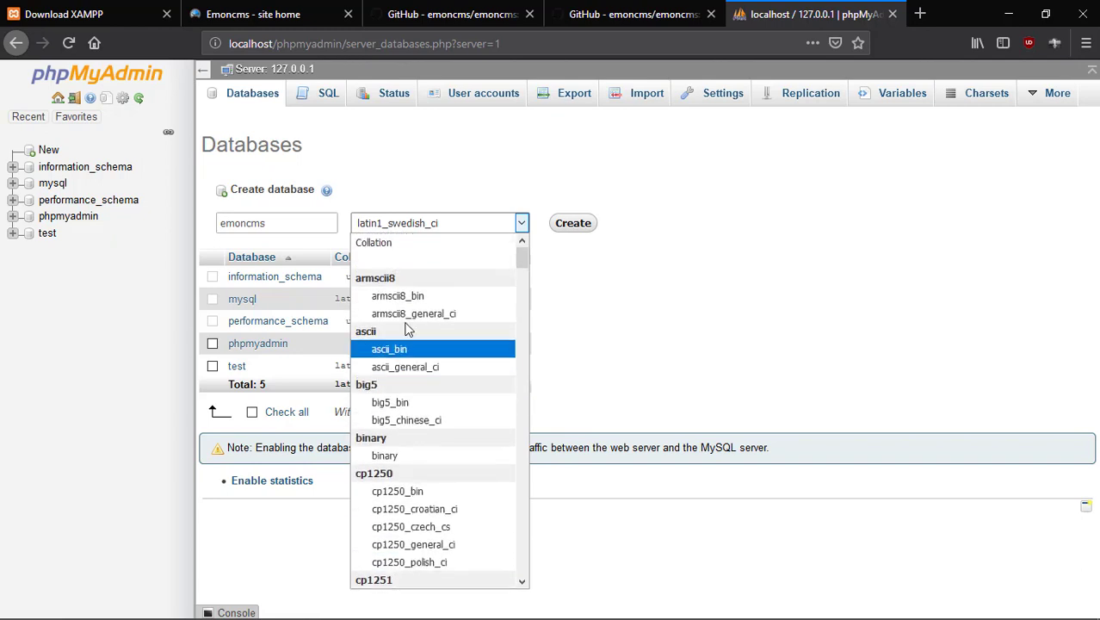
left_click(382, 249)
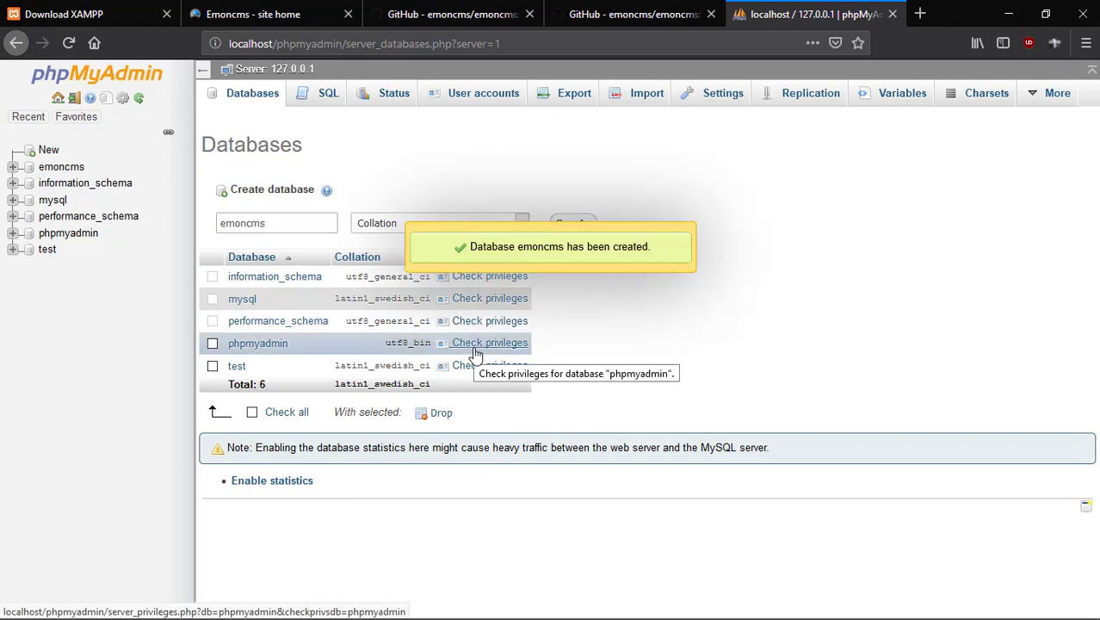
left_click(40, 172)
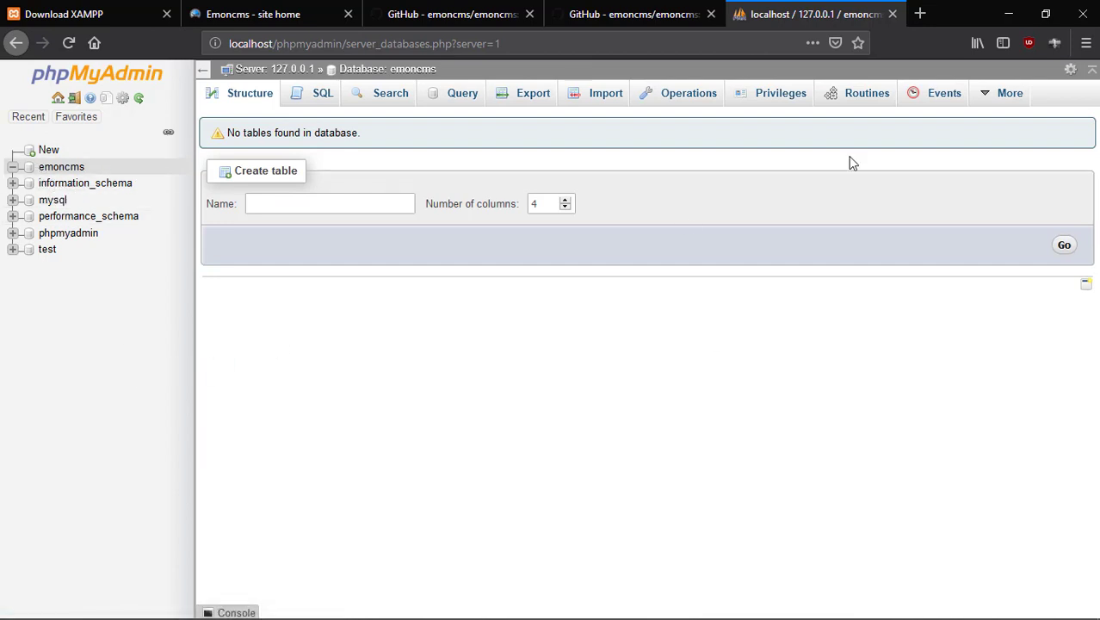
left_click(892, 15)
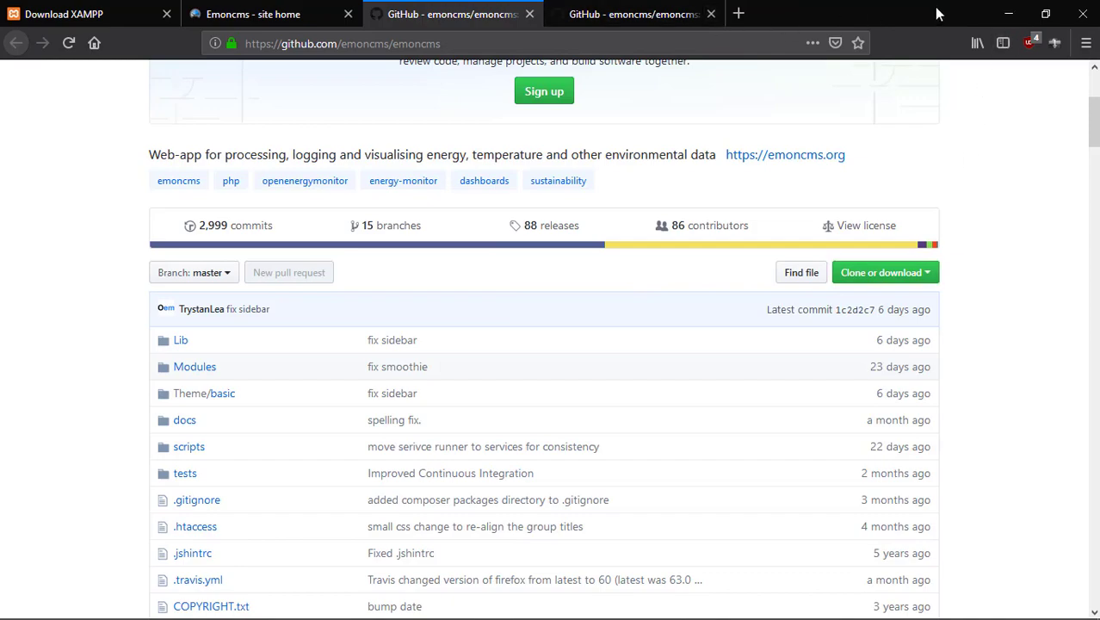
Open a File Explorer window and go to C:\xampp\htdocs.
left_click(1008, 14)
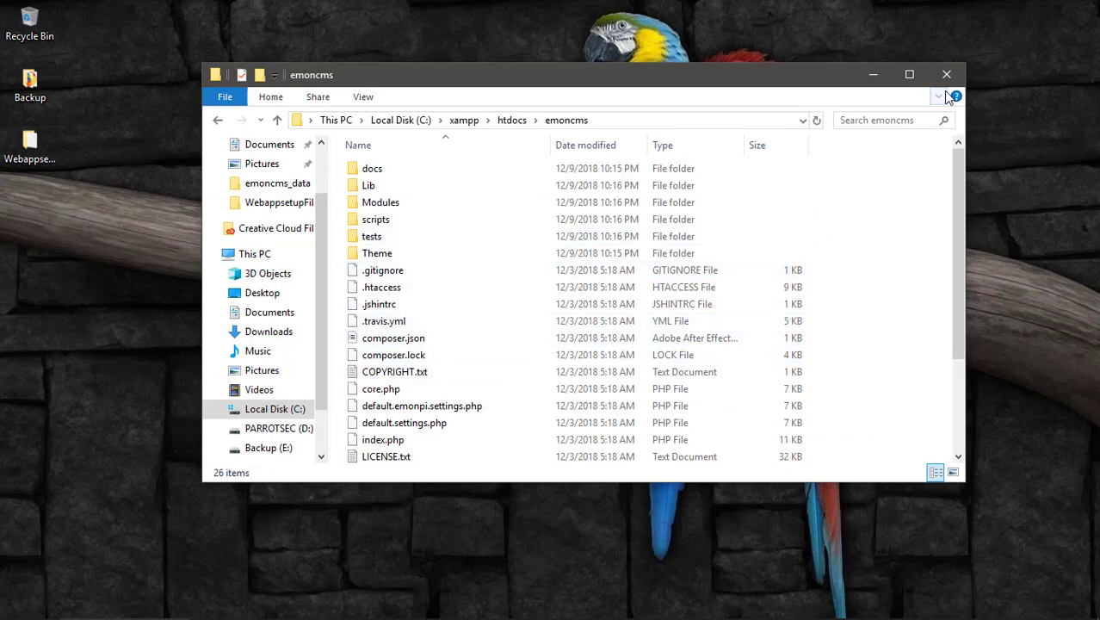
key("super+d")
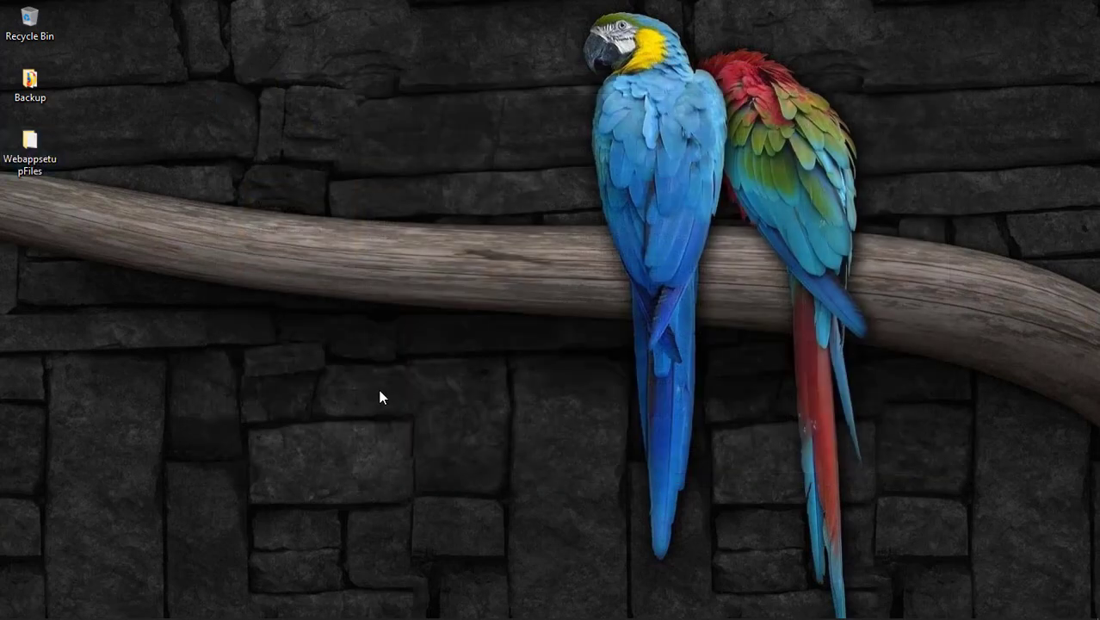
left_click(382, 397)
key("super+e")
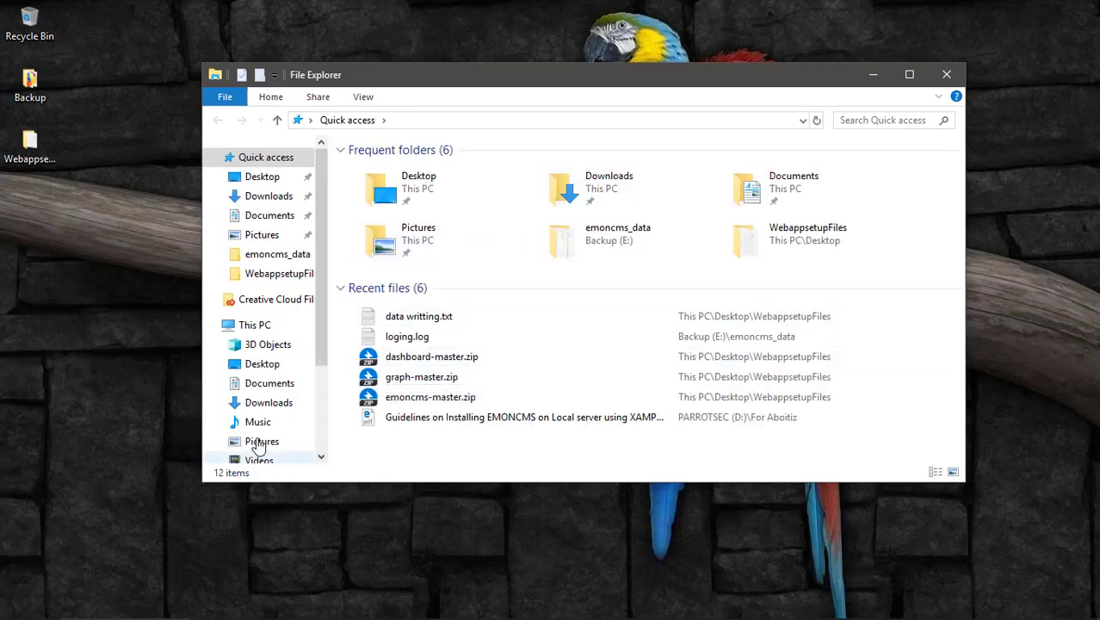
scroll(258, 438, "down", 3)
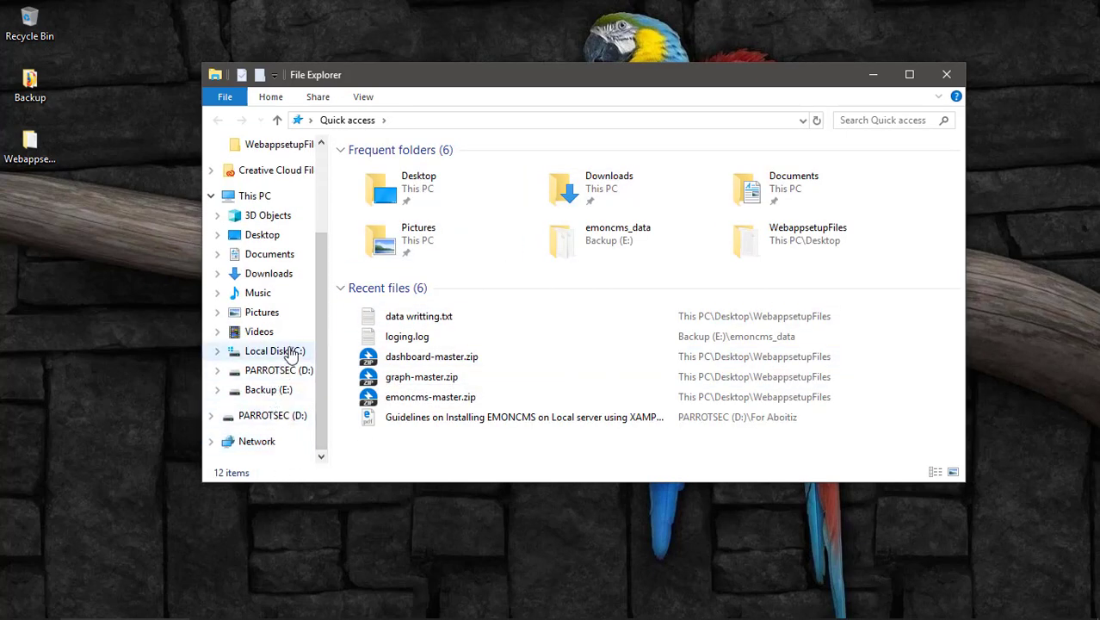
left_click(290, 355)
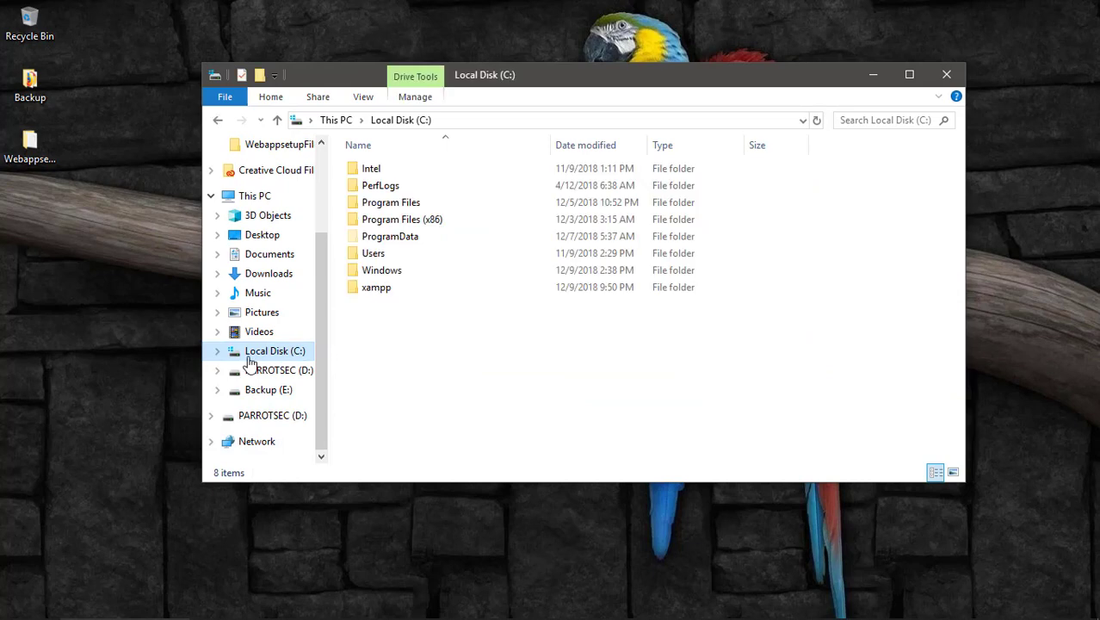
double_click(380, 289)
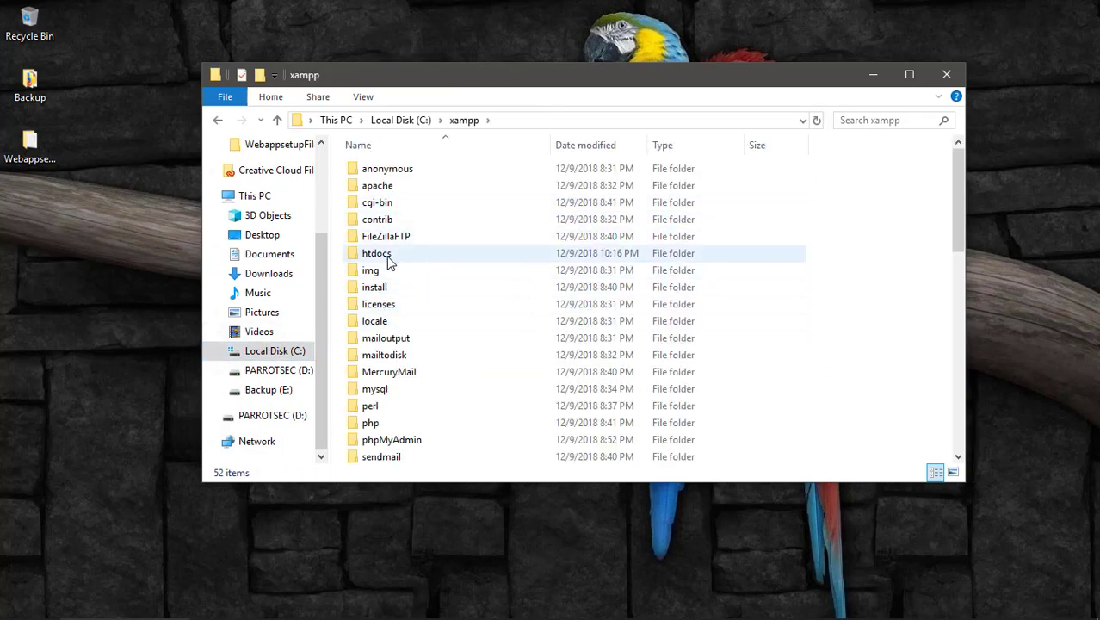
left_click(386, 257)
double_click(386, 254)
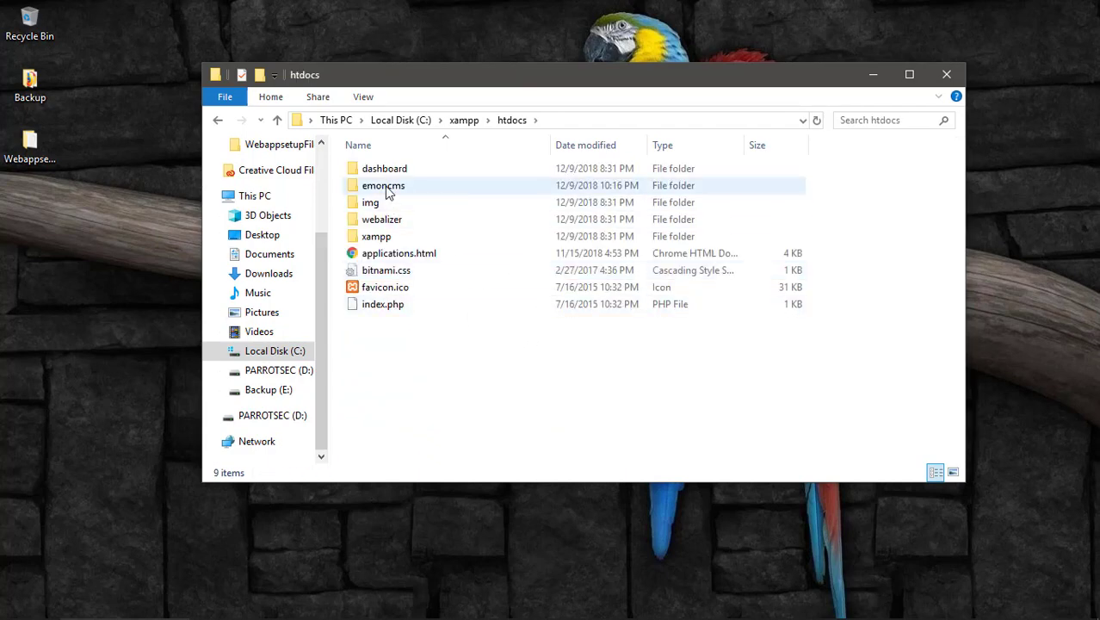
Review the emoncms folder's files, select default.settings.php, and return to Firefox.
double_click(500, 163)
scroll(441, 430, "down", 3)
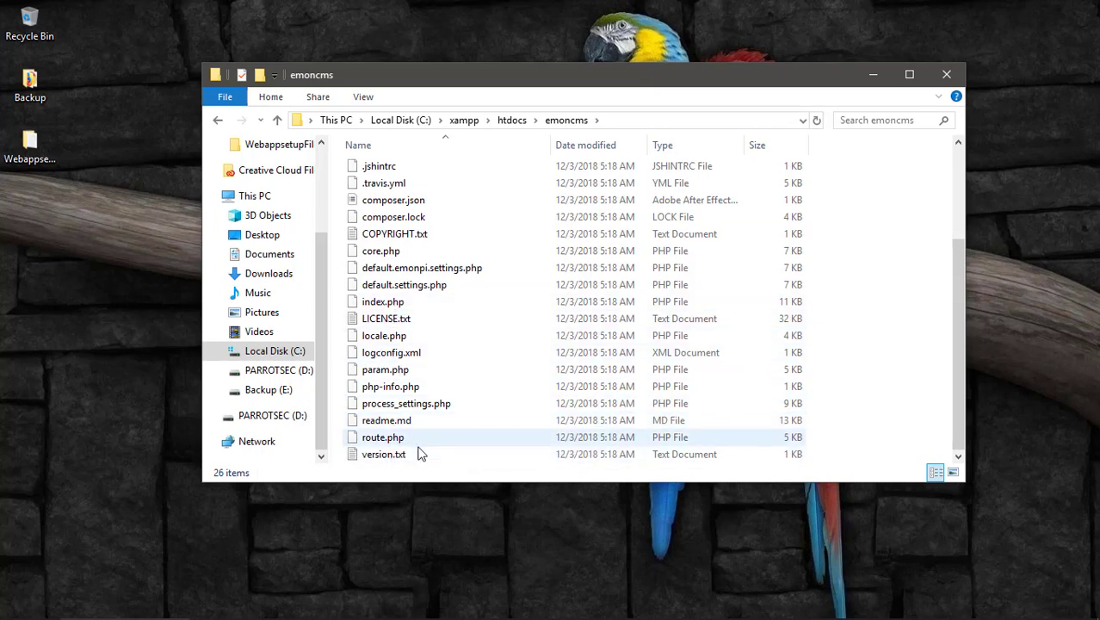
left_click(402, 356)
left_click(422, 410)
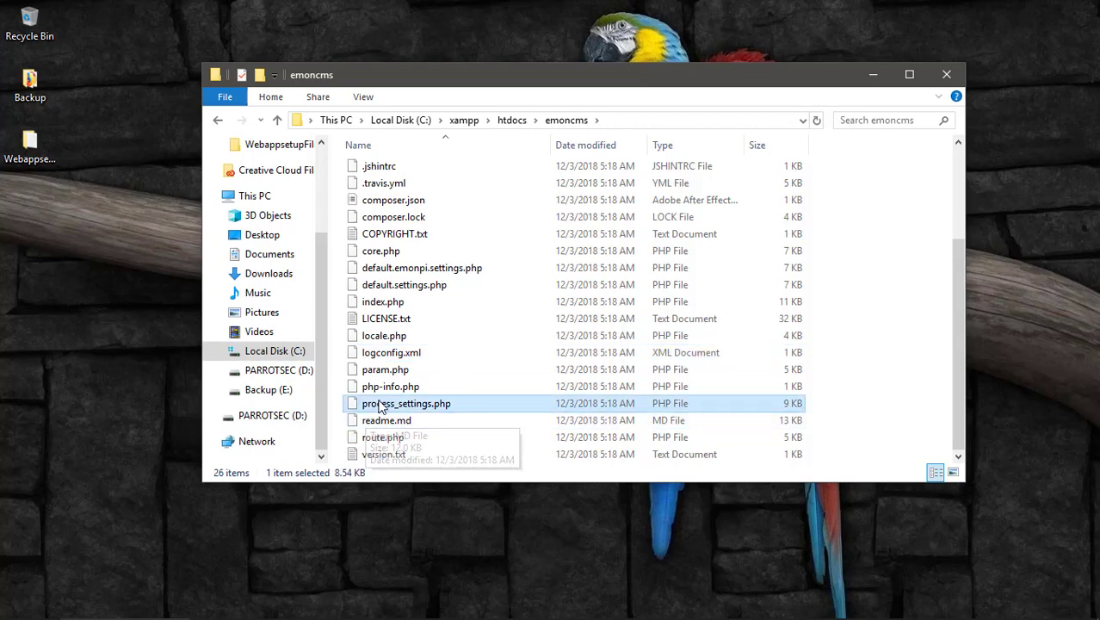
left_click(387, 387)
scroll(391, 441, "up", 2)
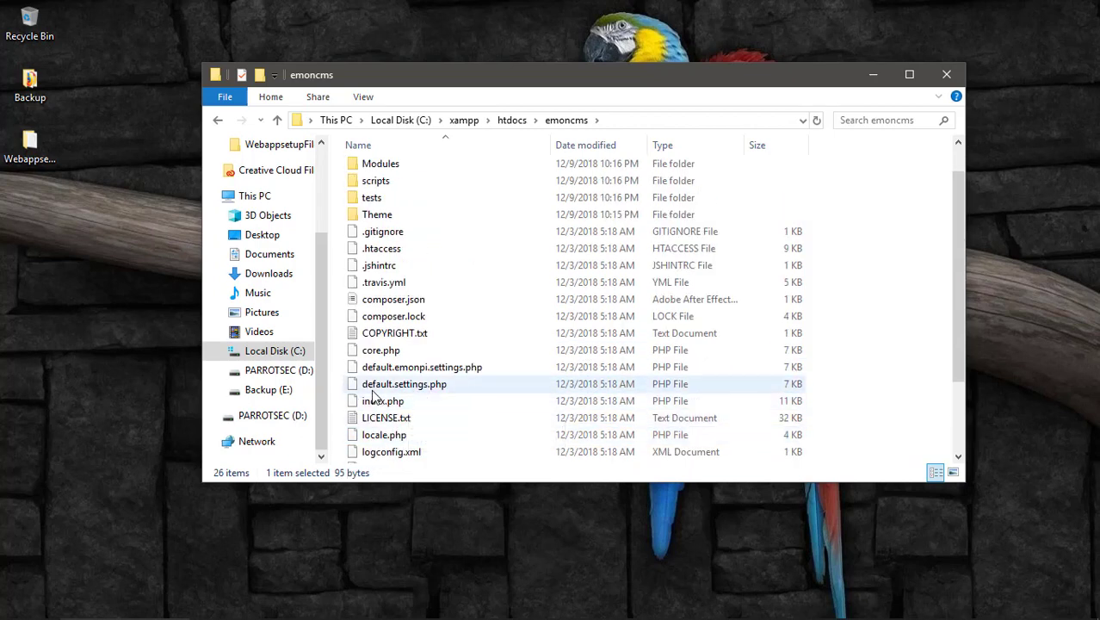
left_click(457, 387)
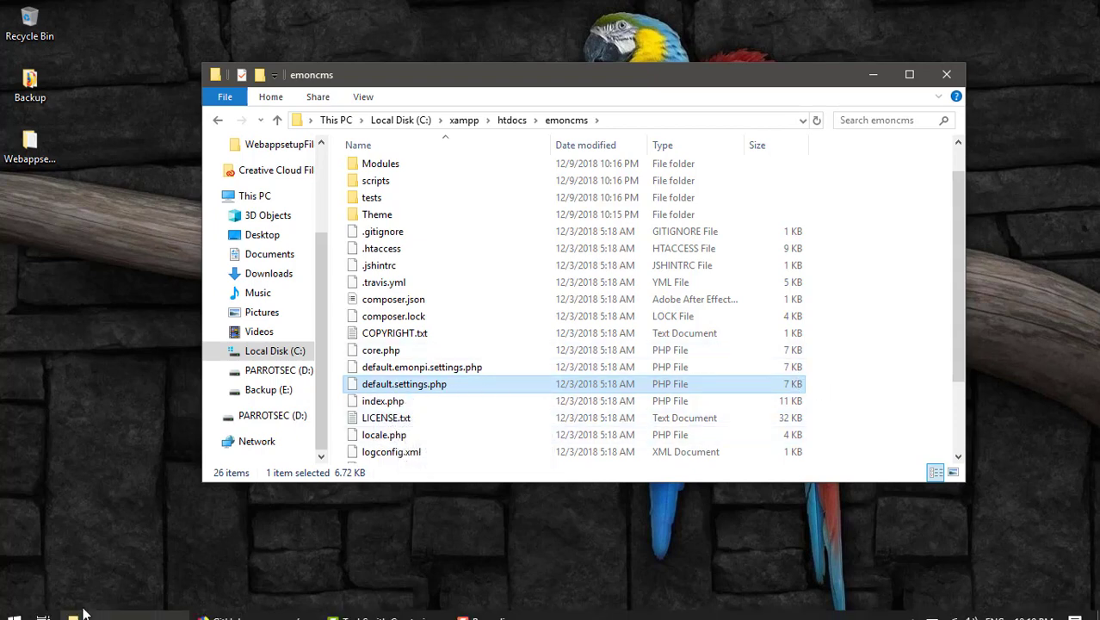
left_click(237, 611)
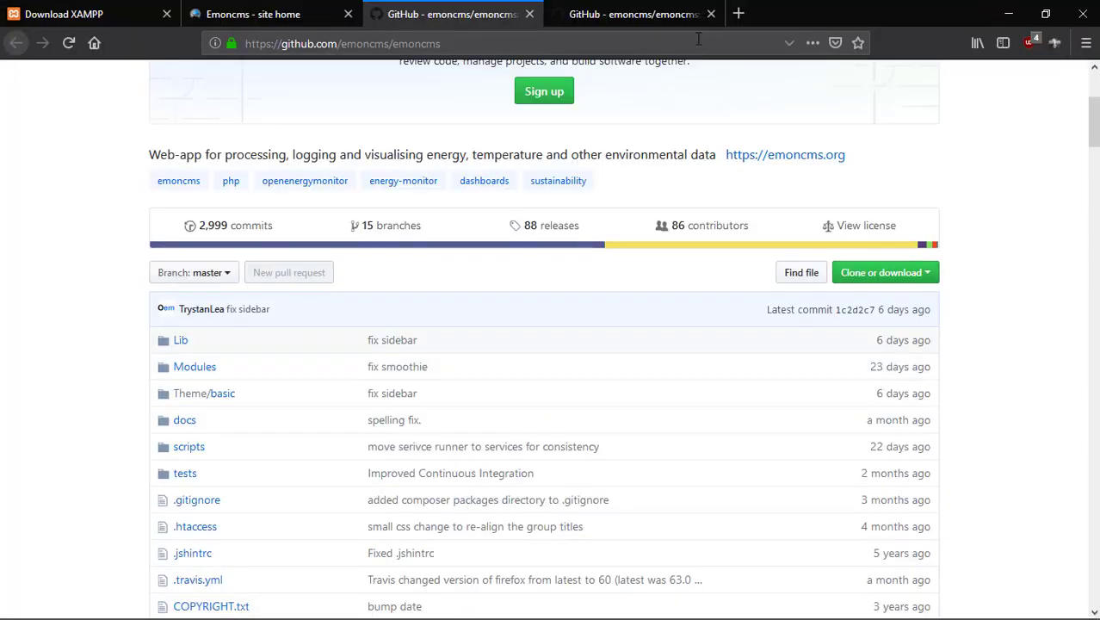
Open a new Firefox tab and load the misspelled address localhost/ecmoncms.
left_click(739, 16)
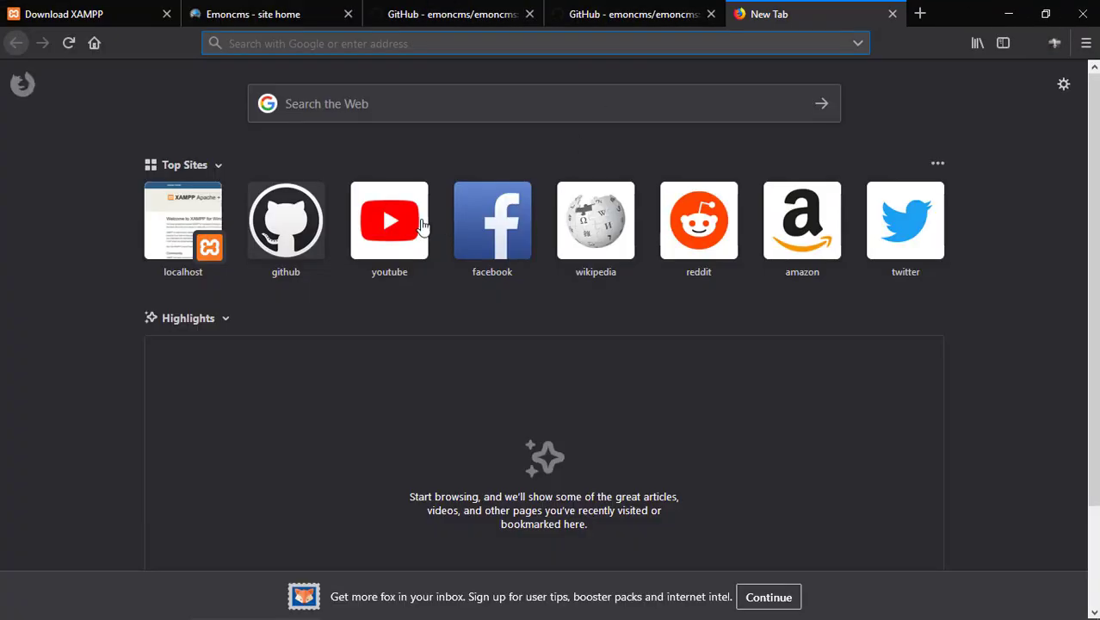
mouse_move(289, 609)
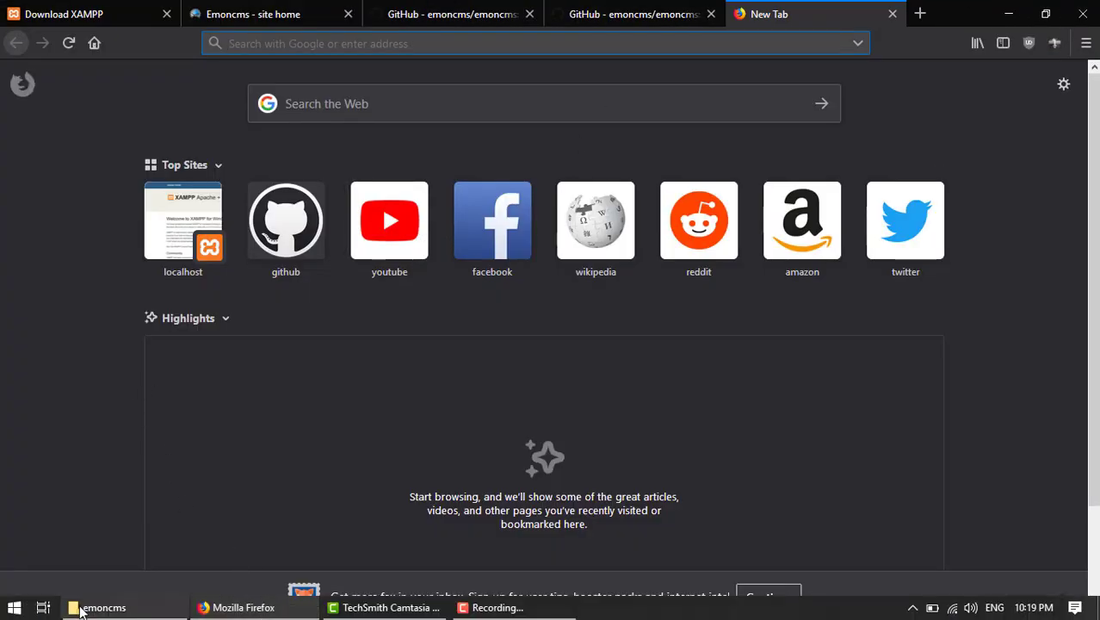
left_click(84, 609)
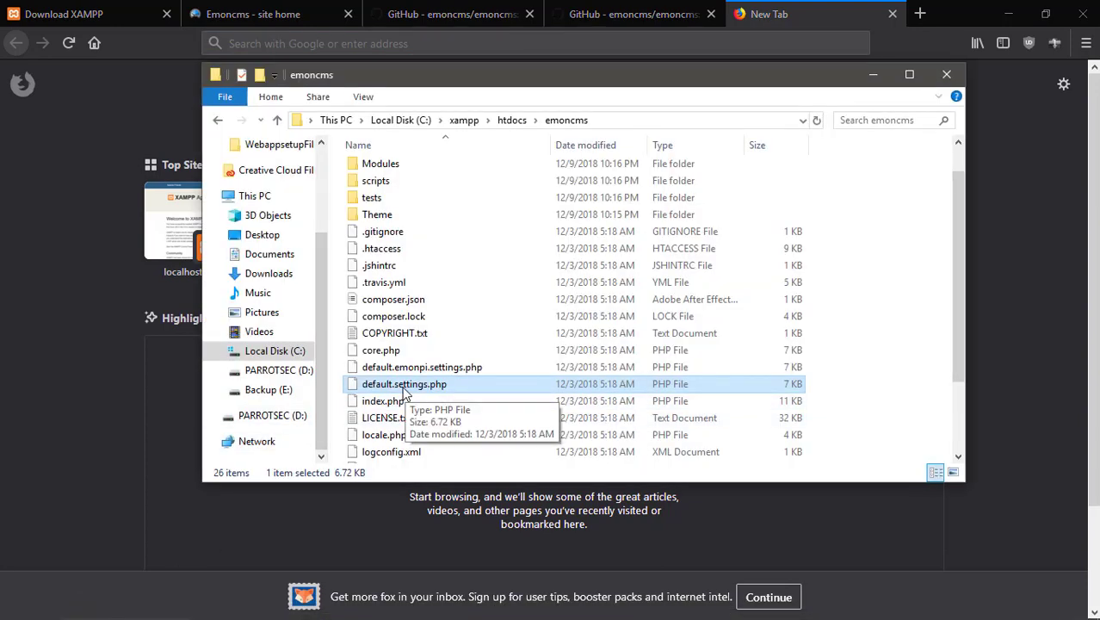
left_click(51, 392)
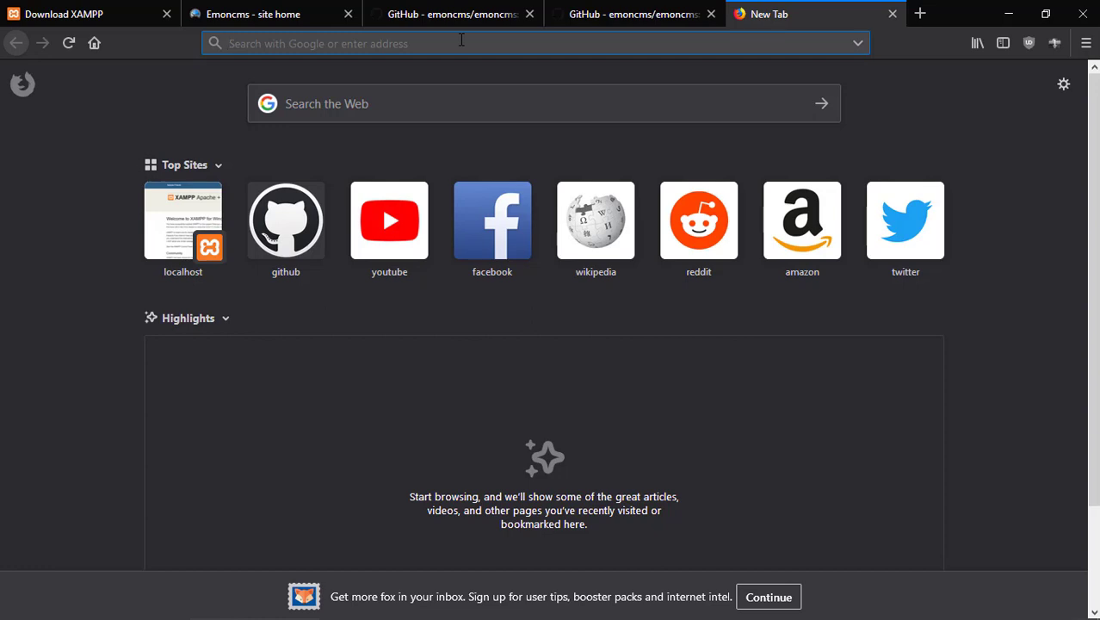
type("localhost/")
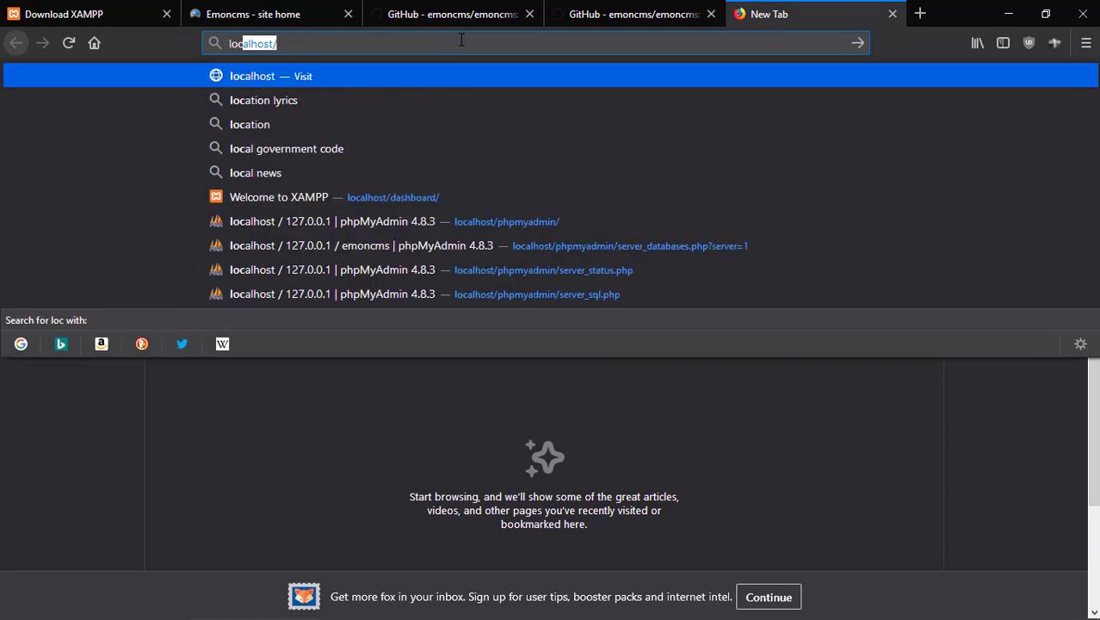
key("Return")
type("e")
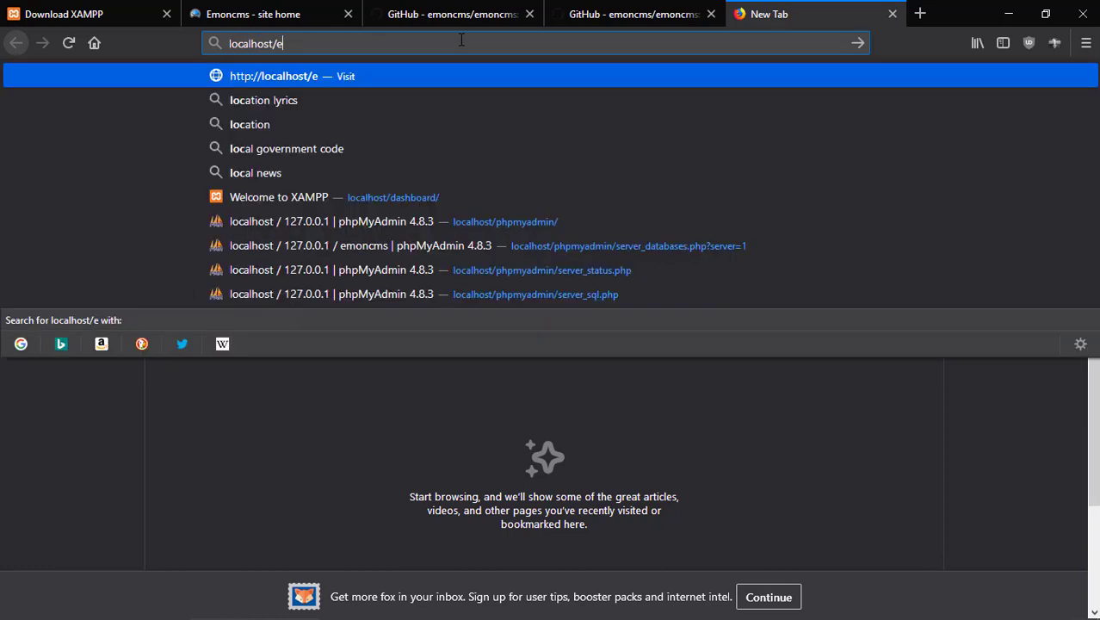
type("cmoncms")
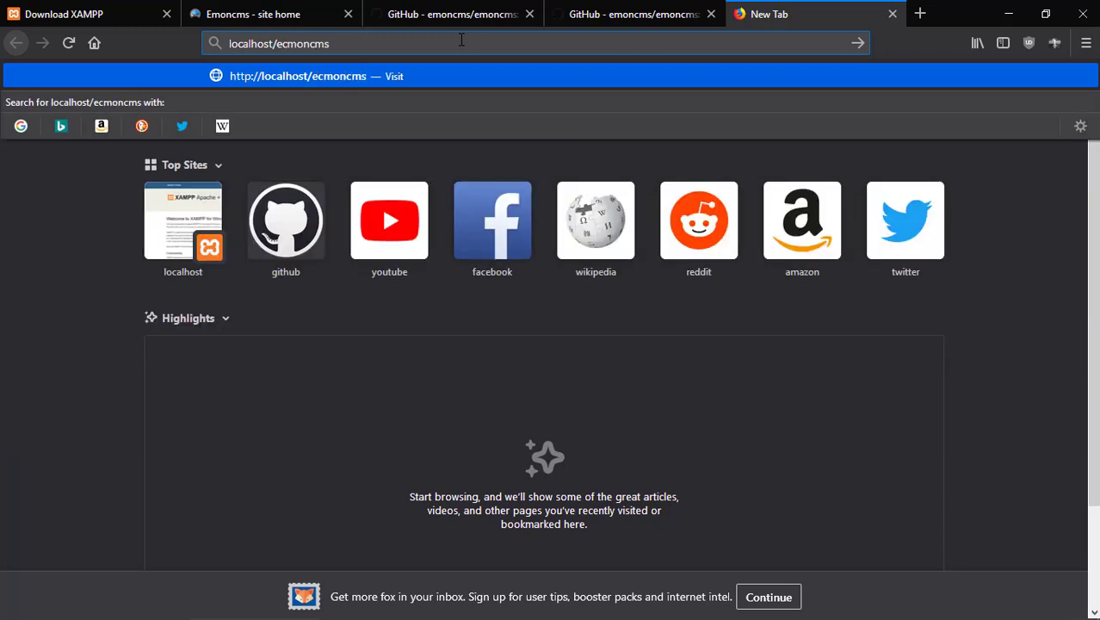
key("Return")
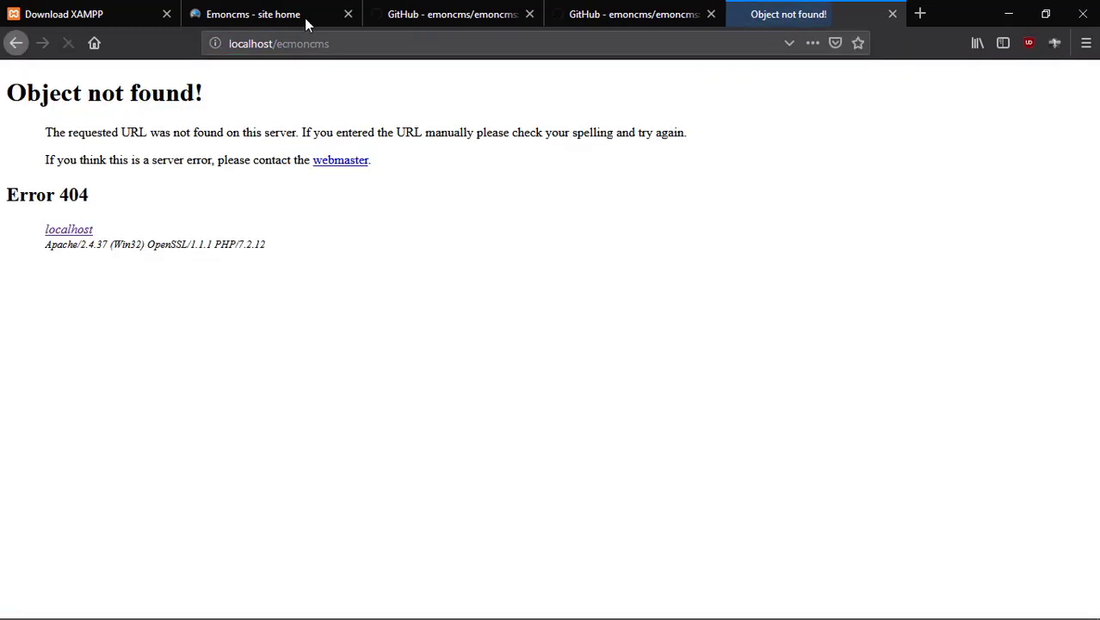
Correct the address to localhost/emoncms/, which shows a settings.php error, and bring back the emoncms folder.
left_click(359, 44)
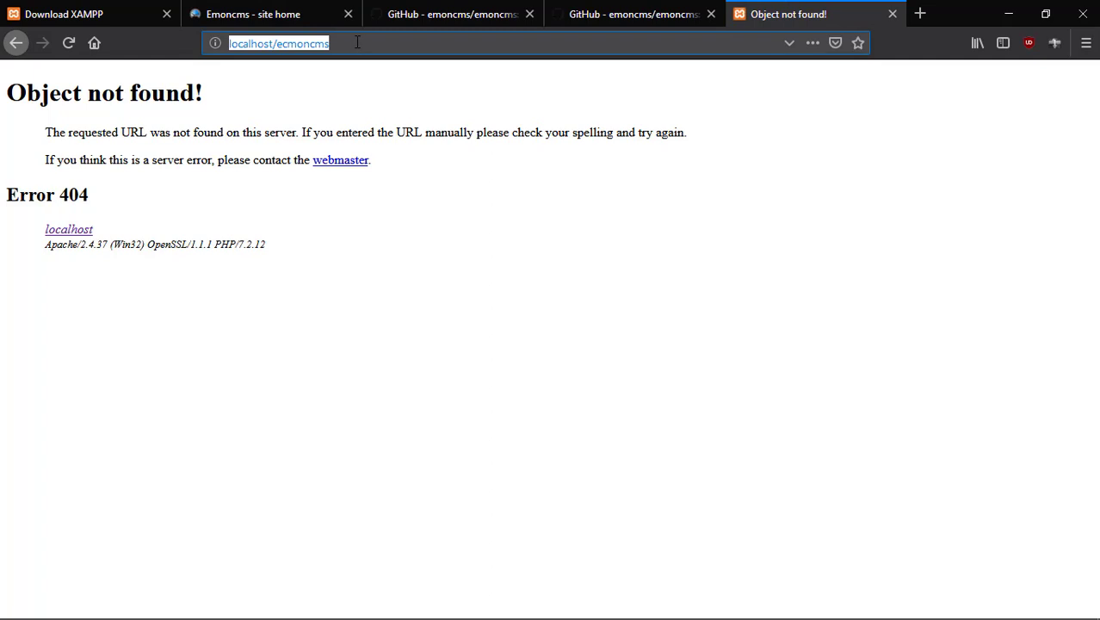
left_click(357, 43)
key("BackSpace")
key("BackSpace")
key("BackSpace")
key("BackSpace")
key("BackSpace")
key("BackSpace")
key("BackSpace")
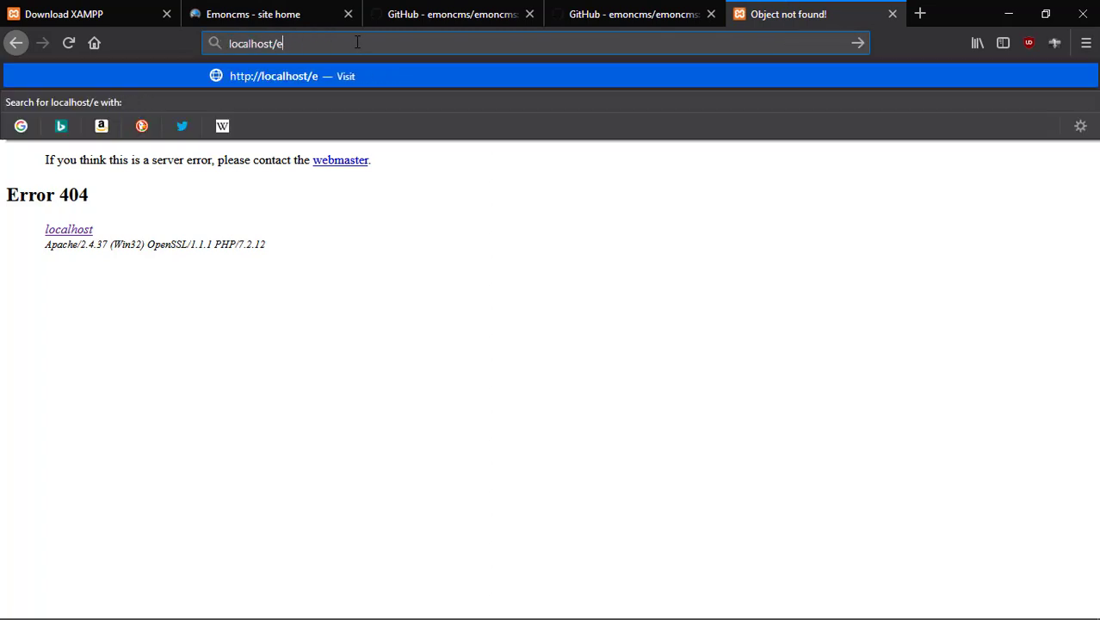
key("BackSpace")
type("emoncms")
key("Return")
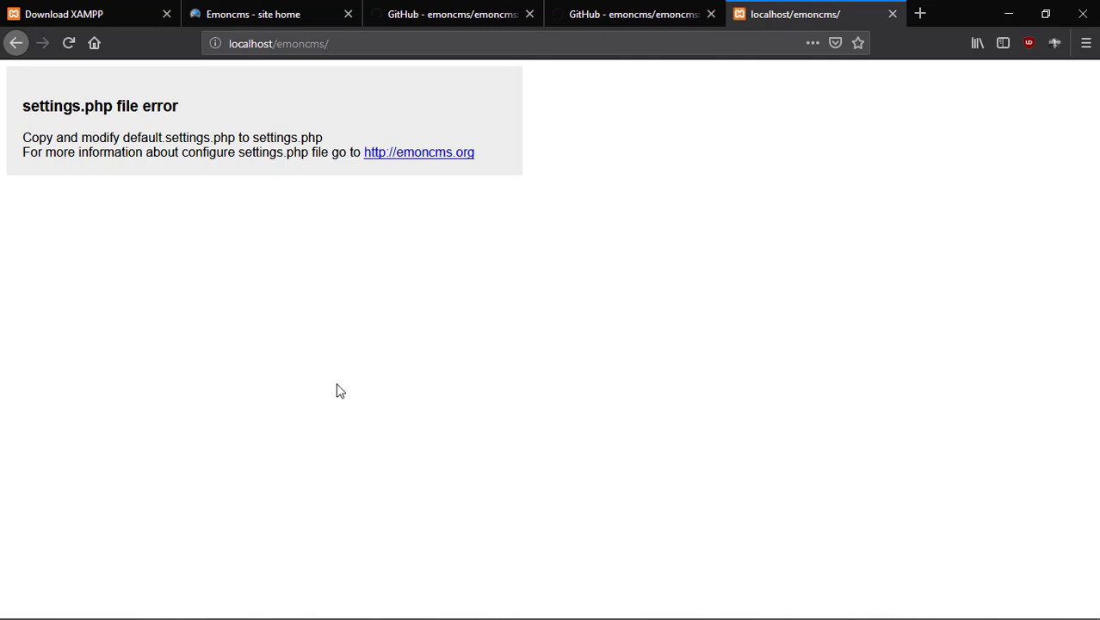
mouse_move(270, 612)
left_click(146, 608)
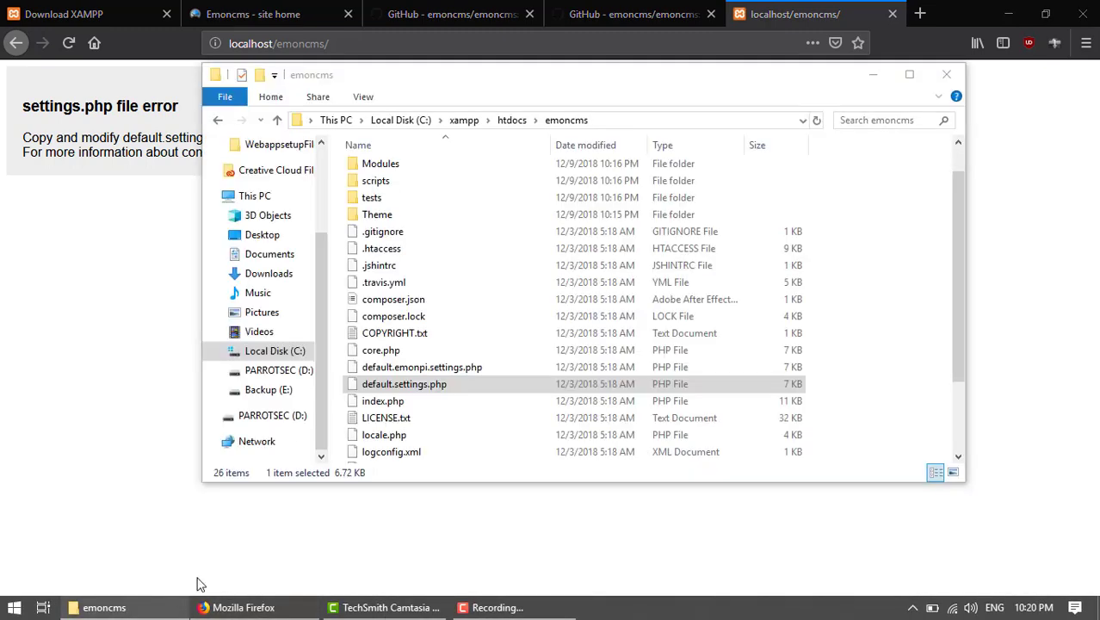
Open default.settings.php from the emoncms folder using Edit with Notepad++.
right_click(434, 384)
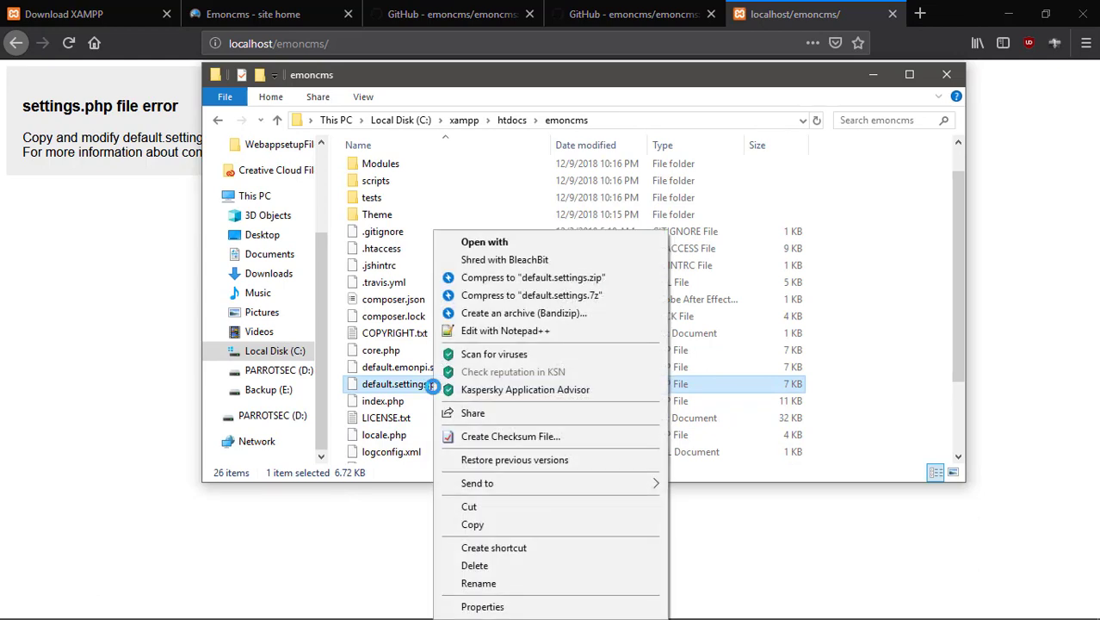
left_click(512, 330)
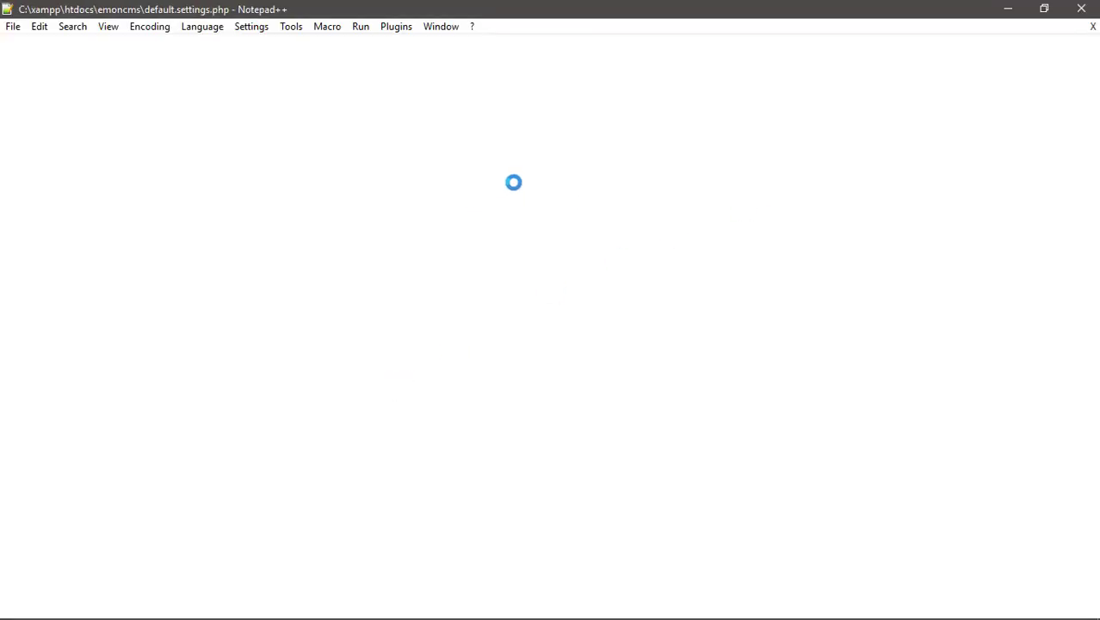
Replace the _DB_USER_ placeholder on line 6 with the database username 'root'.
scroll(316, 387, "down", 5)
scroll(316, 388, "up", 5)
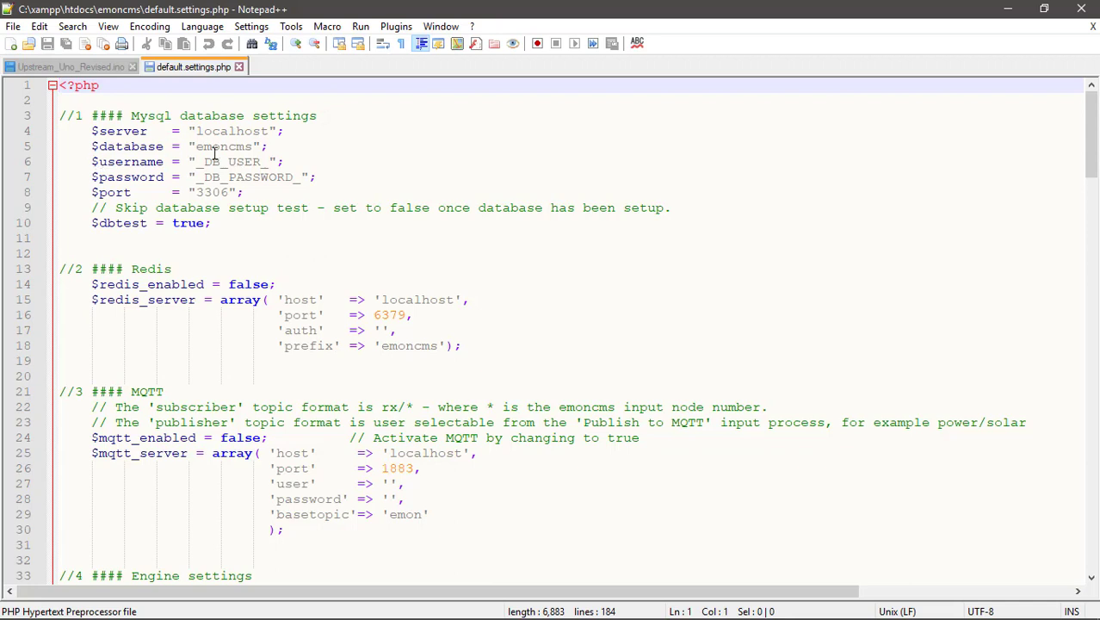
left_click(268, 162)
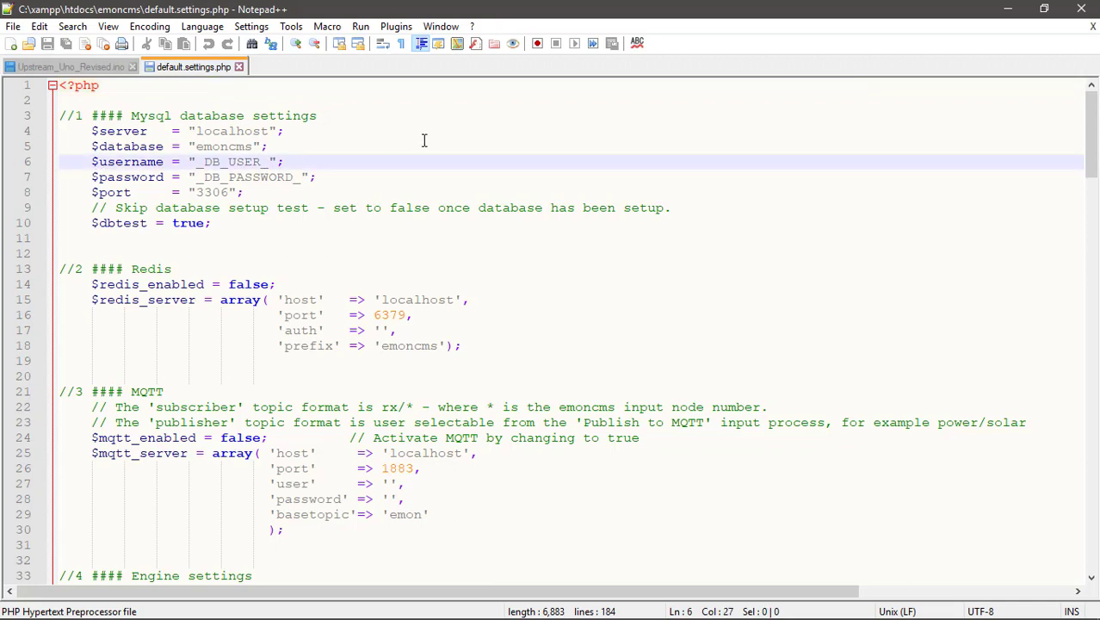
key("BackSpace")
key("BackSpace")
key("BackSpace")
key("BackSpace")
key("BackSpace")
key("BackSpace")
key("BackSpace")
key("BackSpace")
key("BackSpace")
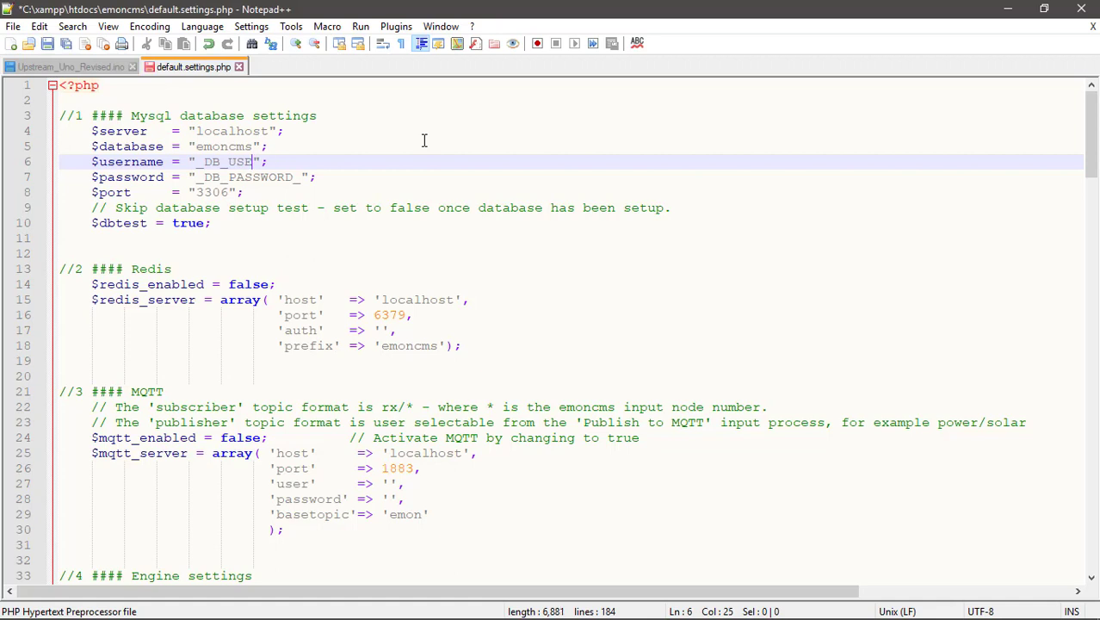
type("root")
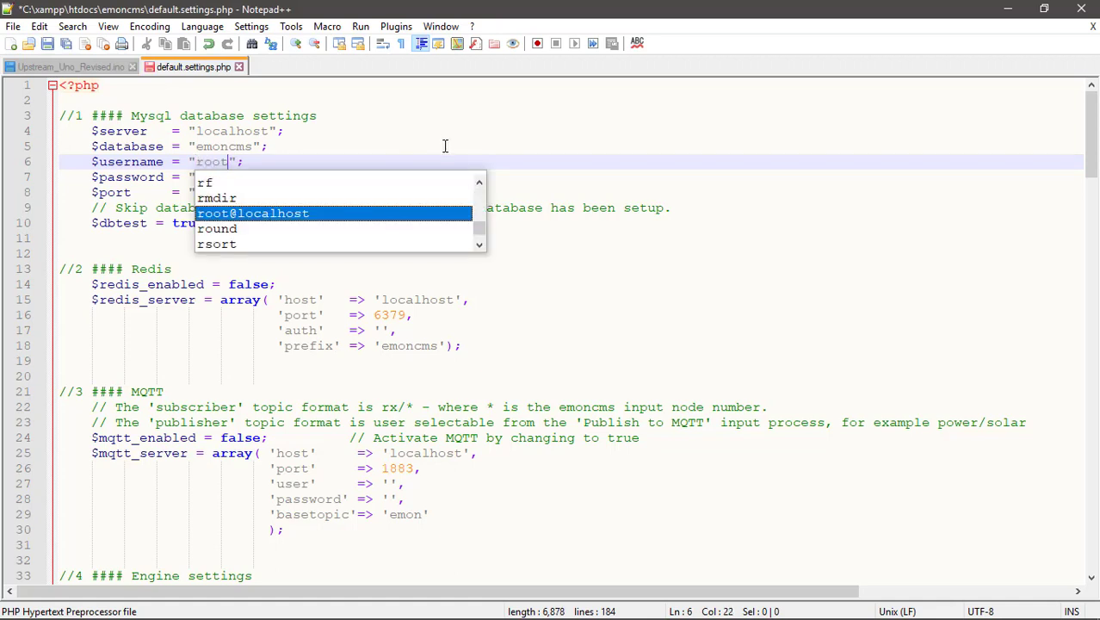
left_click(445, 147)
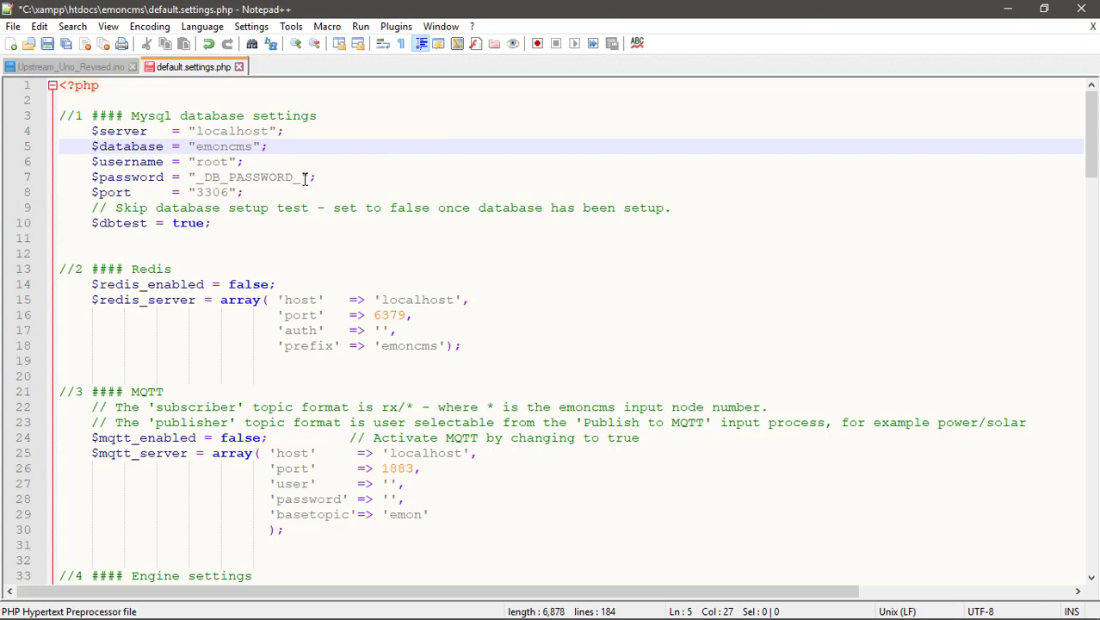
Delete the placeholder password so $password on line 7 is an empty string.
left_click(303, 179)
key("BackSpace")
key("BackSpace")
key("BackSpace")
key("BackSpace")
key("BackSpace")
key("BackSpace")
key("BackSpace")
key("BackSpace")
key("BackSpace")
key("BackSpace")
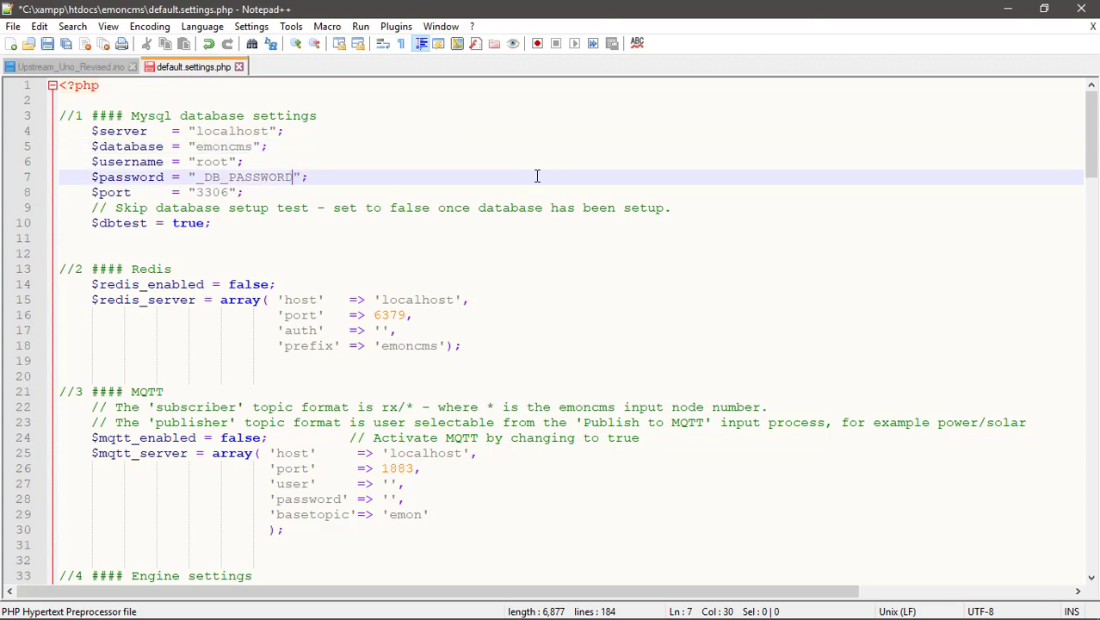
key("BackSpace")
key("BackSpace")
key("BackSpace")
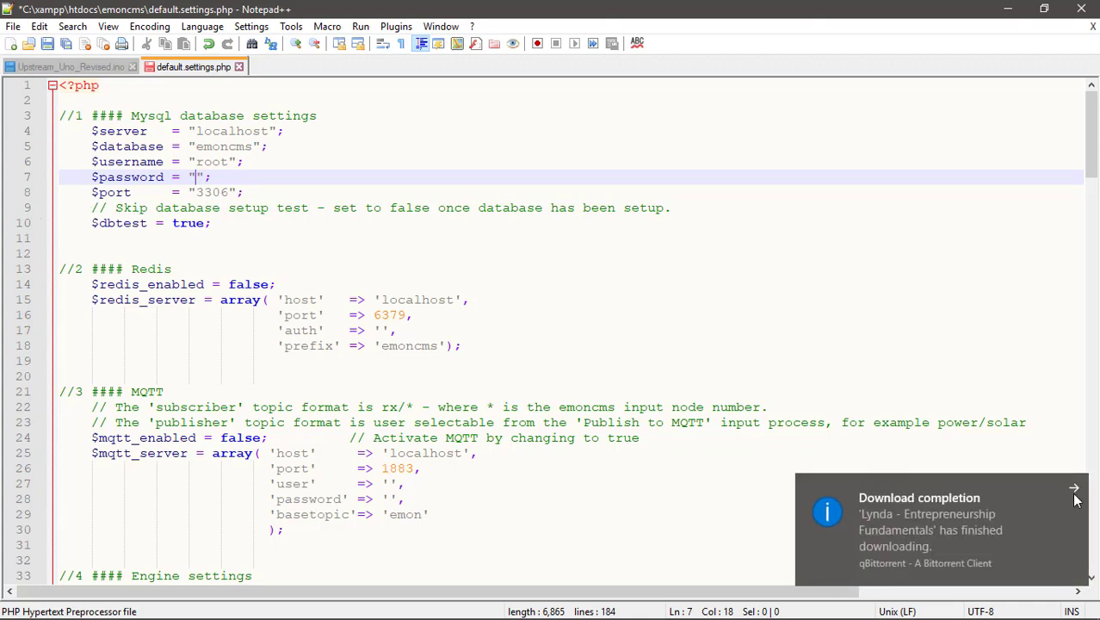
left_click(1073, 490)
left_click(193, 177)
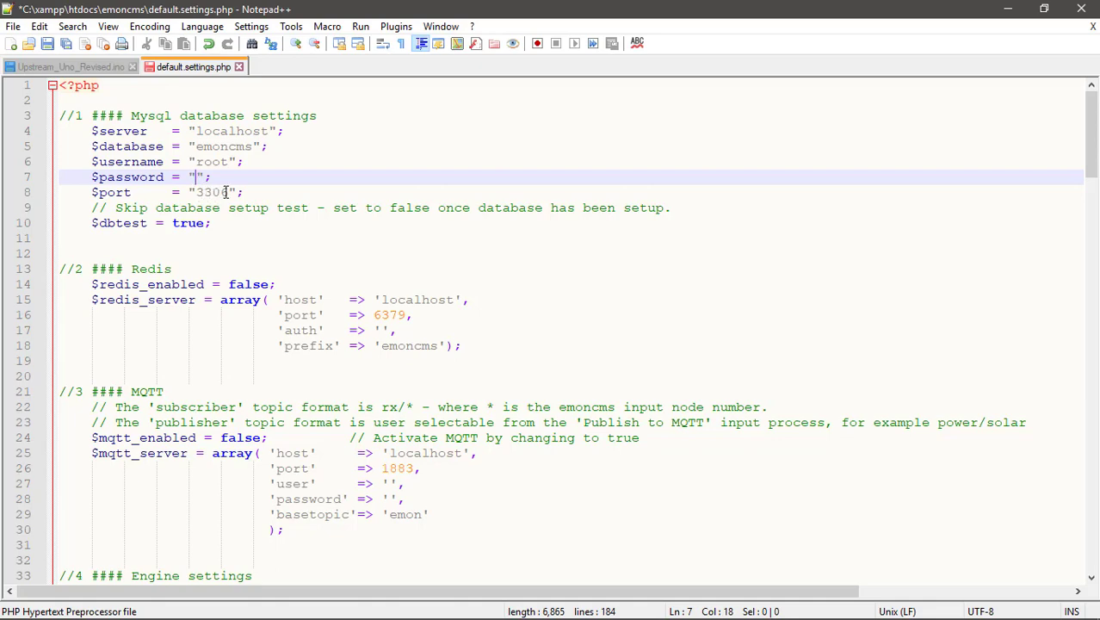
scroll(345, 349, "down", 6)
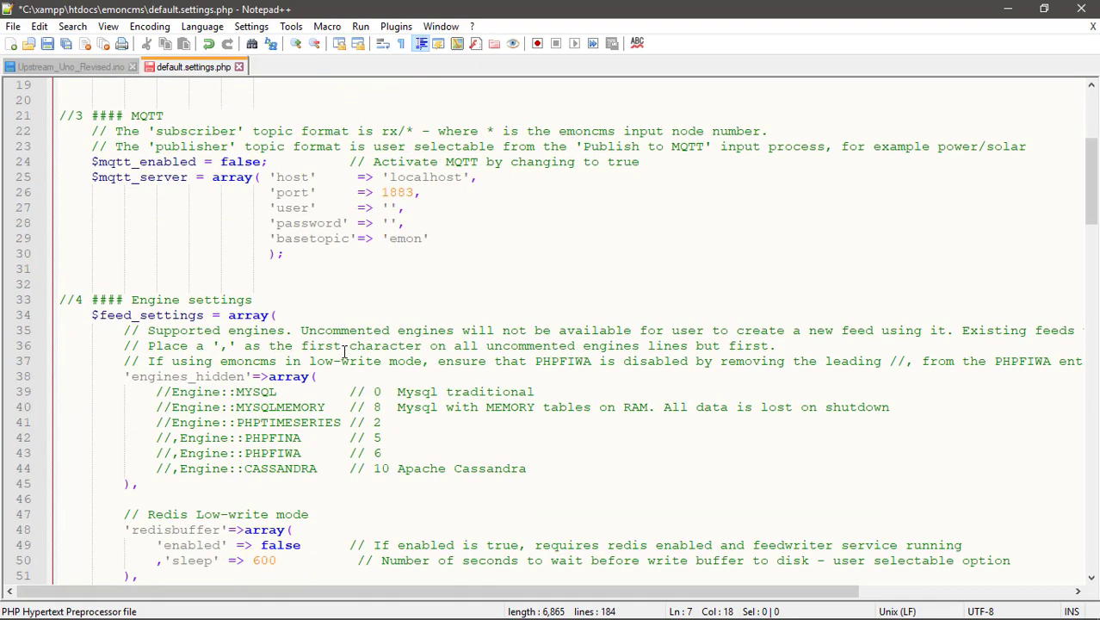
scroll(342, 349, "up", 6)
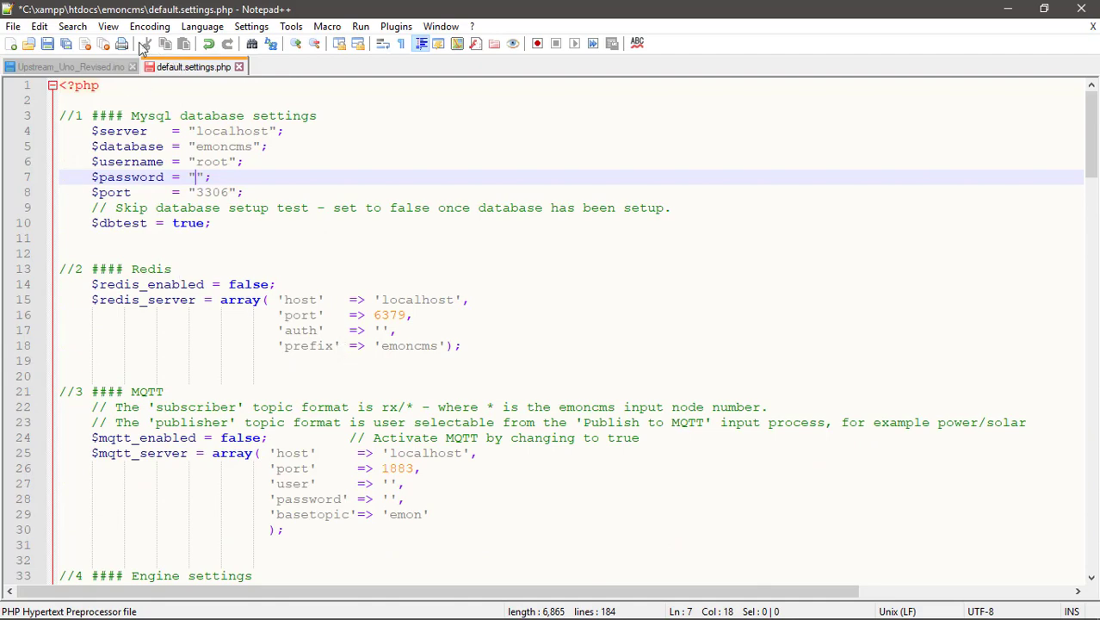
Use Save As to save the edited file as settings.php in htdocs\emoncms.
left_click(15, 26)
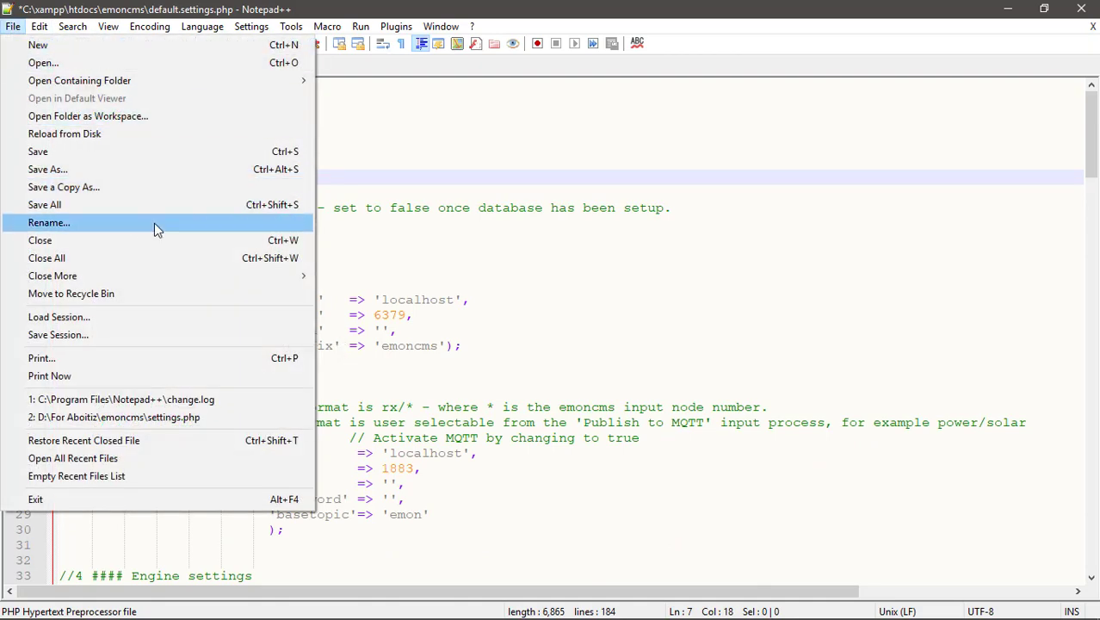
left_click(123, 178)
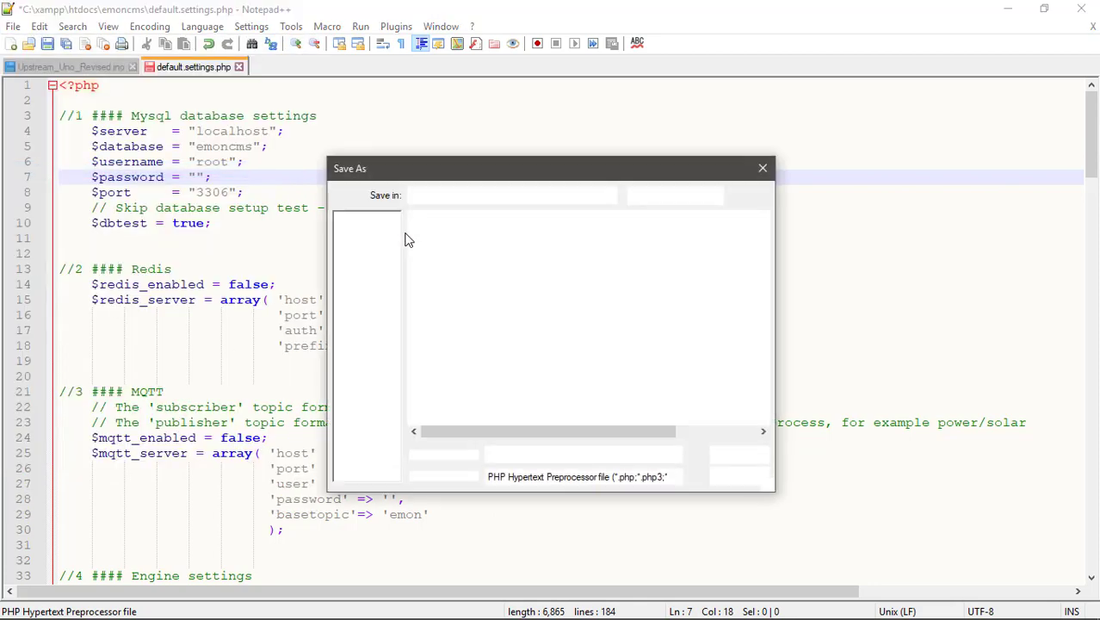
left_click(517, 444)
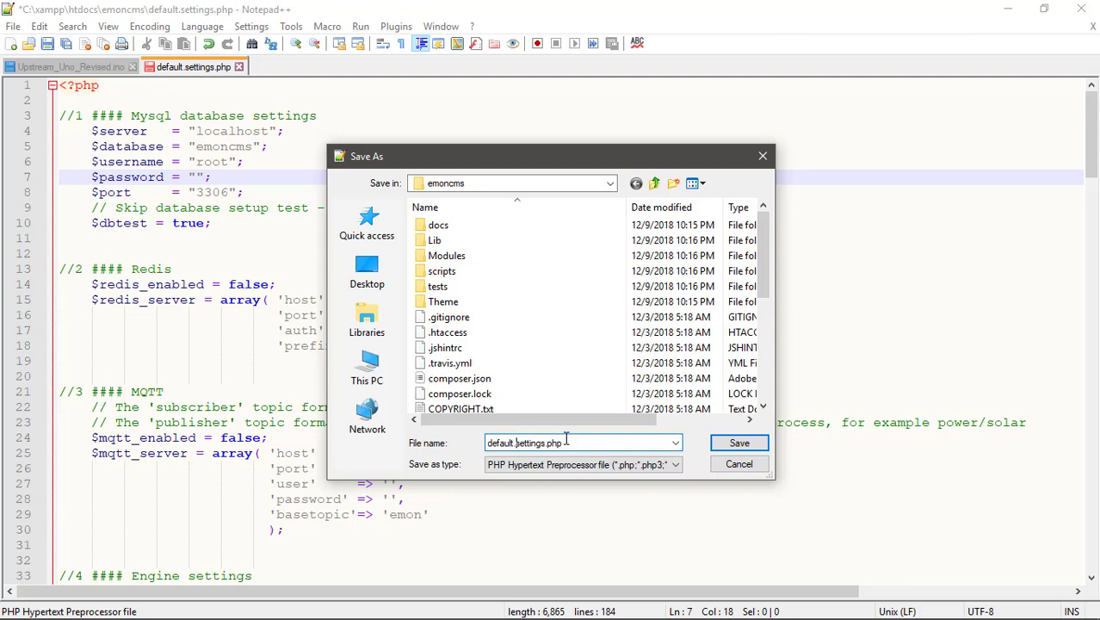
key("BackSpace")
key("BackSpace")
key("BackSpace")
key("BackSpace")
key("BackSpace")
key("BackSpace")
key("BackSpace")
key("BackSpace")
left_click_drag(551, 442, 481, 444)
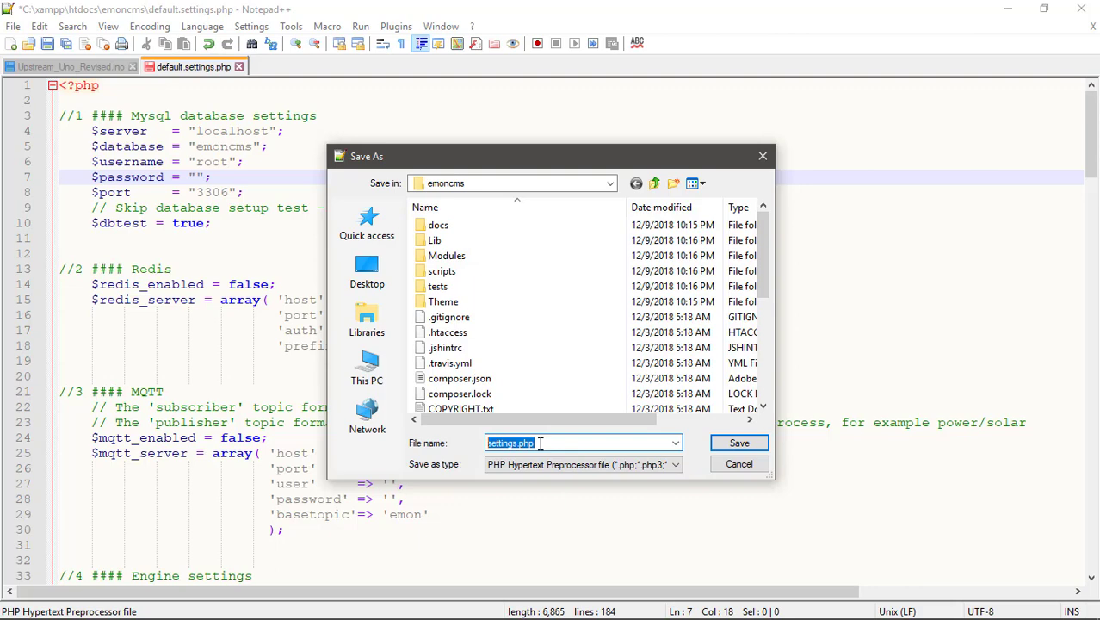
left_click(739, 442)
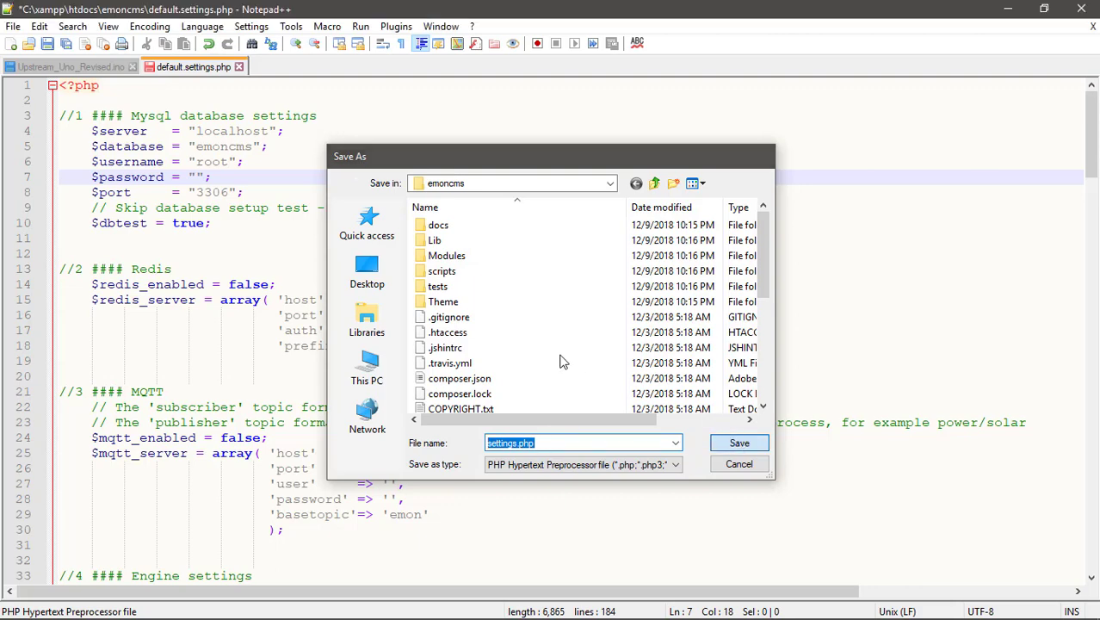
left_click(697, 315)
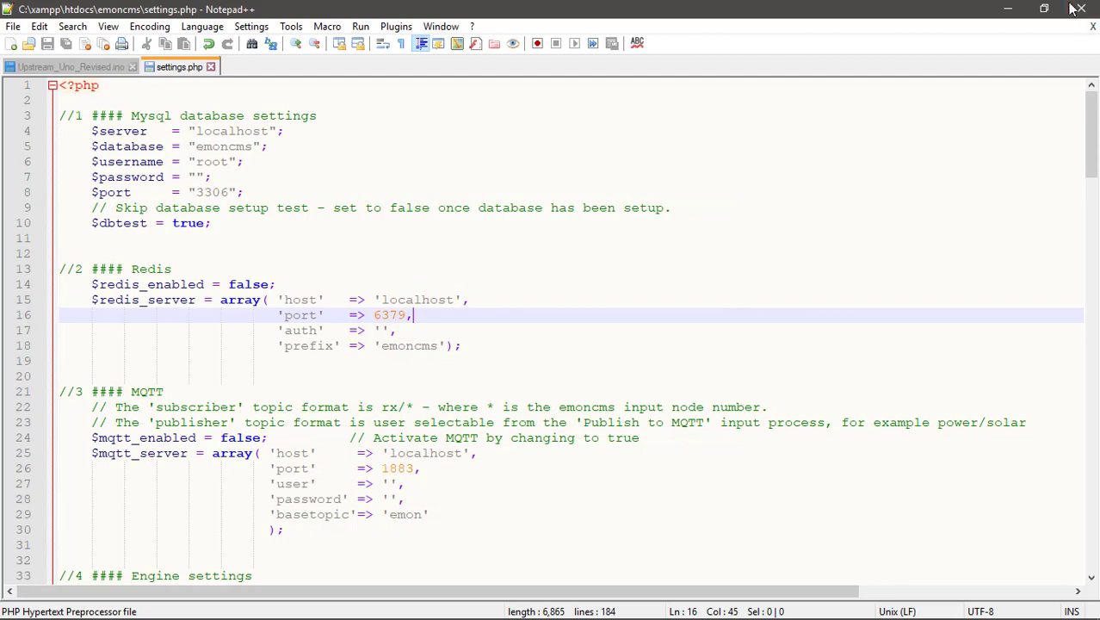
left_click(1006, 10)
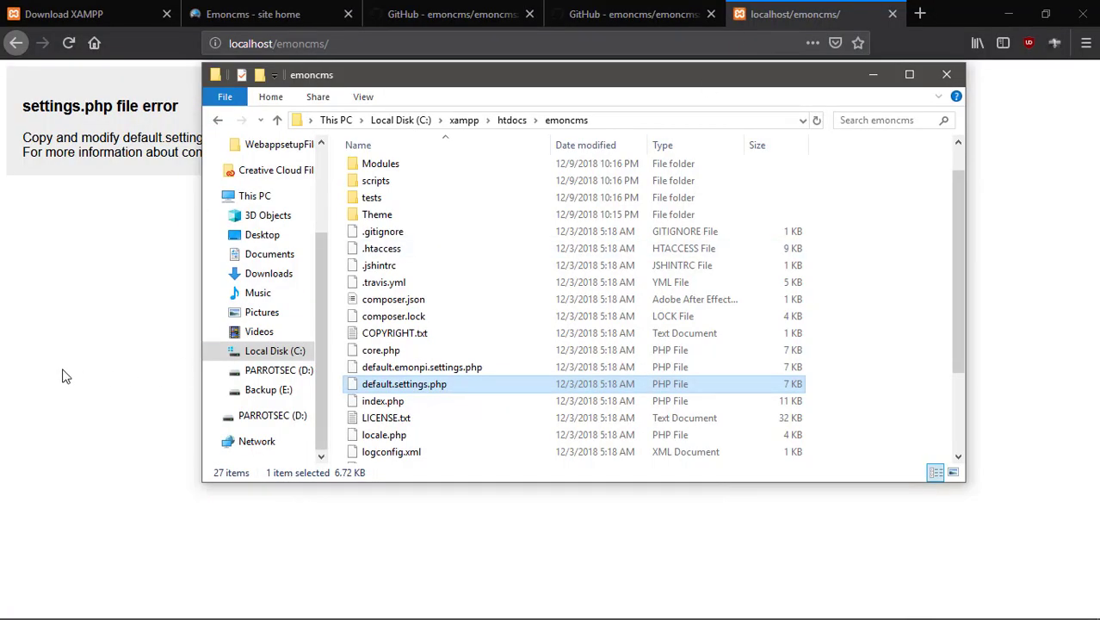
Reload localhost/emoncms in Firefox to show the Emoncms login page, then return to settings.php.
left_click(62, 376)
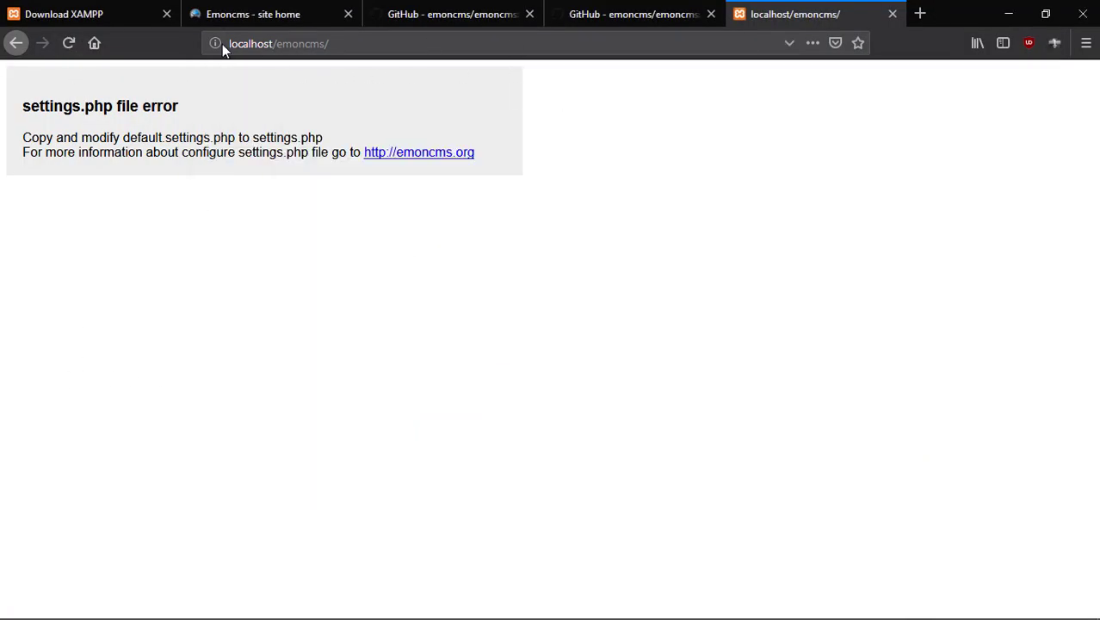
left_click(347, 43)
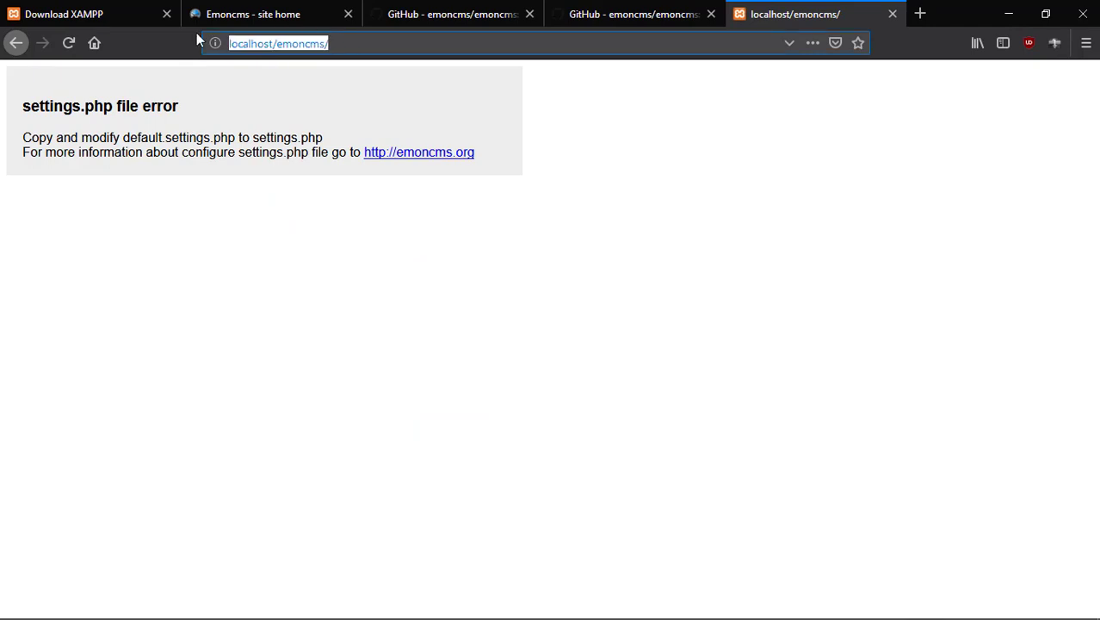
left_click(73, 46)
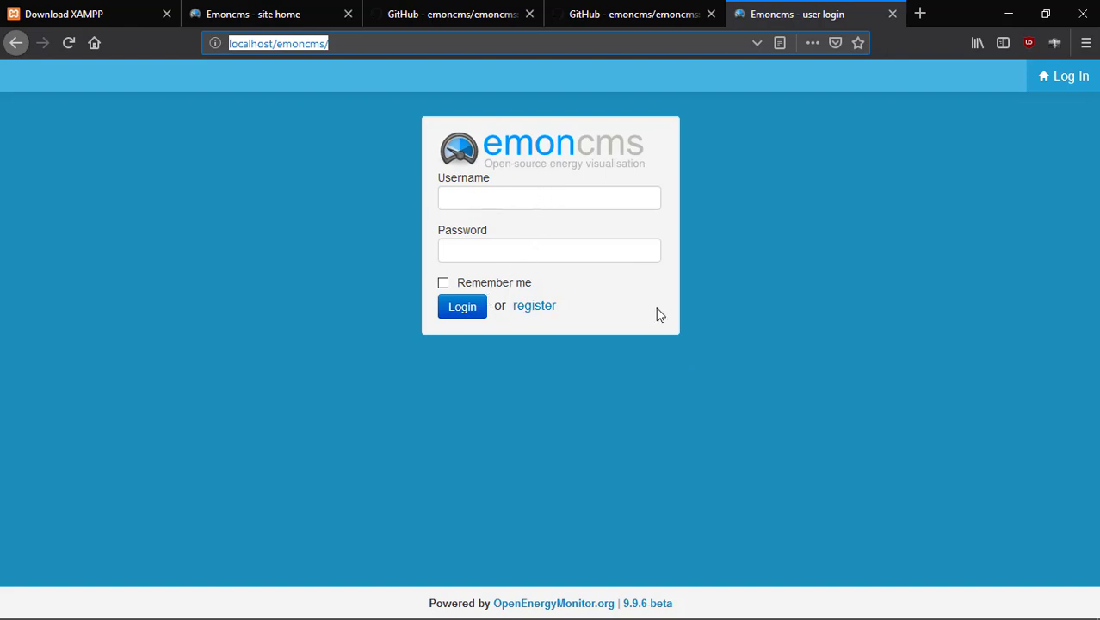
mouse_move(297, 605)
left_click(611, 607)
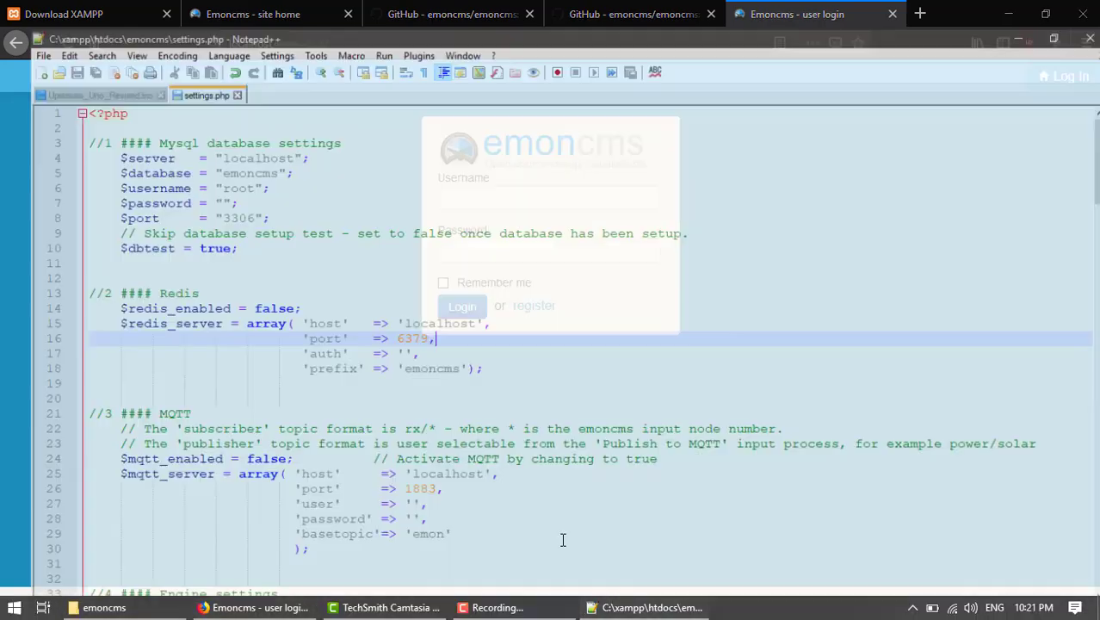
scroll(376, 389, "down", 14)
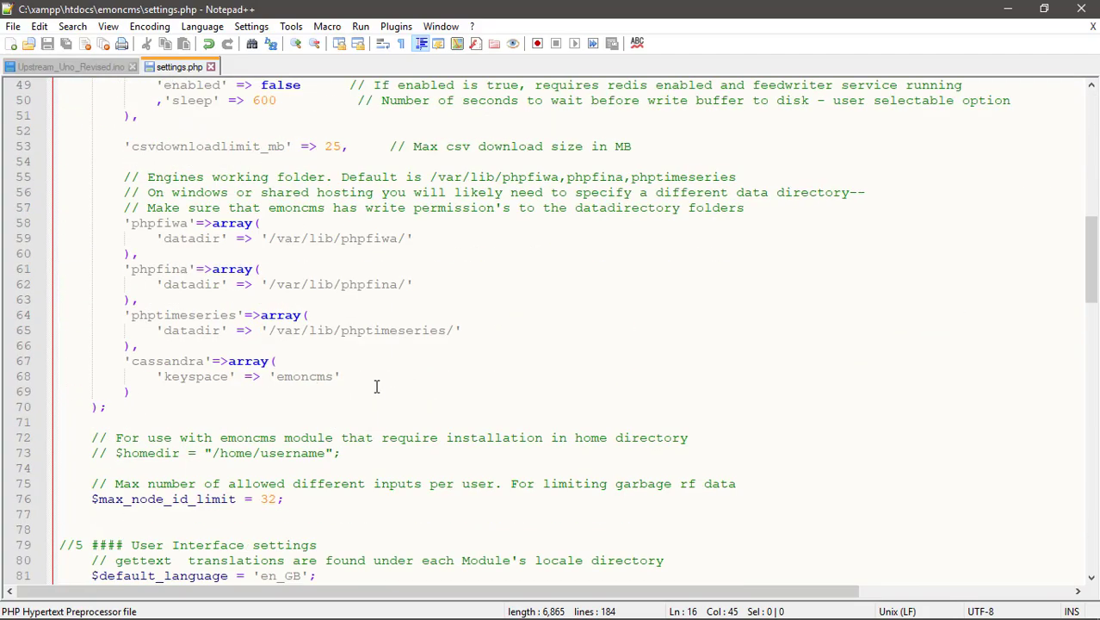
scroll(376, 385, "up", 5)
scroll(377, 379, "up", 4)
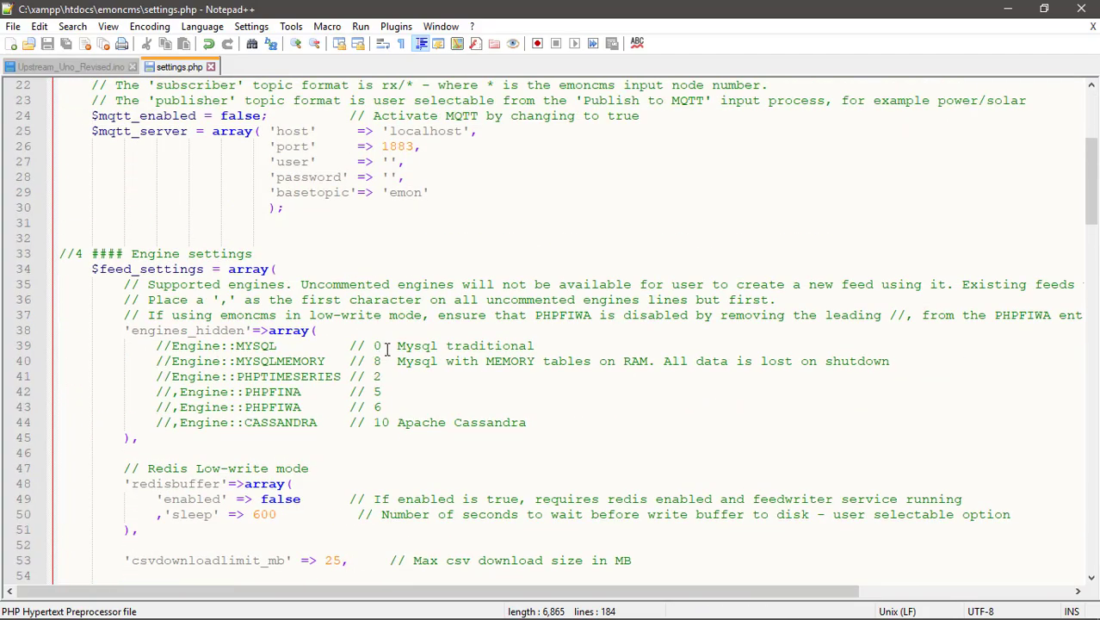
scroll(379, 357, "up", 3)
scroll(384, 350, "down", 3)
scroll(136, 263, "down", 1)
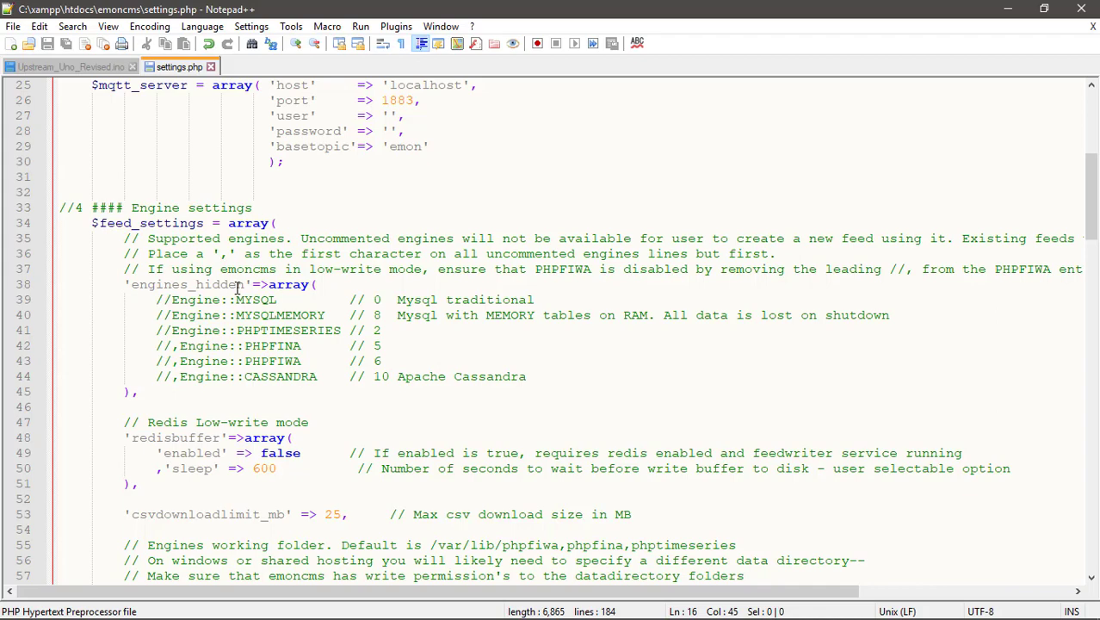
scroll(238, 291, "down", 8)
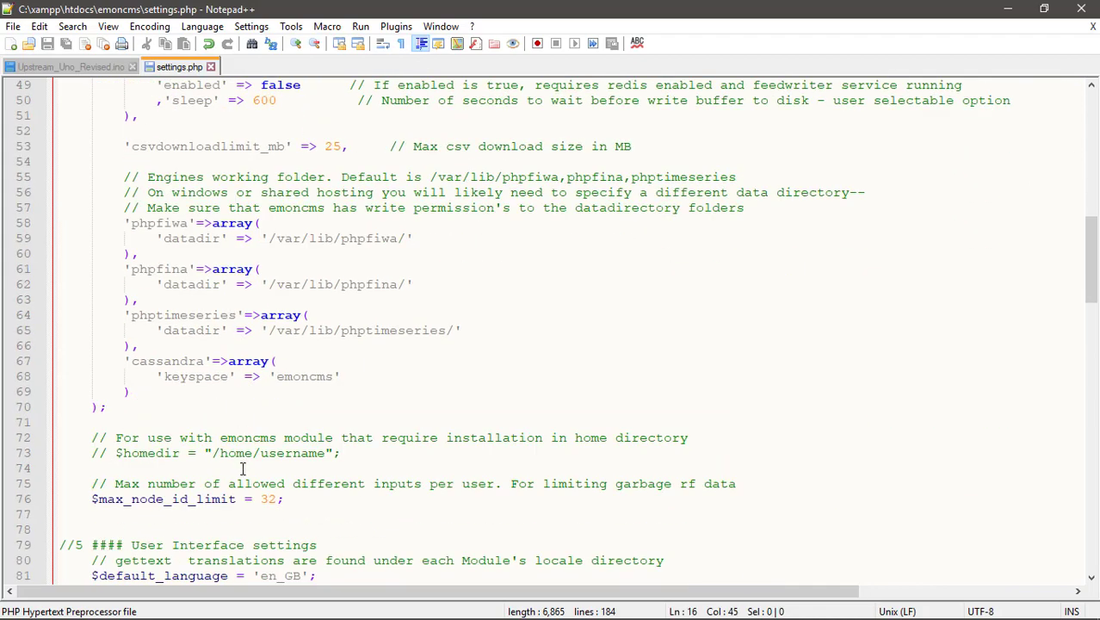
scroll(241, 468, "down", 4)
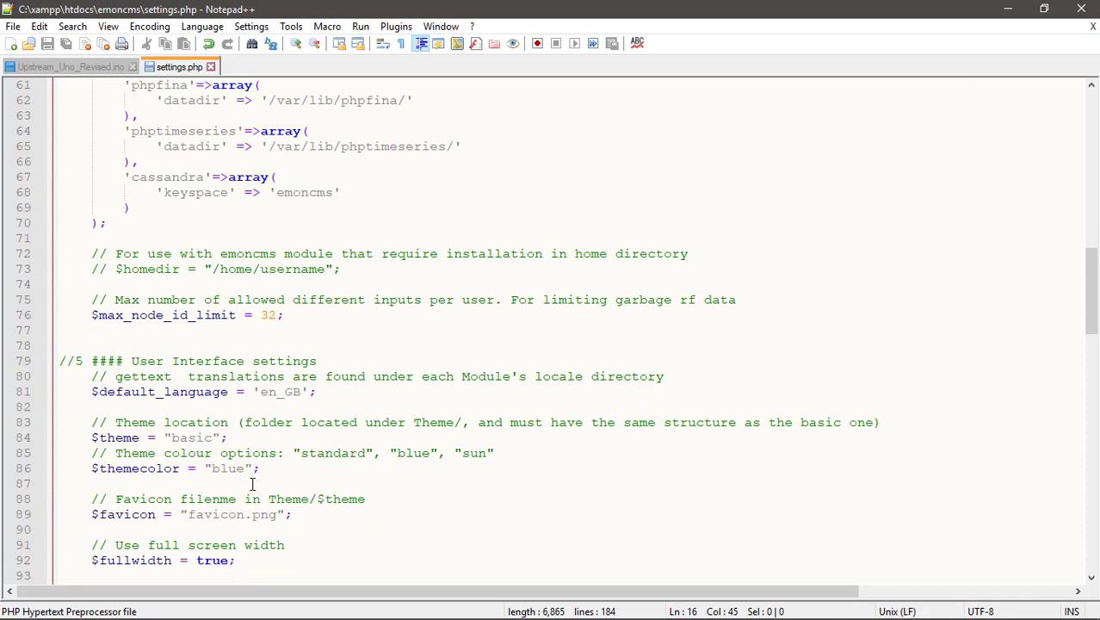
scroll(252, 484, "down", 8)
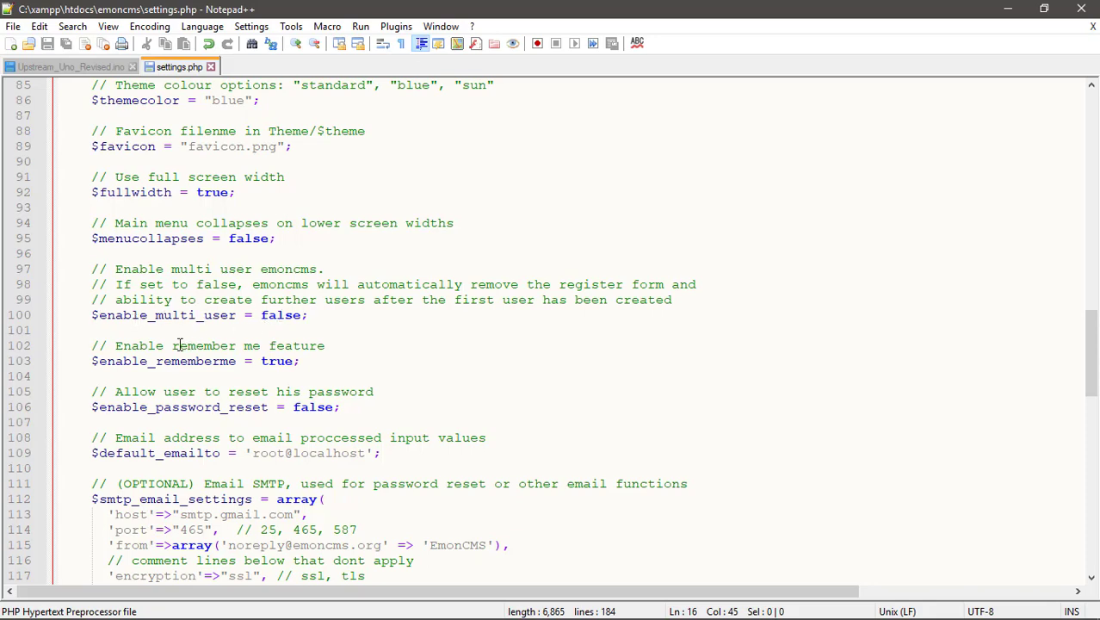
scroll(291, 412, "down", 5)
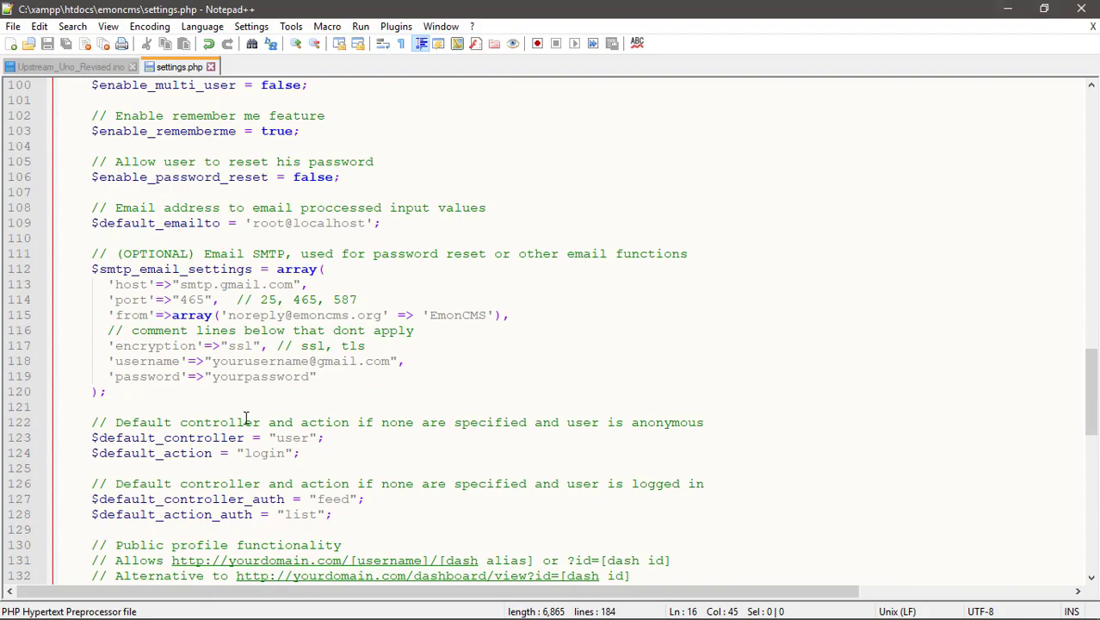
scroll(246, 418, "down", 17)
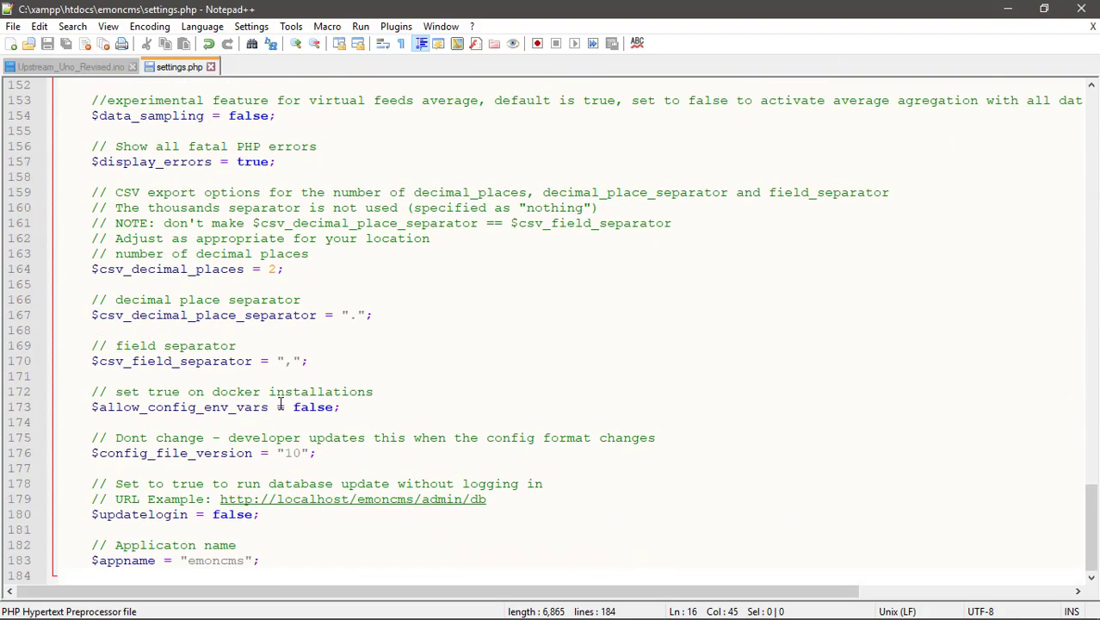
scroll(279, 404, "up", 16)
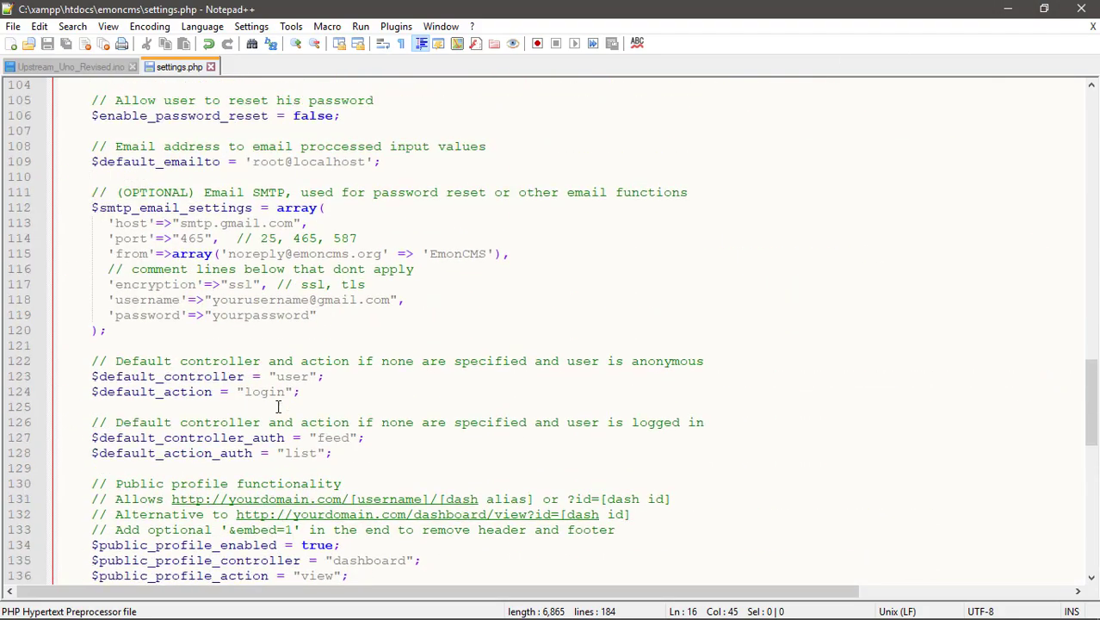
scroll(278, 406, "up", 4)
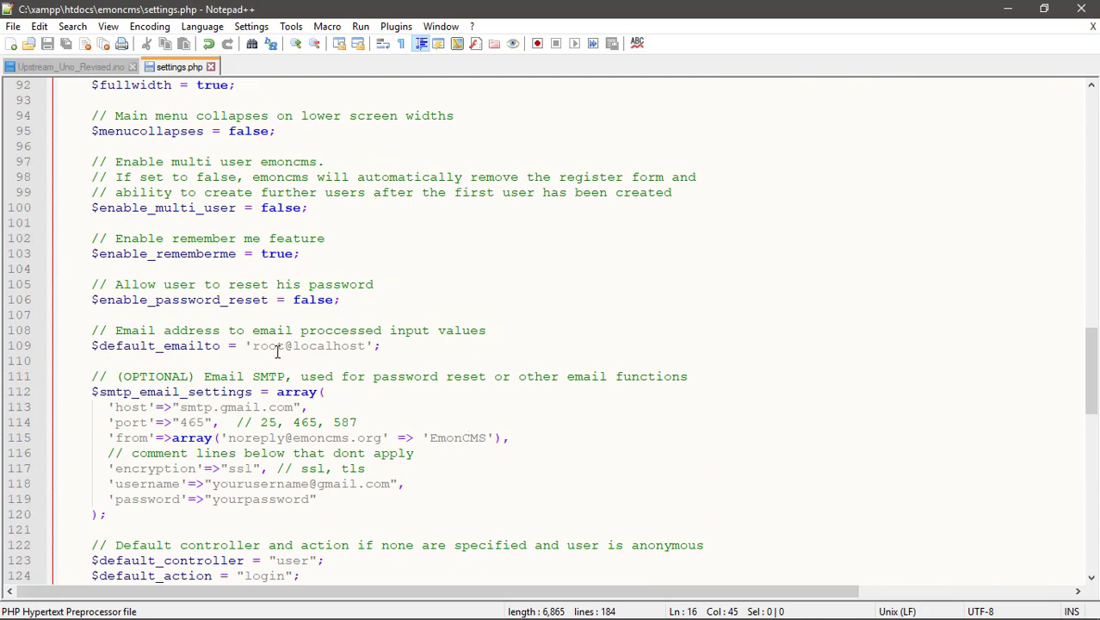
scroll(277, 352, "down", 4)
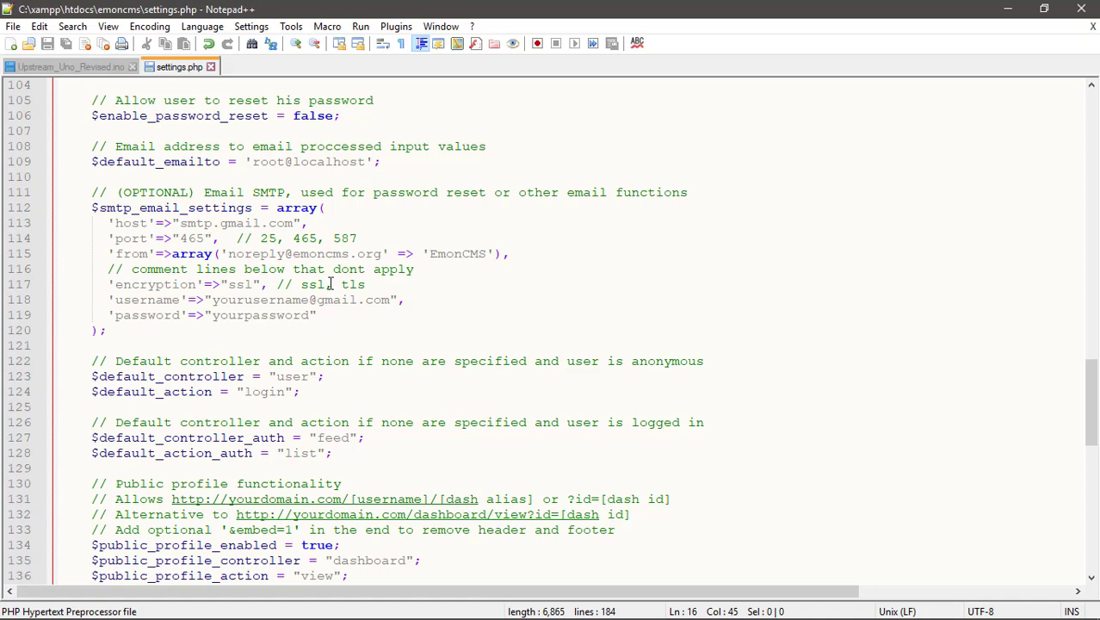
Register a new Emoncms account with email, username 'test' and matching password, then decline saving the login.
left_click(334, 317)
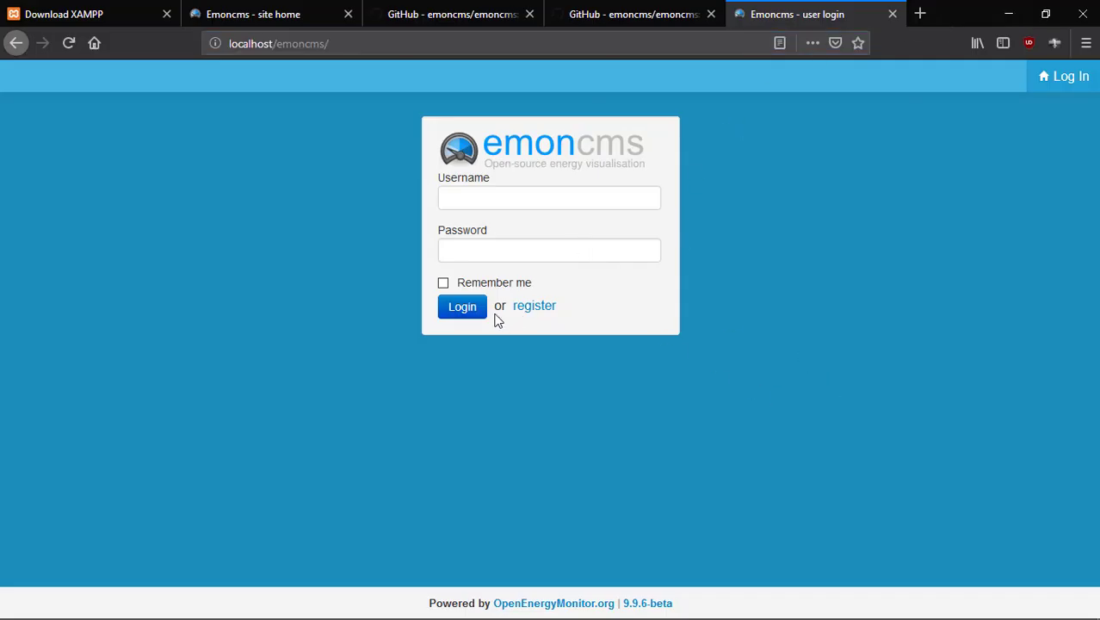
left_click(534, 308)
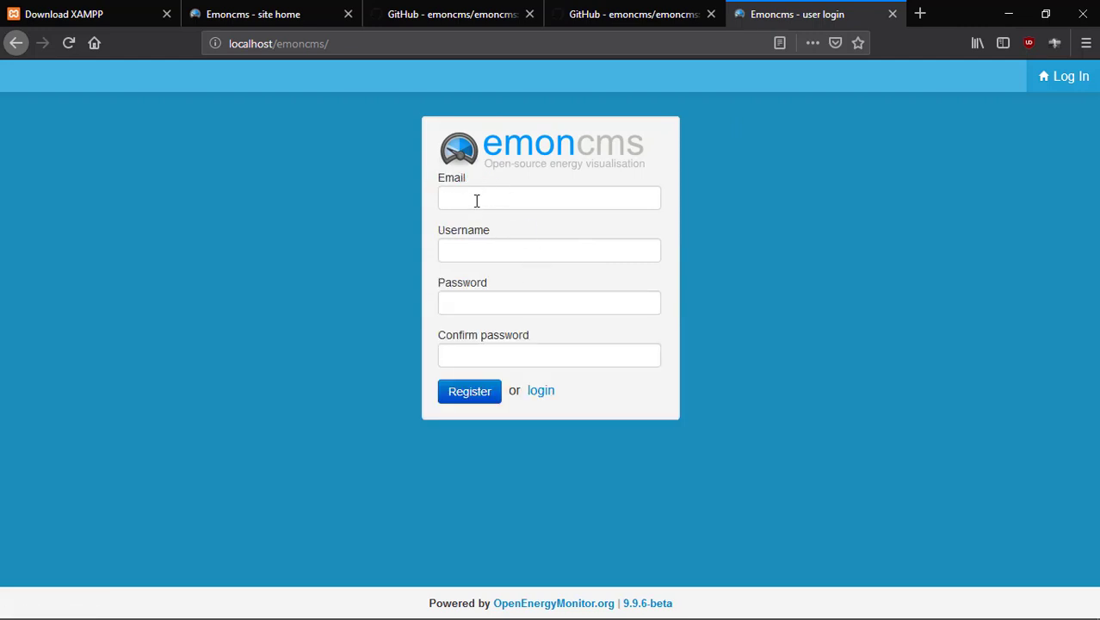
left_click(477, 201)
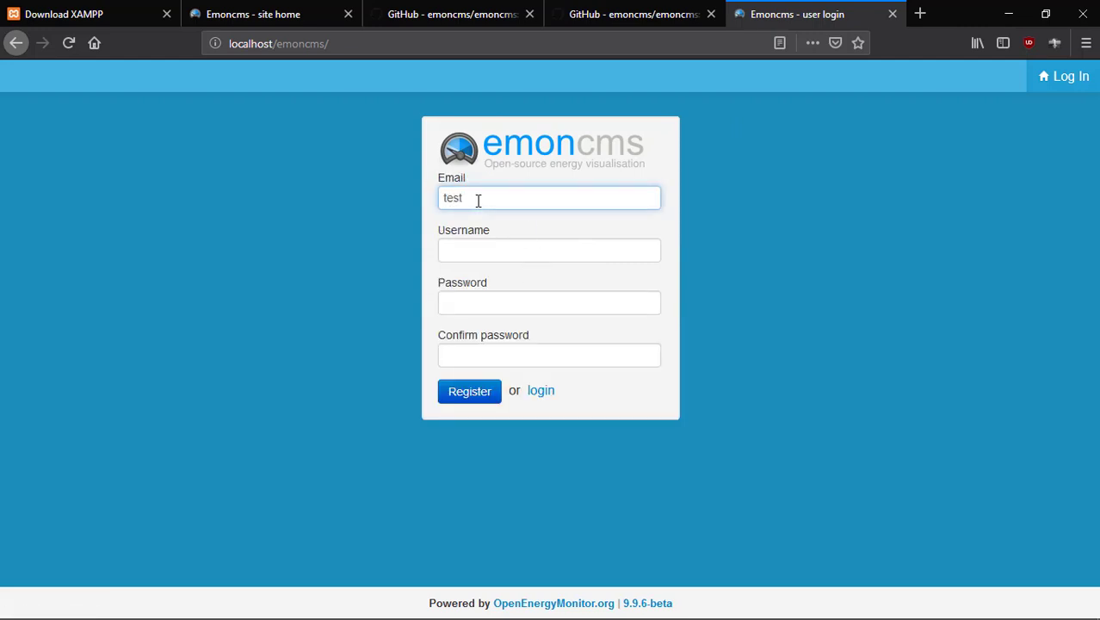
type("test@")
left_click(491, 249)
type("test")
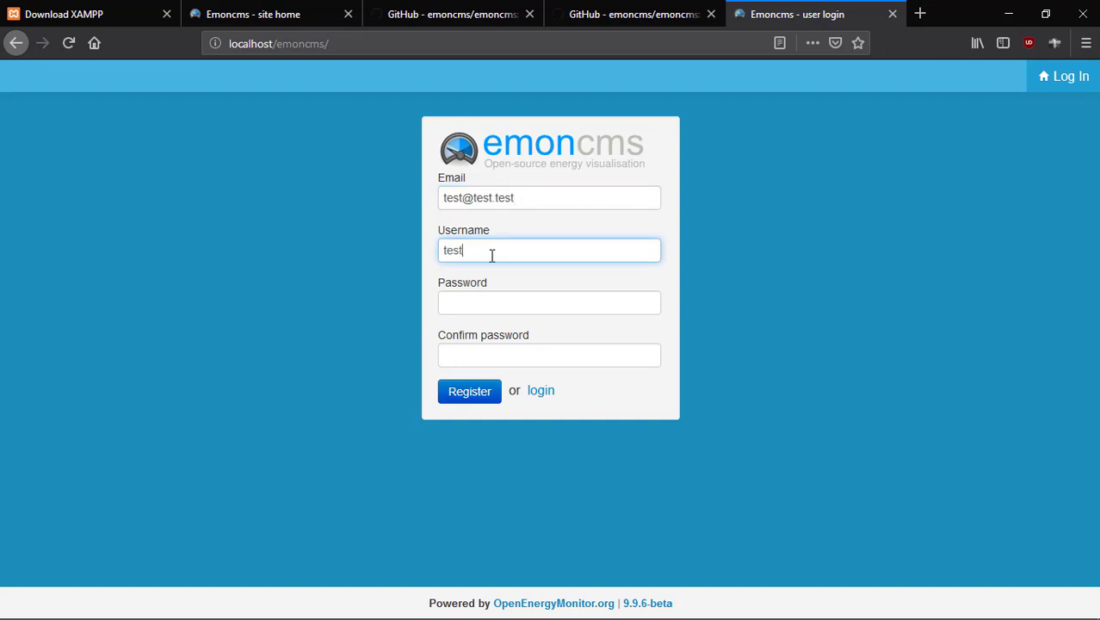
left_click(475, 302)
type("test")
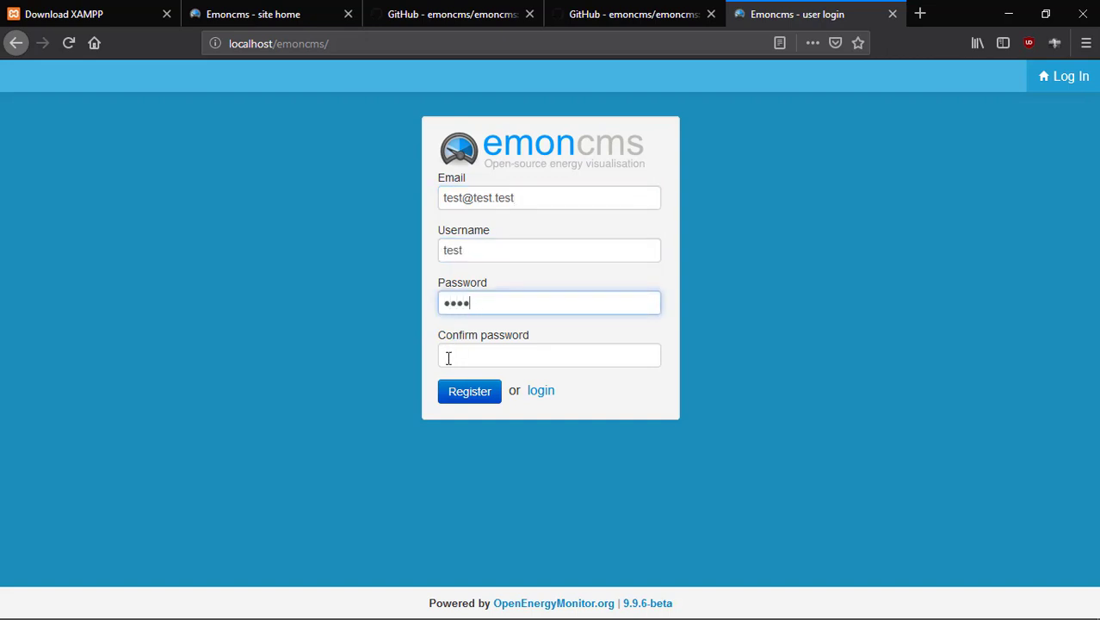
left_click(448, 356)
type("test")
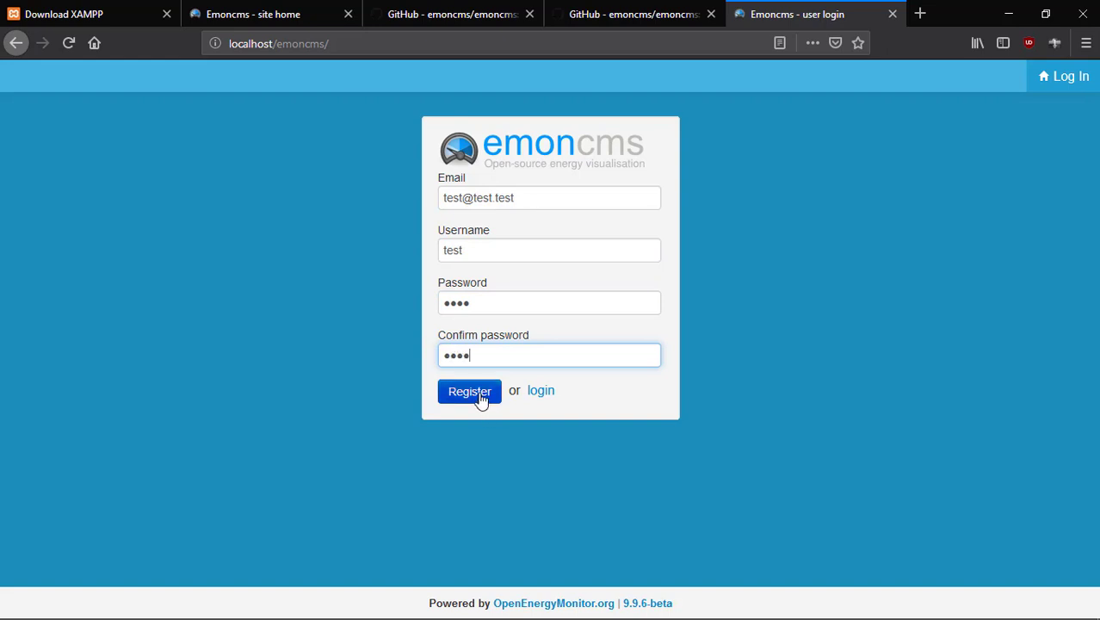
left_click(478, 393)
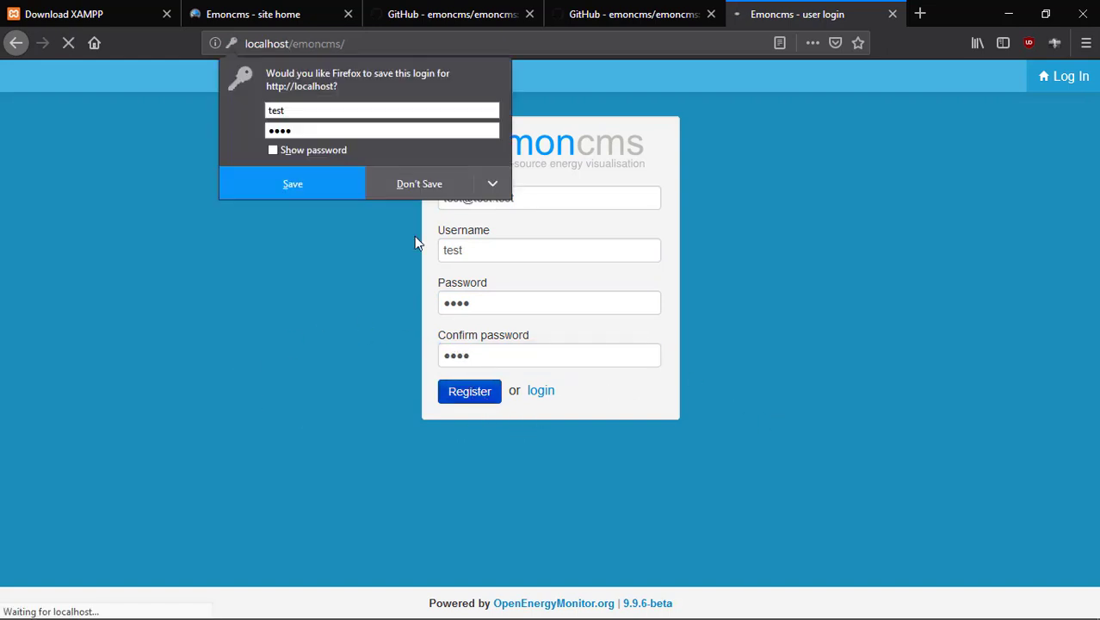
left_click(422, 189)
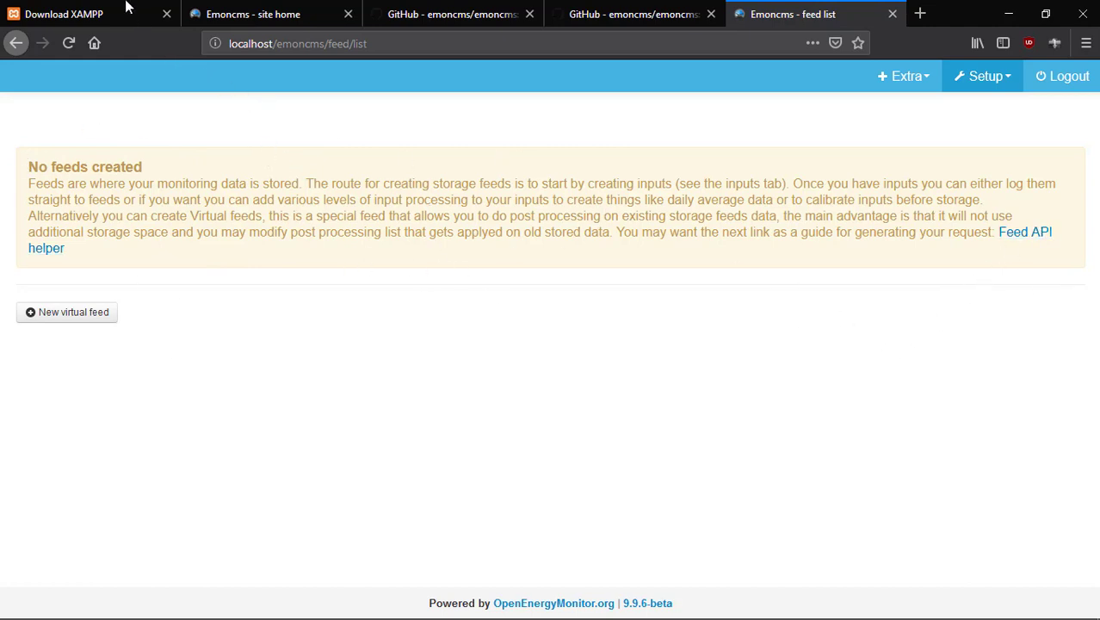
Close the Download XAMPP tab and go to Setup > Inputs in Emoncms.
left_click(166, 14)
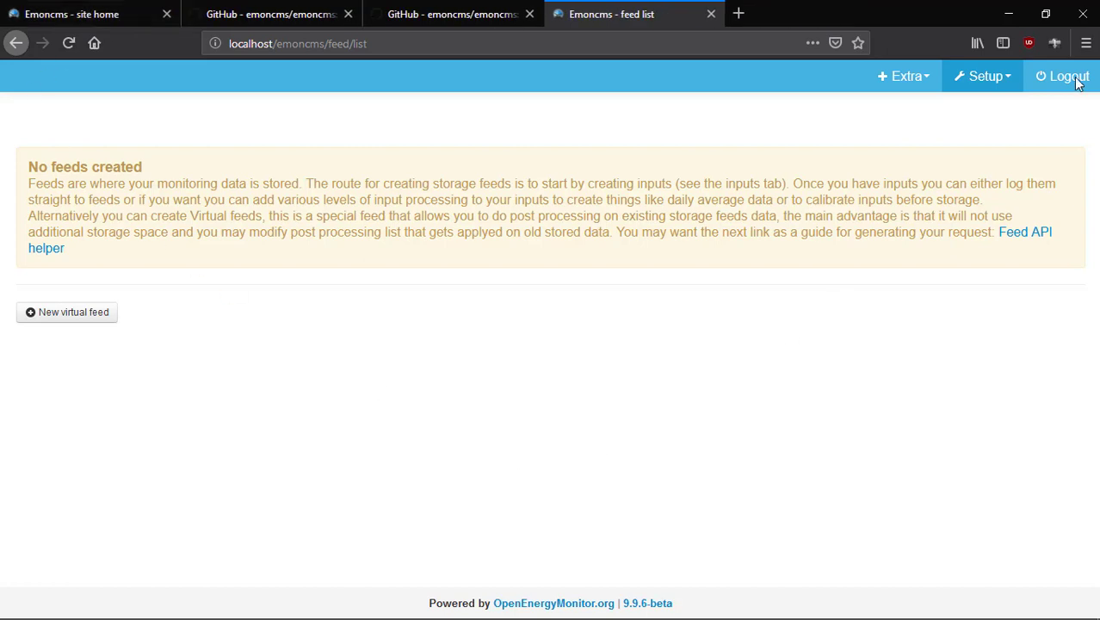
left_click(921, 79)
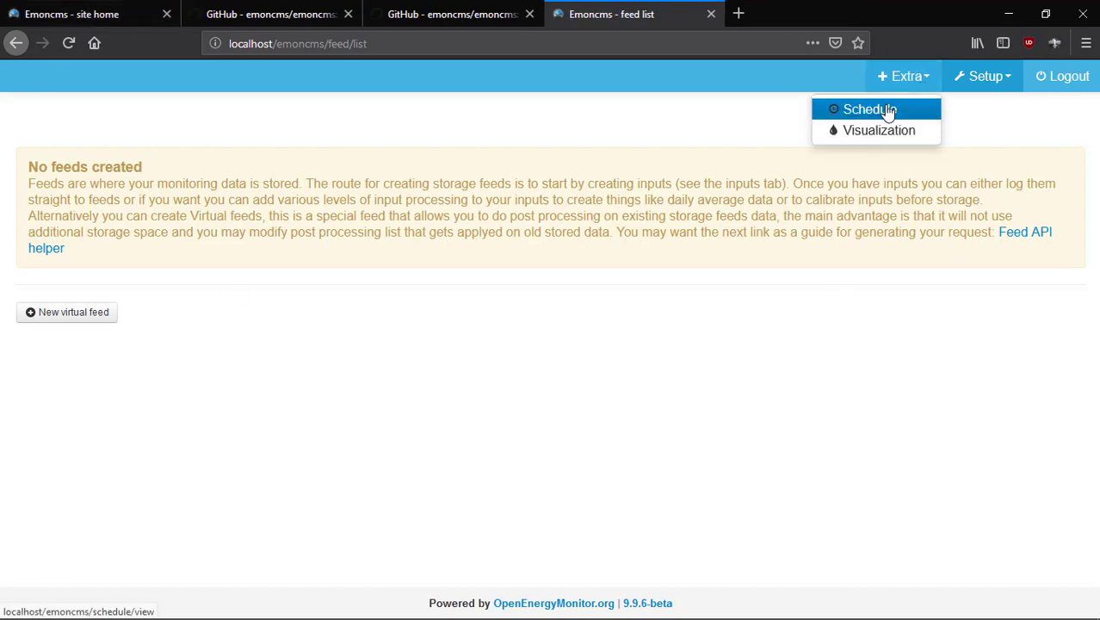
mouse_move(1005, 80)
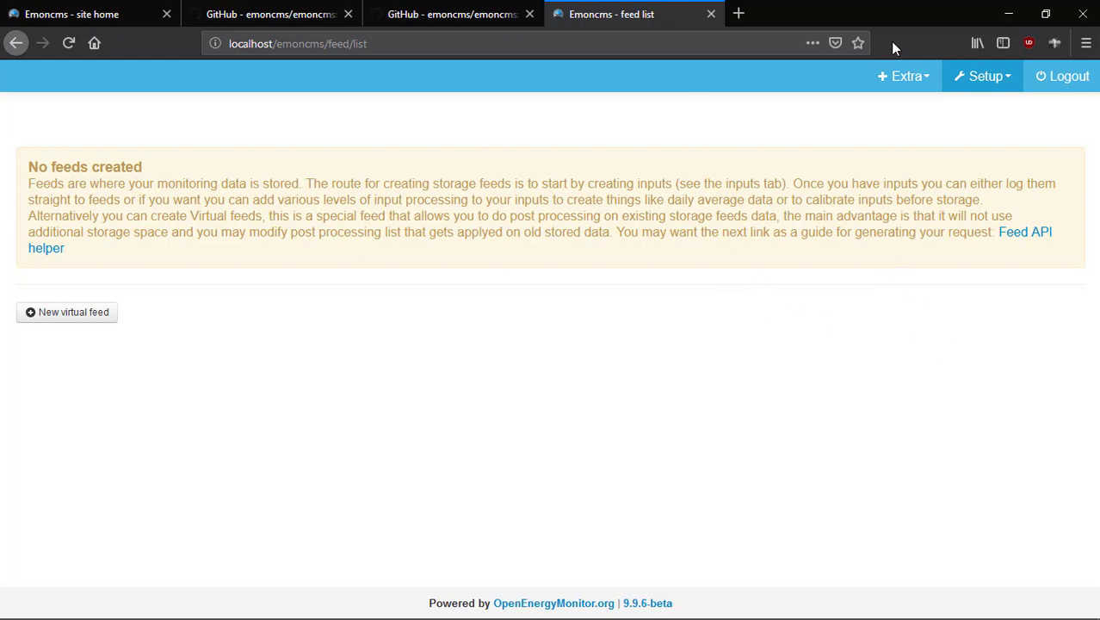
left_click(982, 76)
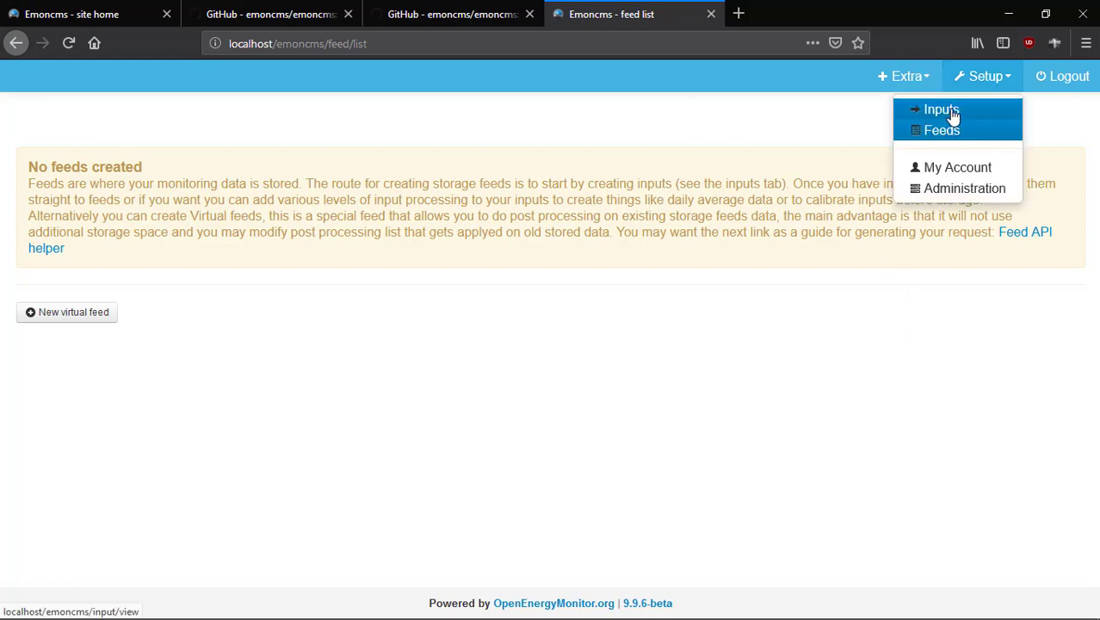
left_click(941, 110)
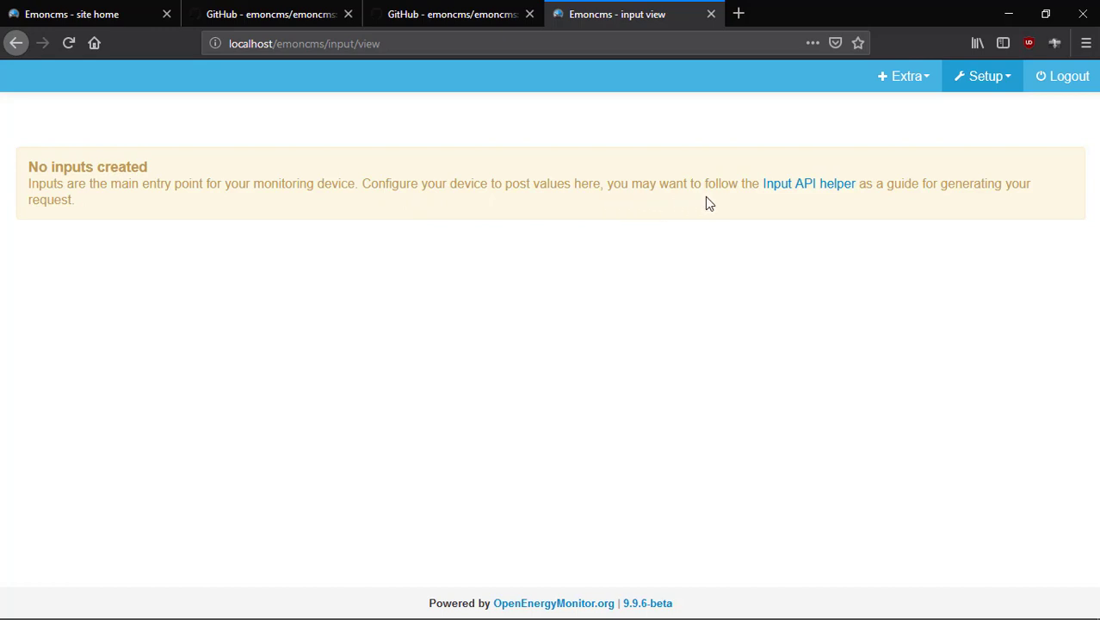
Open the Input API helper and look over its API keys and input/post GET examples.
left_click(798, 194)
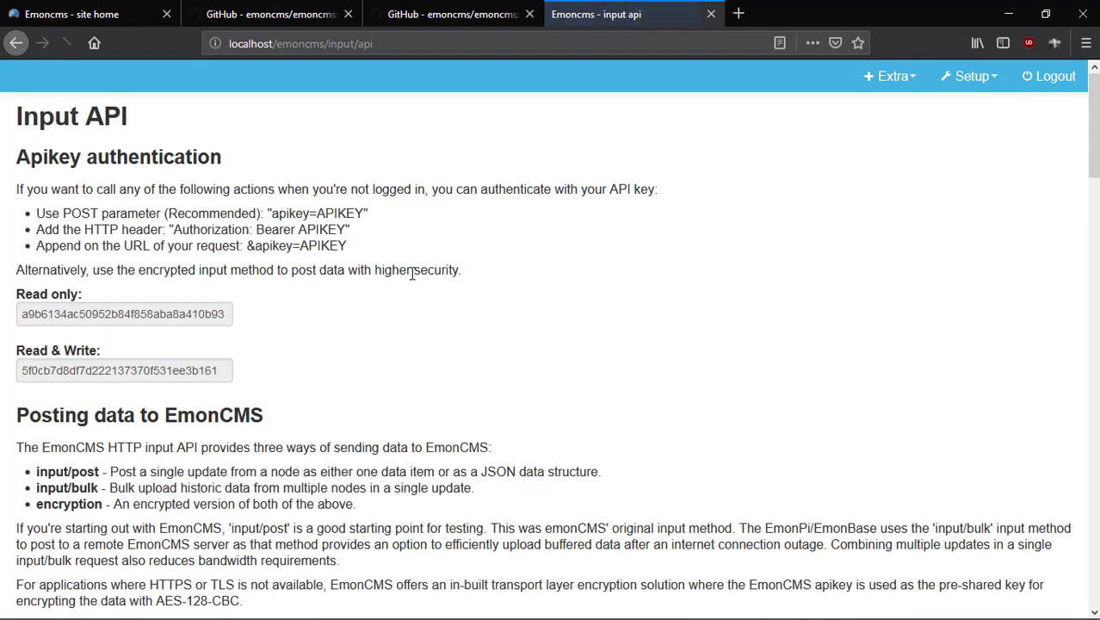
scroll(120, 389, "down", 20)
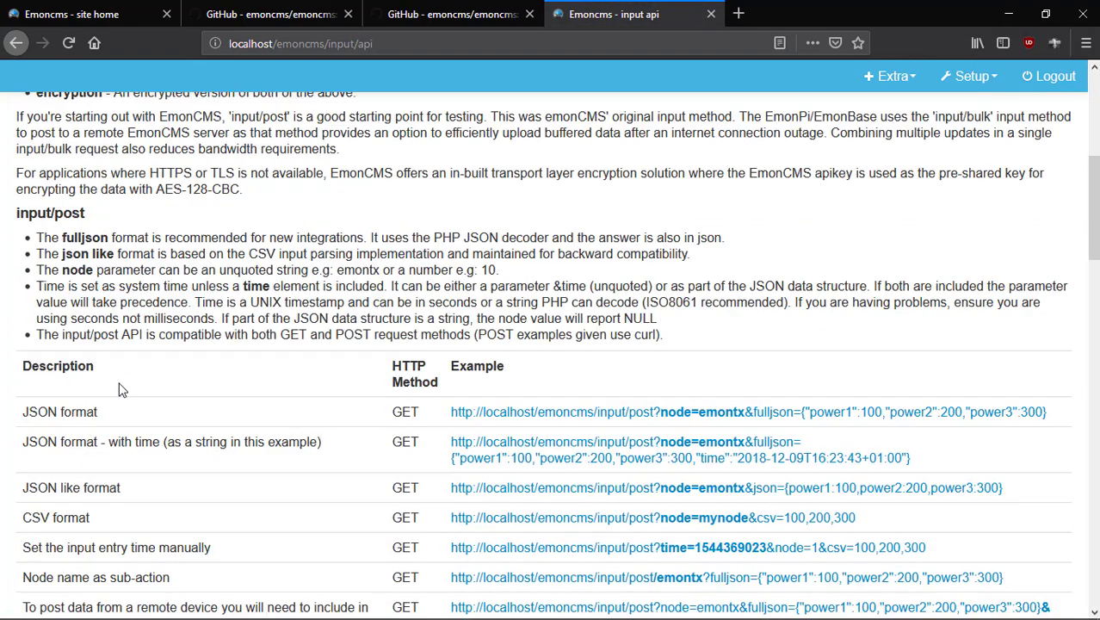
scroll(124, 384, "up", 20)
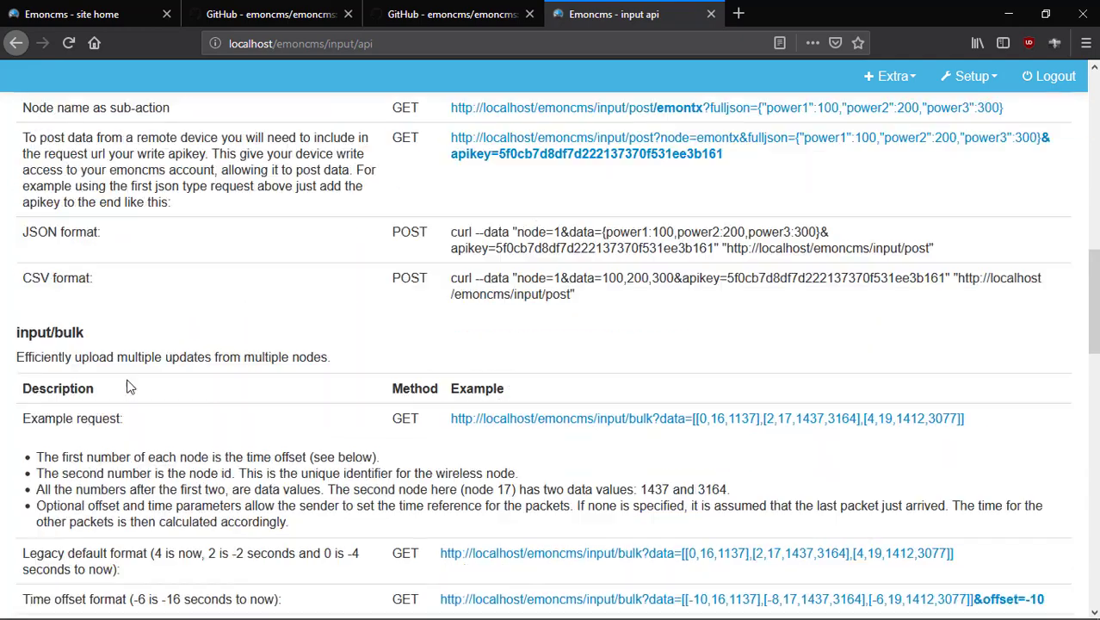
scroll(126, 376, "up", 2)
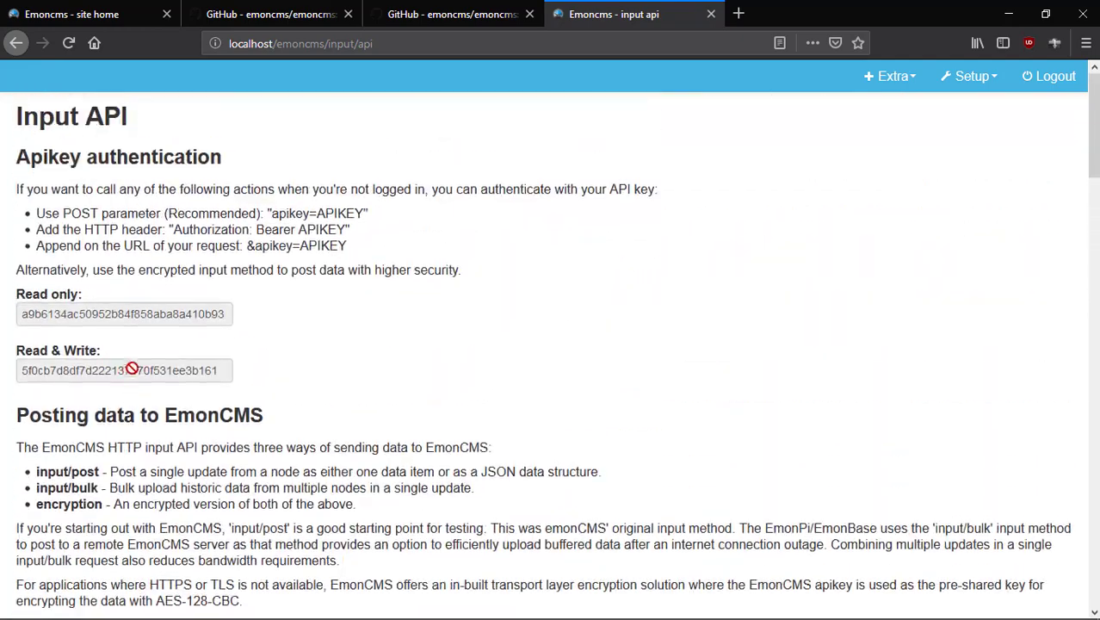
Open Upstream_Uno_Revised.ino from WebappsetupFiles\Upstream_Uno_Revised using Edit with Notepad++.
left_click(1010, 17)
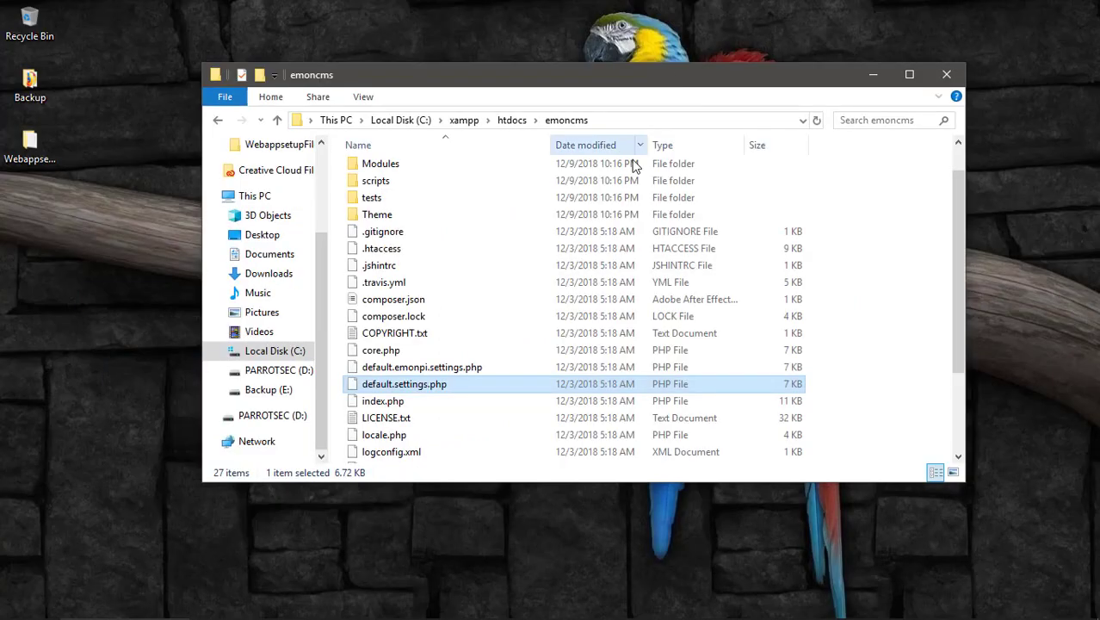
left_click(871, 75)
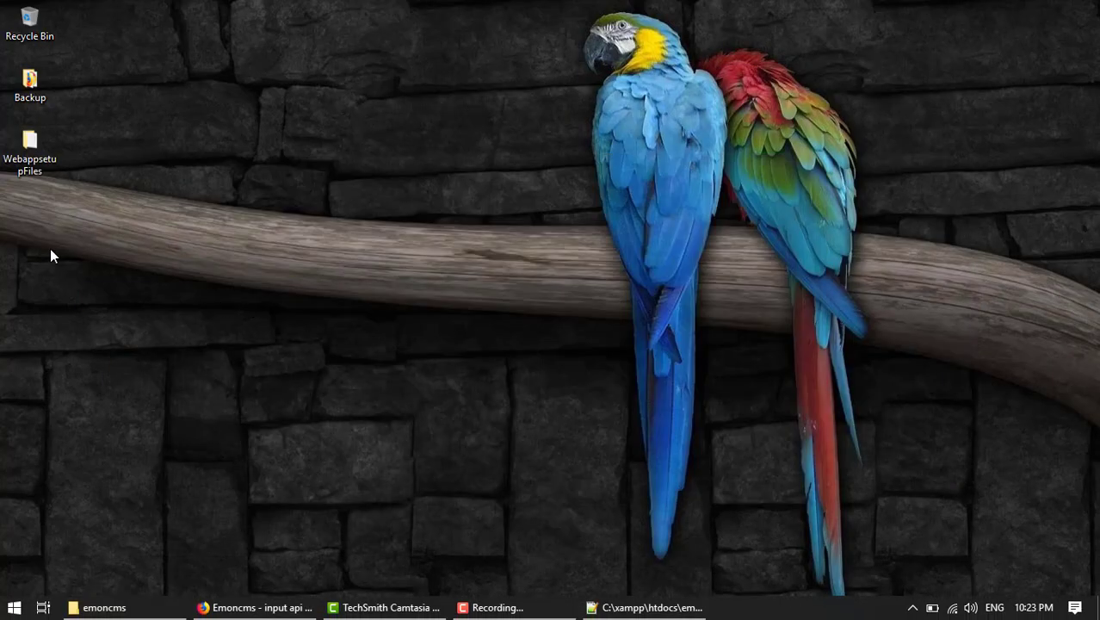
double_click(32, 142)
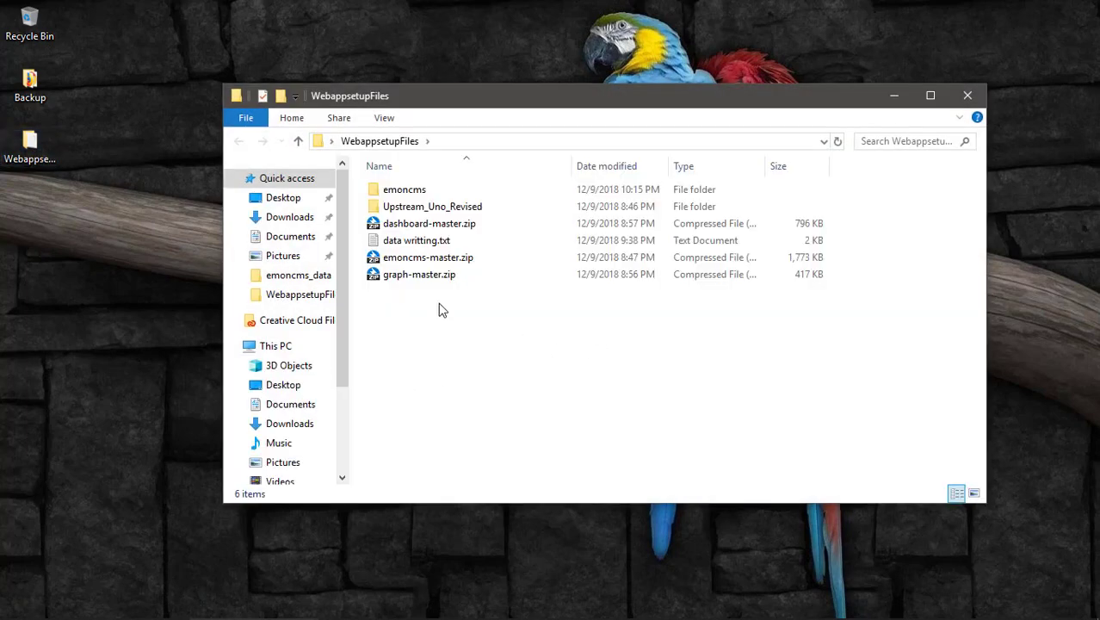
double_click(432, 210)
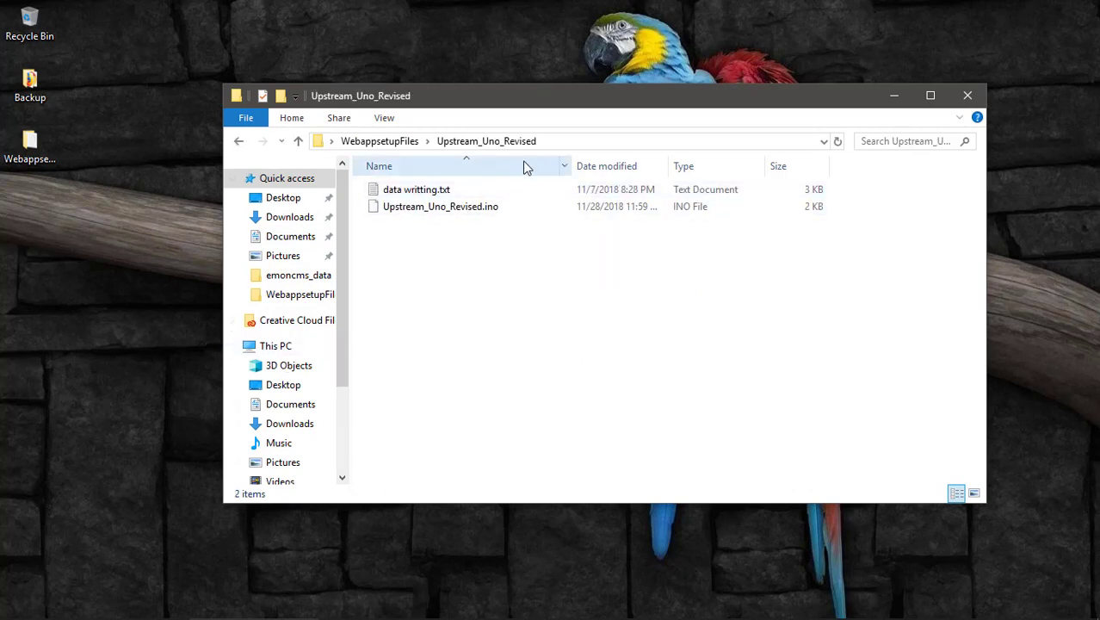
left_click(418, 208)
right_click(469, 206)
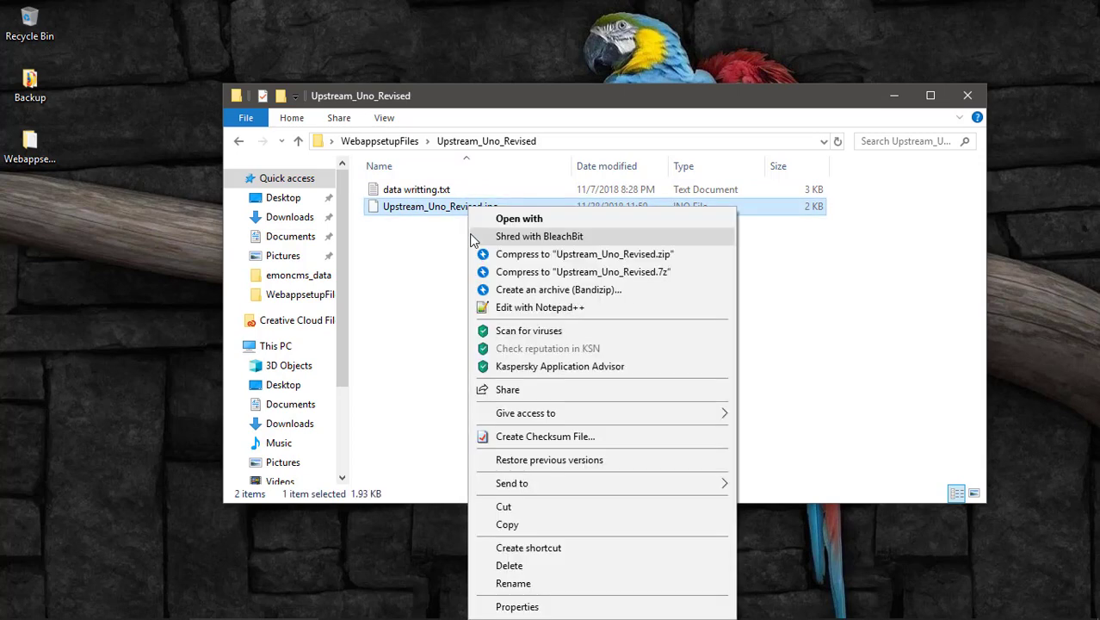
left_click(528, 308)
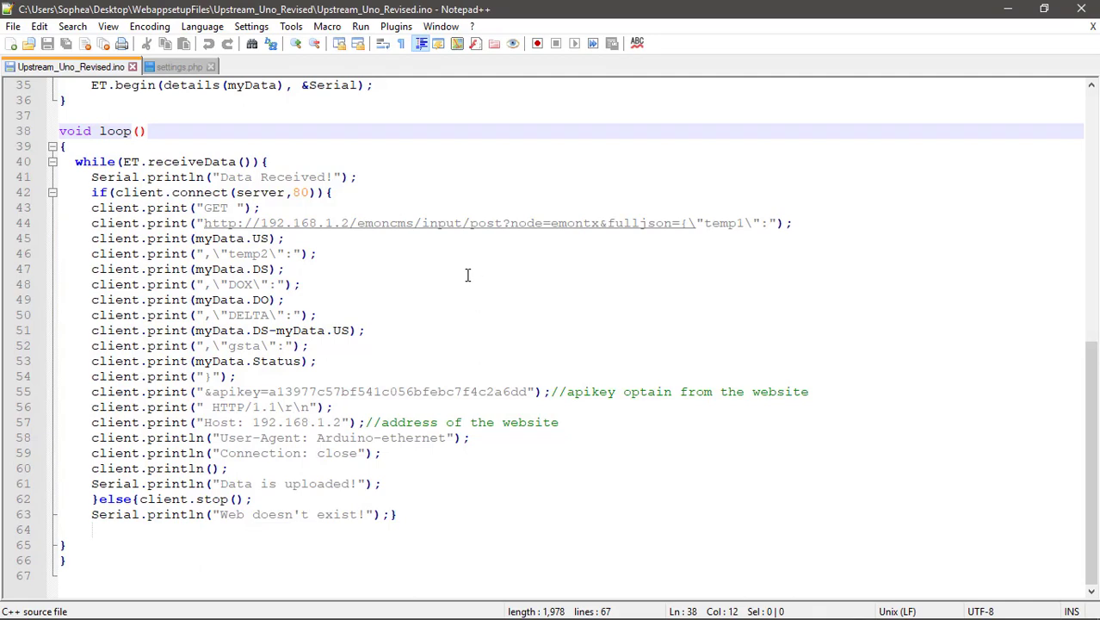
scroll(468, 272, "up", 9)
scroll(467, 273, "up", 4)
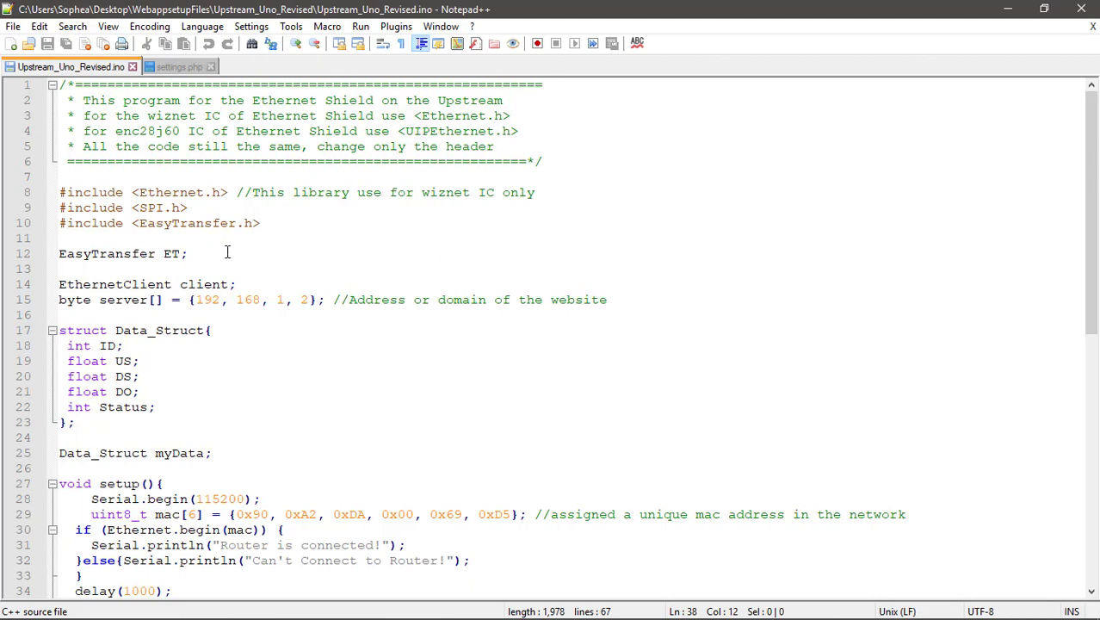
scroll(295, 357, "down", 5)
scroll(295, 357, "down", 7)
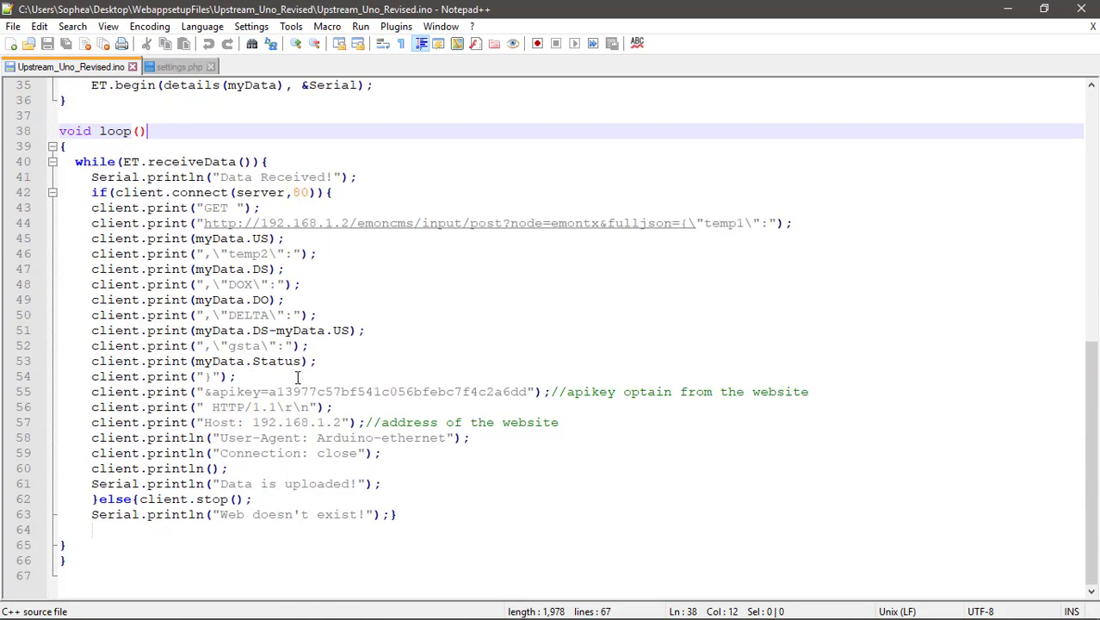
scroll(297, 373, "up", 12)
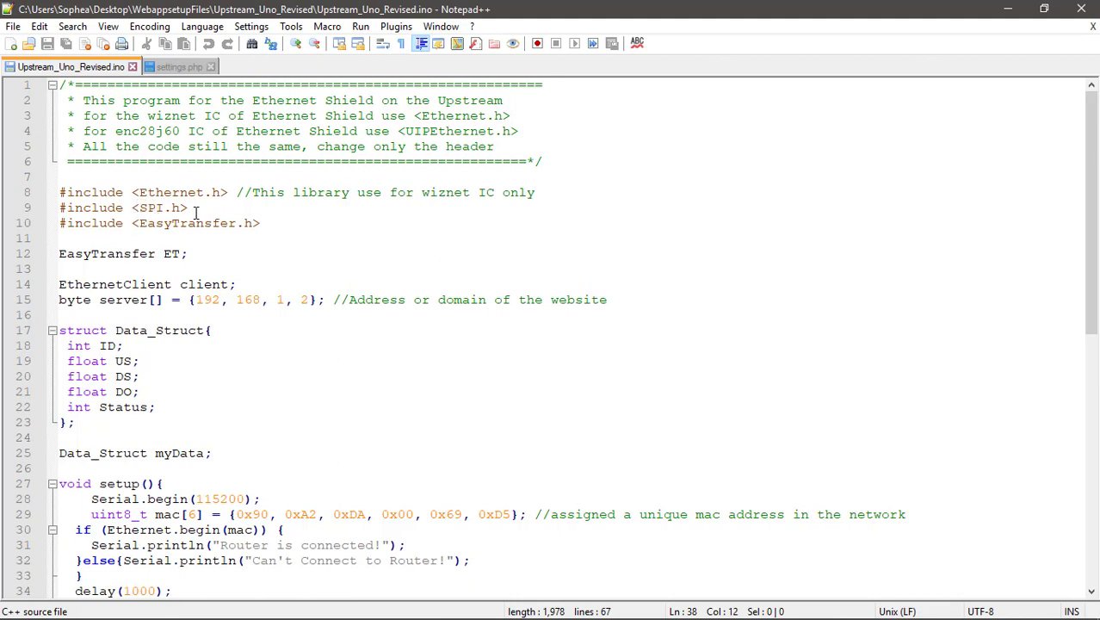
left_click(193, 209)
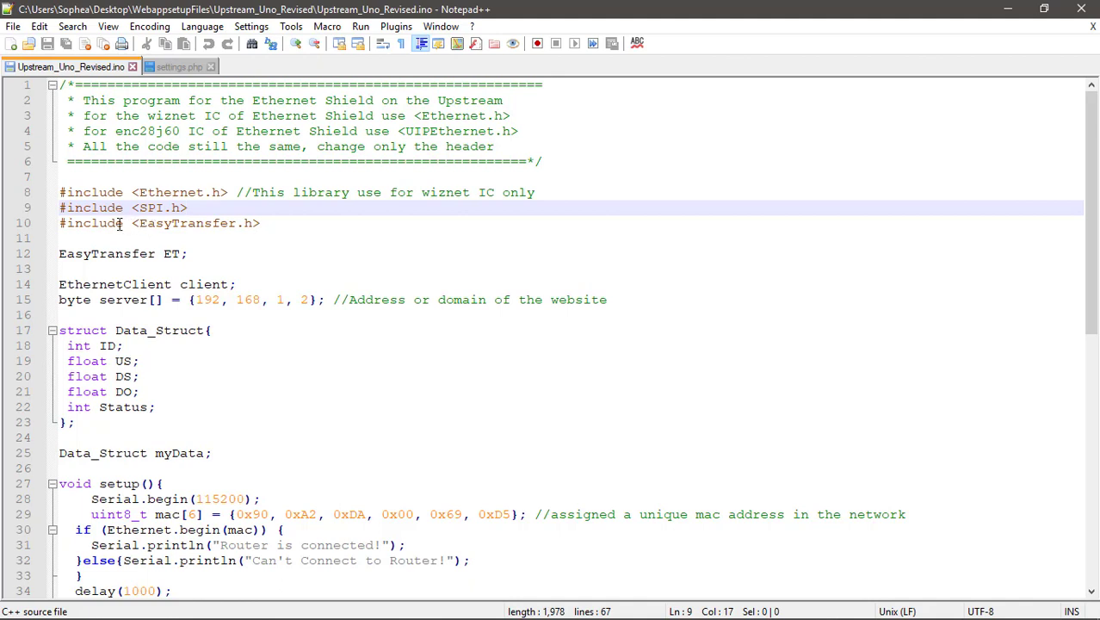
left_click(264, 224)
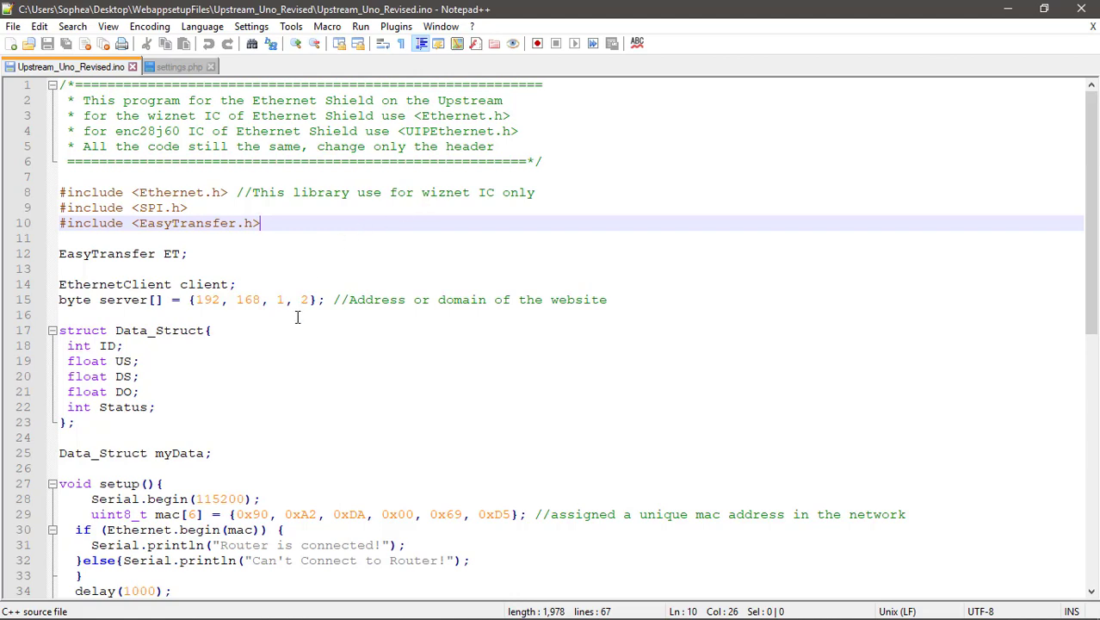
scroll(297, 317, "down", 2)
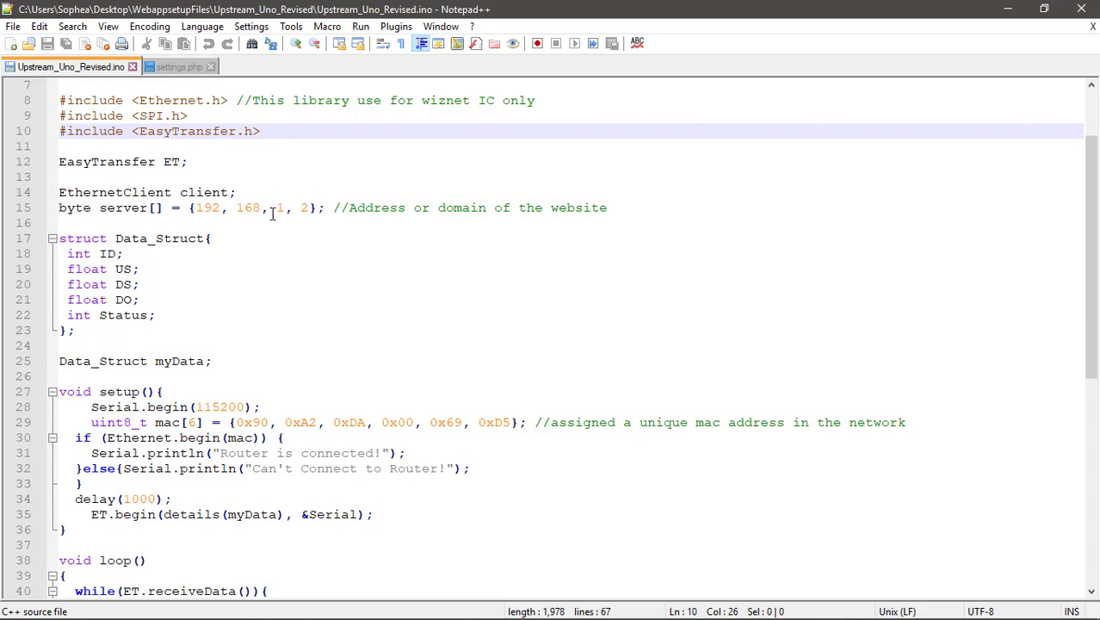
scroll(408, 292, "down", 1)
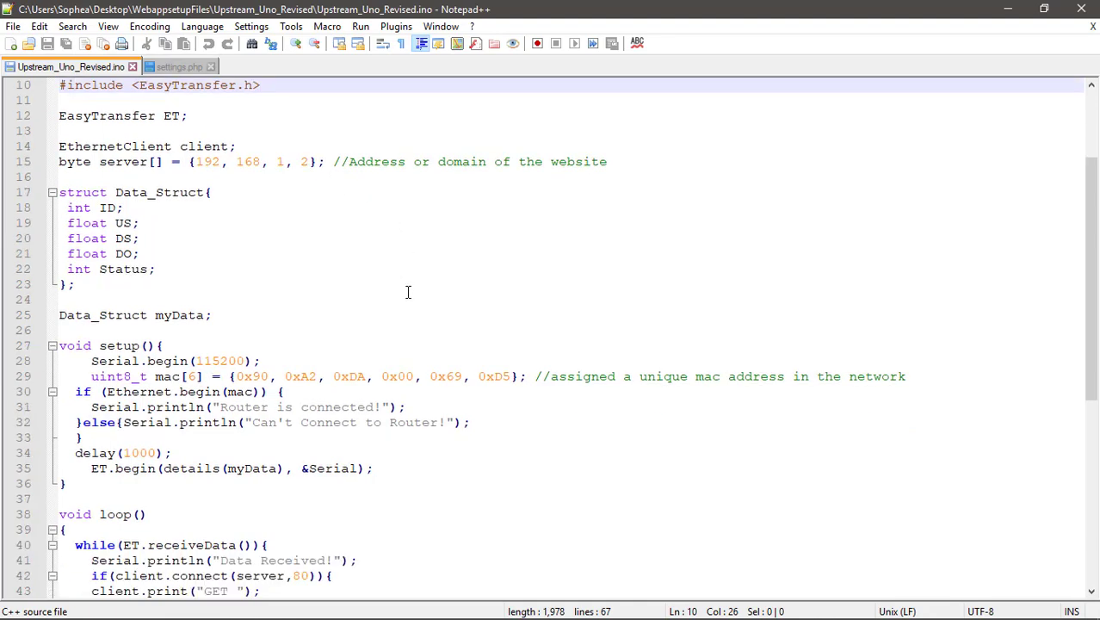
scroll(407, 292, "down", 4)
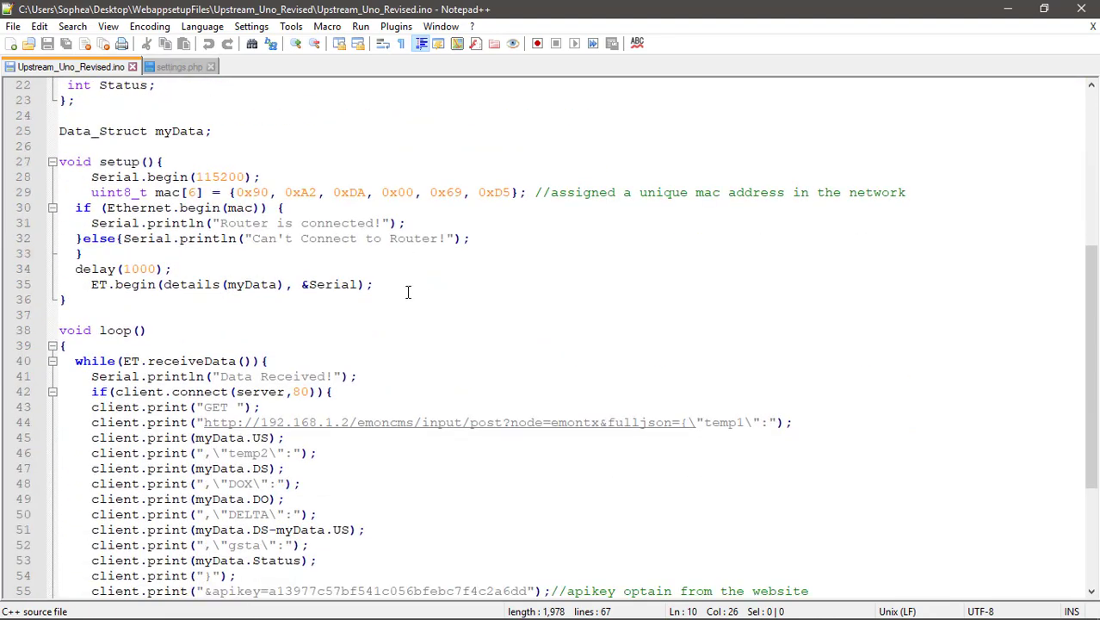
scroll(408, 292, "up", 2)
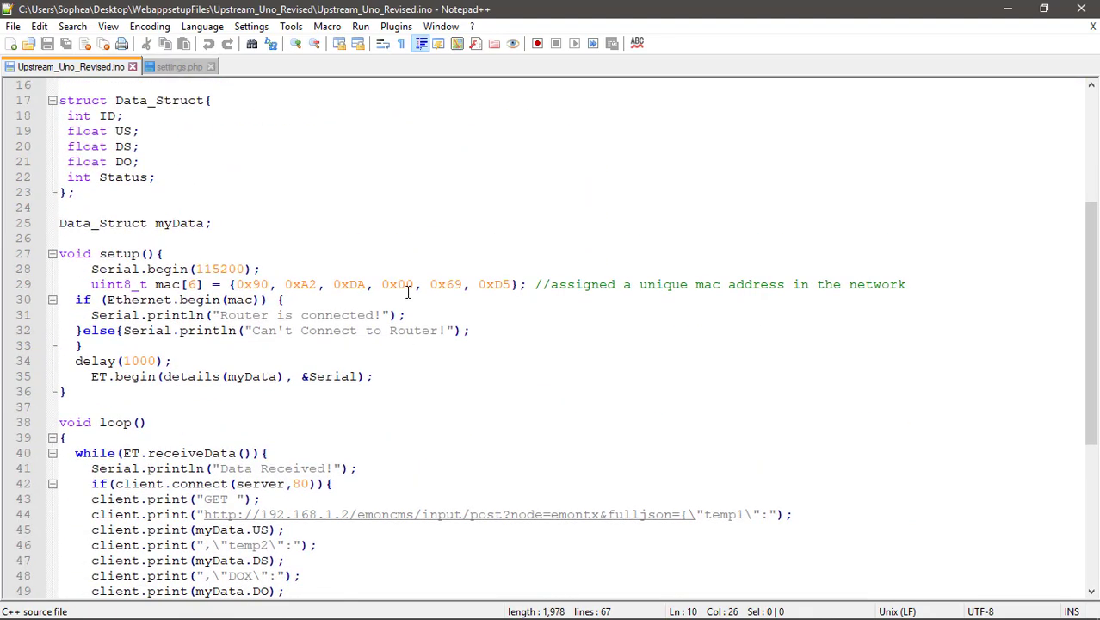
scroll(207, 286, "up", 3)
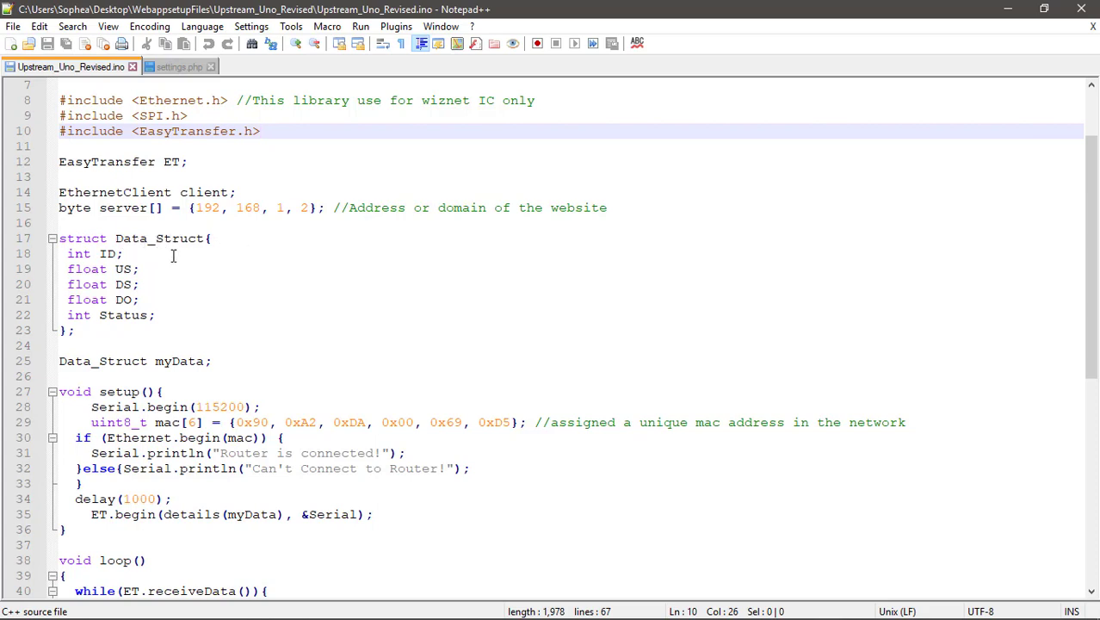
left_click(161, 316)
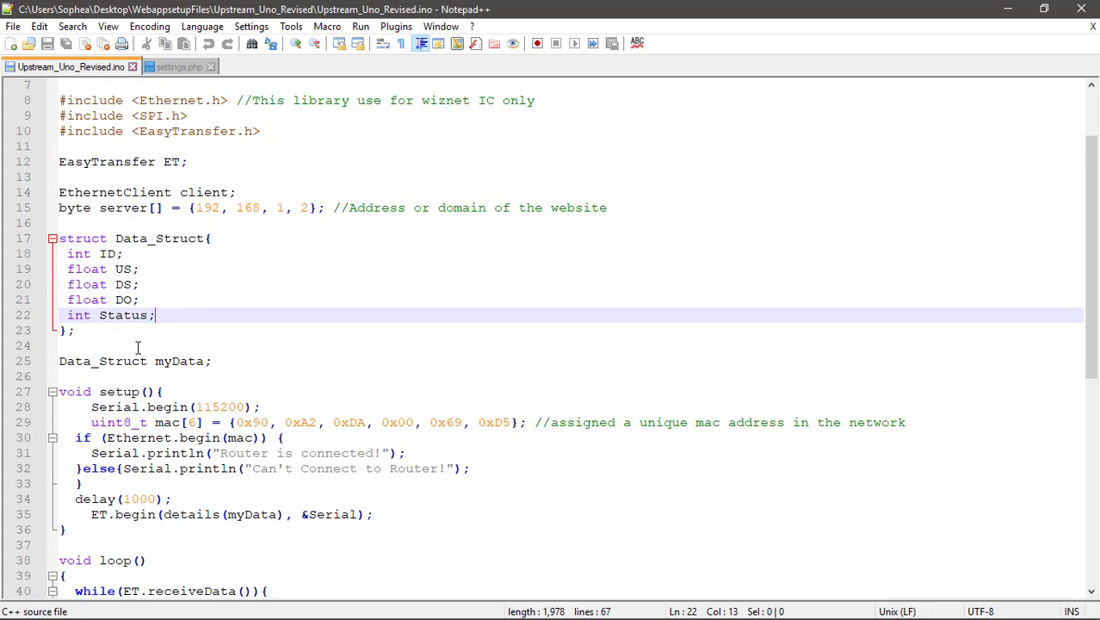
scroll(169, 331, "down", 3)
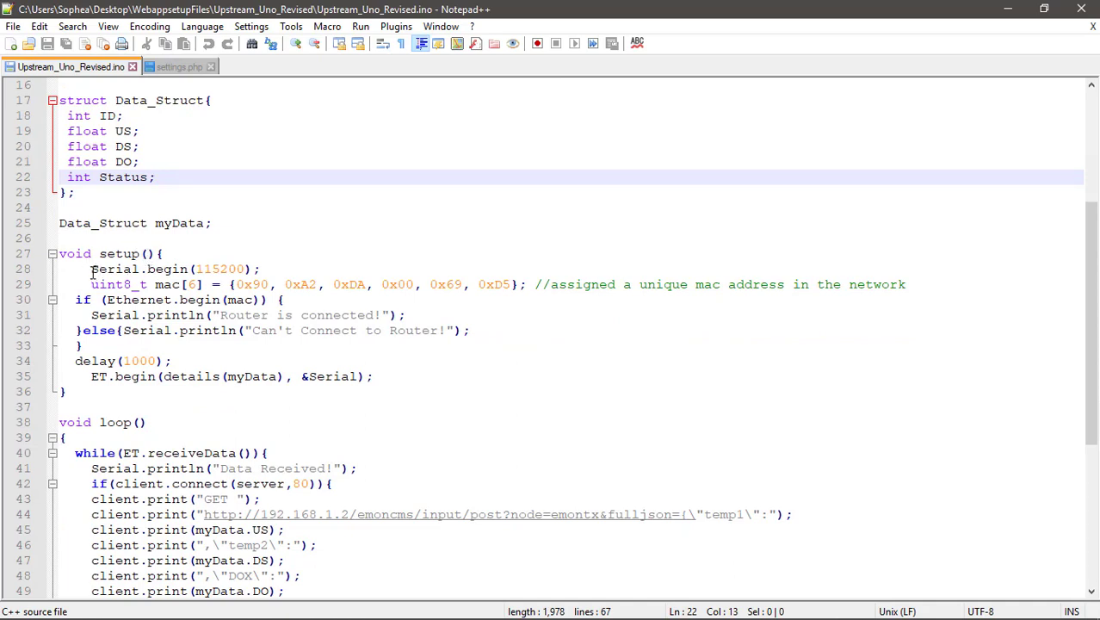
left_click(269, 269)
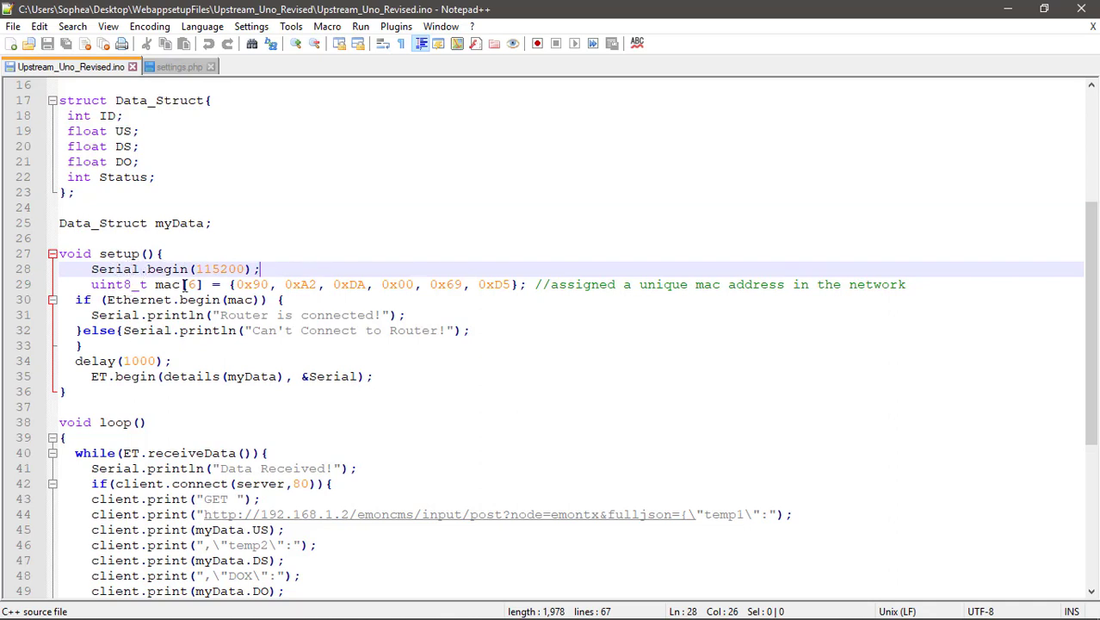
left_click(92, 284)
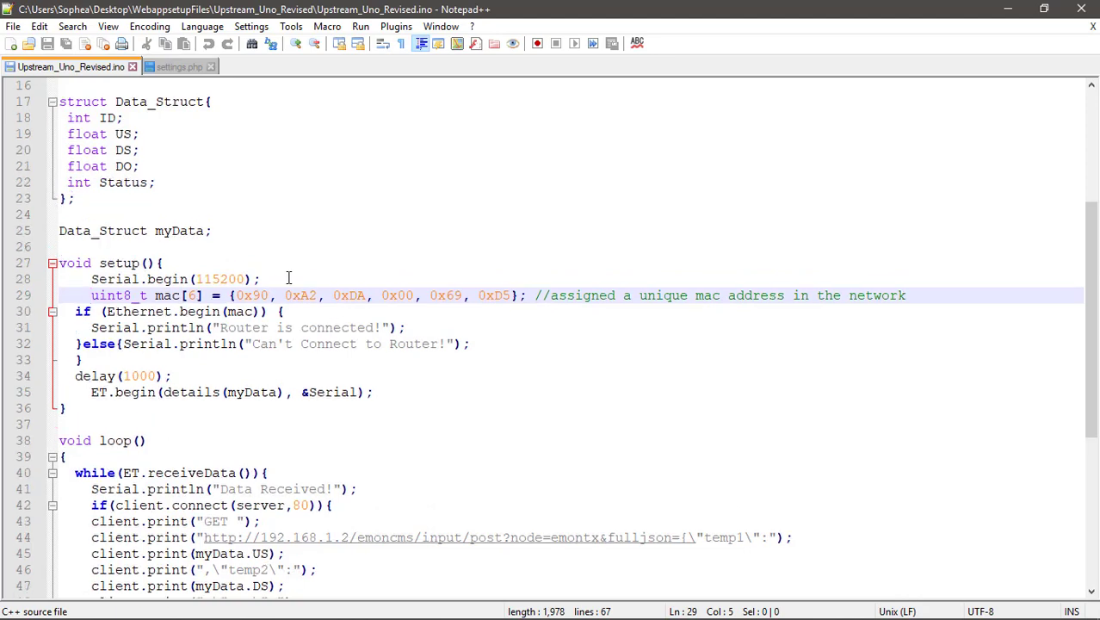
scroll(288, 276, "up", 3, "ctrl")
scroll(592, 392, "down", 2)
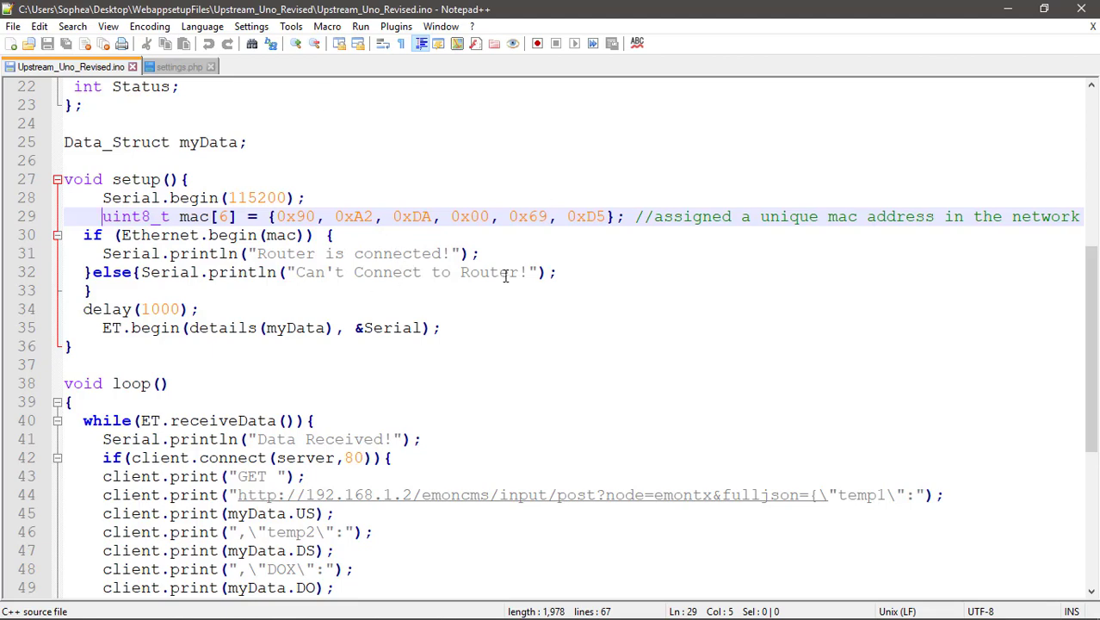
scroll(506, 275, "down", 2)
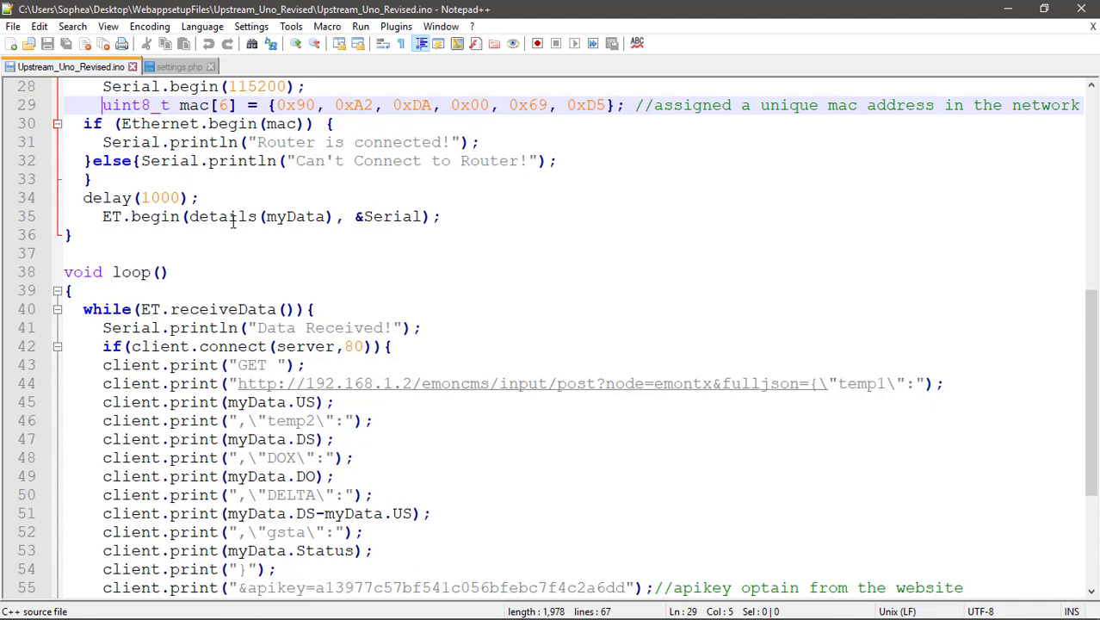
scroll(319, 221, "up", 4)
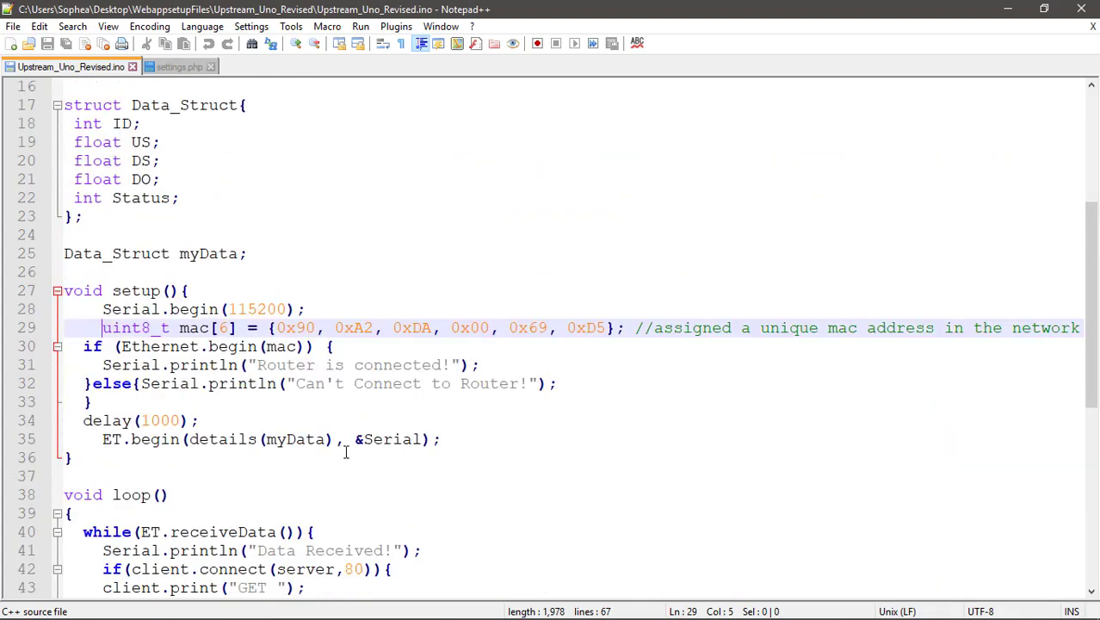
scroll(240, 439, "down", 4)
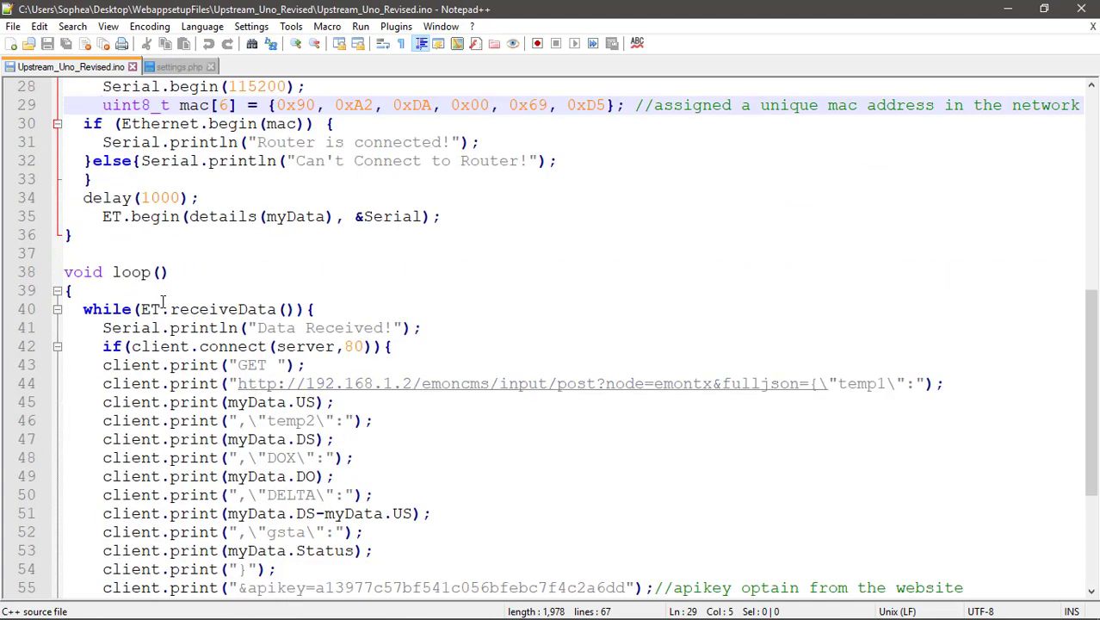
scroll(162, 302, "down", 4)
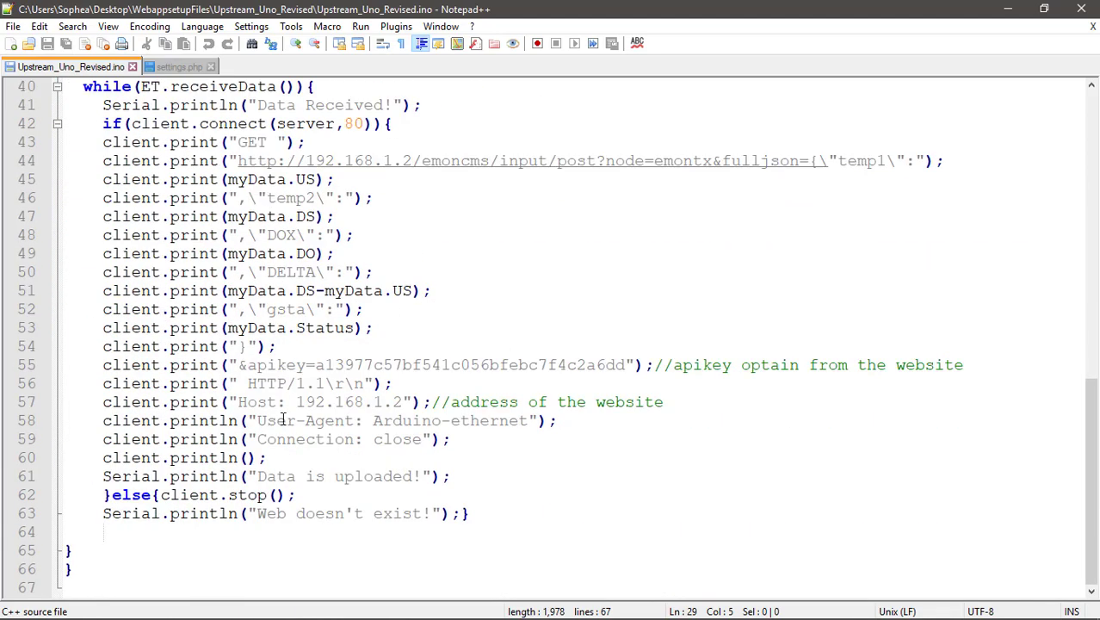
scroll(282, 417, "up", 1)
scroll(282, 418, "down", 1)
scroll(283, 418, "up", 1)
scroll(283, 417, "down", 1)
scroll(282, 417, "up", 1)
scroll(282, 415, "down", 1)
scroll(279, 395, "up", 1)
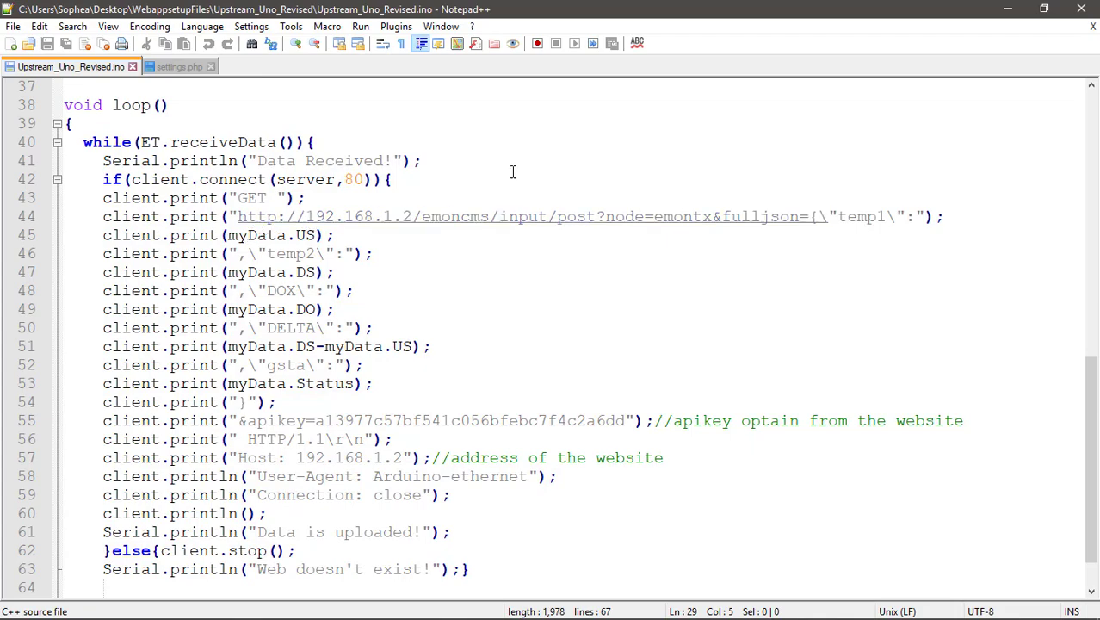
Restore the Notepad++ window to a smaller size and select the GET request code on lines 43–62.
left_click_drag(318, 10, 566, 25)
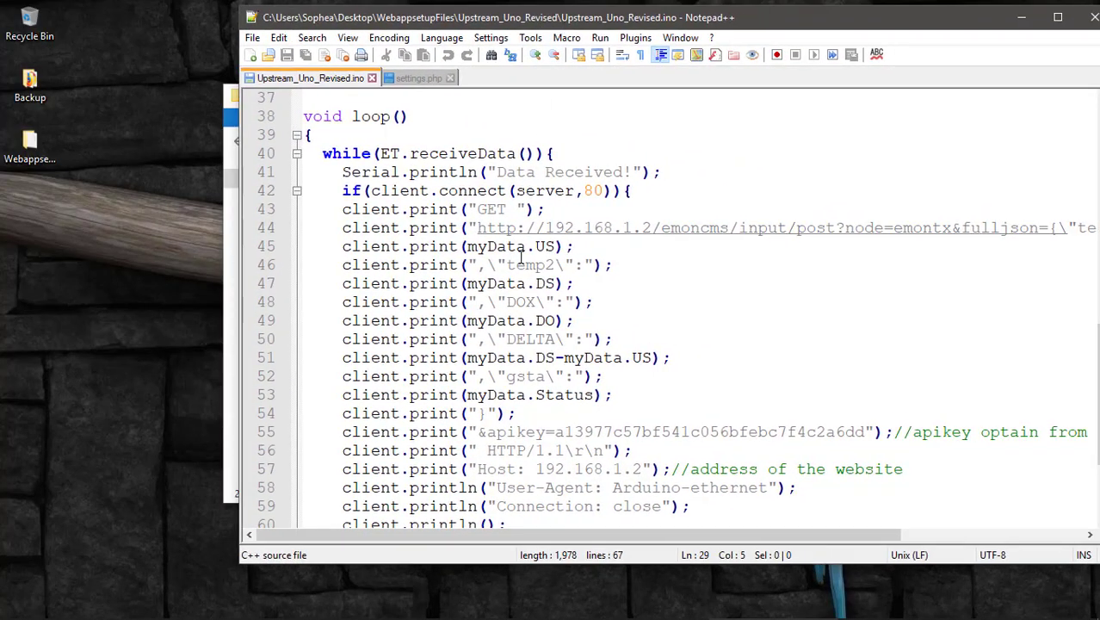
scroll(531, 384, "down", 2)
scroll(531, 388, "up", 1)
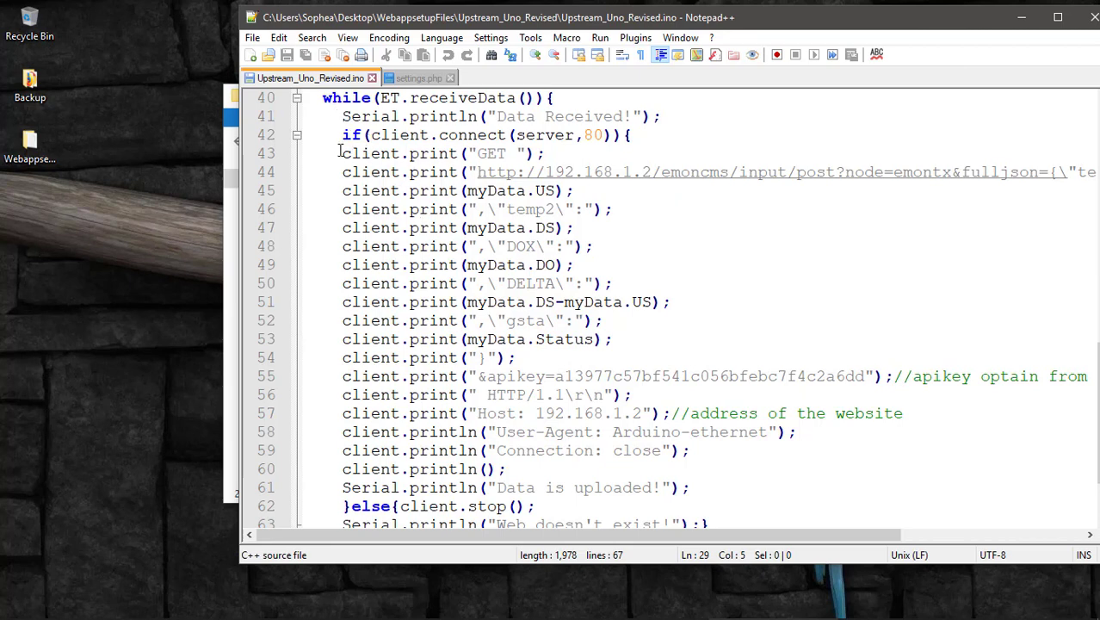
left_click_drag(342, 153, 736, 504)
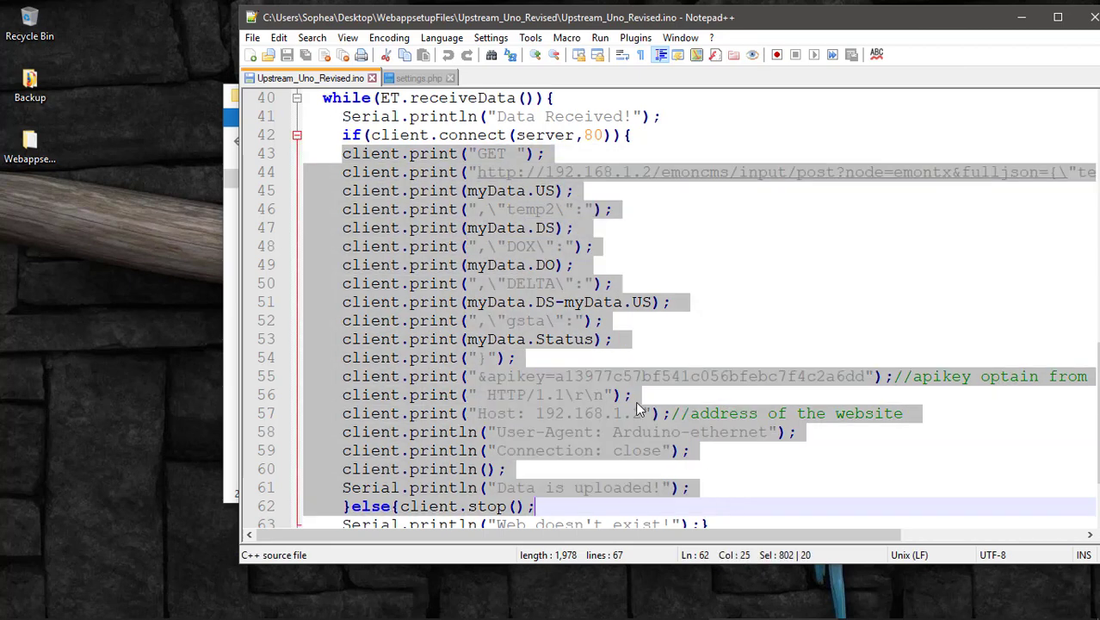
mouse_move(282, 602)
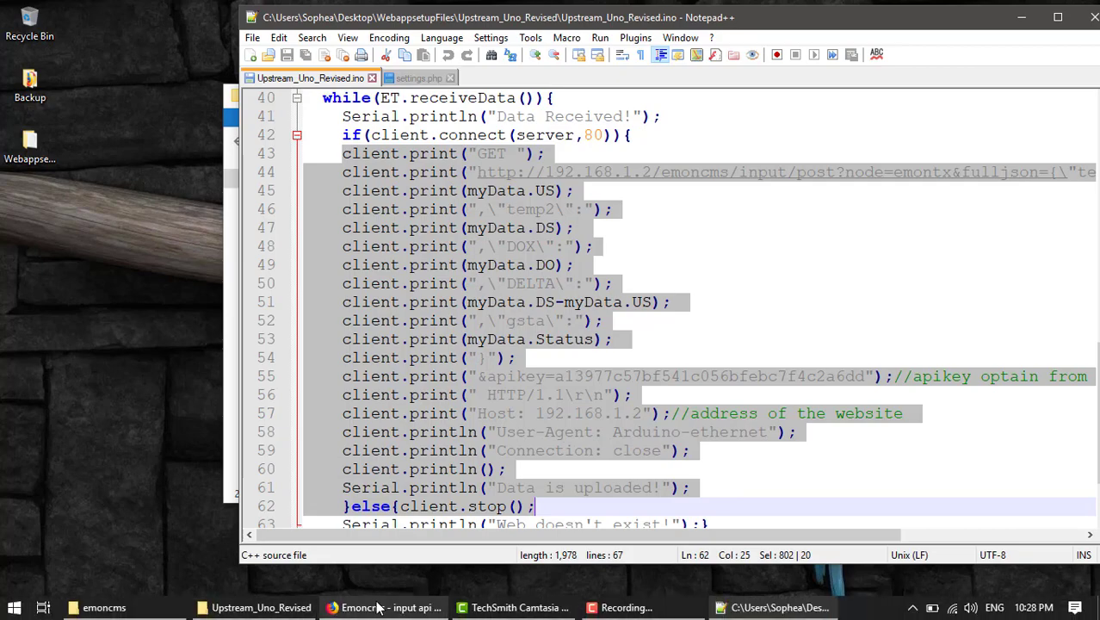
left_click(386, 606)
Scroll to the remote-device GET example with the write apikey and highlight it briefly.
scroll(247, 371, "down", 2)
scroll(247, 371, "down", 4)
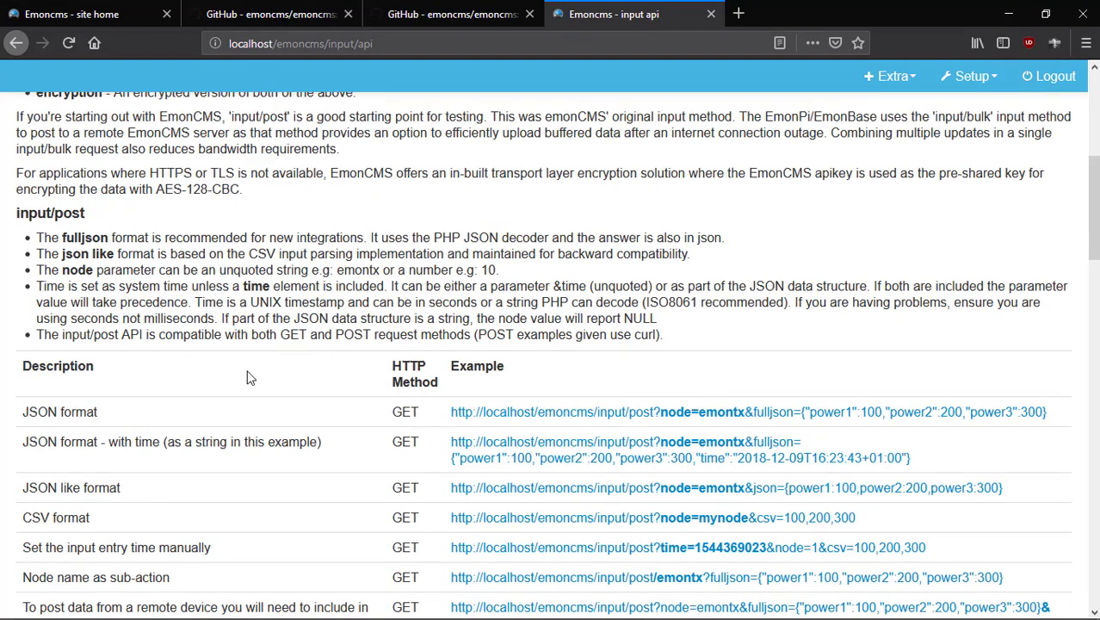
scroll(250, 379, "up", 5)
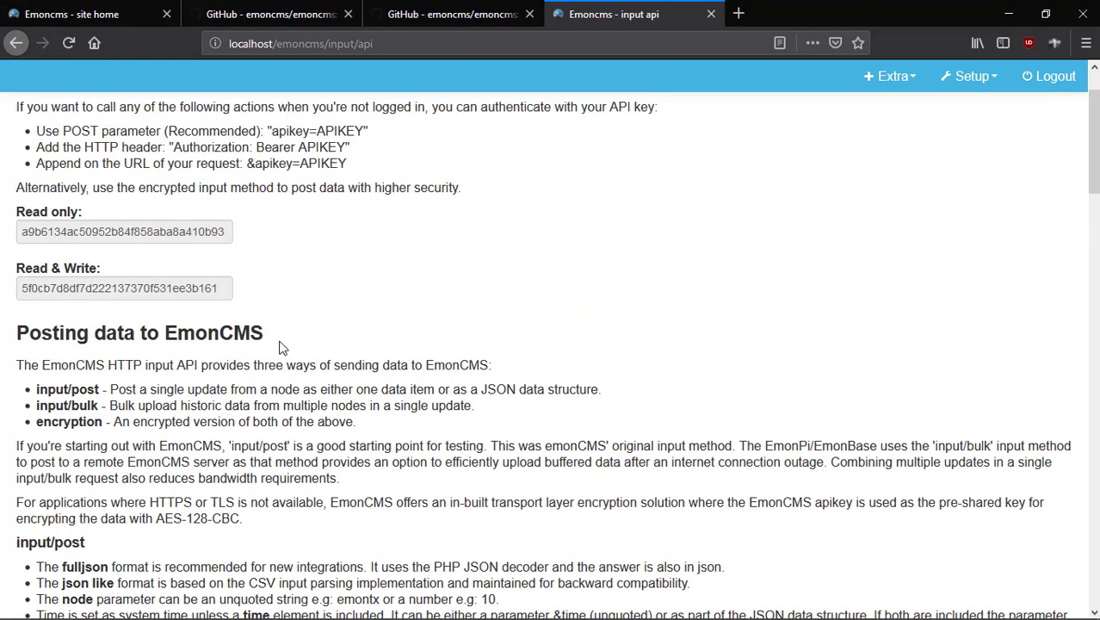
scroll(312, 342, "down", 3)
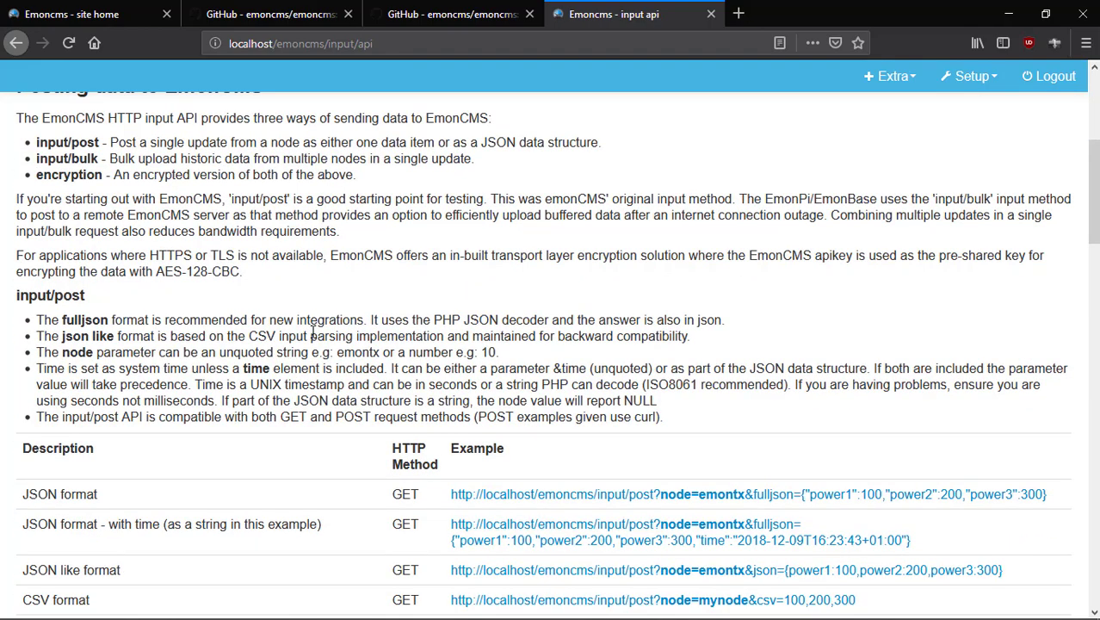
scroll(313, 334, "down", 4)
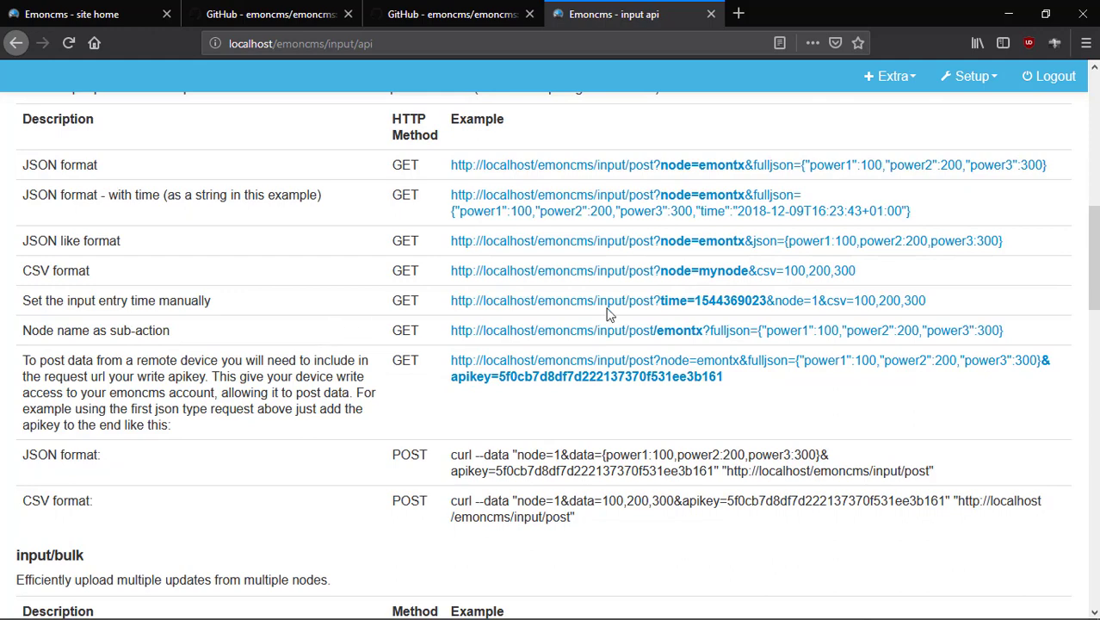
scroll(374, 315, "up", 1)
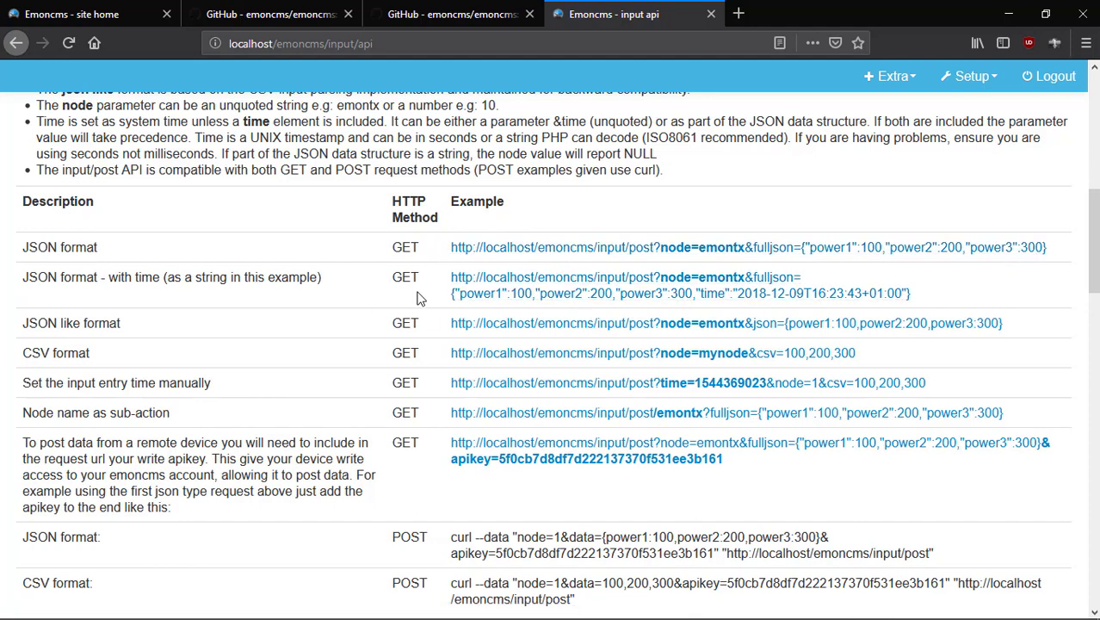
scroll(421, 295, "down", 2)
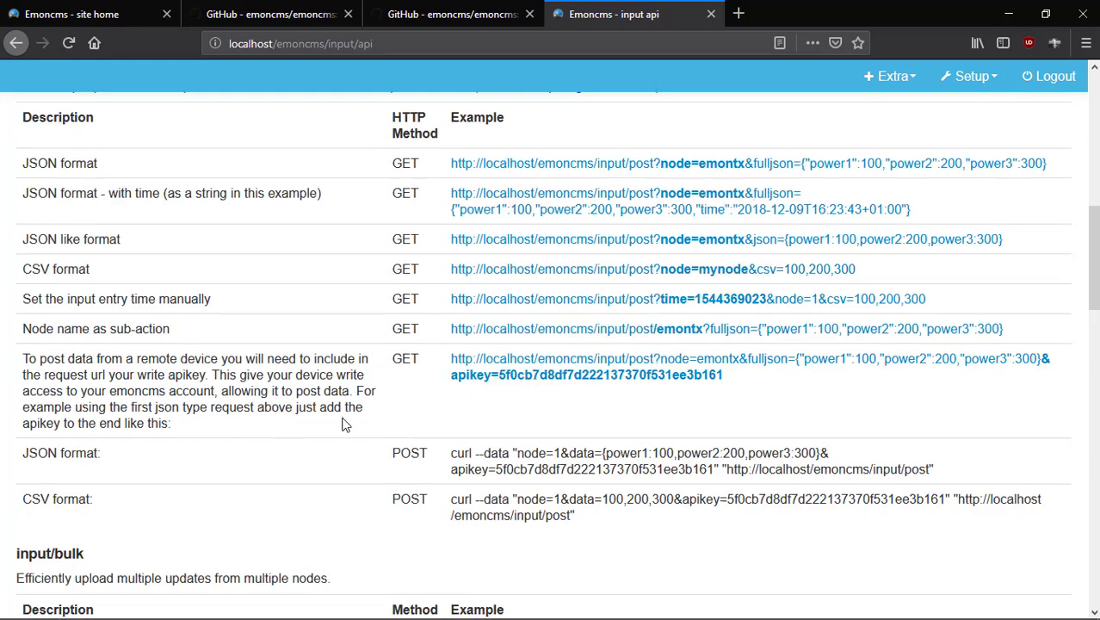
scroll(342, 423, "down", 2)
scroll(342, 423, "up", 2)
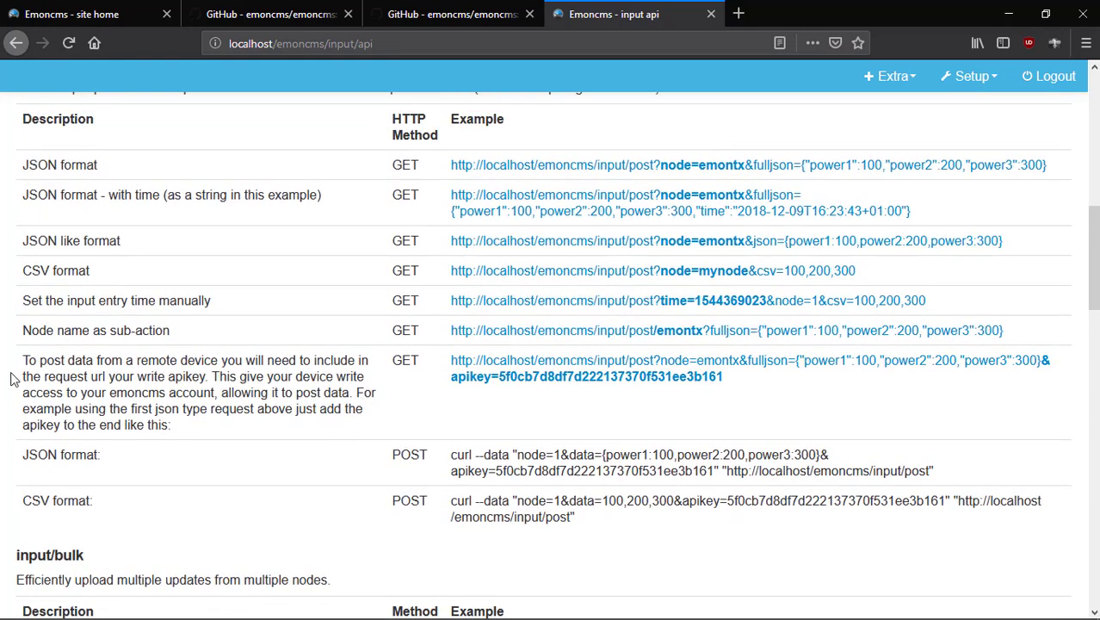
left_click_drag(17, 361, 436, 401)
left_click(96, 378)
Highlight the paragraph on posting data from a remote device, then clear the selection.
scroll(396, 383, "up", 10)
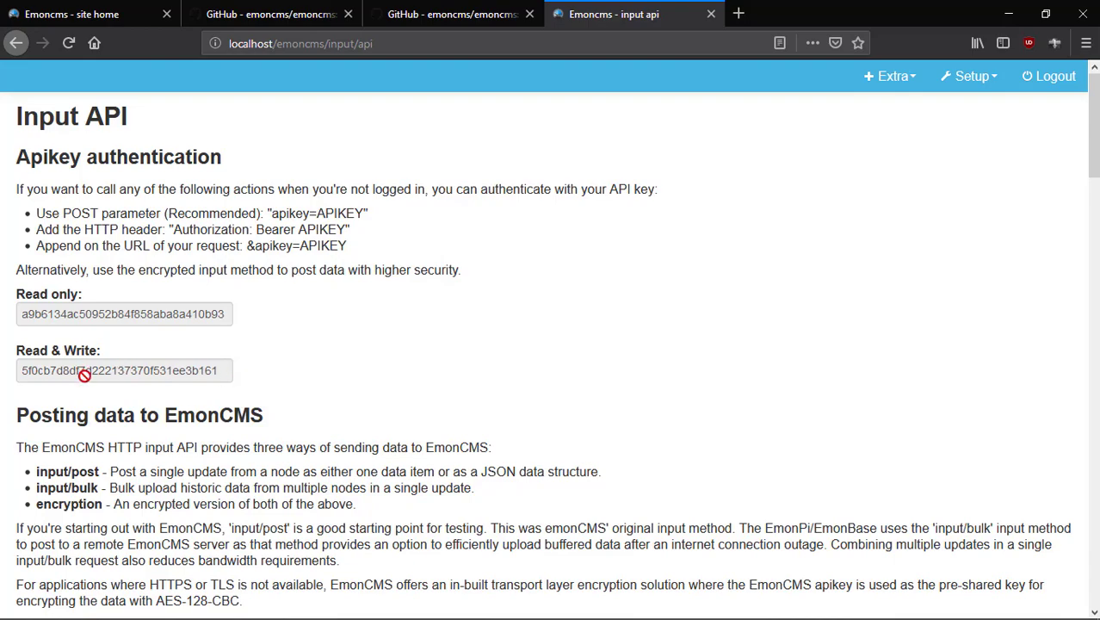
scroll(169, 378, "down", 4)
scroll(169, 383, "down", 7)
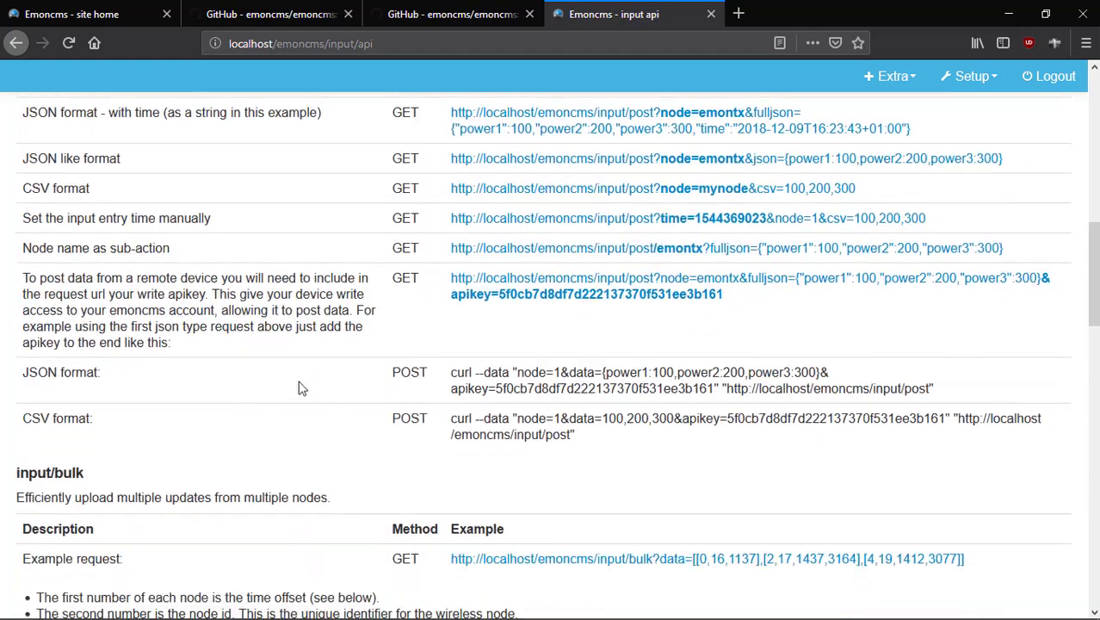
scroll(334, 393, "up", 2)
scroll(334, 393, "up", 2)
scroll(359, 387, "down", 3)
scroll(359, 387, "down", 3)
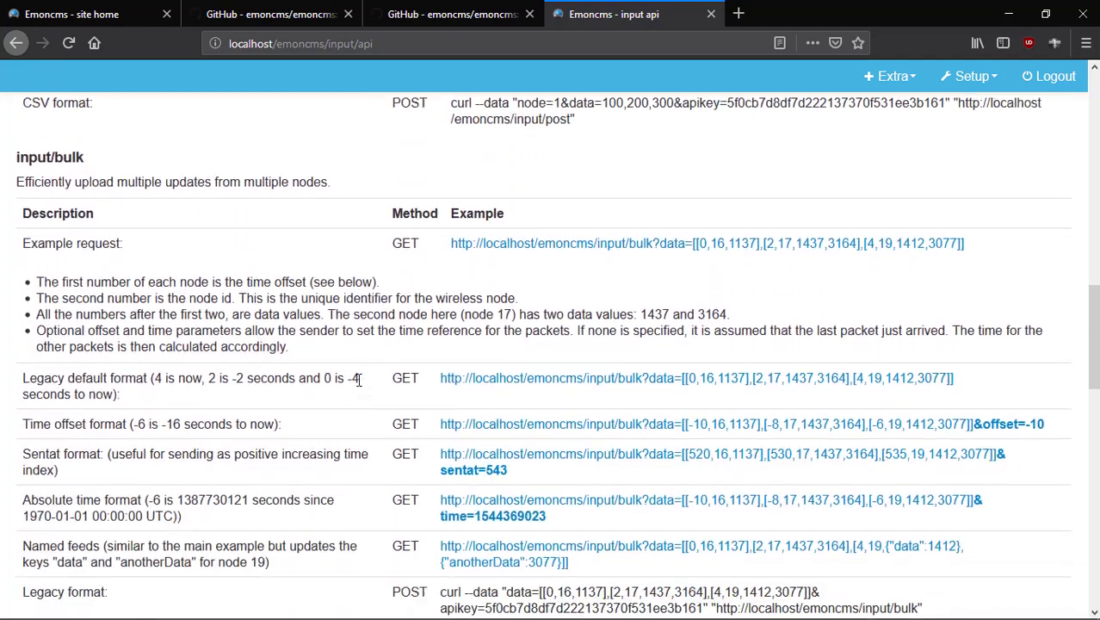
scroll(359, 387, "up", 5)
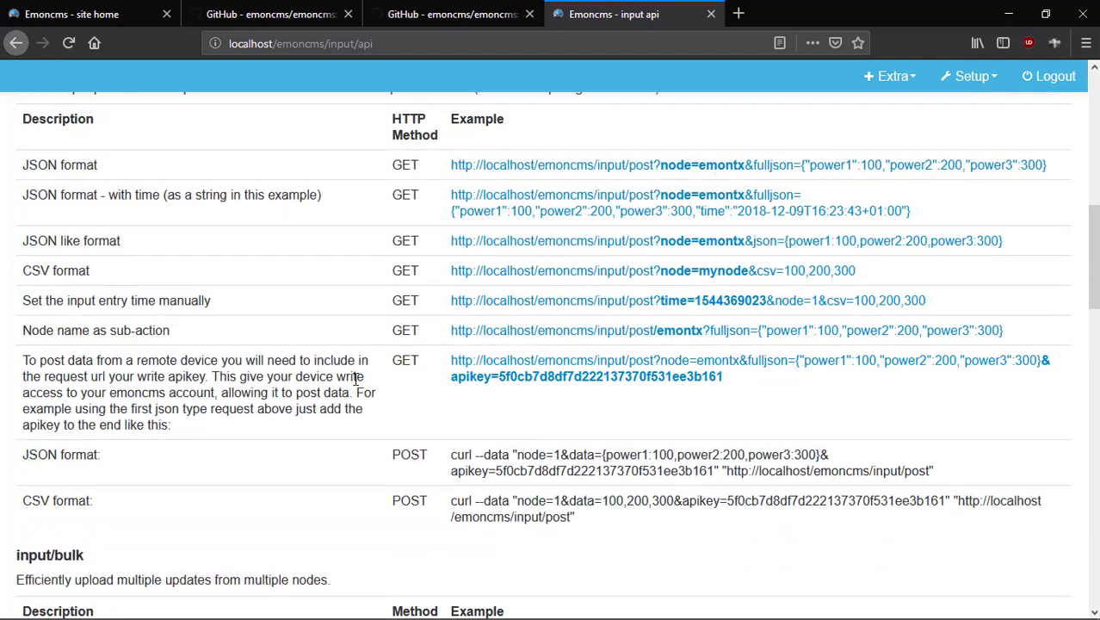
scroll(356, 379, "down", 3)
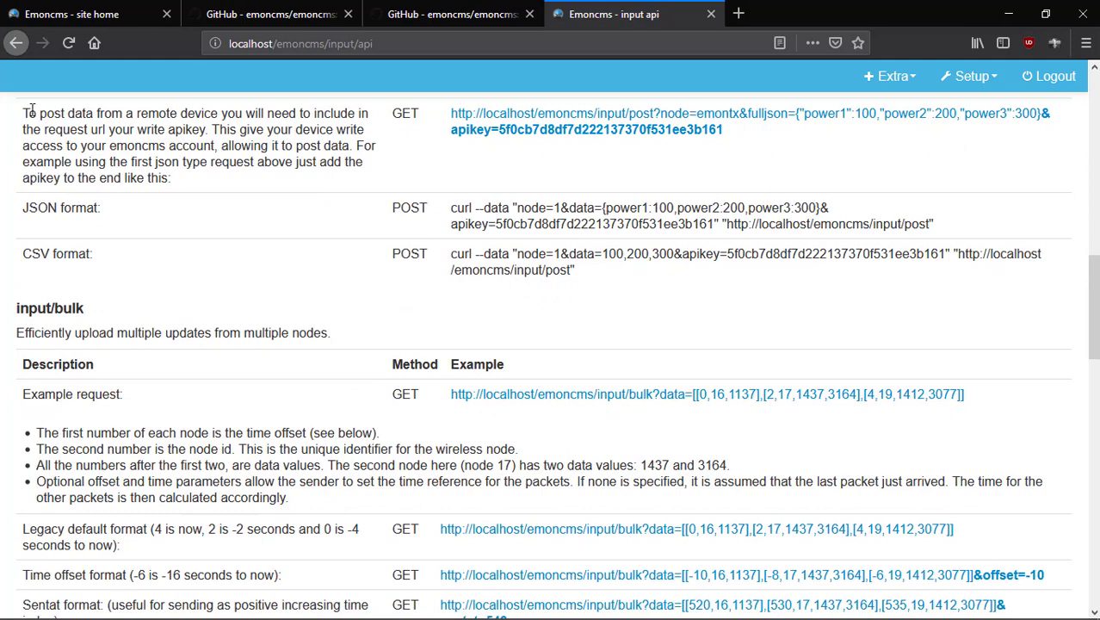
left_click_drag(23, 113, 964, 146)
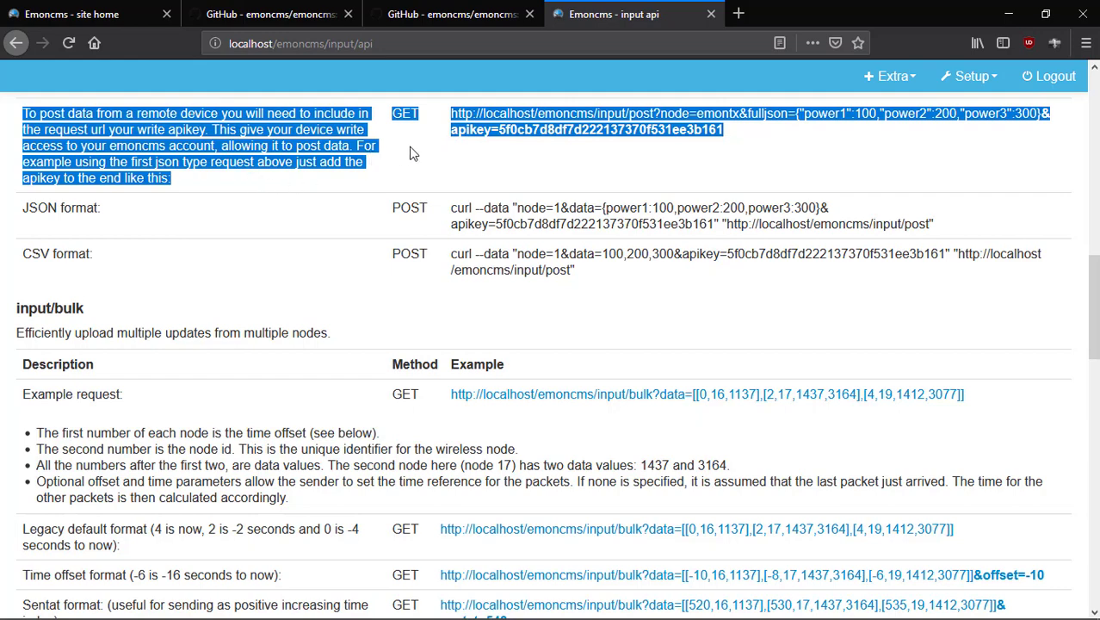
left_click(874, 153)
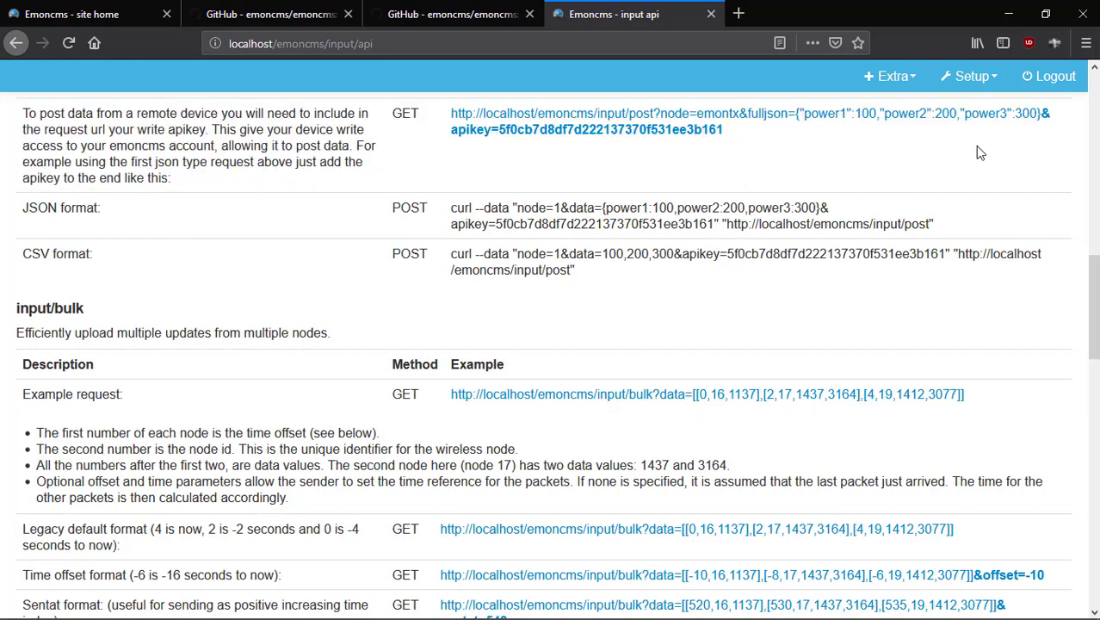
mouse_move(258, 613)
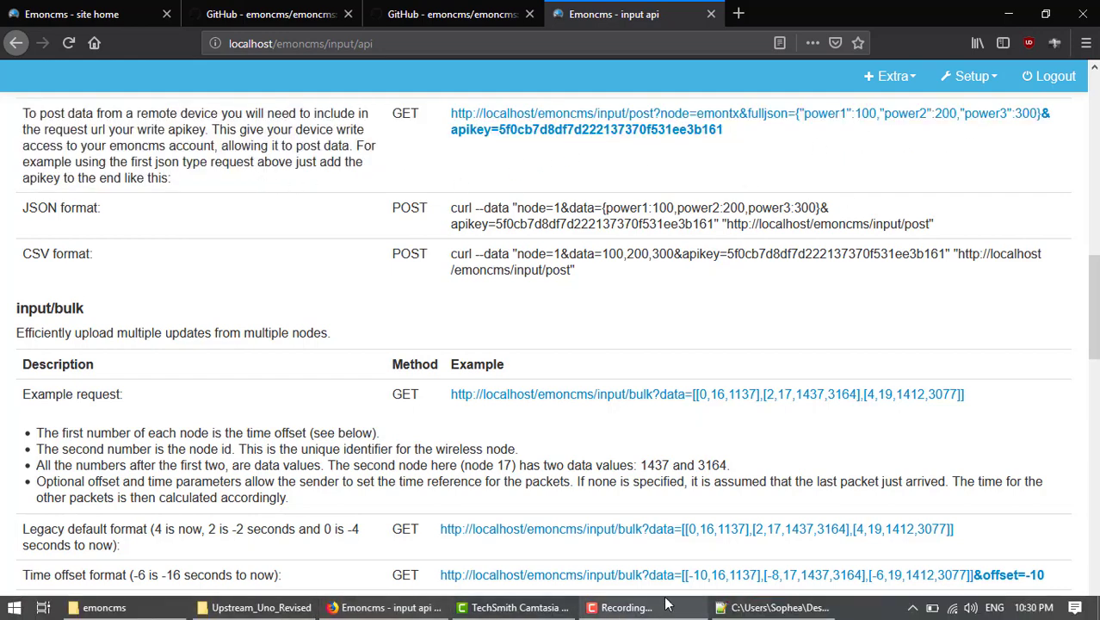
Bring the Upstream_Uno_Revised.ino window over the Emoncms page and clear its code selection.
left_click(762, 611)
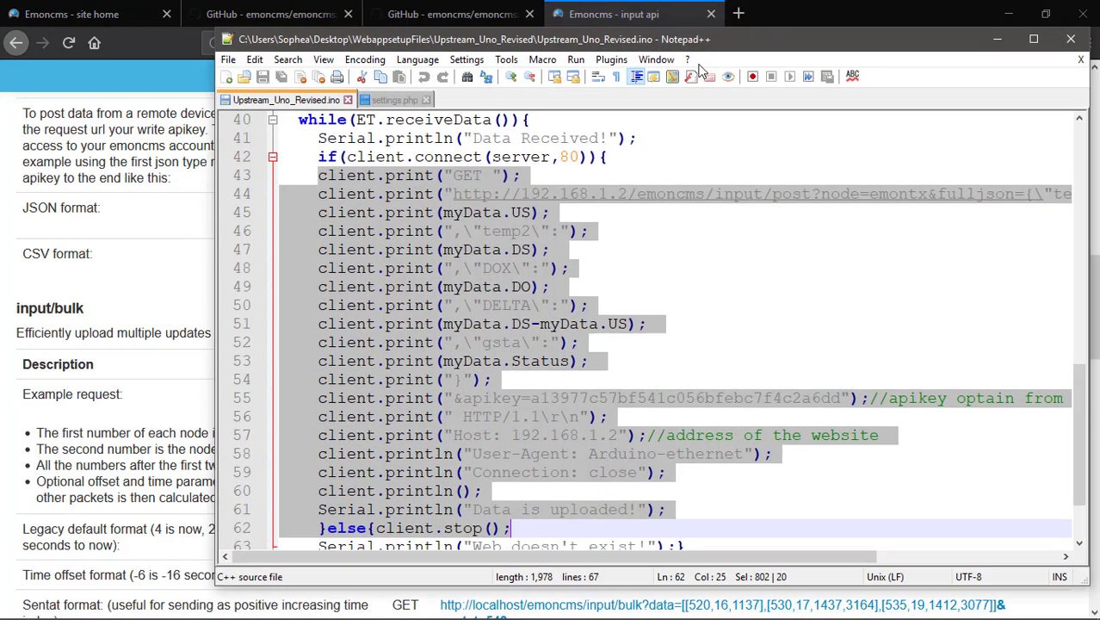
left_click_drag(747, 40, 704, 156)
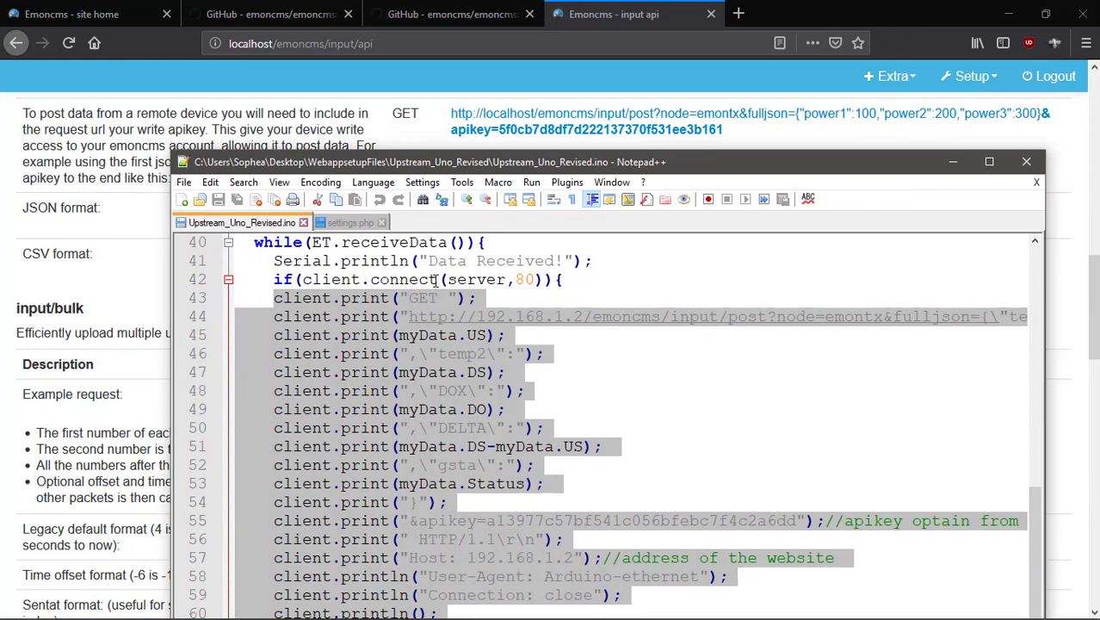
left_click(328, 338)
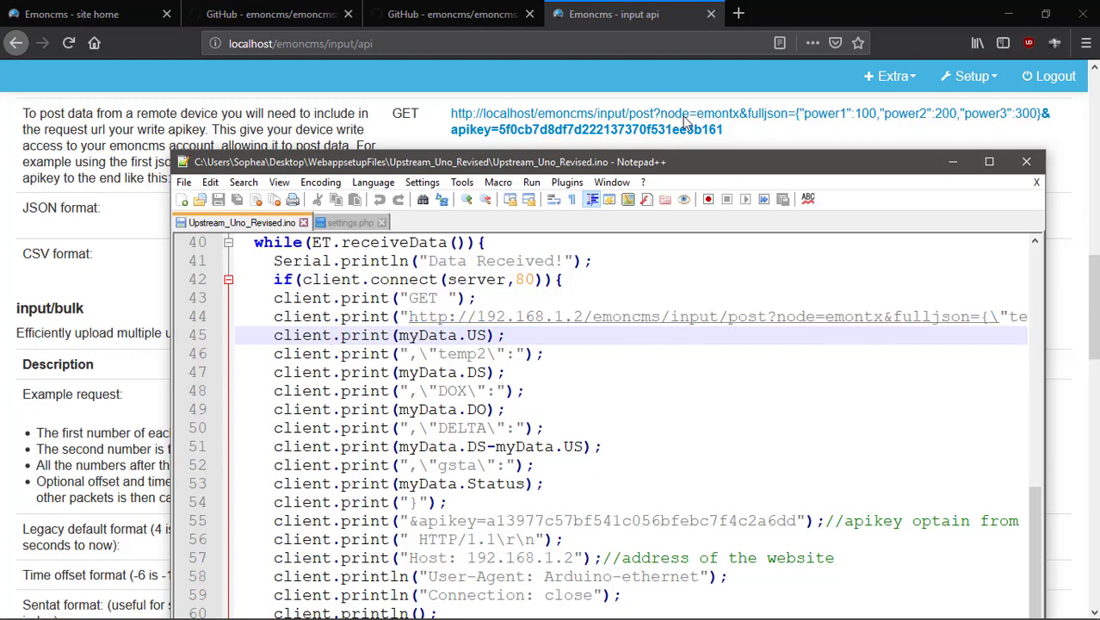
Shift the Notepad++ window left, widen it, and place the cursor on line 50.
left_click_drag(725, 168, 581, 177)
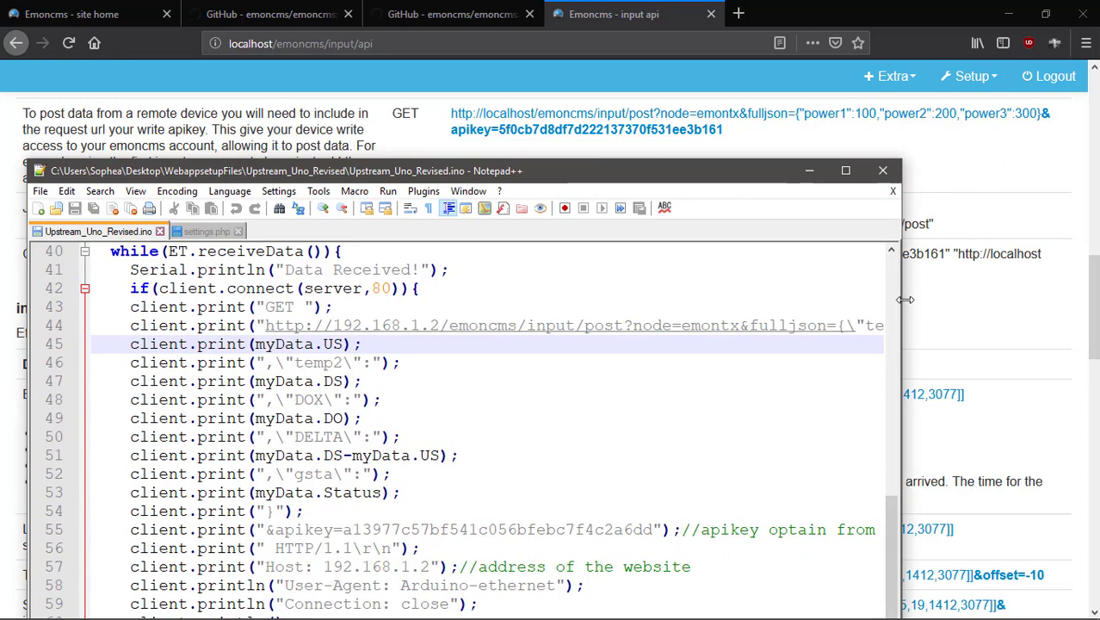
left_click_drag(902, 298, 1017, 298)
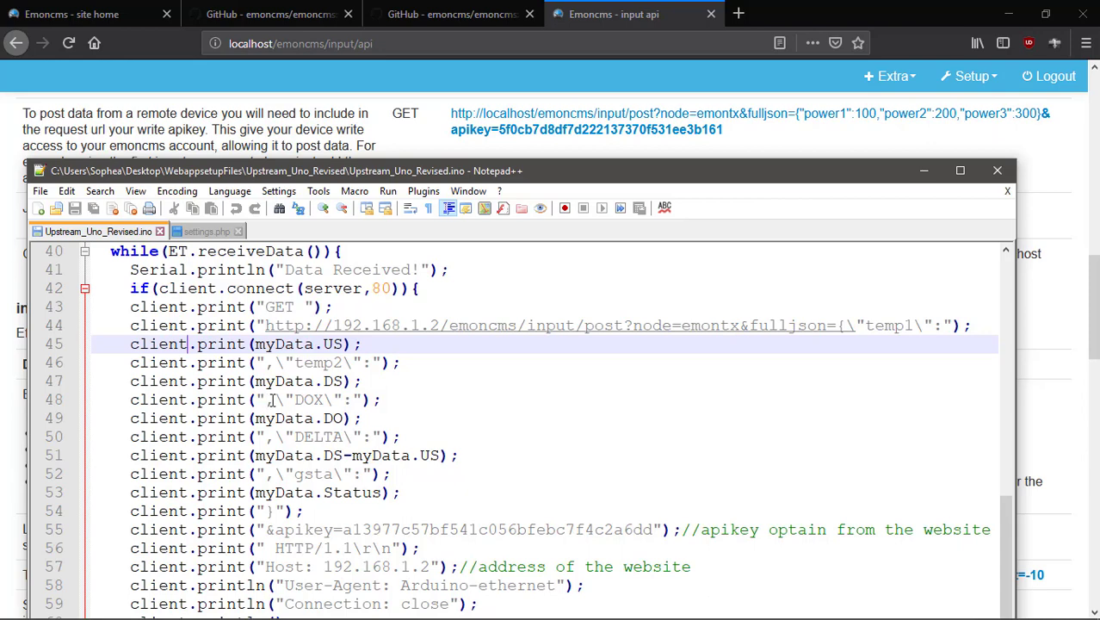
left_click(573, 434)
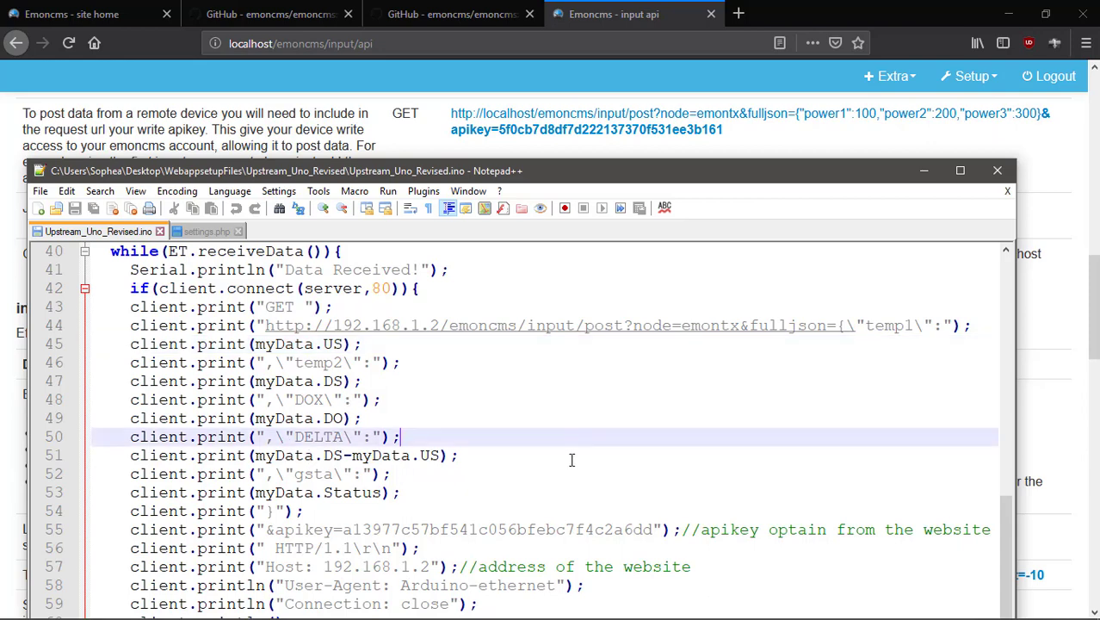
scroll(574, 465, "down", 2)
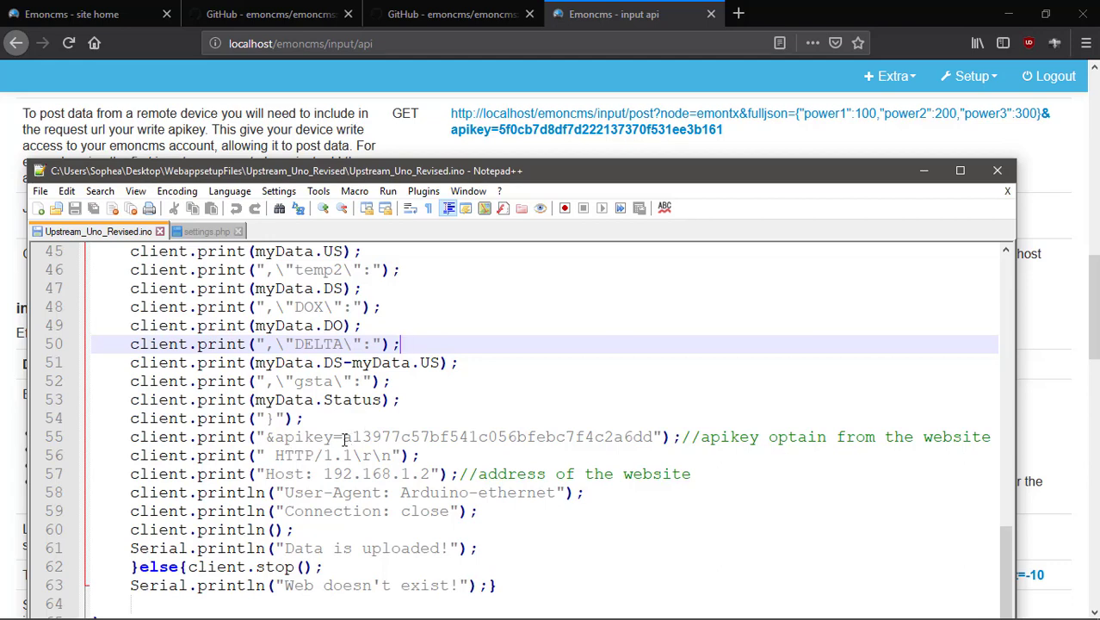
Select the sketch's apikey value on line 55 and position Notepad++ beside the Read & Write API key.
left_click_drag(343, 439, 652, 436)
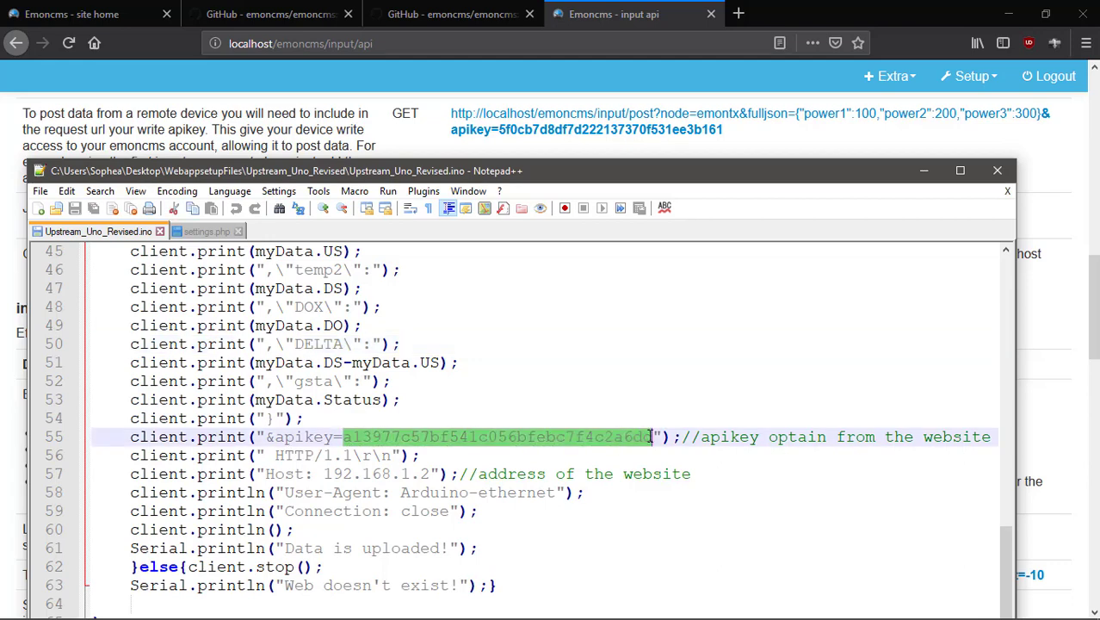
left_click_drag(473, 172, 626, 240)
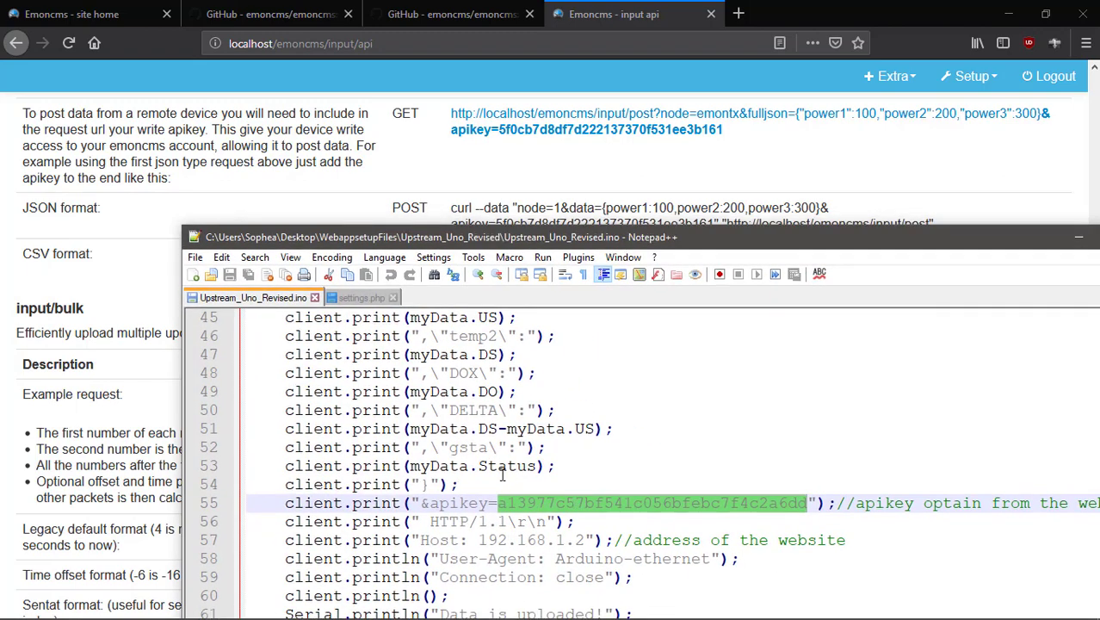
scroll(167, 231, "up", 10)
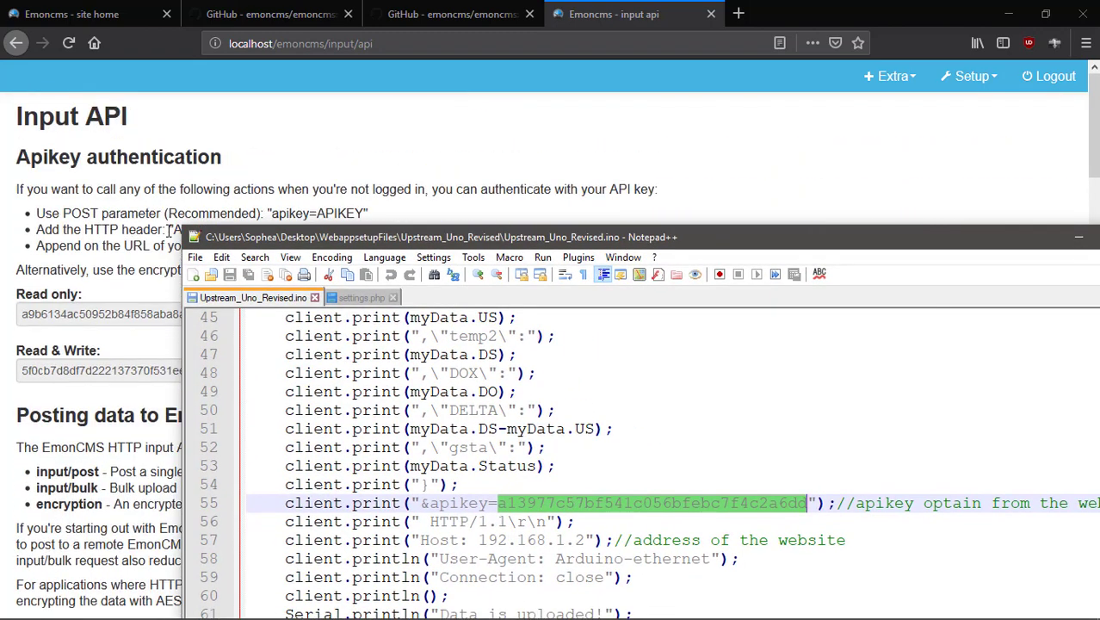
scroll(167, 230, "down", 3)
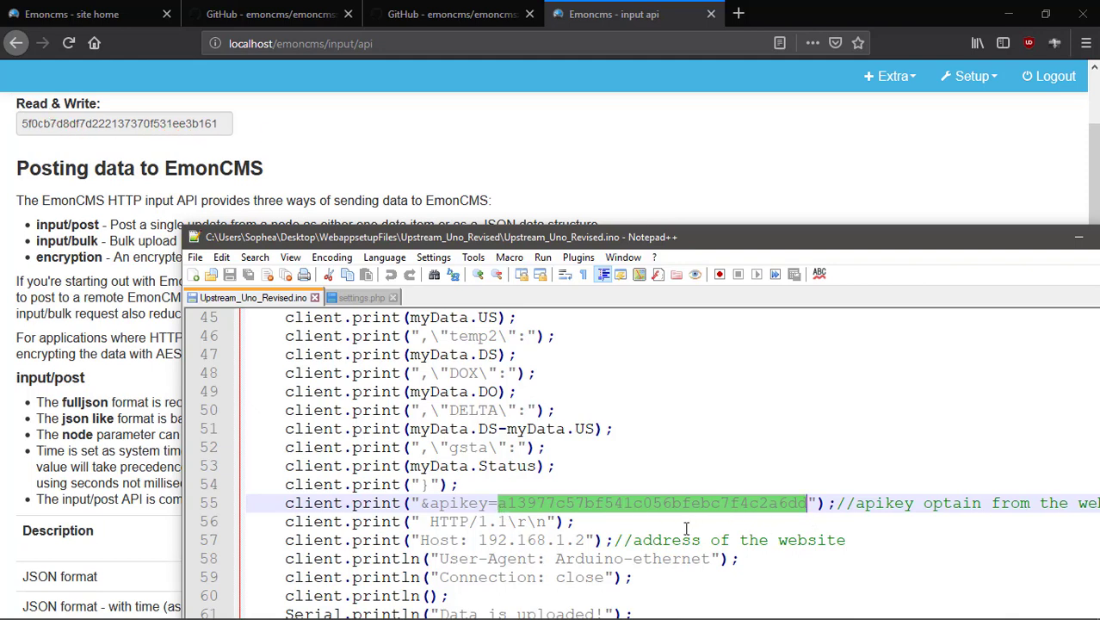
left_click_drag(670, 234, 578, 164)
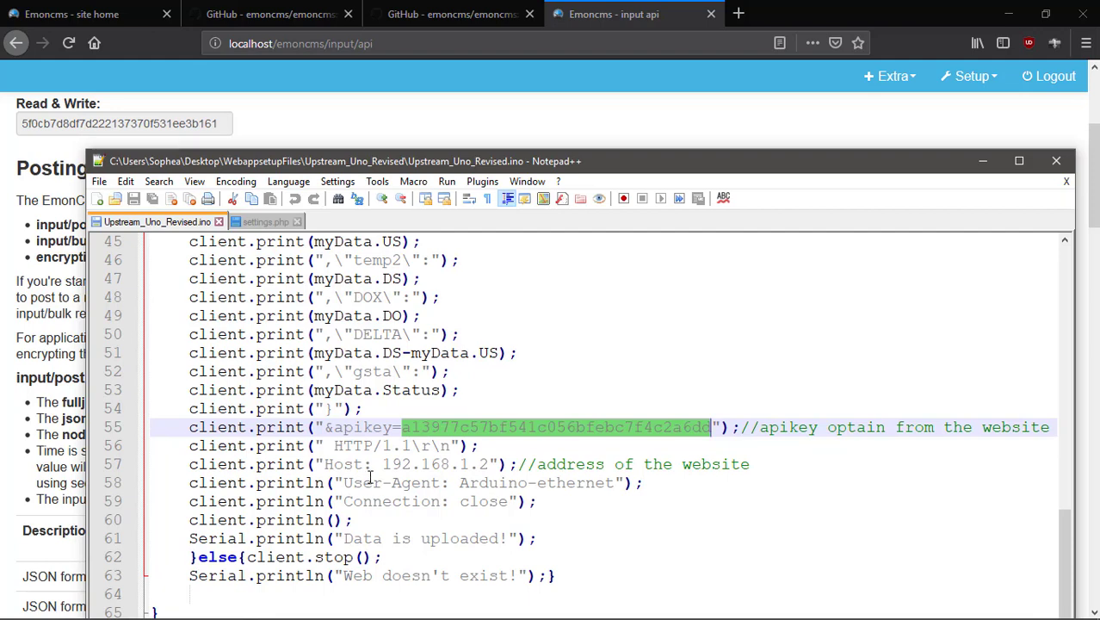
left_click_drag(383, 465, 492, 464)
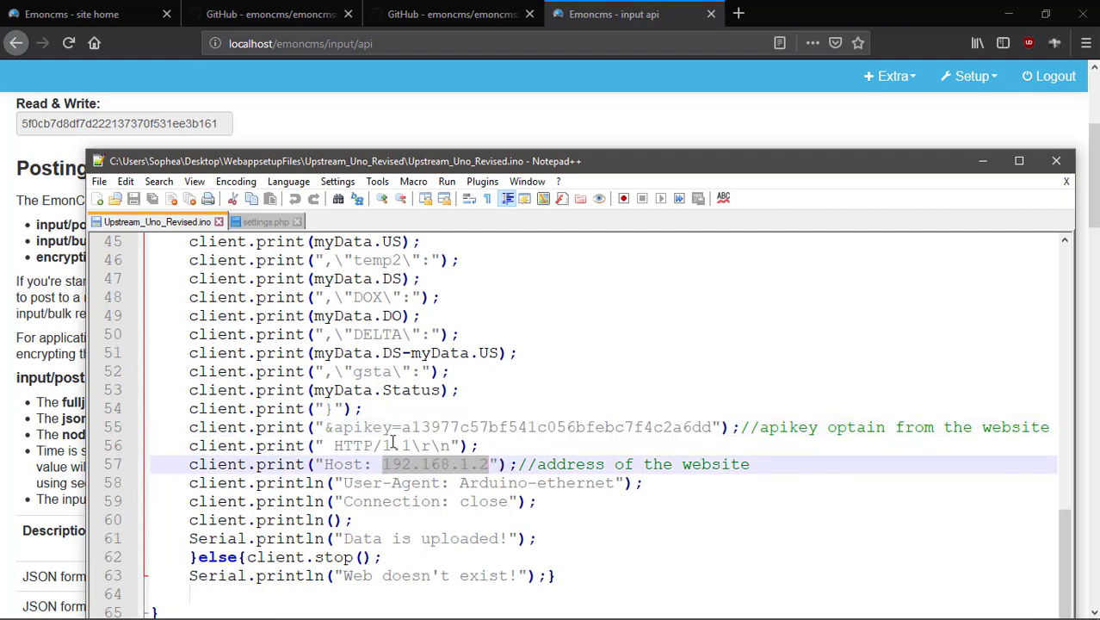
scroll(388, 401, "up", 15)
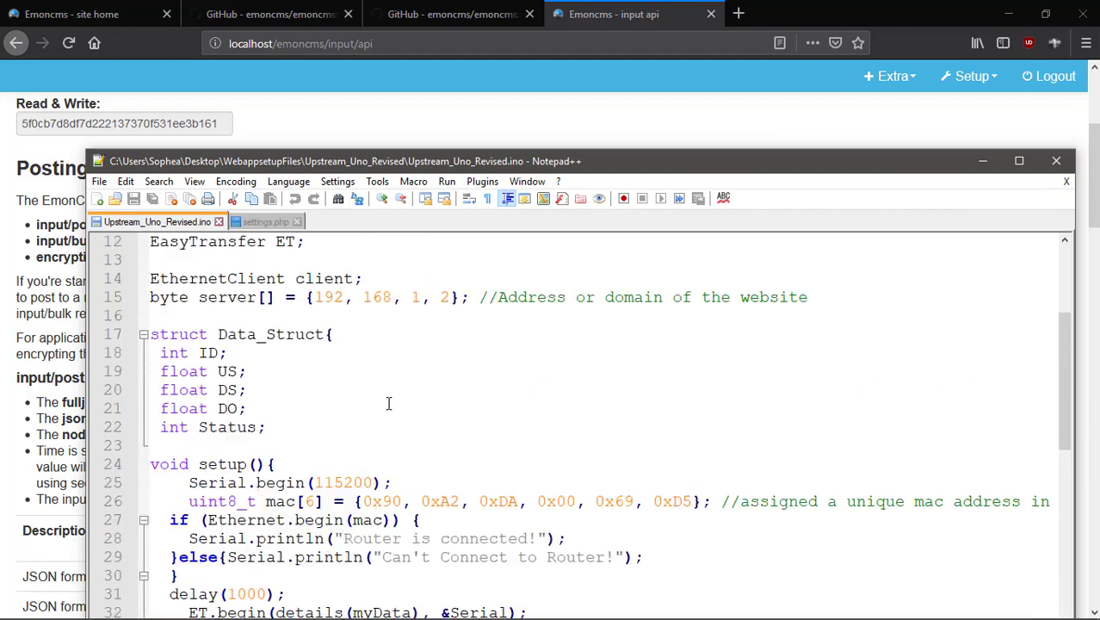
scroll(388, 402, "down", 2)
scroll(388, 401, "down", 3)
scroll(391, 392, "up", 2)
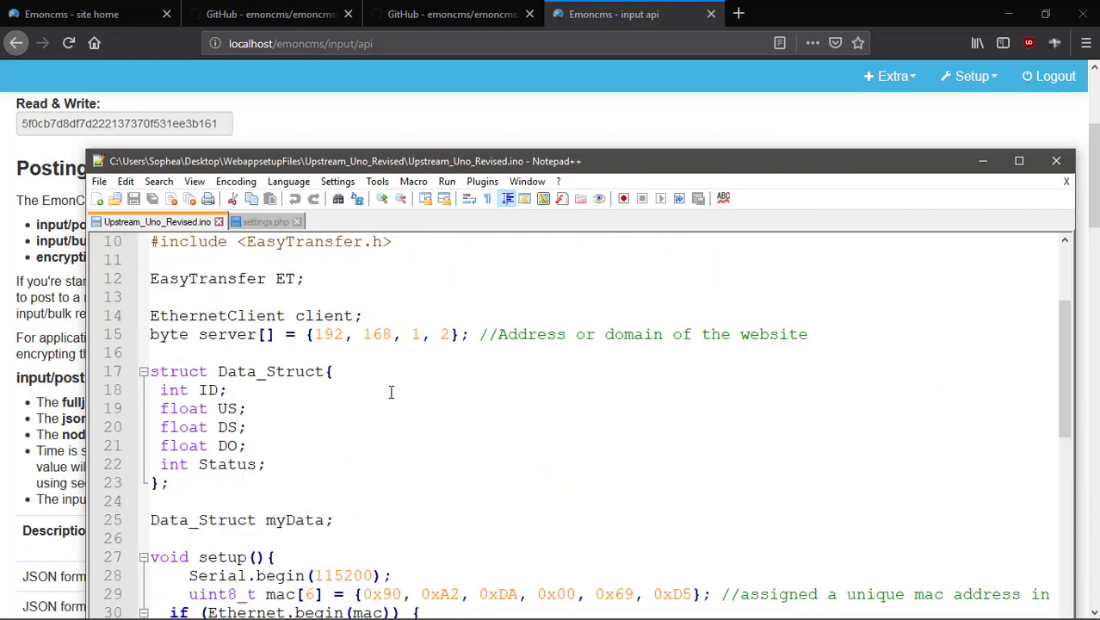
scroll(438, 343, "down", 12)
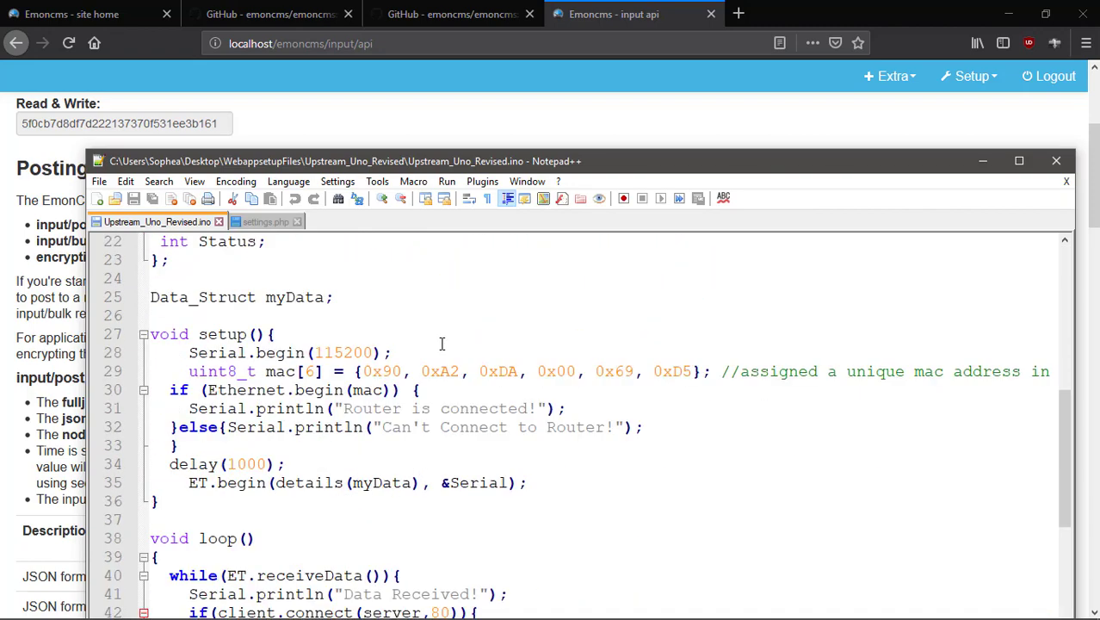
scroll(421, 468, "up", 2)
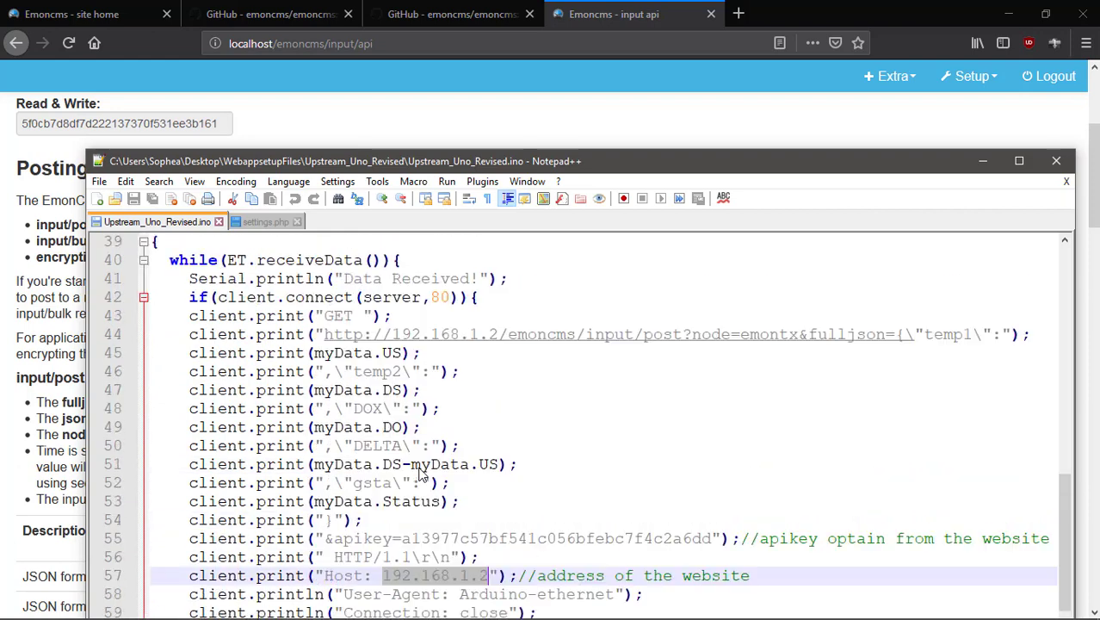
scroll(419, 474, "down", 2)
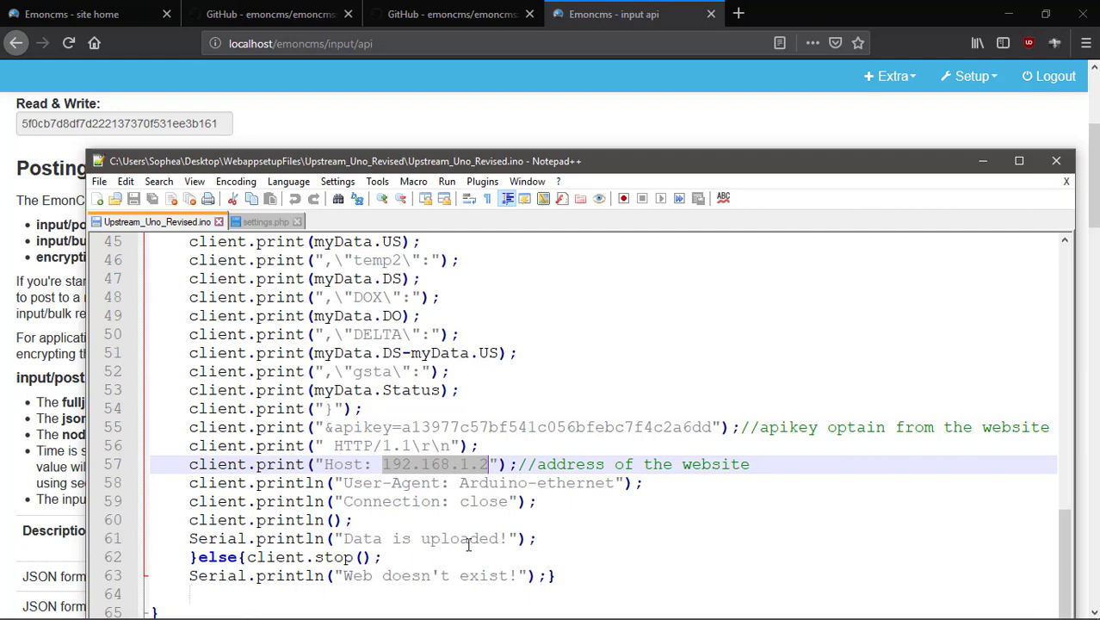
left_click(537, 539)
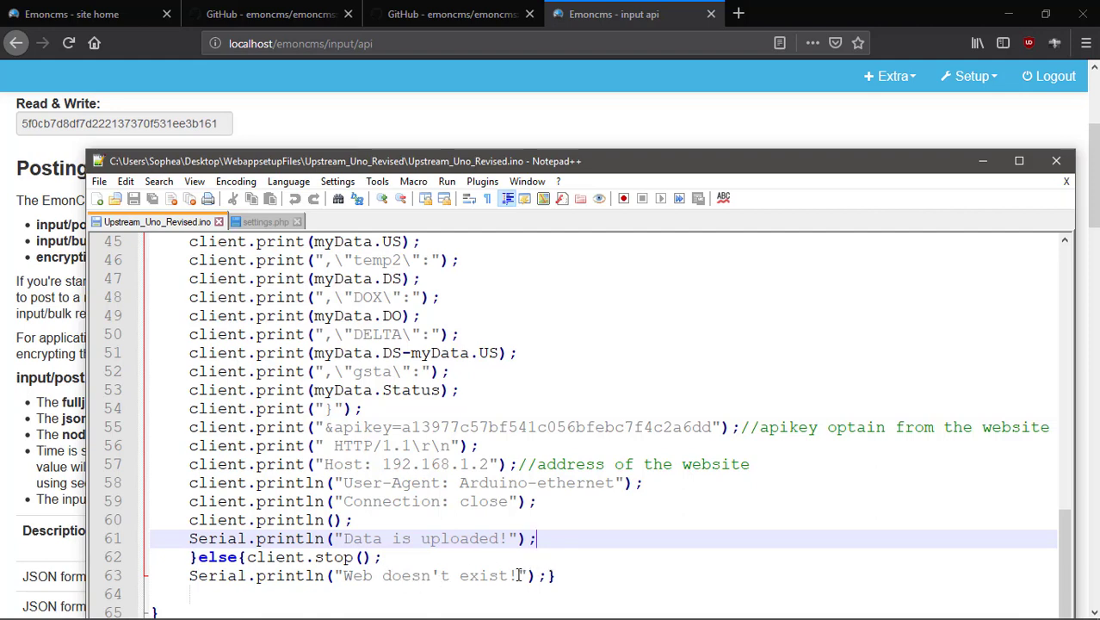
Minimize the Upstream_Uno_Revised.ino editor, scroll the Input API page to the top, and reveal the Upstream_Uno_Revised folder.
left_click(647, 564)
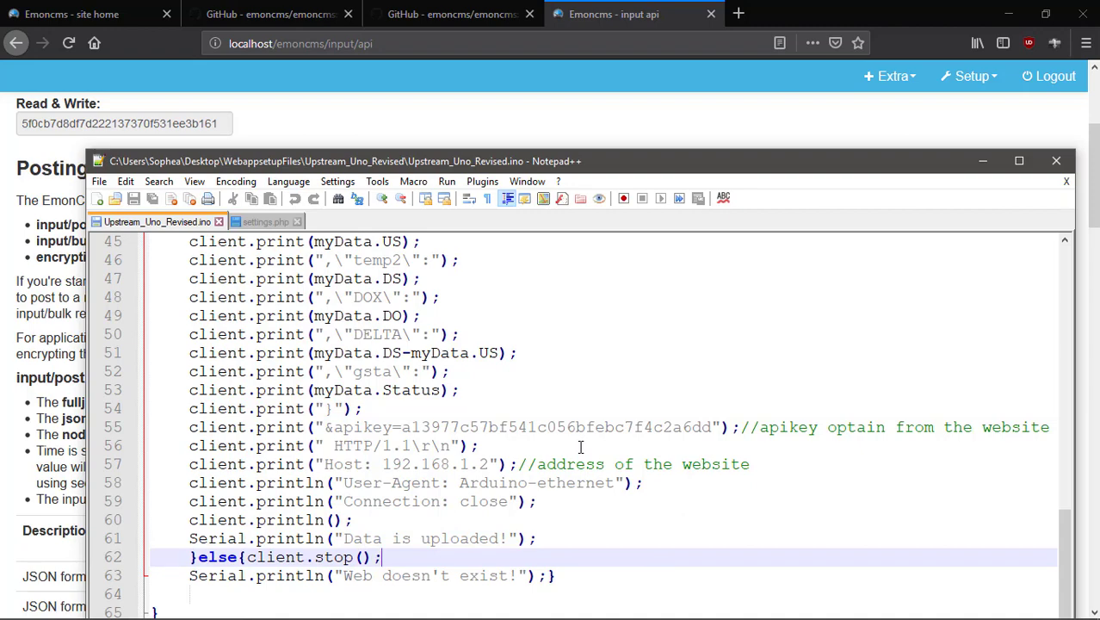
left_click(984, 164)
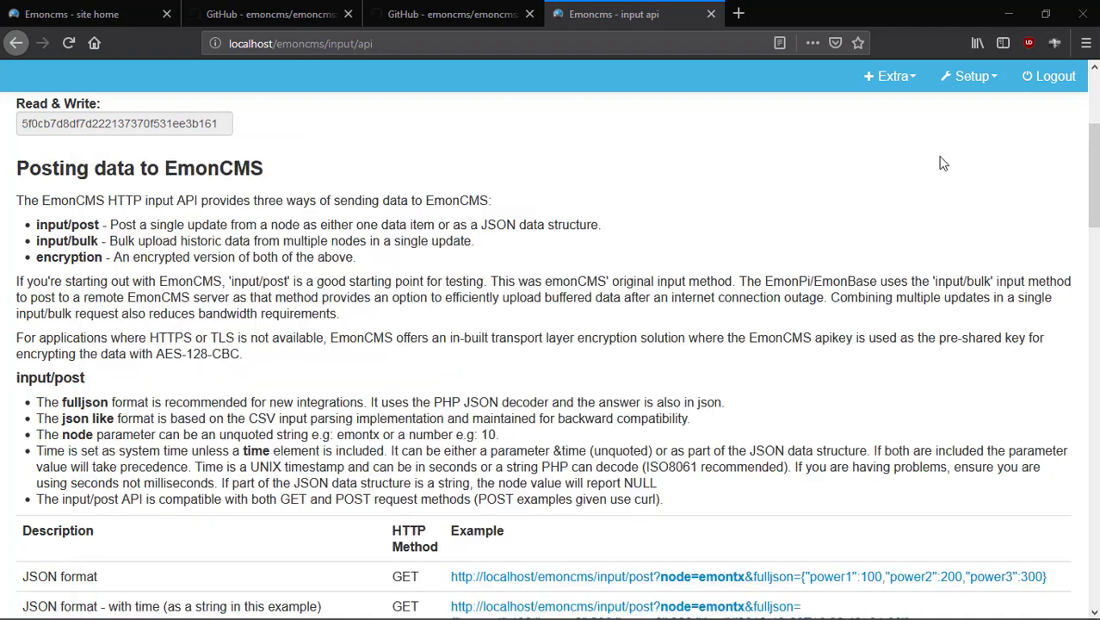
scroll(506, 350, "up", 3)
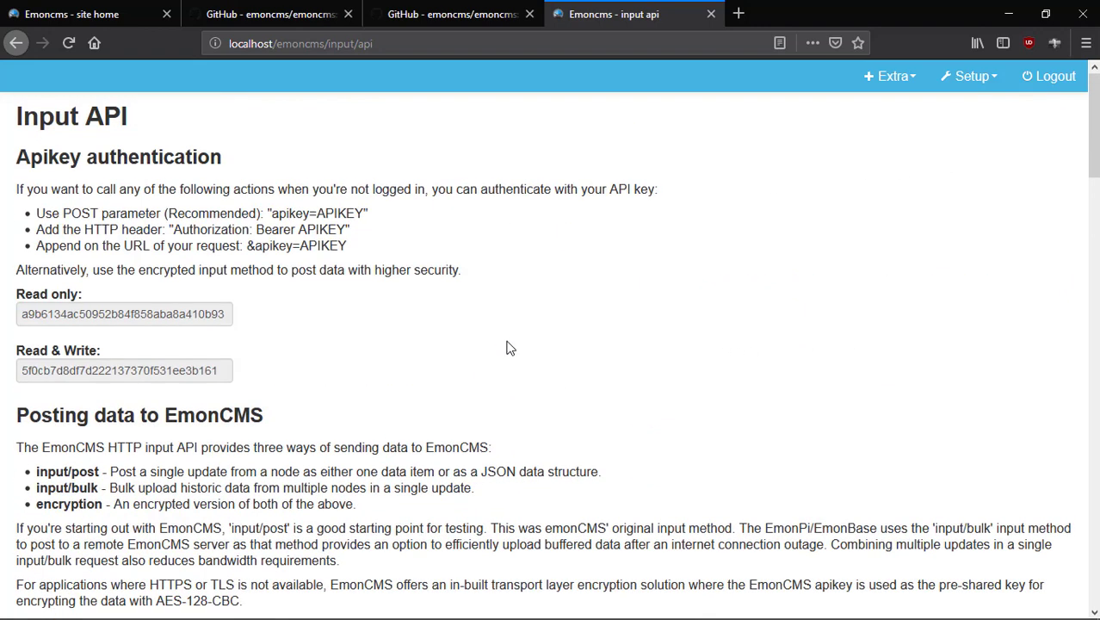
scroll(639, 312, "down", 5)
scroll(638, 311, "up", 5)
left_click(1009, 15)
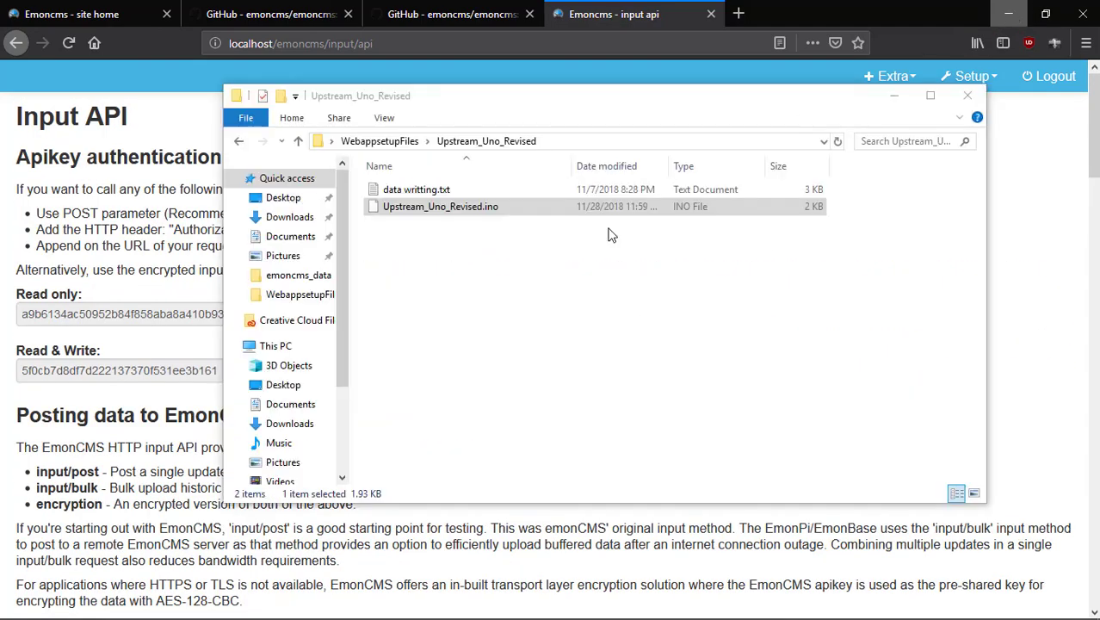
Go back to WebappsetupFiles, preview data writting.txt in Notepad, then close it.
left_click(536, 274)
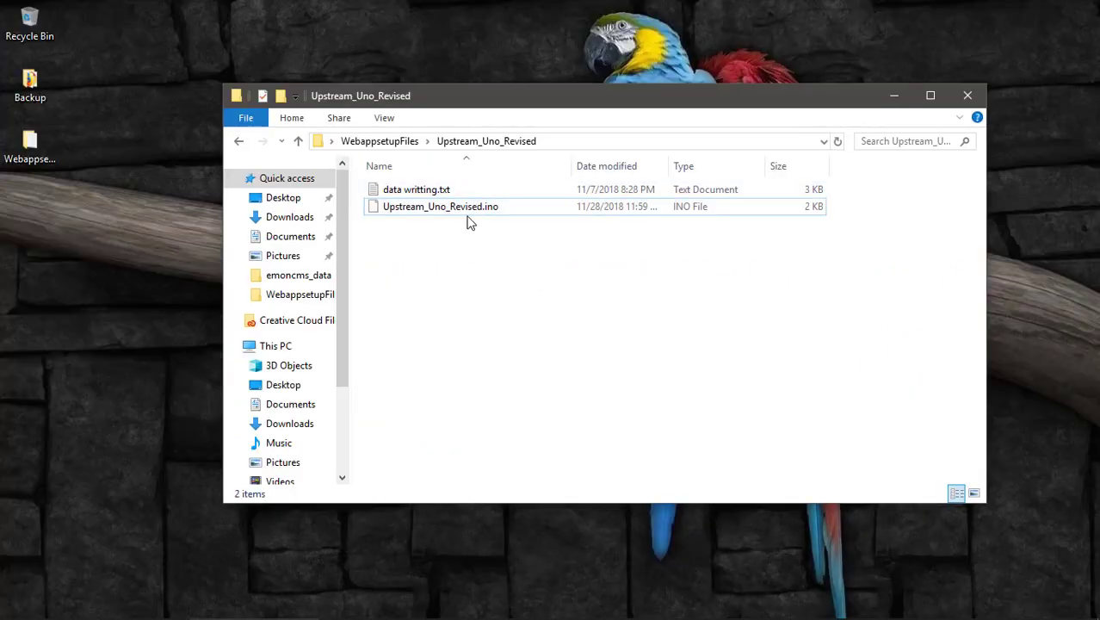
left_click(240, 142)
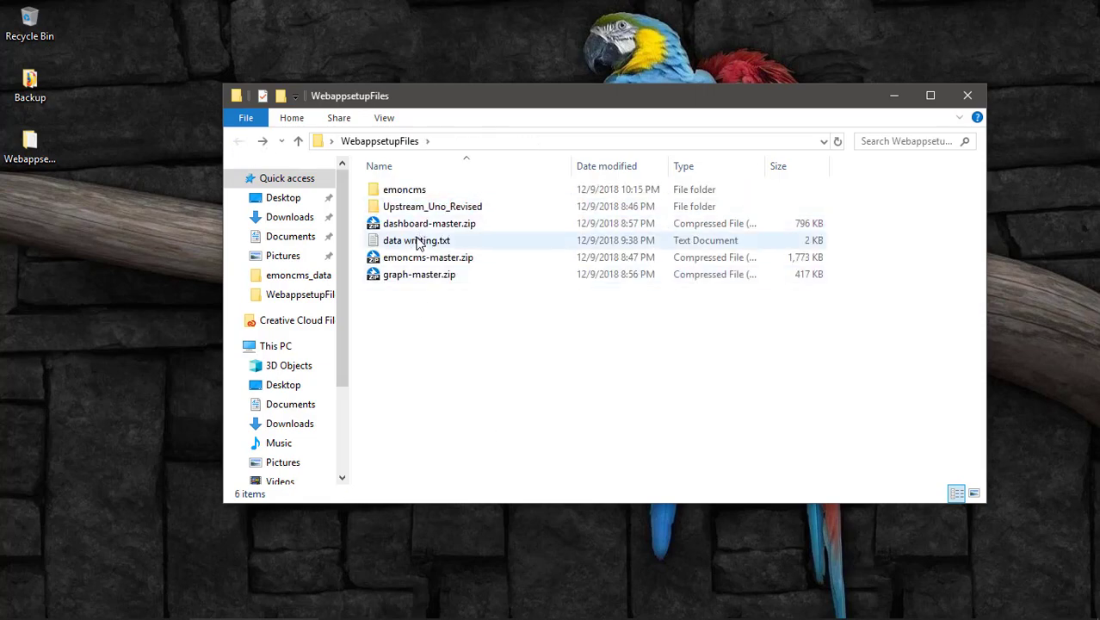
double_click(420, 241)
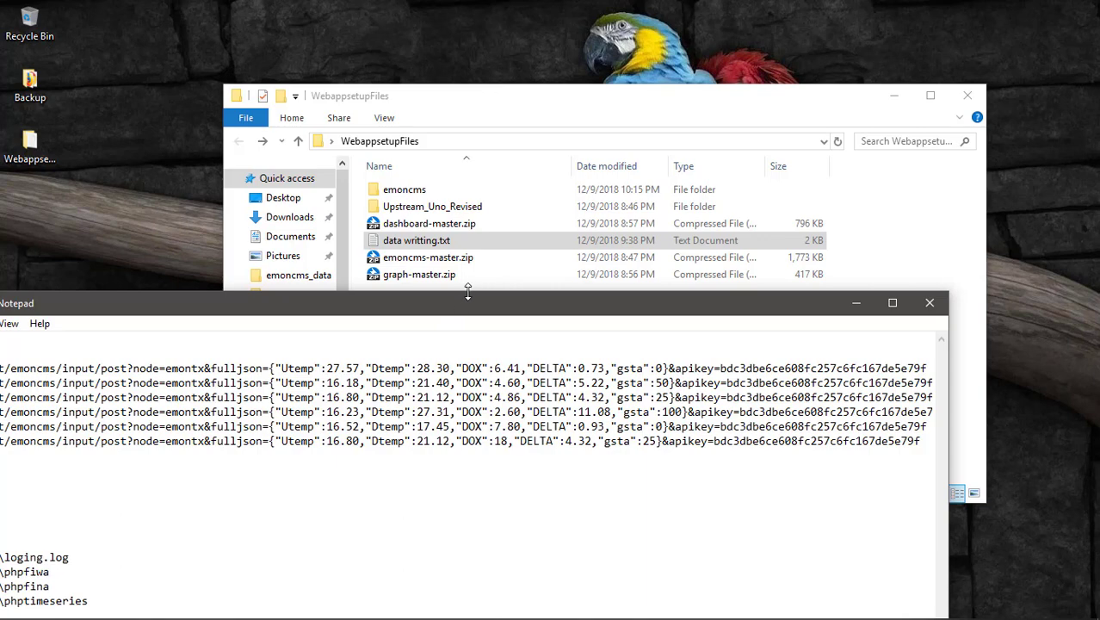
left_click_drag(498, 300, 613, 243)
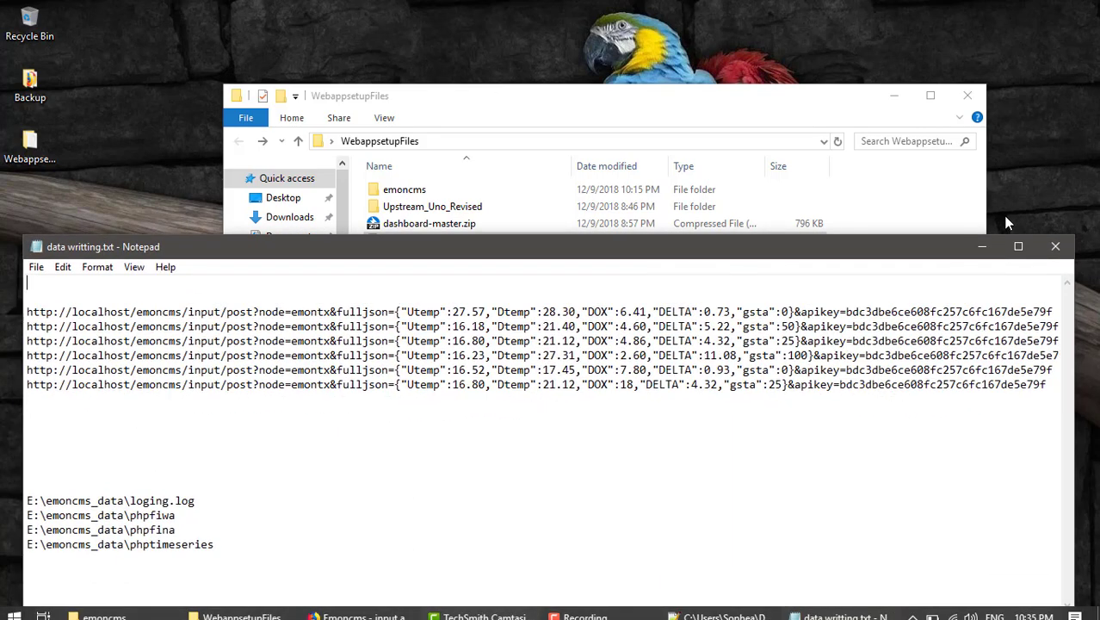
left_click(1055, 246)
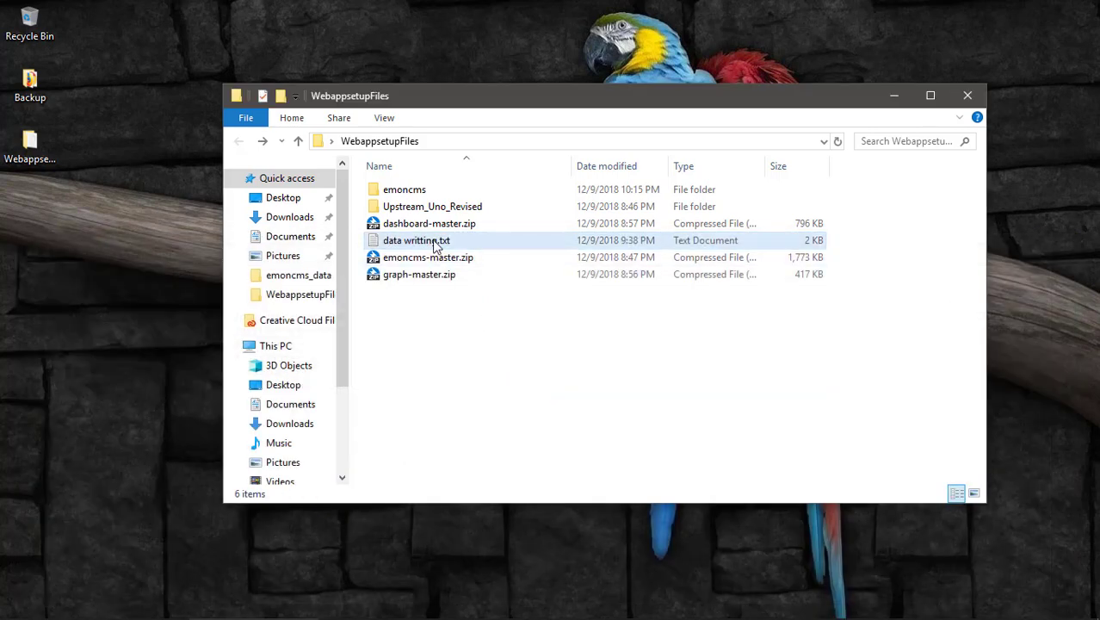
Open data writting.txt with Edit with Notepad++.
left_click(436, 246)
right_click(426, 244)
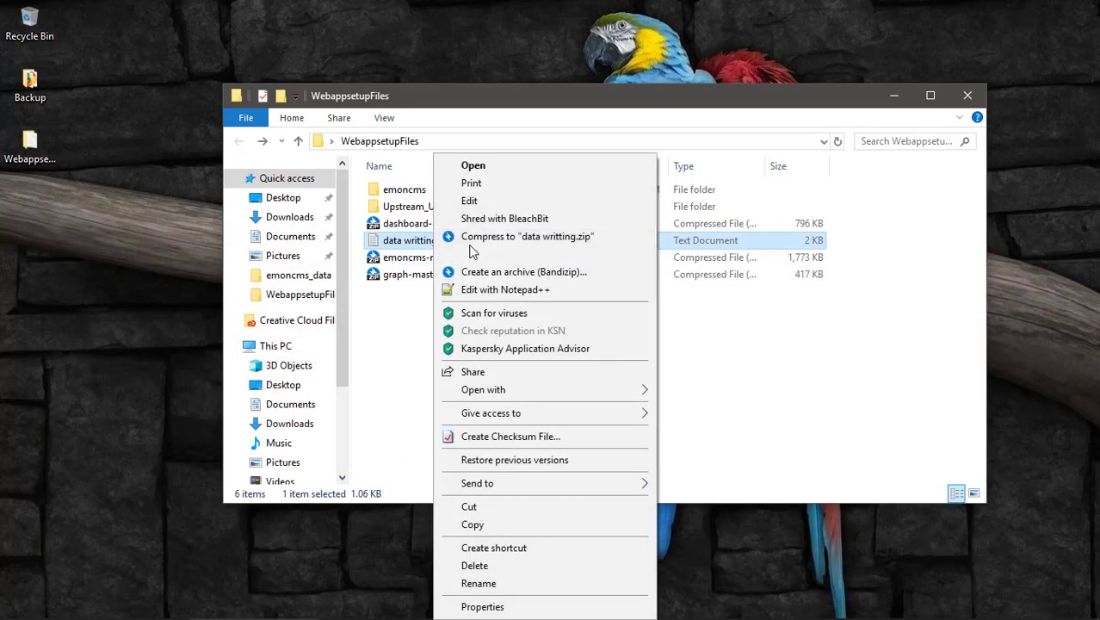
left_click(509, 292)
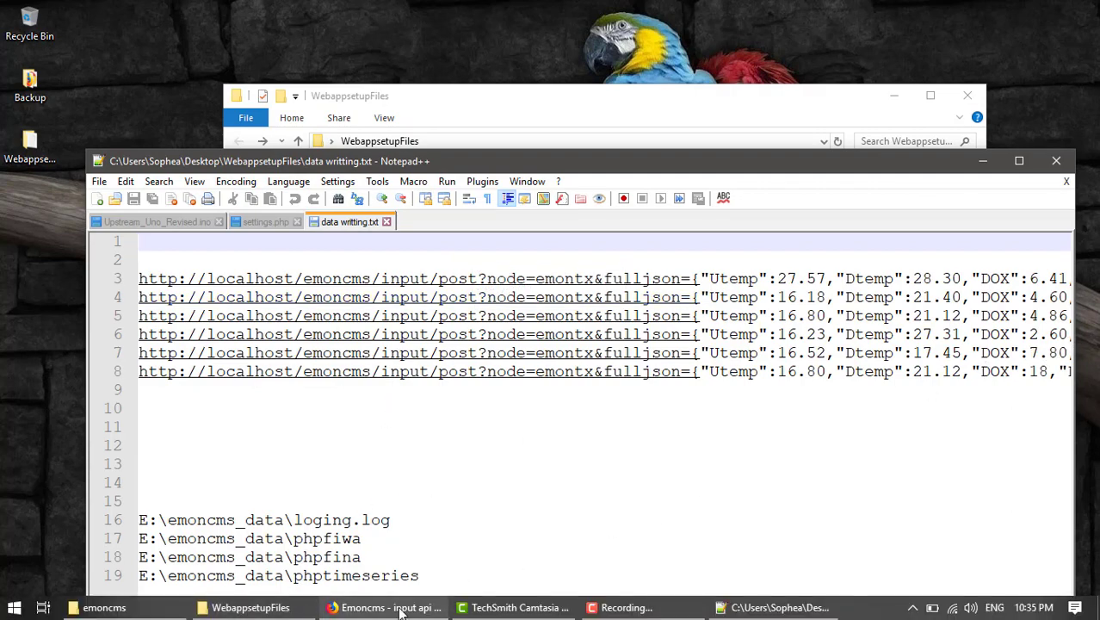
Widen data writting.txt in Notepad++ beside the Input API page and select the first apikey value.
left_click(400, 613)
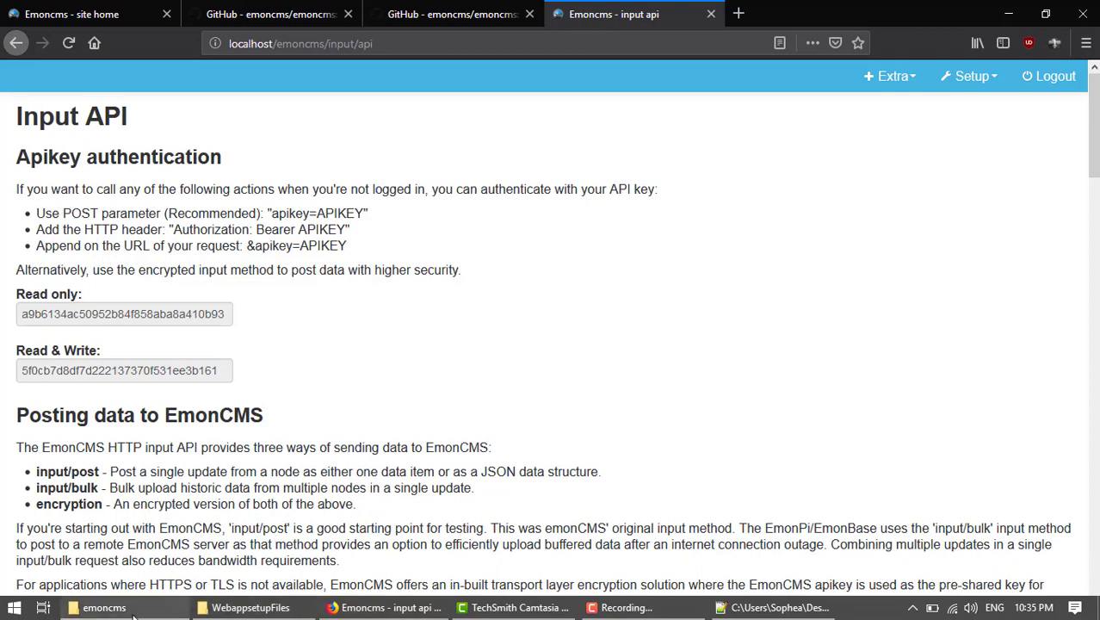
mouse_move(250, 612)
mouse_move(314, 613)
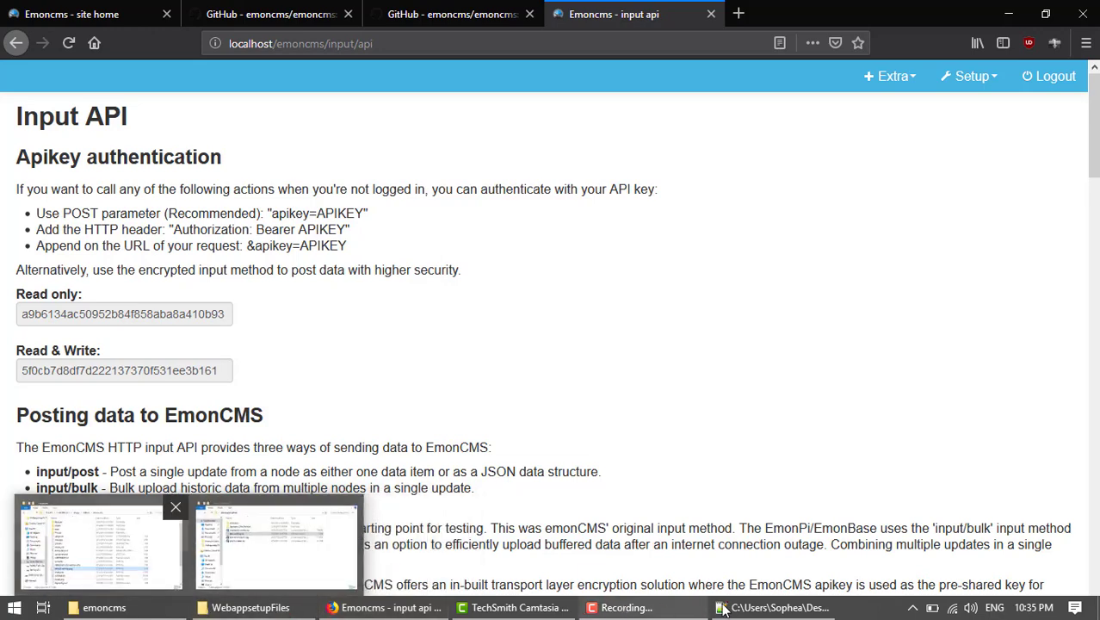
left_click(775, 607)
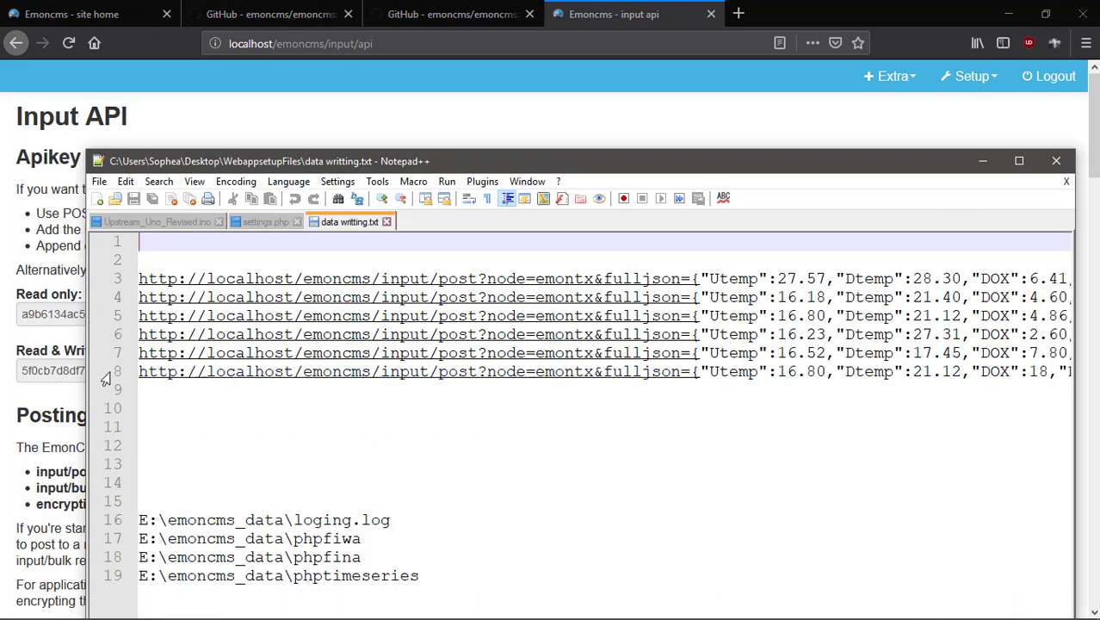
left_click_drag(84, 366, 1, 367)
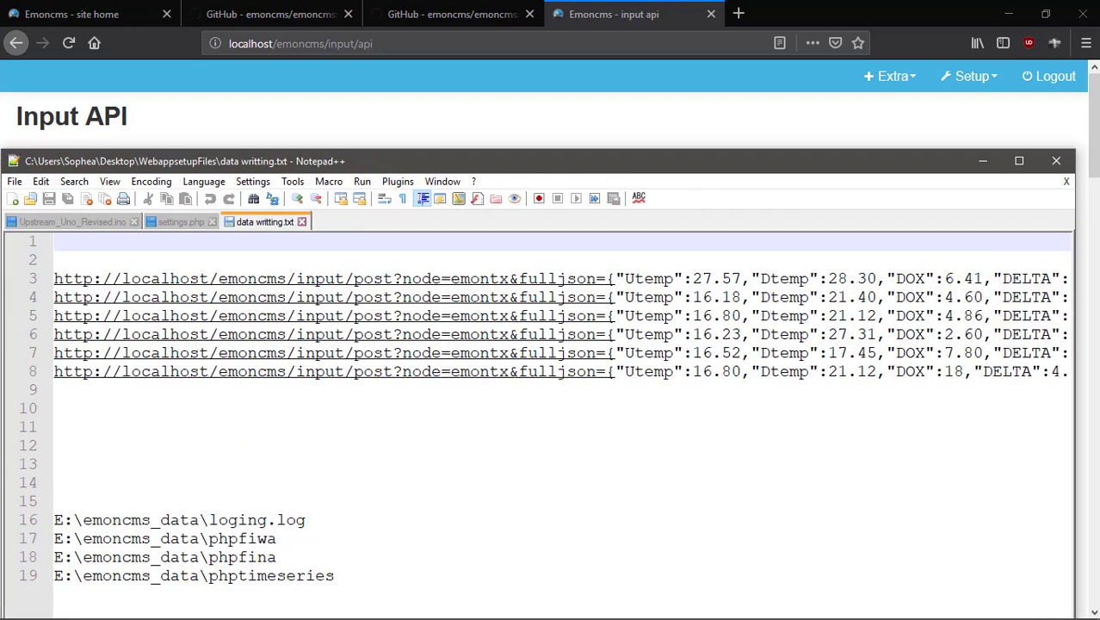
left_click_drag(1074, 376, 1099, 368)
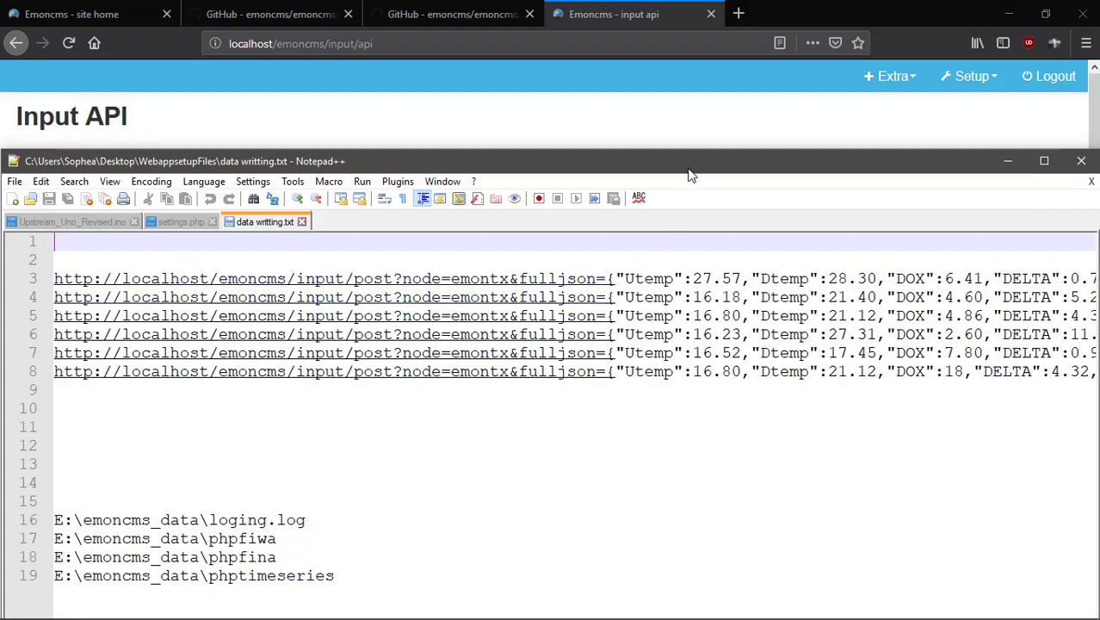
left_click_drag(688, 162, 617, 146)
left_click_drag(613, 590, 973, 592)
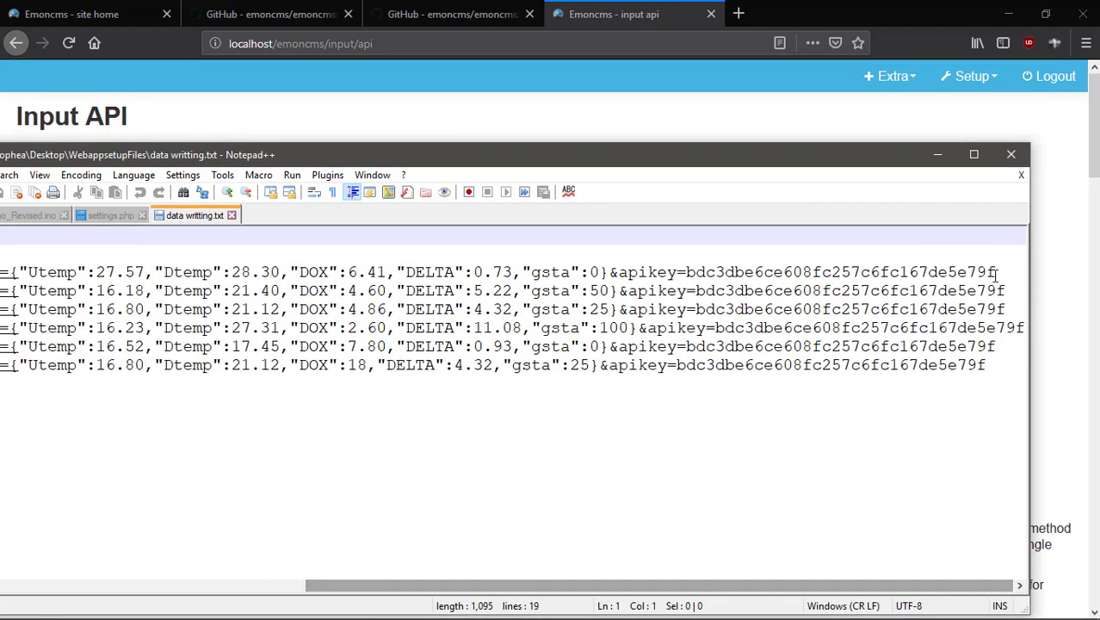
left_click_drag(997, 272, 686, 272)
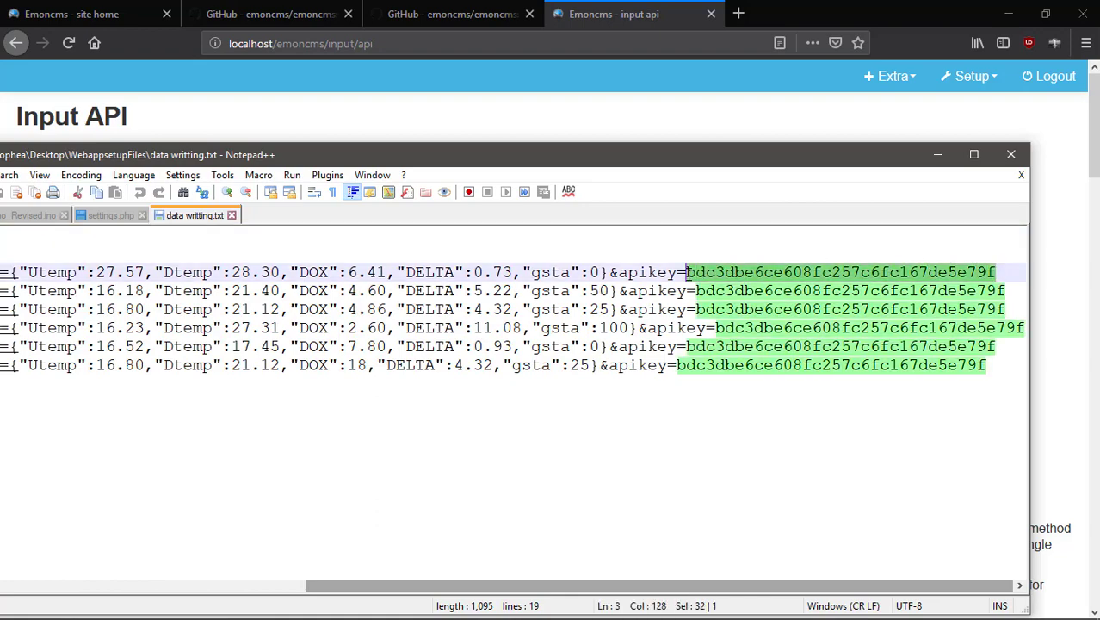
Shift the editor to uncover the Read & Write API key and select that key on the page.
left_click_drag(465, 160, 430, 254)
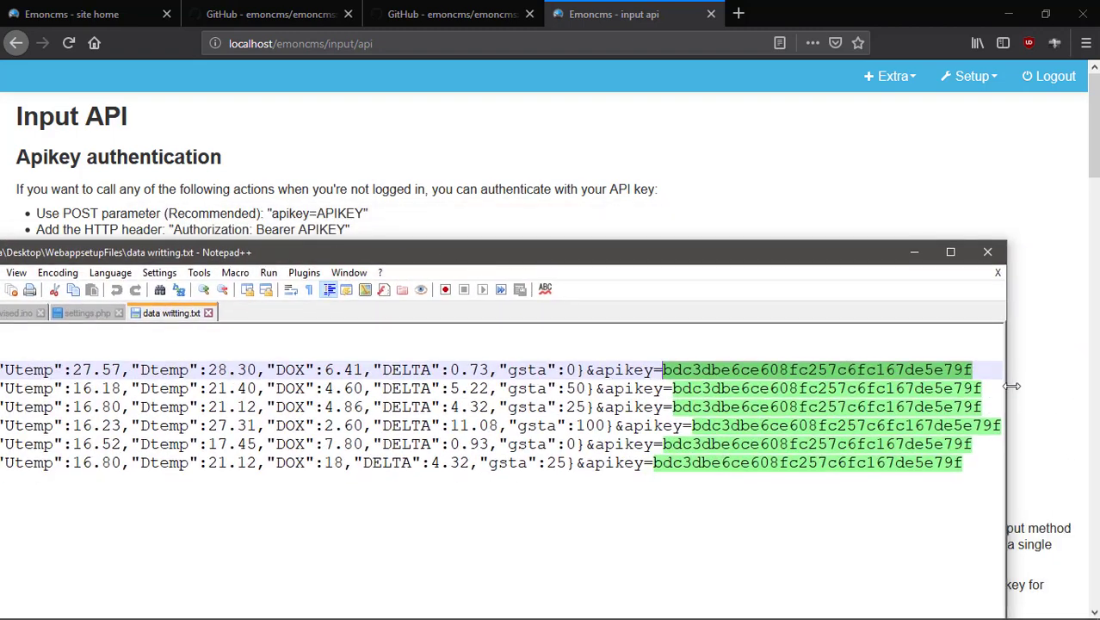
left_click_drag(1005, 382, 984, 370)
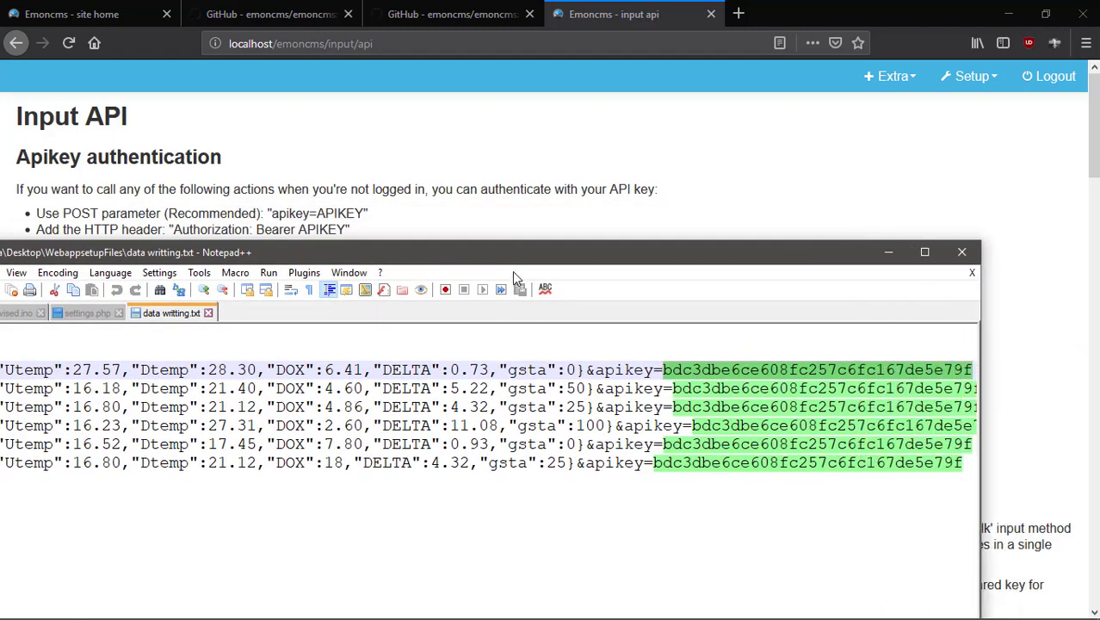
left_click_drag(514, 257, 442, 442)
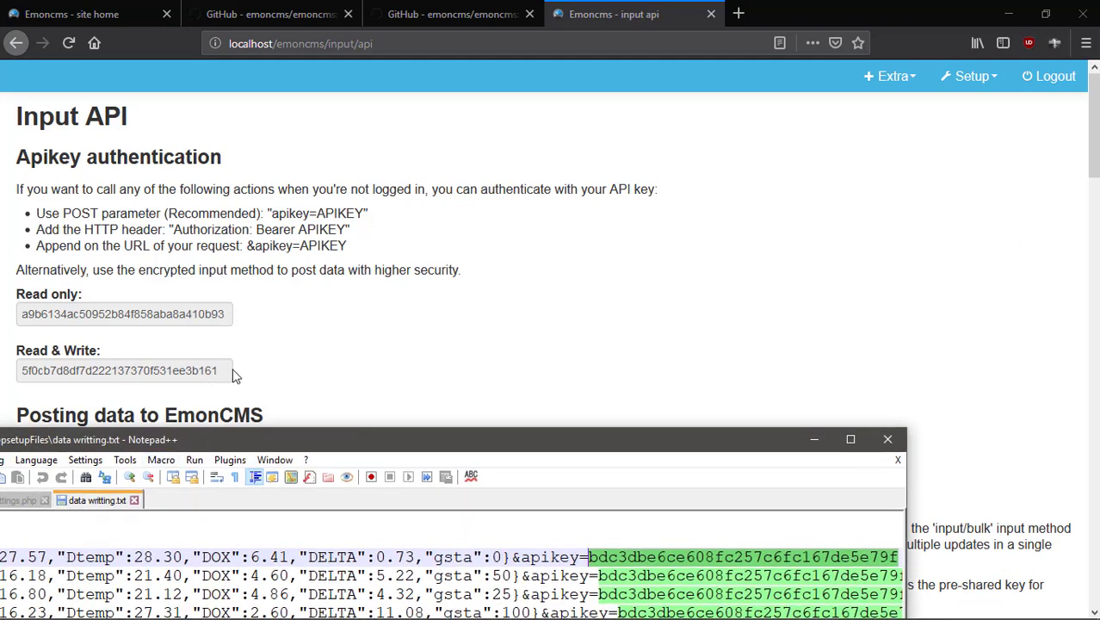
left_click_drag(220, 370, 61, 379)
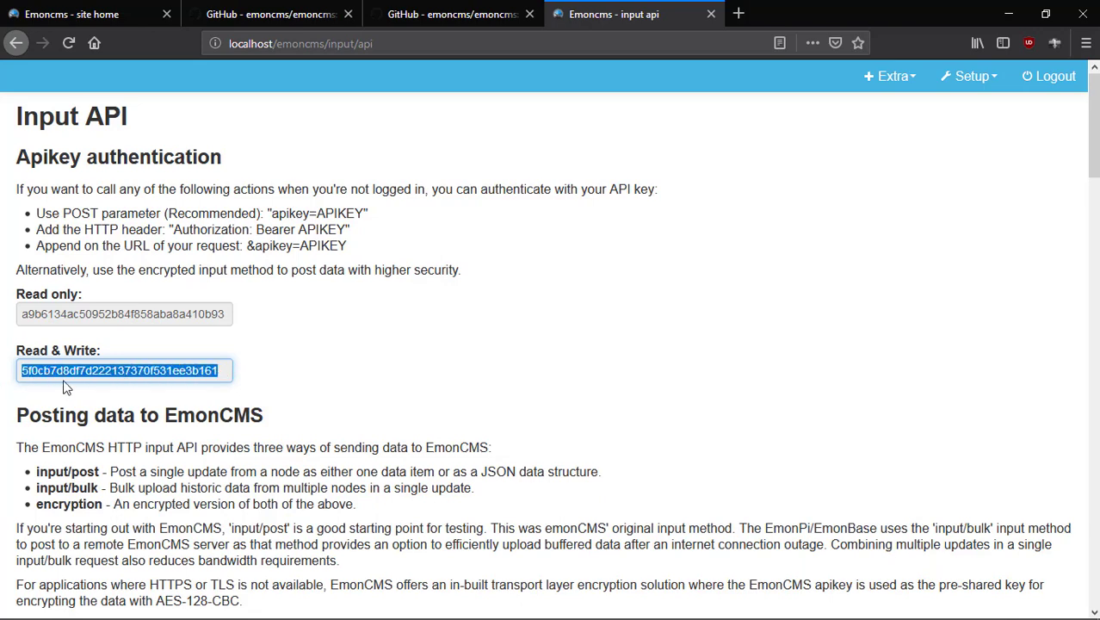
Copy the Read & Write API key and paste it over the first request line's old apikey.
right_click(61, 378)
left_click(112, 426)
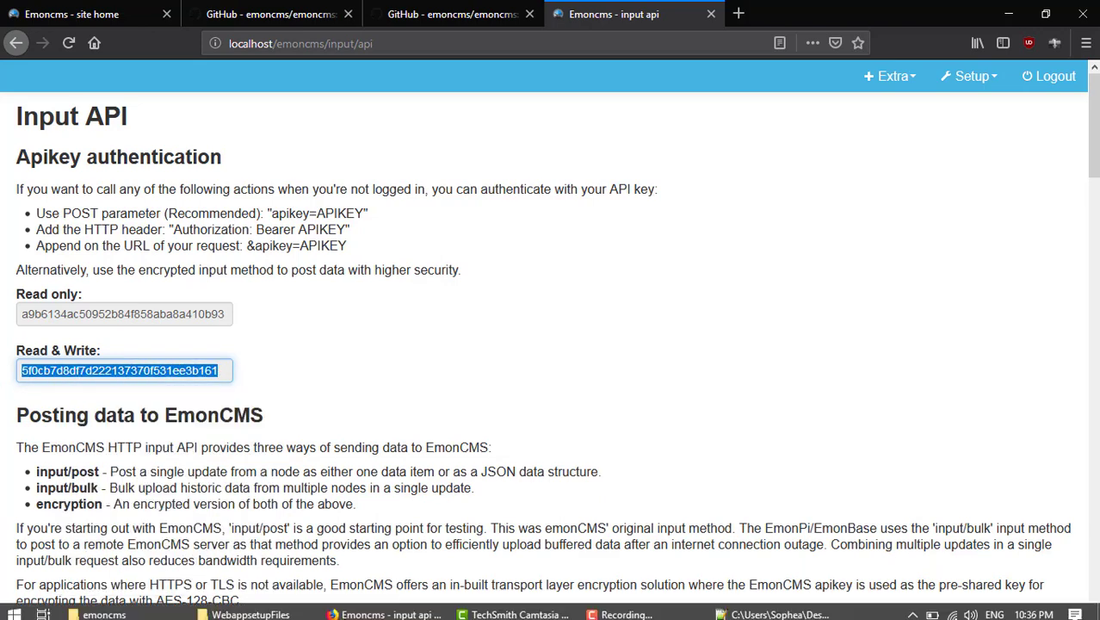
left_click(723, 608)
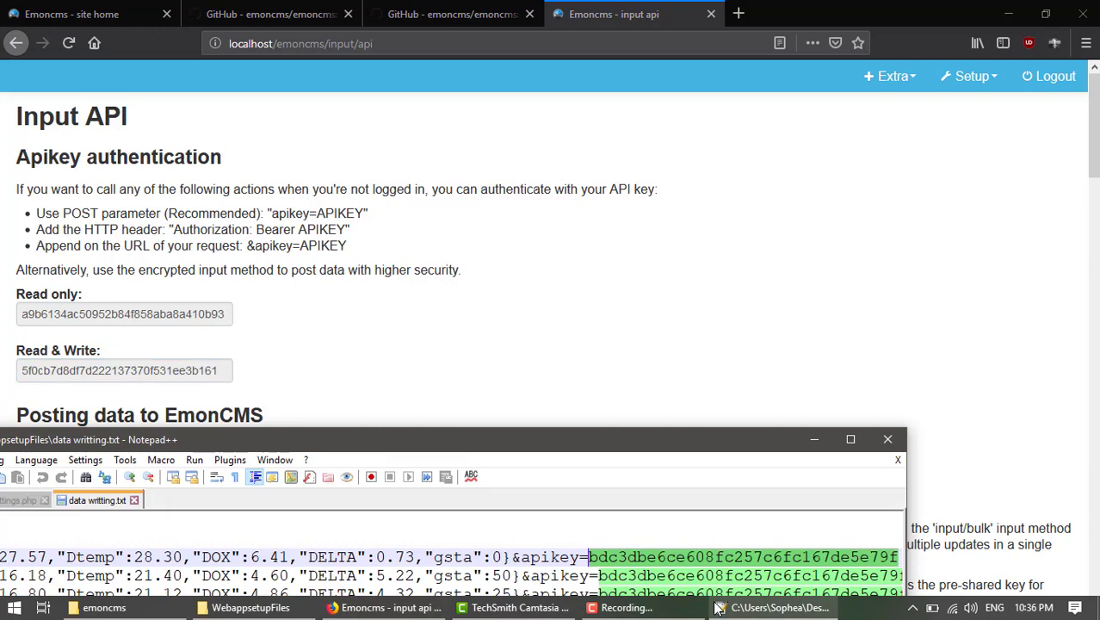
left_click_drag(720, 439, 794, 164)
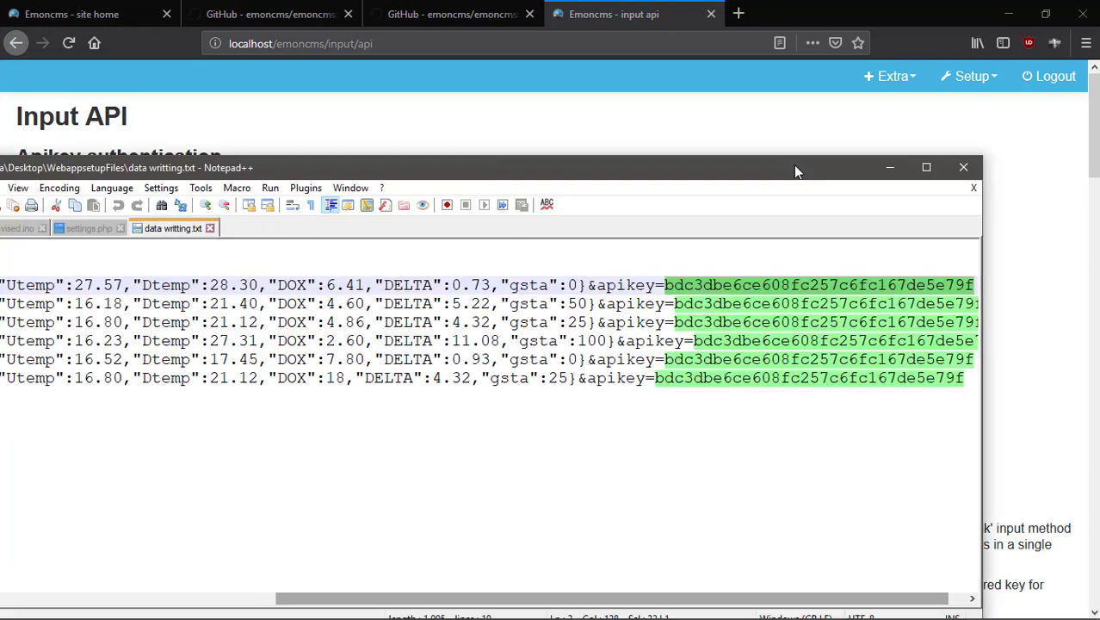
left_click(770, 306)
left_click_drag(542, 599, 560, 600)
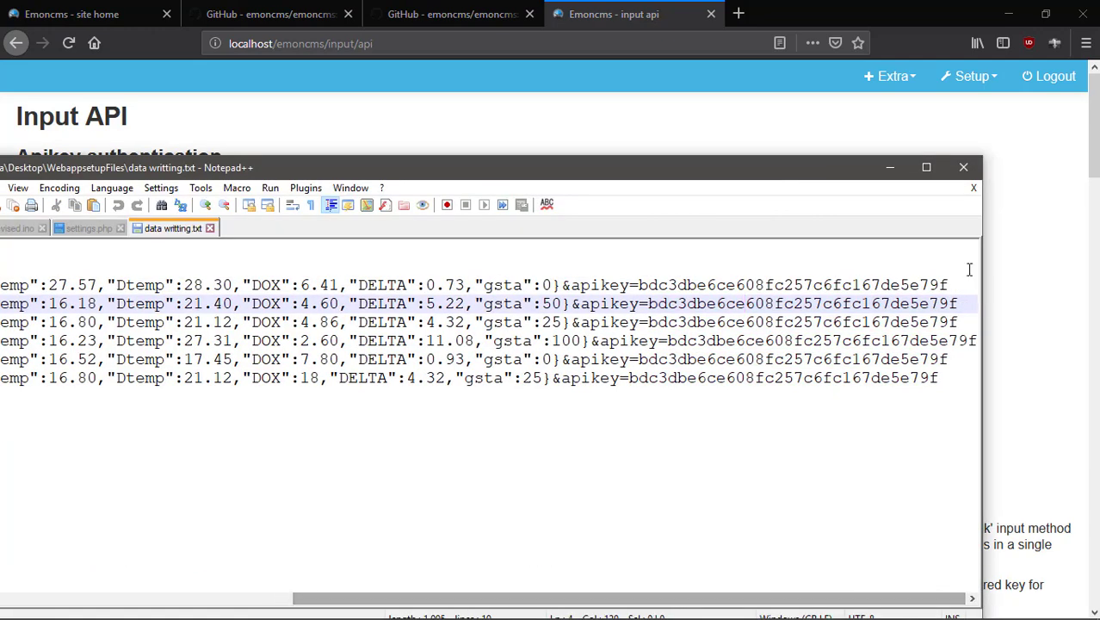
left_click_drag(638, 285, 1013, 290)
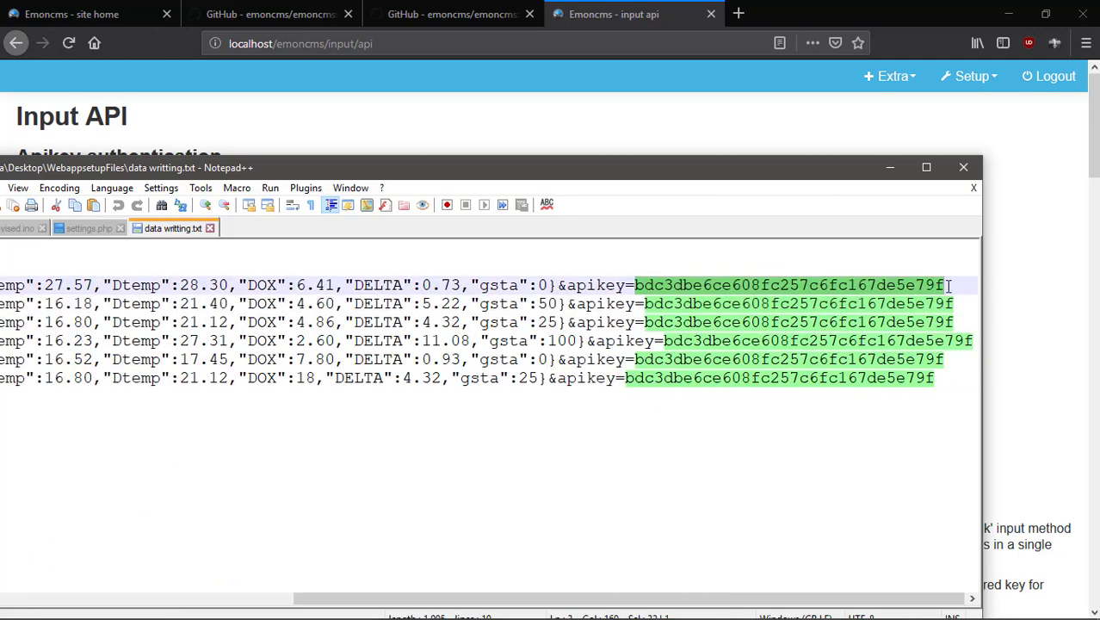
key("ctrl+v")
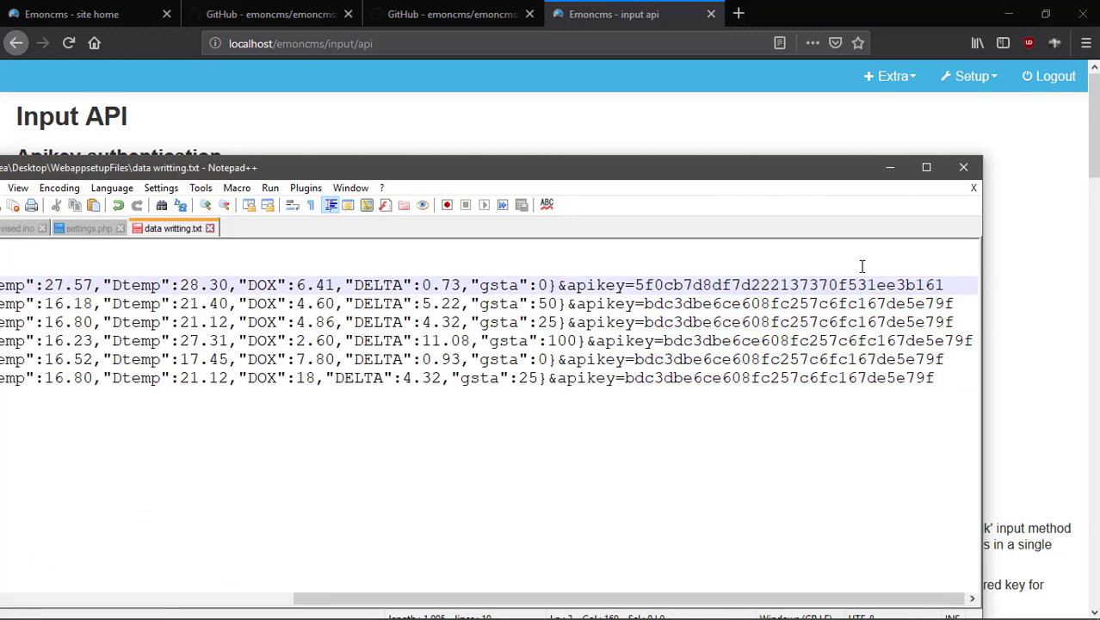
Replace the old apikey on lines 2 through 6 with the Read & Write key.
mouse_move(644, 303)
left_mouse_down()
mouse_move(954, 303)
mouse_move(644, 303)
left_mouse_up()
left_click(957, 303)
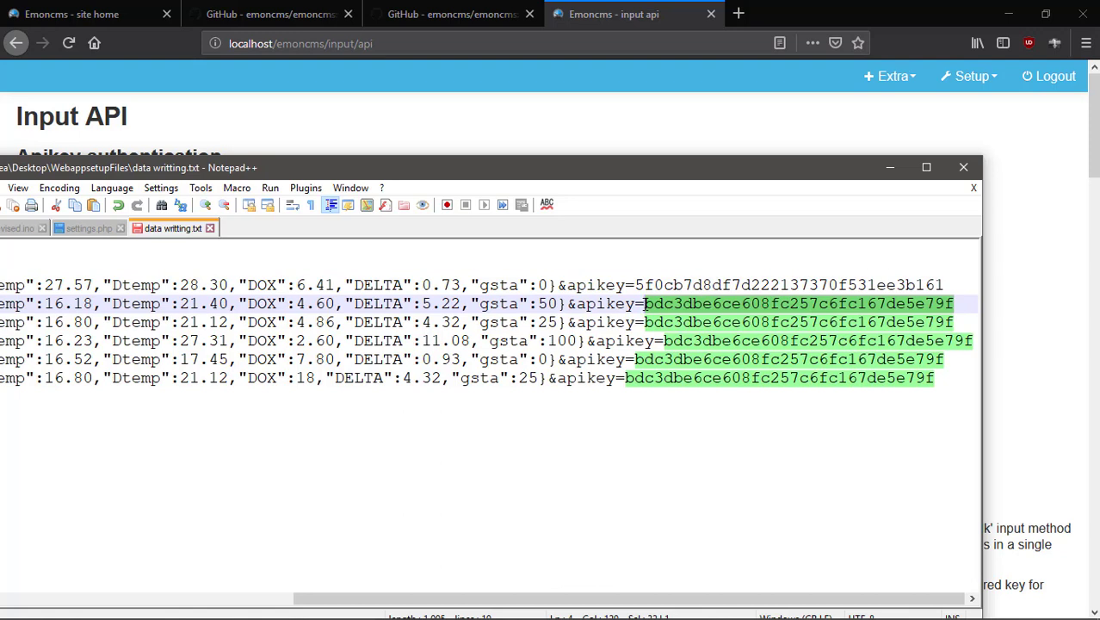
key("ctrl+v")
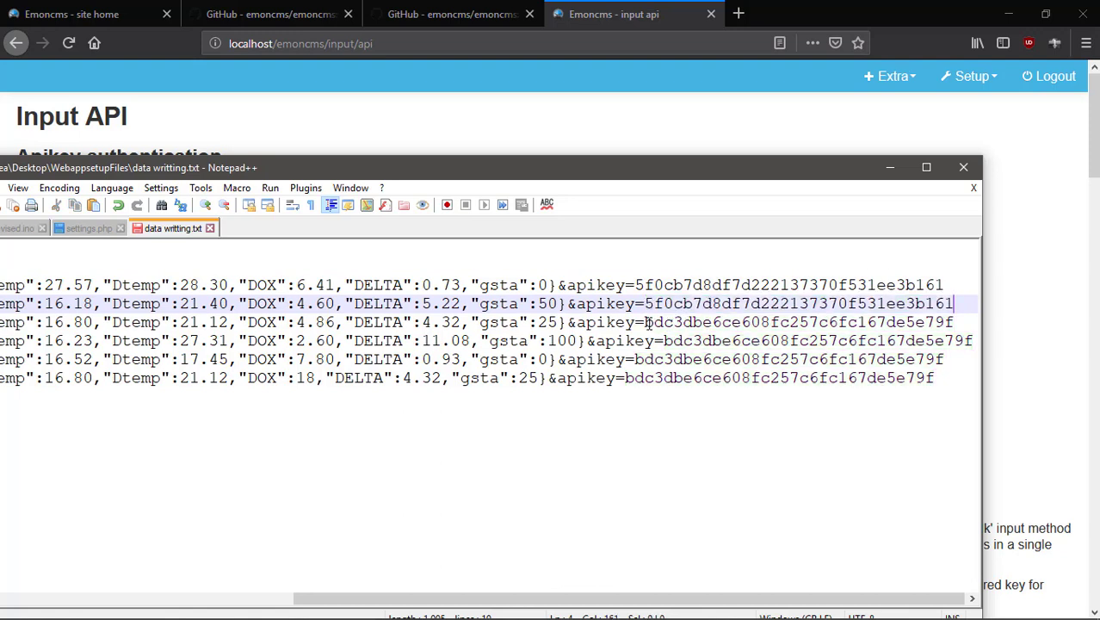
left_click_drag(645, 322, 956, 323)
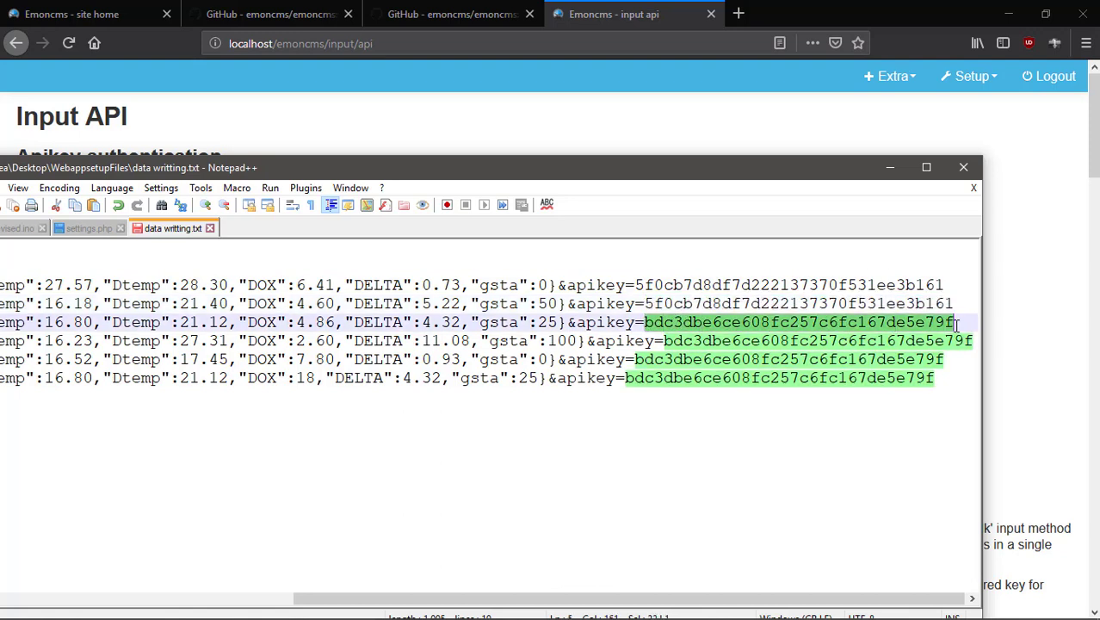
key("ctrl+v")
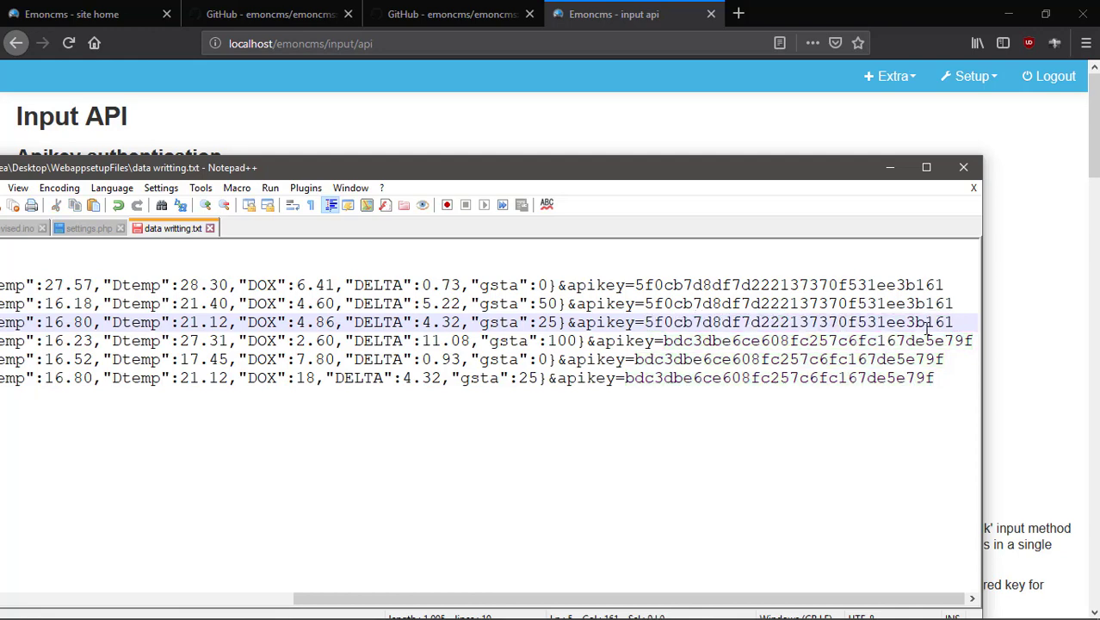
left_click_drag(666, 341, 972, 345)
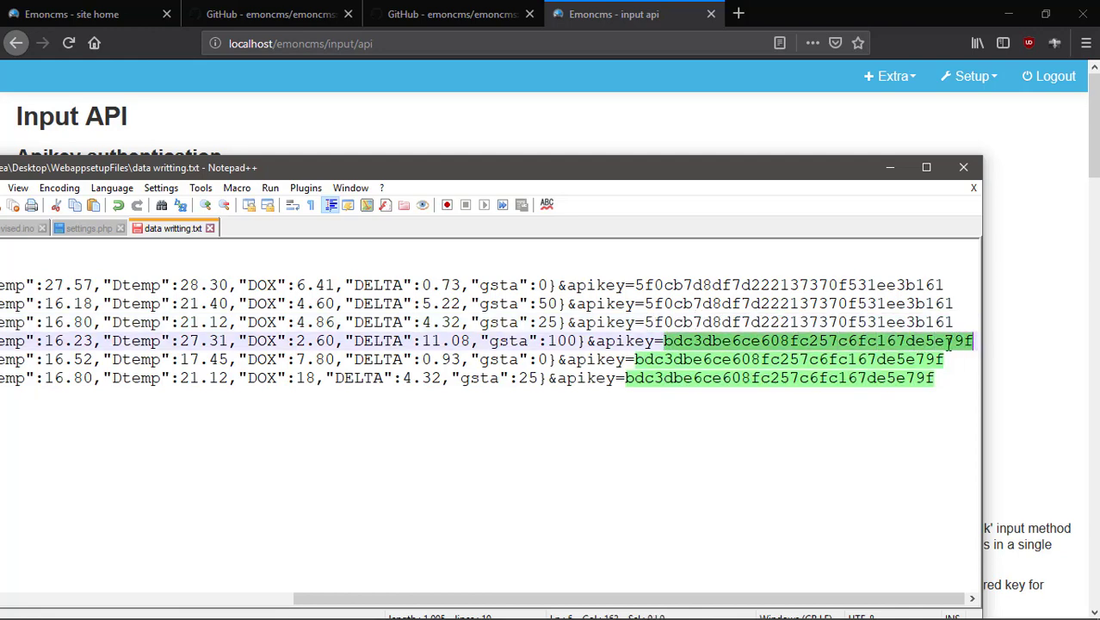
key("ctrl+v")
left_click_drag(635, 361, 954, 365)
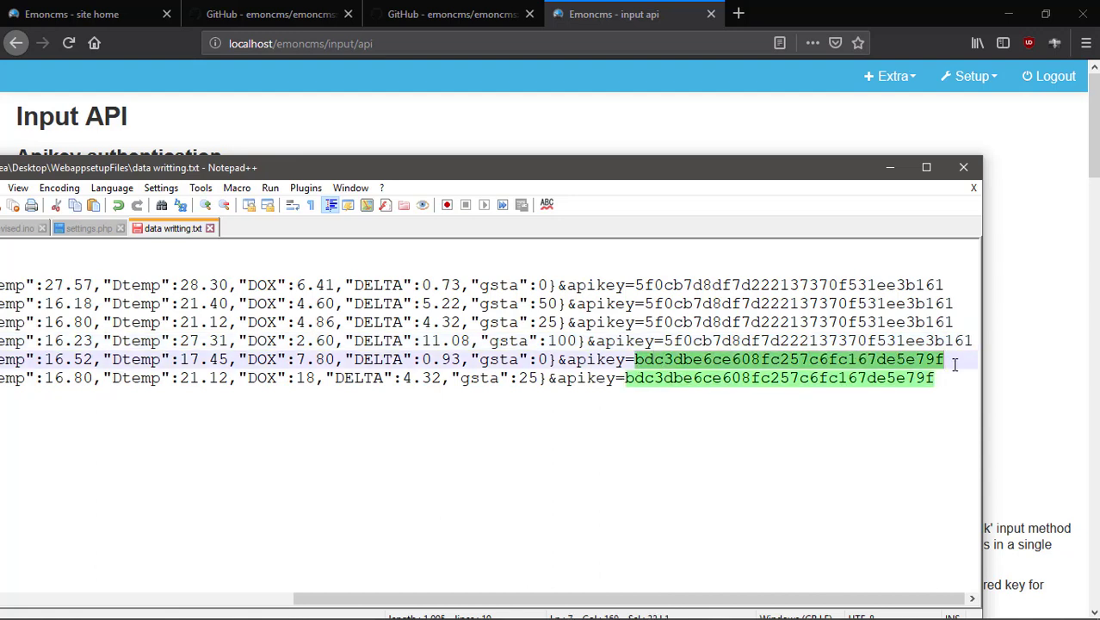
key("ctrl+v")
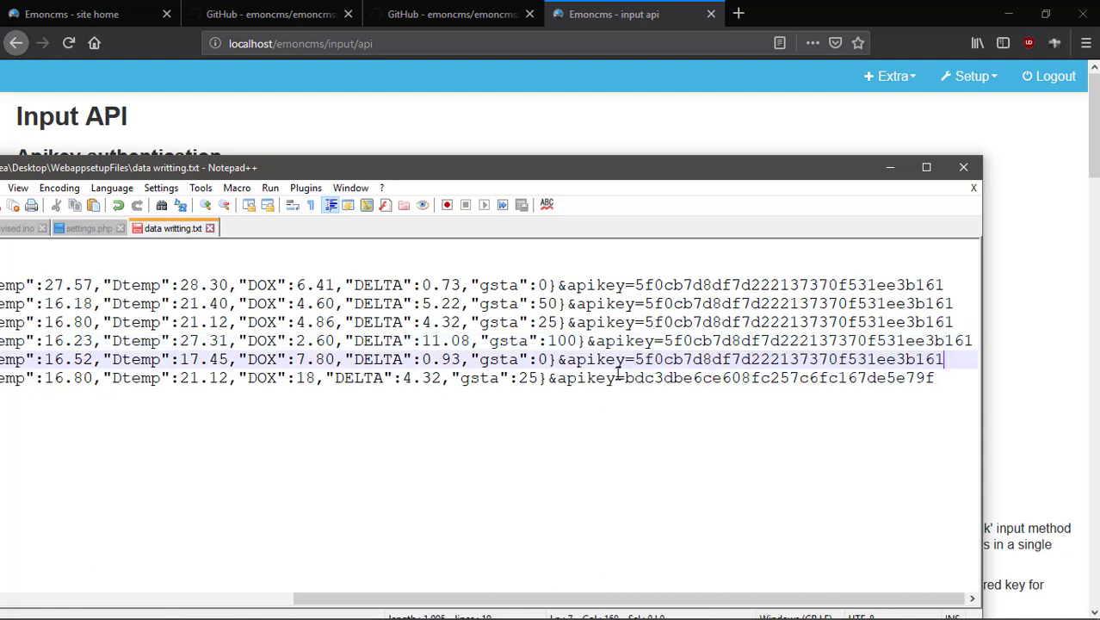
left_click_drag(626, 377, 934, 378)
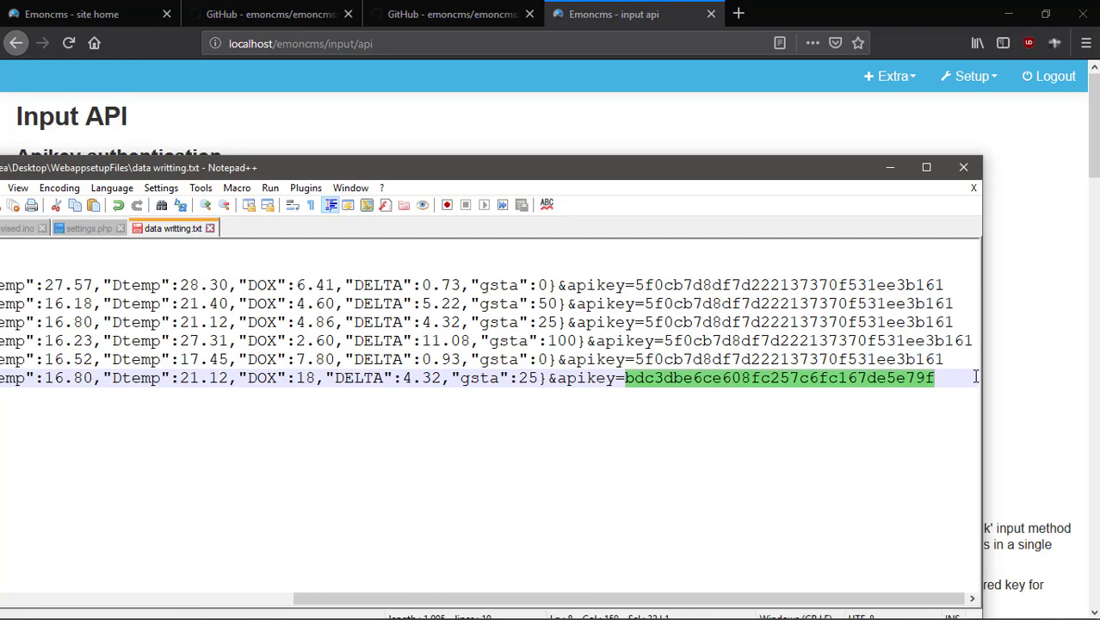
key("ctrl+v")
left_click(741, 488)
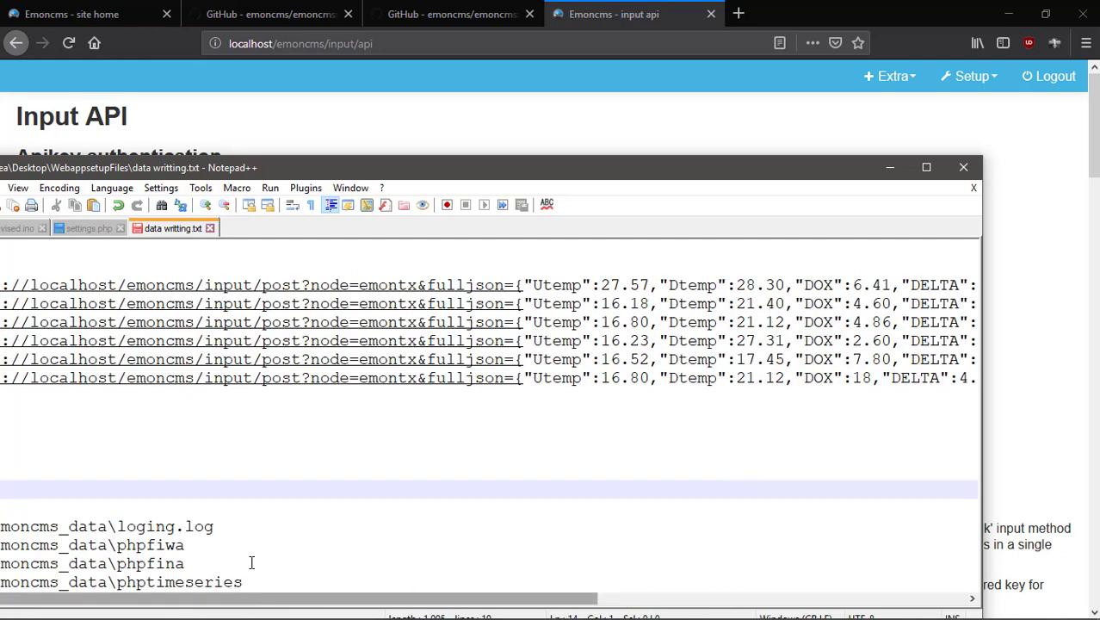
Widen and reposition the data writting.txt editor to show full request lines and line numbers.
left_click_drag(394, 174, 513, 160)
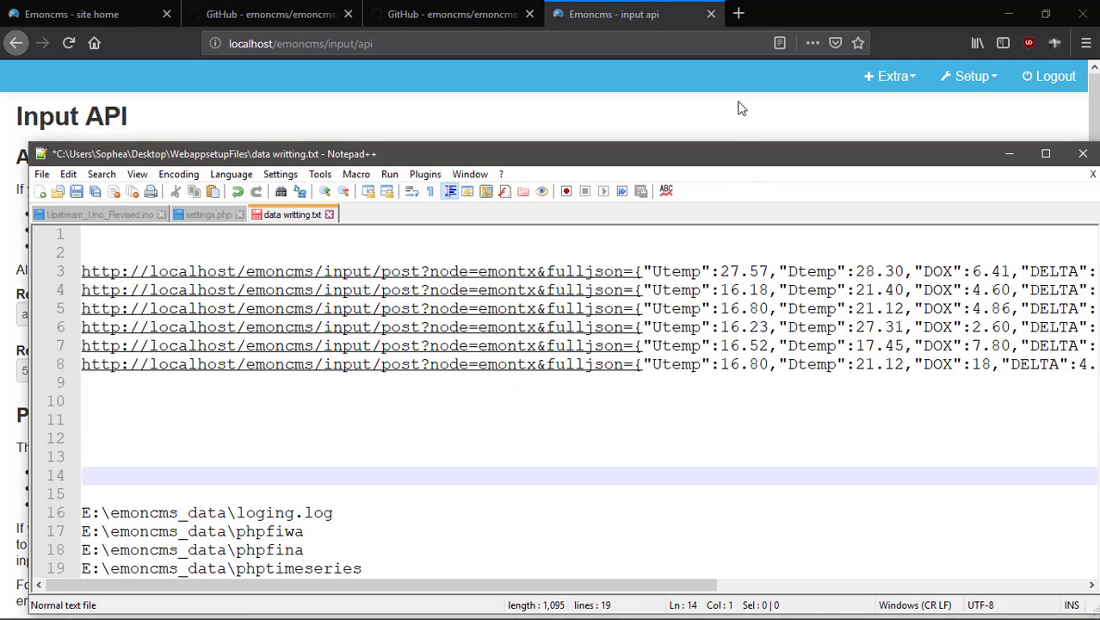
left_click_drag(748, 160, 618, 141)
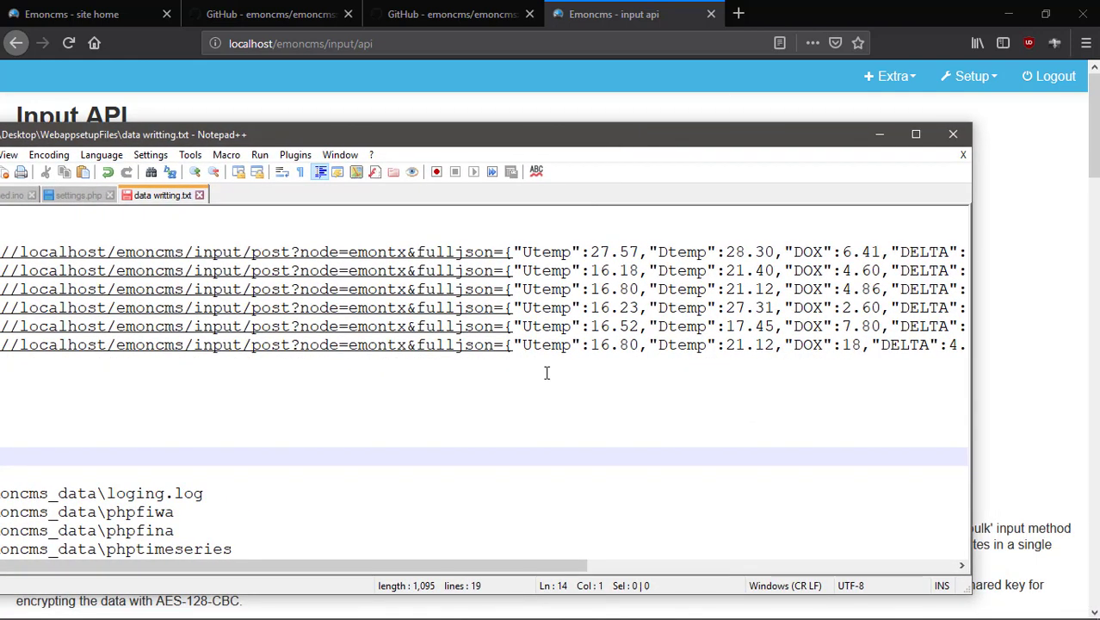
left_click_drag(977, 398, 1095, 388)
triple_click(567, 251)
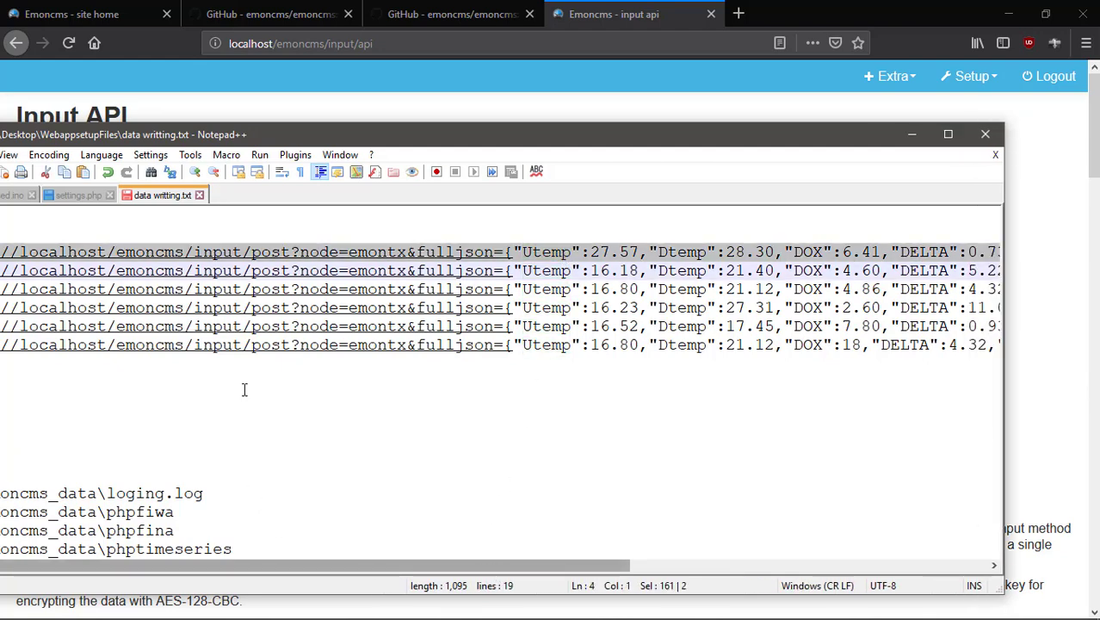
left_click_drag(320, 132, 423, 167)
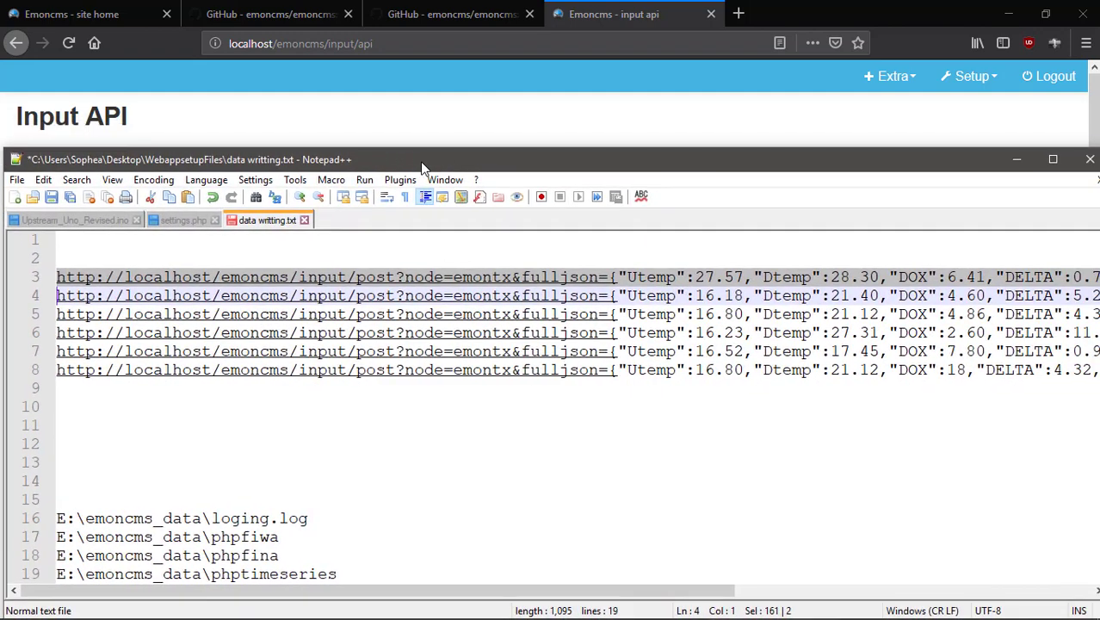
left_click(361, 284)
left_click(612, 426)
left_click(815, 276)
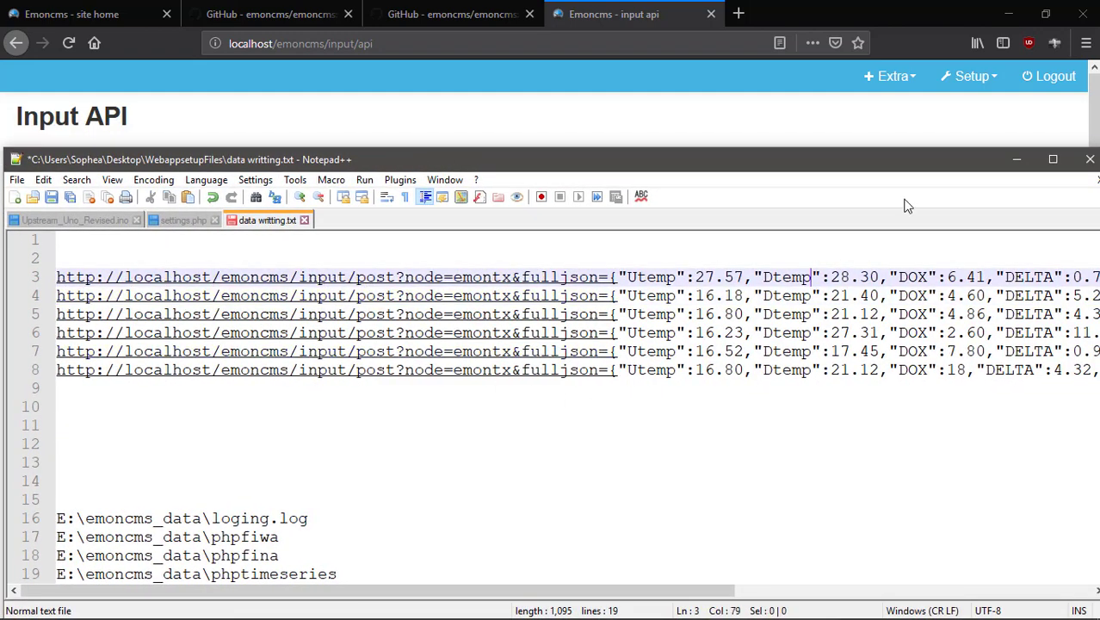
left_click_drag(923, 165, 979, 151)
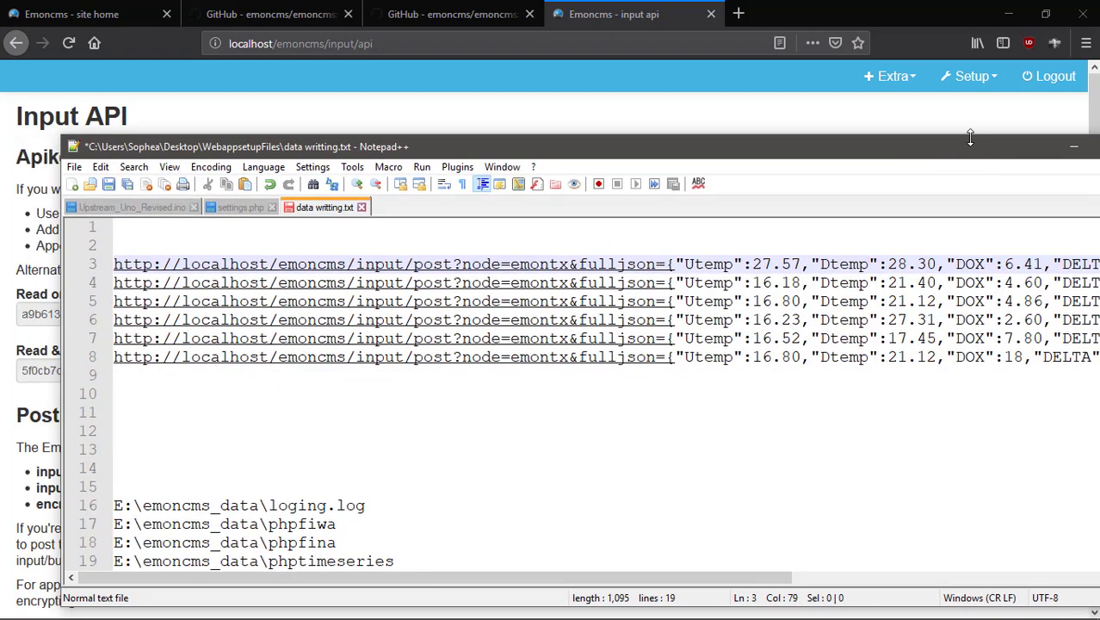
Save data writting.txt with Ctrl+S and close Notepad++.
key("ctrl+s")
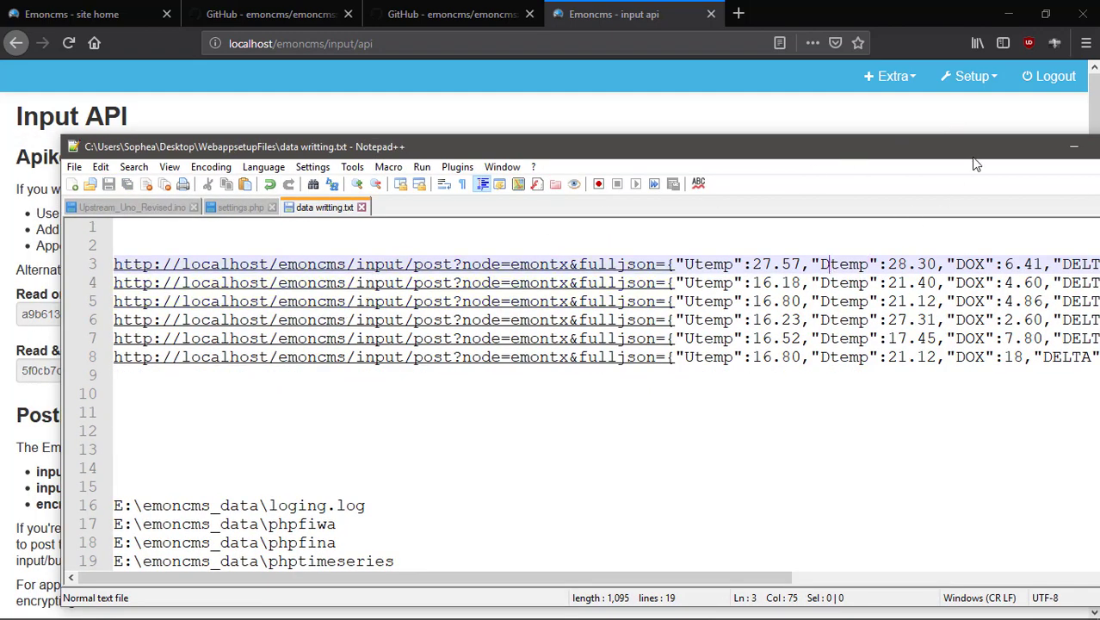
left_click_drag(971, 154, 482, 249)
left_click(658, 242)
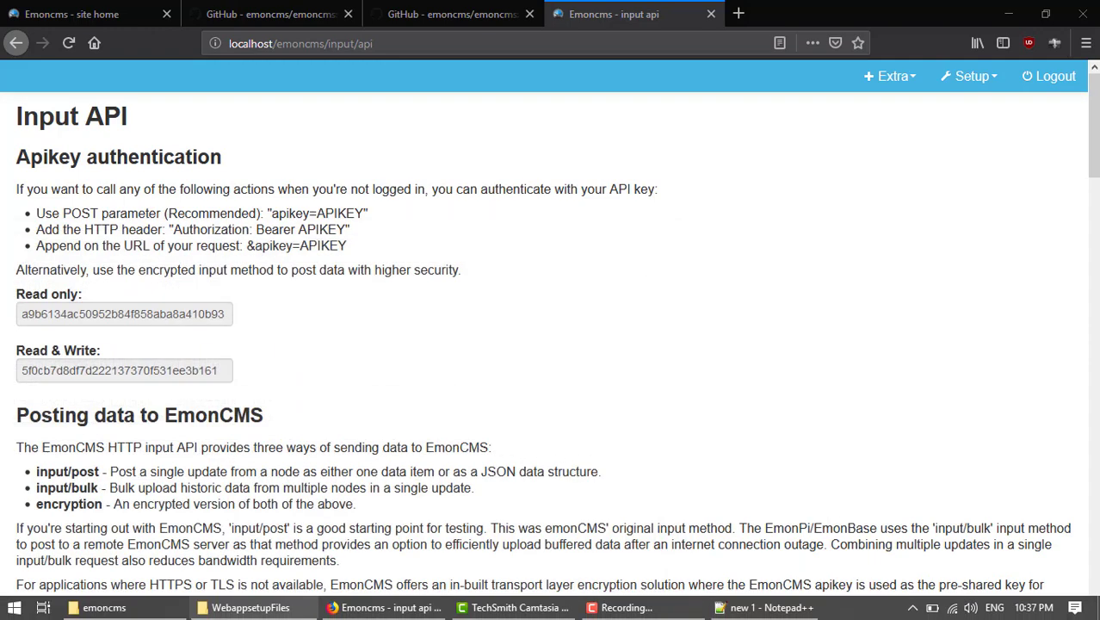
Open data writting.txt in Notepad and copy the first emontx request URL.
left_click(104, 608)
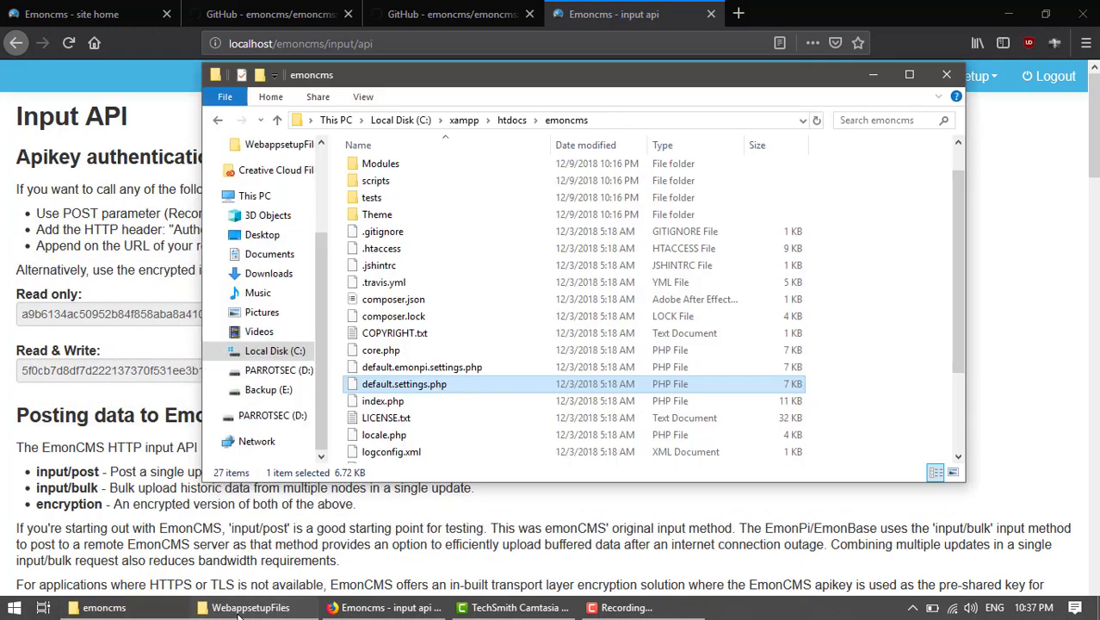
left_click(245, 608)
double_click(484, 246)
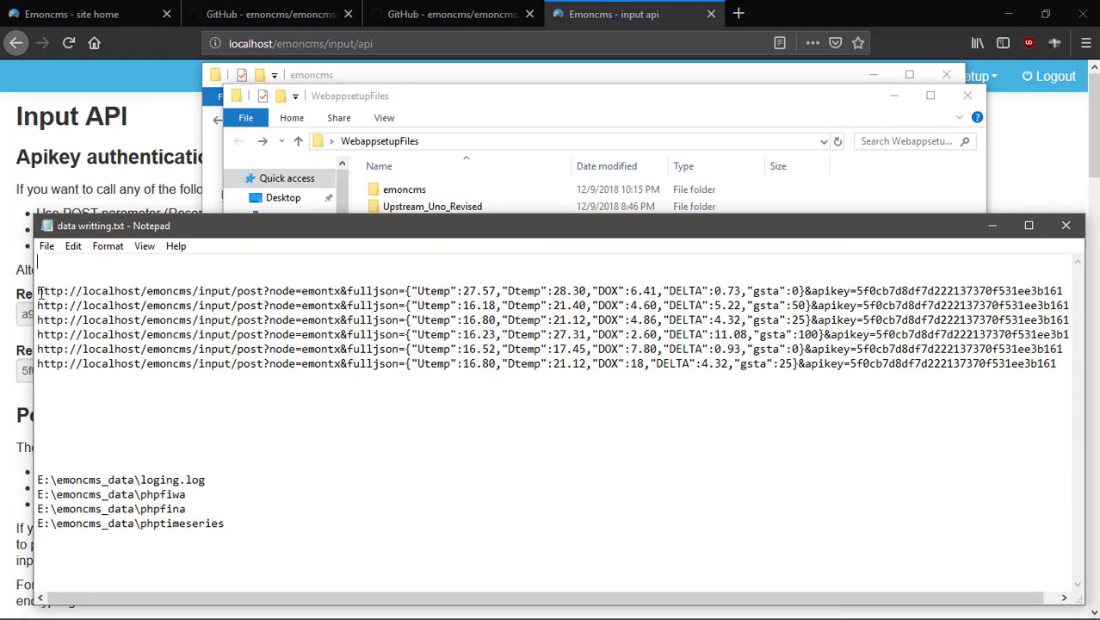
left_click_drag(37, 290, 1063, 290)
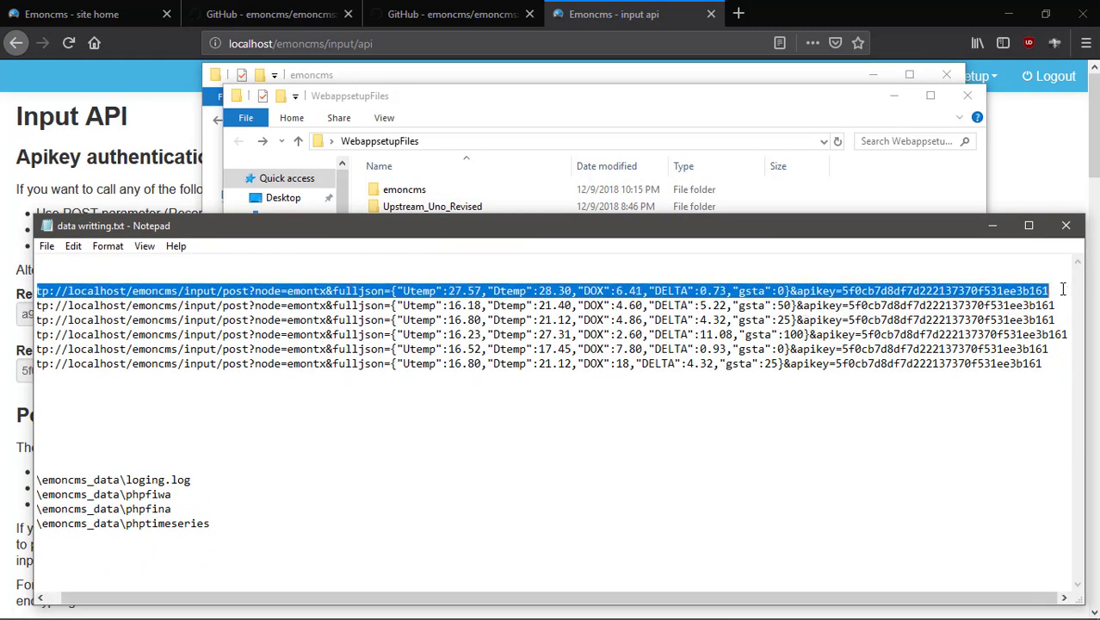
right_click(953, 295)
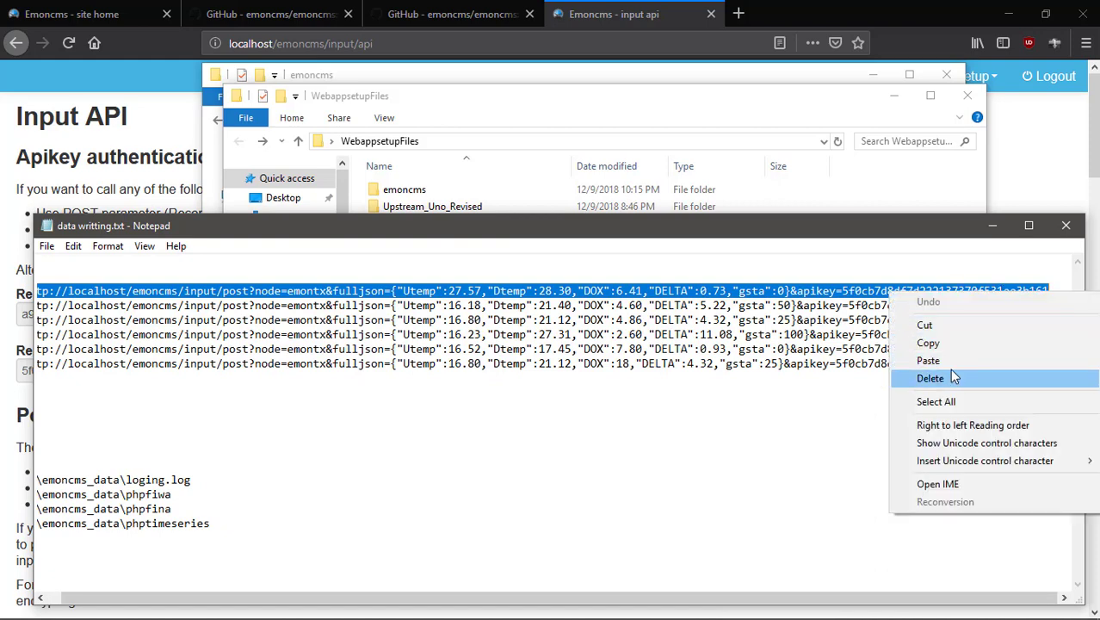
left_click(938, 341)
left_click(907, 403)
left_click(991, 226)
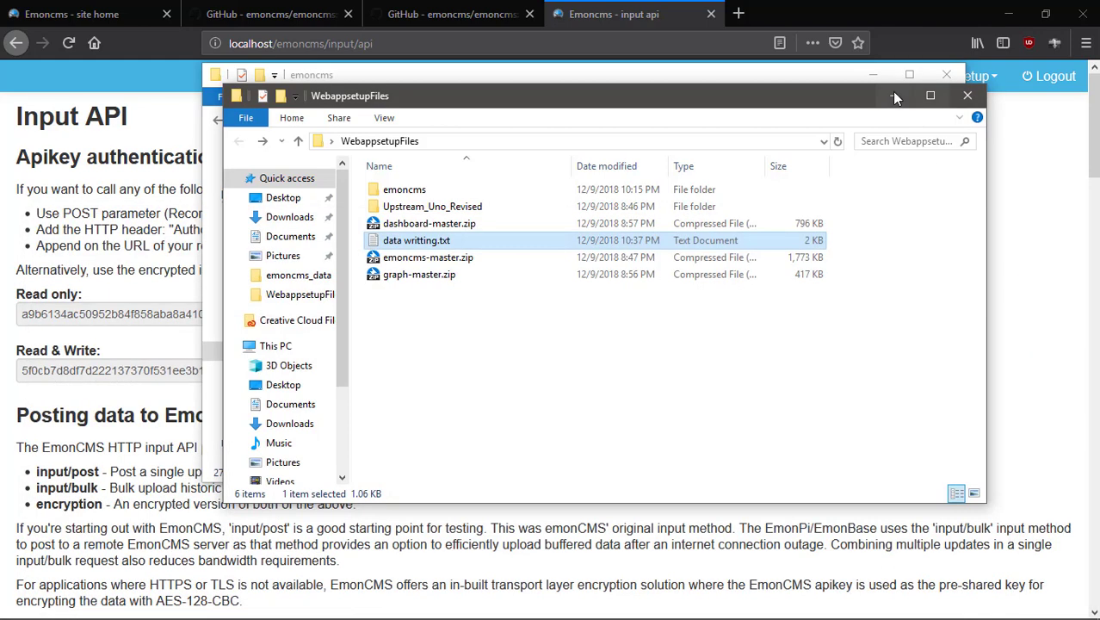
Close the folder windows and load the copied URL in a new Firefox tab with Paste & Go.
left_click(893, 96)
left_click(946, 74)
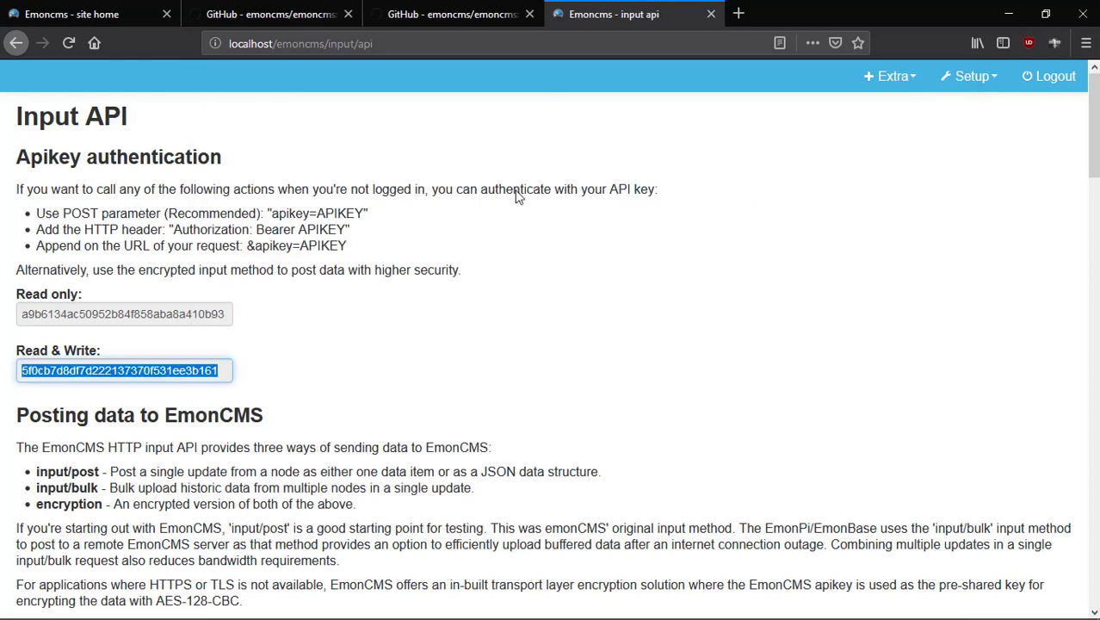
left_click(684, 143)
left_click(740, 13)
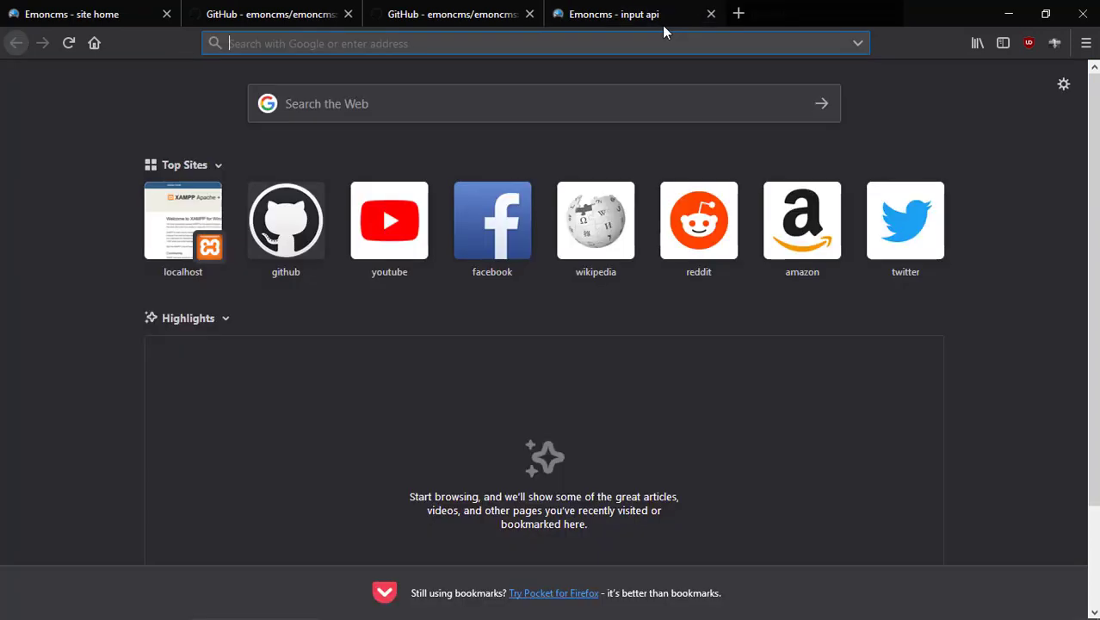
right_click(635, 44)
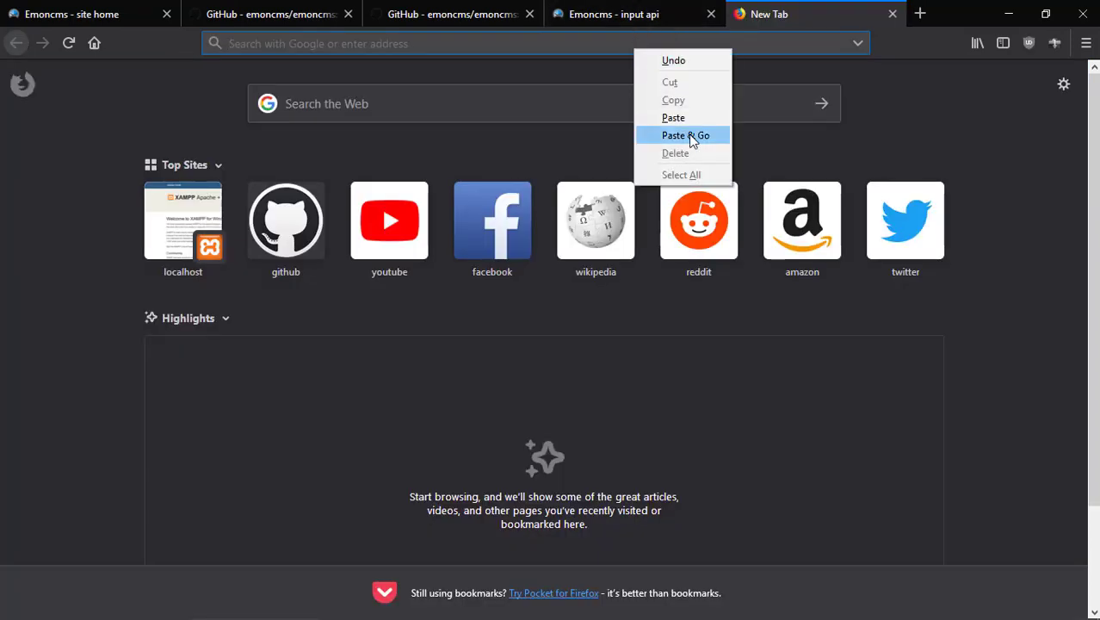
left_click(685, 135)
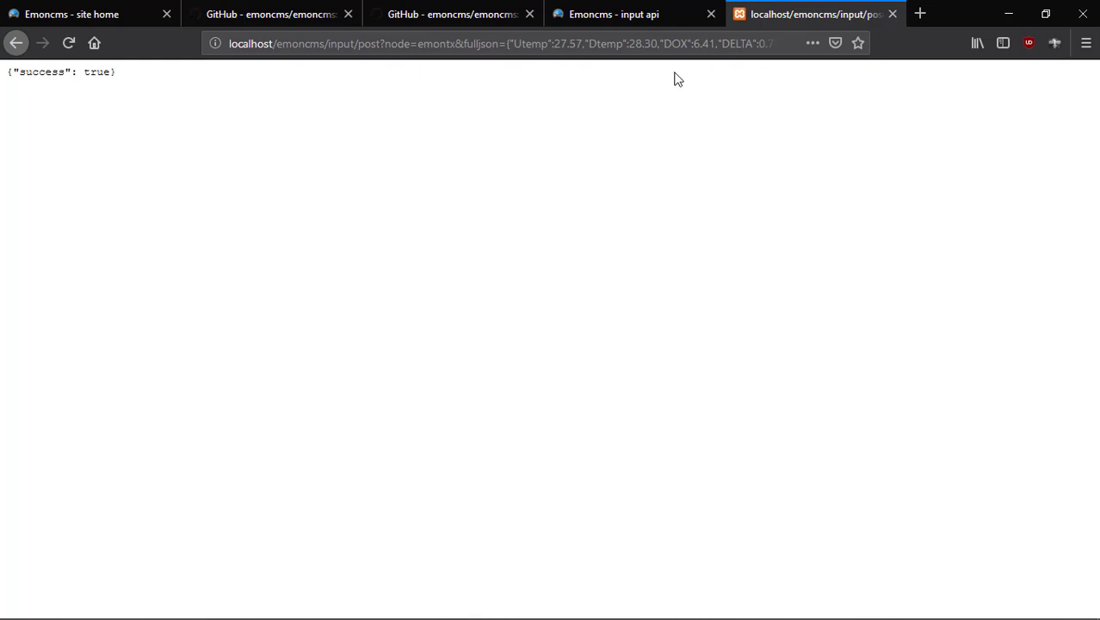
Reload the Input API page and open the Inputs page from the setup menu.
left_click(654, 19)
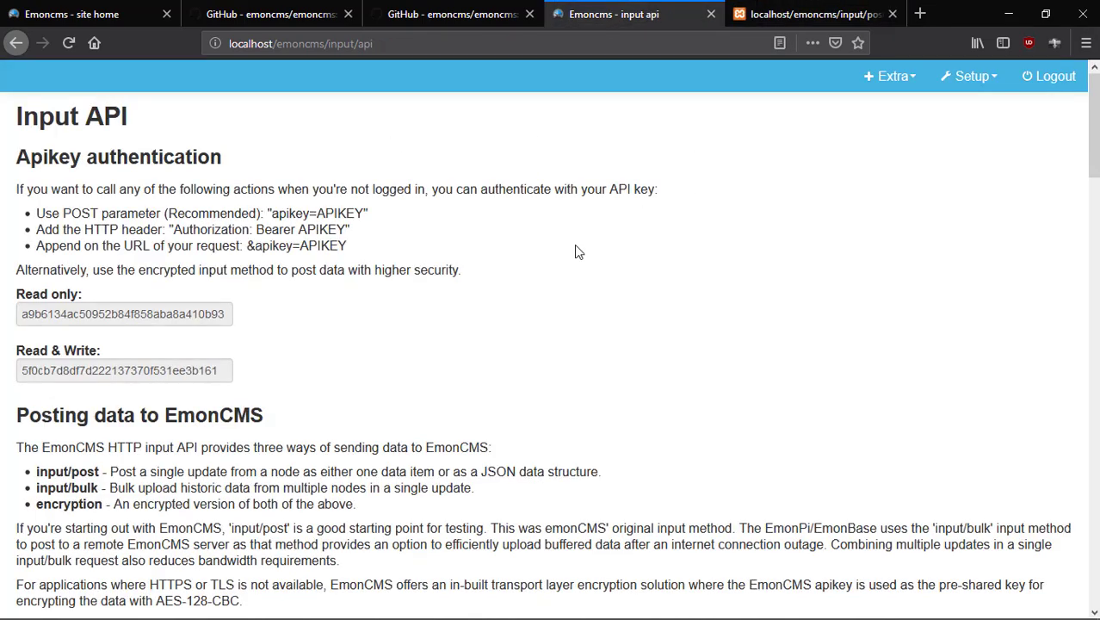
left_click(69, 44)
left_click(956, 77)
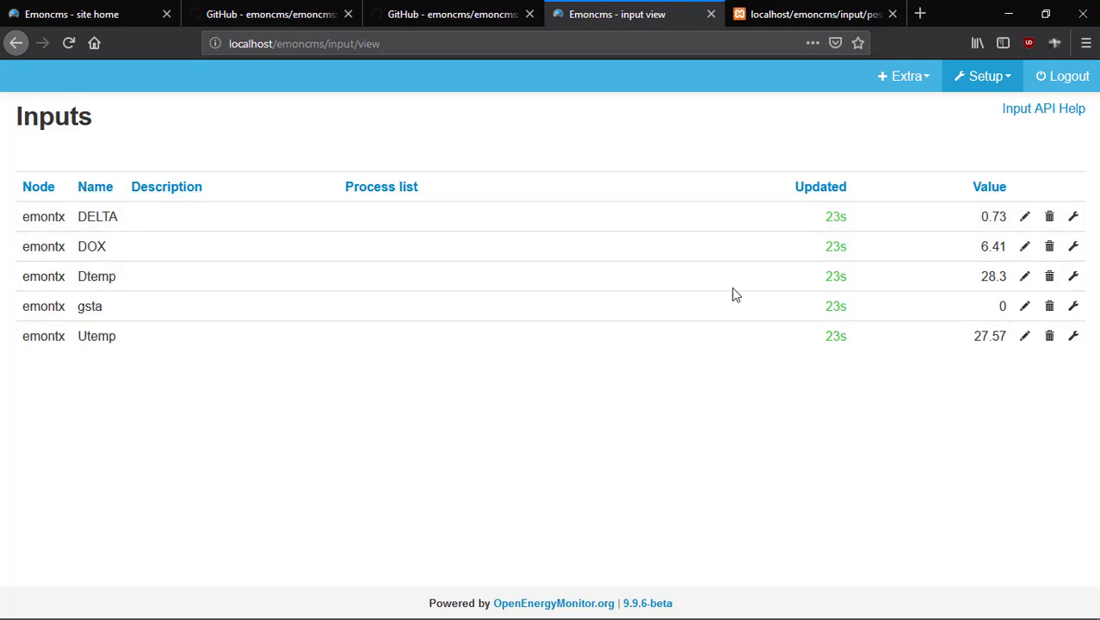
mouse_move(534, 616)
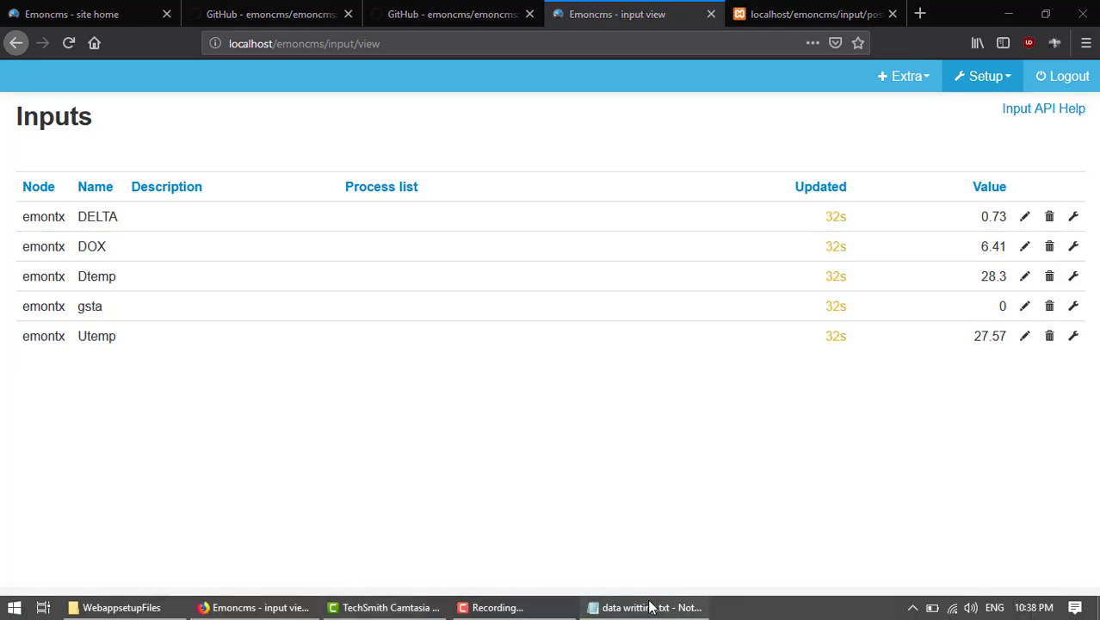
Copy the last data URL line from Notepad, load it in the posting tab, and return to Inputs.
left_click(649, 608)
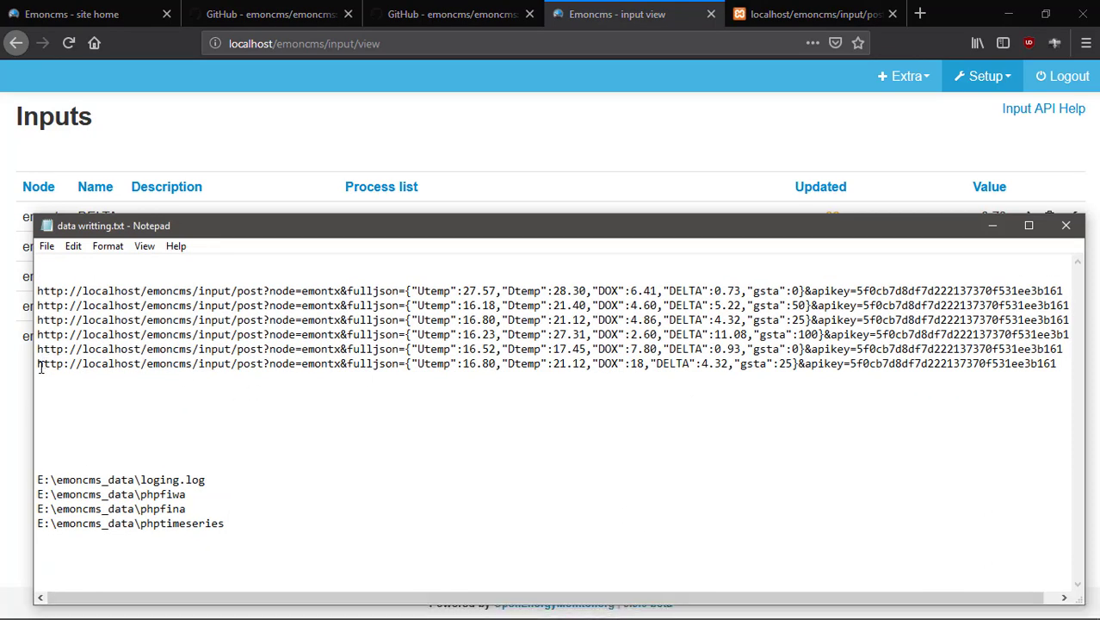
left_click_drag(40, 369, 1063, 386)
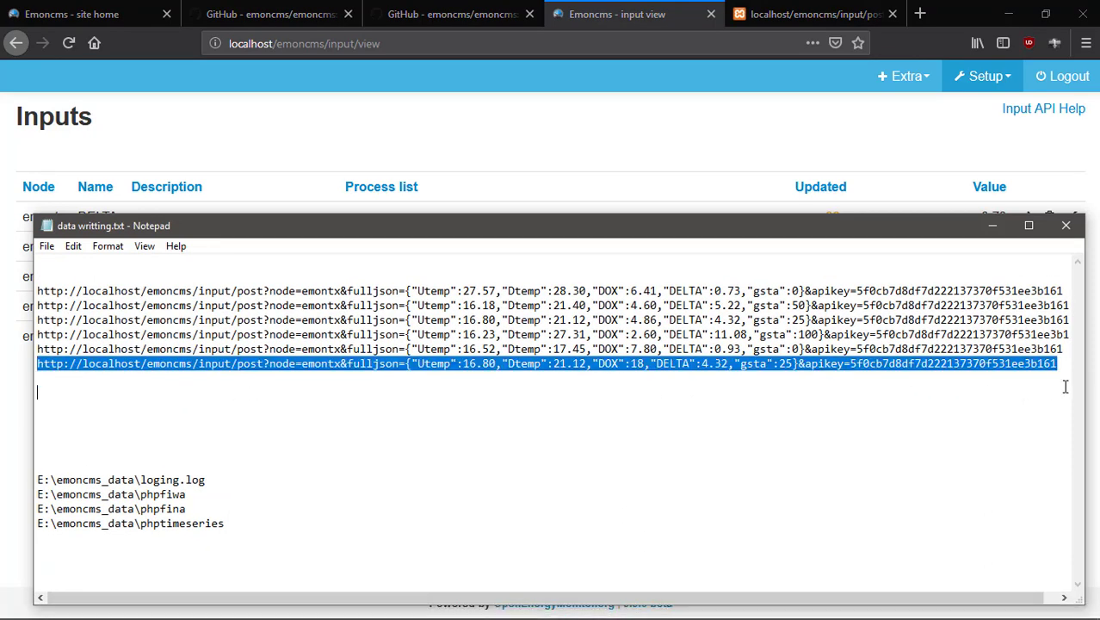
right_click(889, 363)
left_click(929, 415)
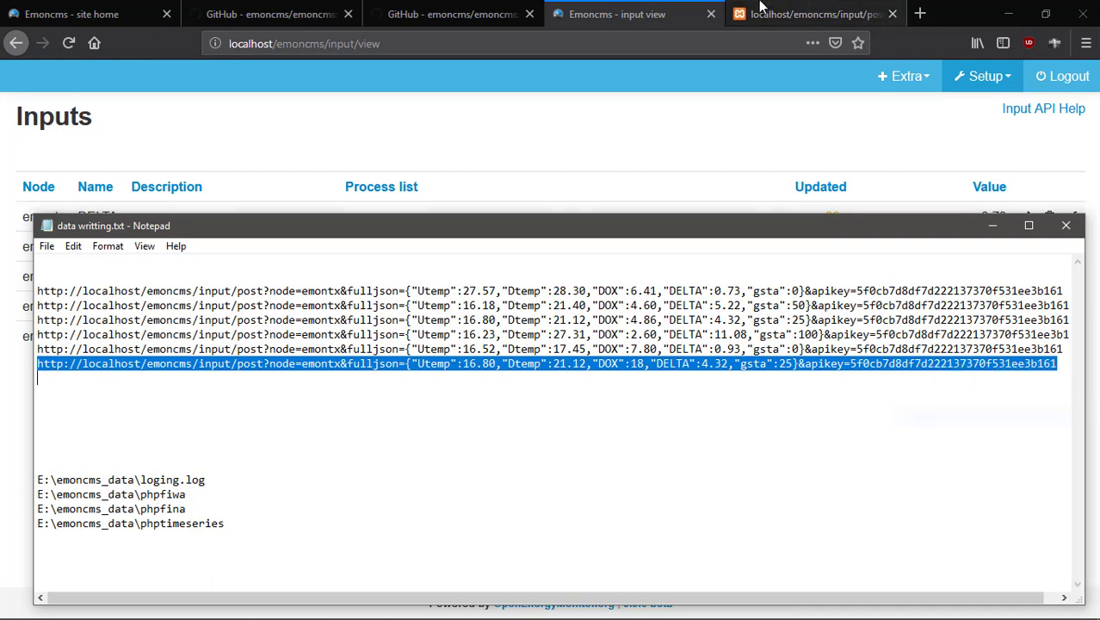
left_click(673, 29)
left_click(809, 14)
left_click(667, 43)
right_click(667, 46)
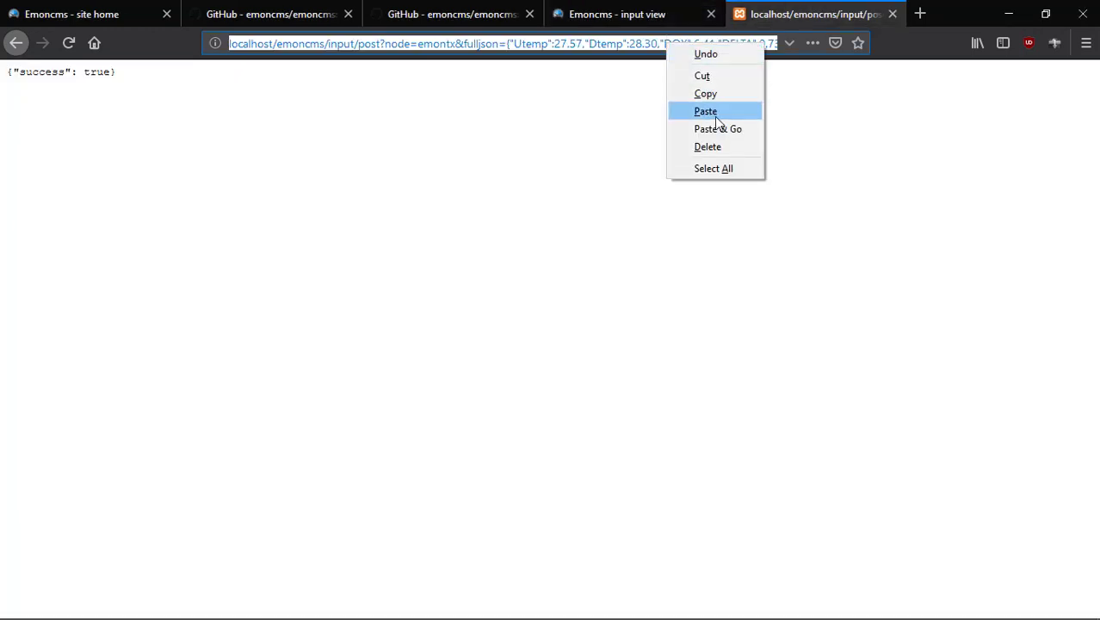
left_click(717, 128)
left_click(633, 15)
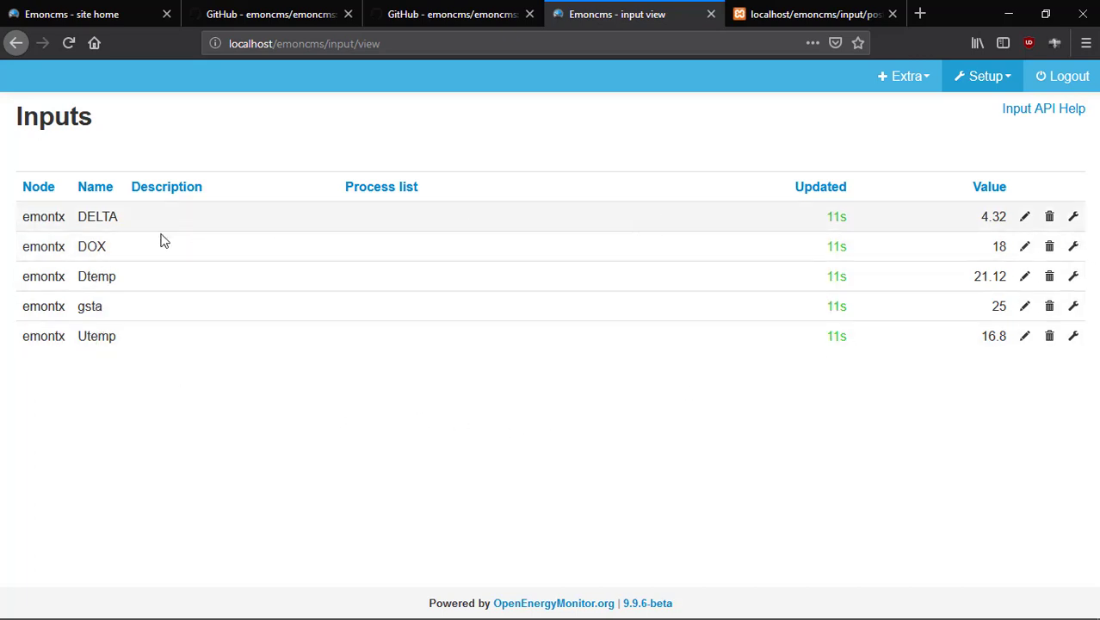
Describe the DELTA input as delta, then open and close its process list setup.
left_click(1025, 219)
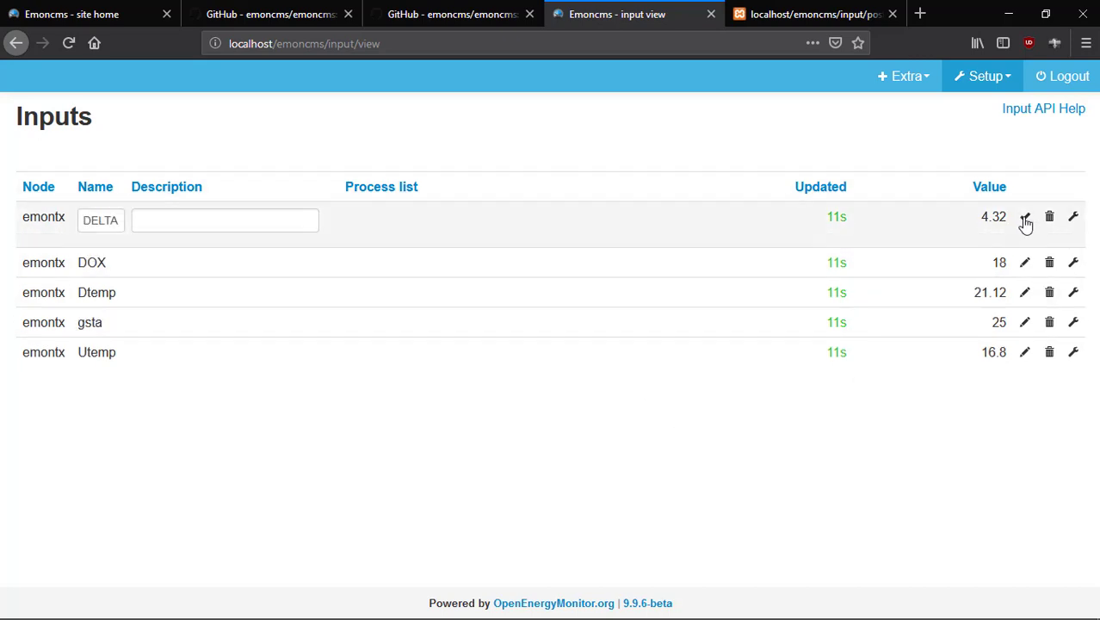
left_click(228, 225)
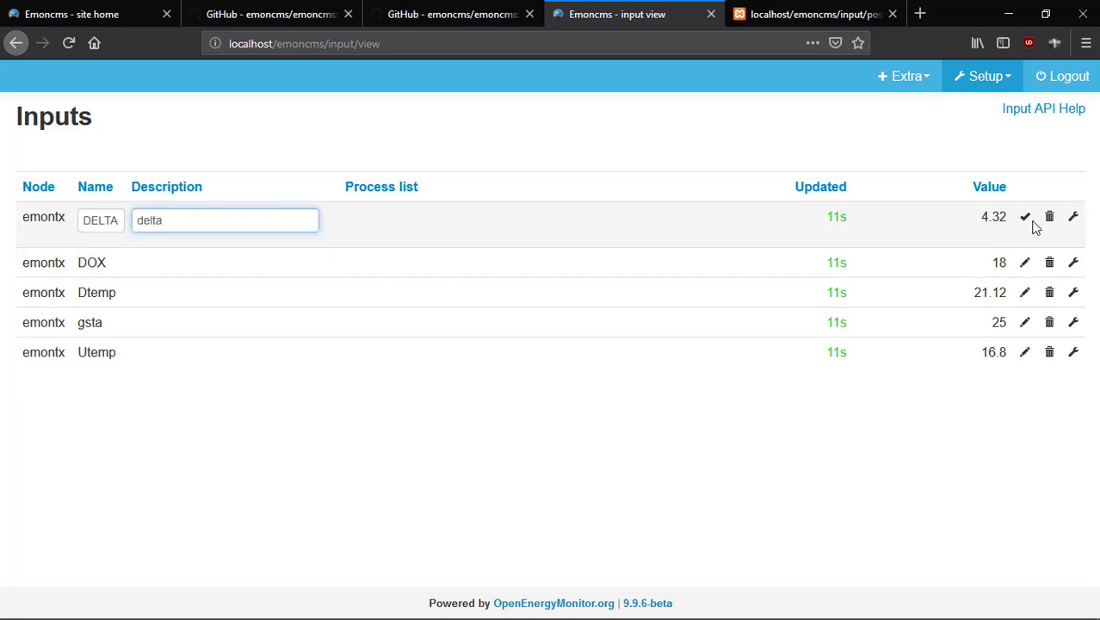
left_click(1025, 216)
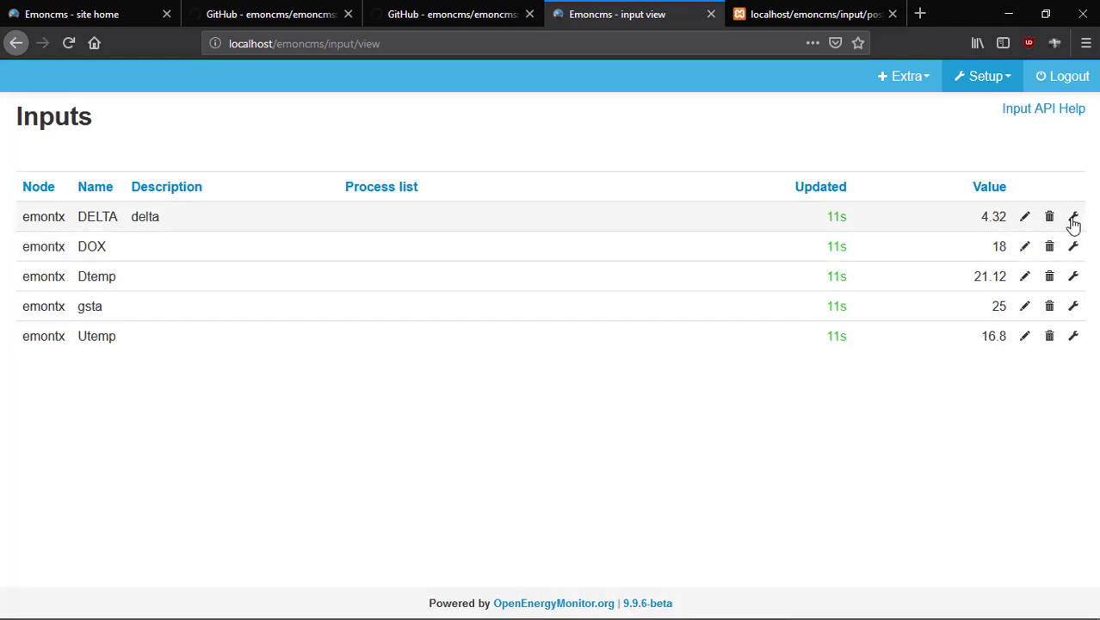
left_click(1075, 221)
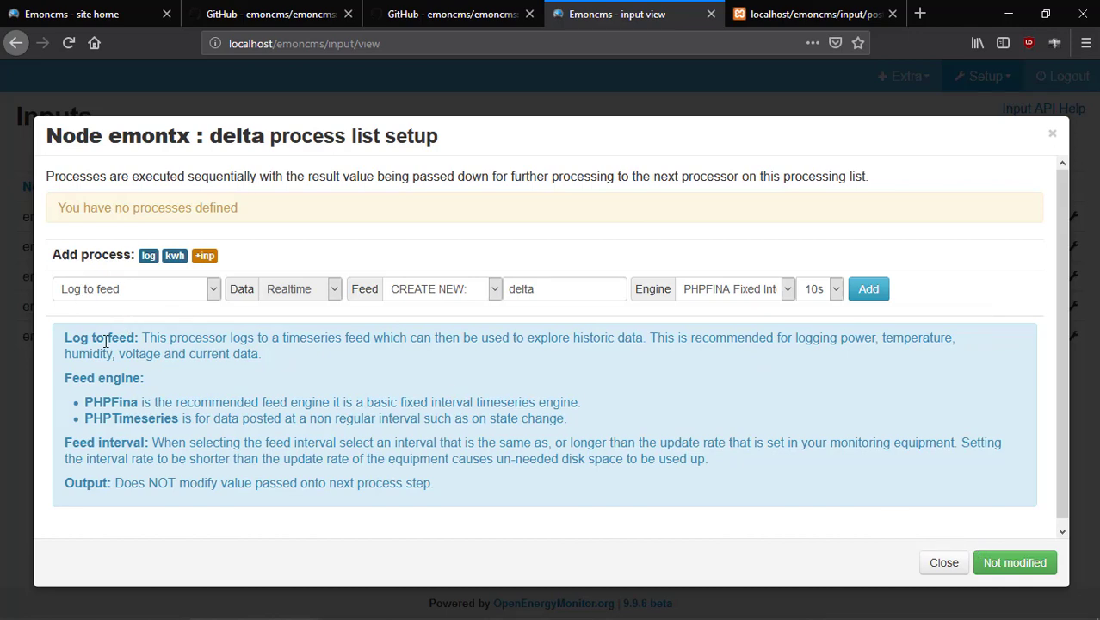
left_click(942, 563)
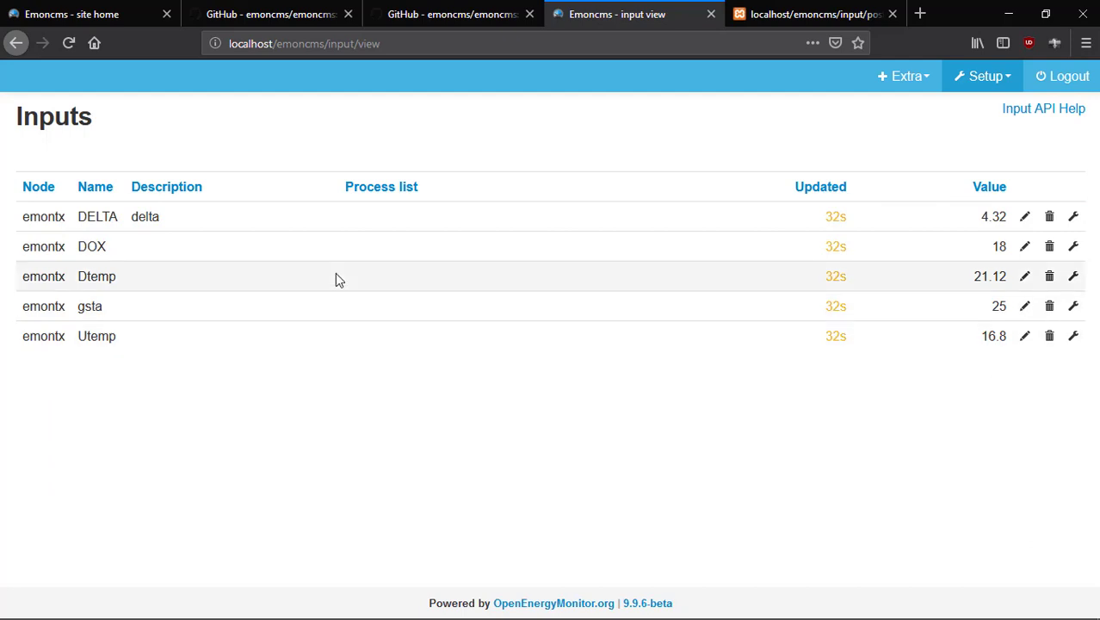
Describe the DOX input as Dissolved Oxygen and reload the inputs page.
left_click(1024, 248)
left_click(197, 249)
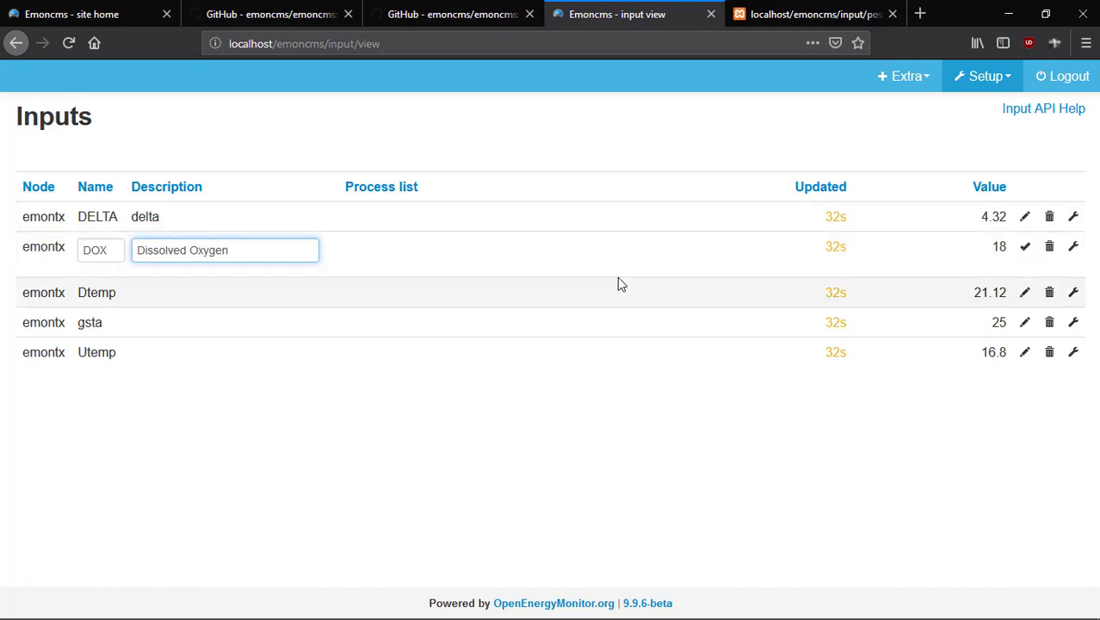
left_click(1025, 248)
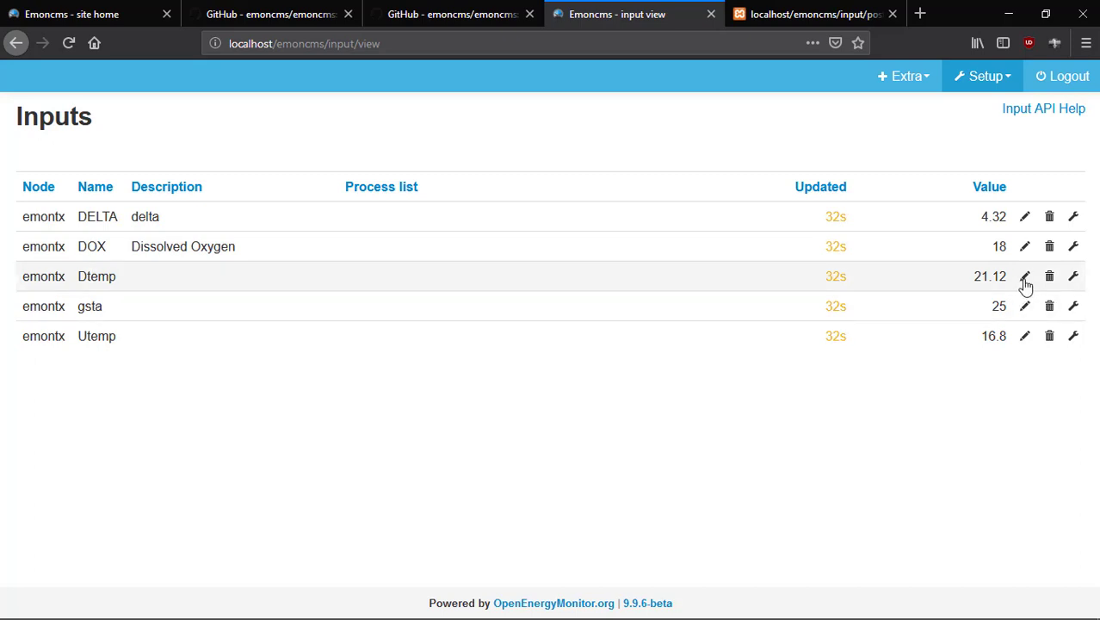
left_click(69, 43)
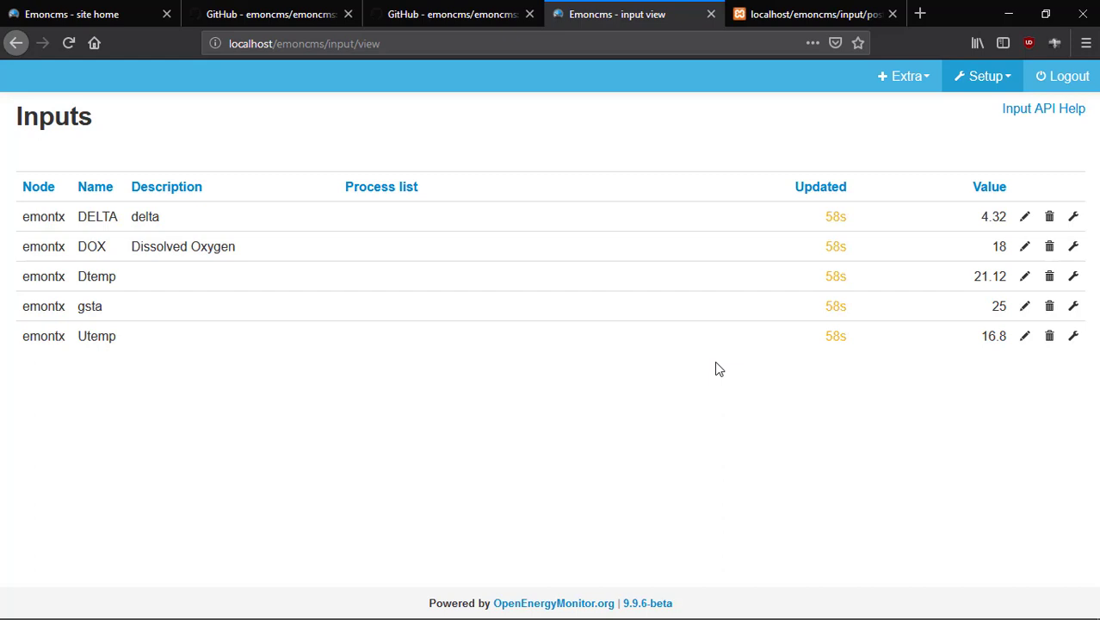
left_click(788, 17)
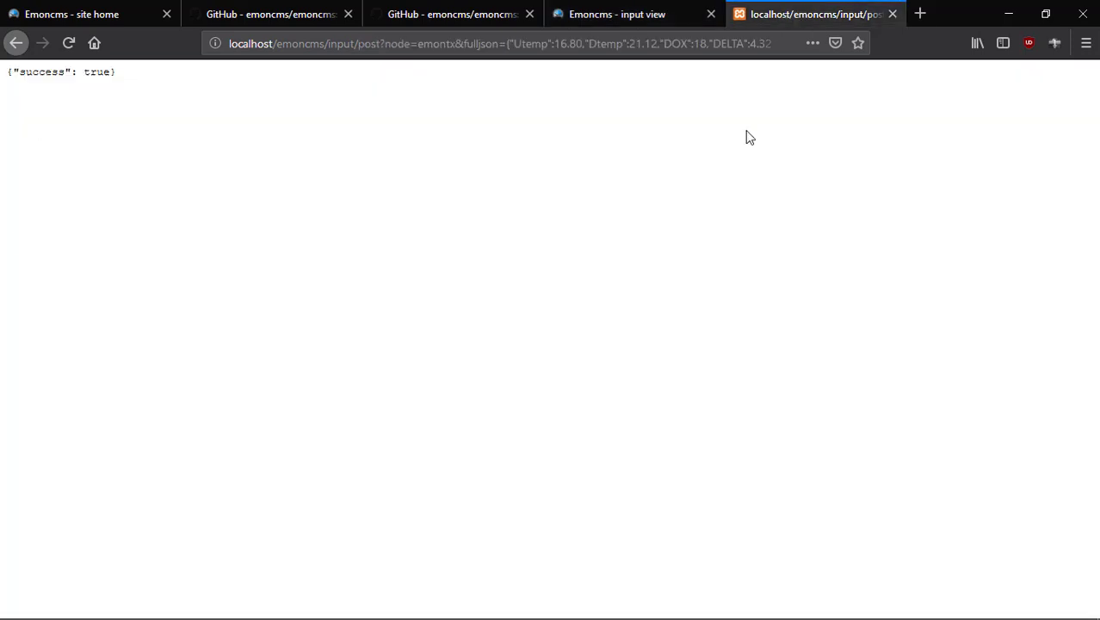
View Setup > Feeds, which shows no feeds created yet, then return via Setup > Inputs.
left_click(611, 16)
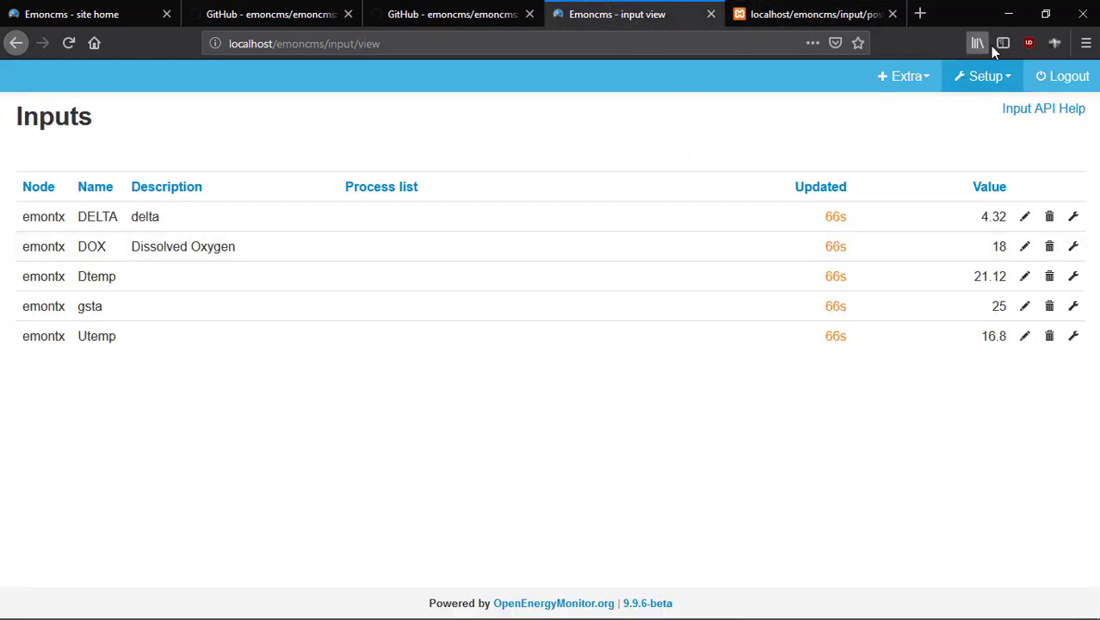
left_click(988, 79)
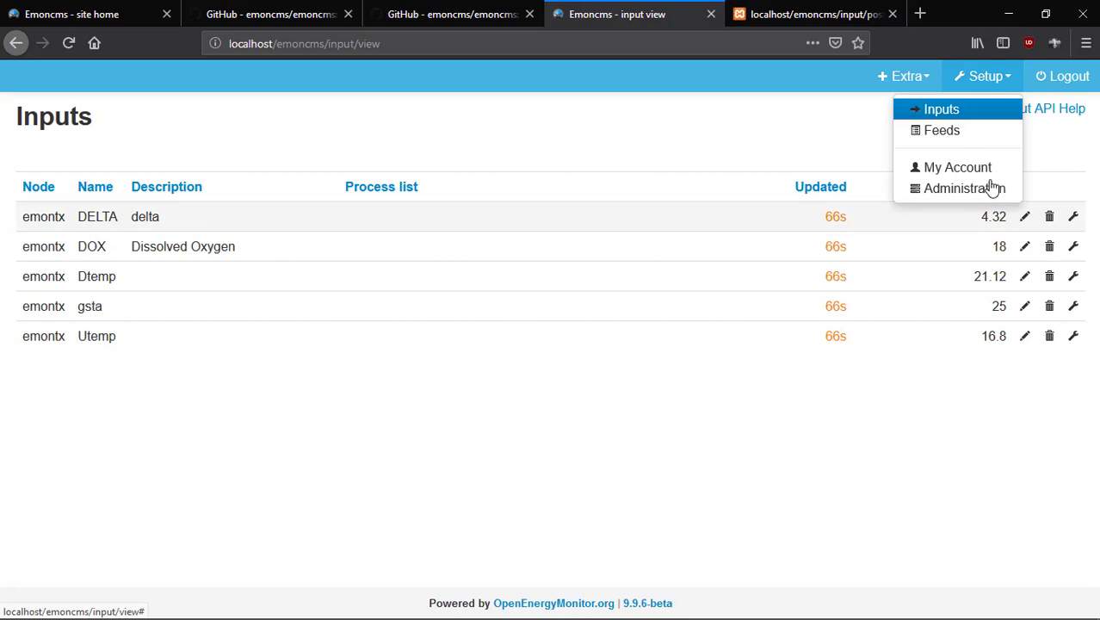
left_click(899, 130)
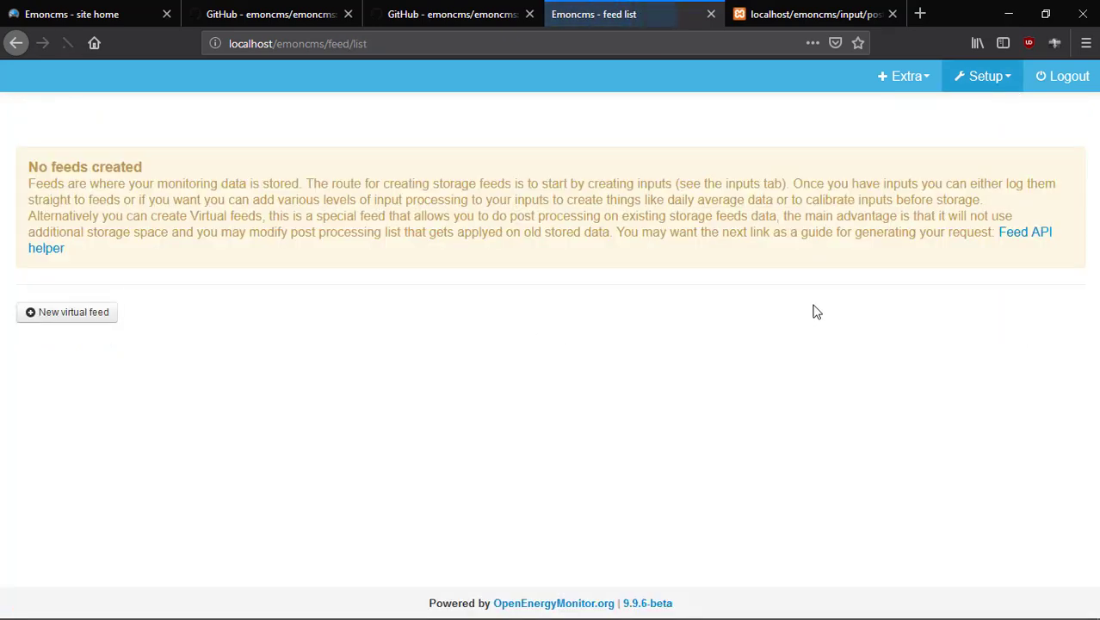
left_click(785, 18)
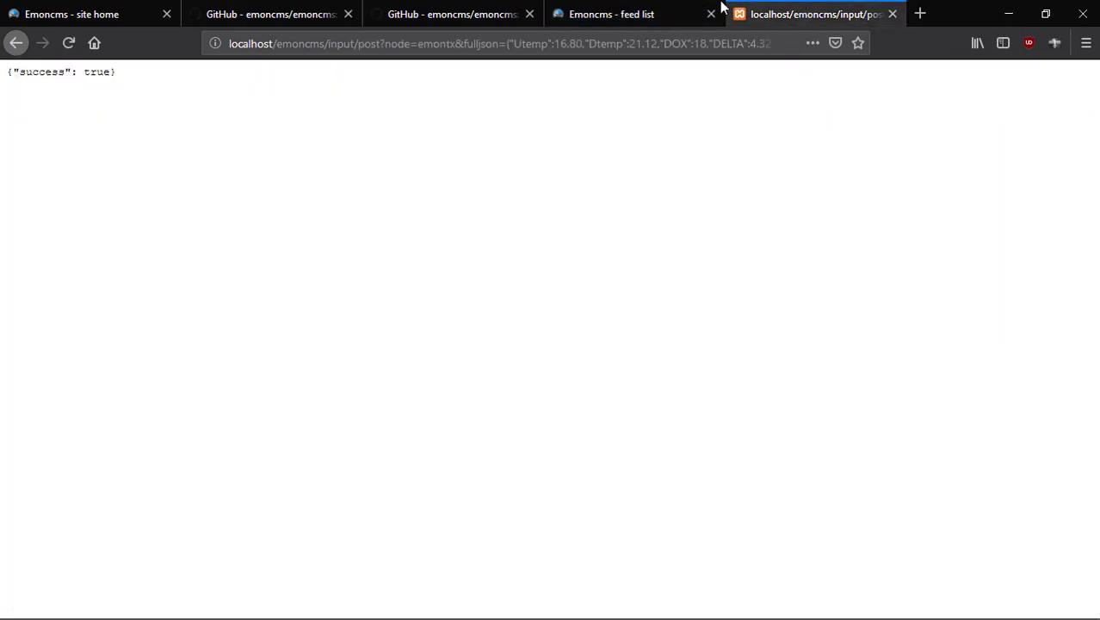
left_click(611, 16)
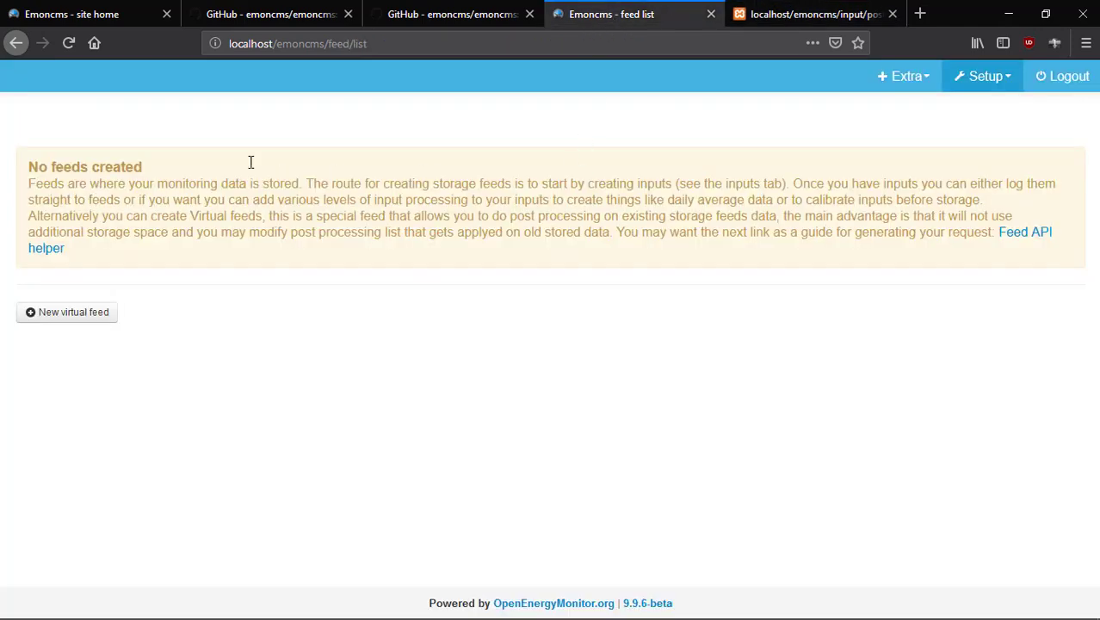
left_click(818, 14)
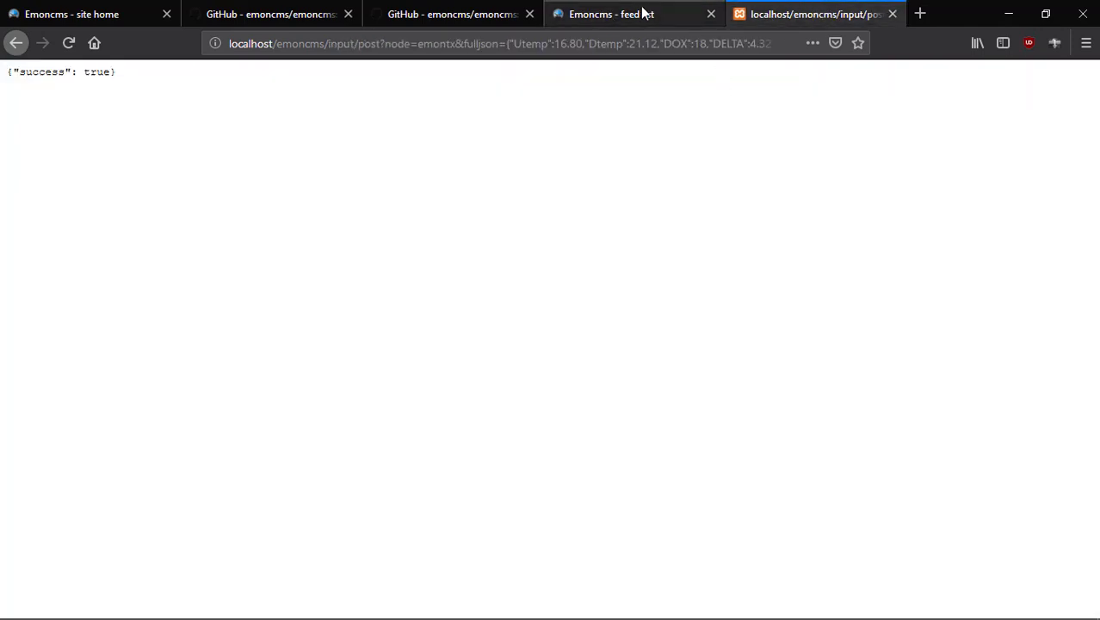
left_click(644, 12)
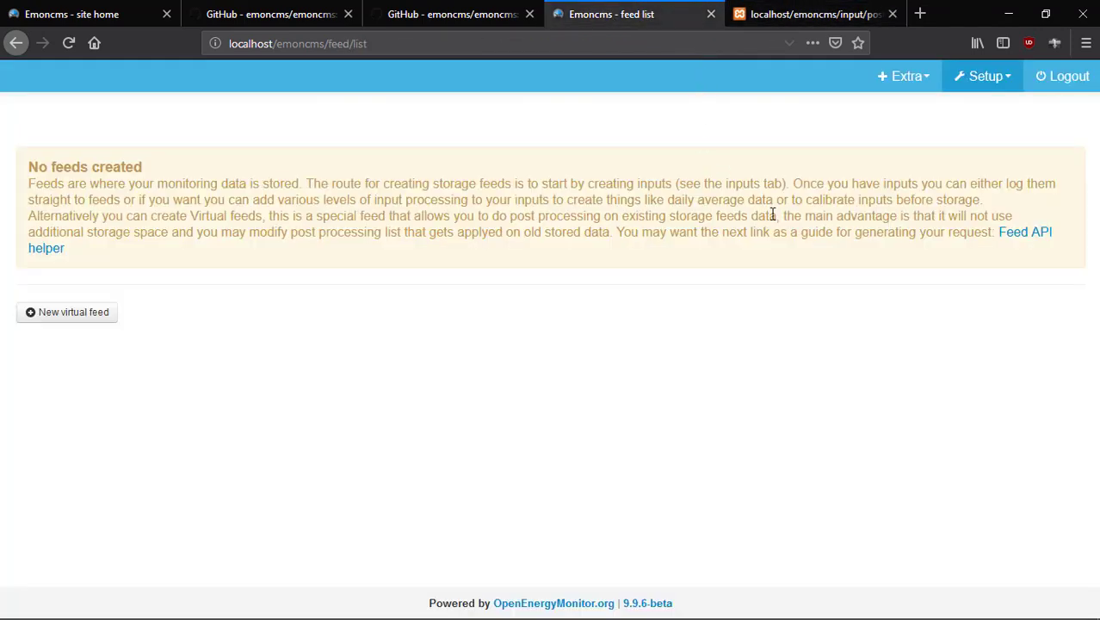
left_click(982, 84)
left_click(977, 110)
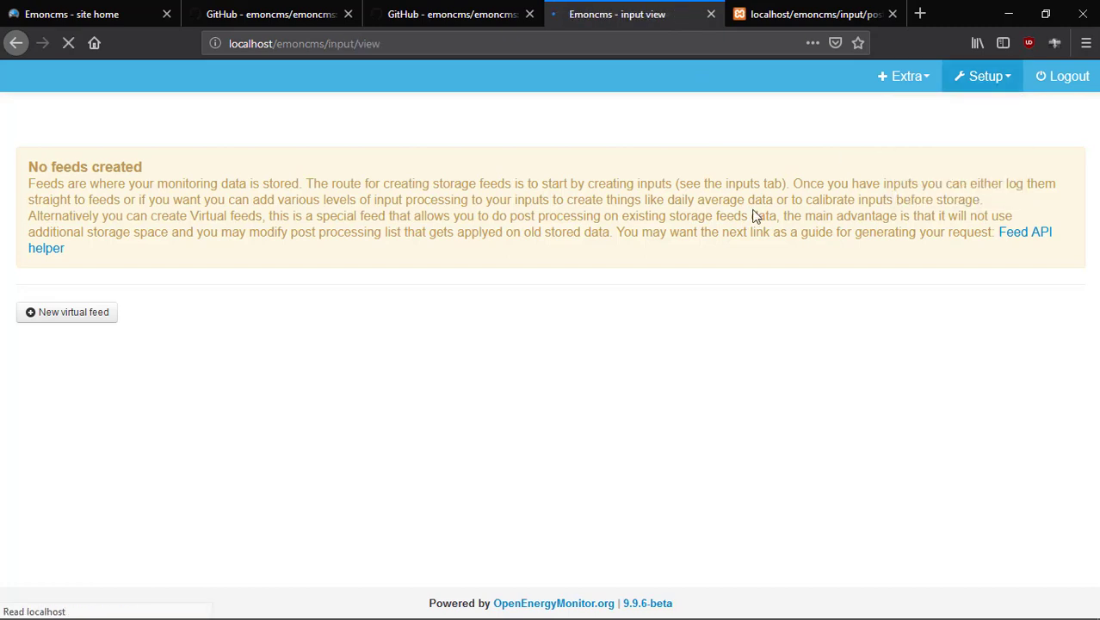
Browse in File Explorer to the C:\xampp\htdocs\emoncms folder.
left_click(1012, 15)
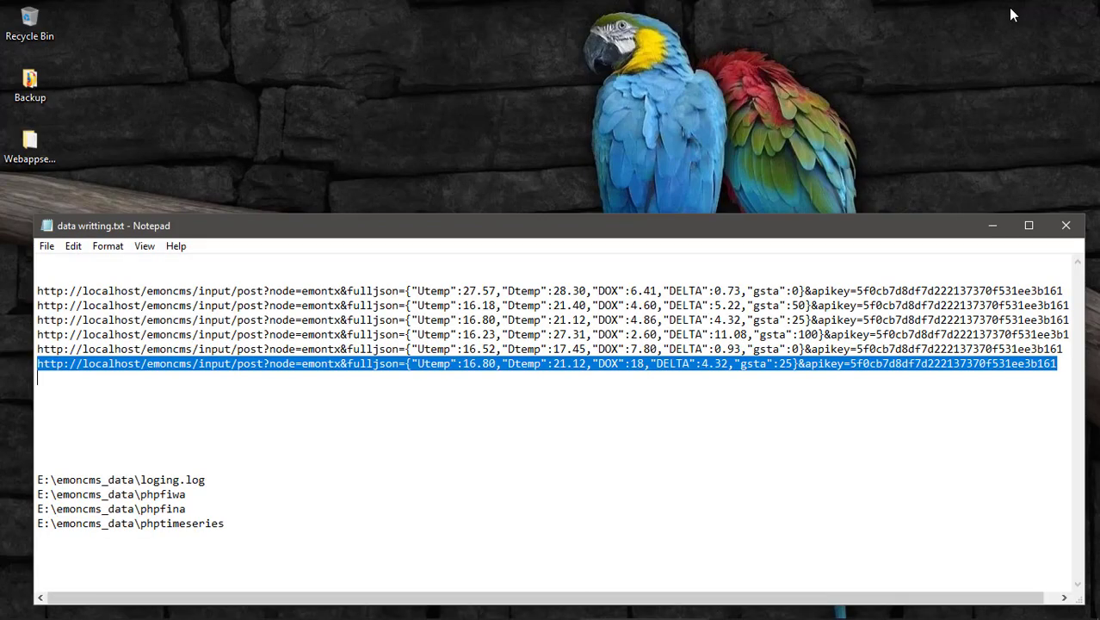
key("super+d")
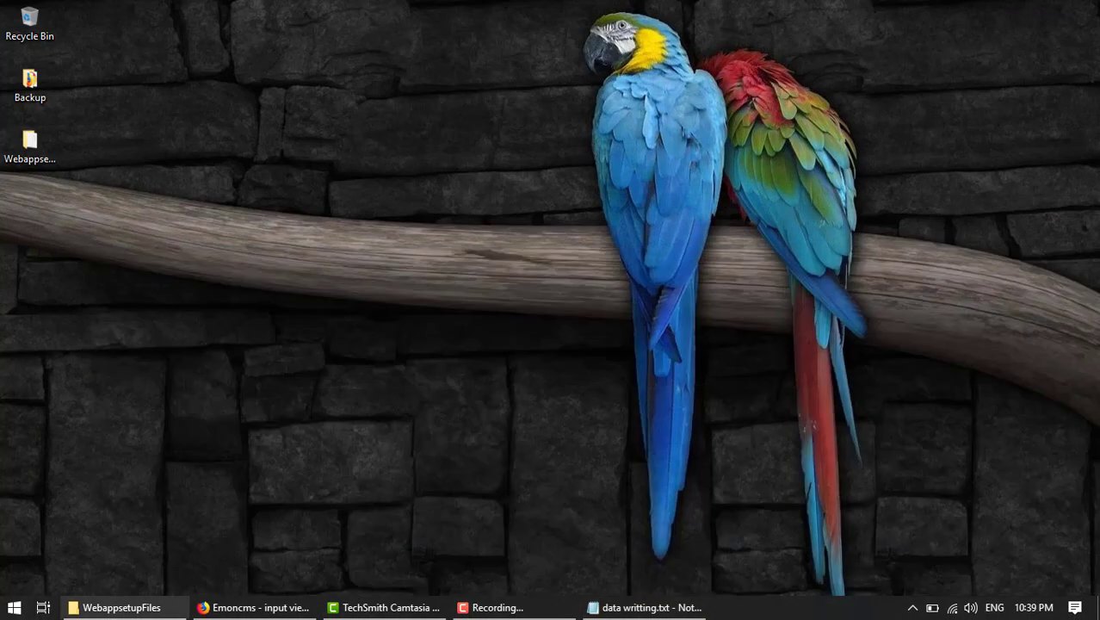
left_click(154, 609)
scroll(287, 449, "down", 3)
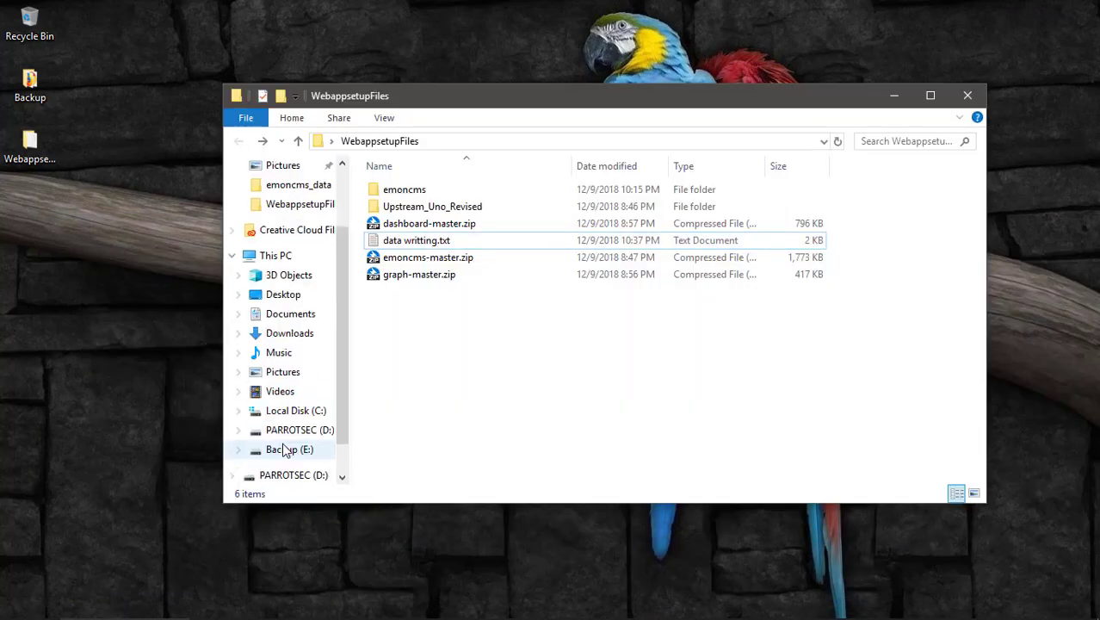
left_click(284, 412)
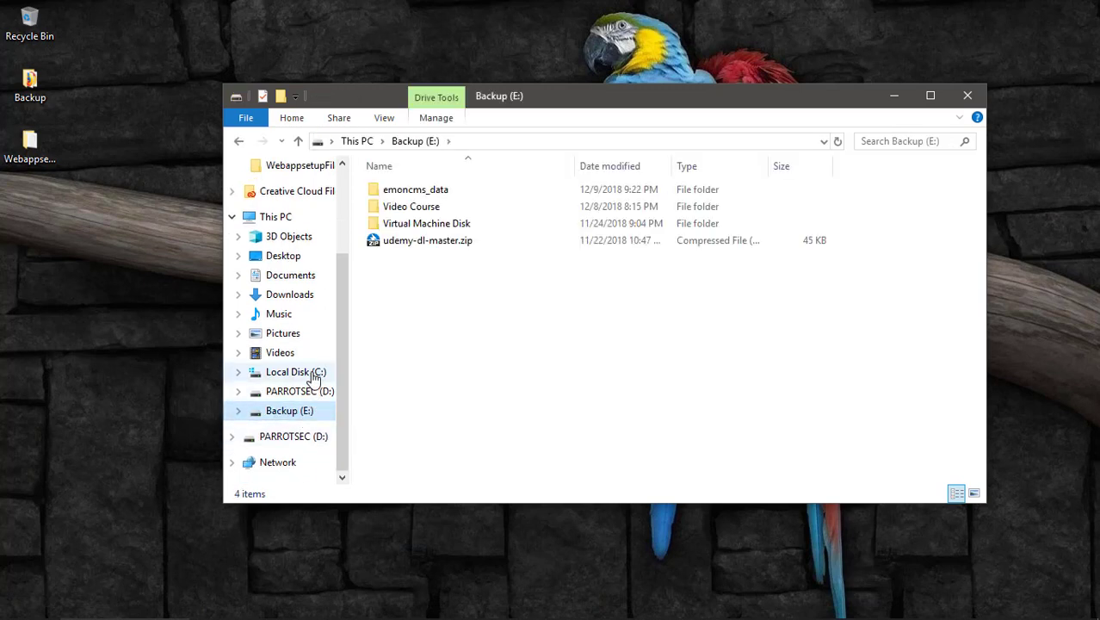
left_click(313, 375)
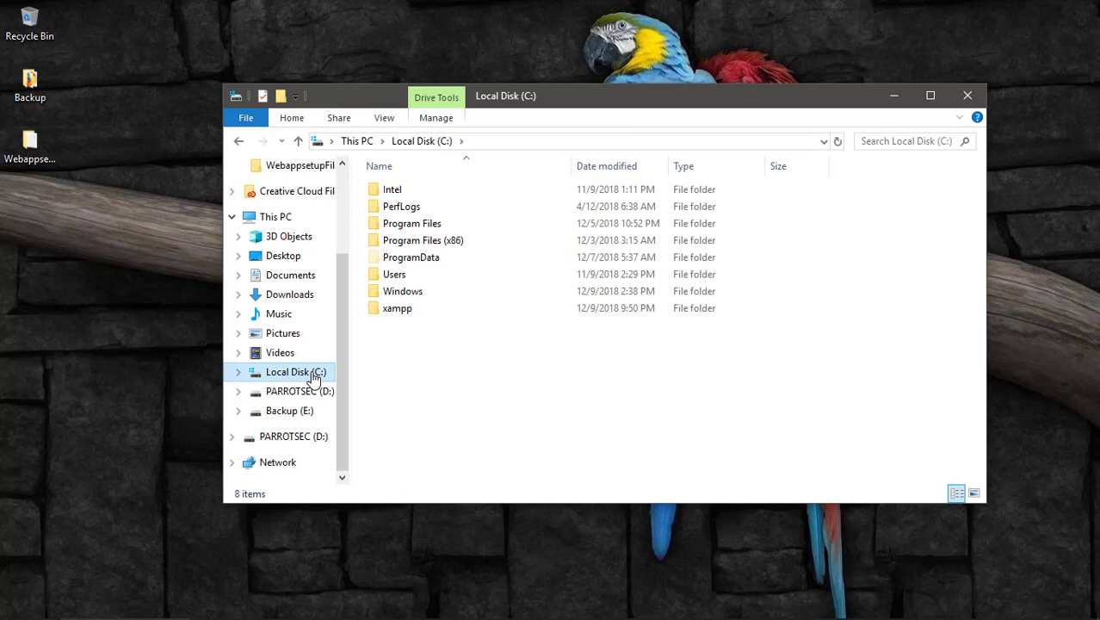
double_click(409, 310)
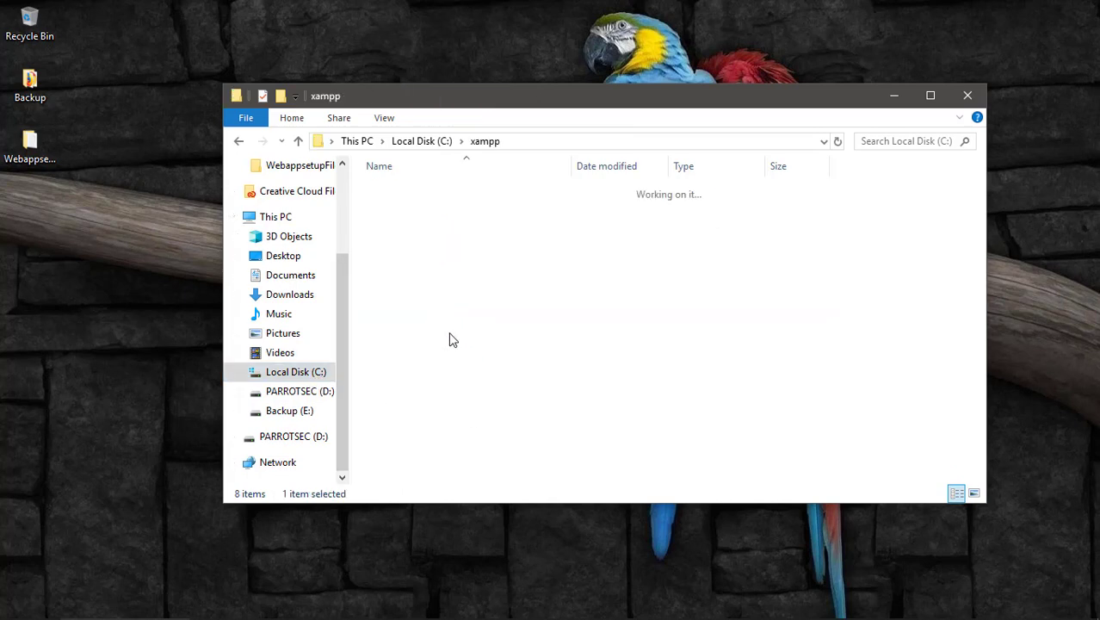
double_click(395, 271)
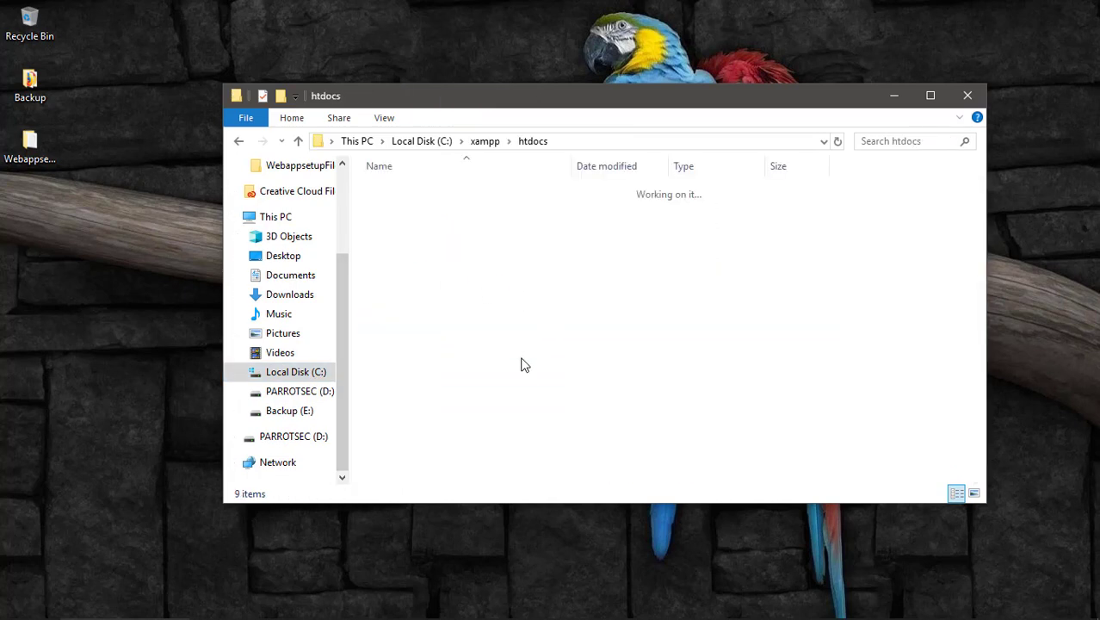
double_click(419, 207)
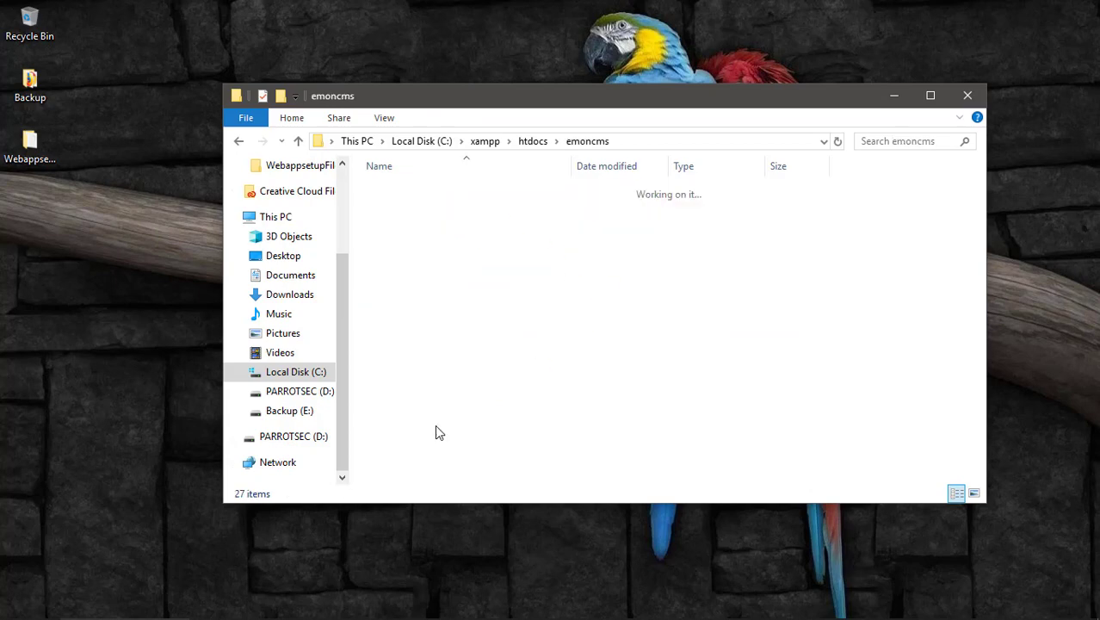
Open settings.php with Edit with Notepad++.
scroll(400, 469, "down", 2)
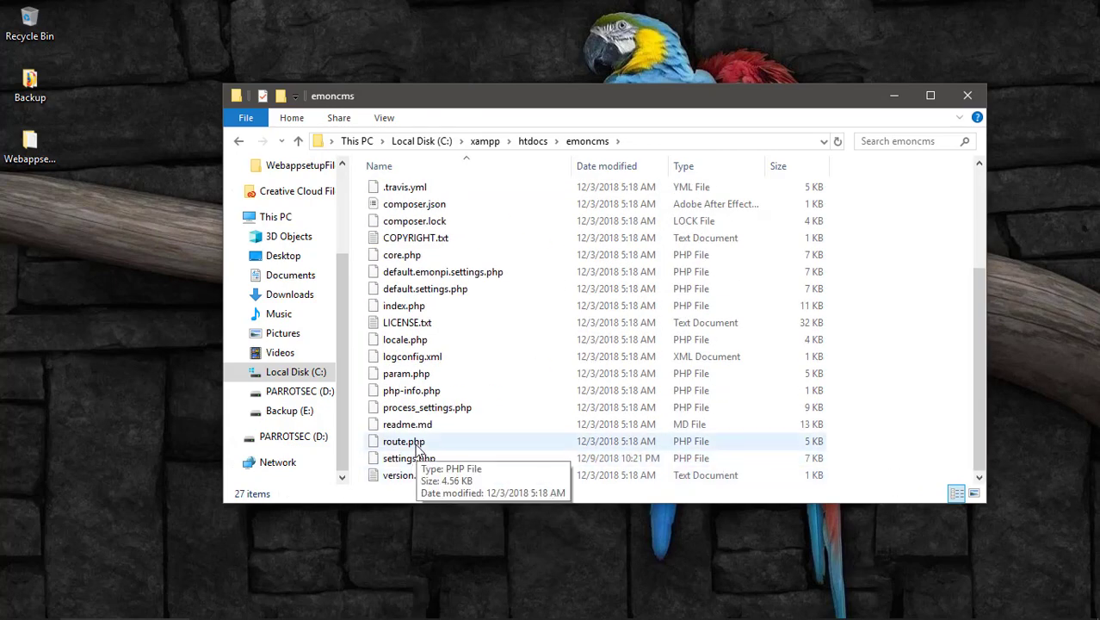
left_click(403, 476)
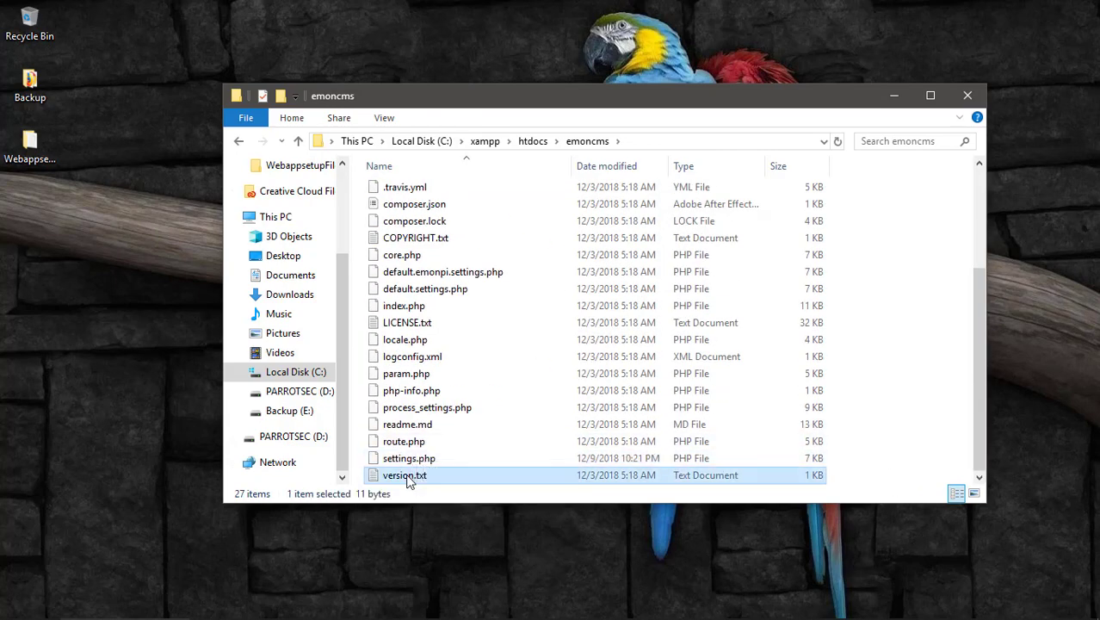
left_click(419, 308)
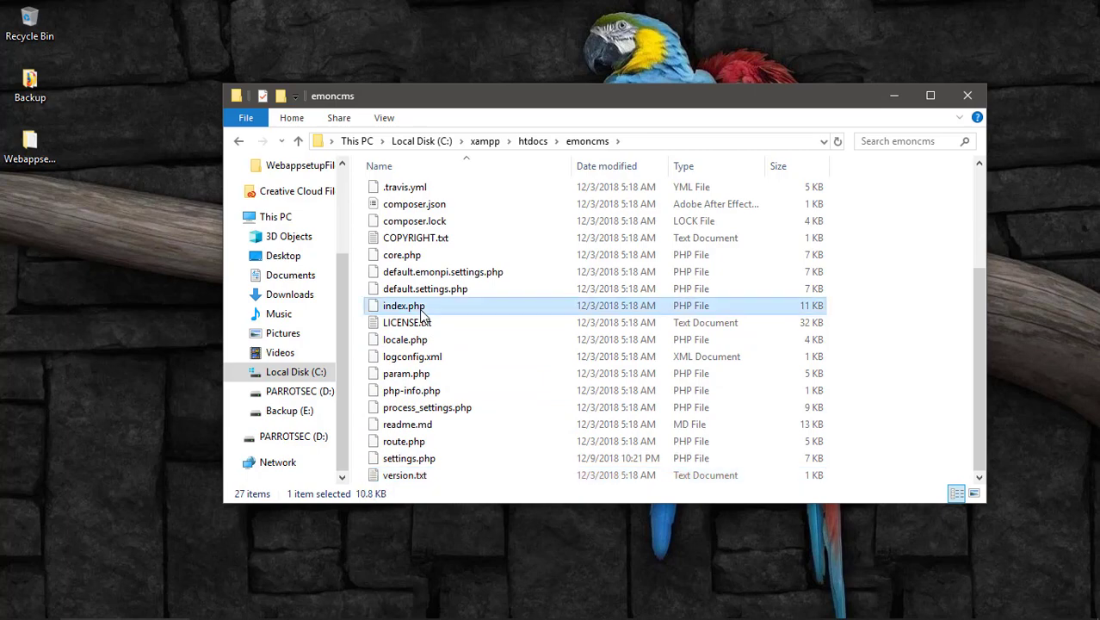
left_click(412, 462)
right_click(411, 465)
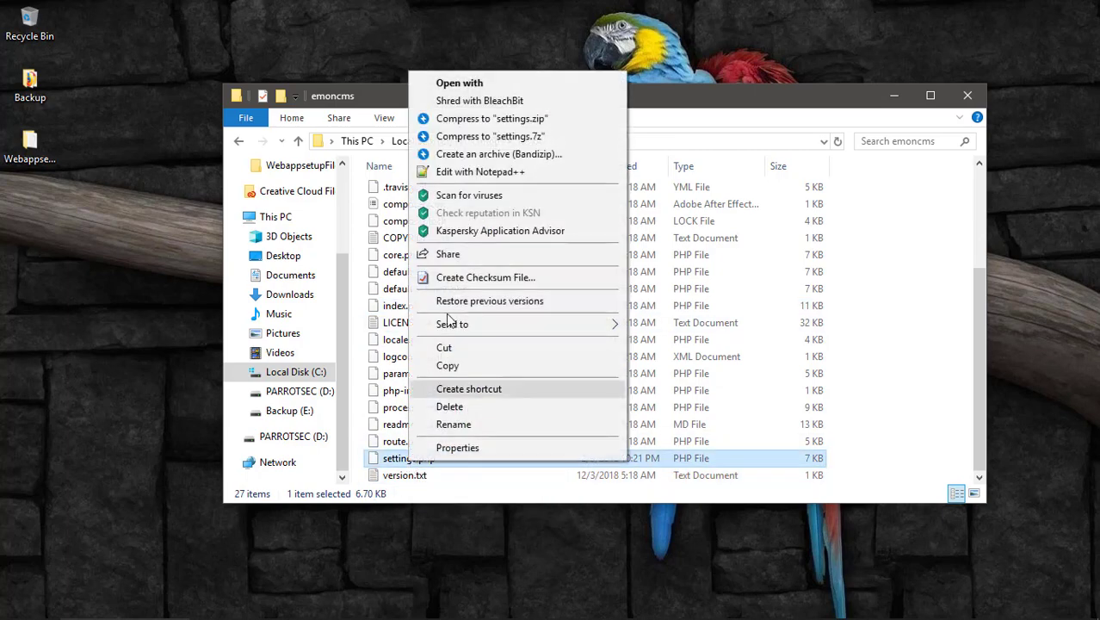
left_click(464, 168)
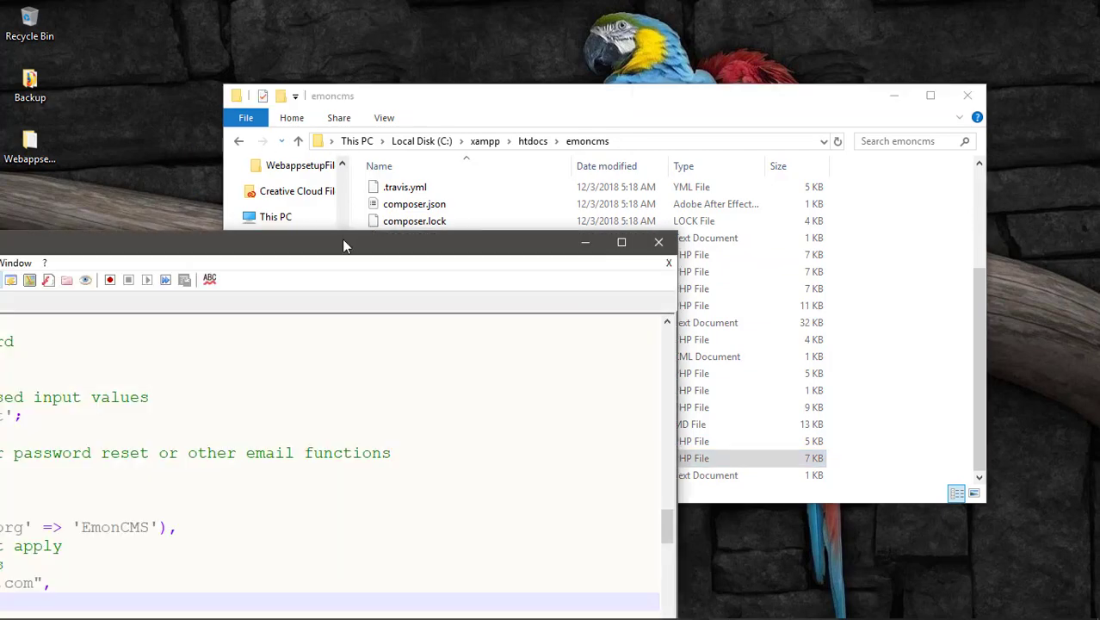
Maximize Notepad++ and scroll settings.php to the engines working-folder section around lines 55–70.
left_click_drag(344, 241, 765, 68)
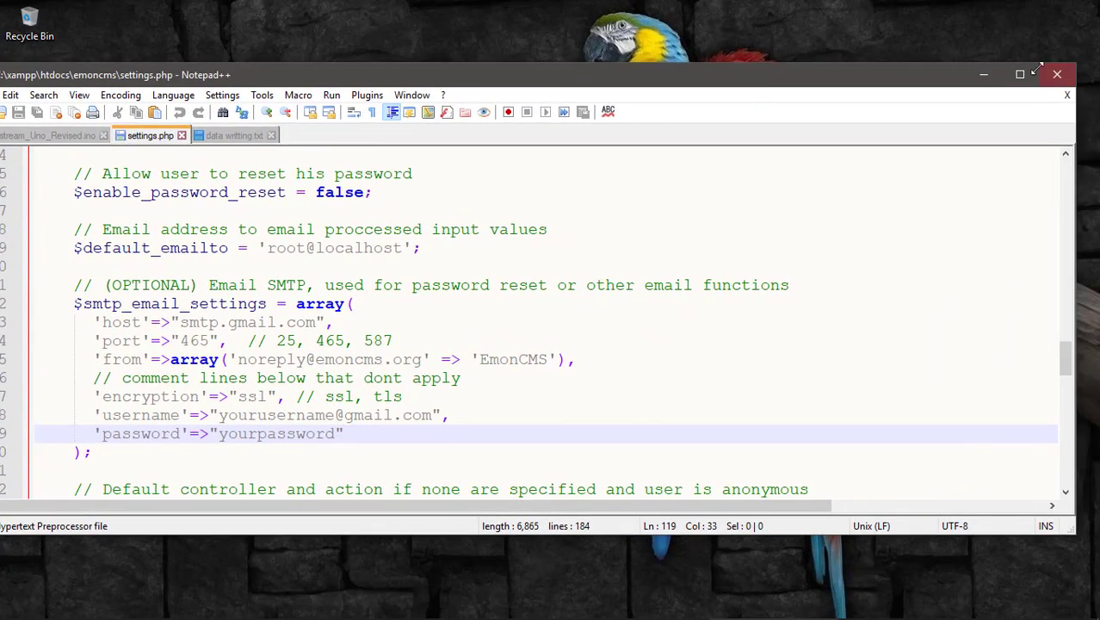
left_click(1020, 76)
scroll(422, 398, "up", 2)
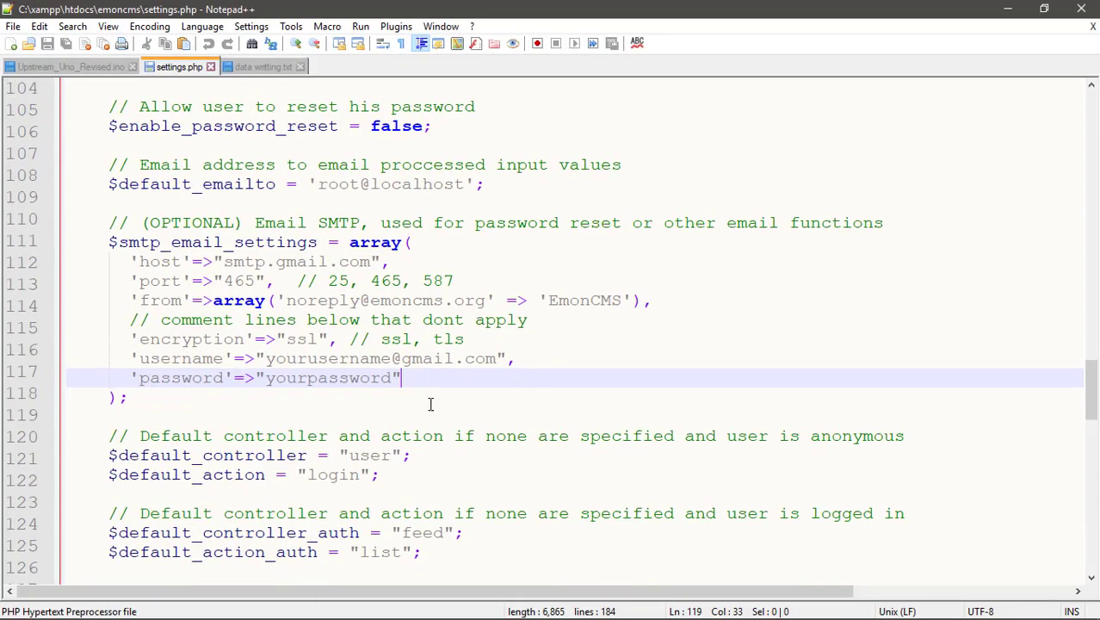
scroll(427, 402, "down", 8)
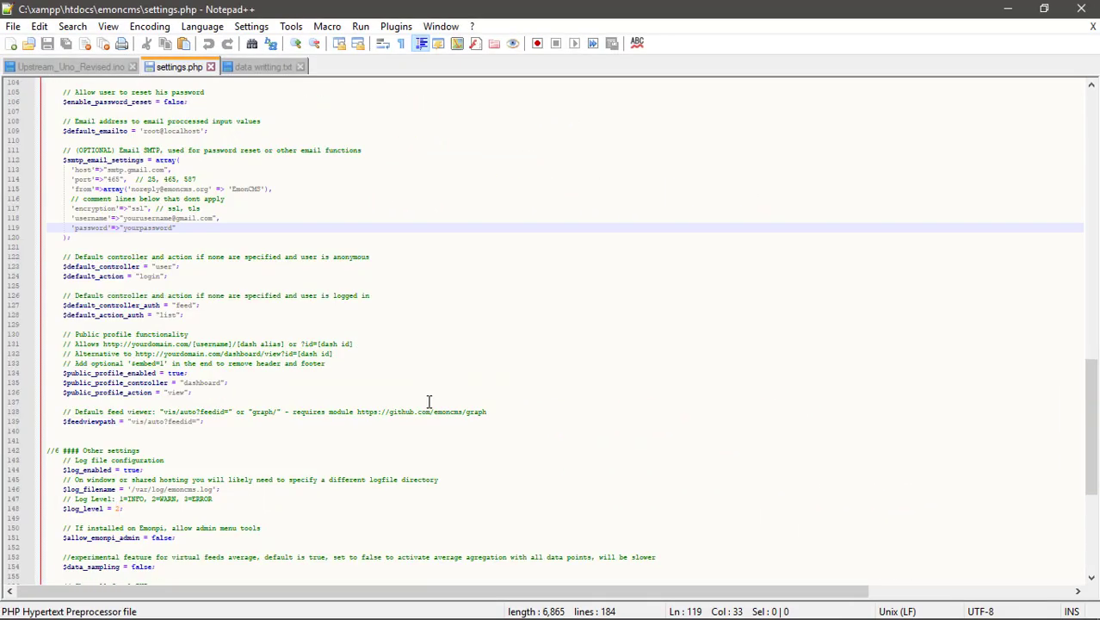
scroll(427, 400, "up", 2)
scroll(427, 400, "up", 3)
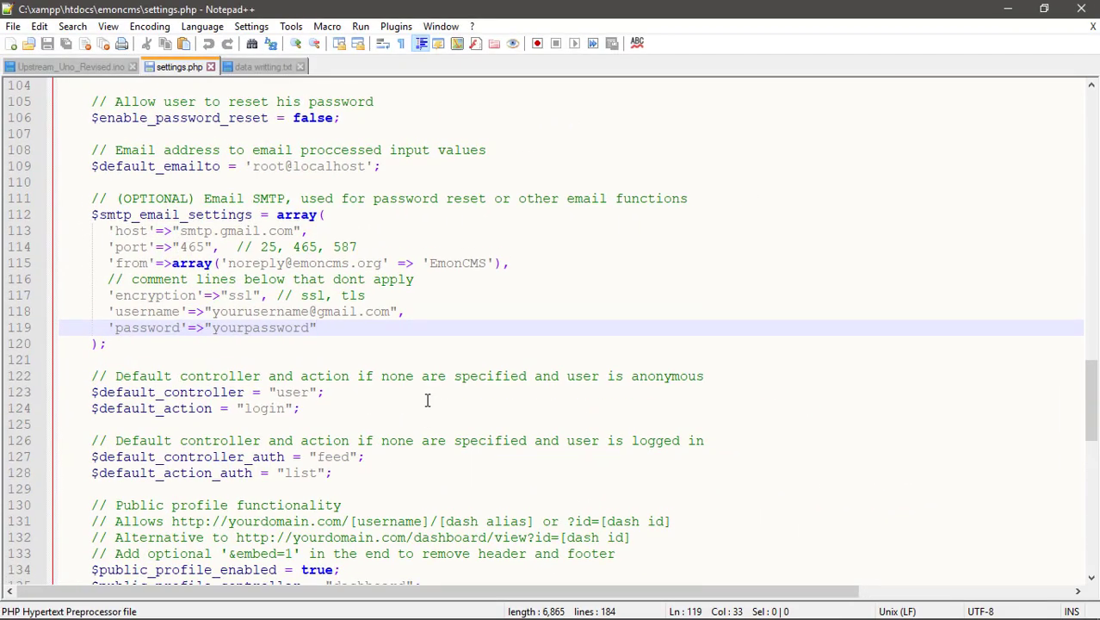
scroll(425, 397, "up", 14)
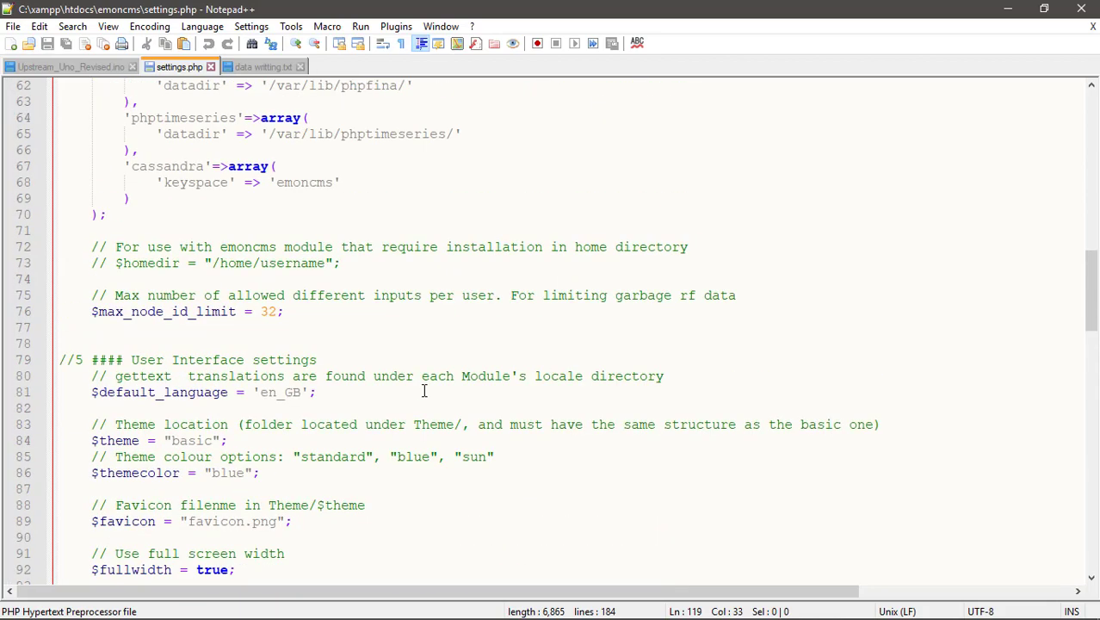
scroll(423, 391, "up", 6)
scroll(425, 388, "down", 1)
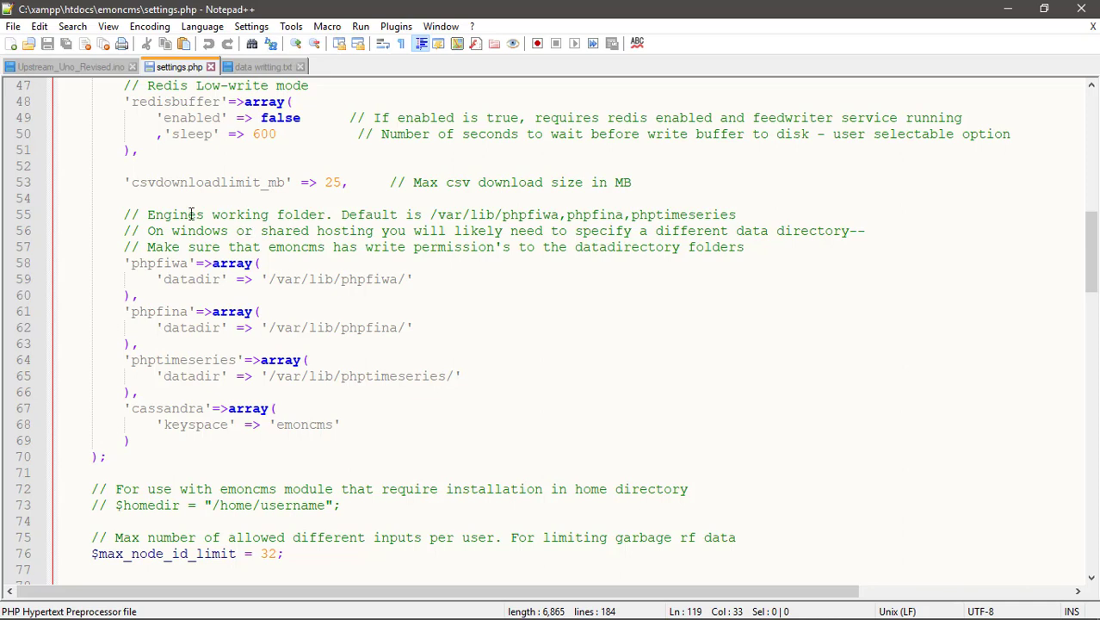
Review the phpfiwa, phpfina and phptimeseries datadir paths, then open a new File Explorer window.
left_click_drag(129, 215, 383, 229)
key("Down")
key("Down")
key("Down")
key("Down")
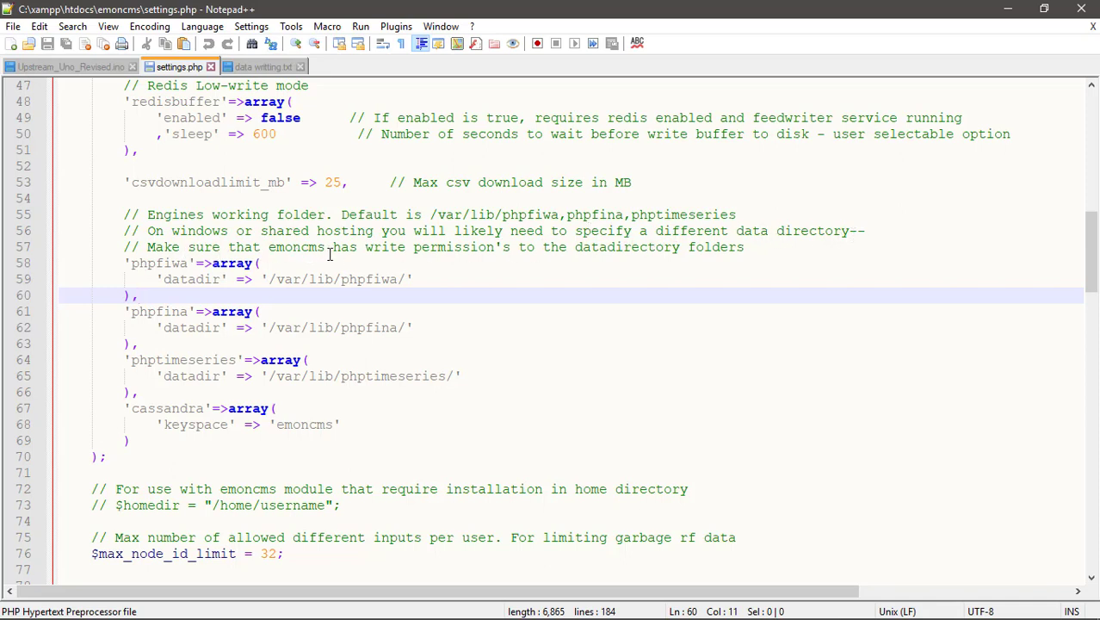
left_click(414, 248)
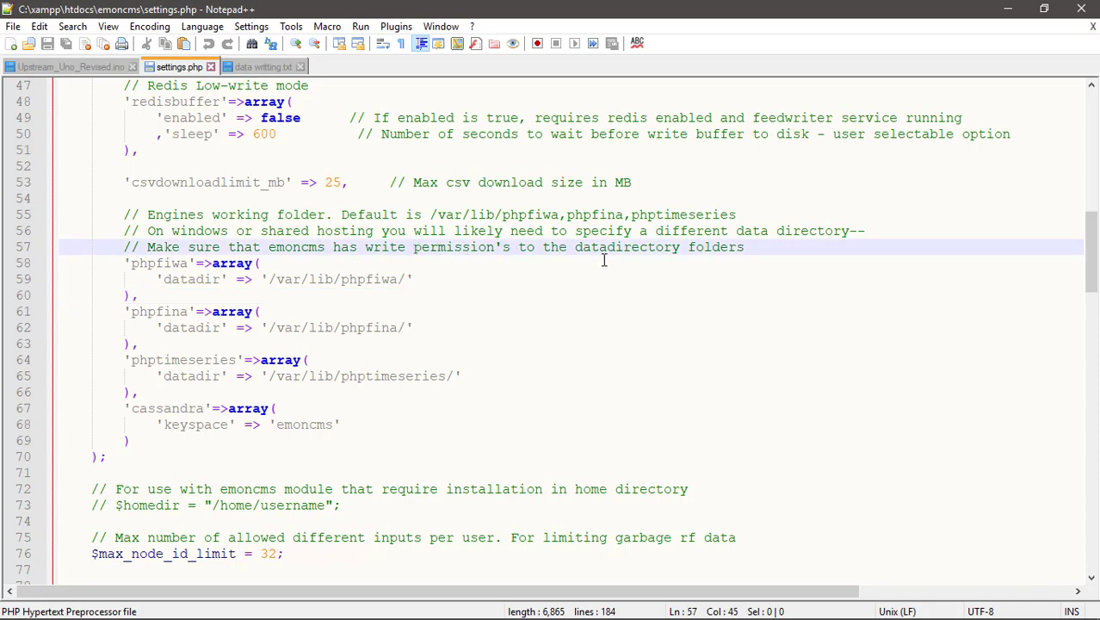
left_click(521, 294)
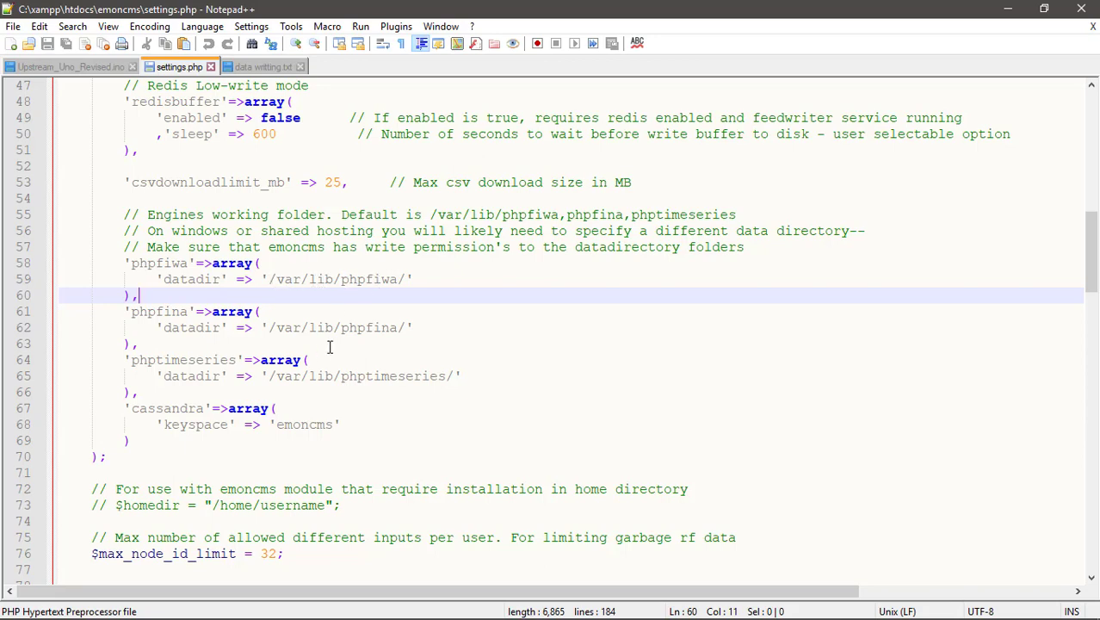
scroll(330, 345, "down", 2)
scroll(330, 341, "up", 2)
left_click(402, 280)
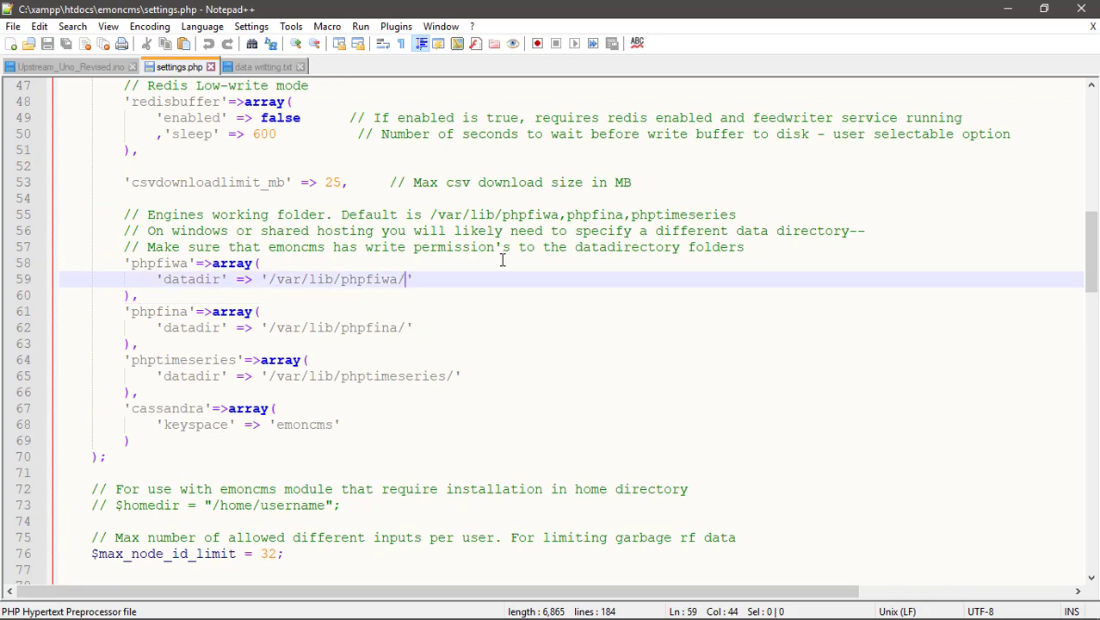
key("super+e")
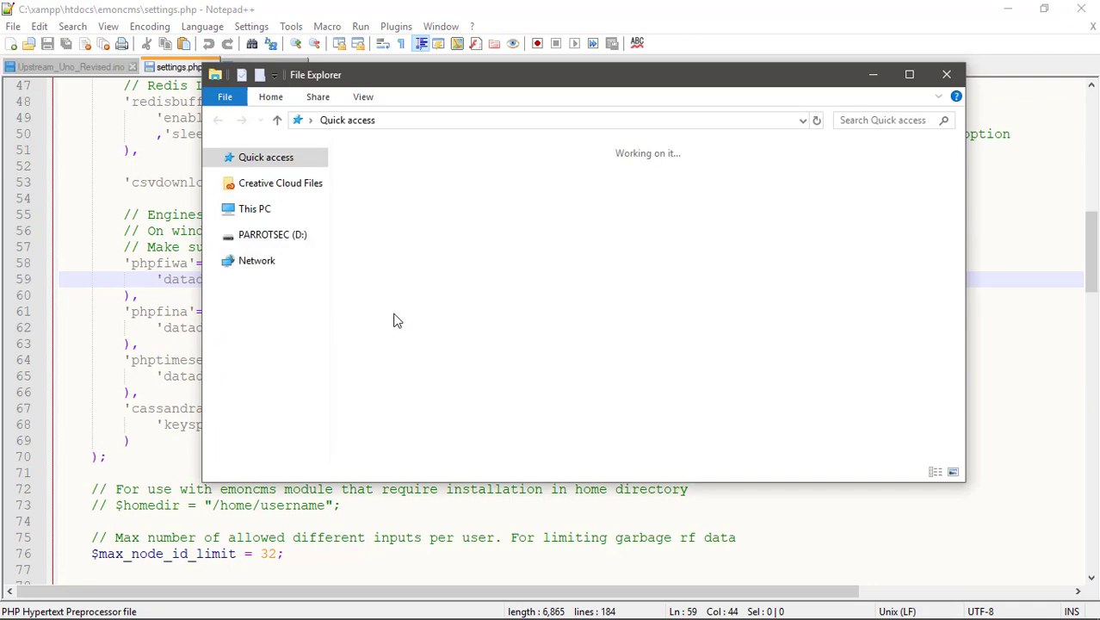
Go from This PC to the Backup (E:) drive and open its emoncms_data folder.
left_click_drag(569, 69, 764, 55)
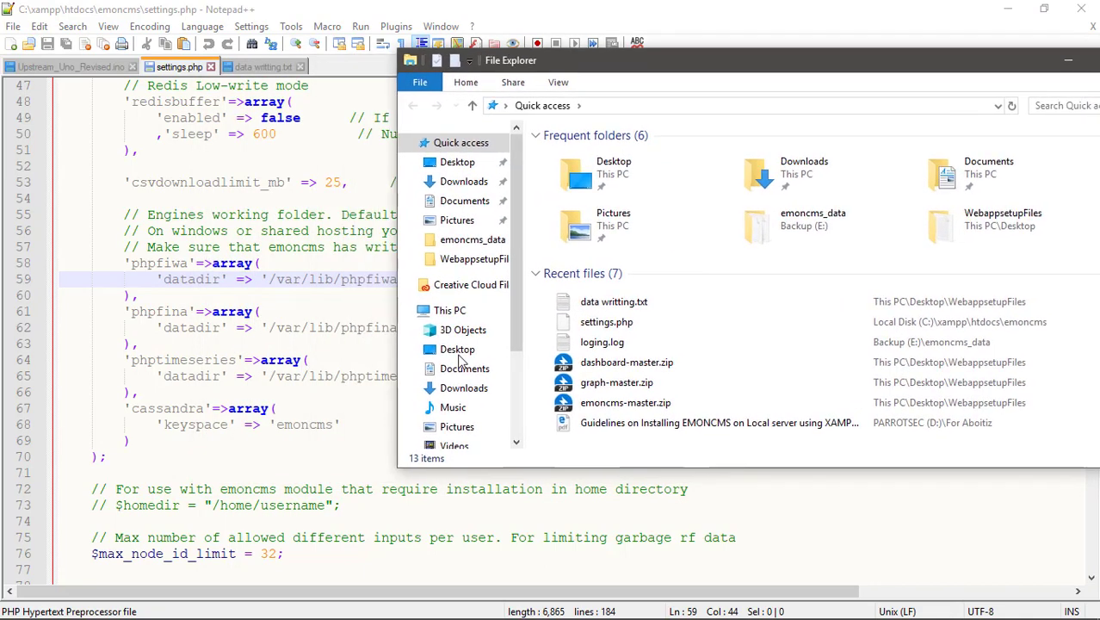
scroll(451, 381, "down", 3)
scroll(452, 381, "down", 1)
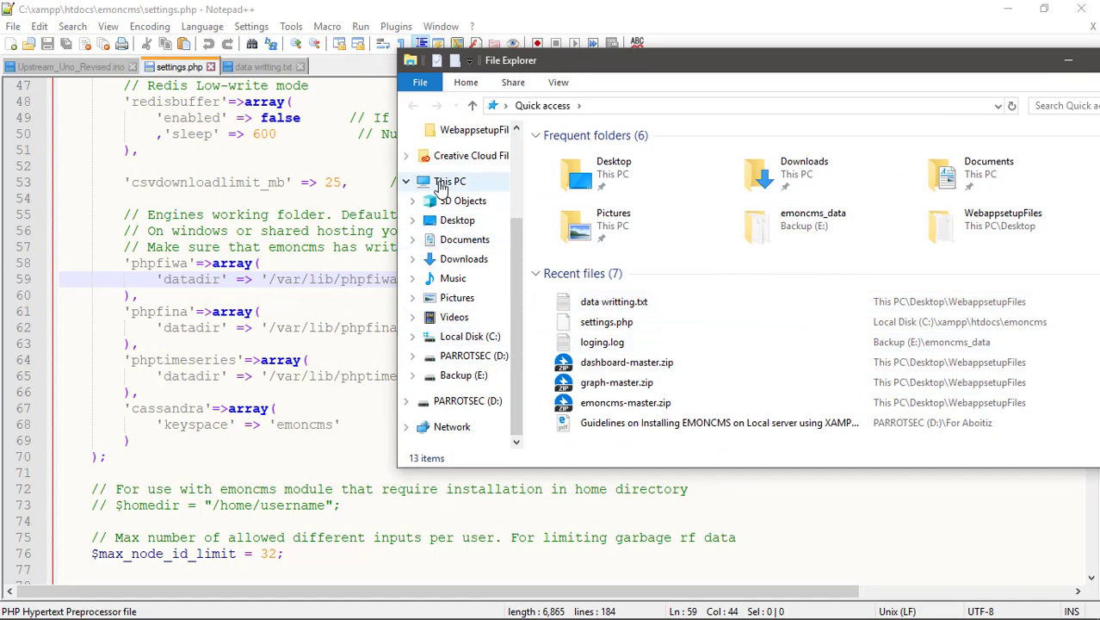
left_click(446, 181)
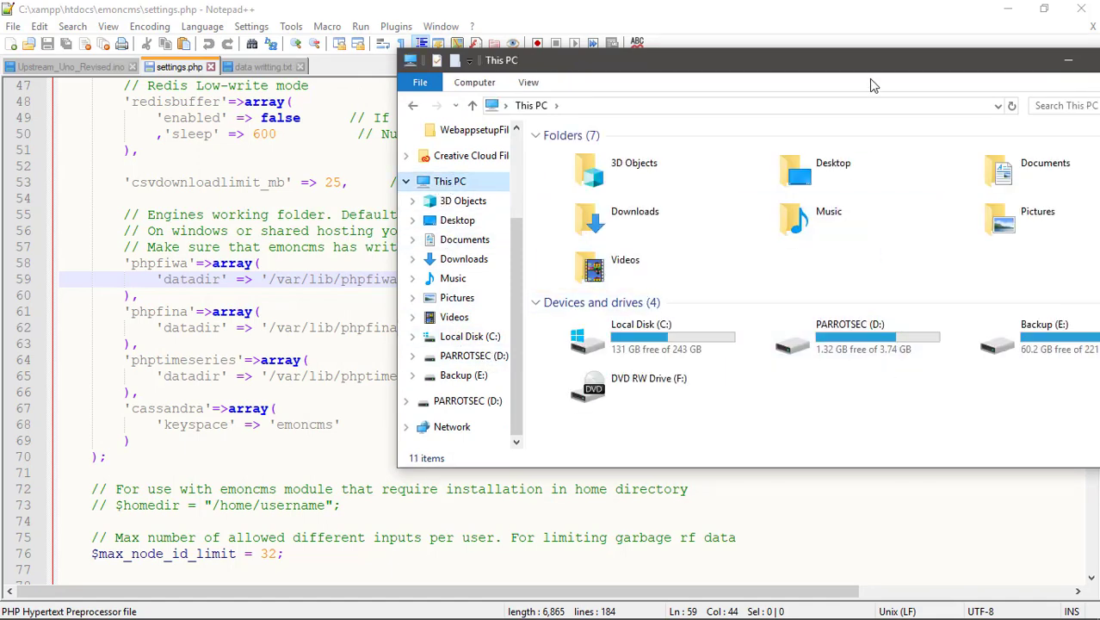
left_click_drag(876, 63, 708, 103)
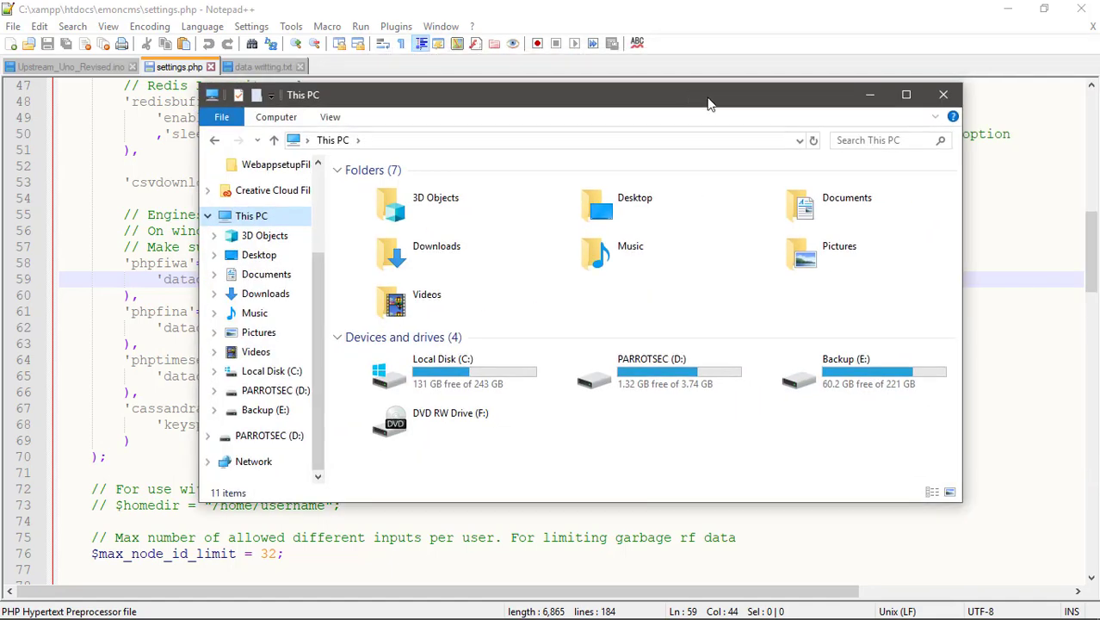
double_click(859, 385)
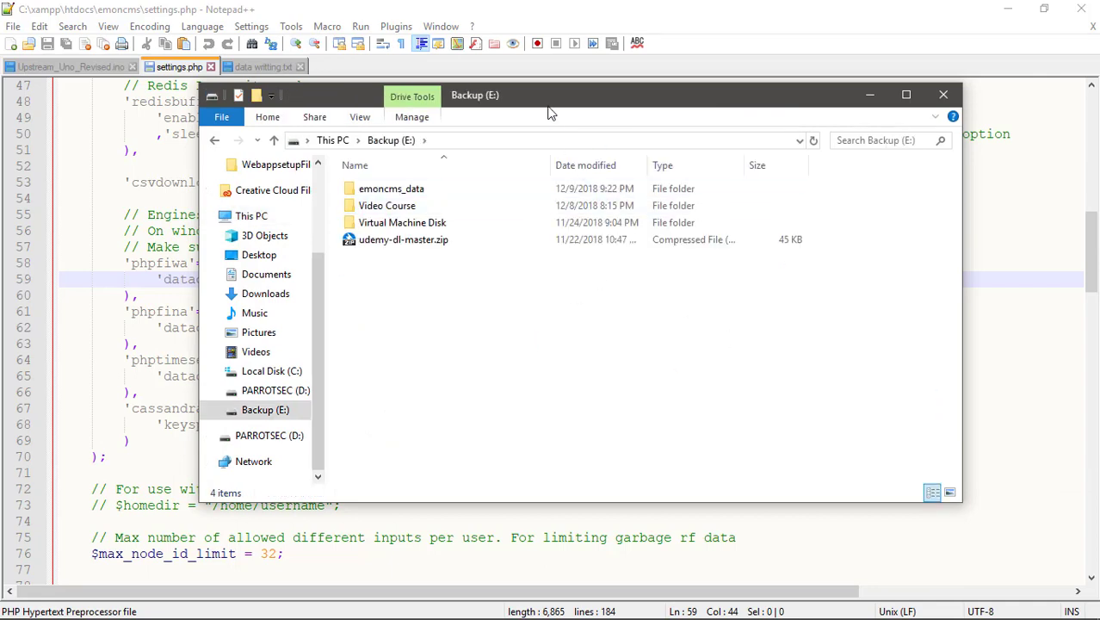
left_click_drag(549, 103, 784, 251)
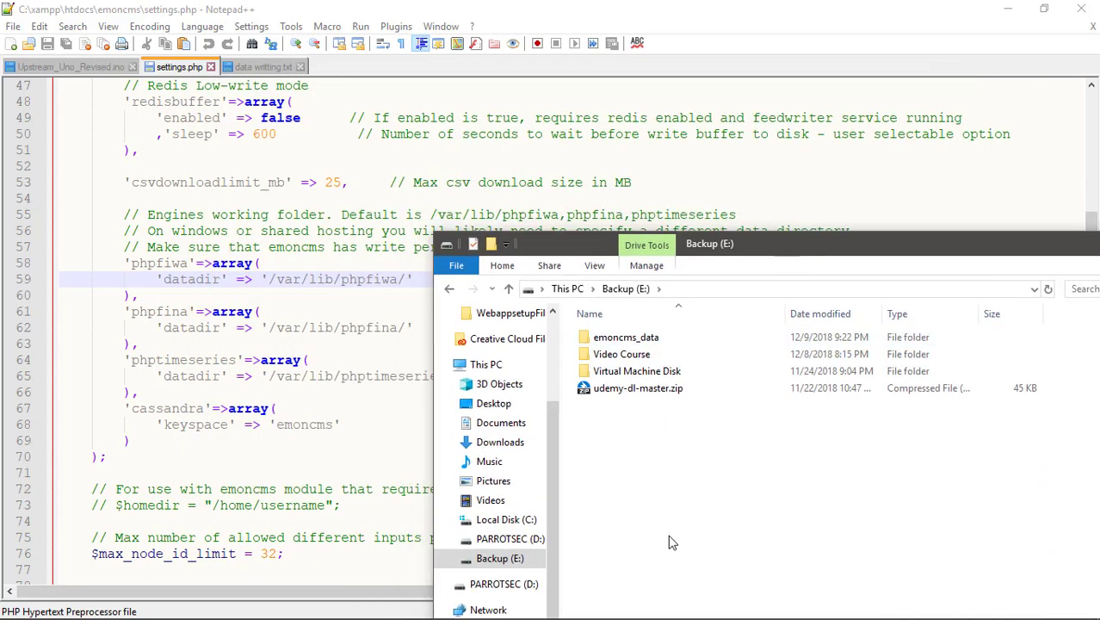
double_click(635, 338)
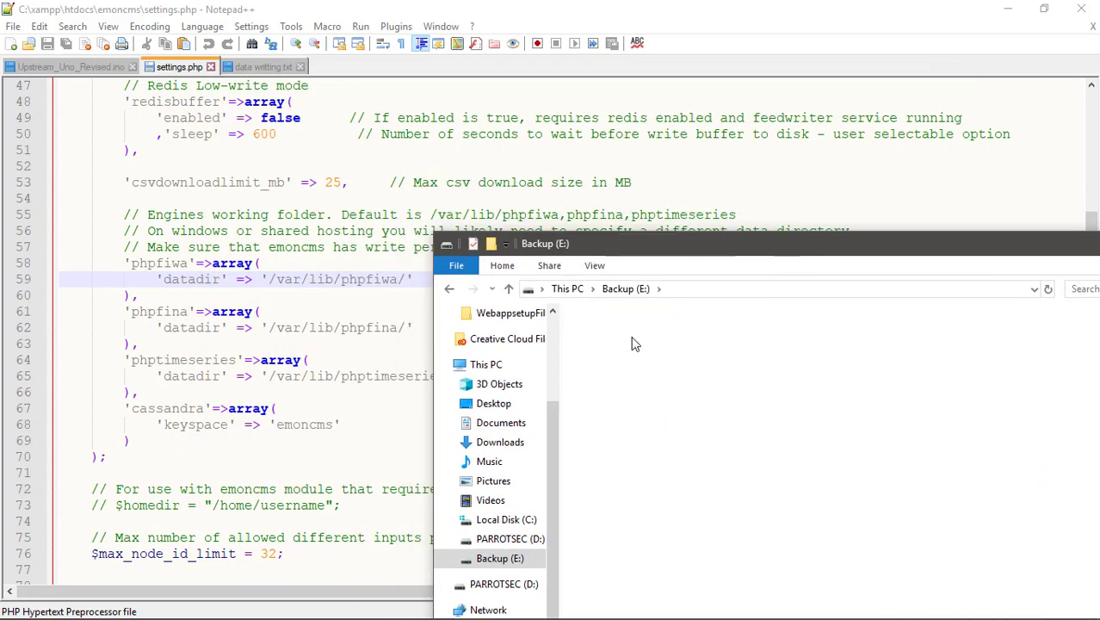
left_click(448, 288)
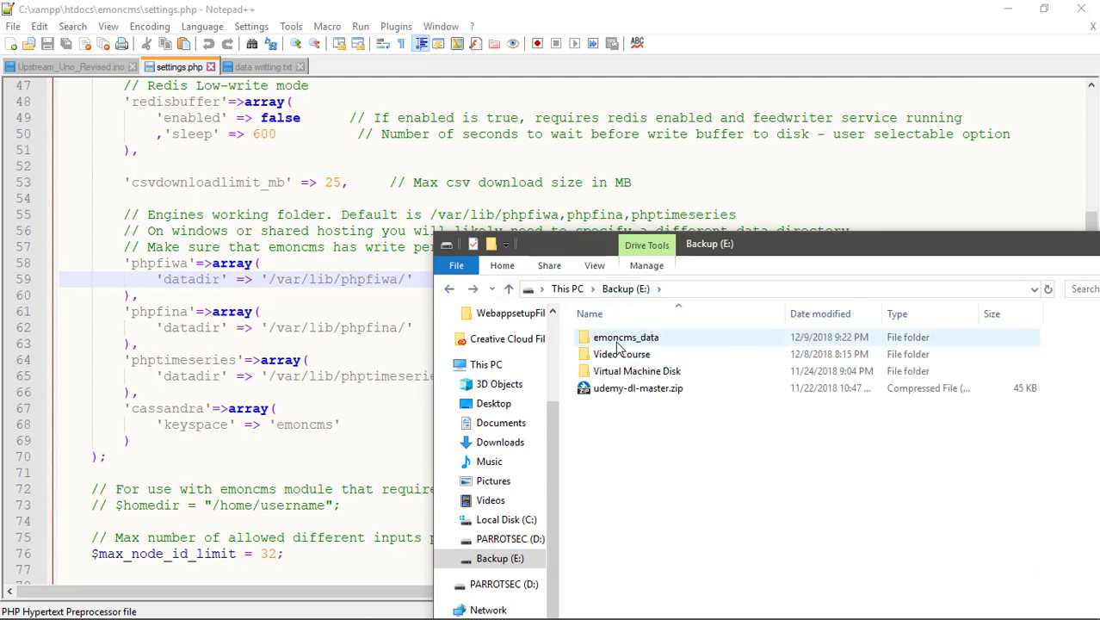
left_click(617, 340)
double_click(616, 343)
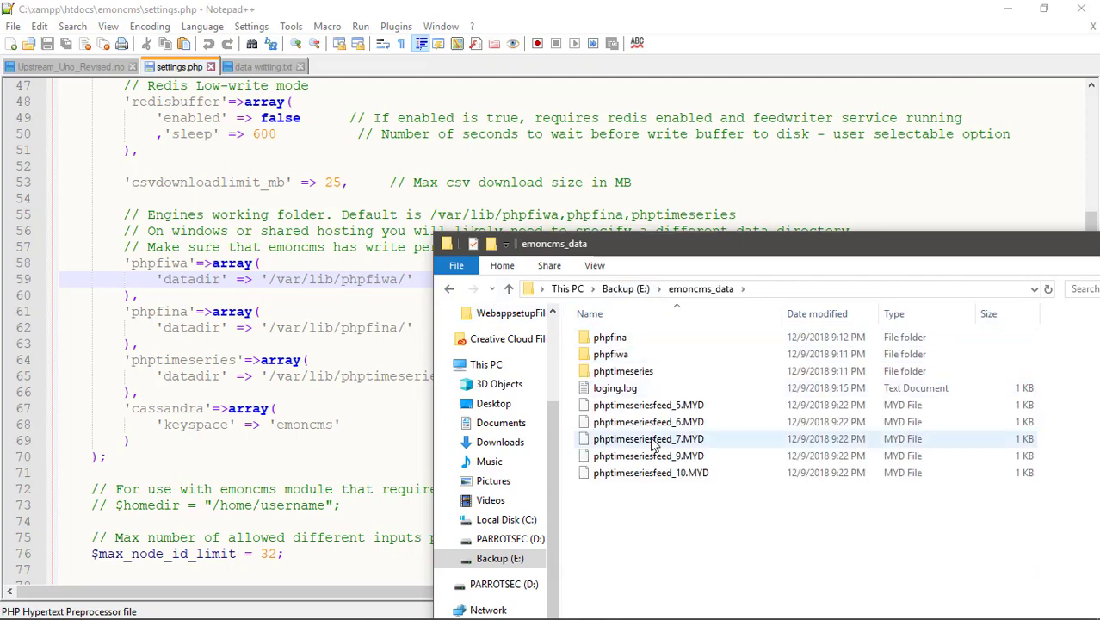
Delete the five phptimeseriesfeed MYD files and the loging.log file from emoncms_data.
left_click_drag(656, 505, 660, 408)
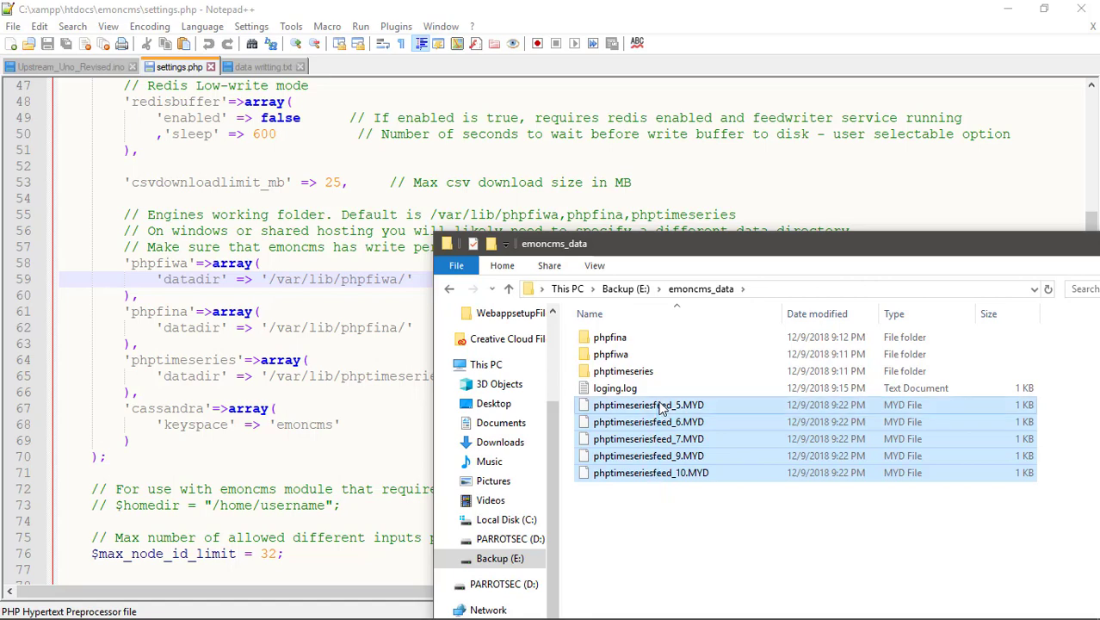
key("Delete")
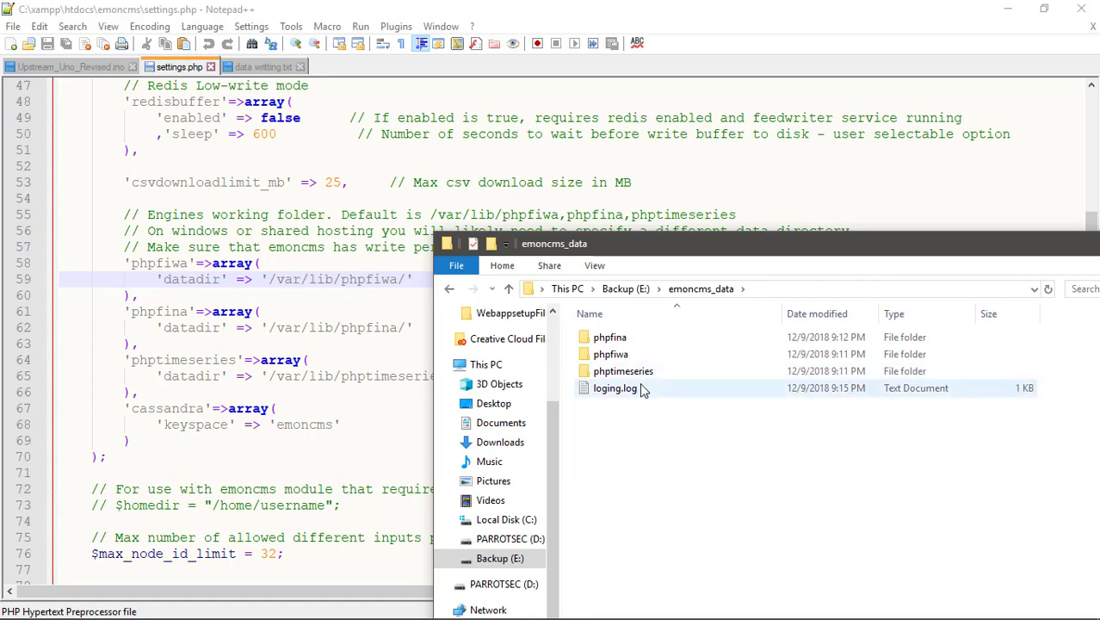
left_click(643, 388)
key("Delete")
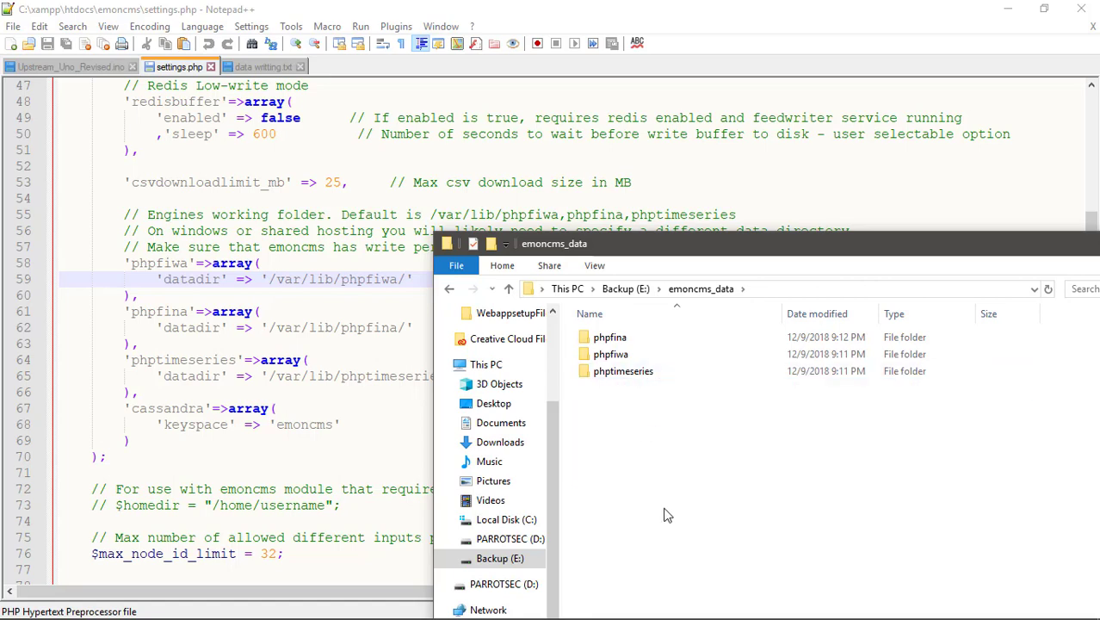
left_click_drag(527, 250, 571, 232)
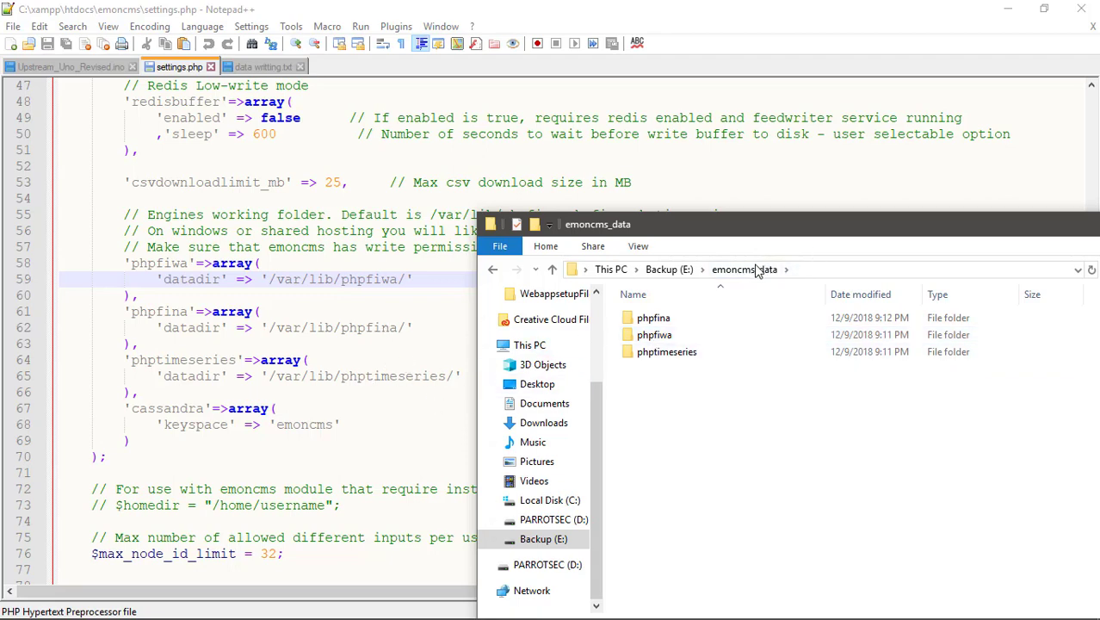
left_click(493, 272)
Copy the E:\emoncms_data\phpfina path and paste it as the phpfina datadir on line 62.
left_click(668, 270)
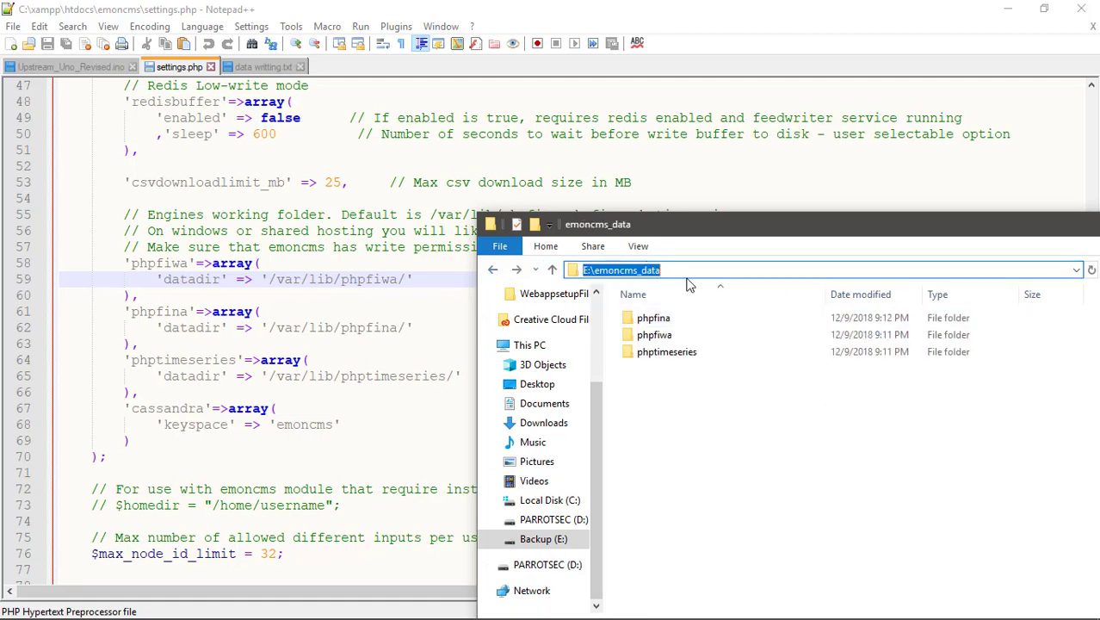
double_click(680, 318)
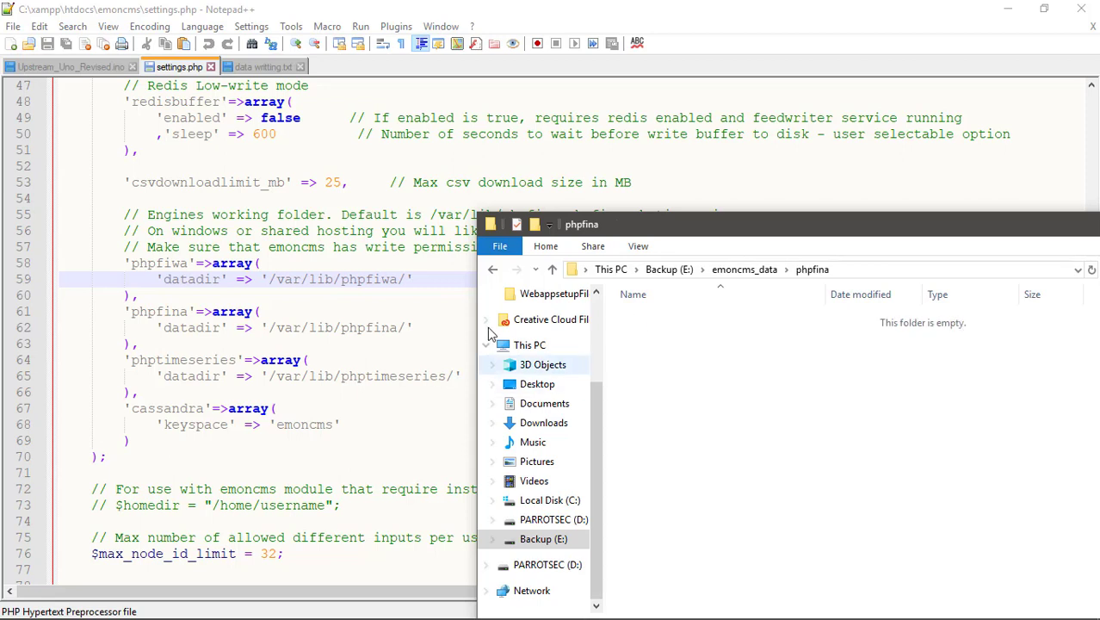
left_click(814, 270)
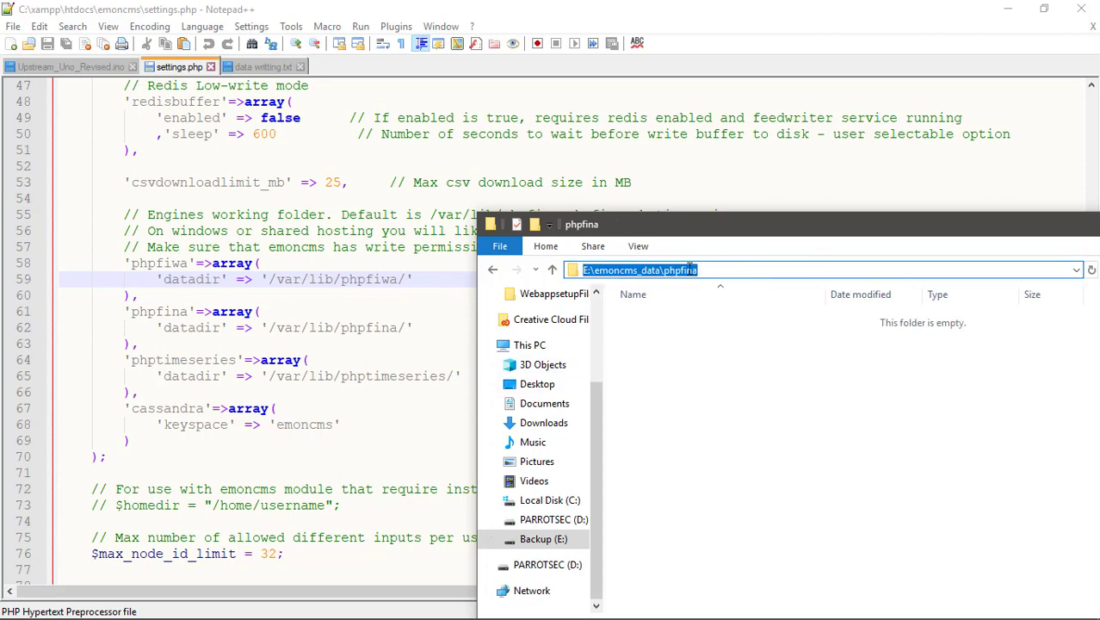
right_click(690, 269)
left_click(736, 321)
left_click(398, 332)
left_click_drag(405, 328, 267, 328)
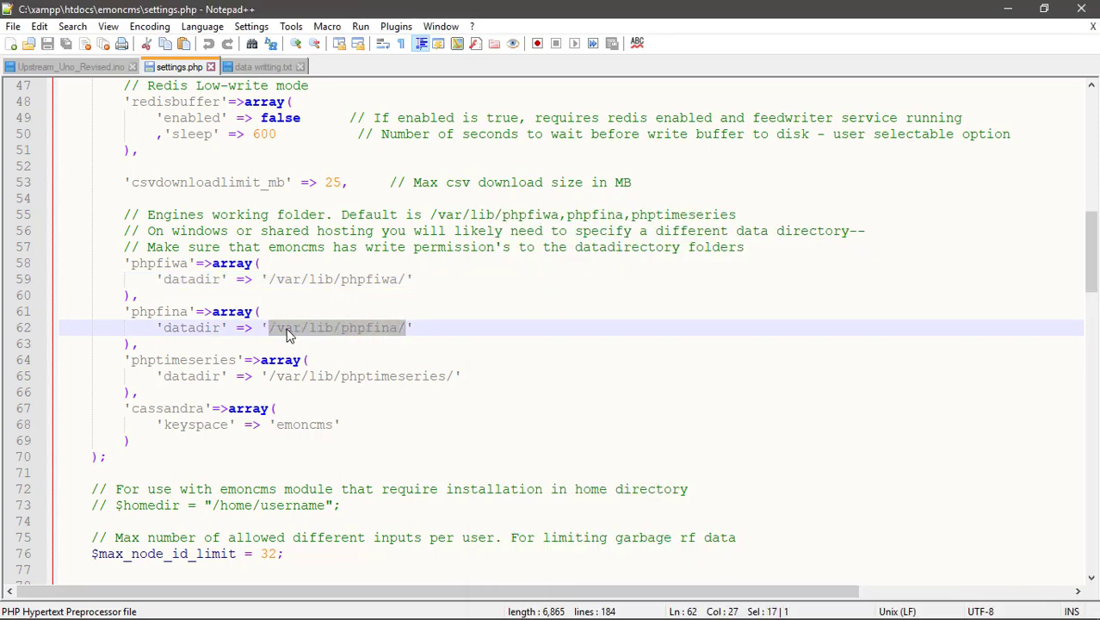
right_click(287, 334)
left_click(367, 334)
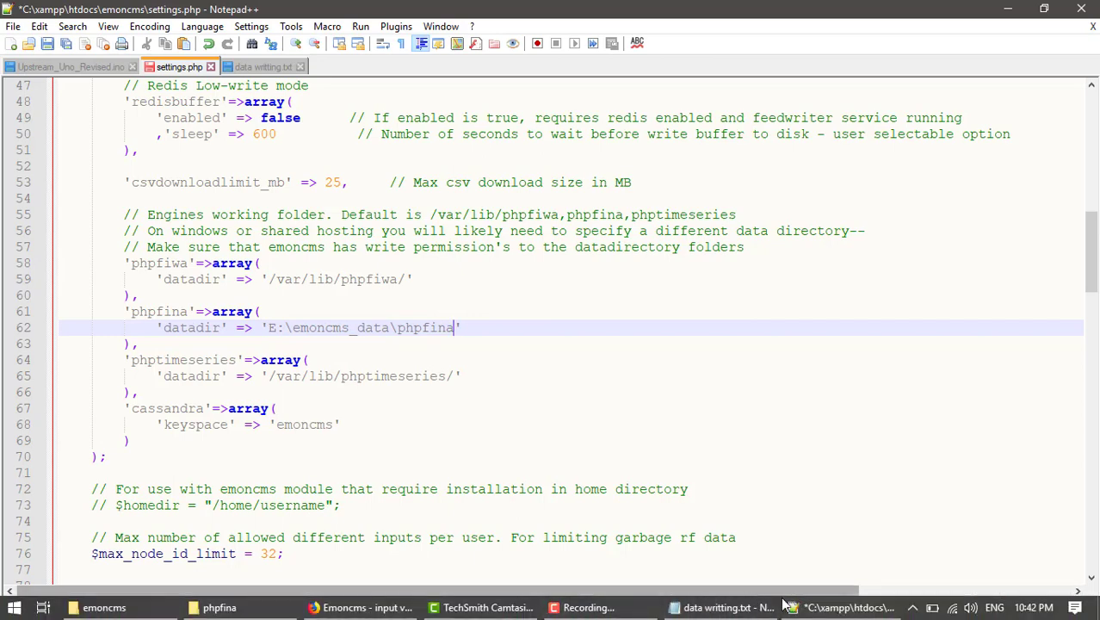
Copy the E:\emoncms_data\phpfiwa path and paste it as the phpfiwa datadir on line 59.
left_click(845, 607)
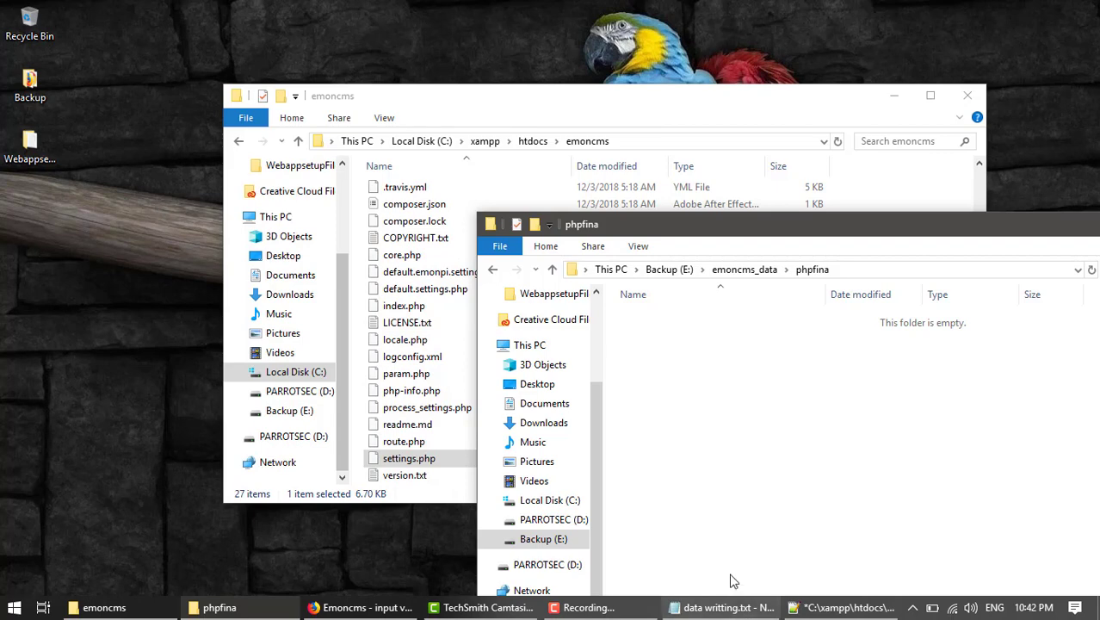
left_click(492, 270)
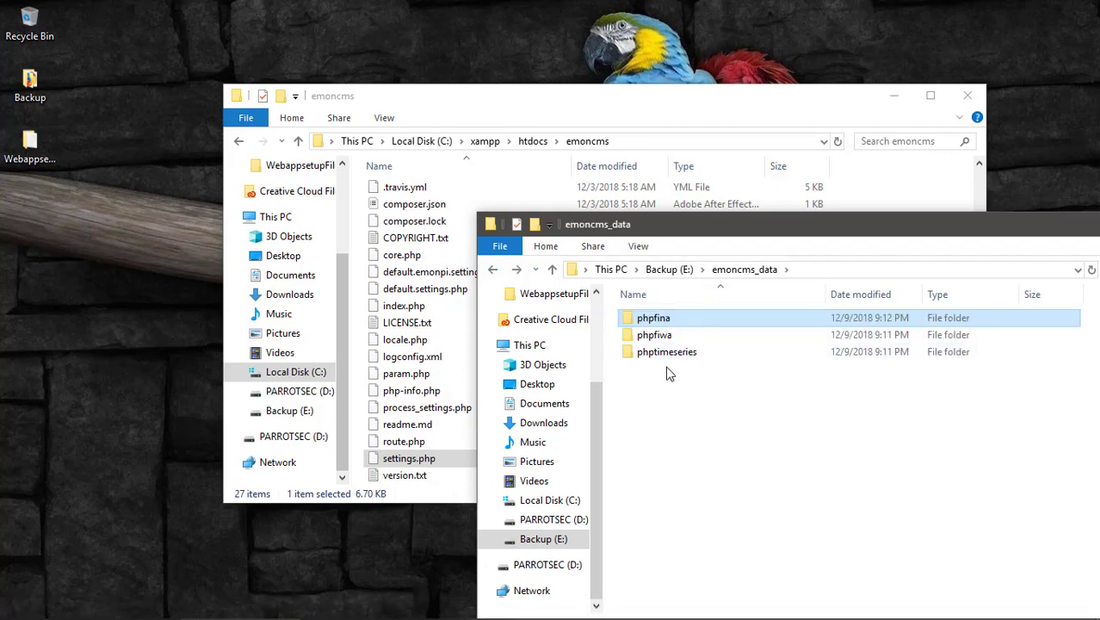
left_click(671, 336)
double_click(671, 336)
left_click(807, 269)
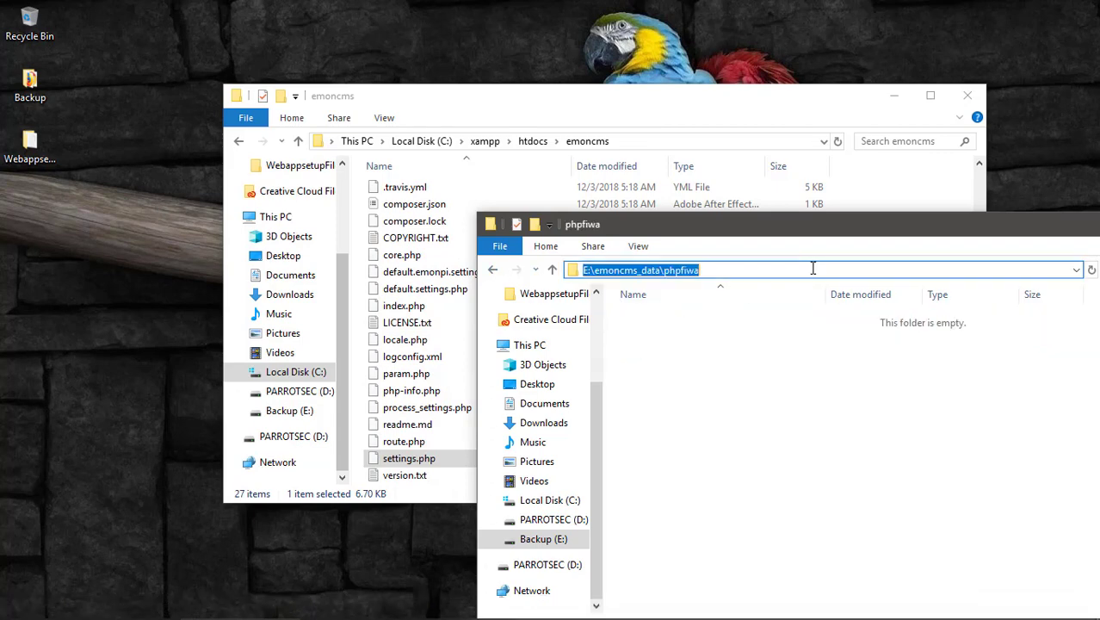
right_click(678, 273)
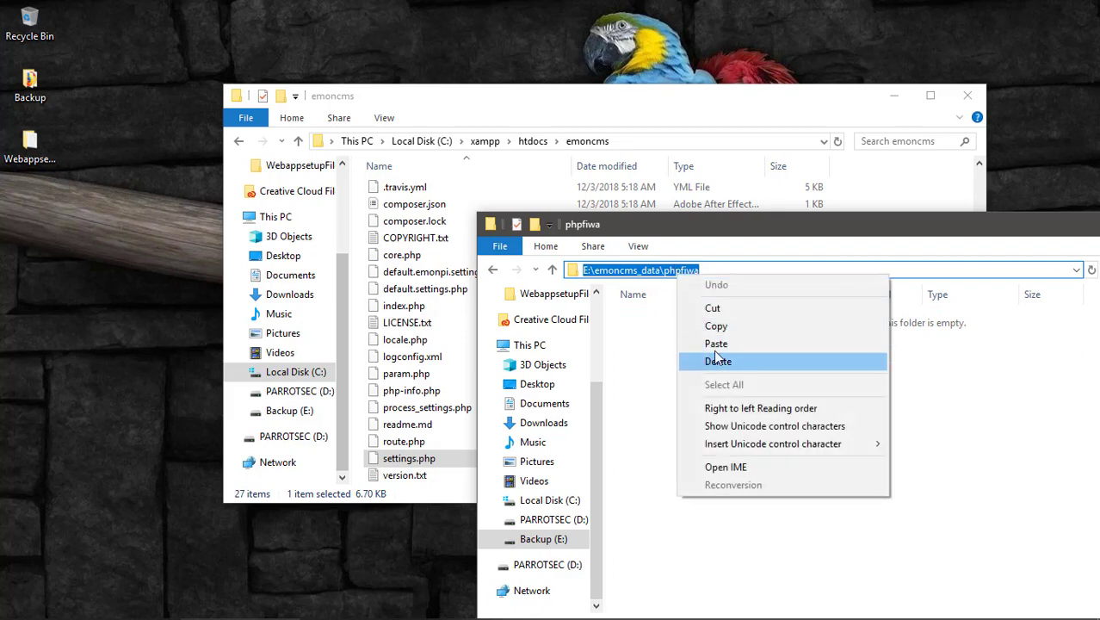
left_click(728, 325)
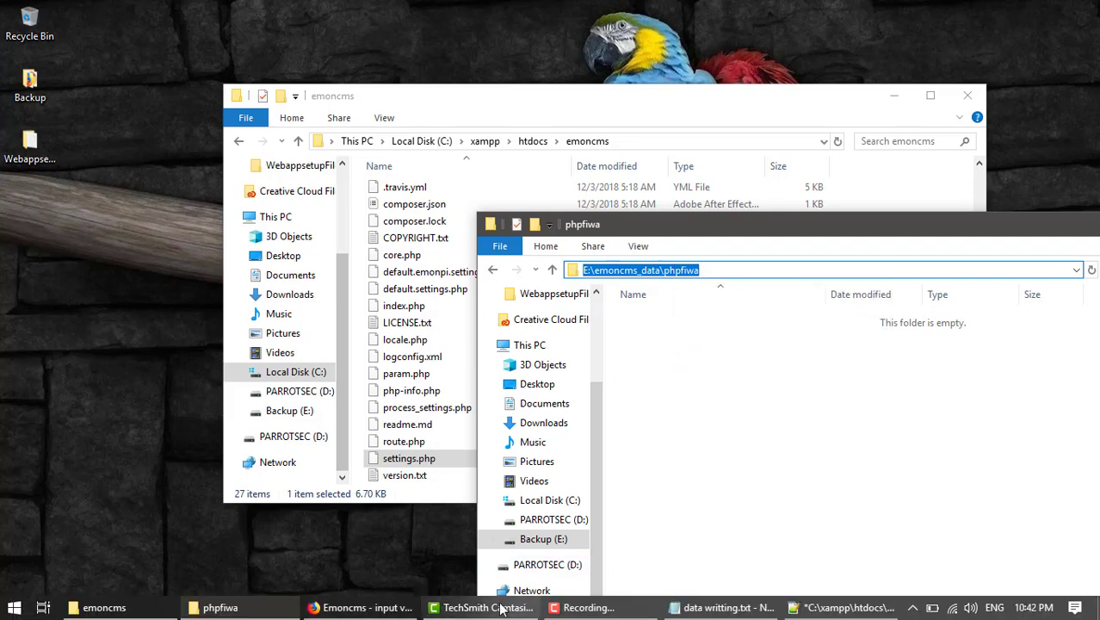
mouse_move(759, 611)
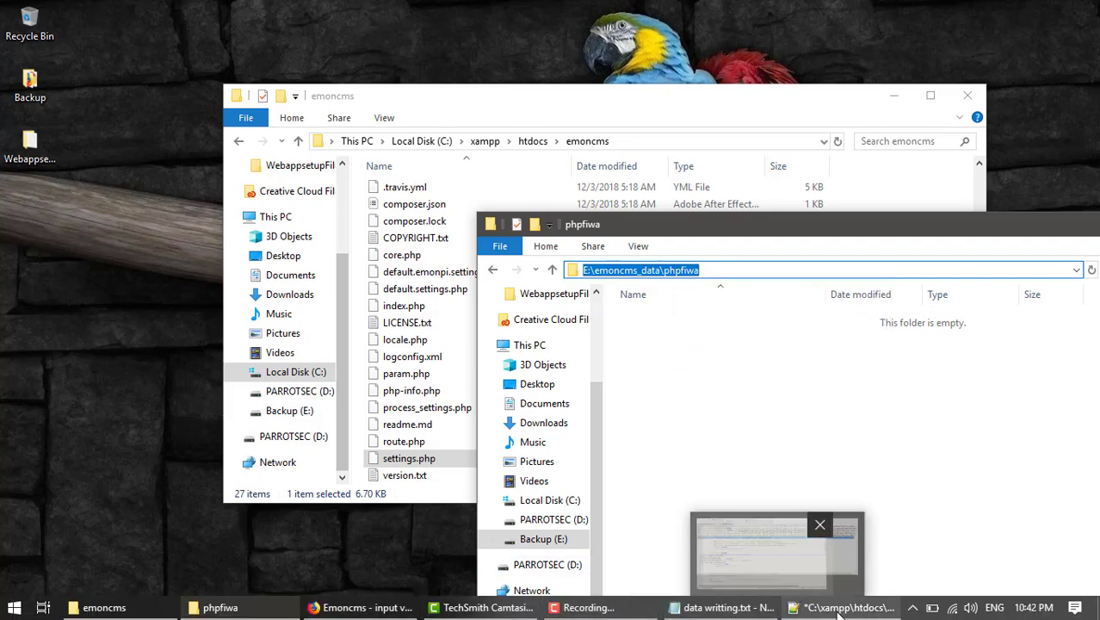
left_click(843, 607)
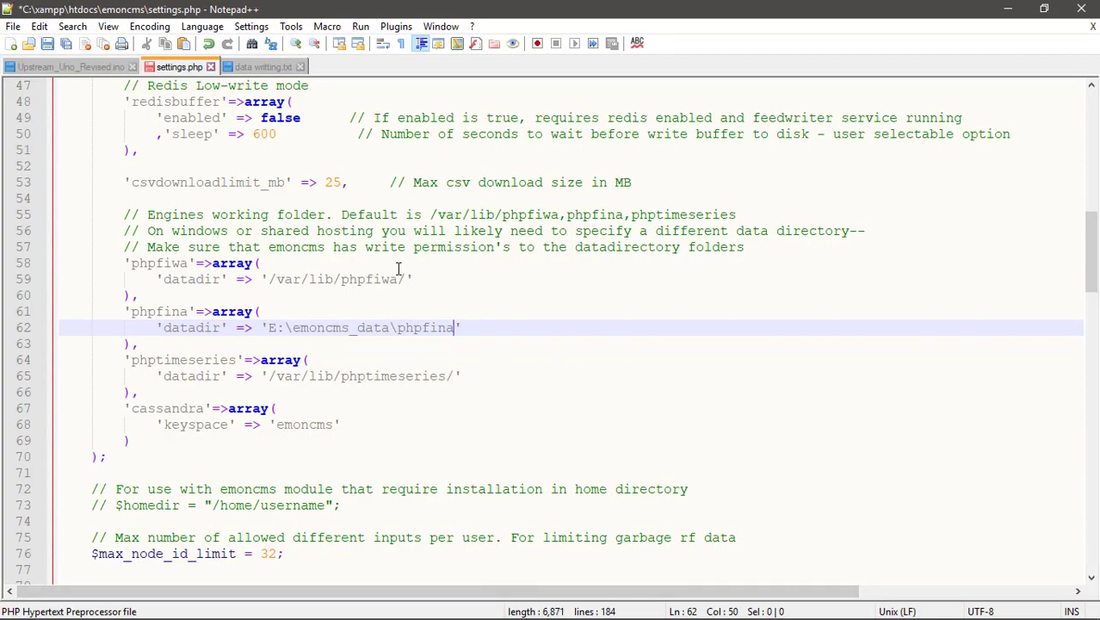
left_click_drag(404, 279, 271, 280)
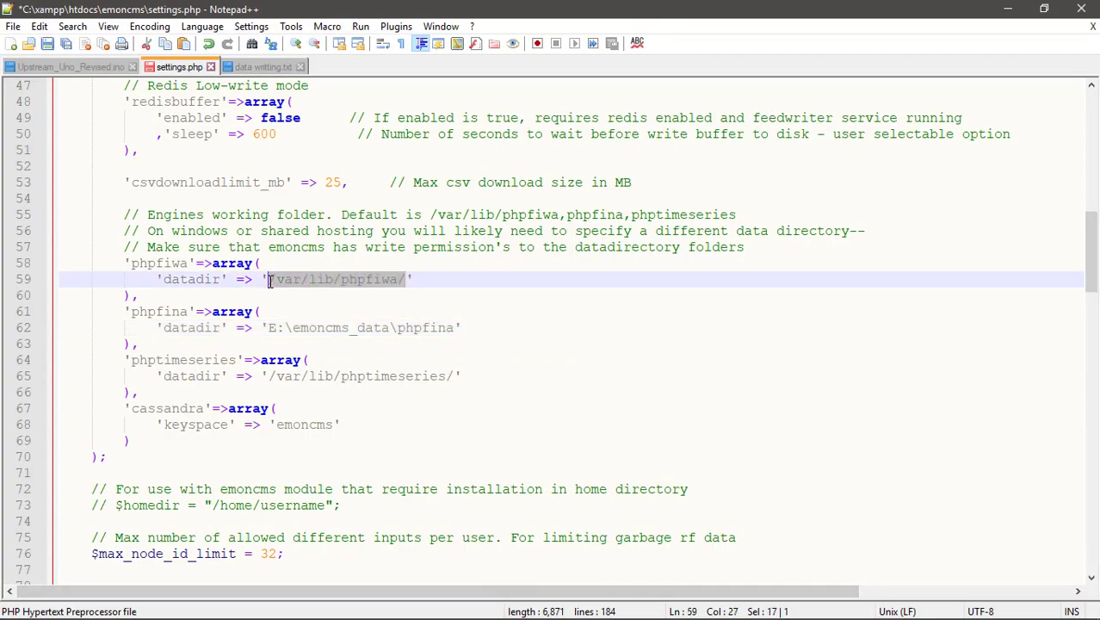
right_click(290, 297)
left_click(337, 327)
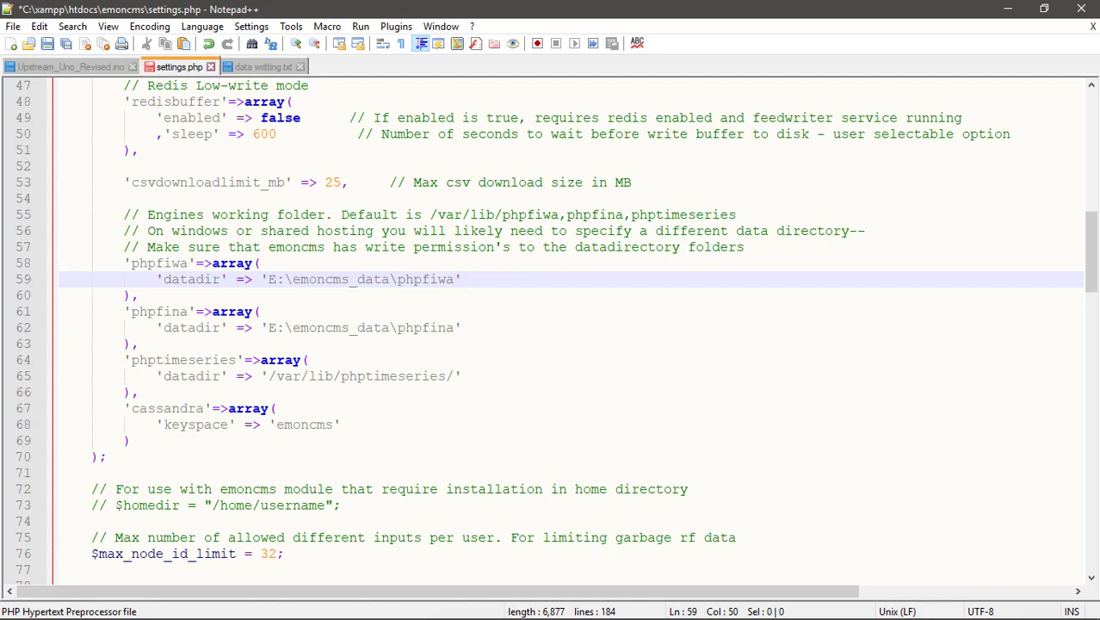
Set line 65's phptimeseries datadir to the E:\emoncms_data\phptimeseries path and save settings.php.
mouse_move(917, 613)
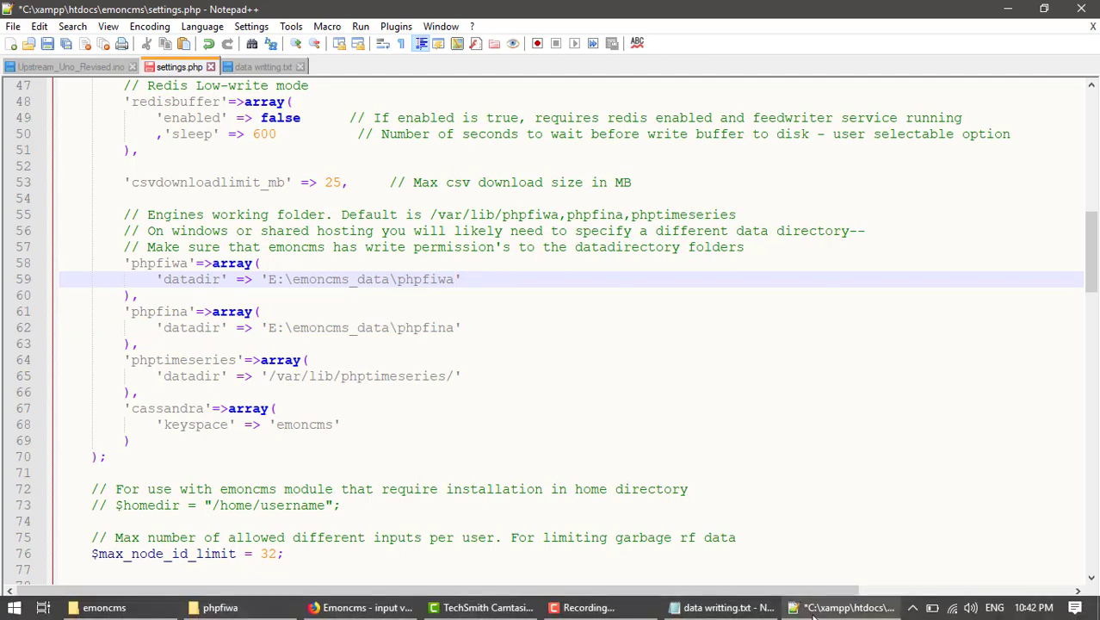
left_click(220, 607)
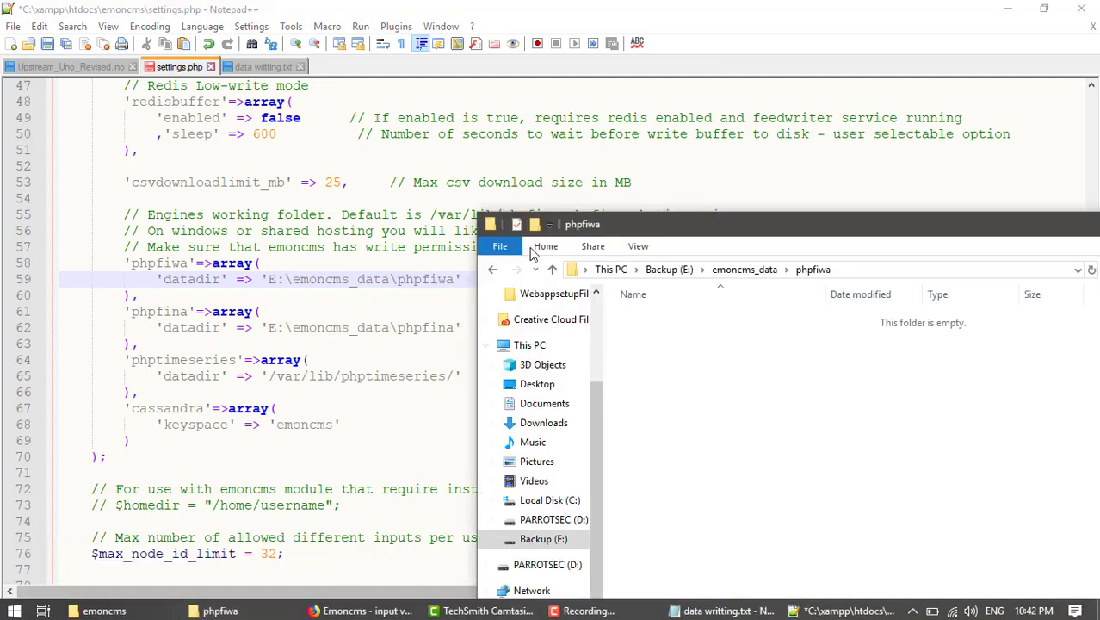
key("alt+Up")
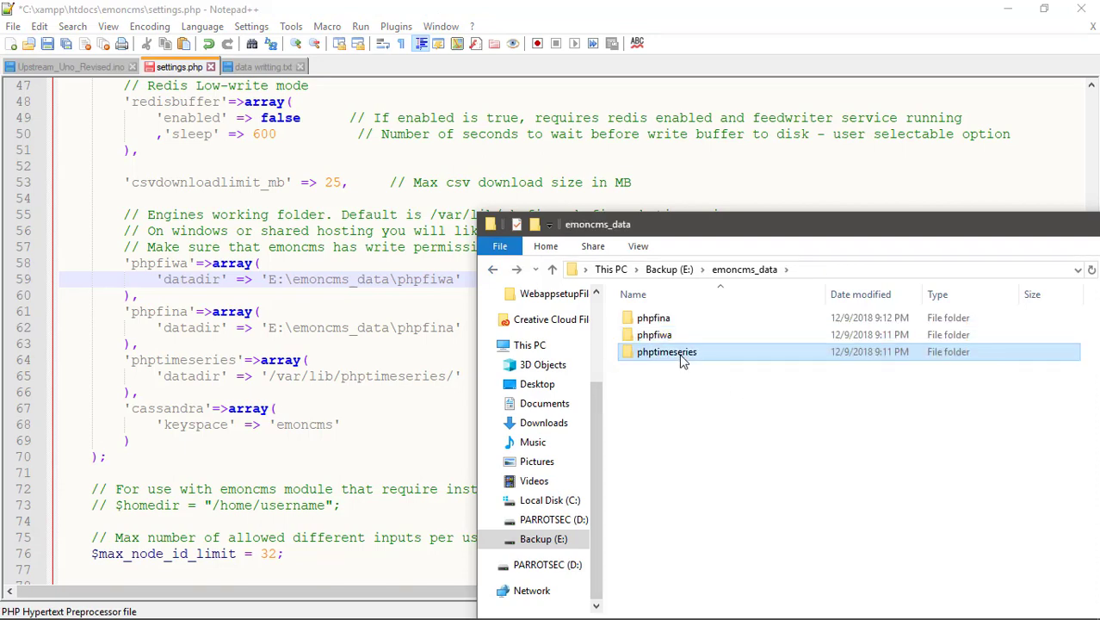
double_click(680, 353)
left_click(874, 270)
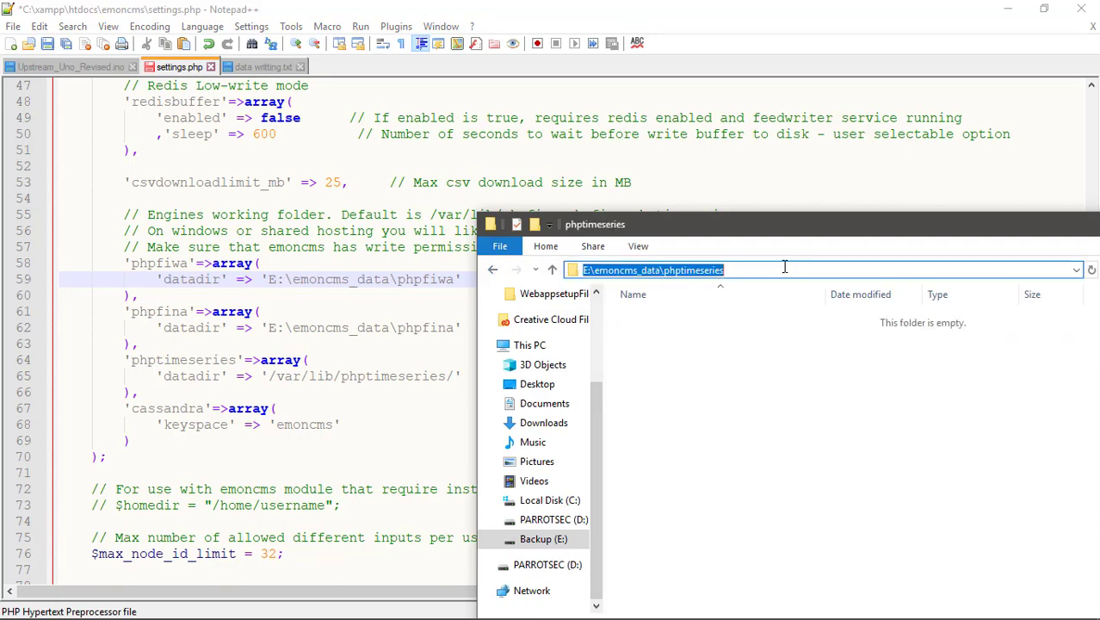
right_click(718, 271)
left_click(755, 321)
left_click(443, 384)
left_click_drag(454, 377, 269, 379)
right_click(277, 383)
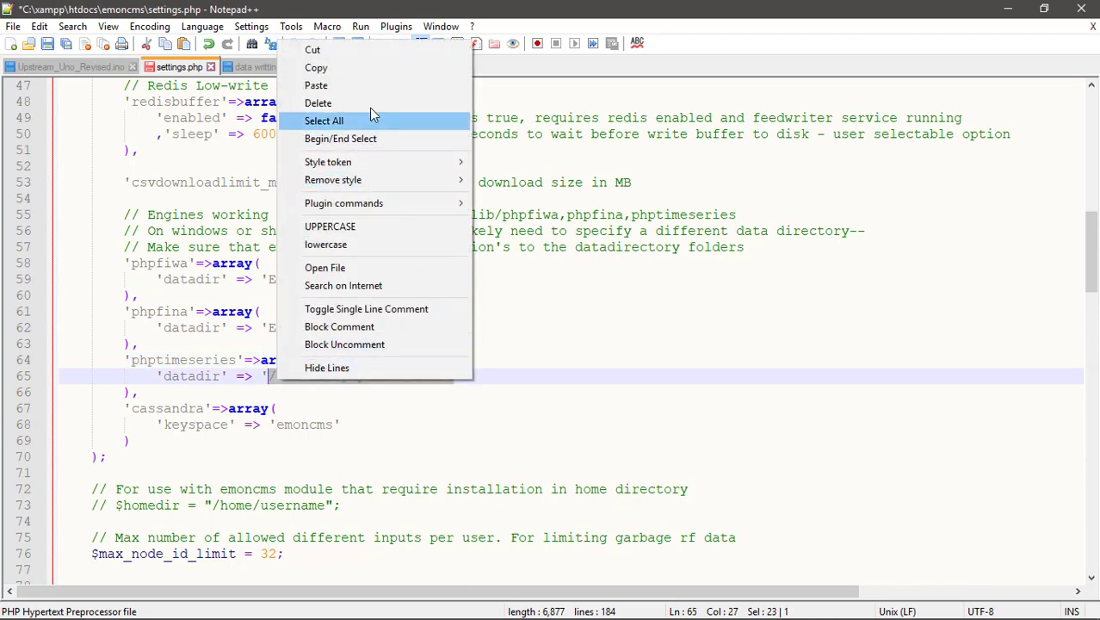
left_click(374, 86)
scroll(424, 419, "down", 5)
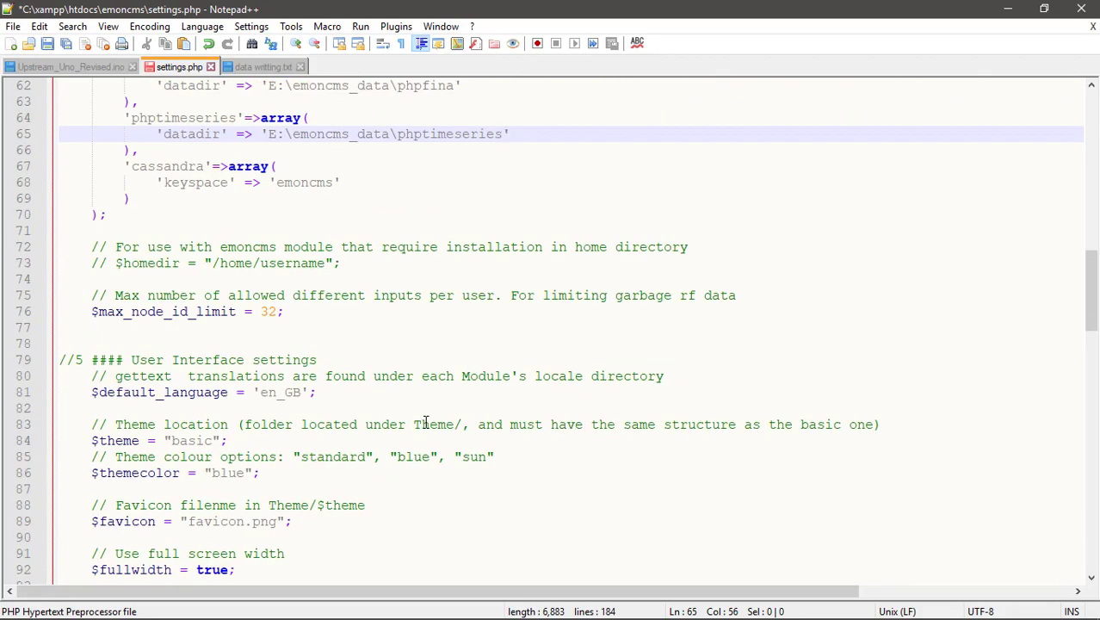
scroll(413, 396, "up", 5)
left_click(49, 46)
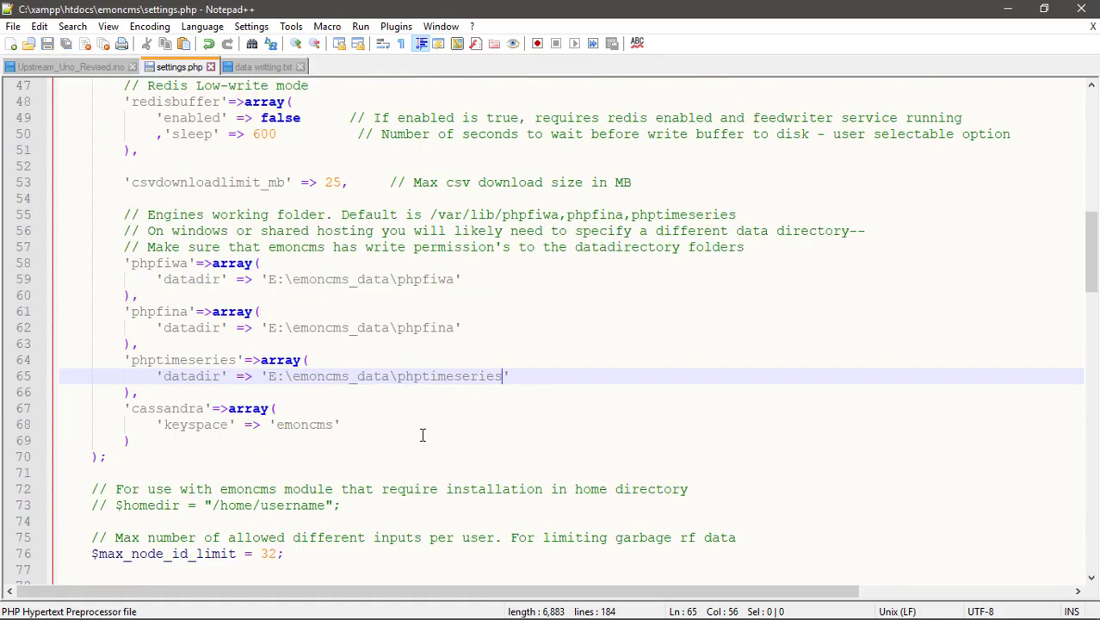
scroll(422, 435, "down", 11)
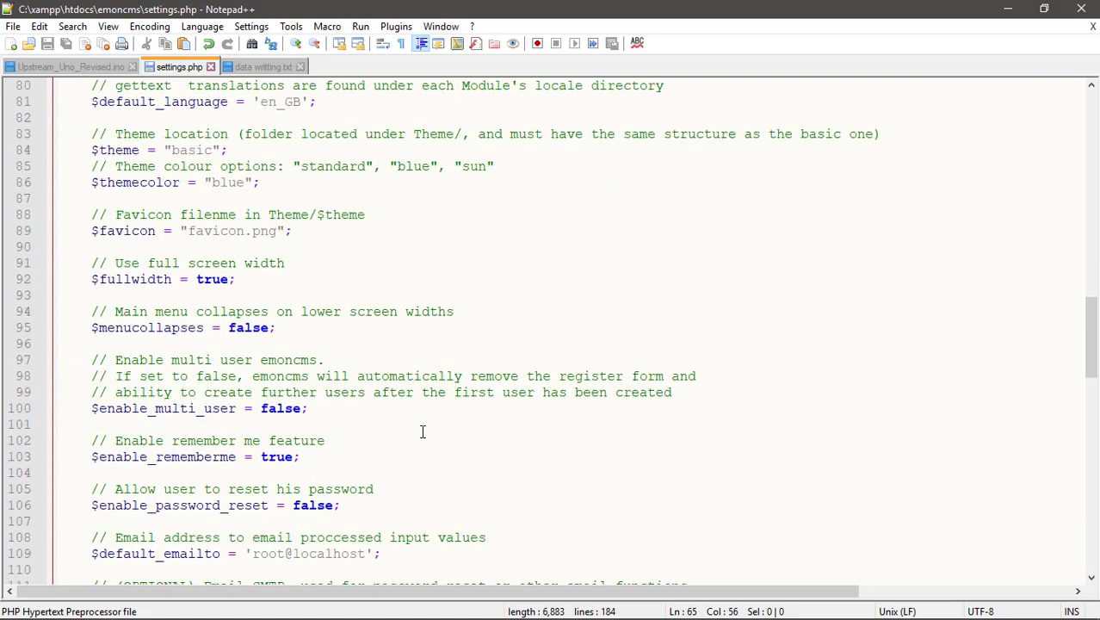
scroll(421, 431, "down", 5)
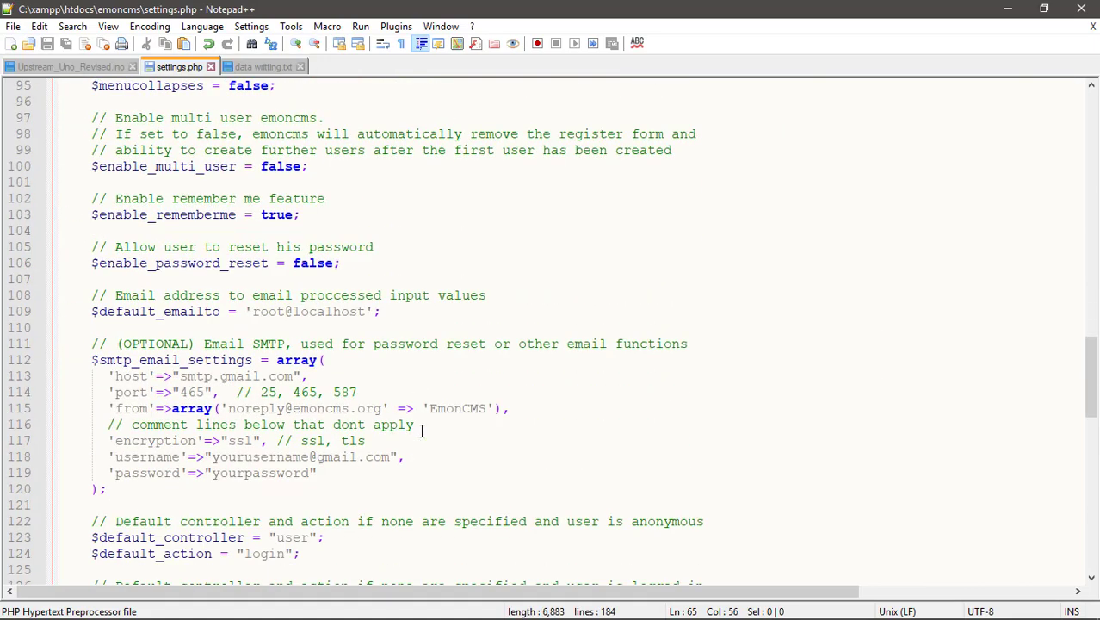
scroll(421, 430, "down", 3)
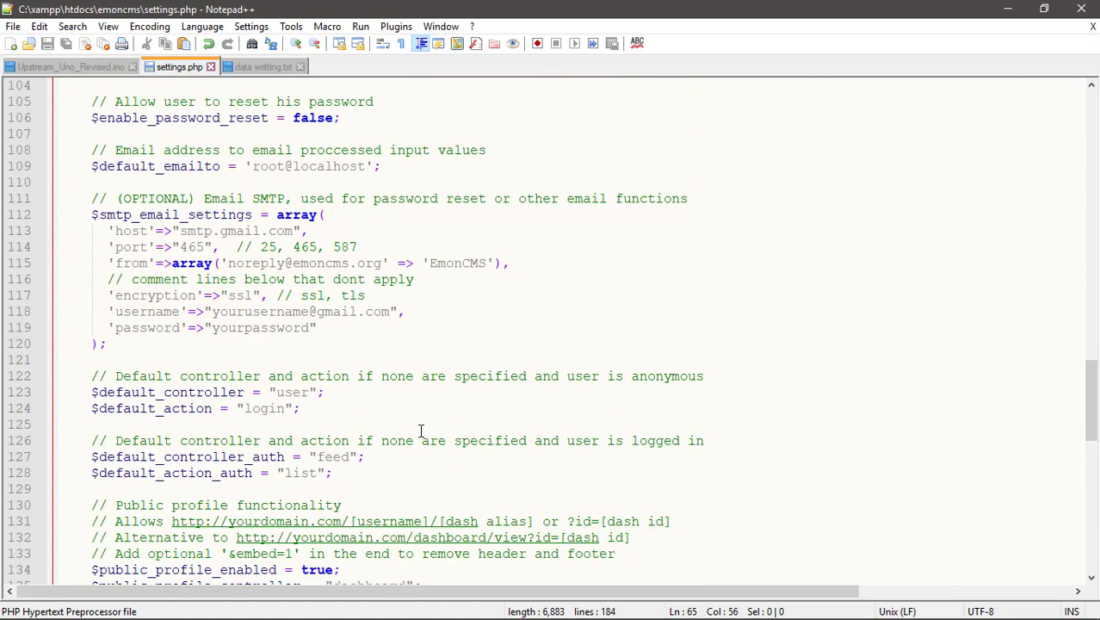
scroll(420, 430, "down", 3)
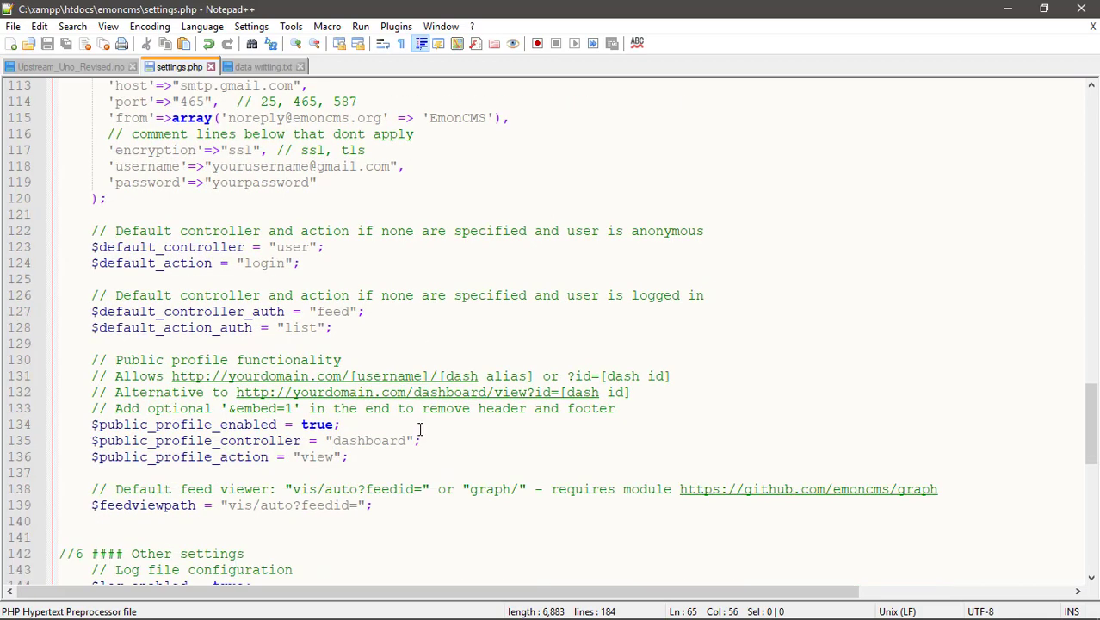
scroll(420, 428, "down", 5)
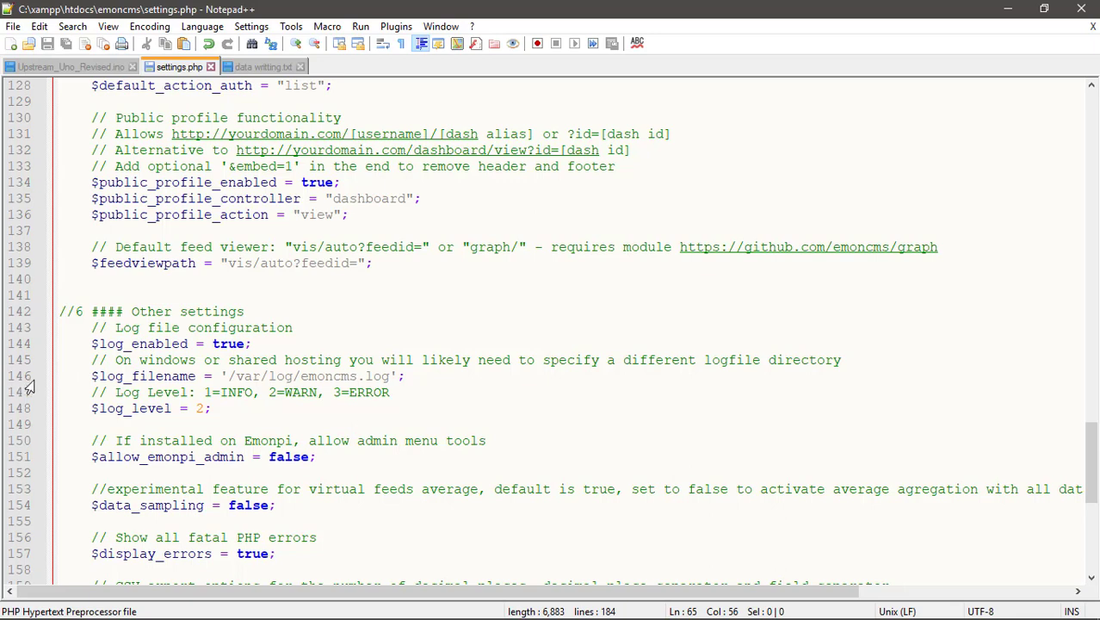
left_click(475, 383)
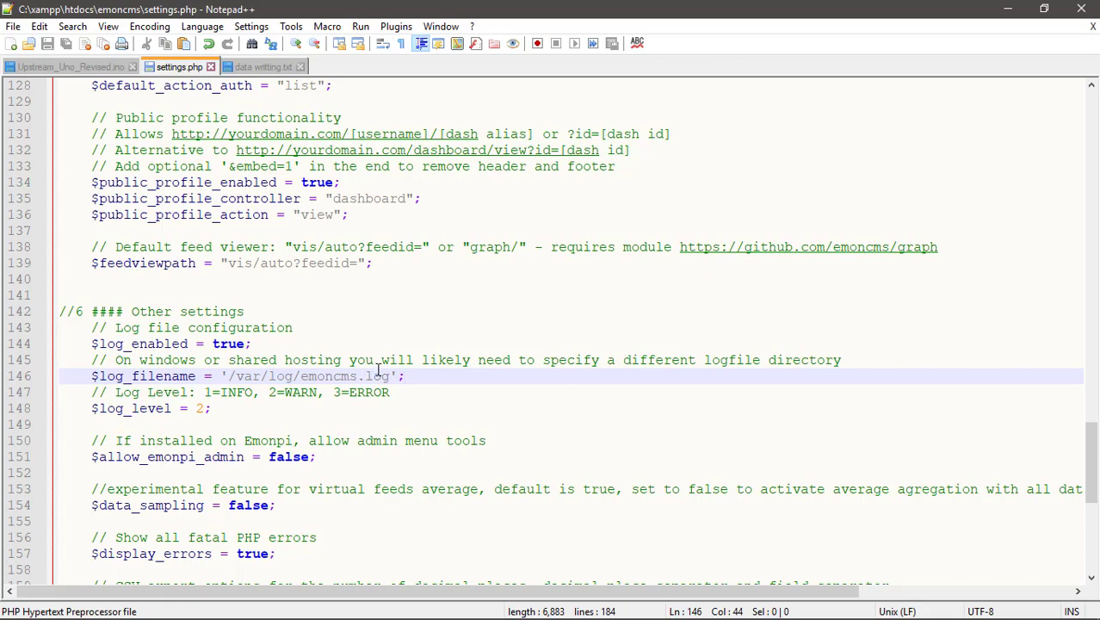
left_click_drag(388, 362, 664, 363)
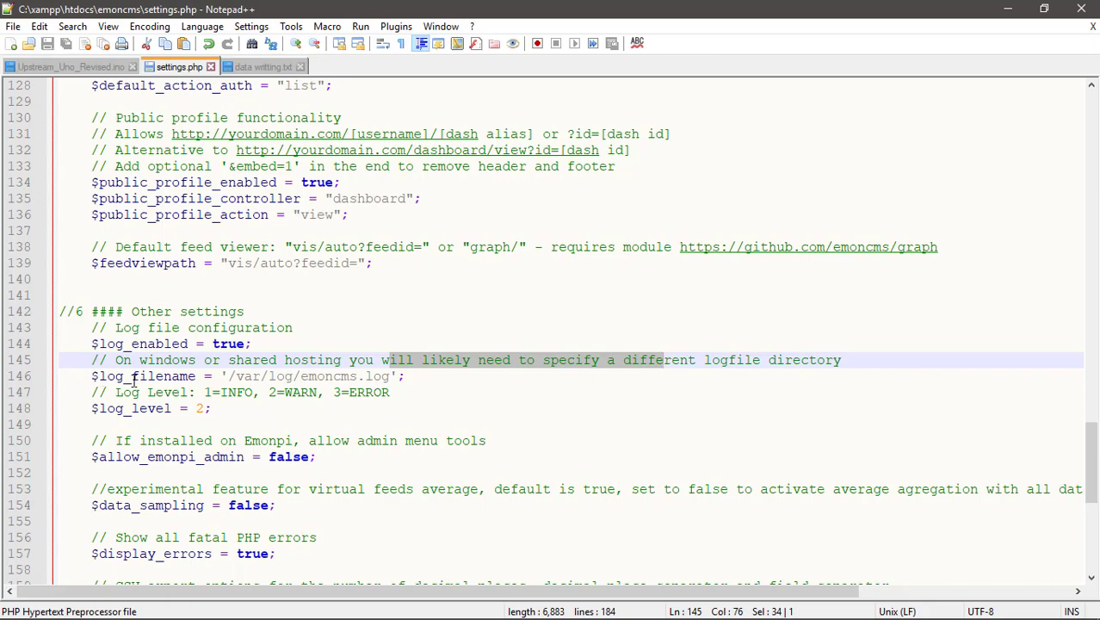
left_click(243, 376)
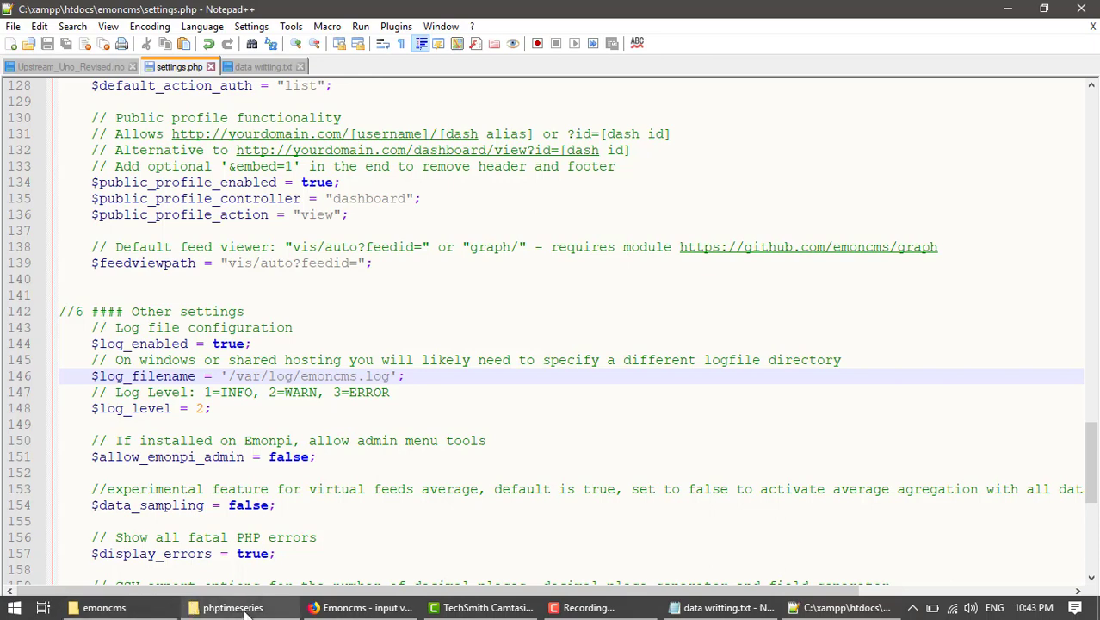
Create a New Text Document.txt in the emoncms_data folder, keeping the default name.
left_click(228, 607)
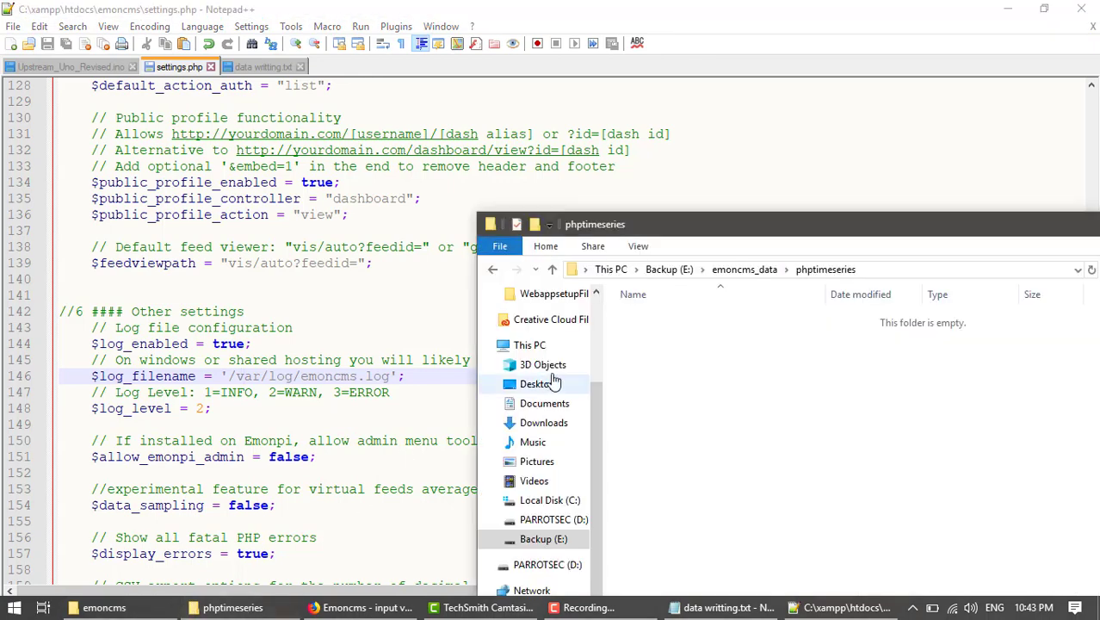
left_click(492, 269)
left_click(728, 396)
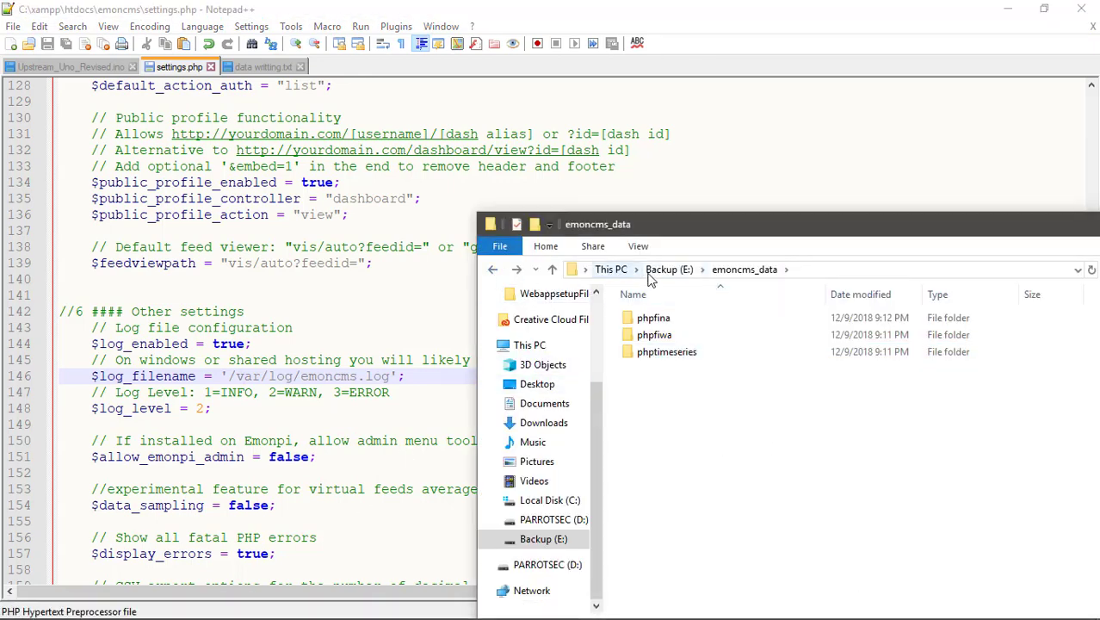
right_click(651, 416)
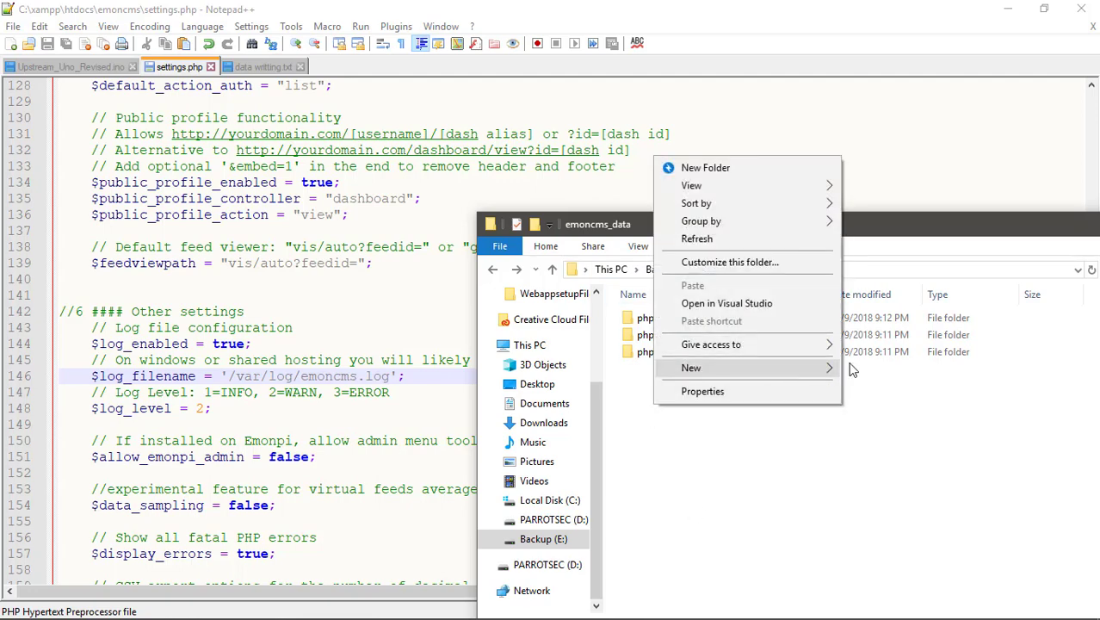
mouse_move(850, 369)
left_click(885, 535)
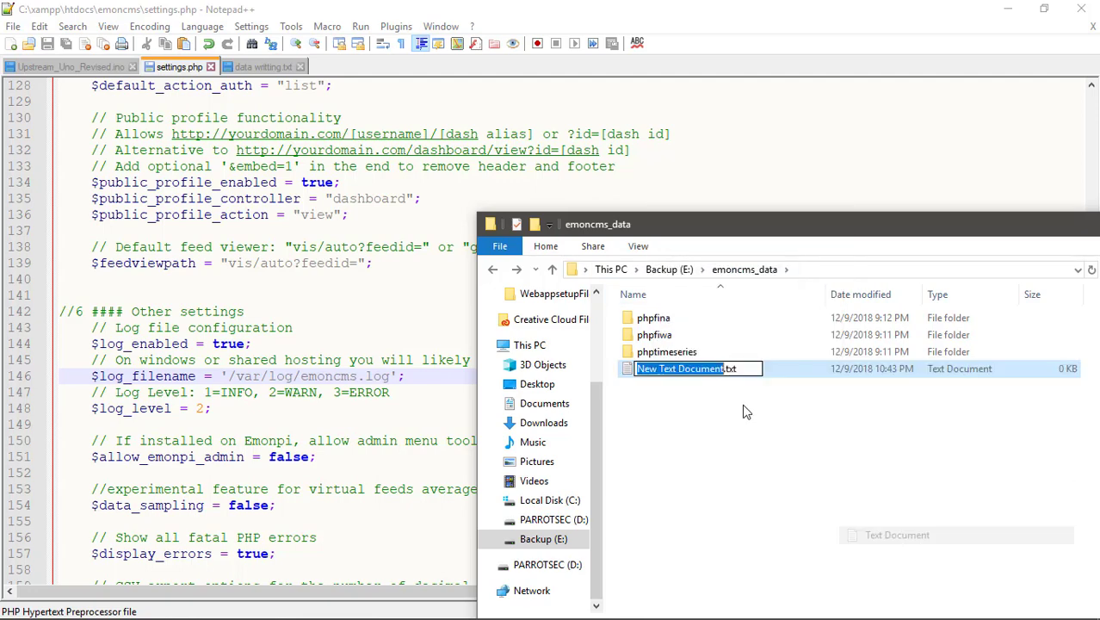
key("Return")
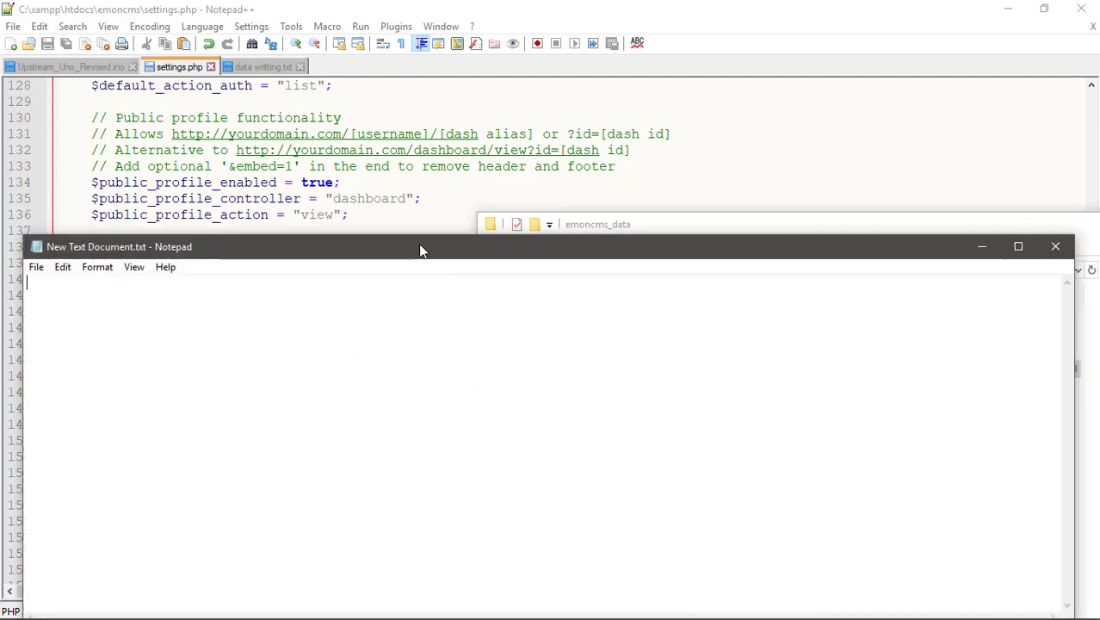
Open New Text Document.txt in Notepad and leave its content empty.
left_click_drag(422, 247, 863, 348)
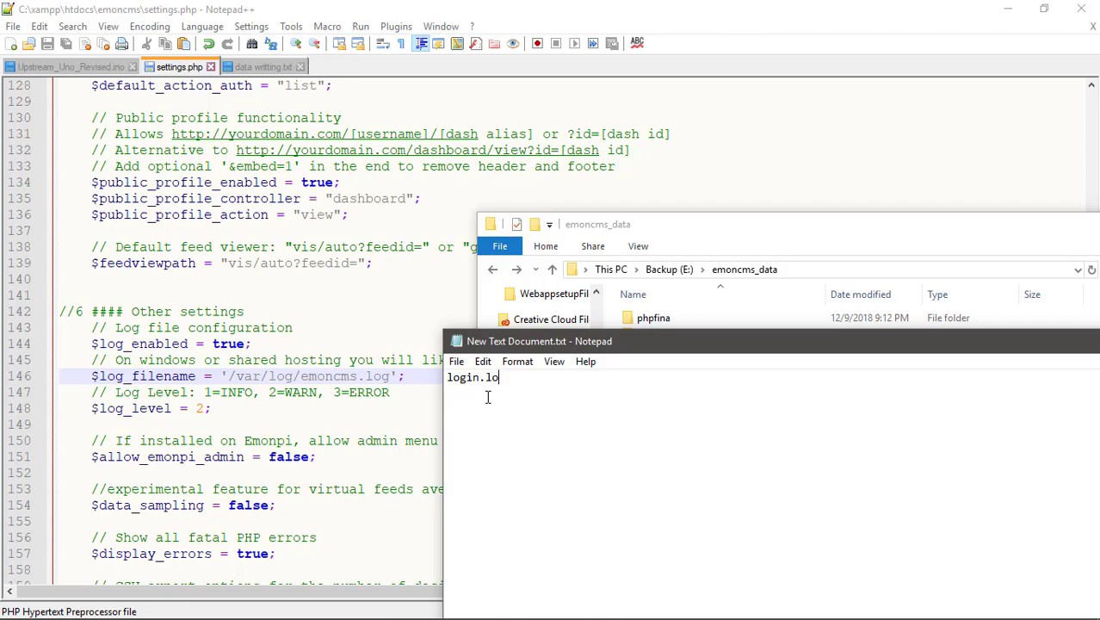
key("BackSpace")
key("BackSpace")
key("BackSpace")
key("BackSpace")
key("BackSpace")
key("BackSpace")
key("BackSpace")
key("BackSpace")
left_click_drag(542, 344, 501, 347)
left_click(415, 363)
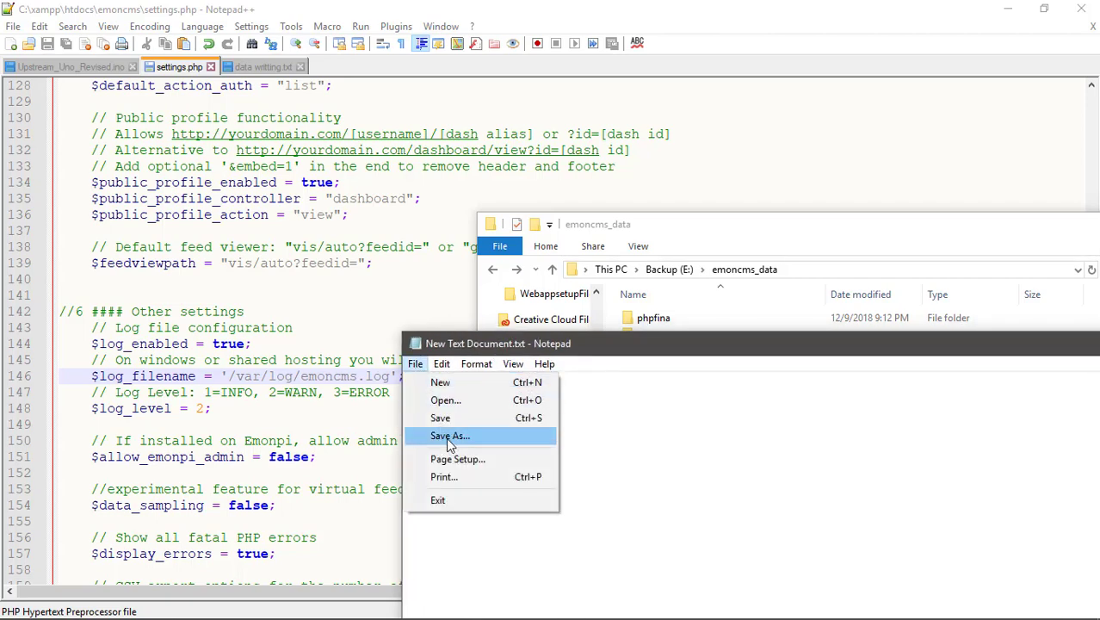
left_click(447, 437)
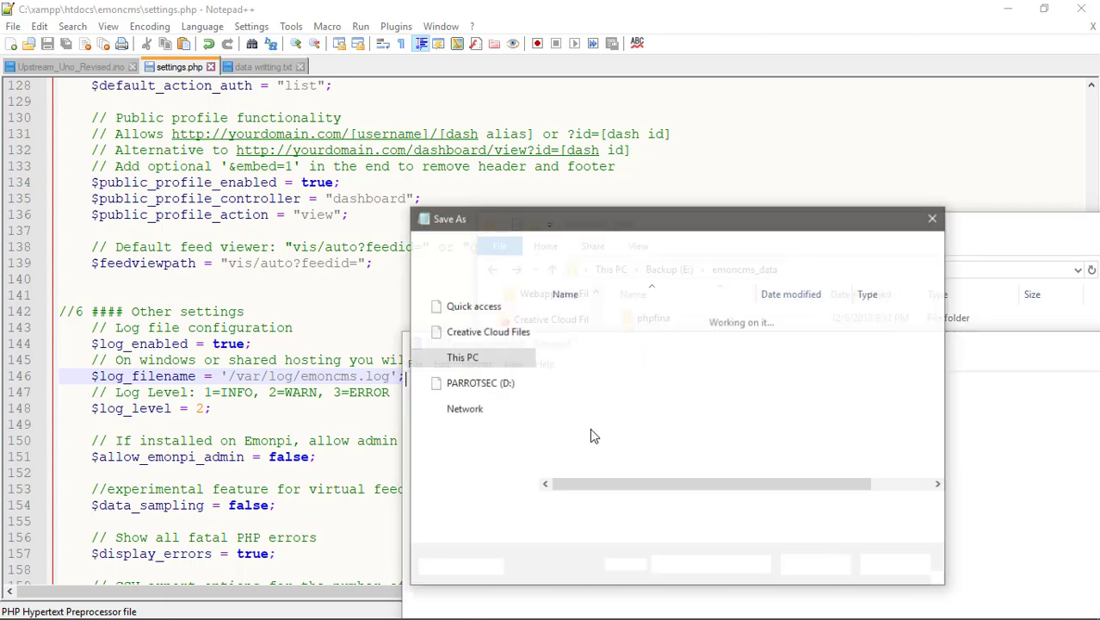
Save the empty document as login.log with the All Files type.
left_click(636, 529)
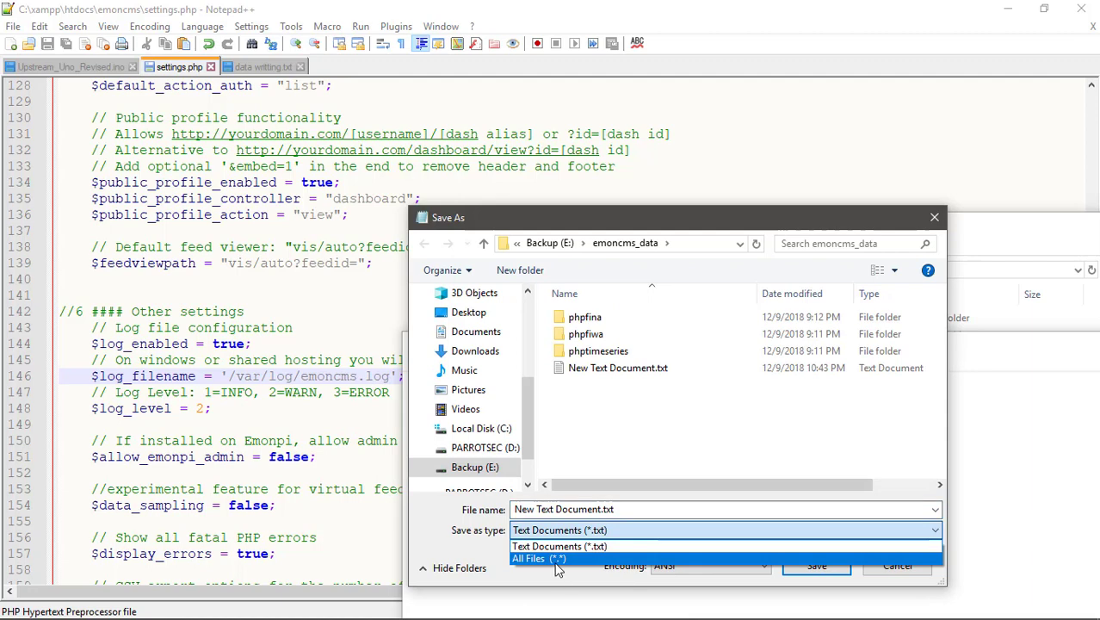
left_click(558, 561)
left_click(638, 510)
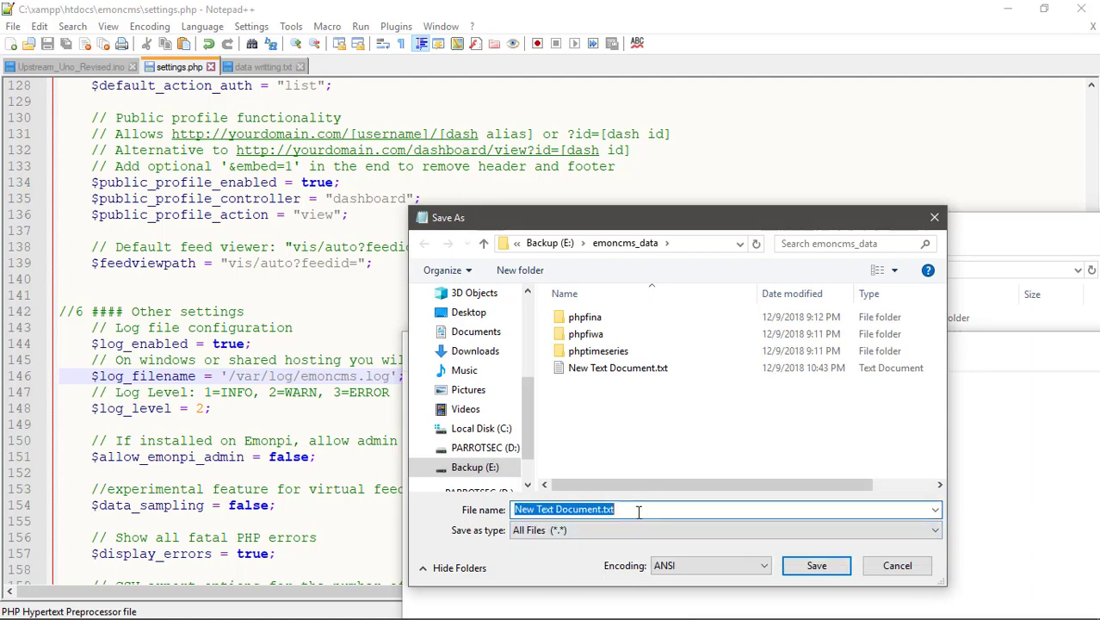
type("lo")
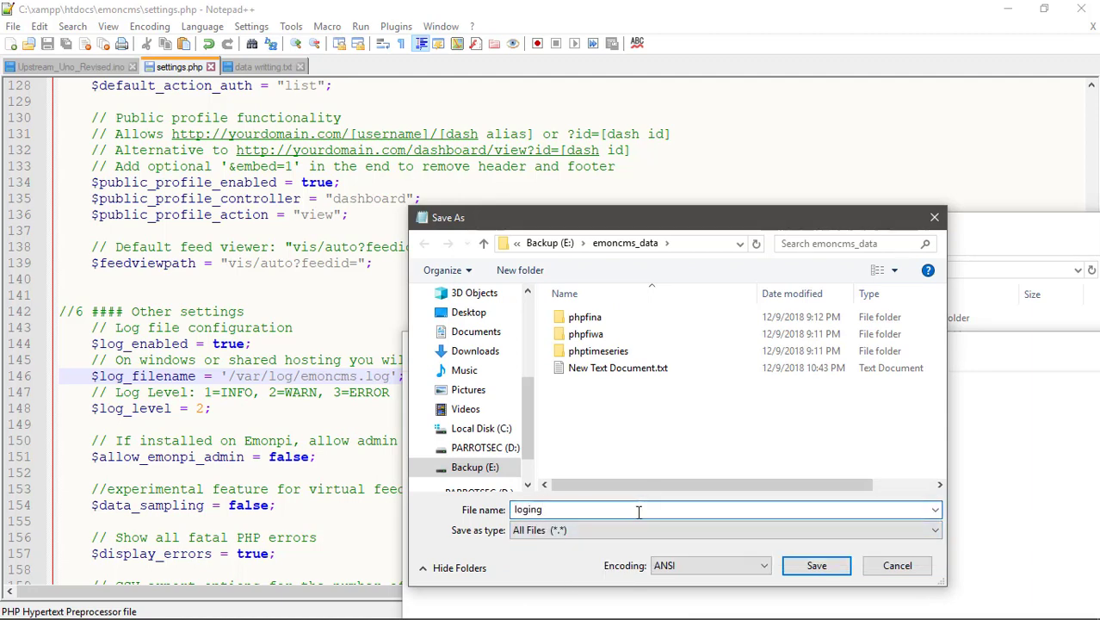
type("gin.log")
left_click(815, 565)
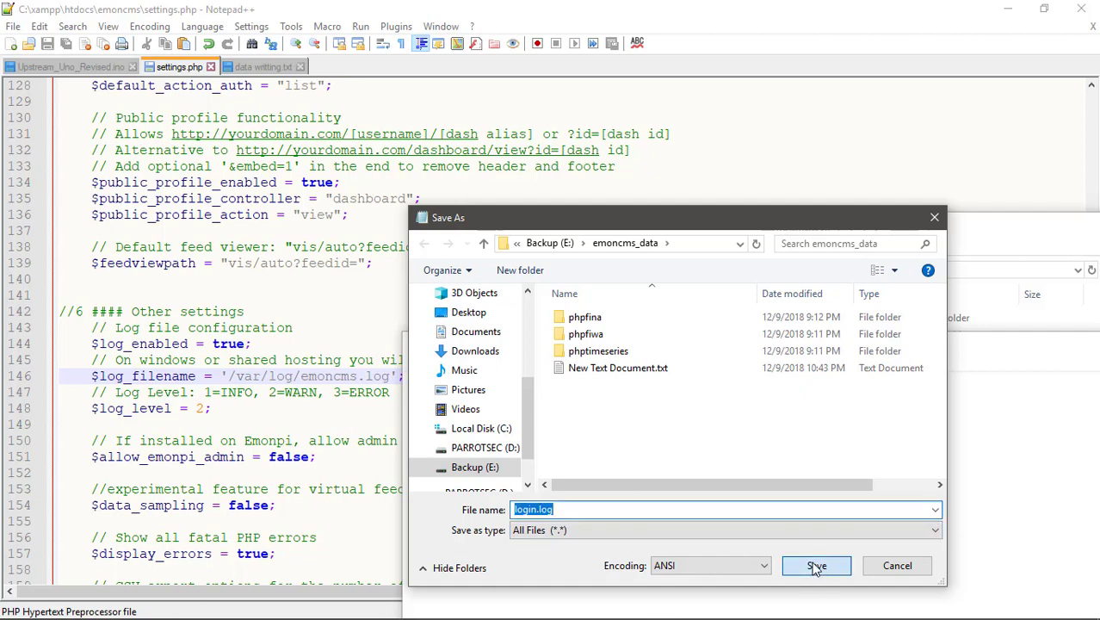
Close Notepad and delete the leftover New Text Document.txt, leaving login.log.
left_click_drag(835, 353, 490, 403)
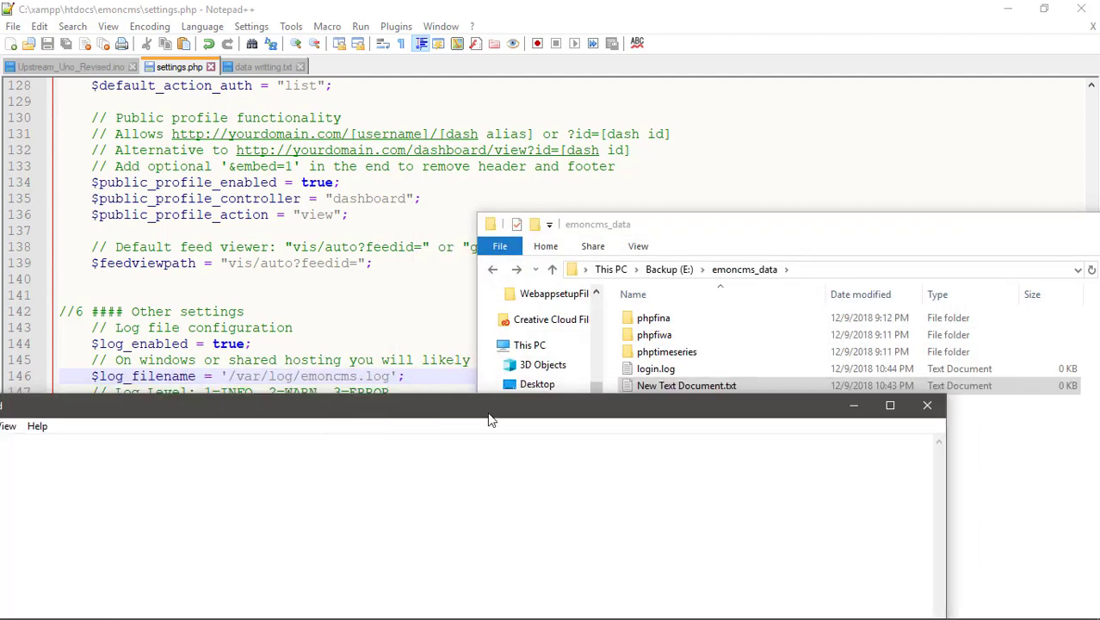
left_click(930, 400)
left_click(721, 389)
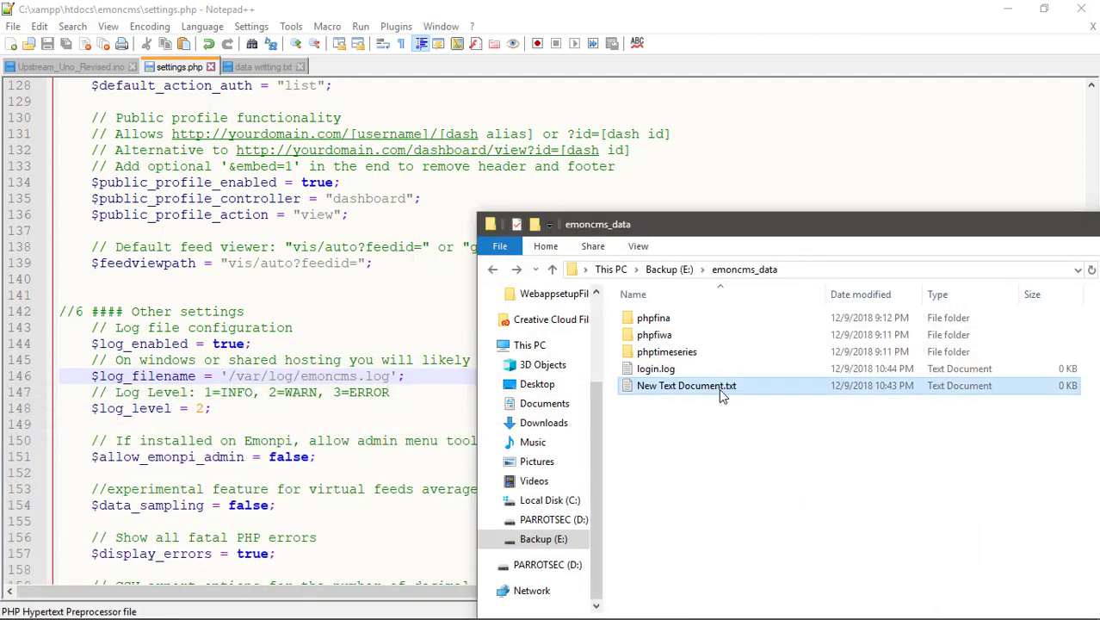
key("Delete")
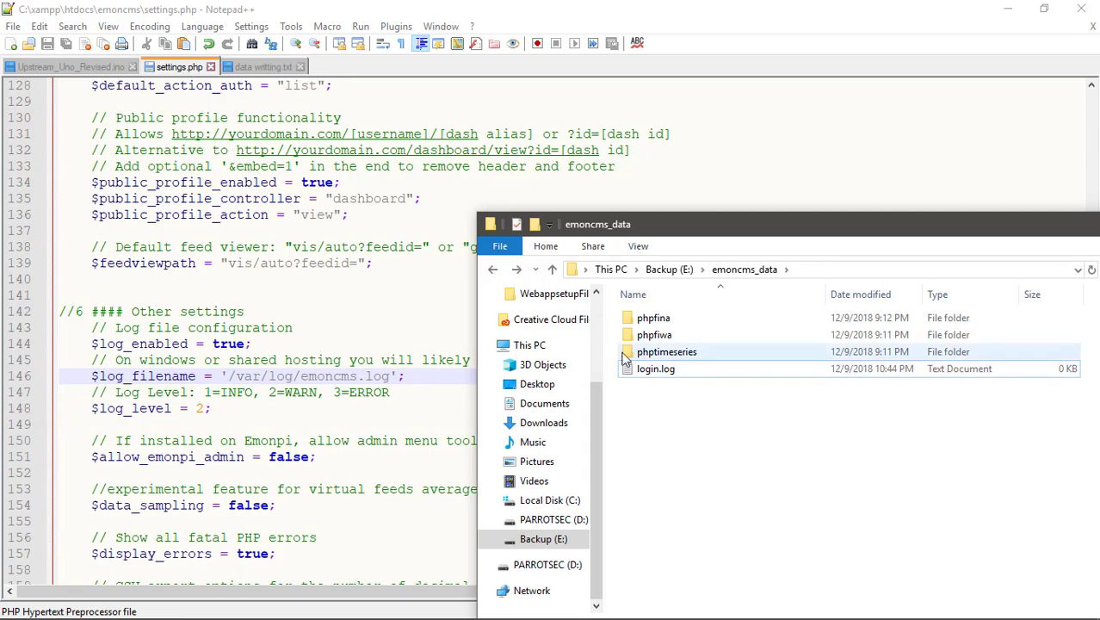
left_click(656, 372)
left_click(656, 375)
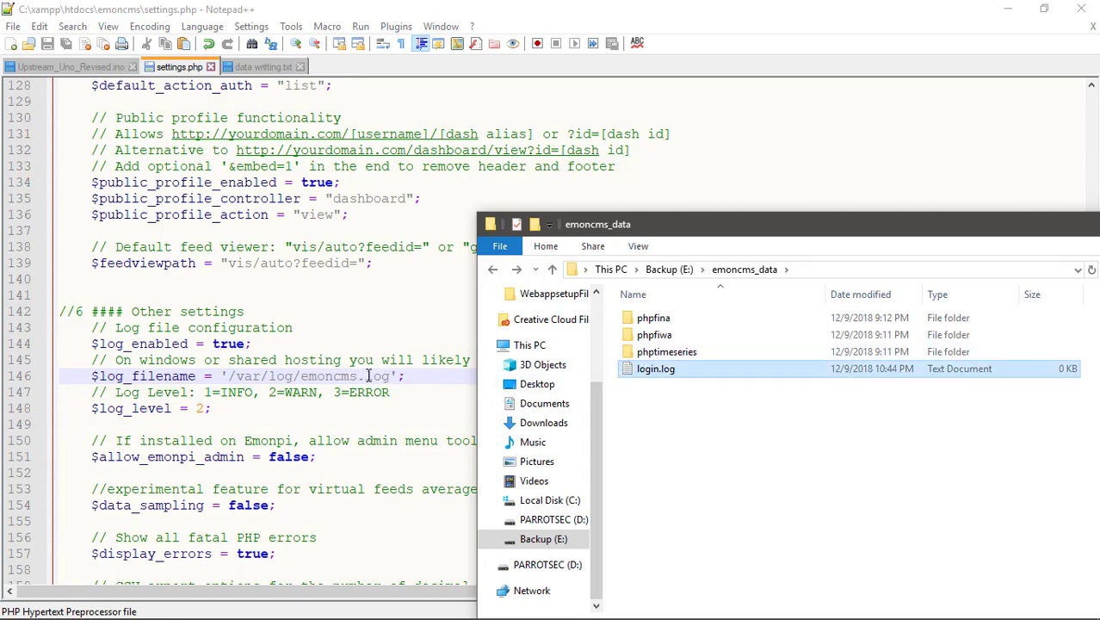
Replace /var/log/emoncms.log on line 146 with 'E:\emoncms_data\login.log'.
left_click(734, 269)
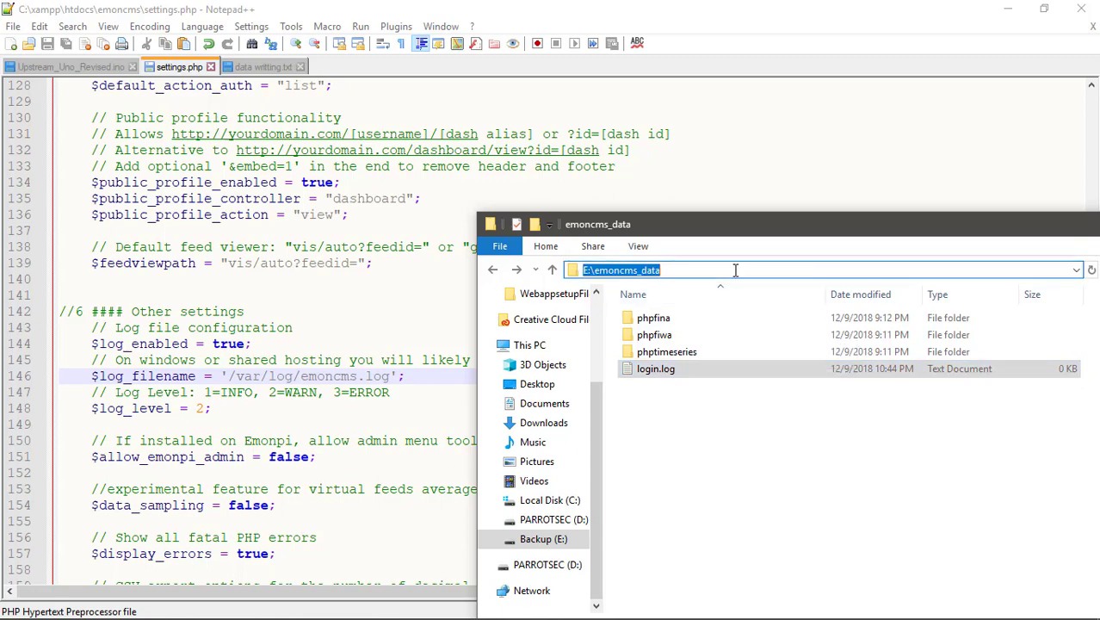
right_click(634, 269)
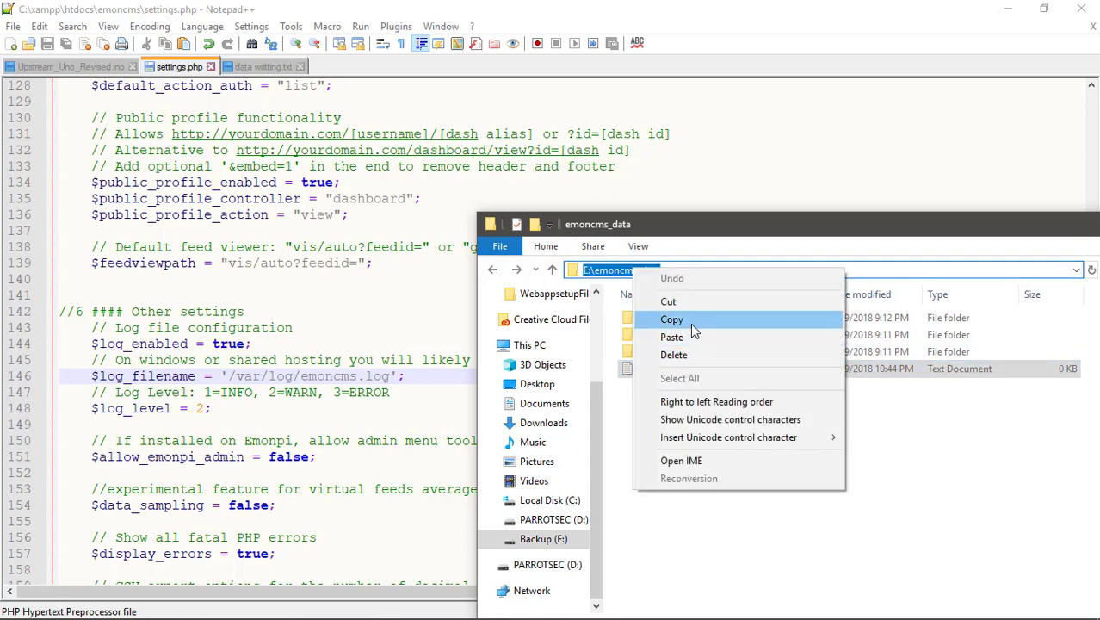
left_click(694, 329)
left_click(393, 376)
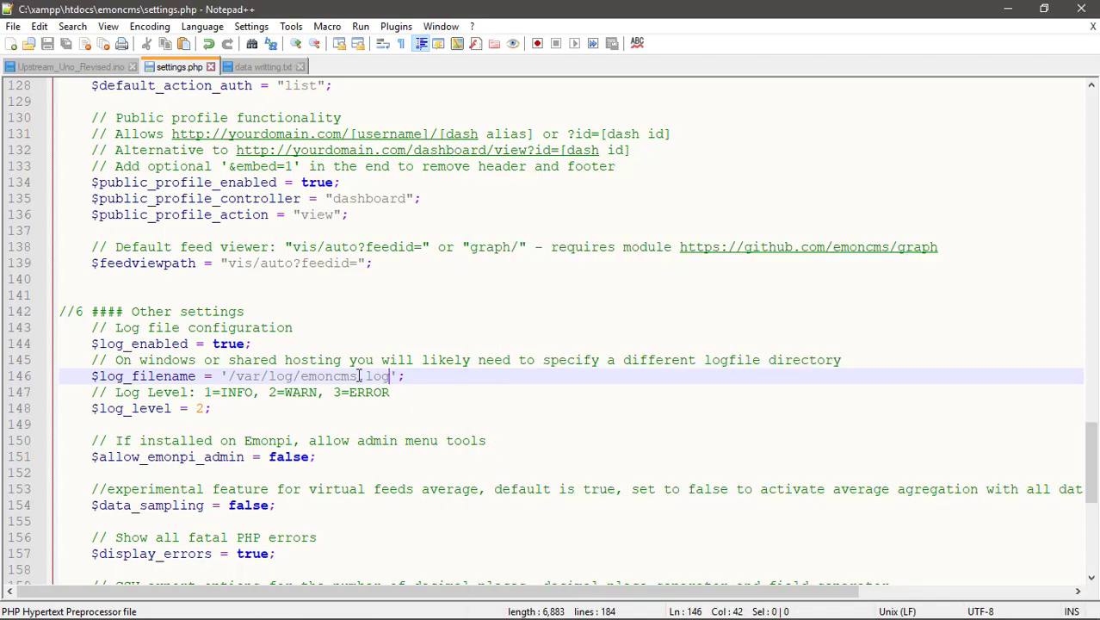
left_click_drag(393, 376, 231, 376)
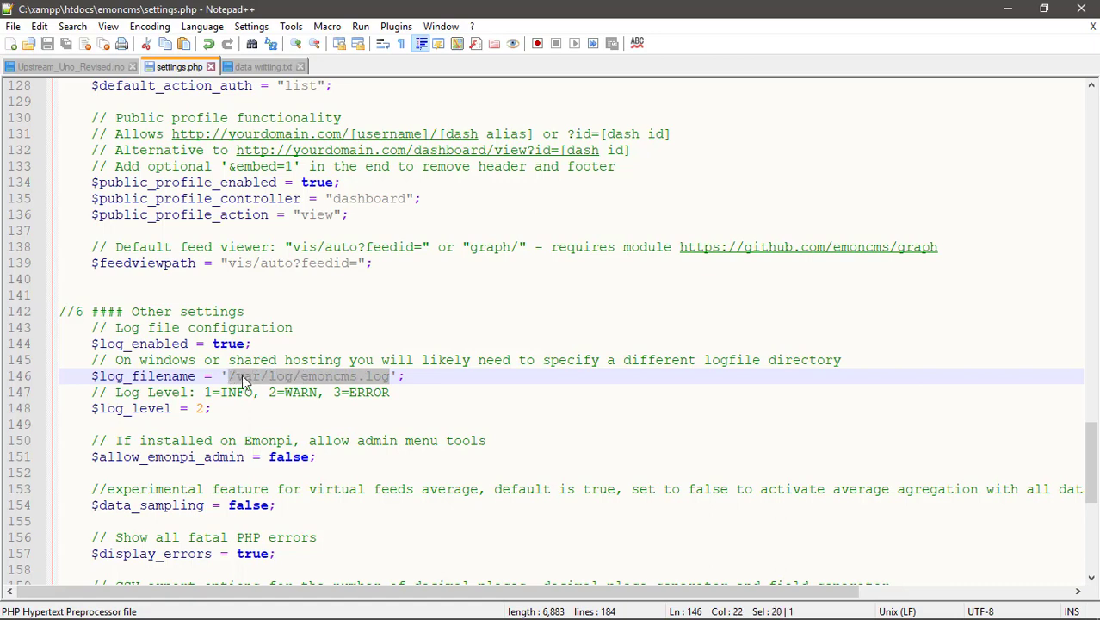
right_click(242, 375)
left_click(284, 79)
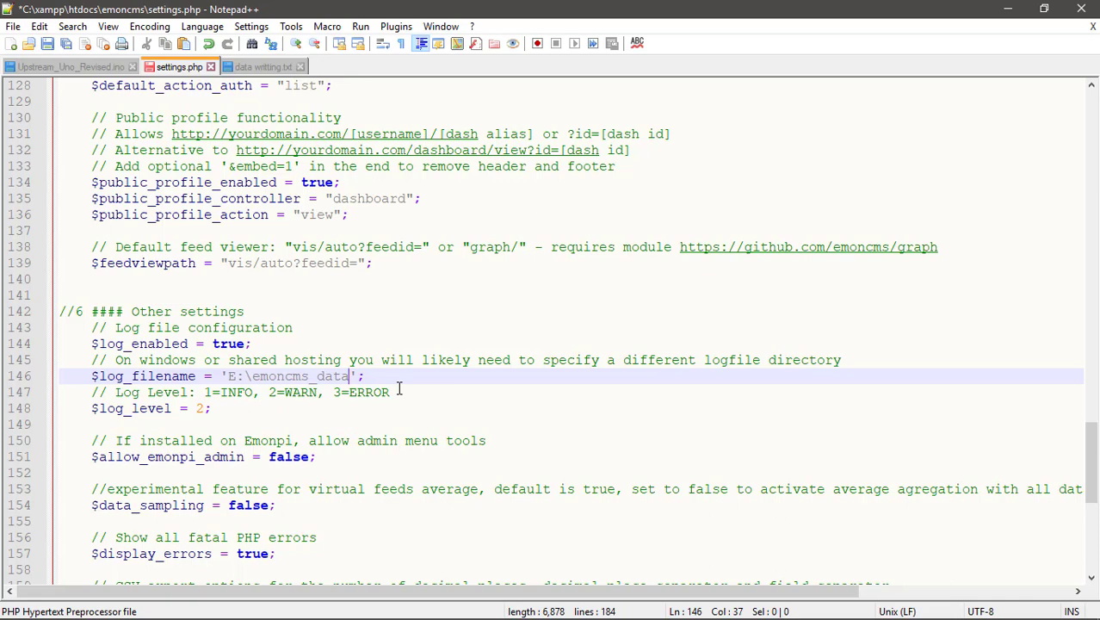
type("\\")
type("log")
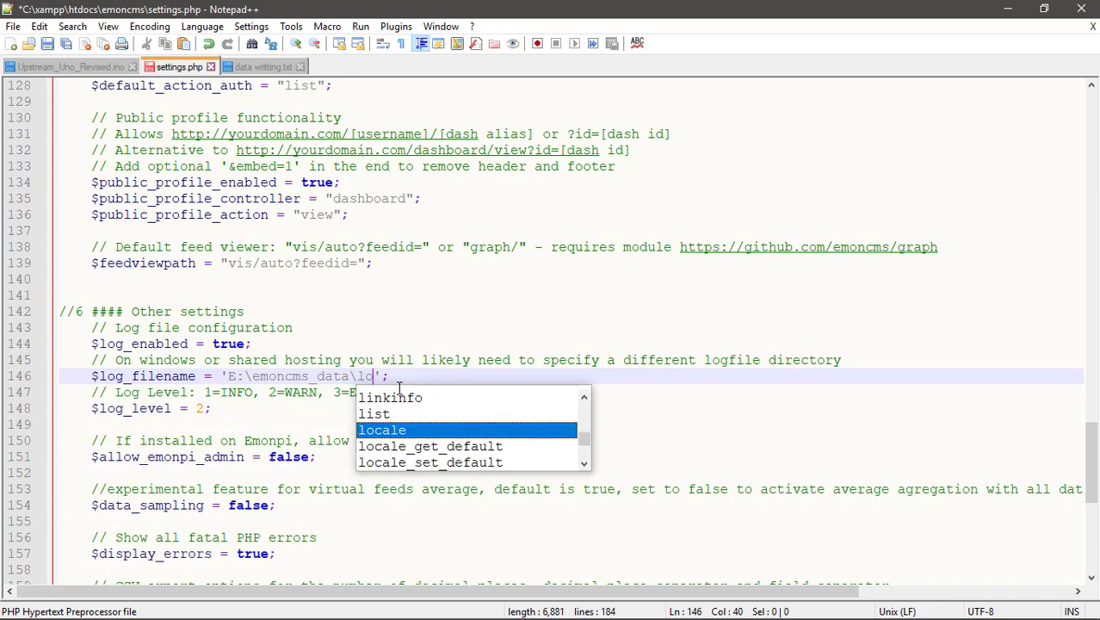
type("in.l")
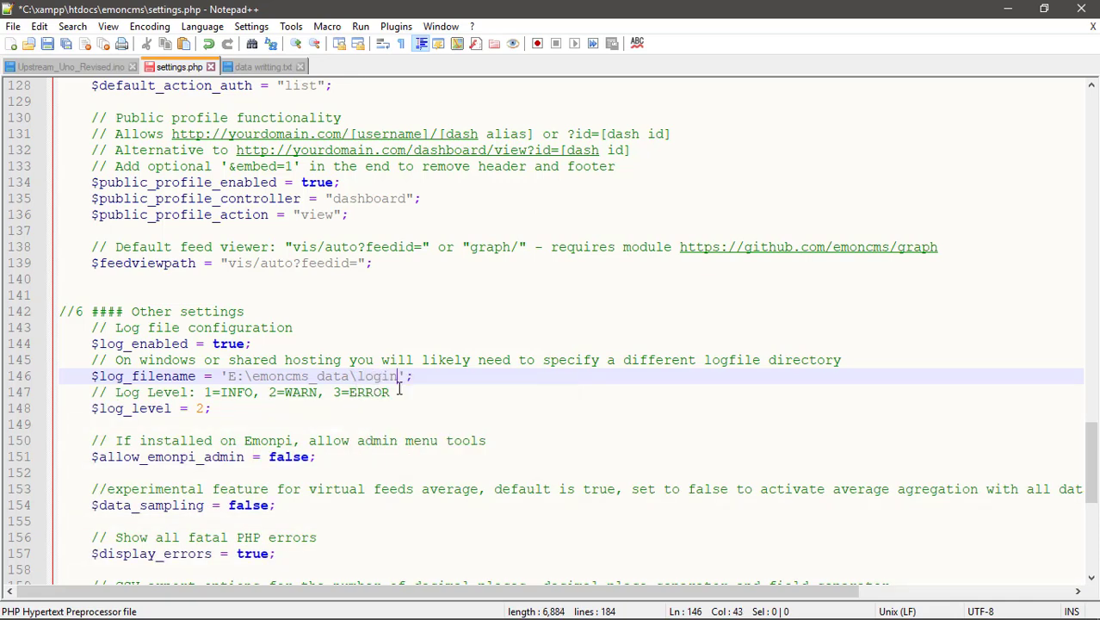
type("og")
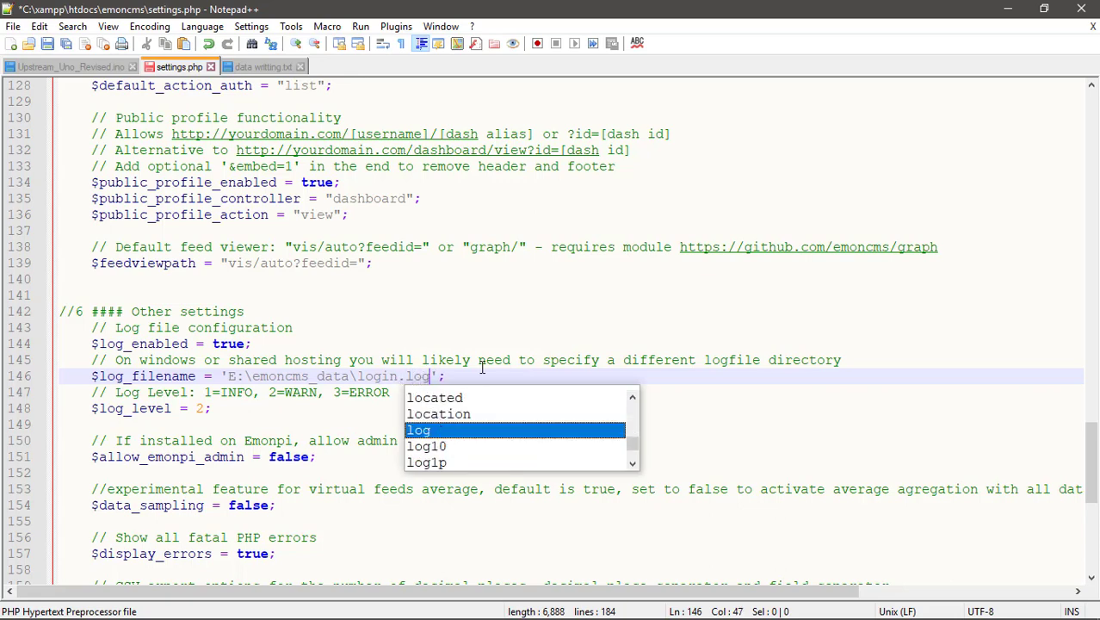
left_click(505, 323)
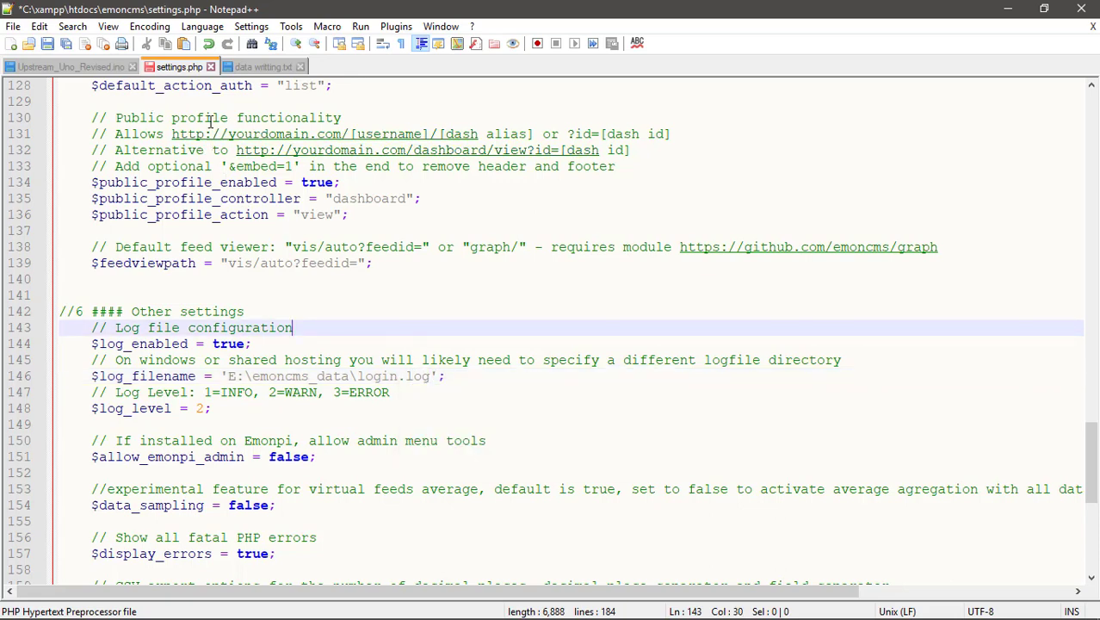
Save settings.php and close Notepad++.
left_click(48, 43)
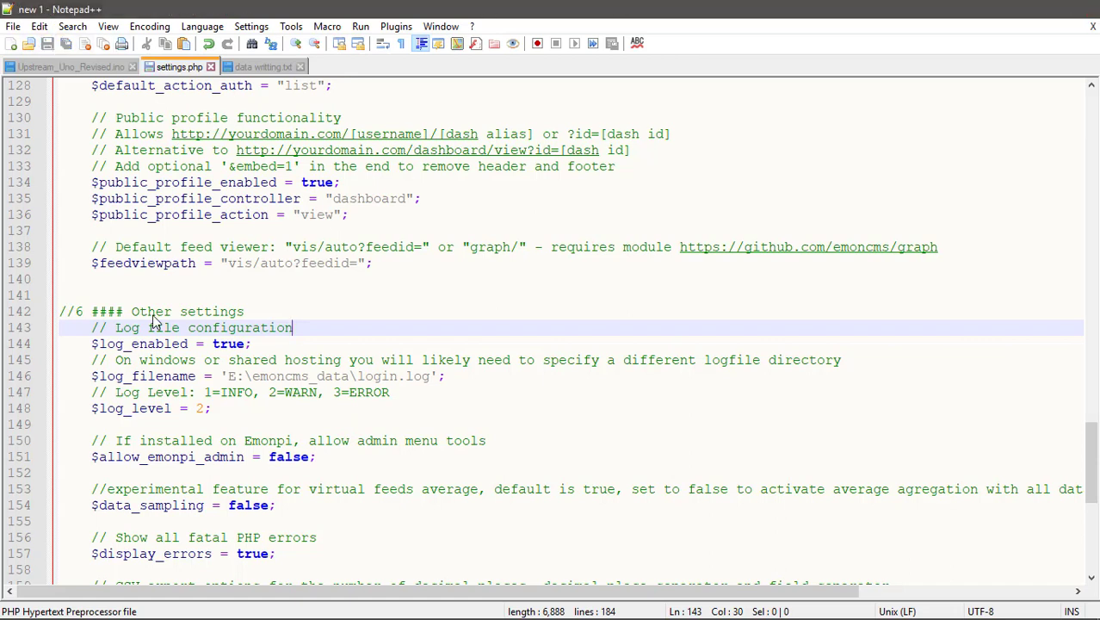
left_click(1081, 9)
left_click_drag(901, 242, 308, 295)
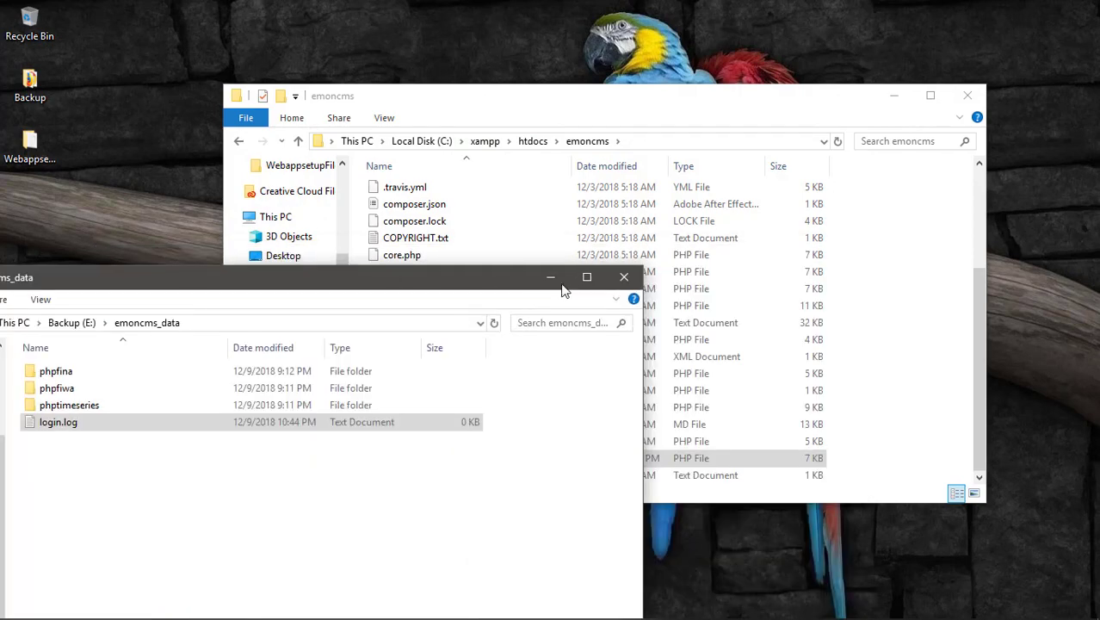
Put away the Explorer windows and reload the Emoncms Inputs page in Firefox.
left_click(626, 277)
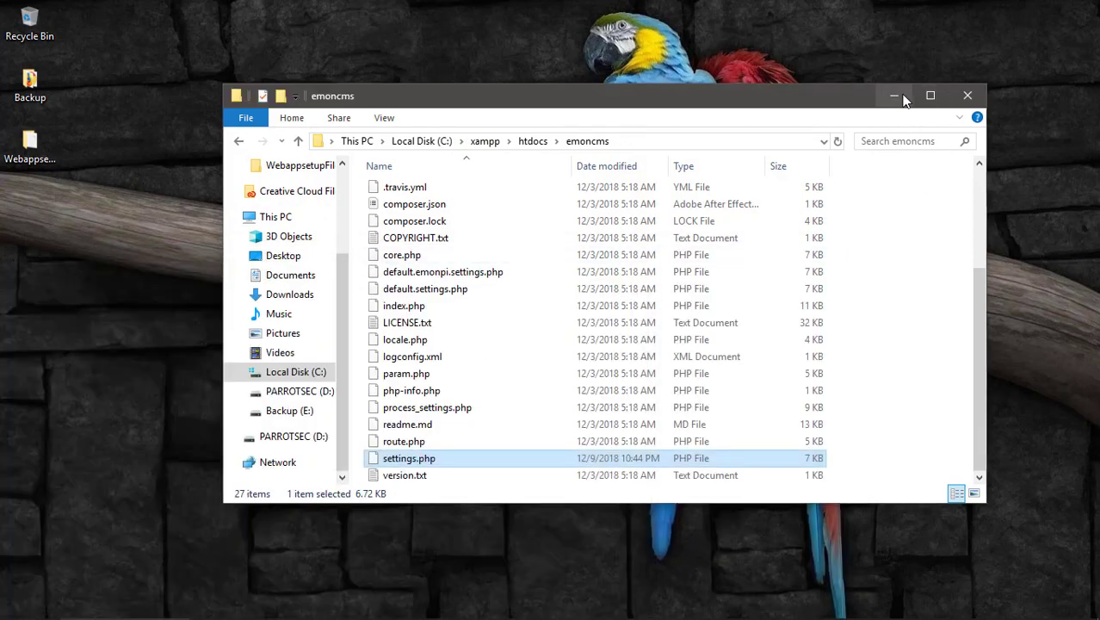
left_click(895, 96)
left_click(250, 606)
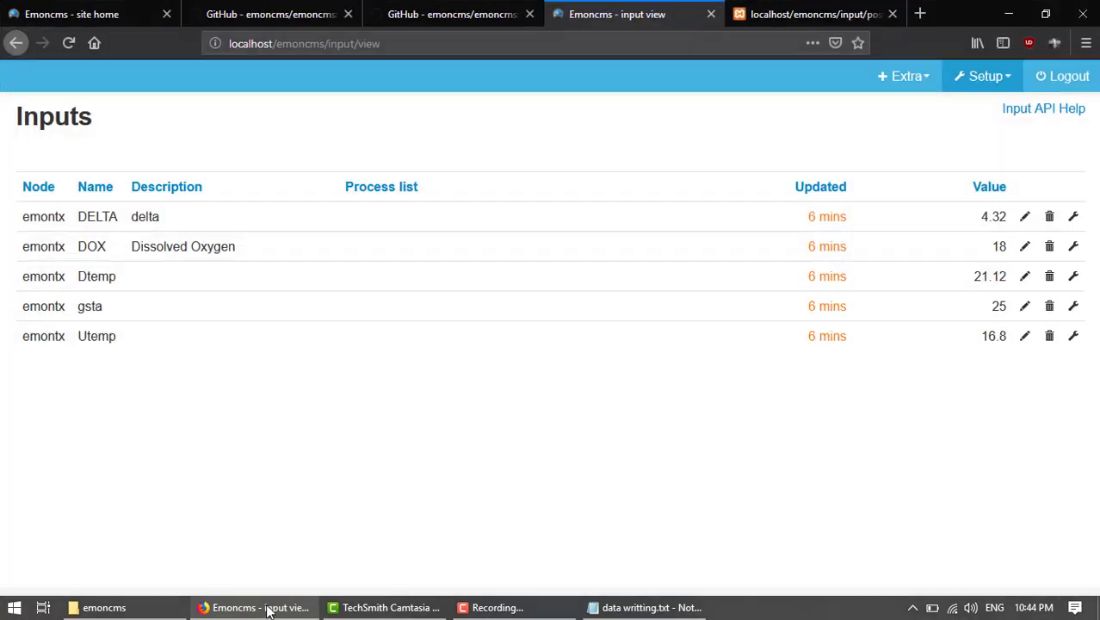
left_click(69, 43)
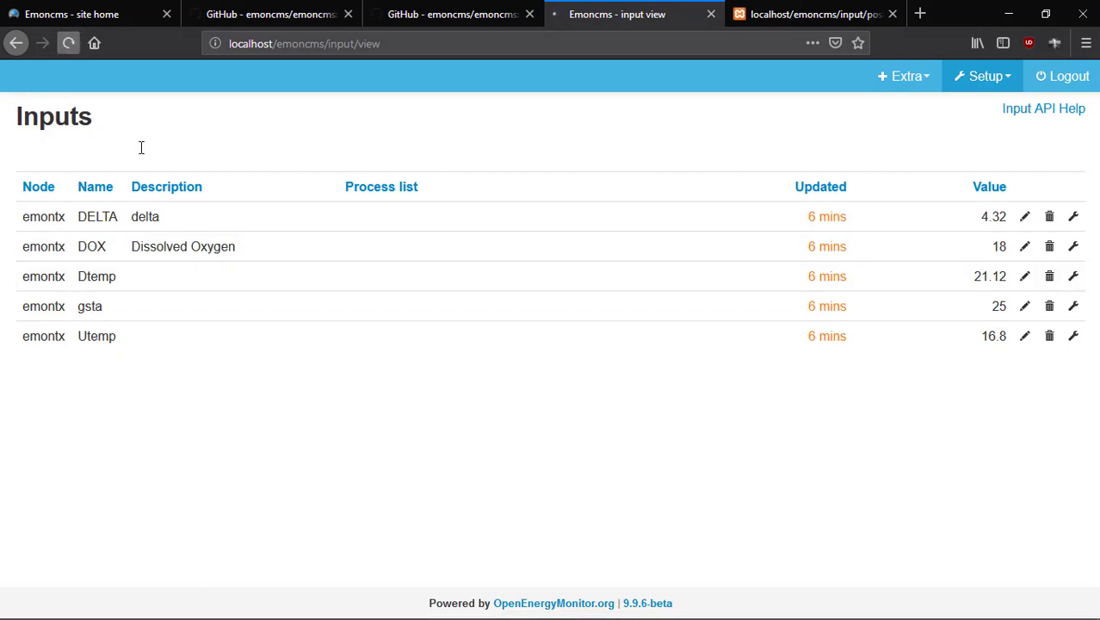
Resend the emontx input post request and confirm all five inputs show updated now.
left_click(784, 18)
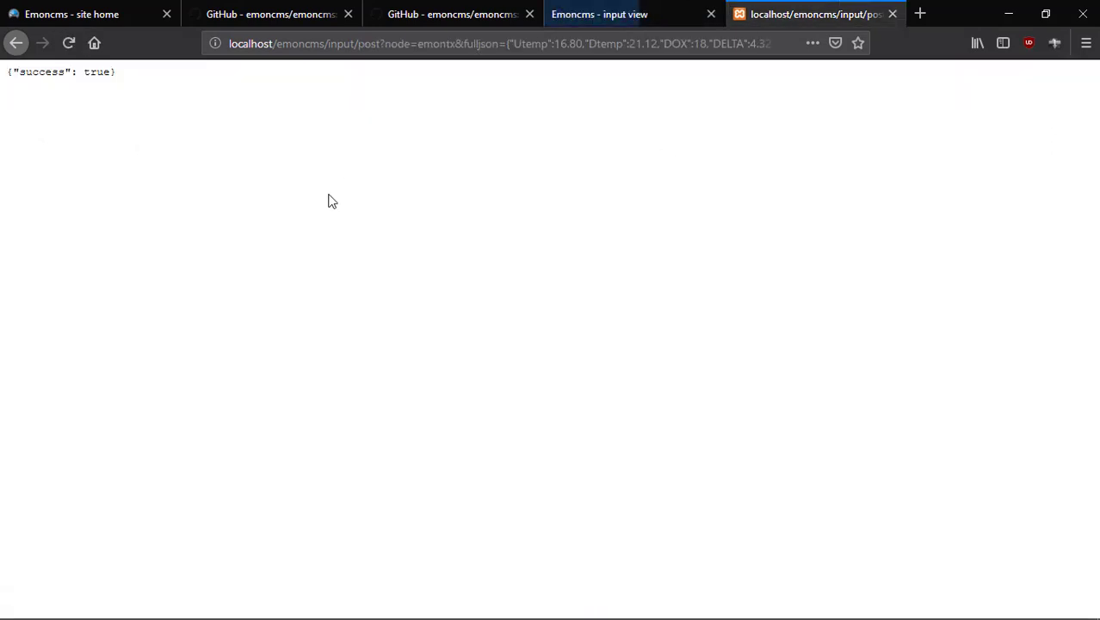
left_click(70, 44)
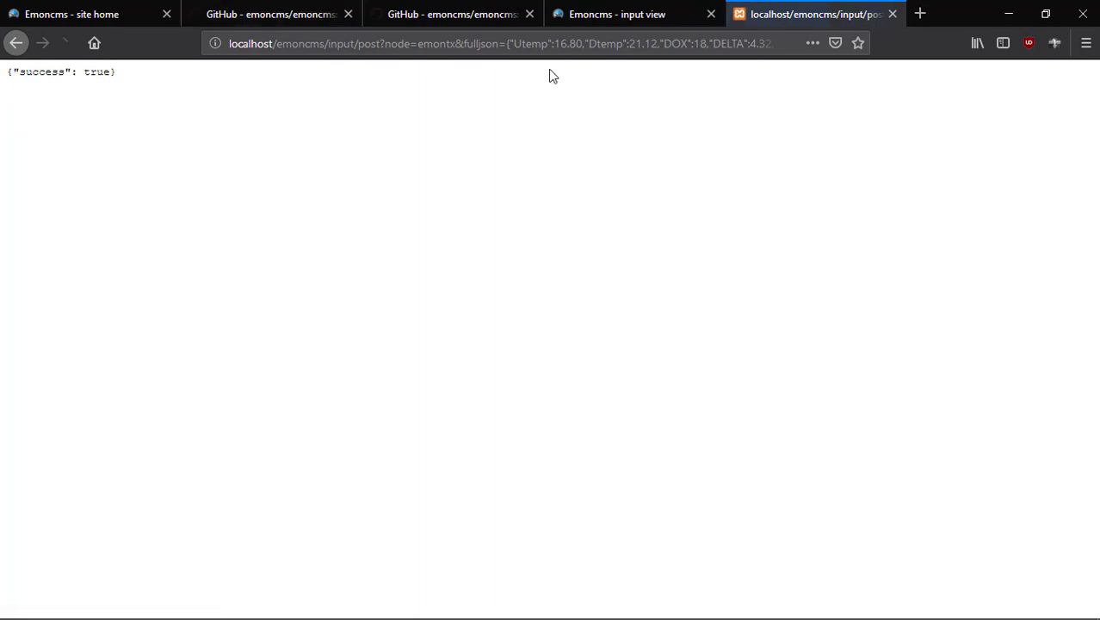
left_click(629, 15)
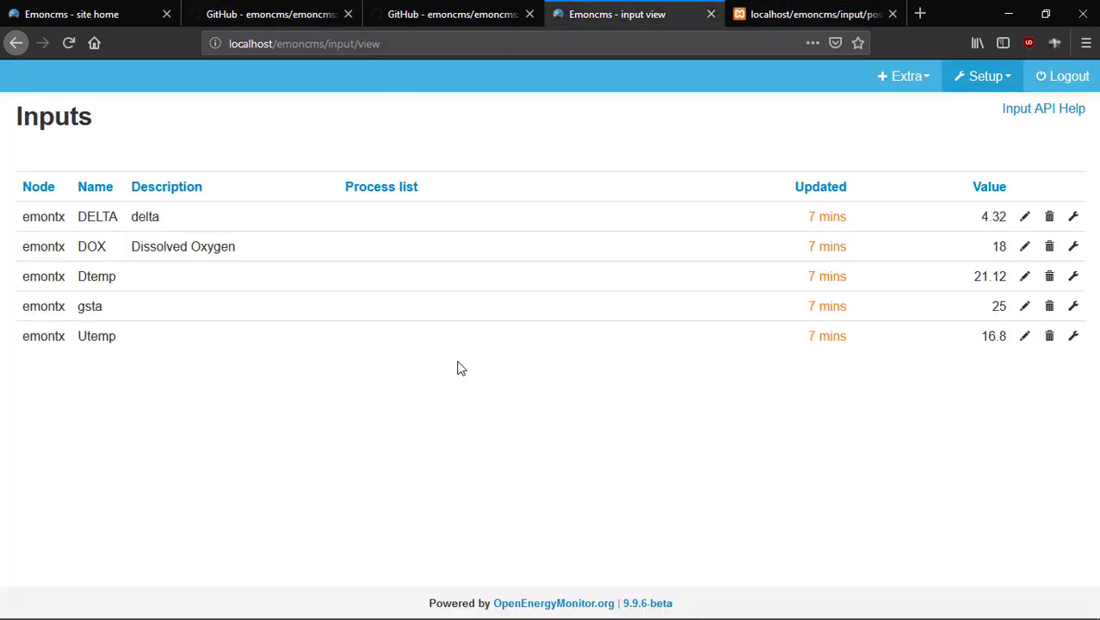
left_click(771, 24)
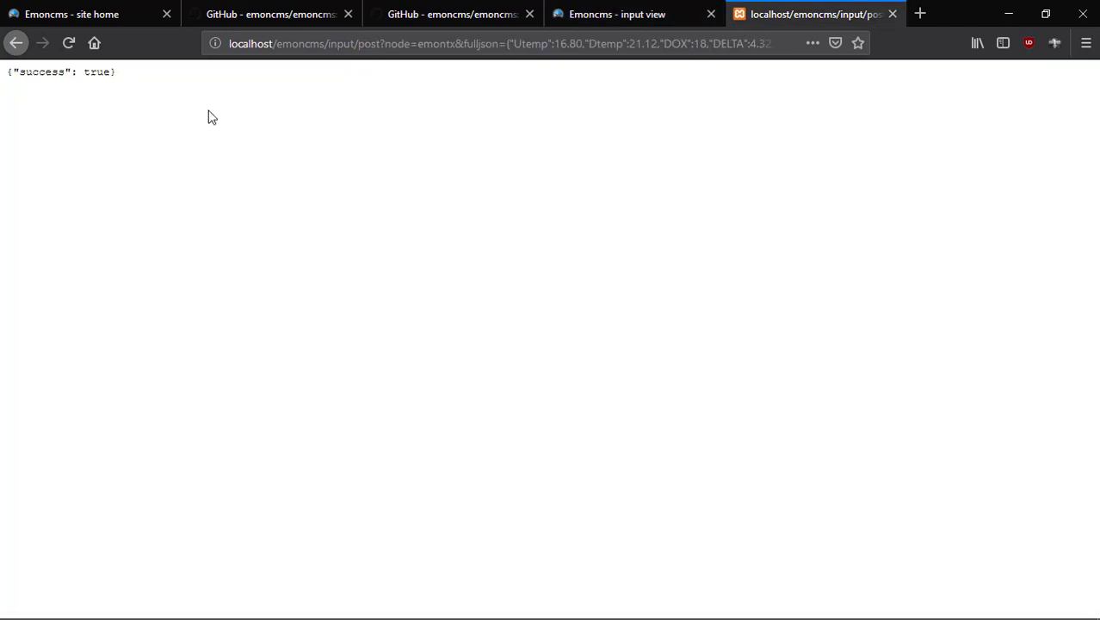
left_click(69, 42)
left_click(625, 15)
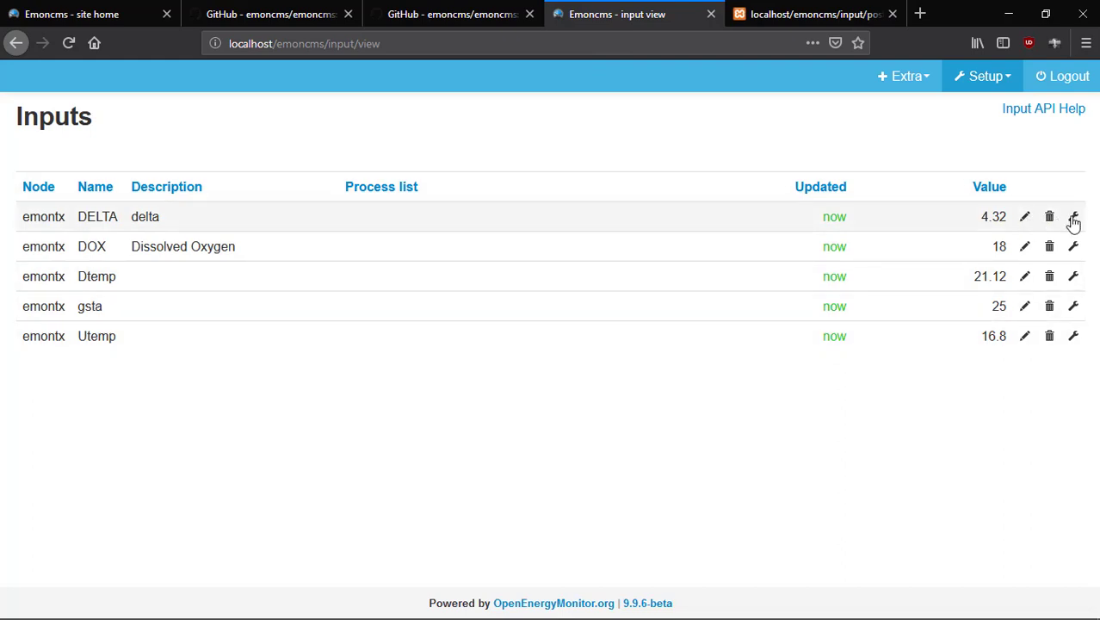
In the DELTA input's process list, choose the PHPTIMESERIES feed engine.
left_click(1072, 217)
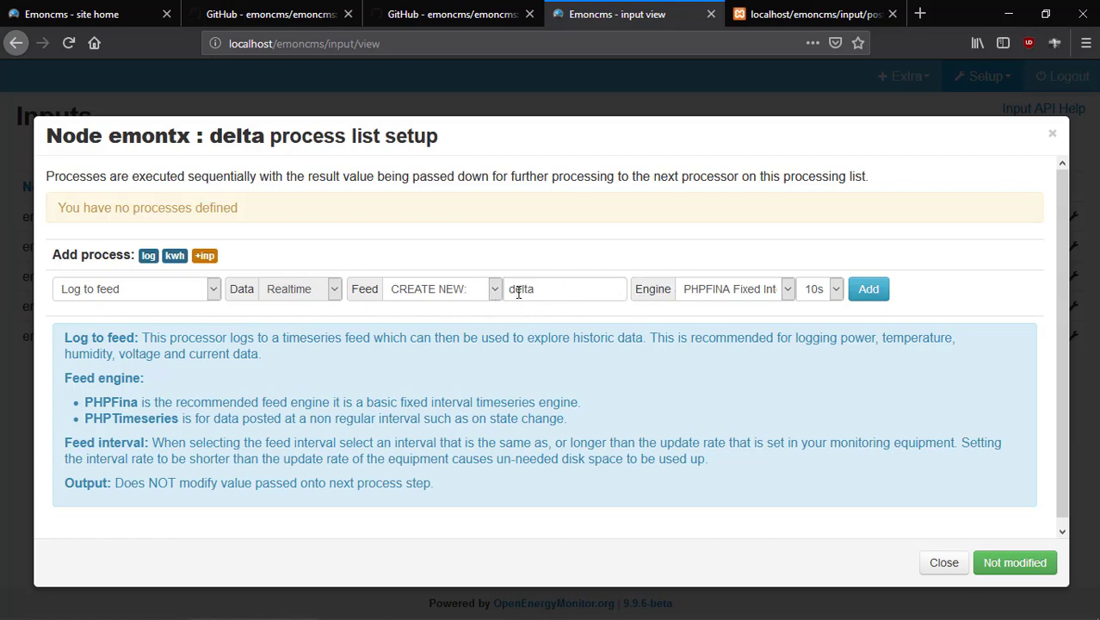
left_click(787, 293)
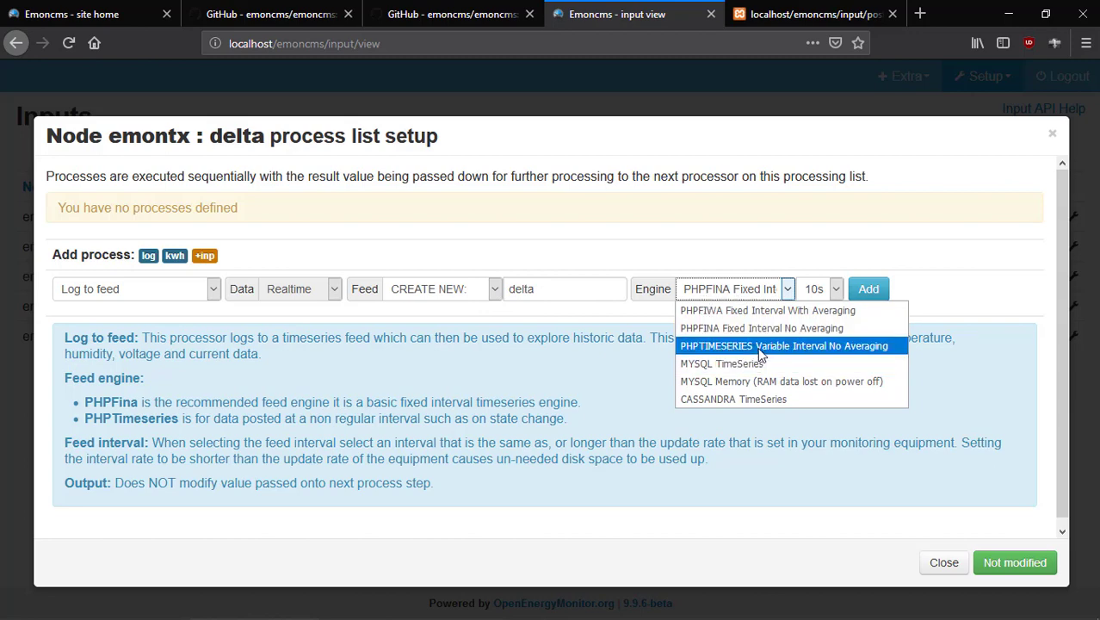
left_click(305, 386)
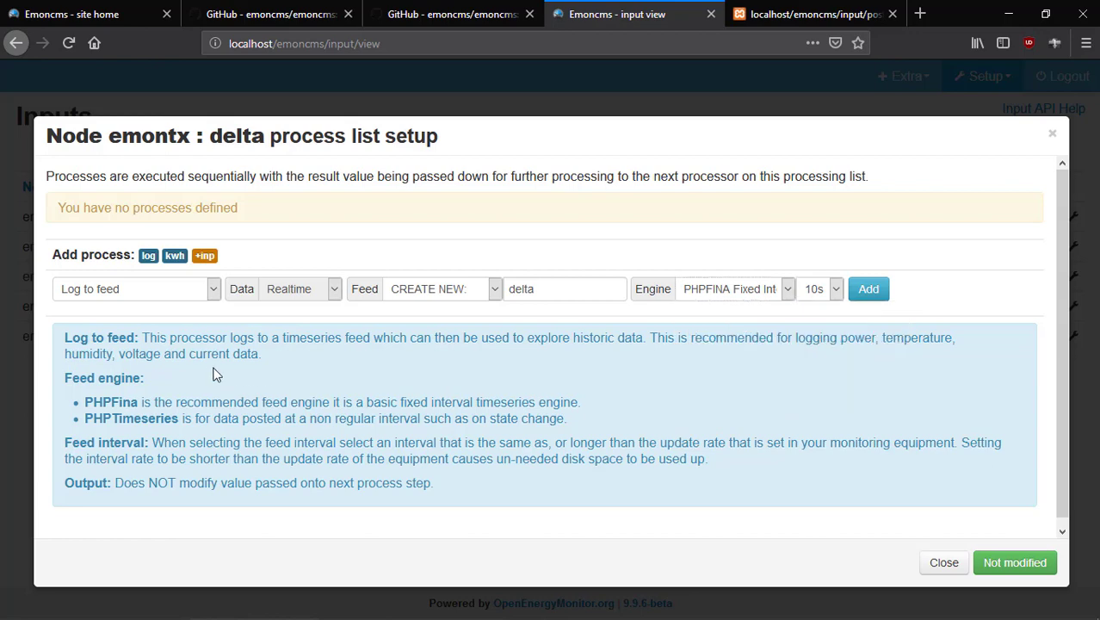
left_click(789, 291)
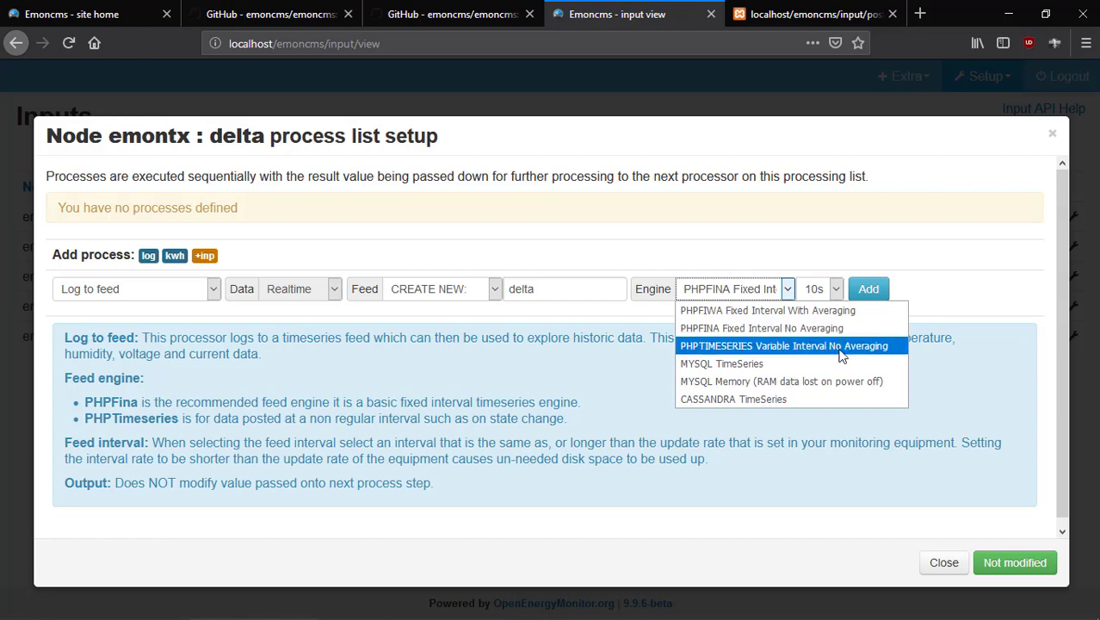
left_click(981, 305)
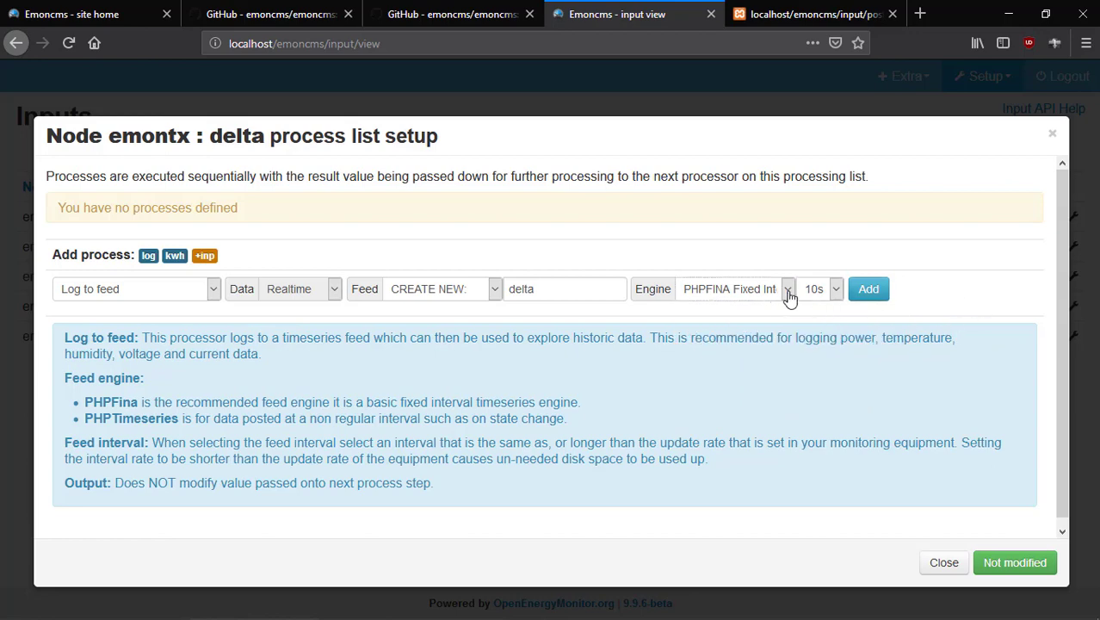
left_click(832, 295)
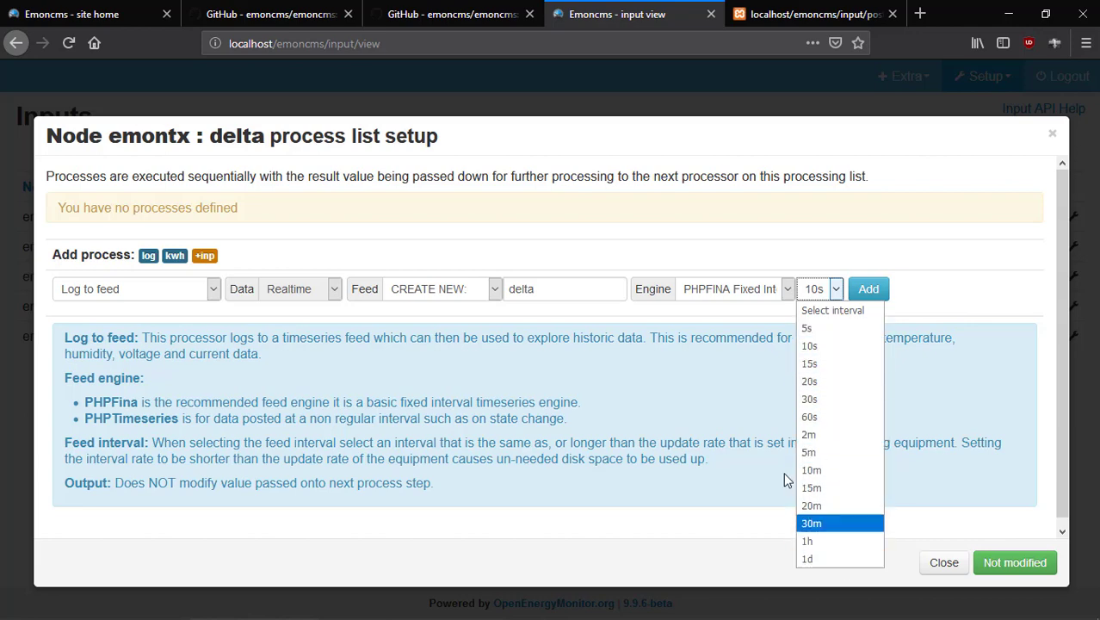
left_click(810, 290)
left_click(788, 290)
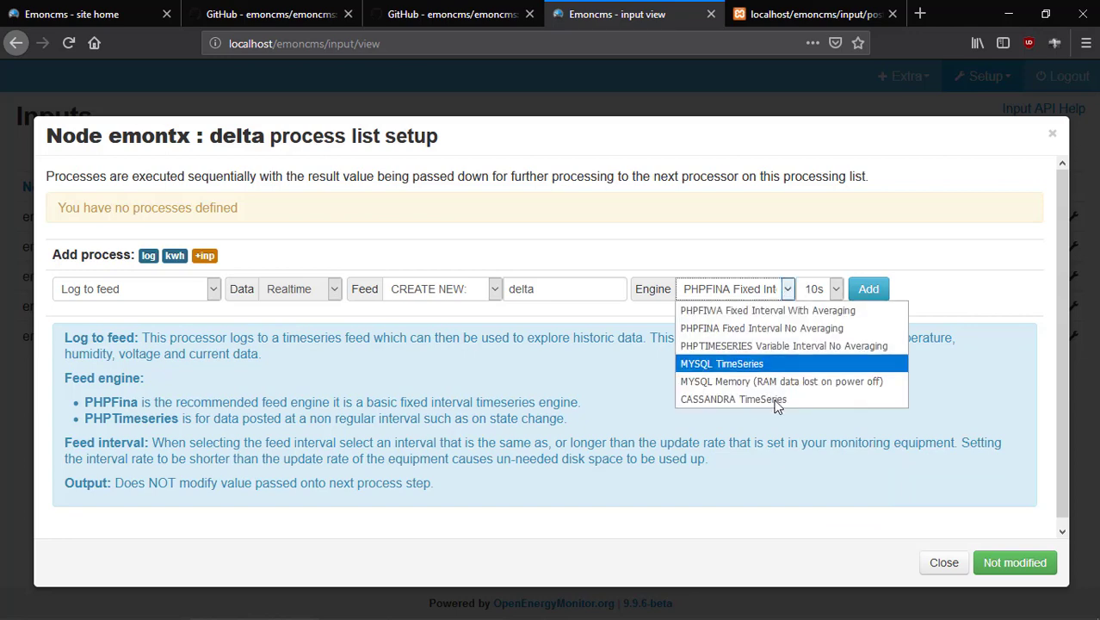
left_click(818, 347)
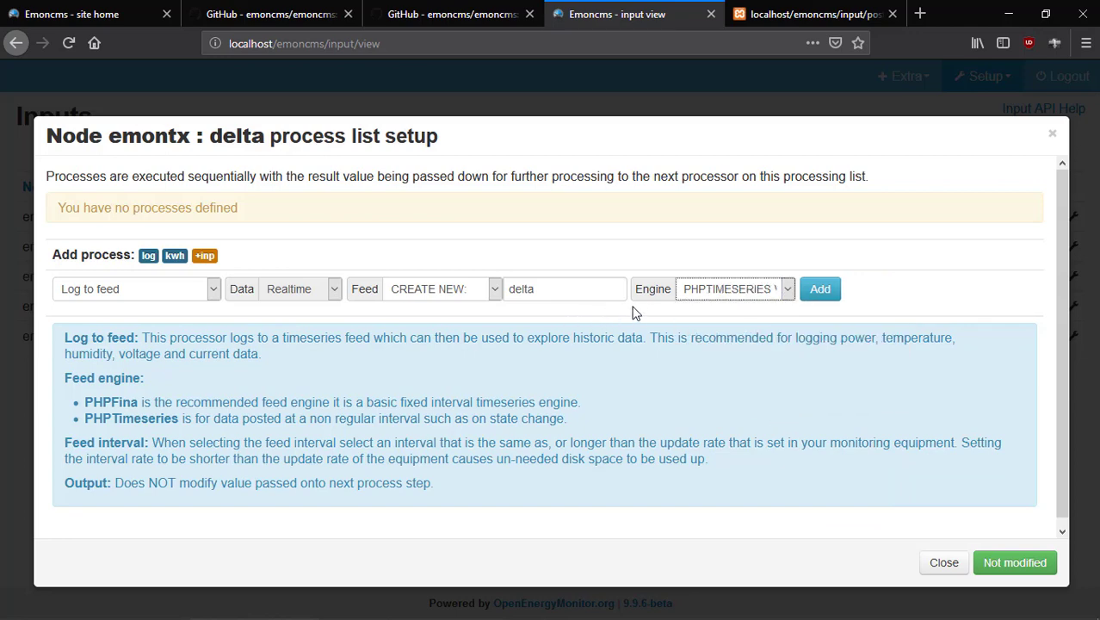
Add the Log to feed process for delta, save the process list and close it.
left_click(818, 299)
left_click(826, 293)
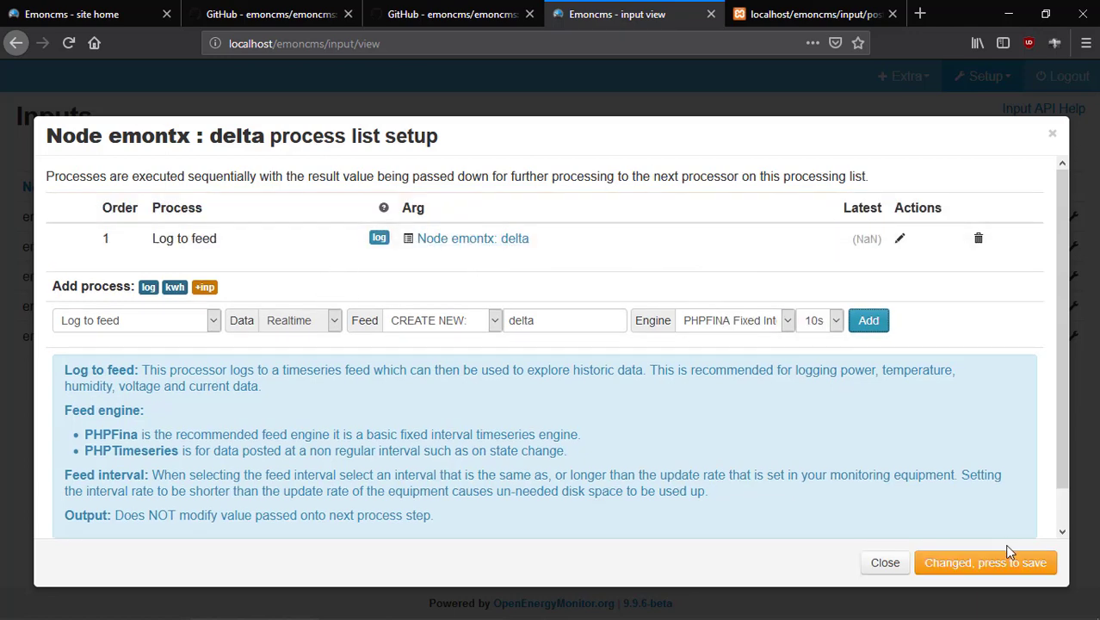
left_click(969, 569)
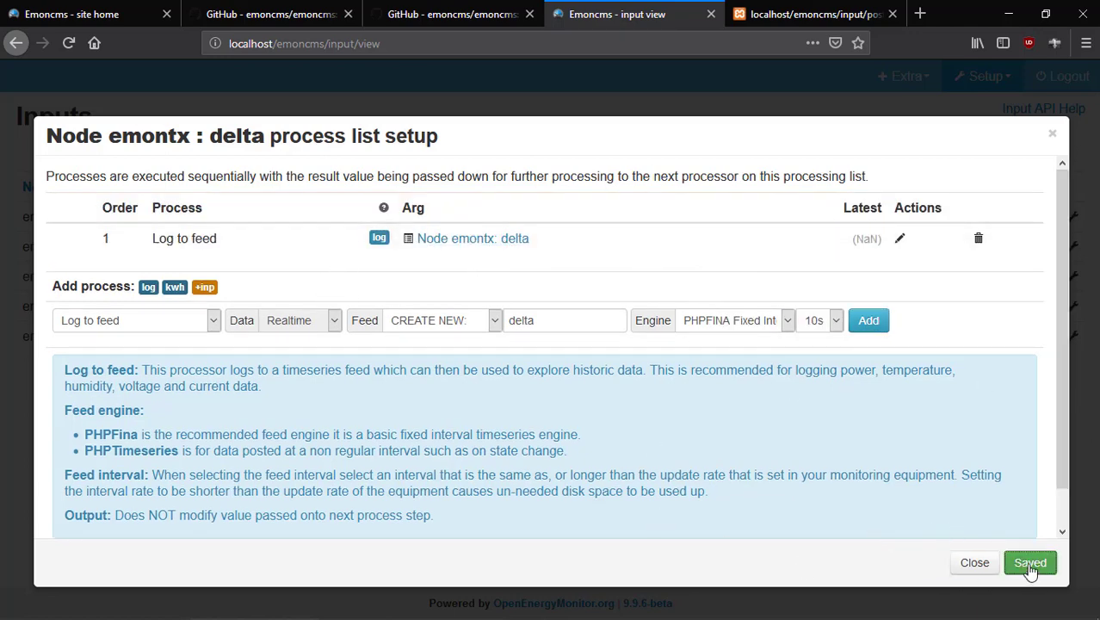
left_click(975, 564)
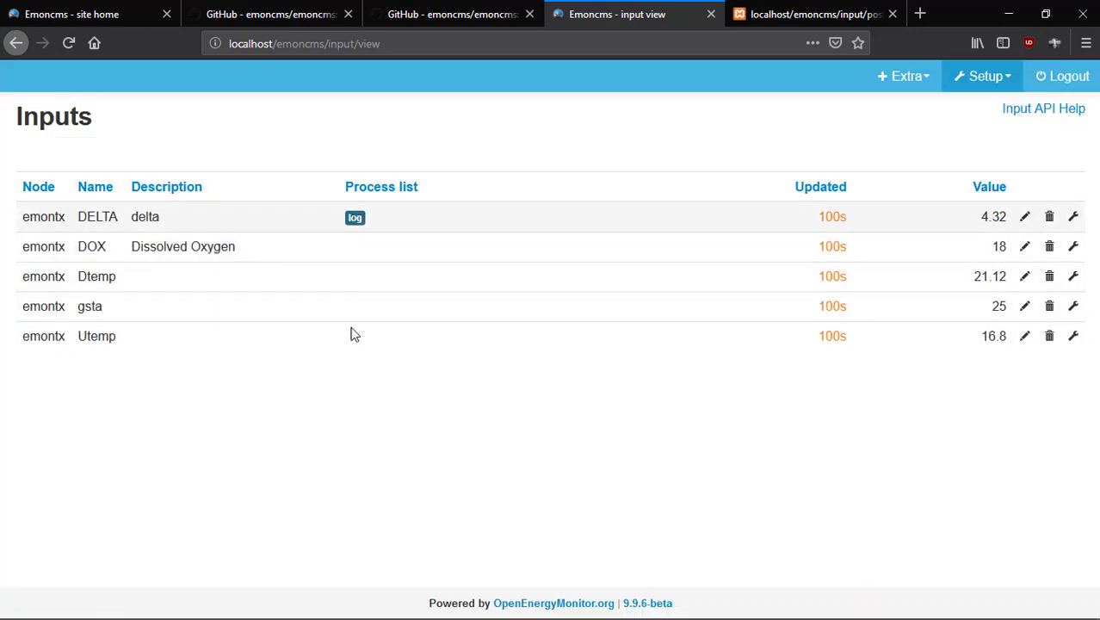
Give the Dtemp input the description 'Downstream temp' and save it.
left_click(1025, 277)
left_click(235, 279)
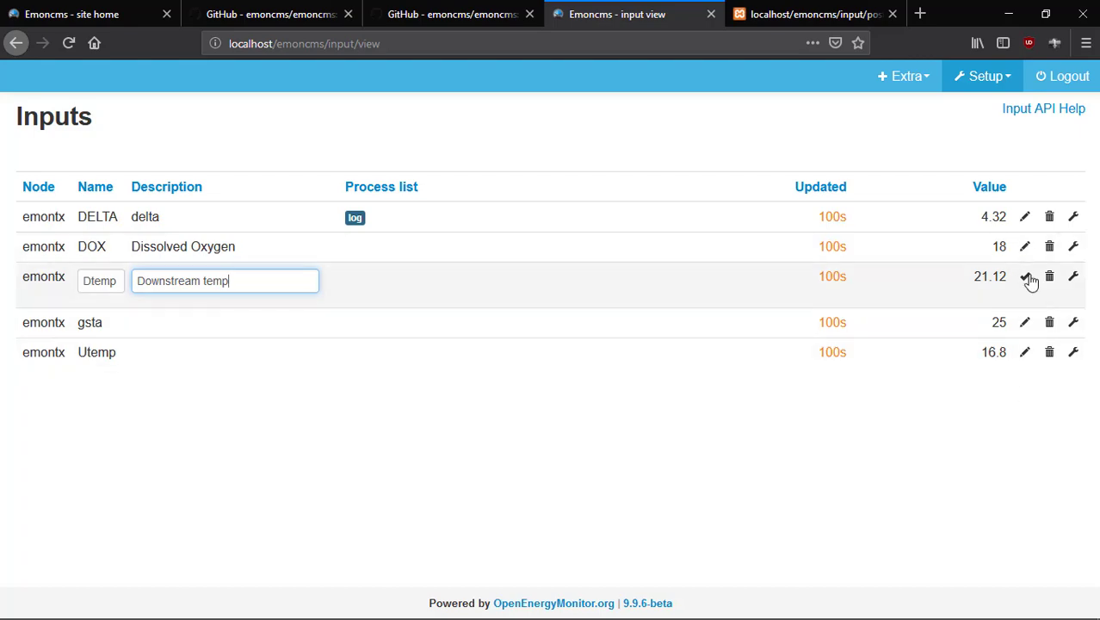
left_click(1024, 276)
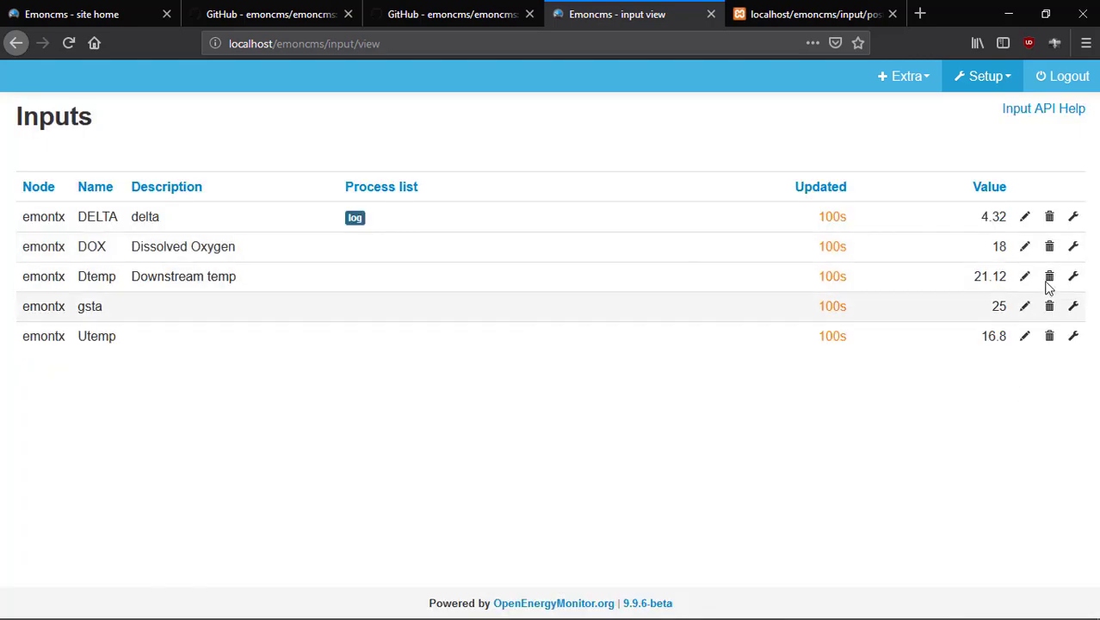
Log the DOX input to a new PHPTIMESERIES feed named Dissolved Oxygen and save.
left_click(1071, 252)
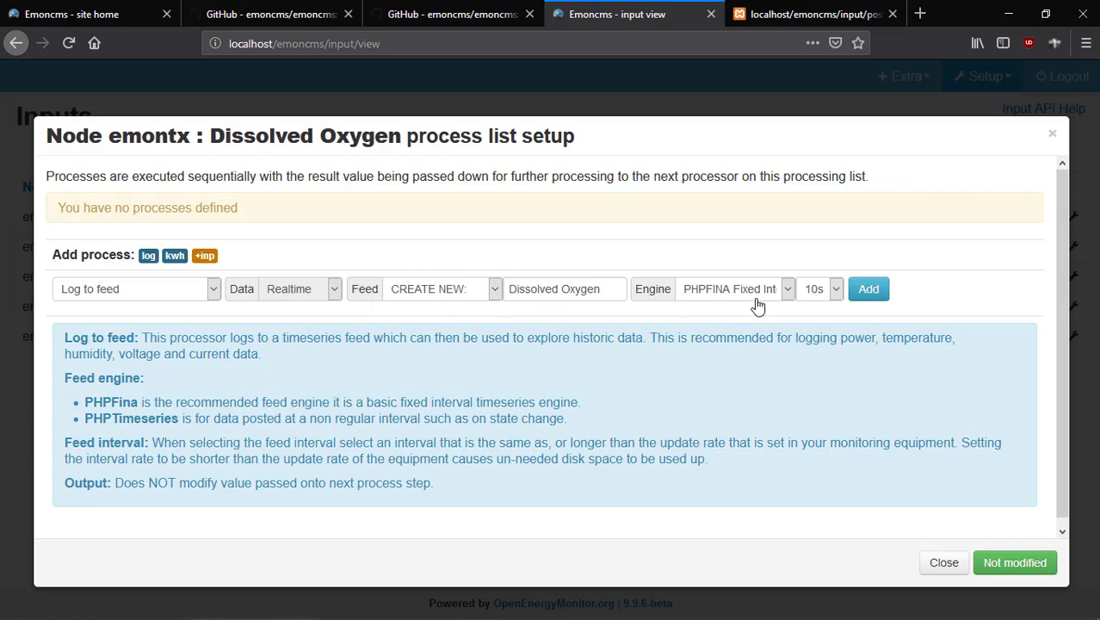
left_click(788, 289)
left_click(811, 346)
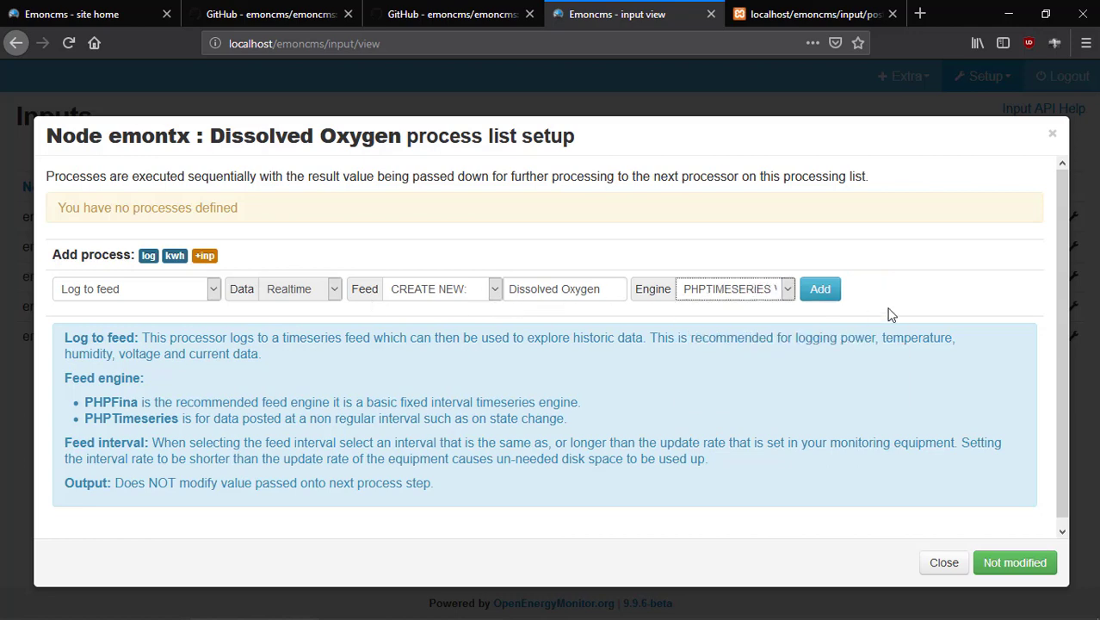
left_click(830, 293)
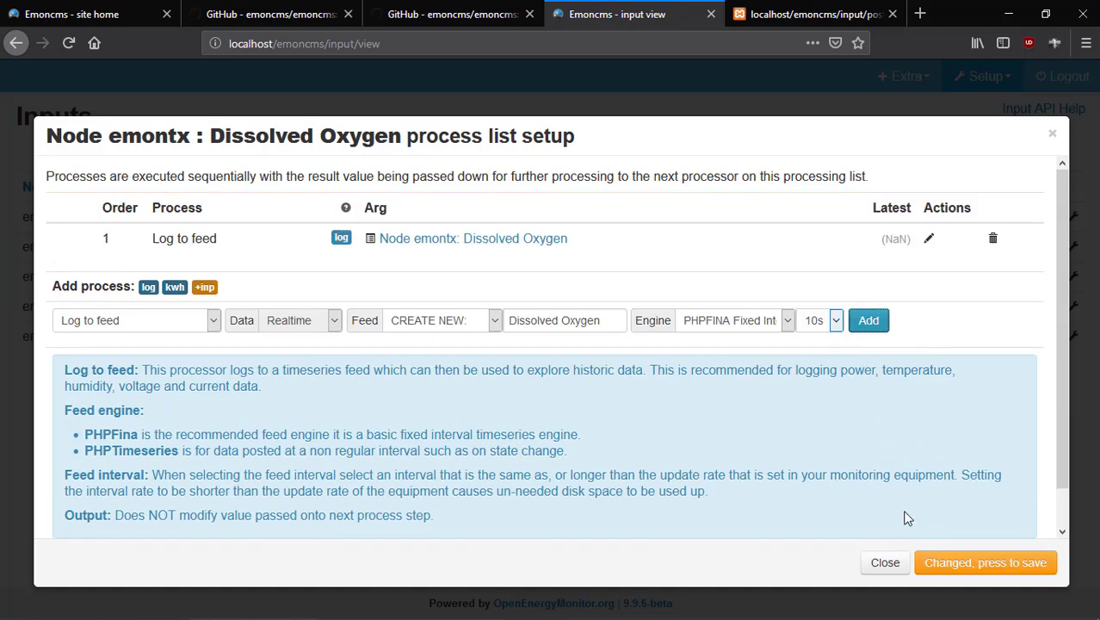
left_click(959, 564)
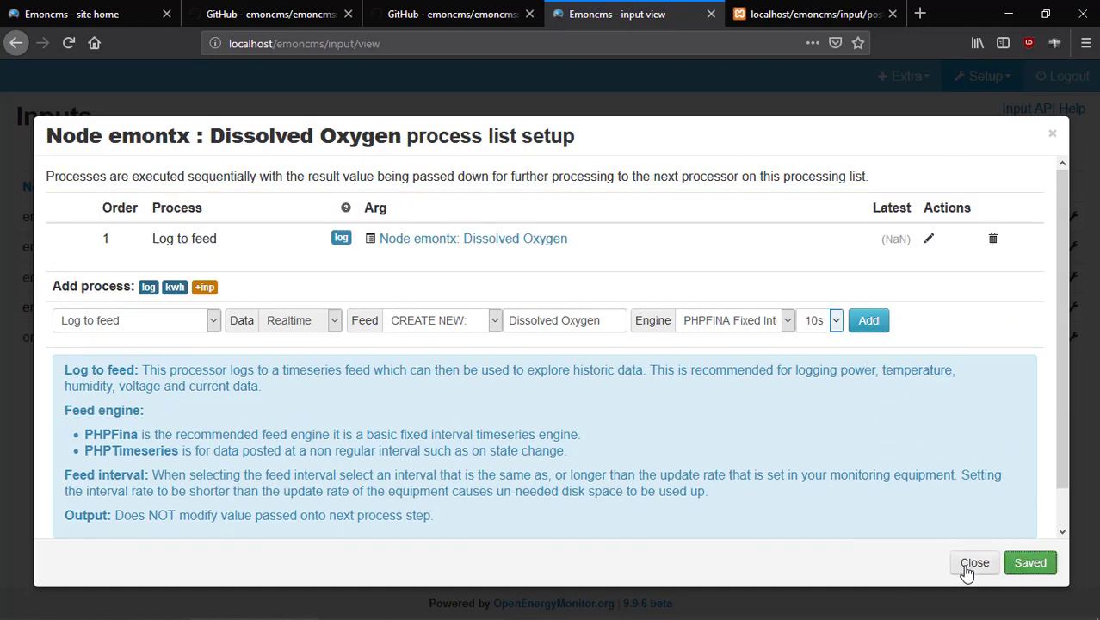
left_click(971, 565)
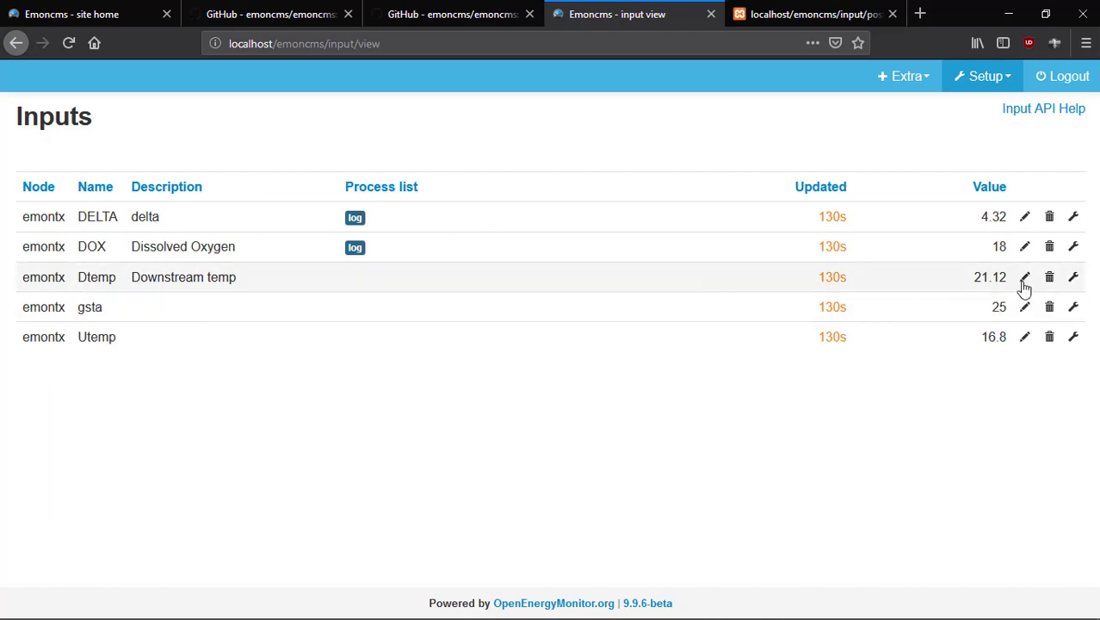
Log the Downstream temp input to a new PHPTIMESERIES feed and save its process list.
left_click(1073, 277)
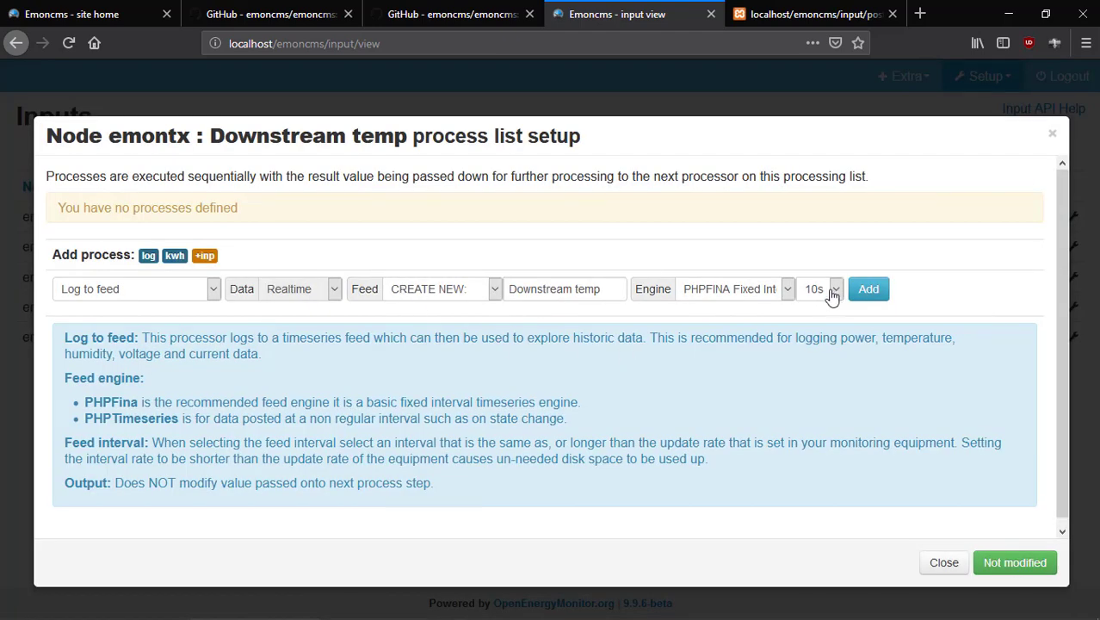
left_click(783, 291)
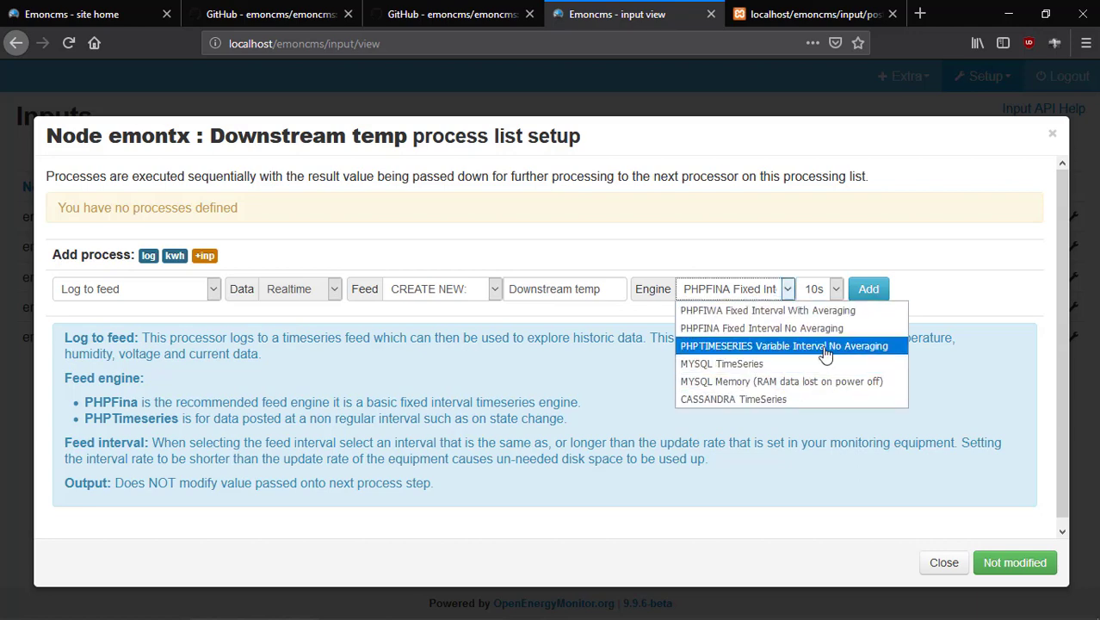
left_click(822, 348)
left_click(815, 295)
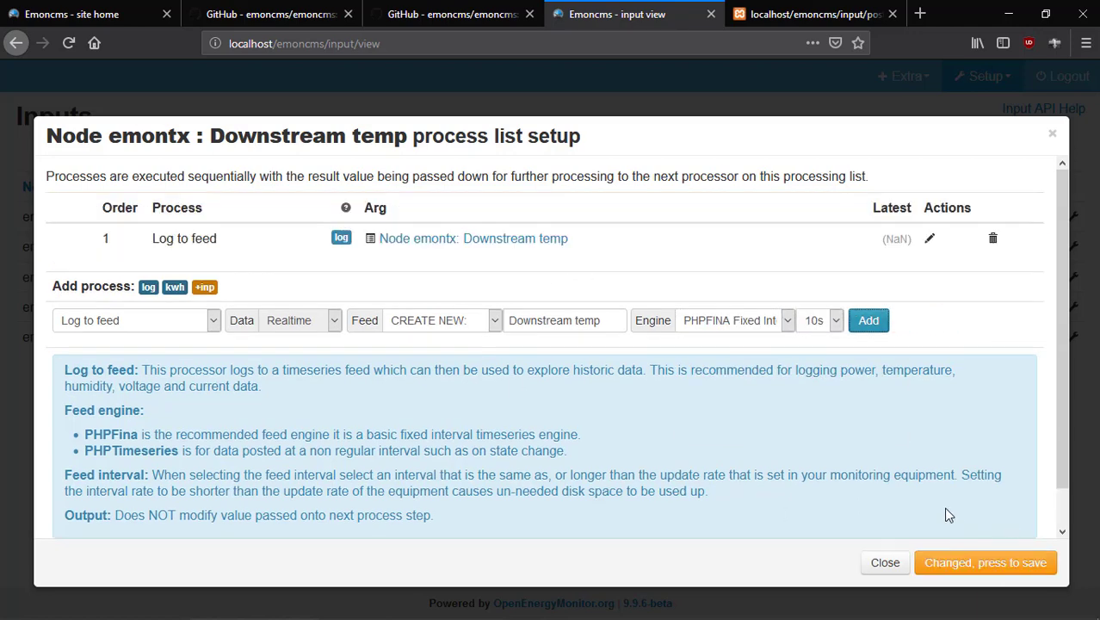
left_click(930, 568)
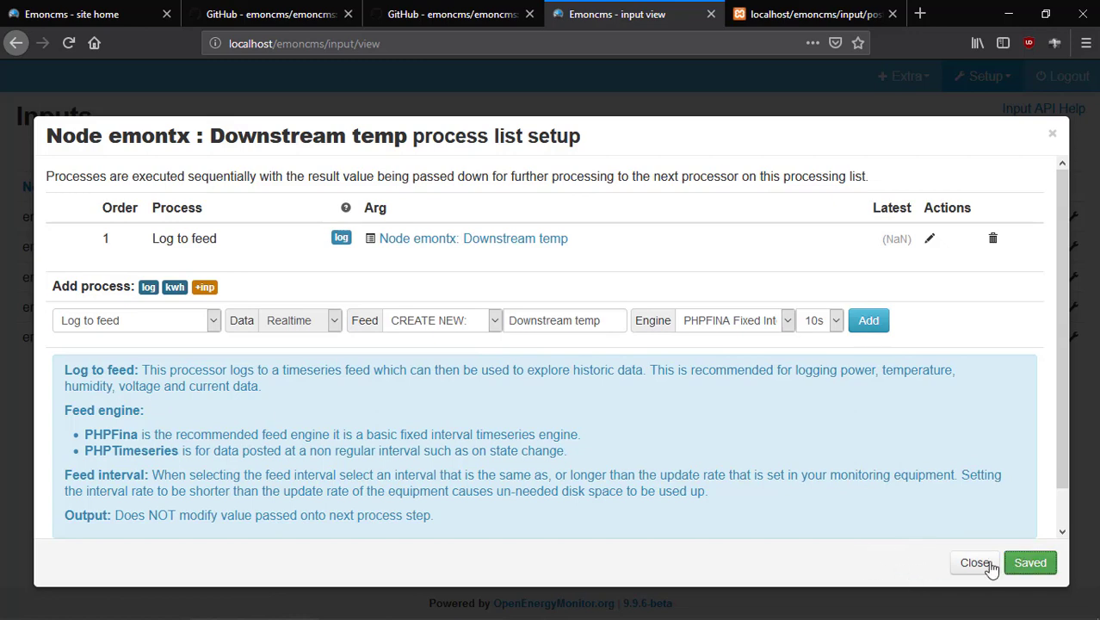
left_click(976, 564)
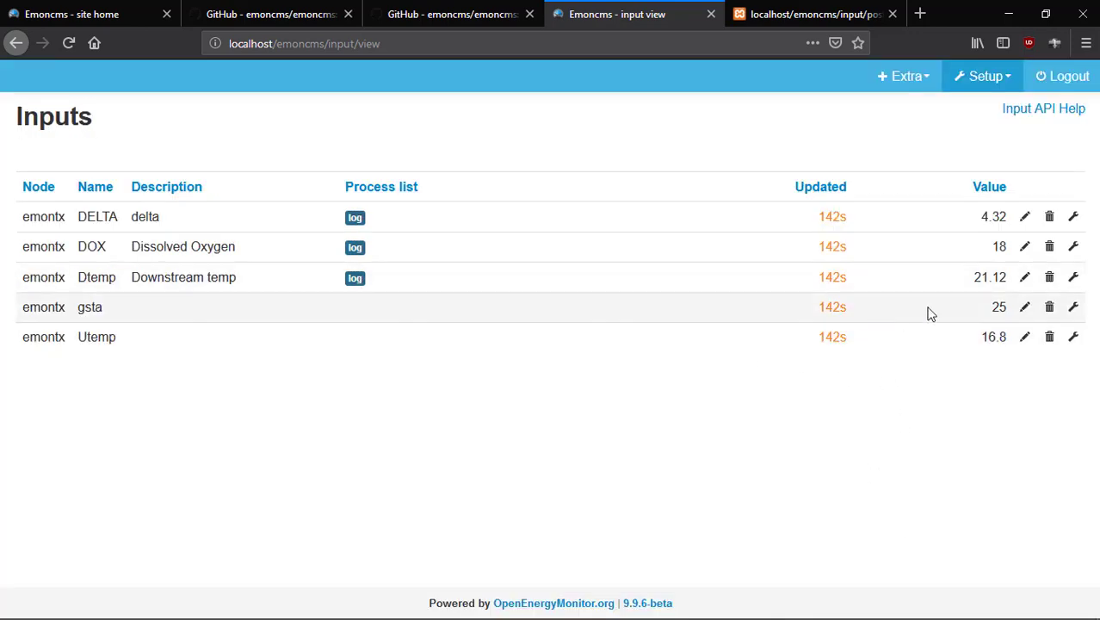
Change the gsta input's description to Gate Status.
left_click(1025, 308)
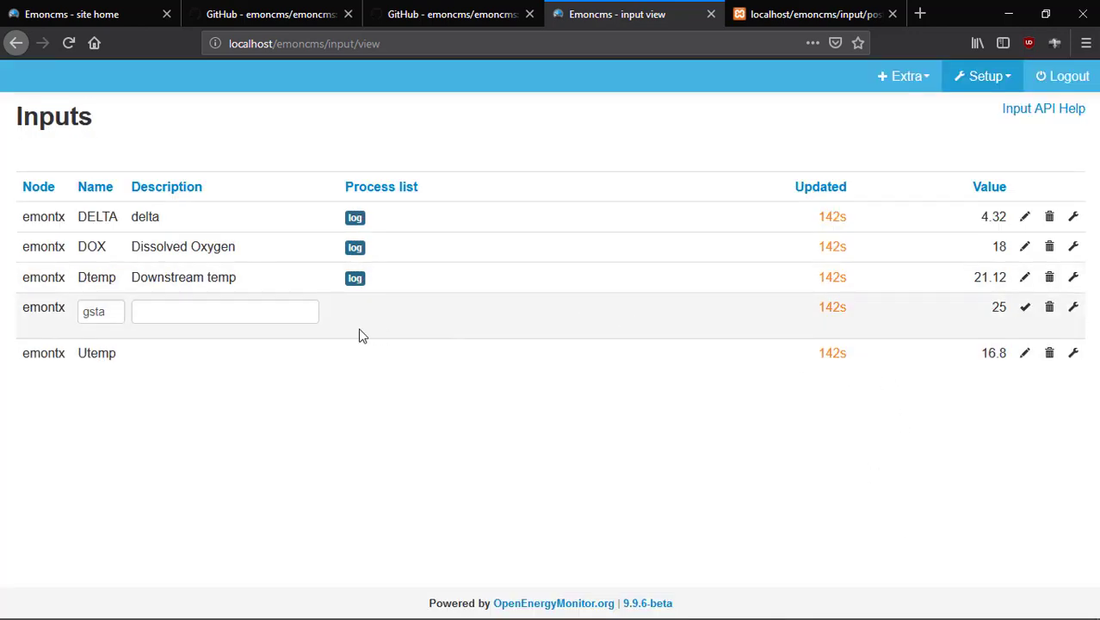
left_click(267, 313)
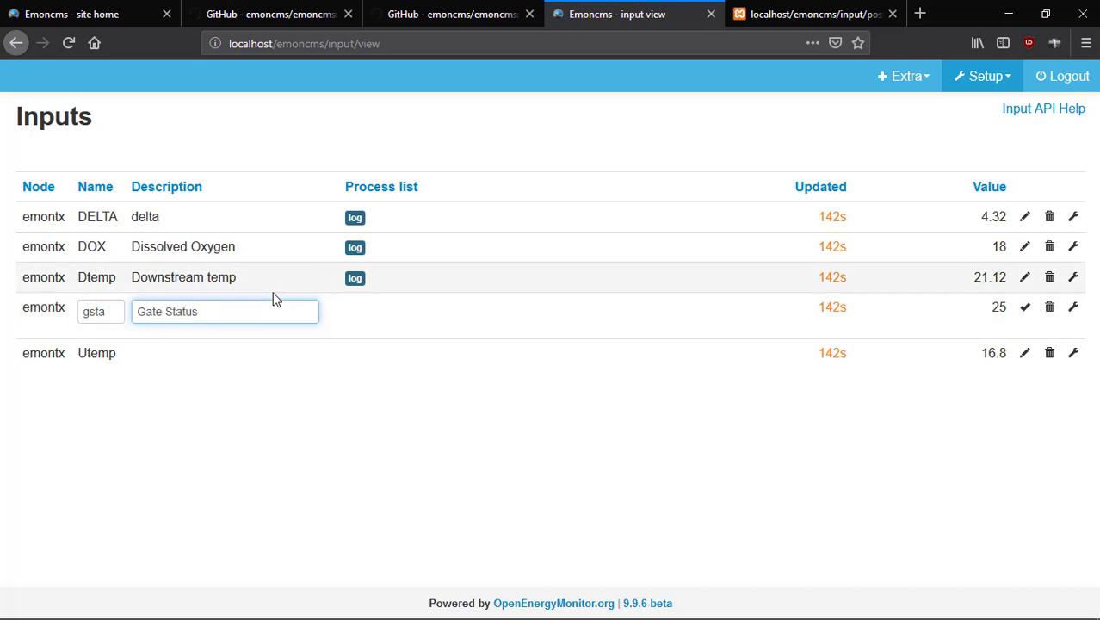
left_click(1025, 313)
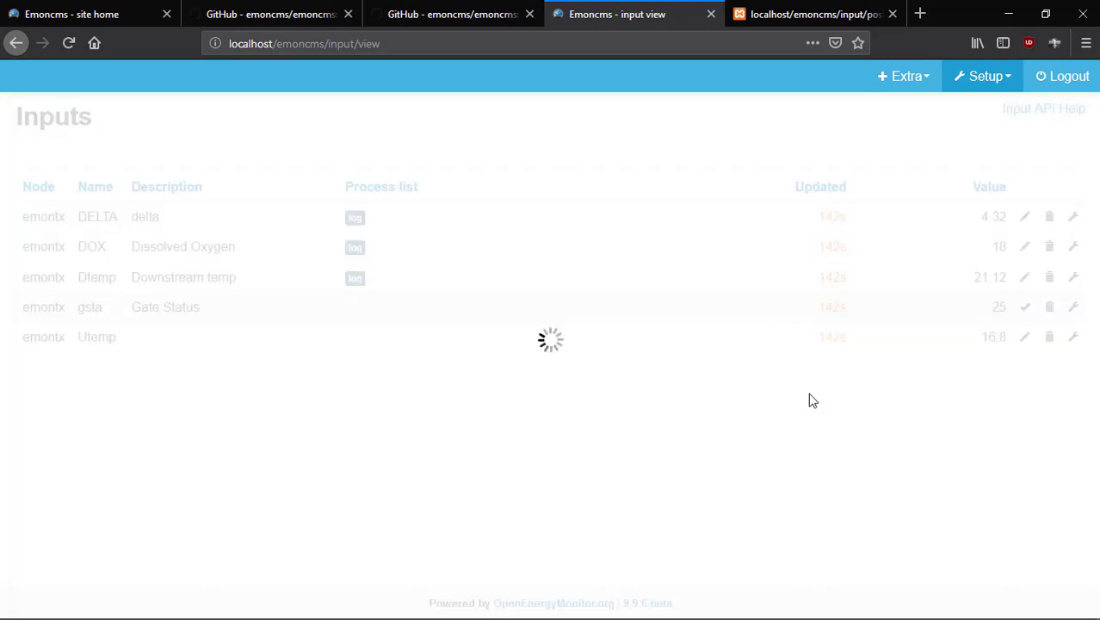
Log Gate Status to a new PHPTIMESERIES feed and save its process list.
left_click(627, 301)
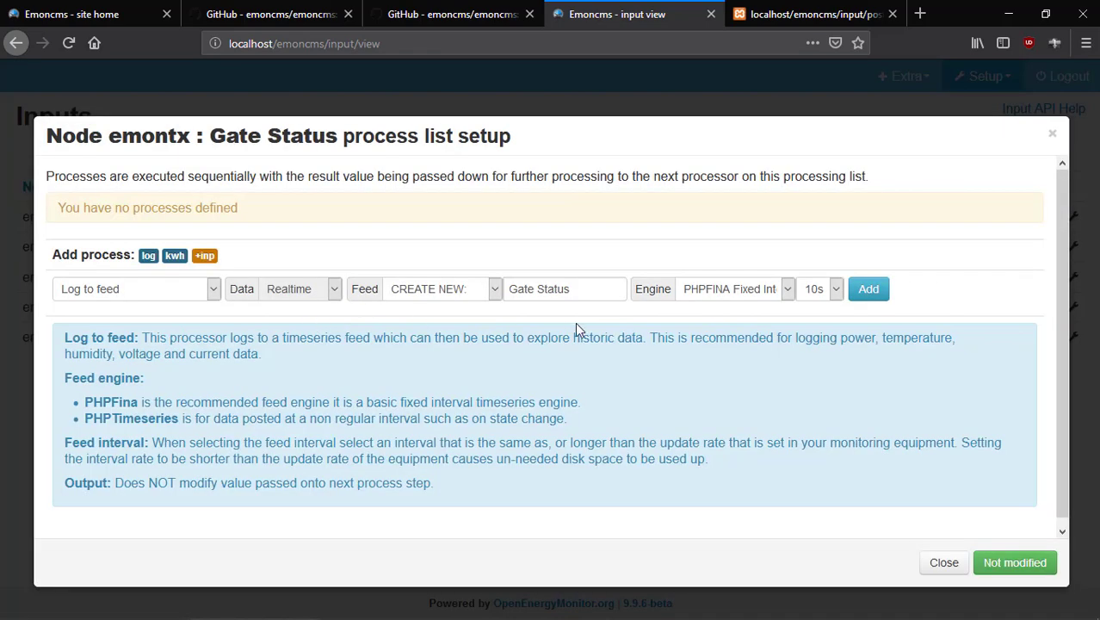
left_click(789, 289)
left_click(810, 345)
left_click(826, 294)
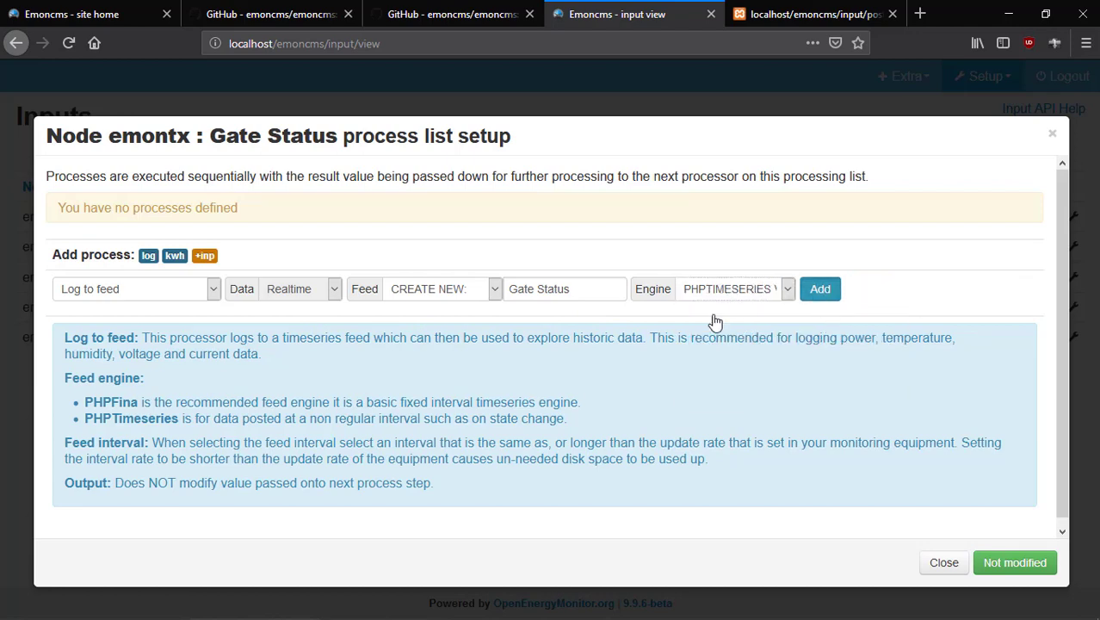
left_click(944, 566)
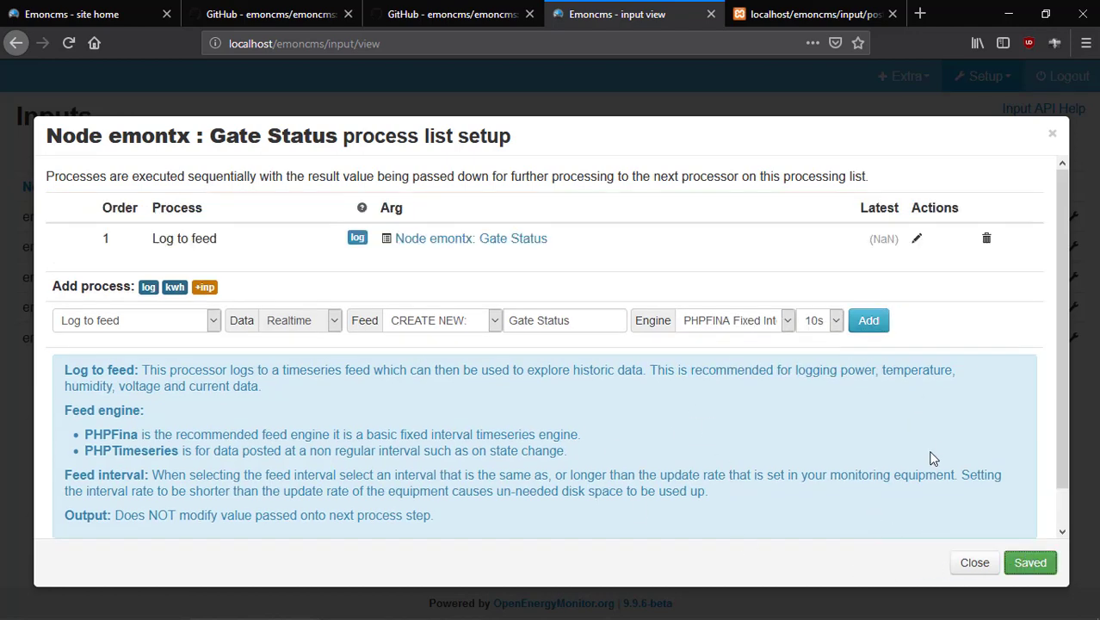
left_click(975, 562)
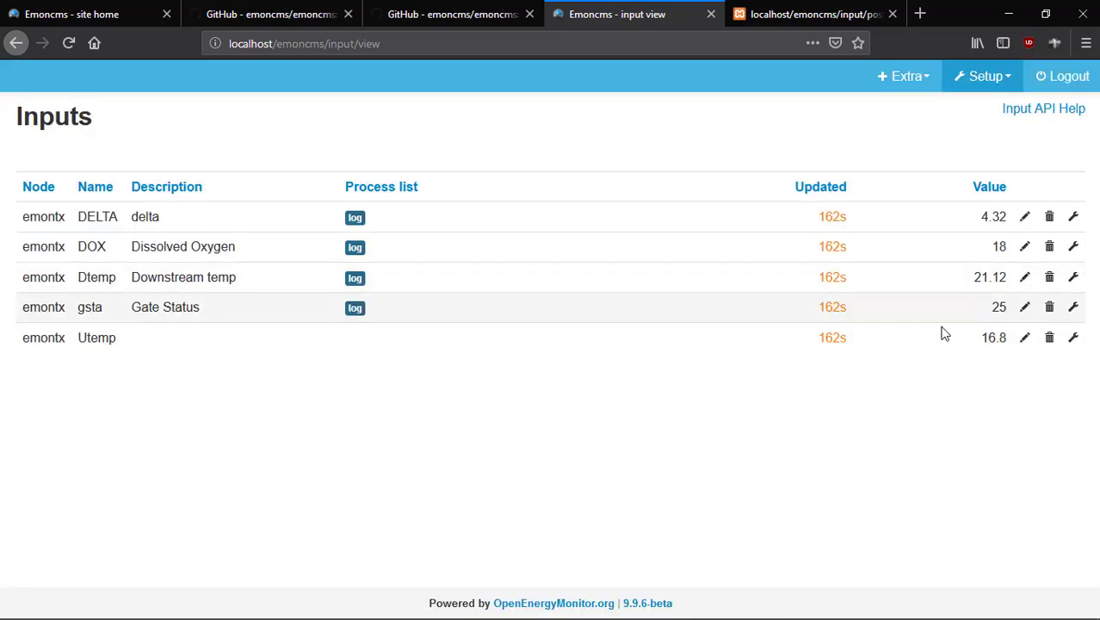
left_click(1025, 337)
Describe Utemp as Upstr Temp and add a Log to feed process using the PHPTIMESERIES engine.
left_click(158, 346)
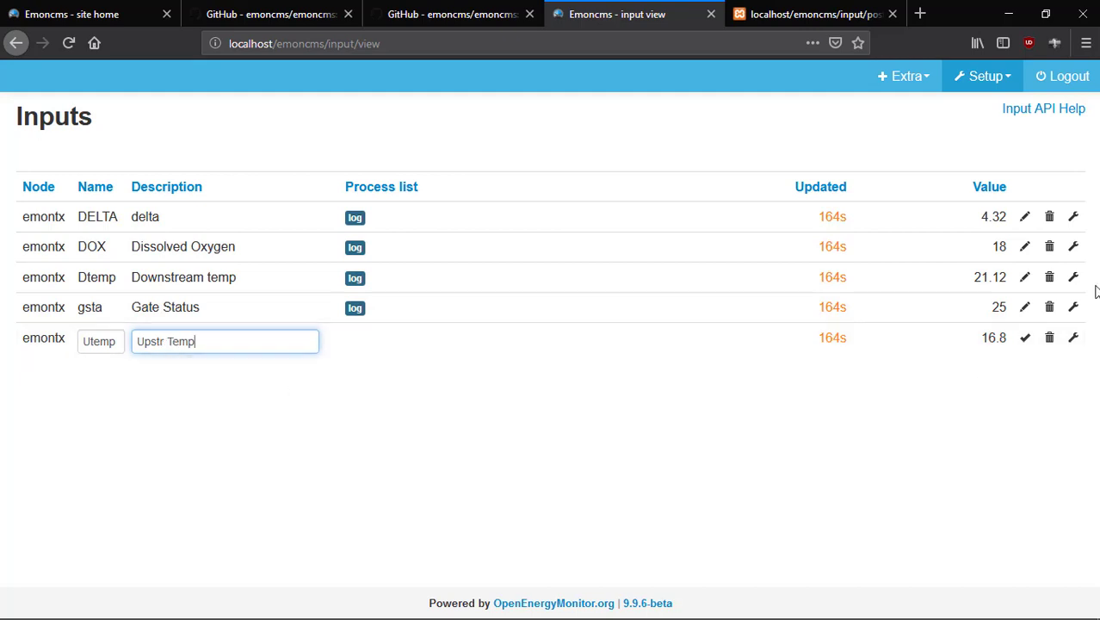
left_click(1025, 338)
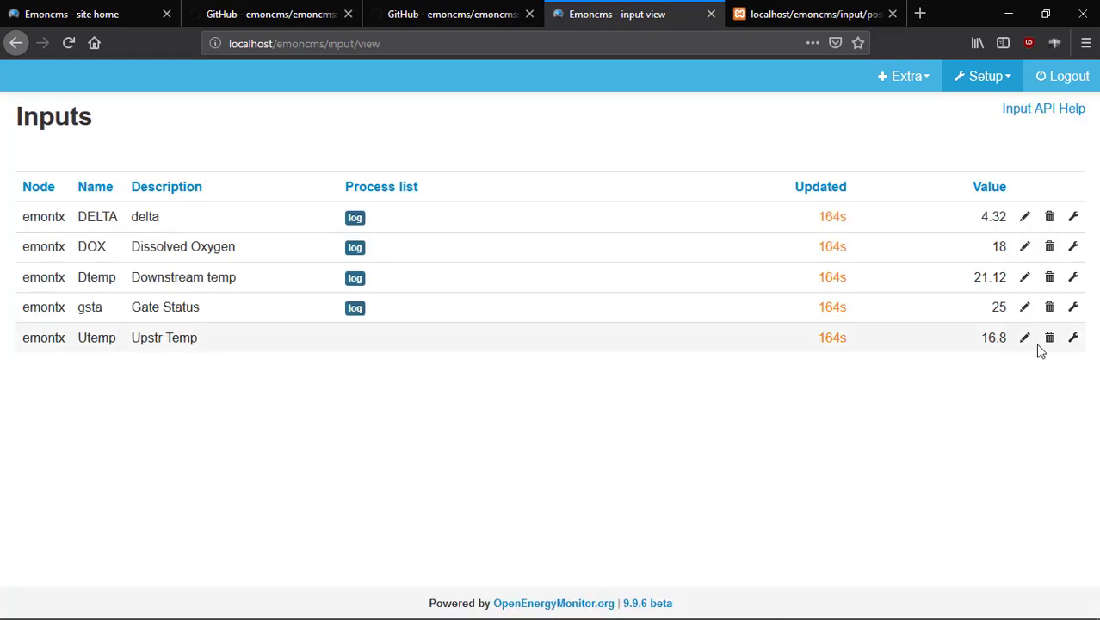
left_click(1073, 339)
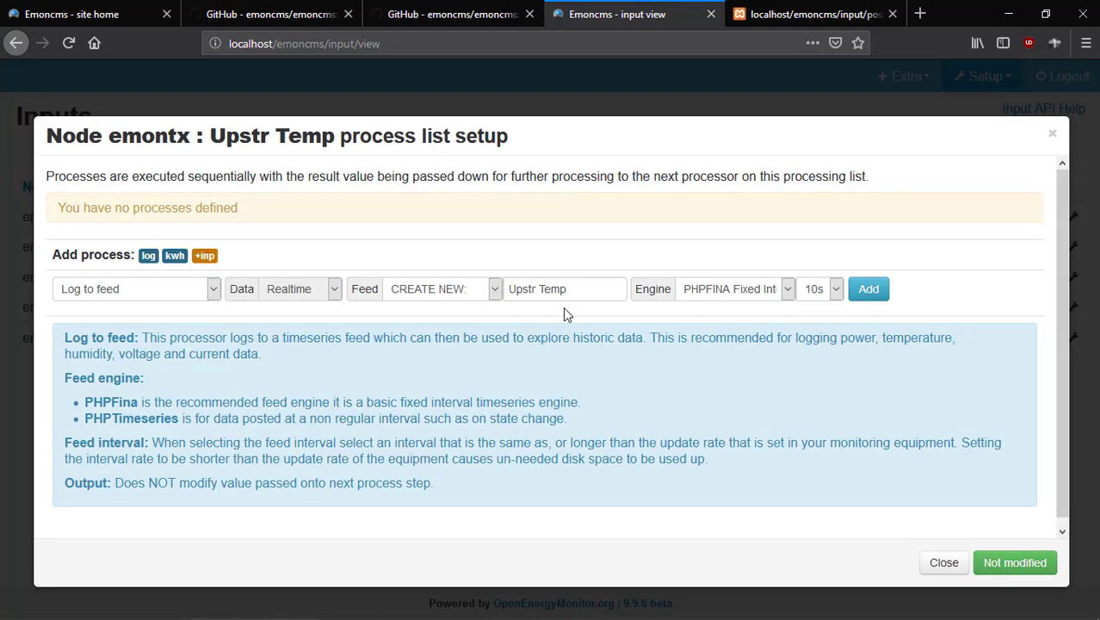
left_click(837, 294)
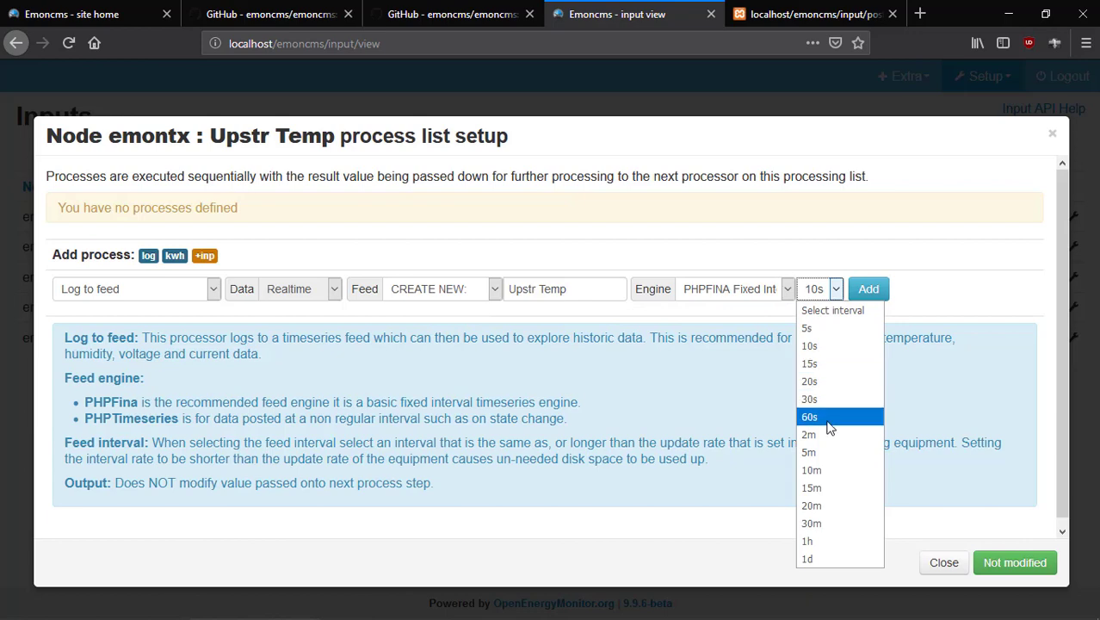
left_click(785, 295)
left_click(787, 294)
left_click(833, 345)
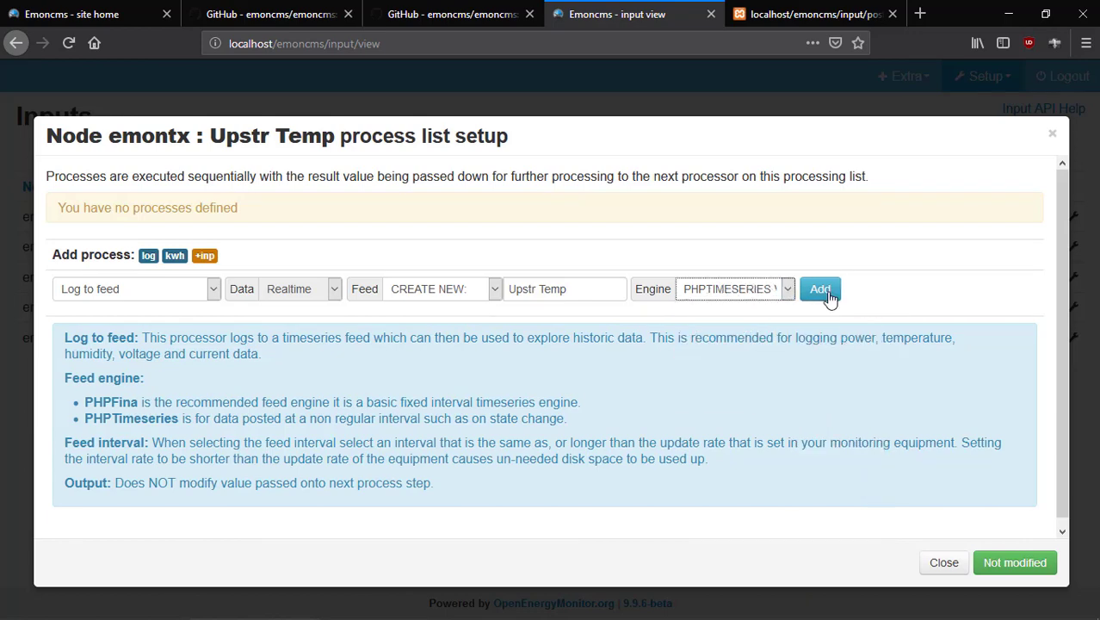
left_click(822, 291)
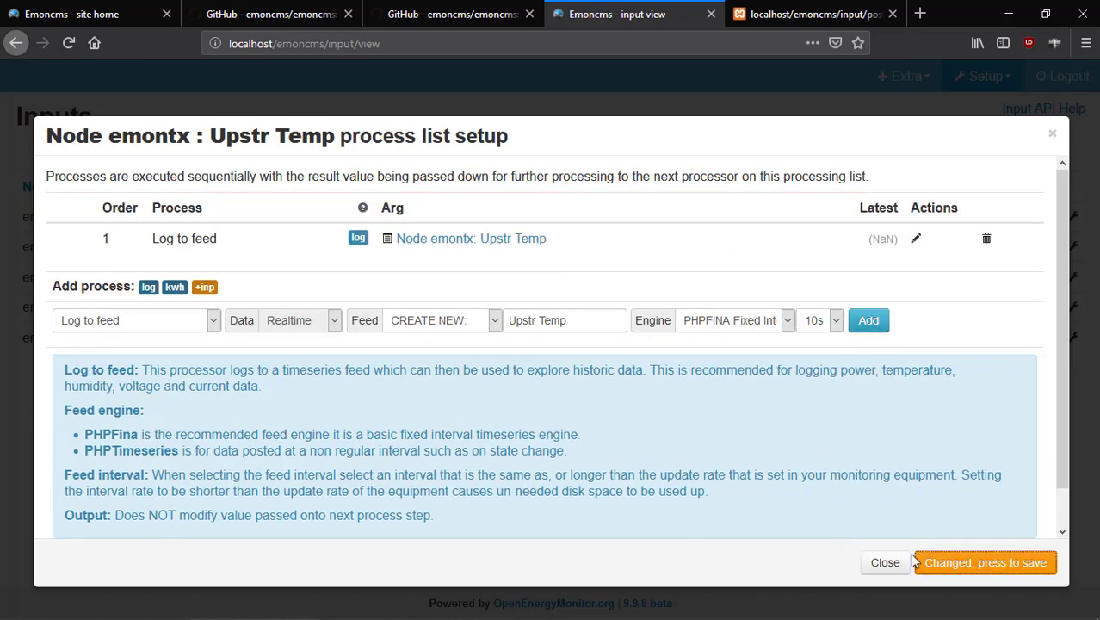
left_click(931, 561)
left_click(971, 562)
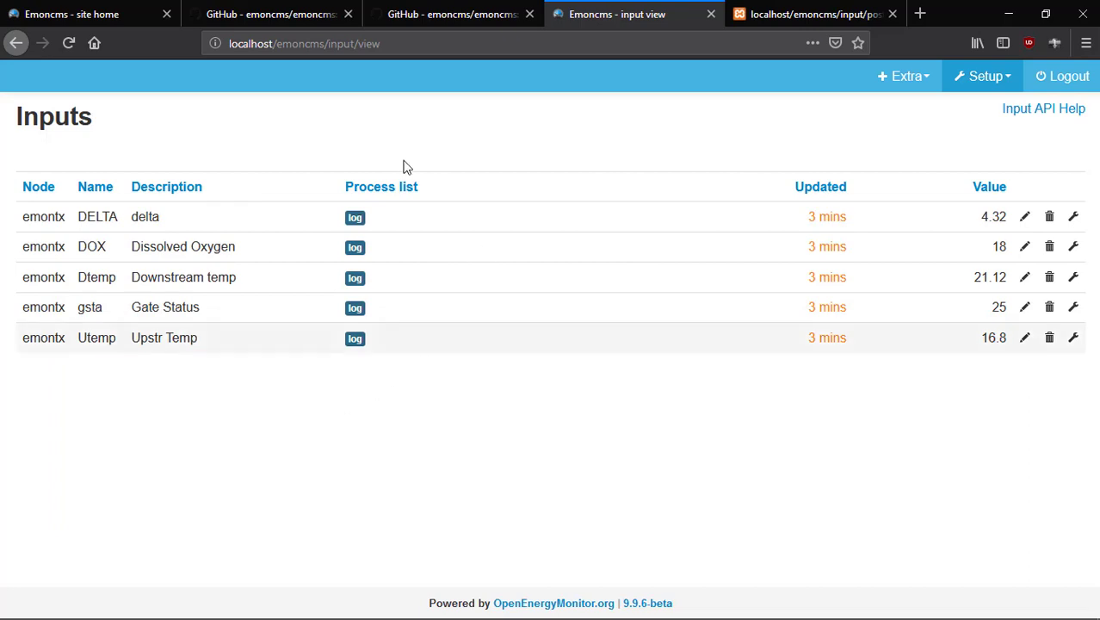
Reload the Inputs page and go to the Feeds list through the Setup menu.
left_click(71, 43)
left_click(987, 82)
left_click(981, 222)
left_click(990, 79)
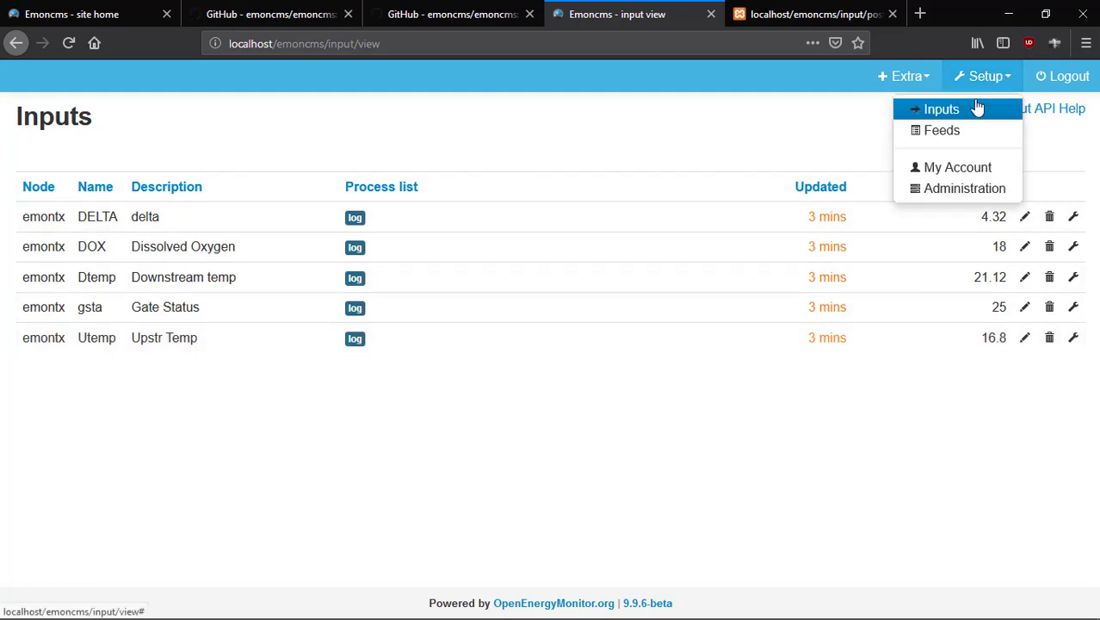
left_click(968, 133)
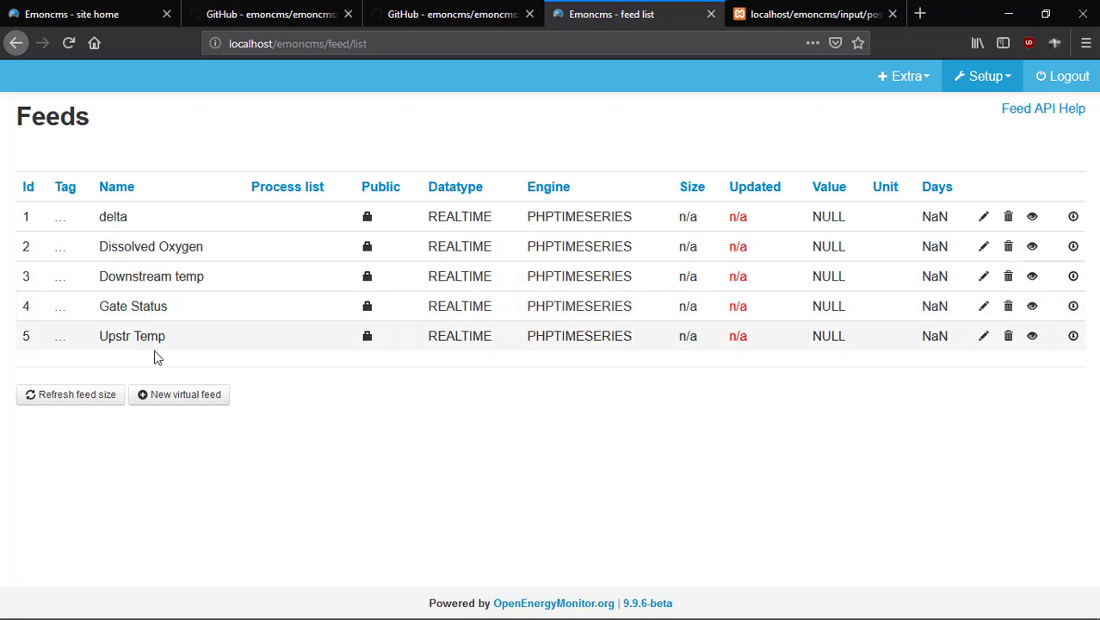
Make delta, Dissolved Oxygen, Downstream temp, Gate Status and Upstr Temp feeds public, then refresh feed sizes.
left_click(368, 221)
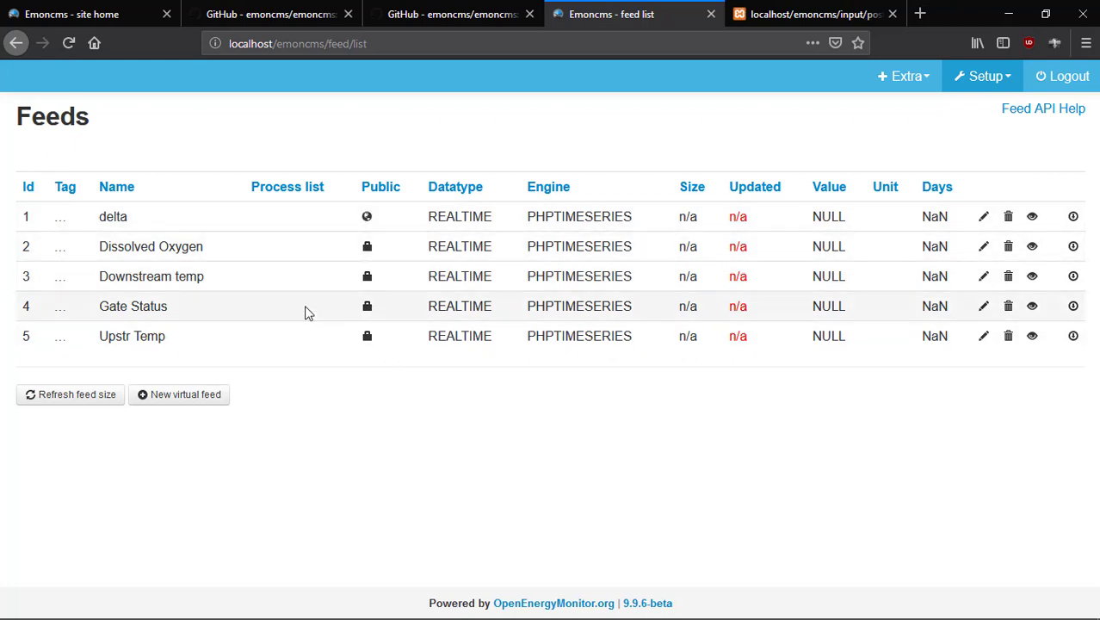
left_click(368, 248)
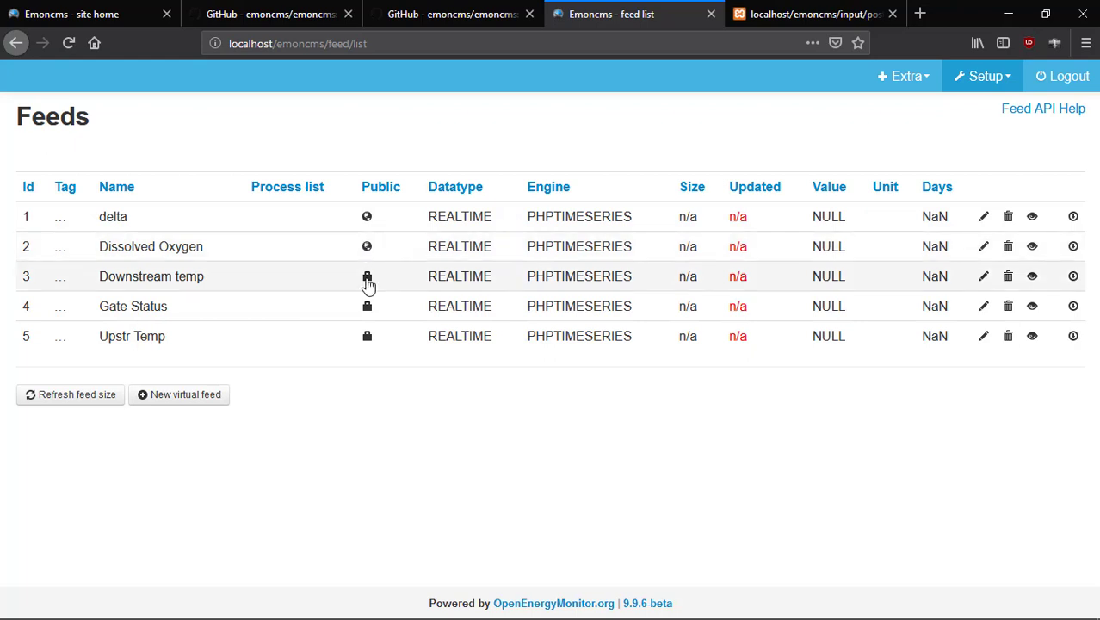
left_click(367, 280)
left_click(367, 308)
left_click(368, 337)
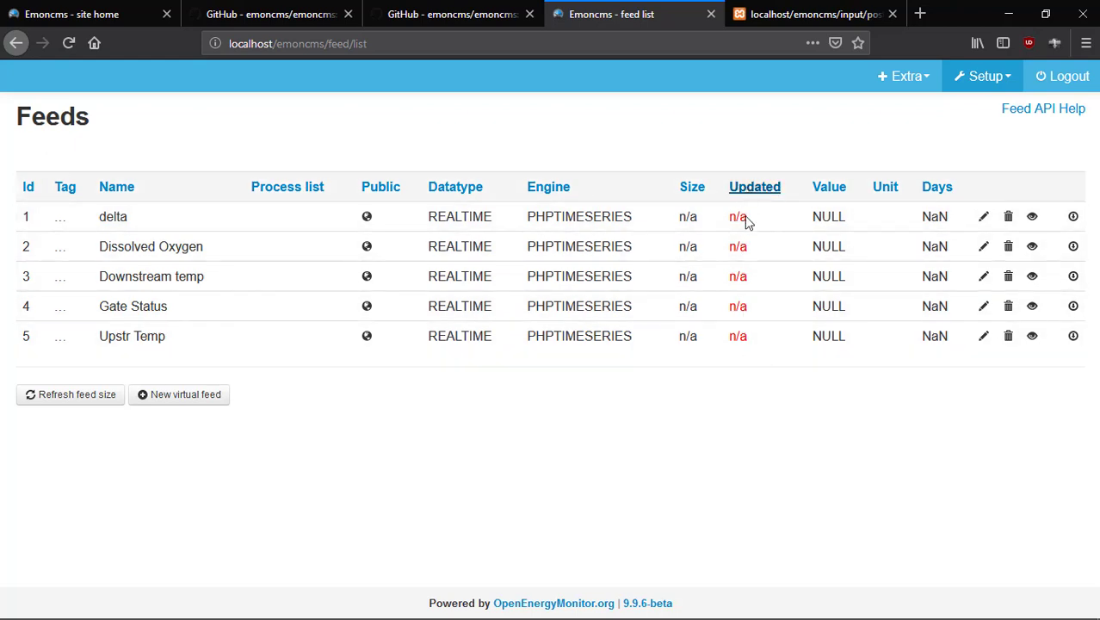
left_click(74, 395)
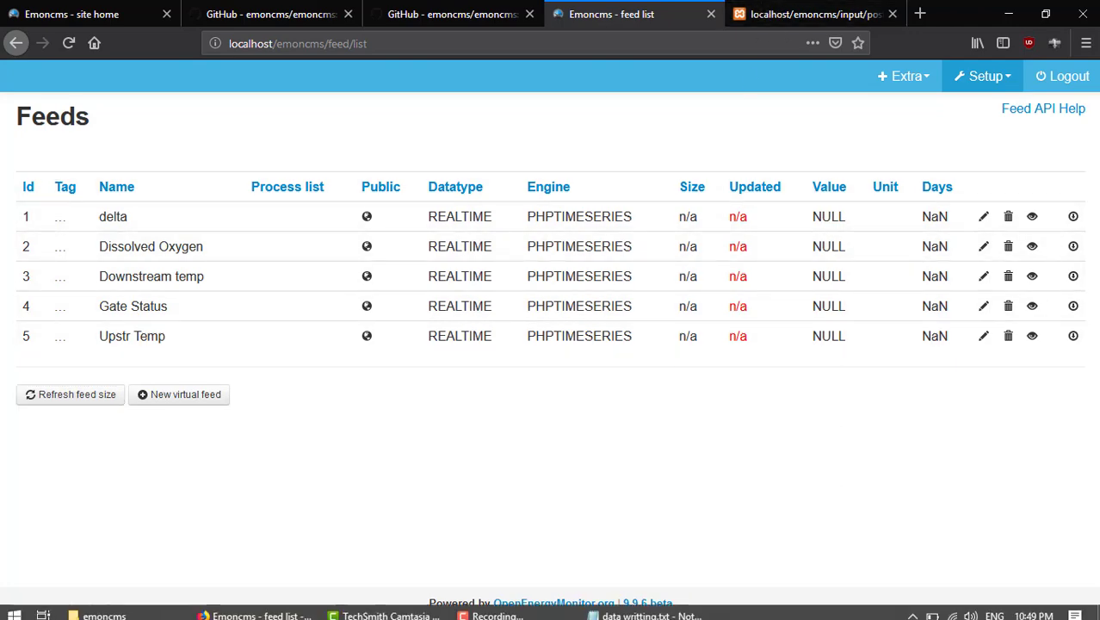
Bring data writting.txt forward in Notepad and select the fifth input-post URL line.
left_click(680, 608)
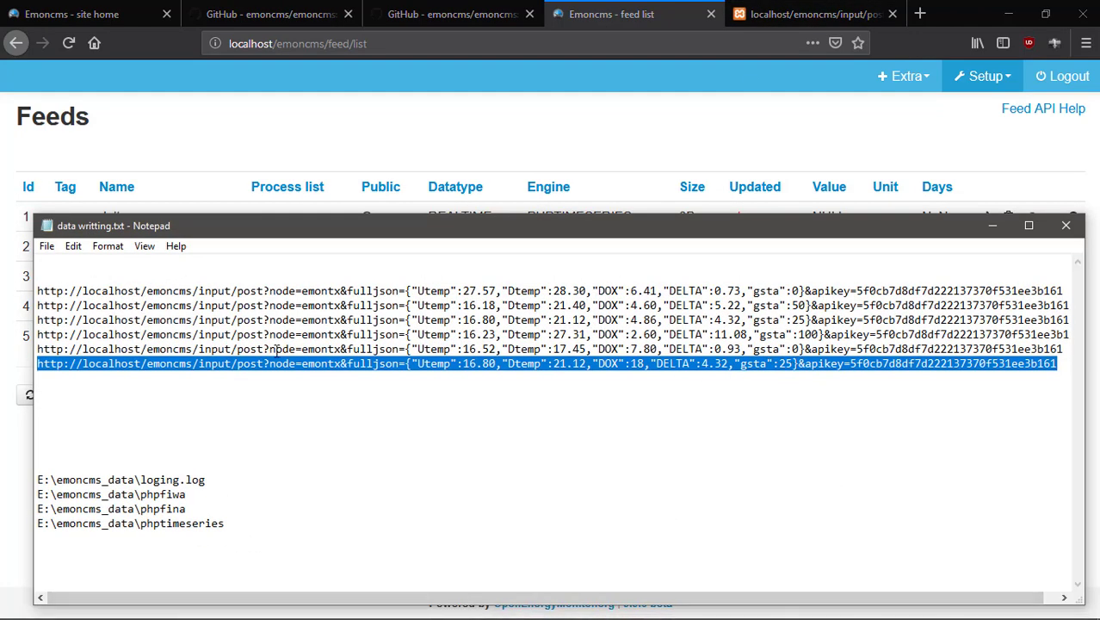
left_click_drag(36, 348, 1084, 349)
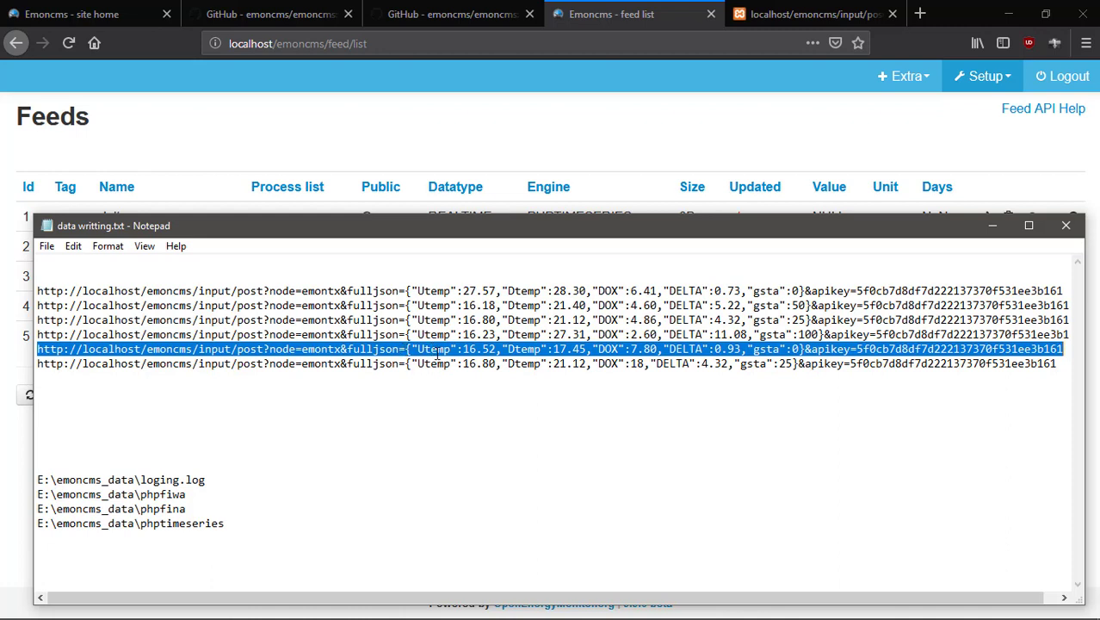
Copy the Notepad request line and paste it into the input/post URL to send Utemp 16.52, Dtemp 17.45, DOX 7.80.
right_click(391, 352)
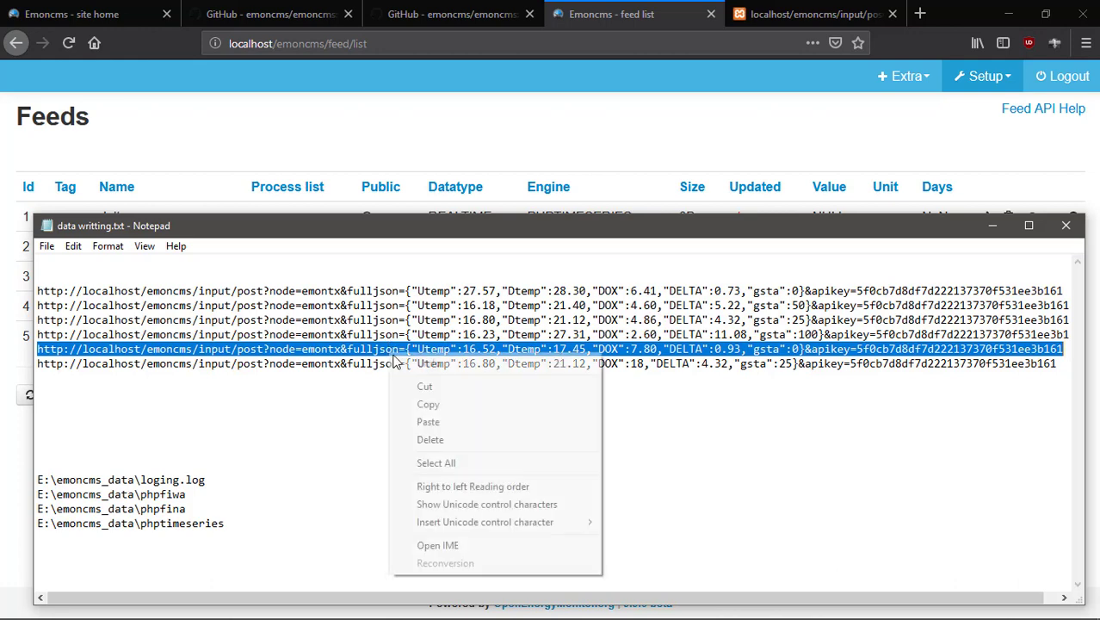
left_click(462, 401)
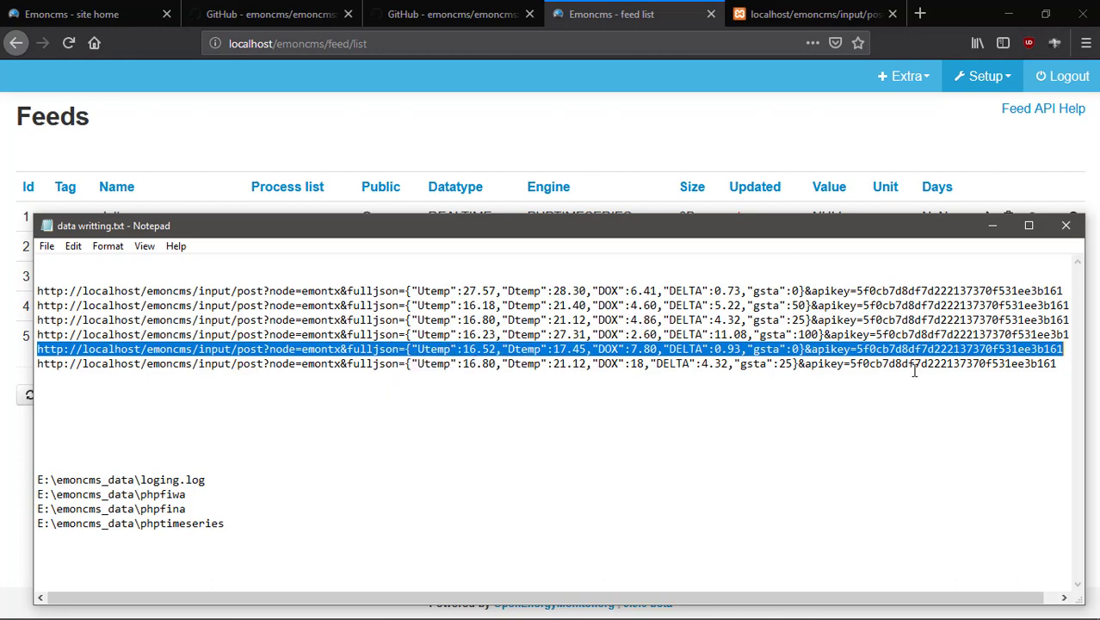
left_click(913, 466)
left_click(809, 13)
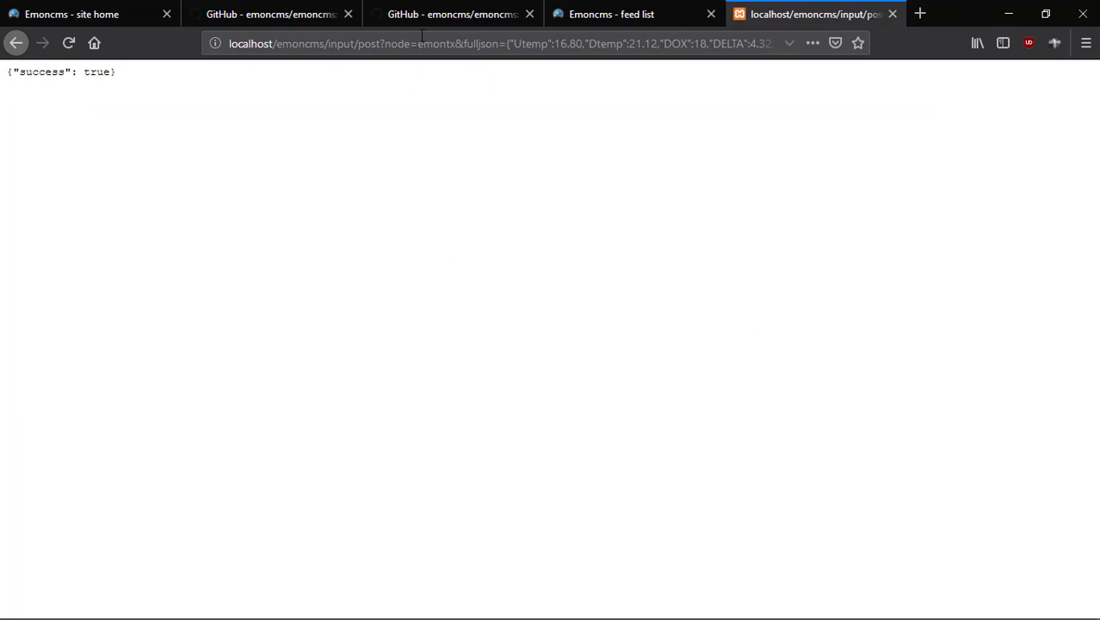
left_click(422, 43)
right_click(420, 43)
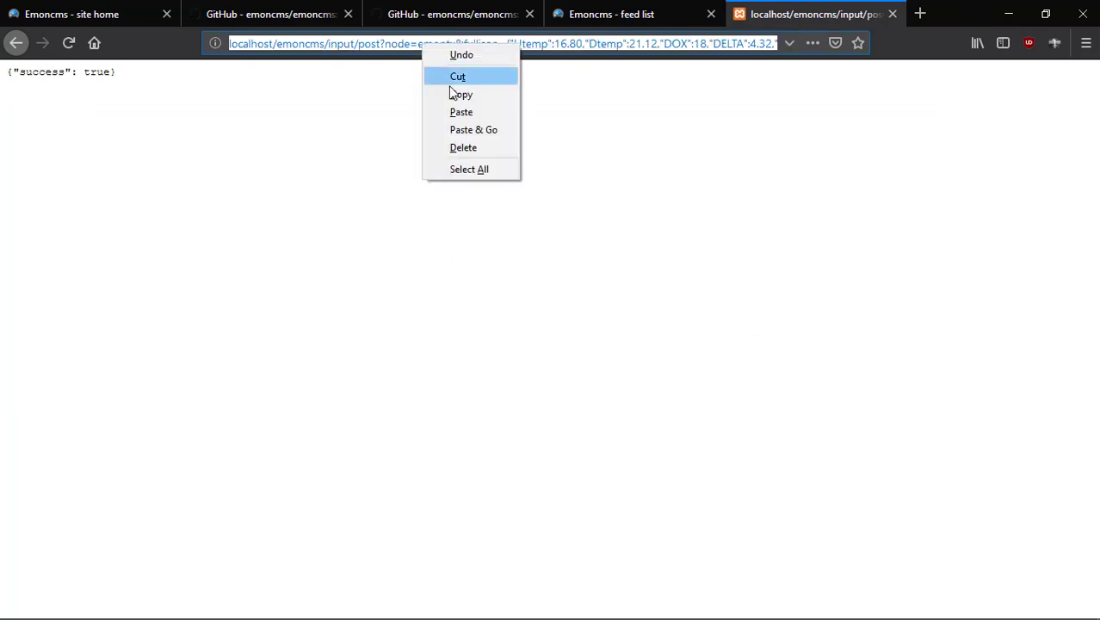
left_click(479, 130)
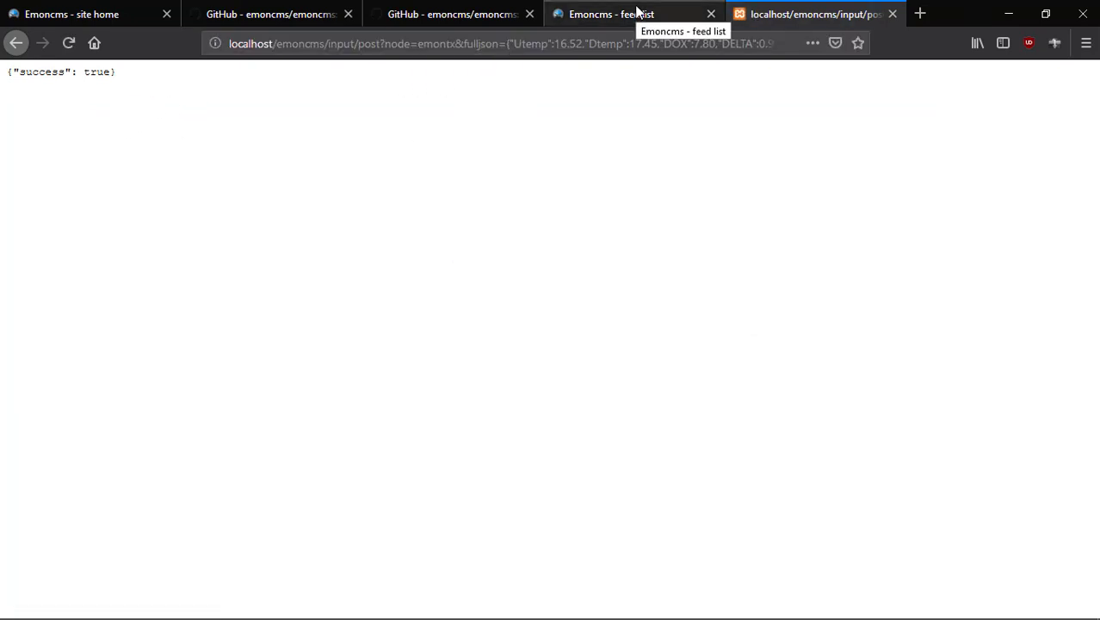
left_click(637, 12)
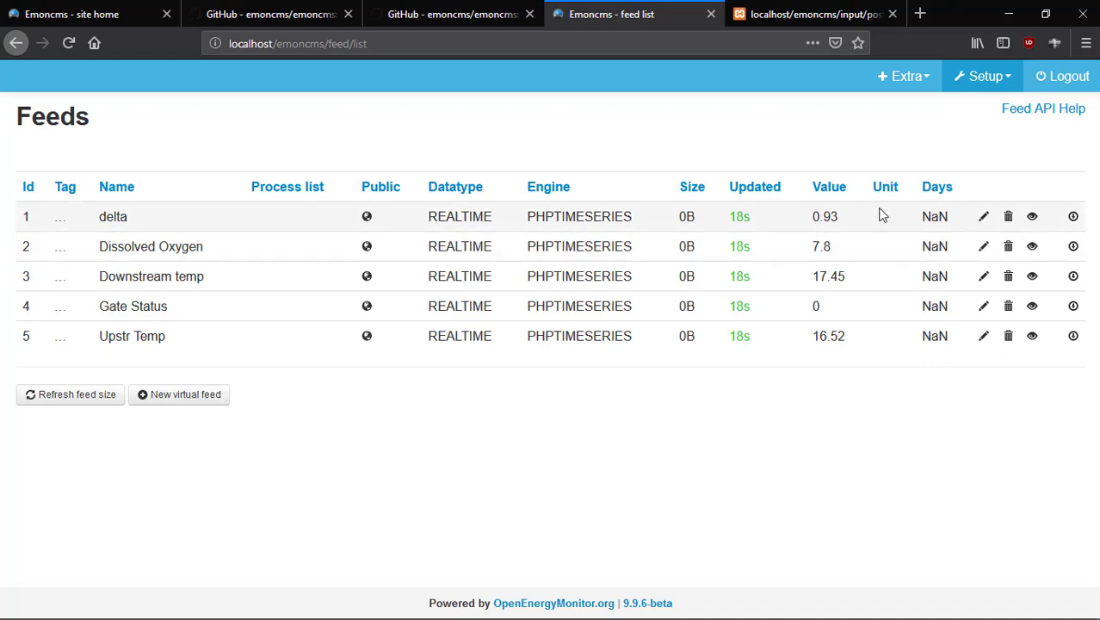
Set the delta feed's unit to °C and save it.
left_click(983, 216)
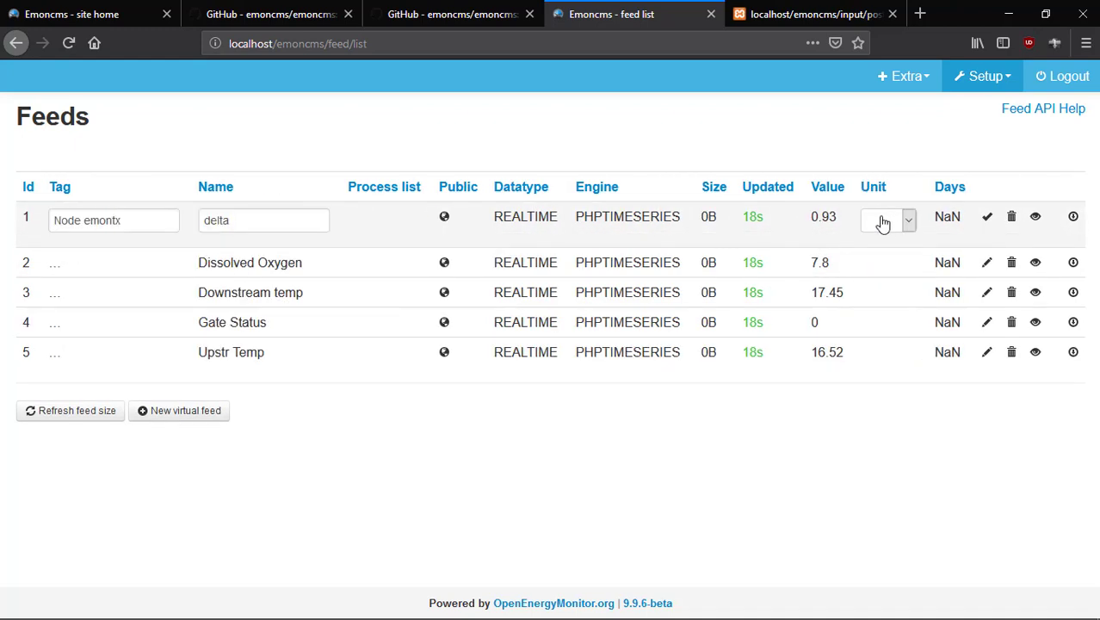
left_click(910, 222)
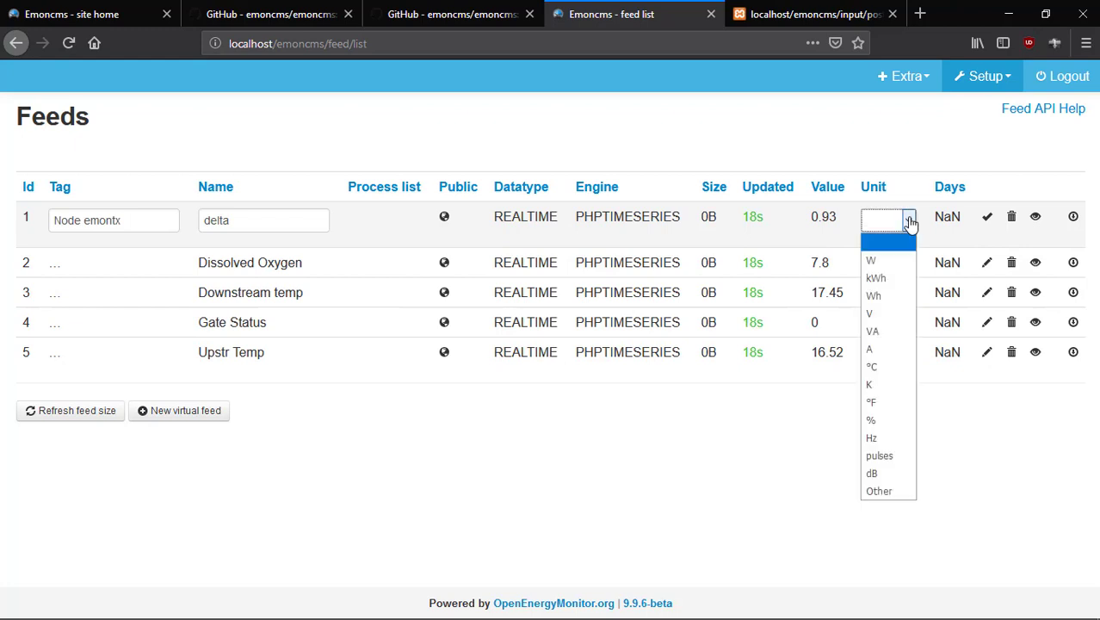
left_click(878, 367)
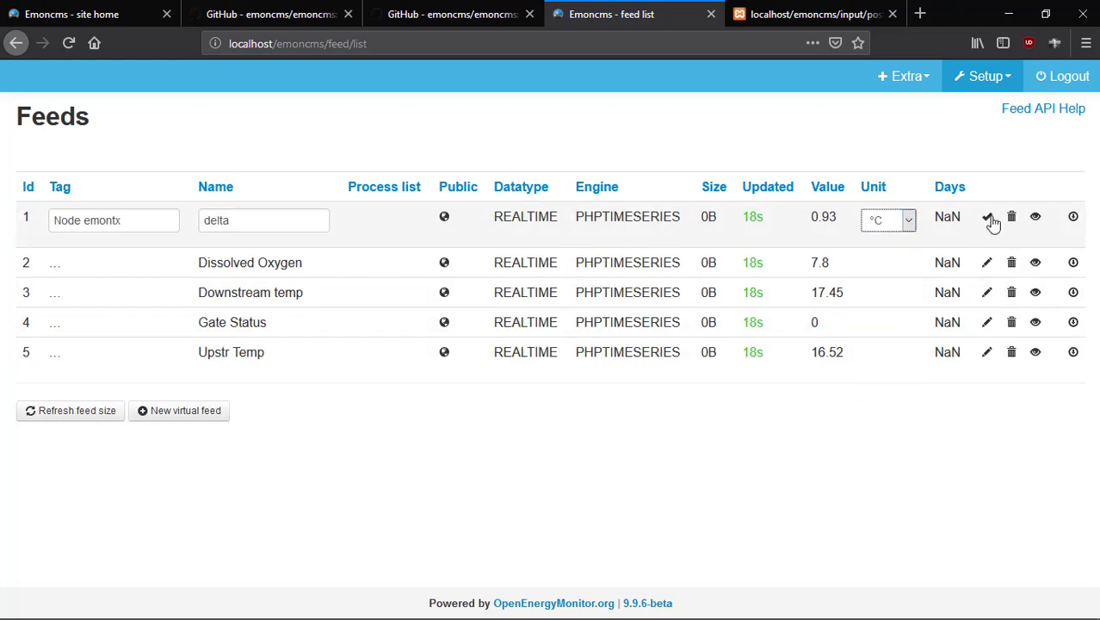
left_click(988, 218)
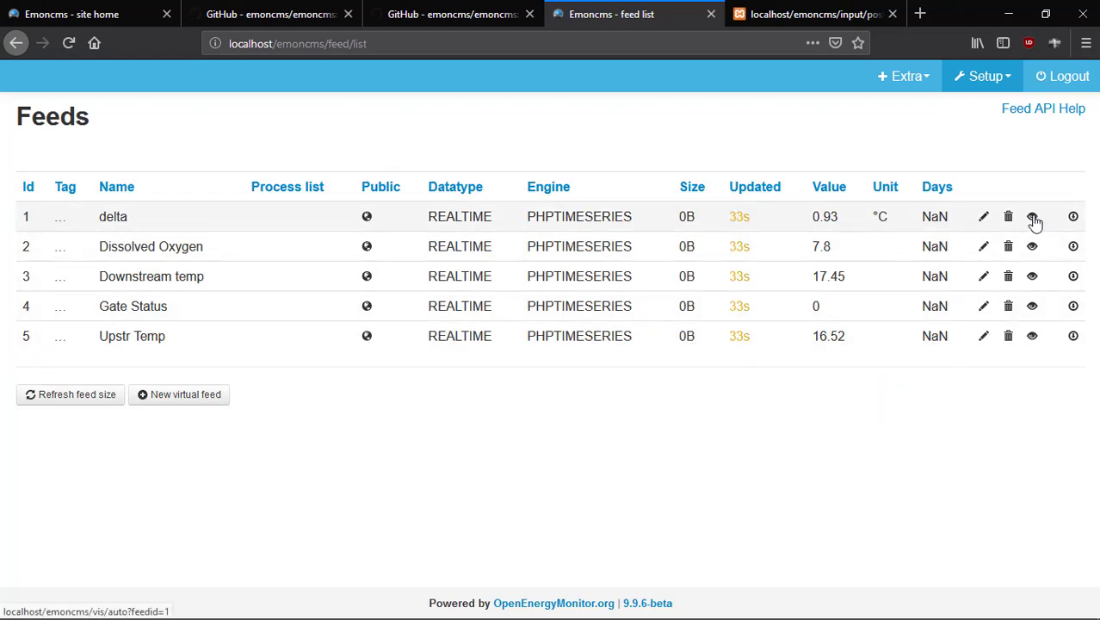
View the delta feed's data graph, then return to the feed list.
left_click(1033, 218)
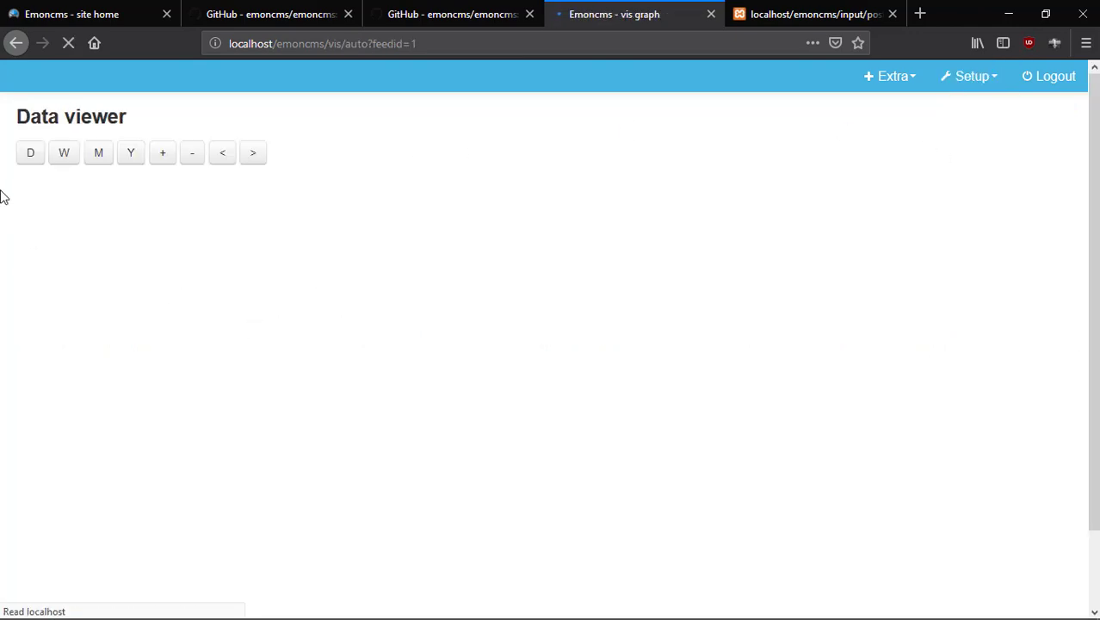
scroll(544, 475, "down", 5)
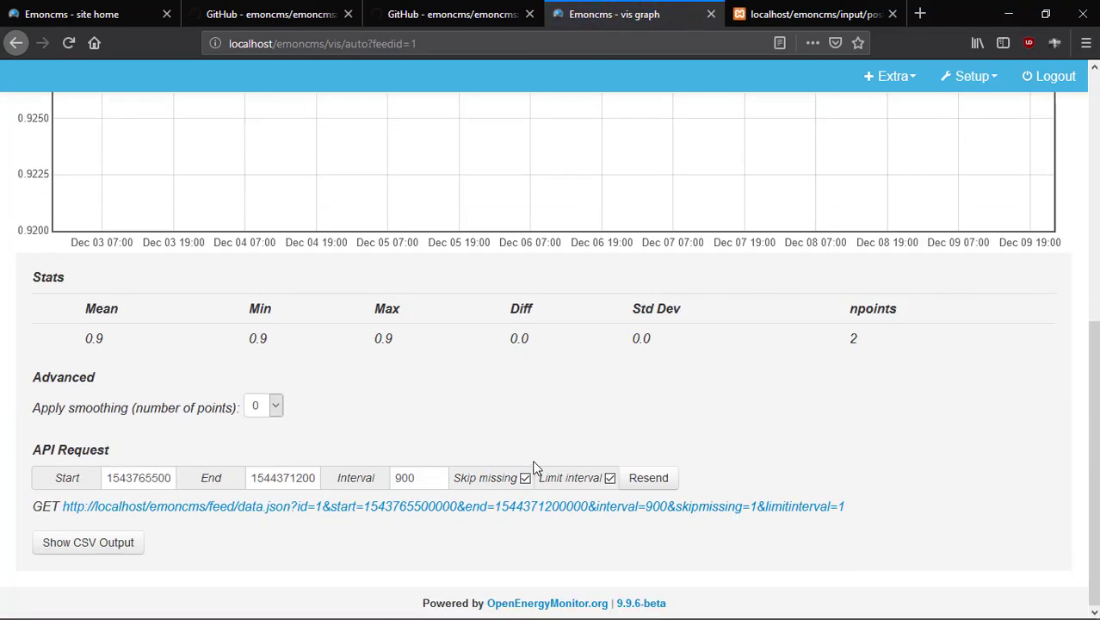
scroll(483, 384, "up", 5)
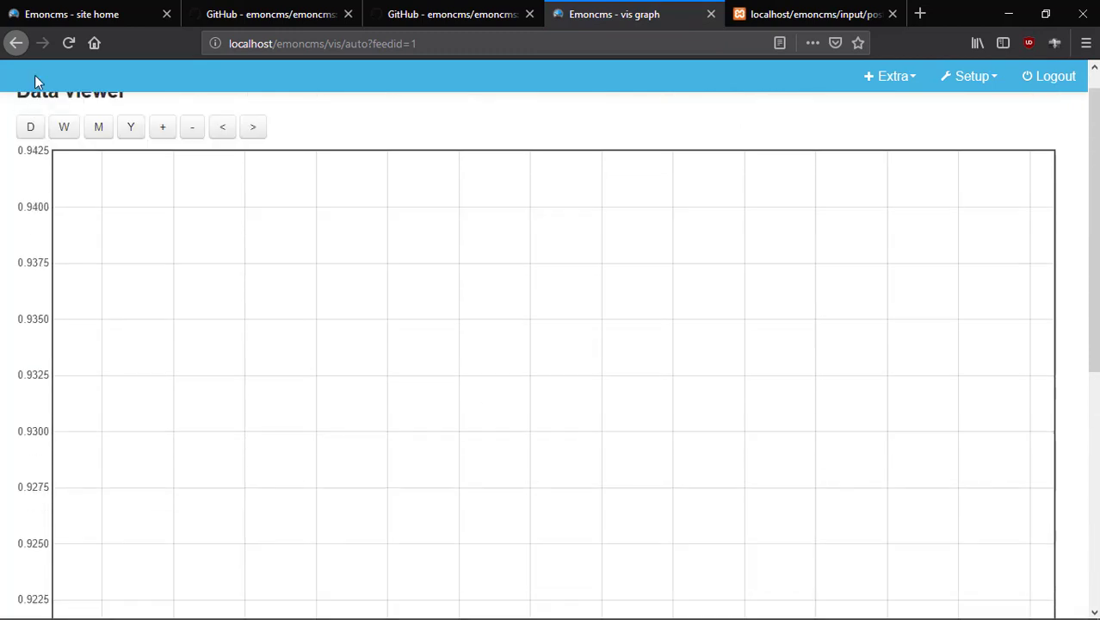
left_click(16, 44)
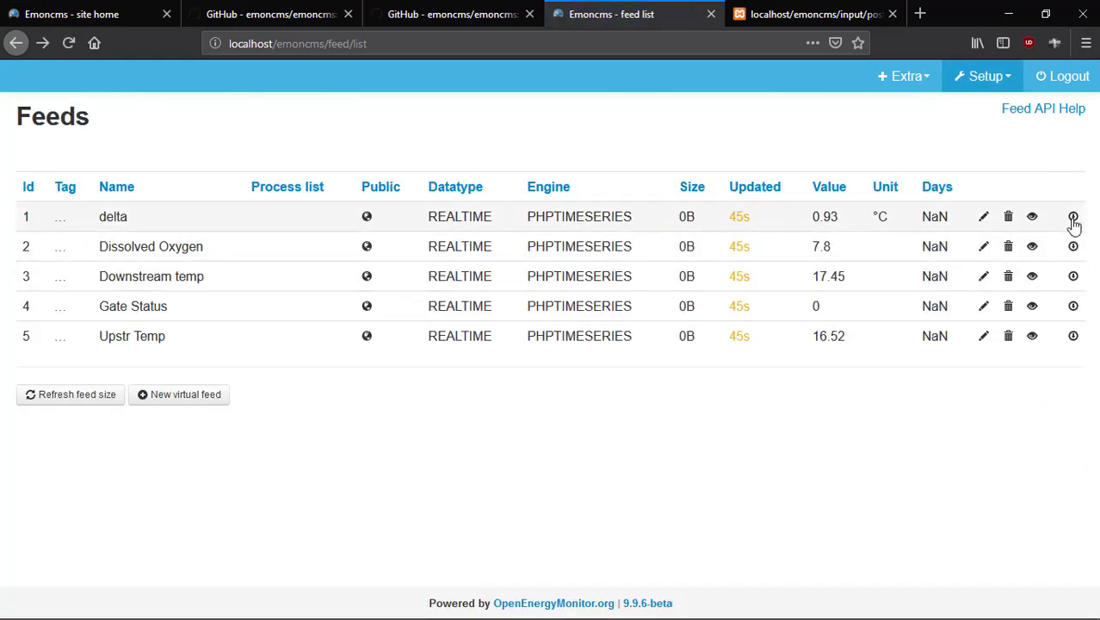
left_click(1073, 218)
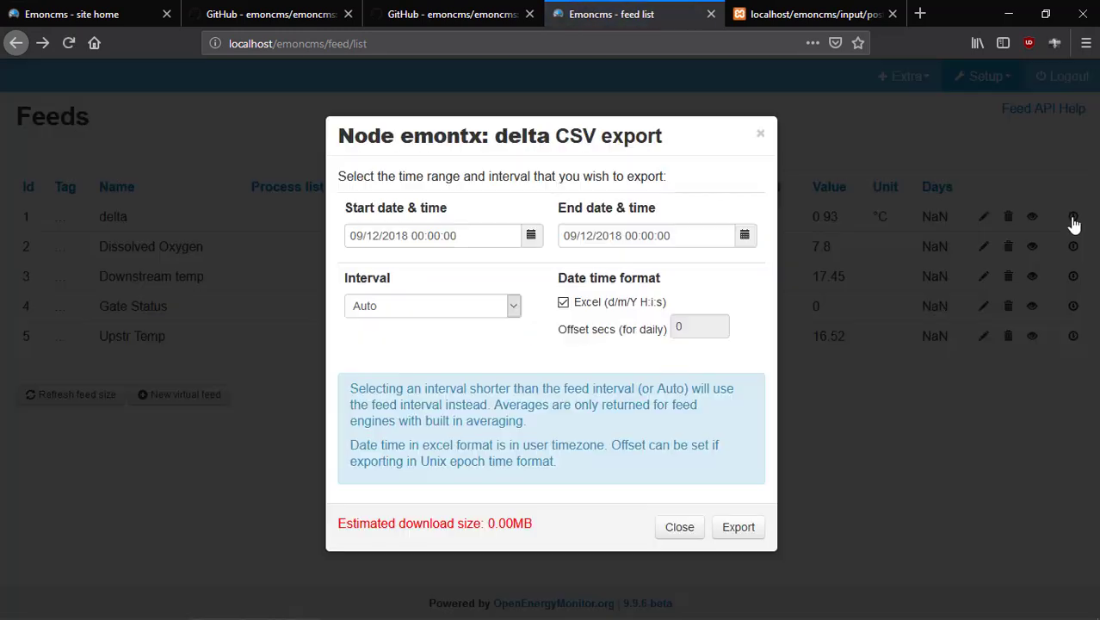
left_click(531, 238)
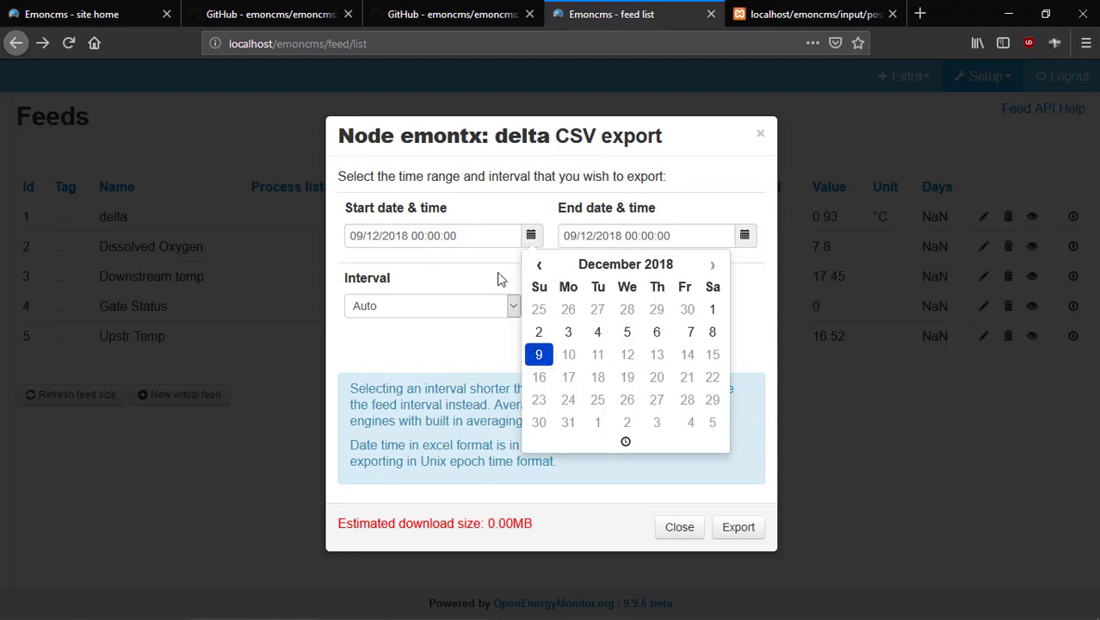
left_click(624, 442)
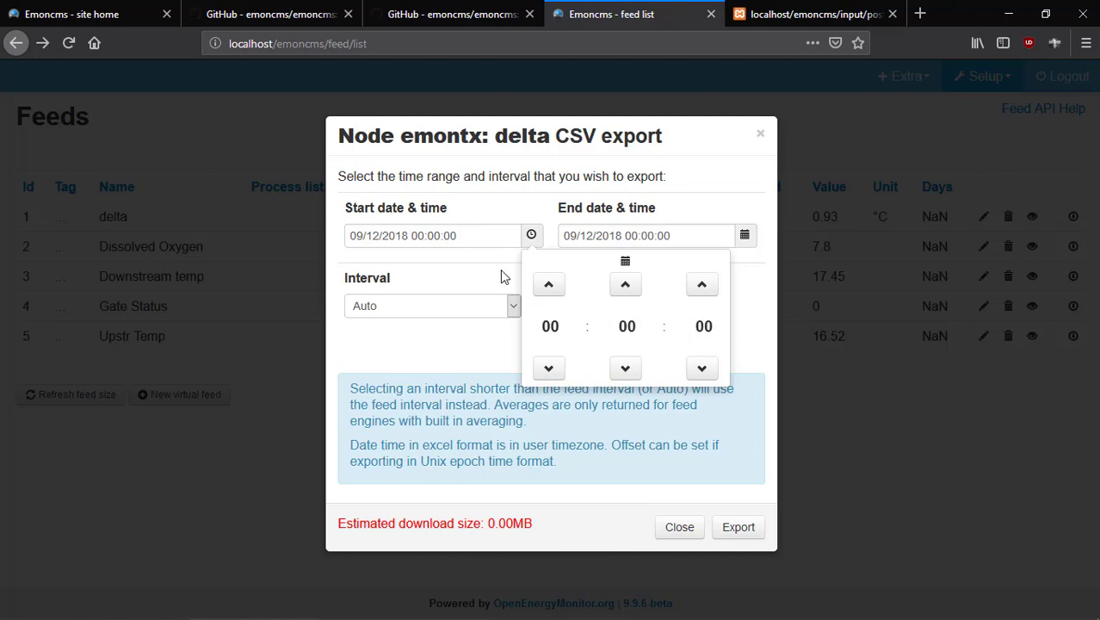
left_click(465, 274)
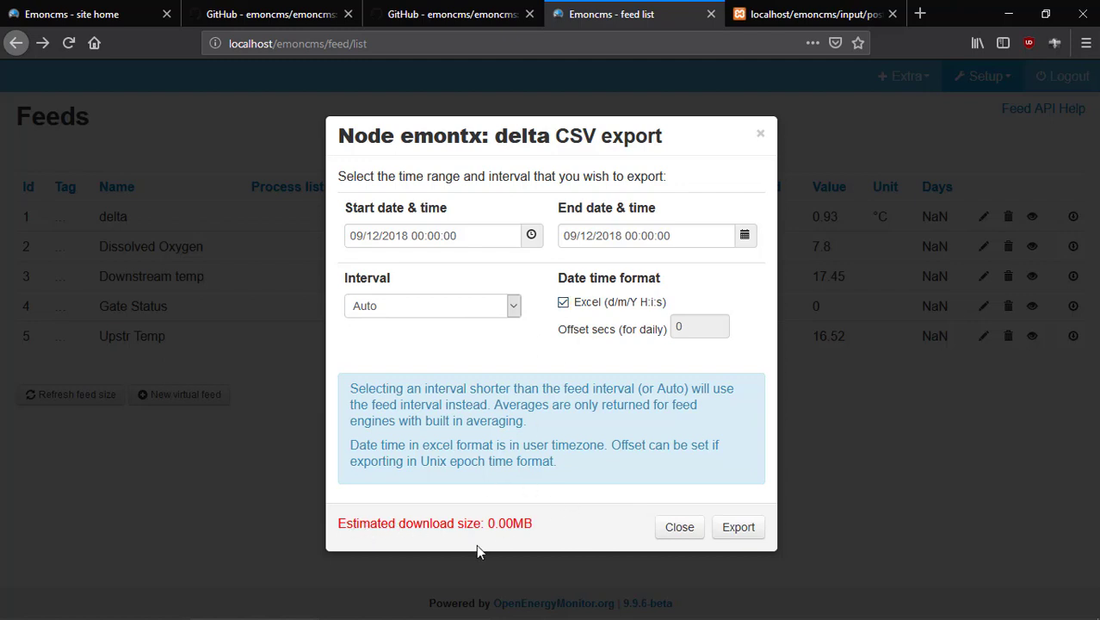
left_click(678, 528)
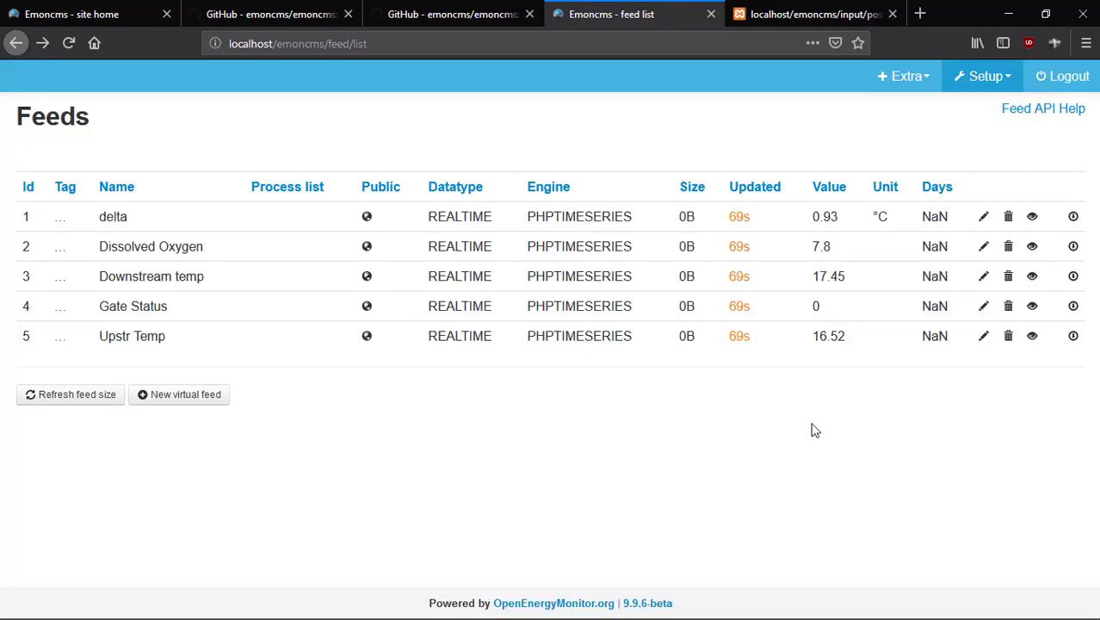
Refresh the feed sizes so every feed shows 9B.
left_click(62, 402)
left_click(988, 78)
In the emoncms README's Modules list, open Graph module and Dashboards module in new tabs.
left_click(431, 14)
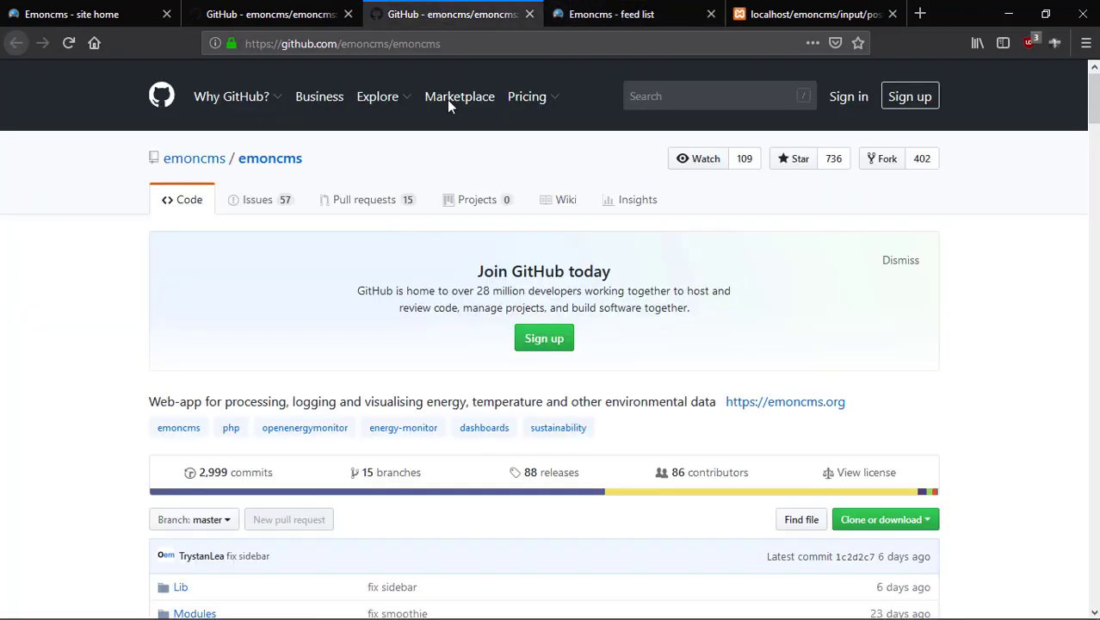
scroll(755, 396, "down", 2)
scroll(755, 396, "down", 15)
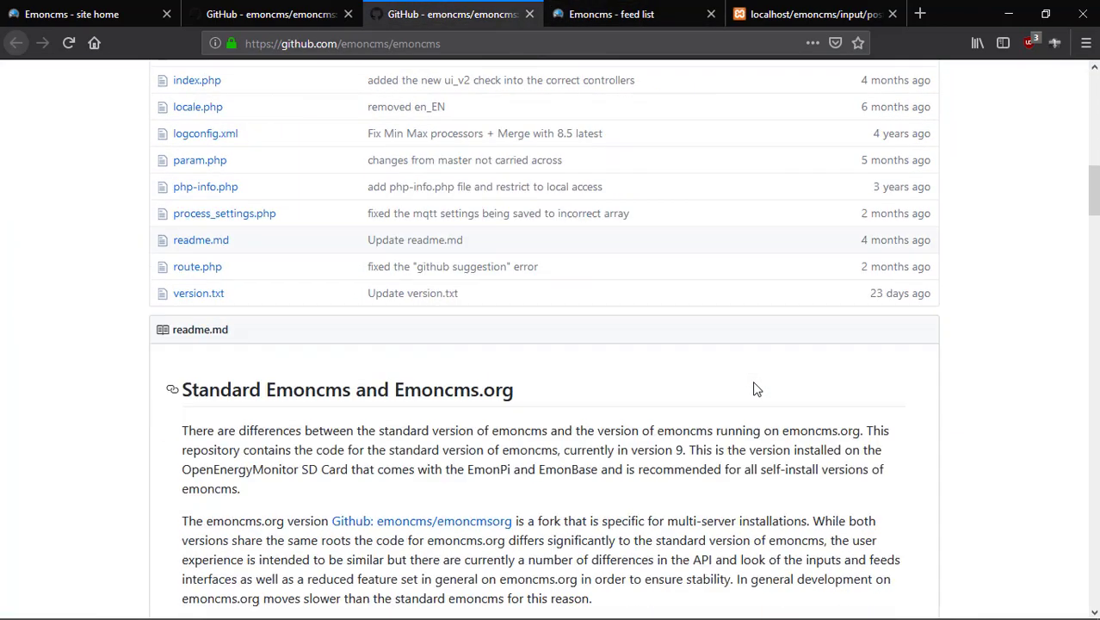
scroll(755, 385, "up", 17)
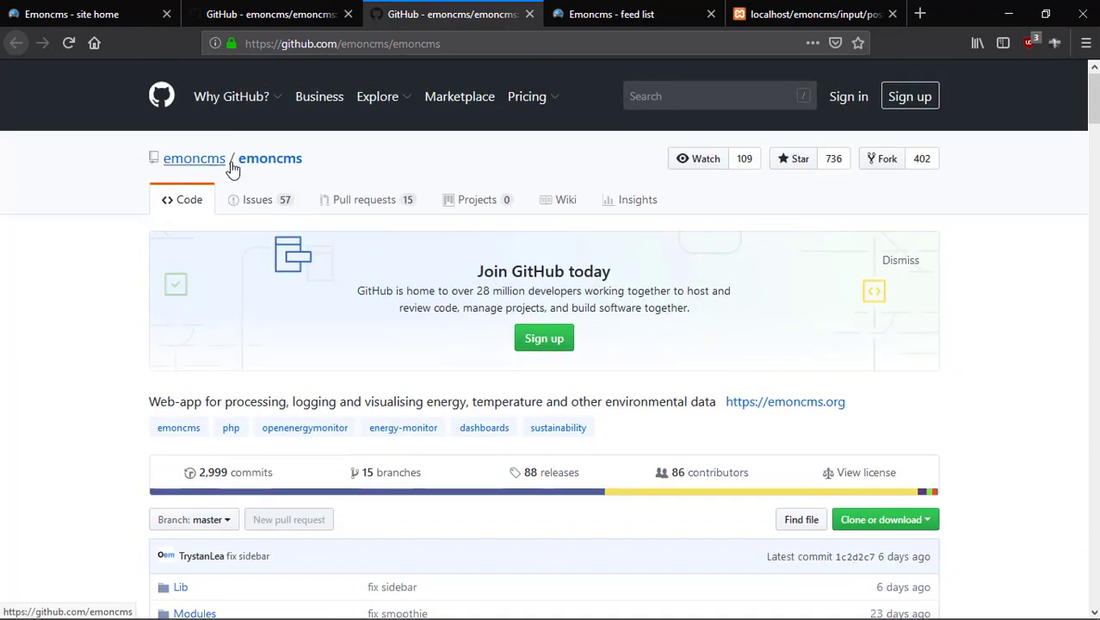
scroll(307, 378, "down", 5)
scroll(307, 379, "down", 15)
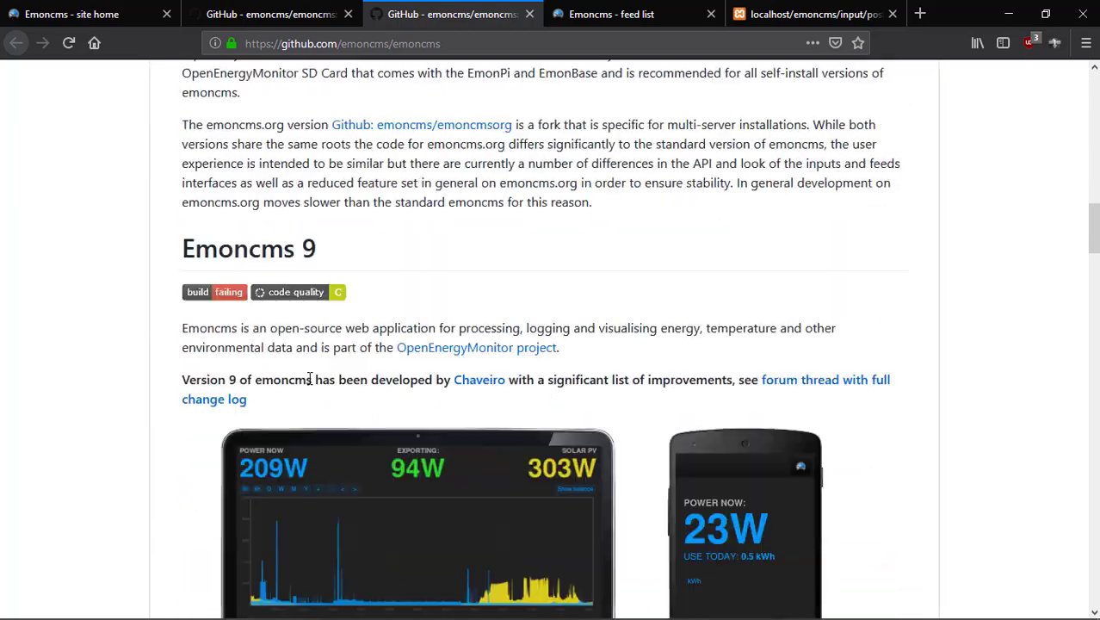
scroll(316, 380, "down", 14)
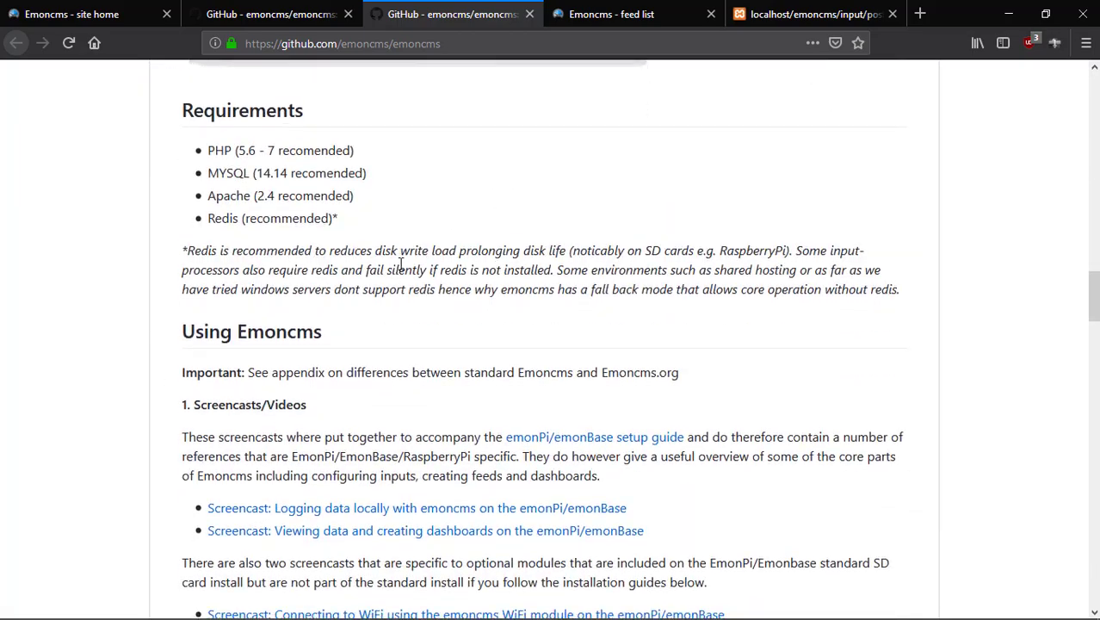
scroll(408, 273, "down", 12)
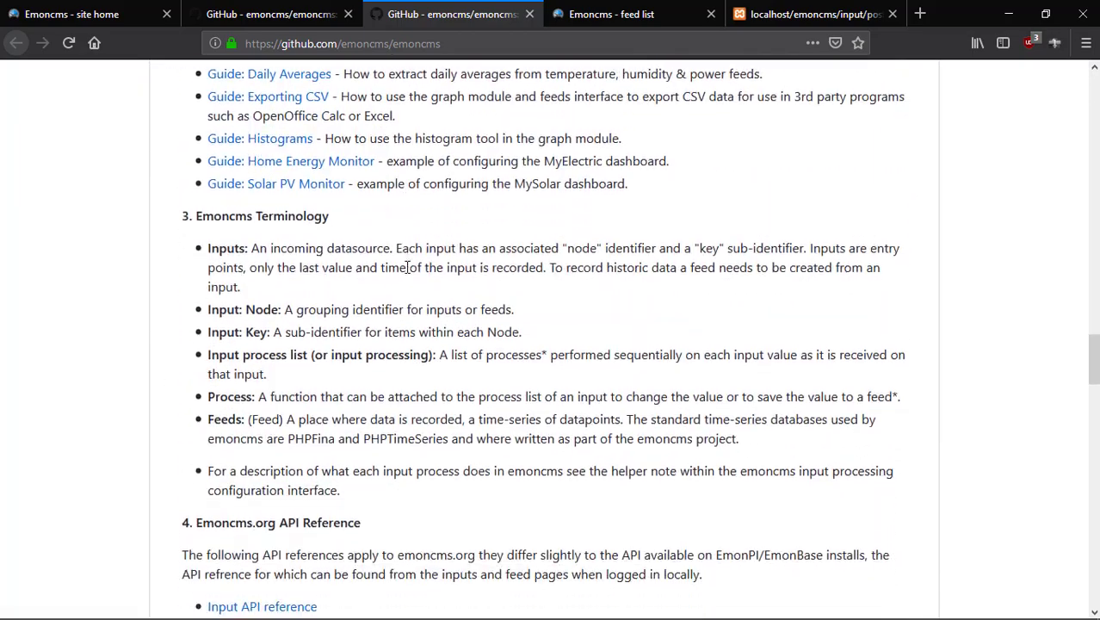
scroll(407, 267, "down", 12)
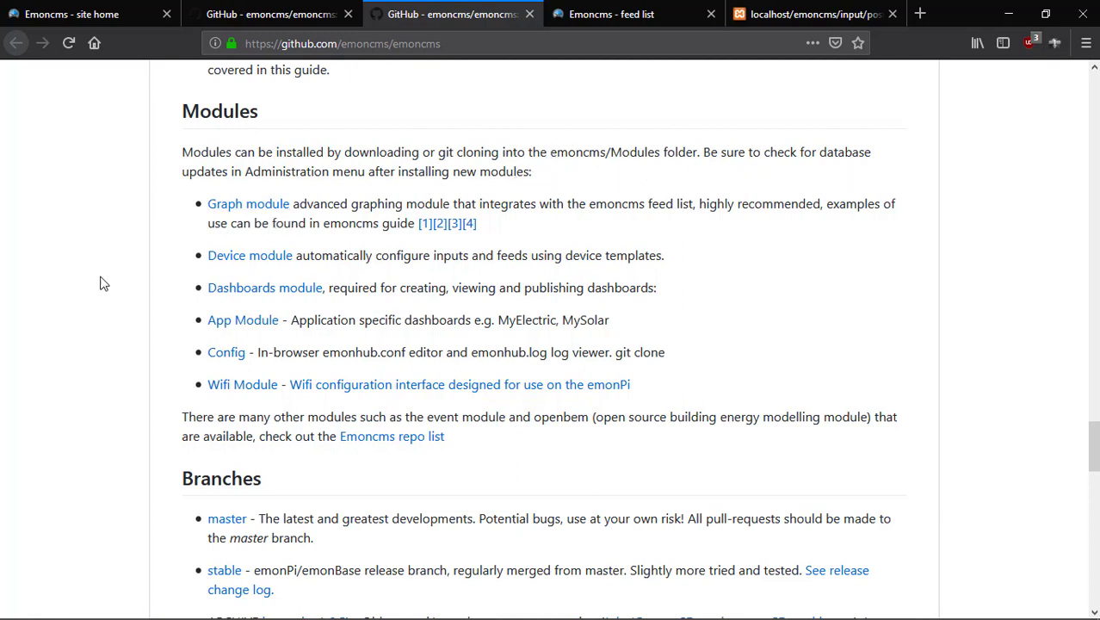
right_click(248, 207)
left_click(278, 219)
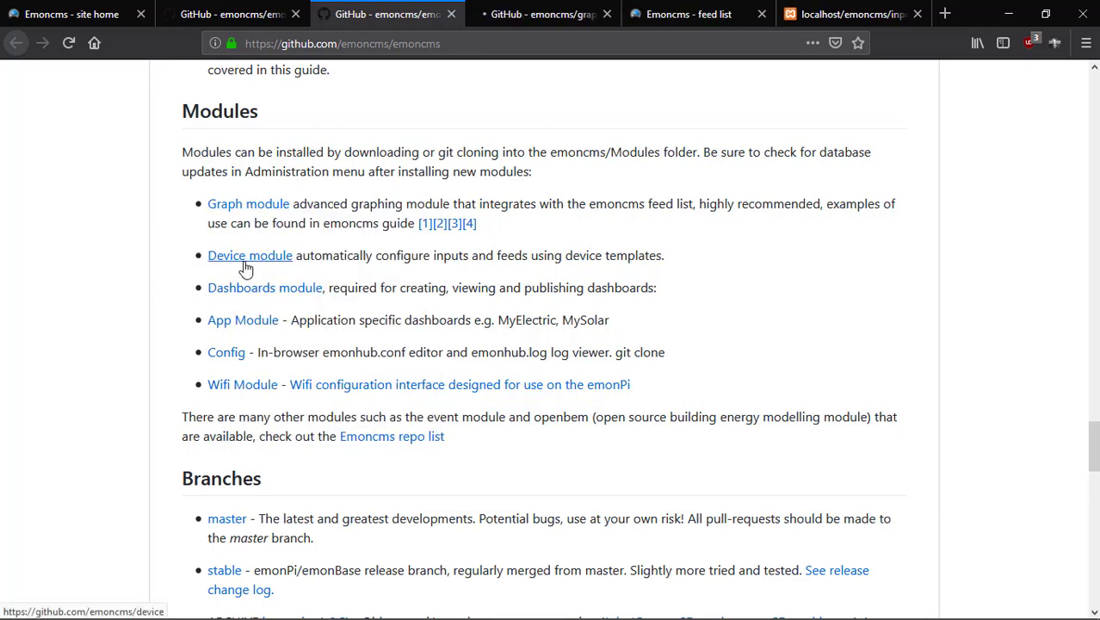
right_click(255, 295)
left_click(281, 303)
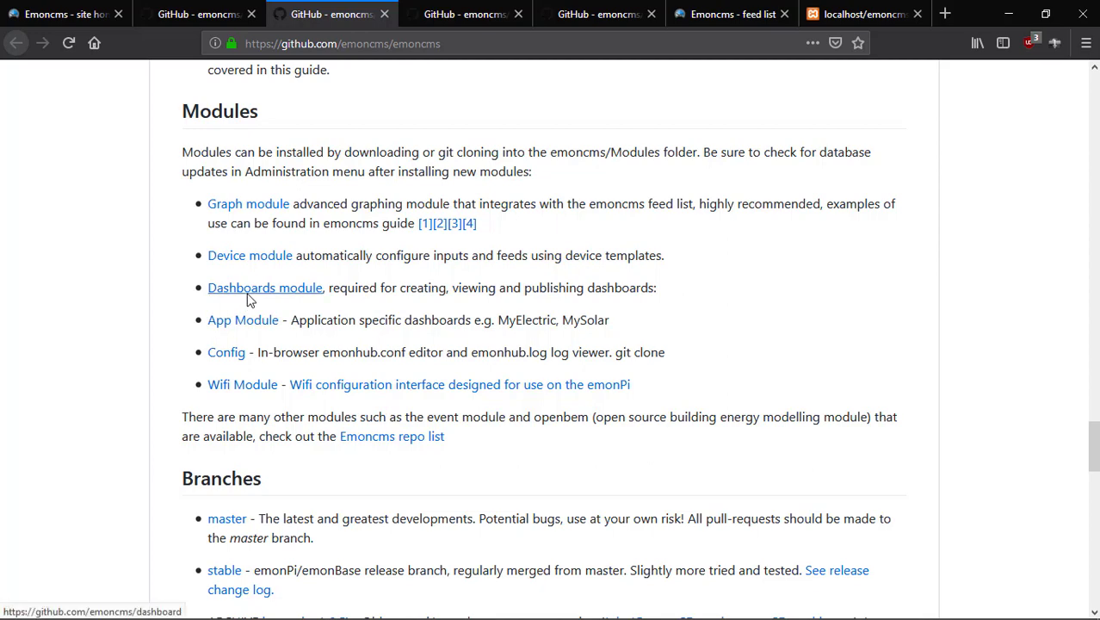
Switch to the emoncms/graph repository and look over its page.
left_click(457, 8)
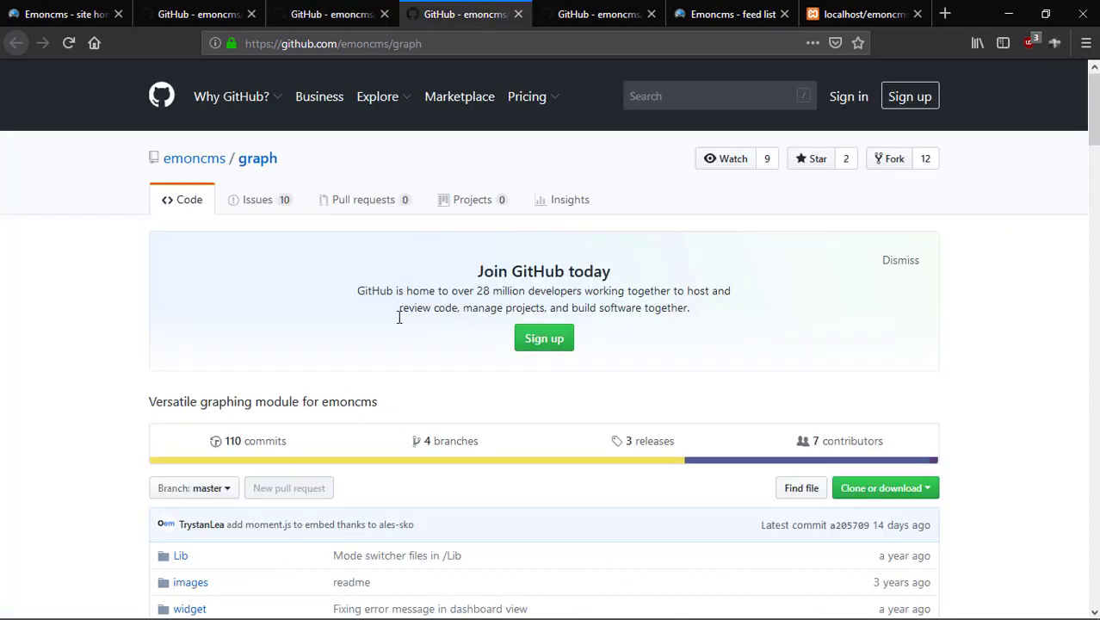
scroll(398, 317, "down", 3)
scroll(412, 316, "up", 3)
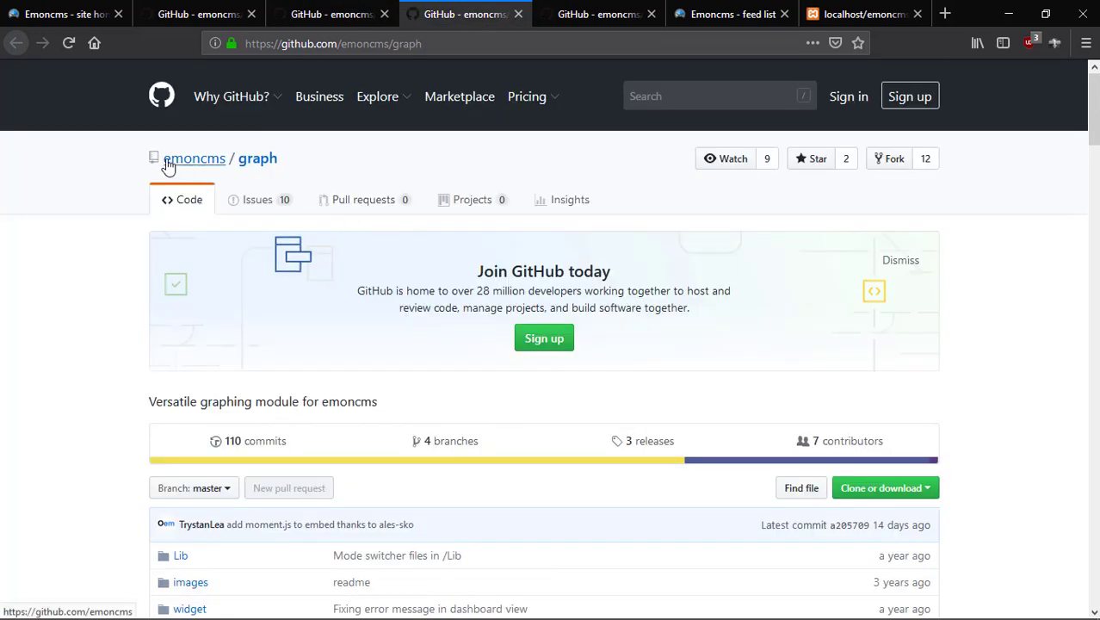
mouse_move(207, 167)
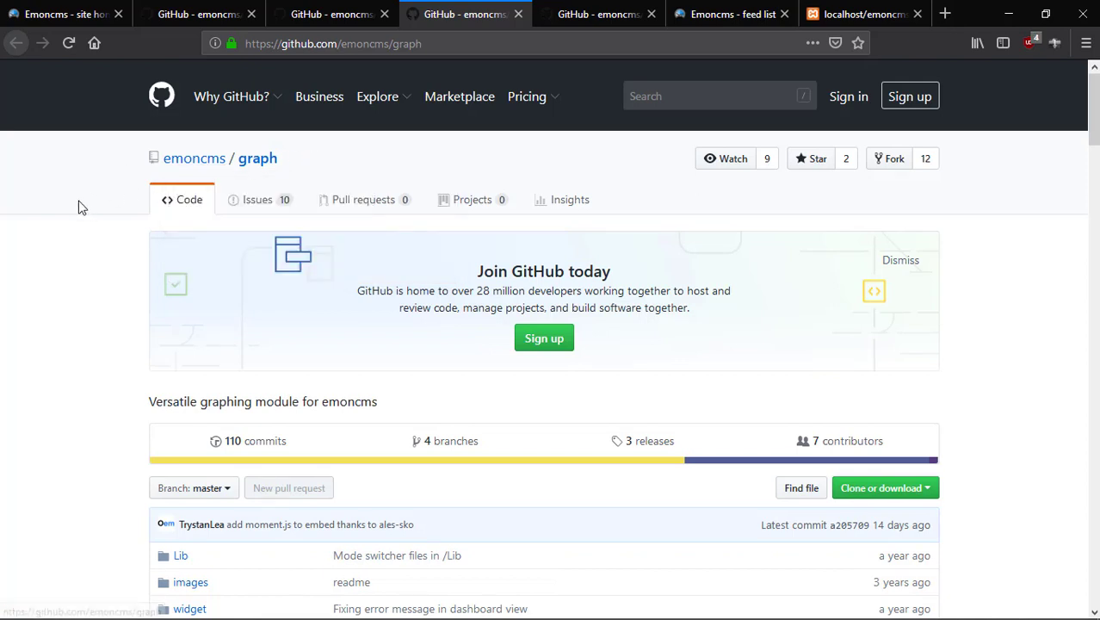
mouse_move(175, 170)
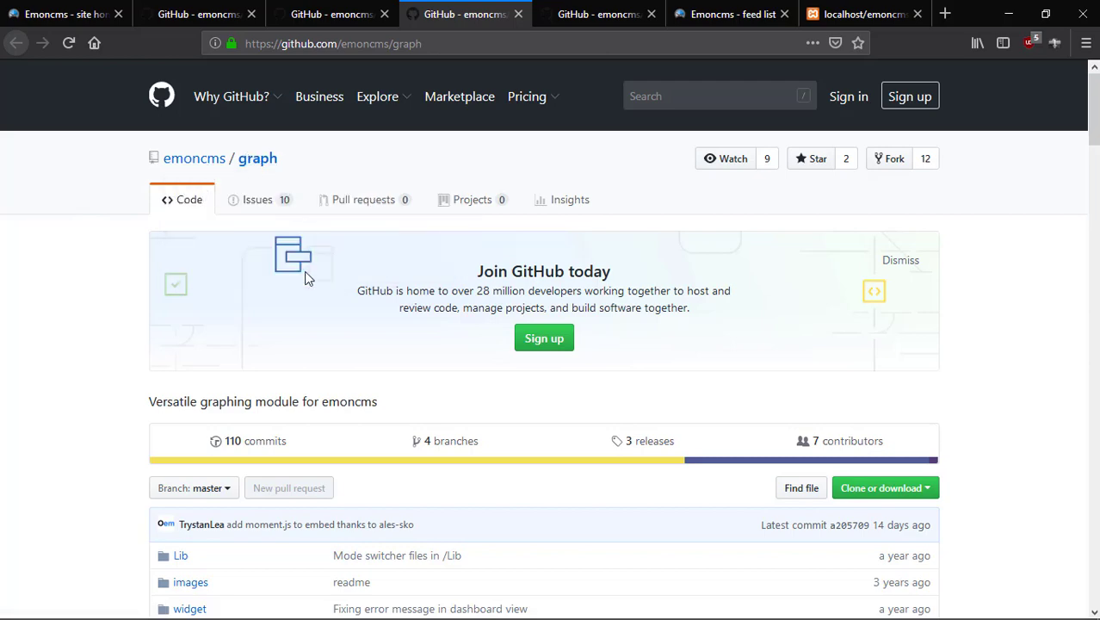
scroll(307, 272, "down", 5)
scroll(873, 159, "up", 1)
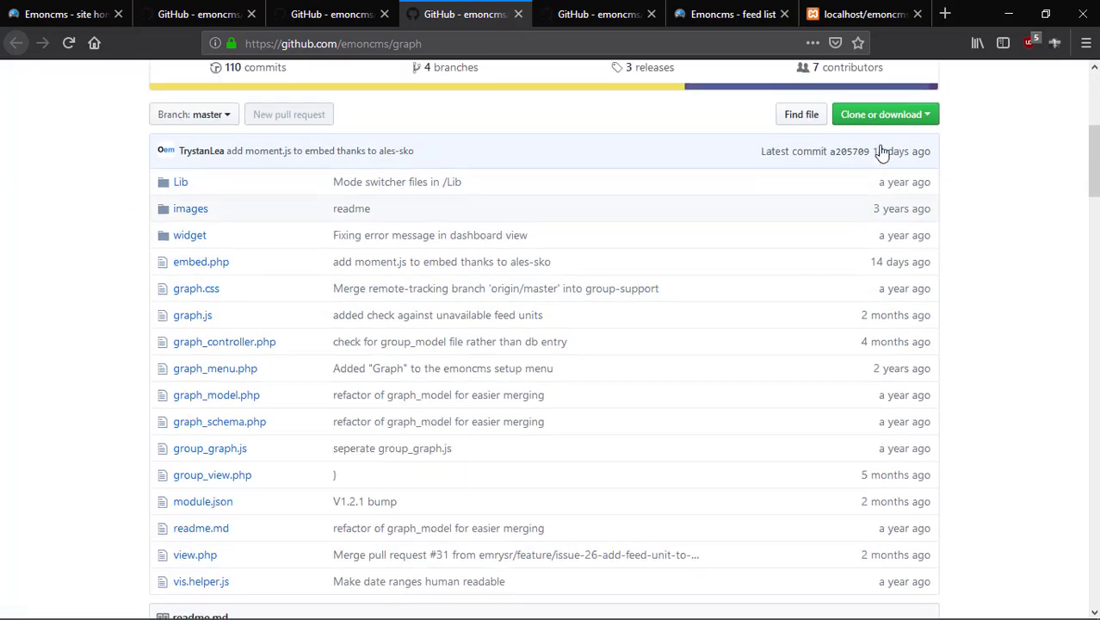
Check the Clone or download options for Download ZIP, then minimise Firefox.
left_click(883, 159)
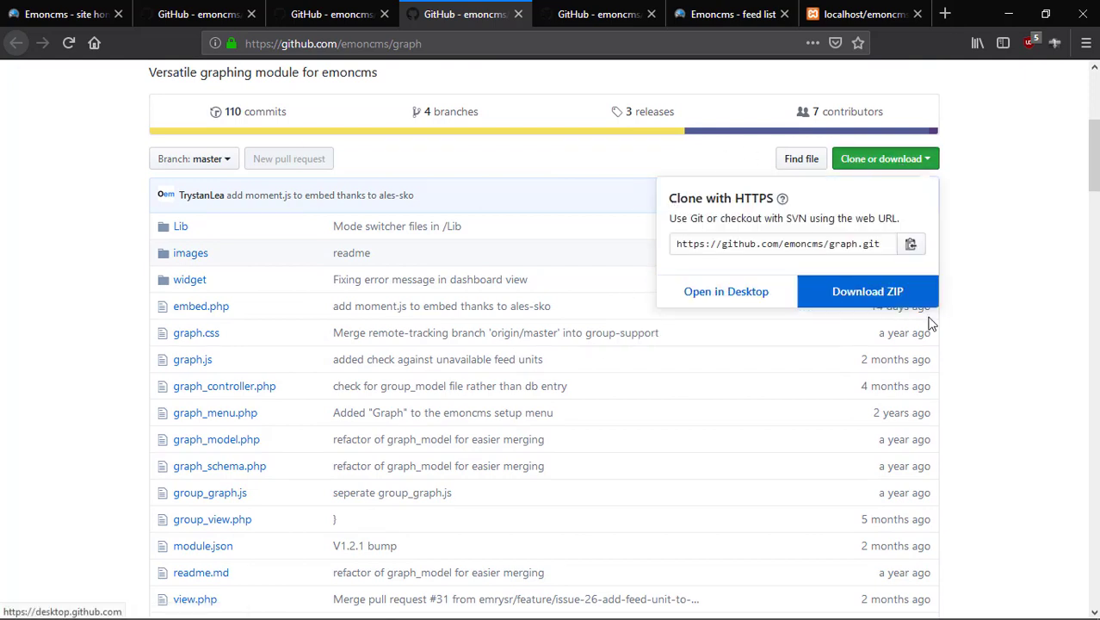
left_click(970, 272)
left_click(1010, 10)
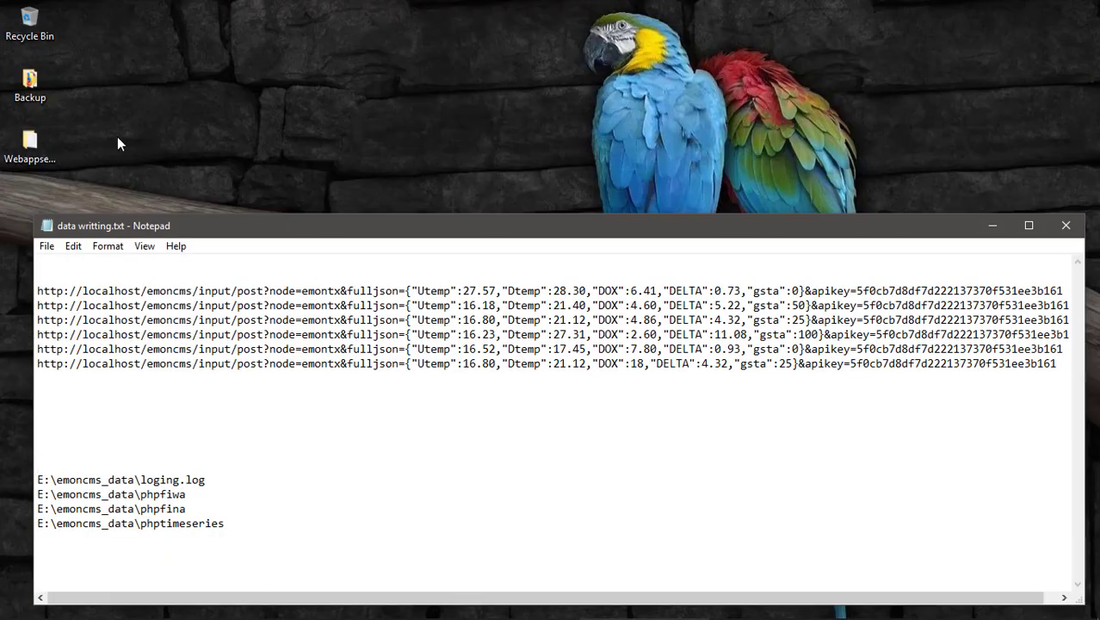
Open WebappsetupFiles and extract dashboard-master.zip there.
double_click(29, 144)
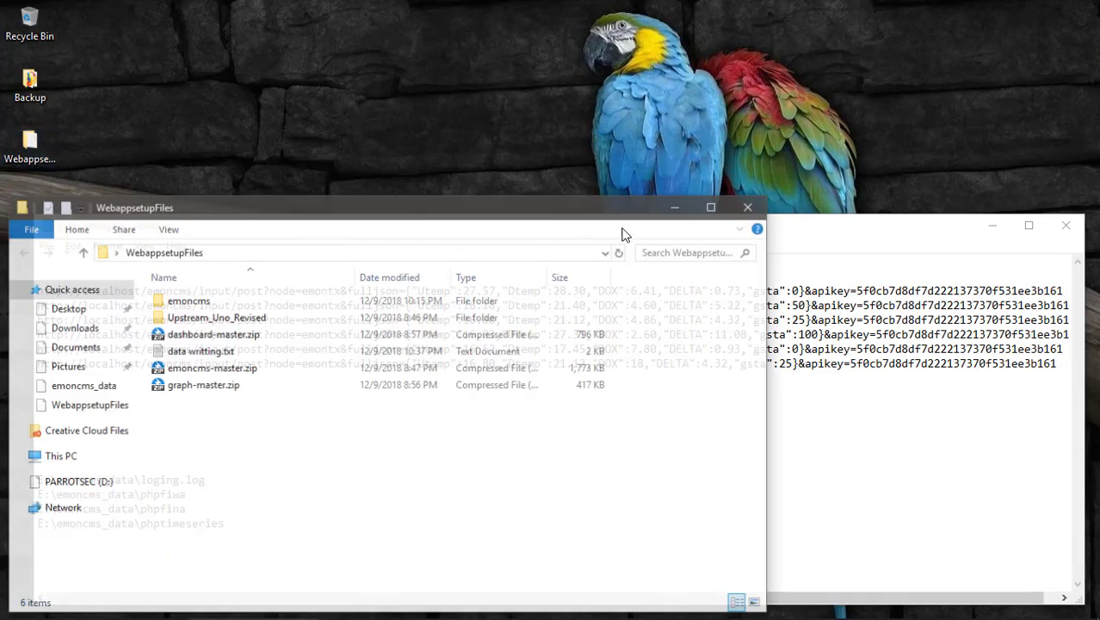
left_click_drag(405, 213, 769, 101)
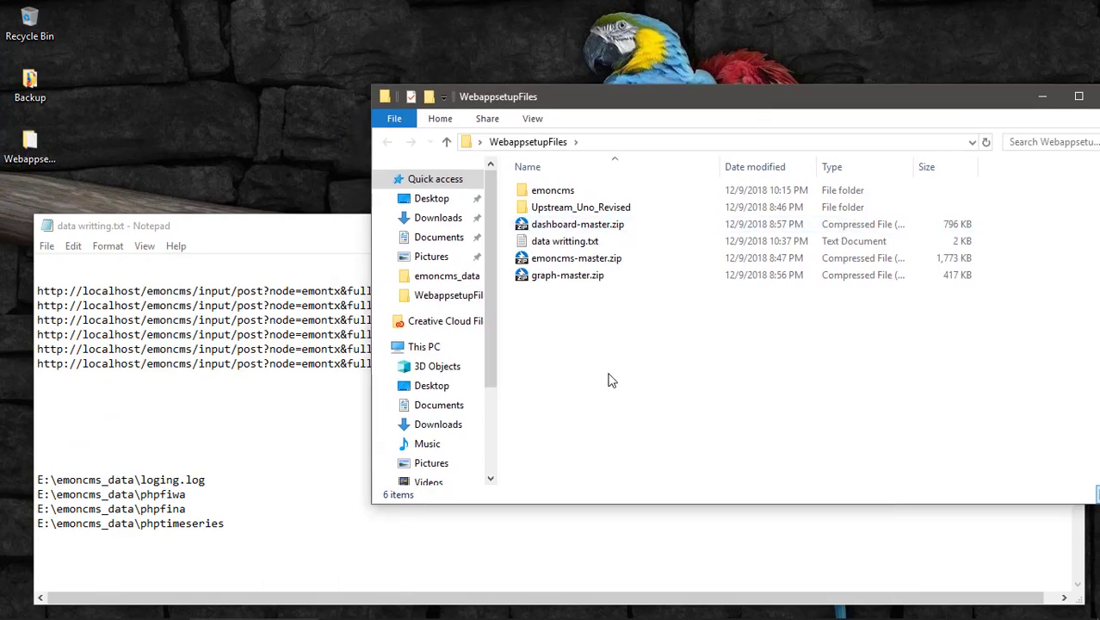
left_click(594, 225)
left_click(568, 241)
left_click(577, 223)
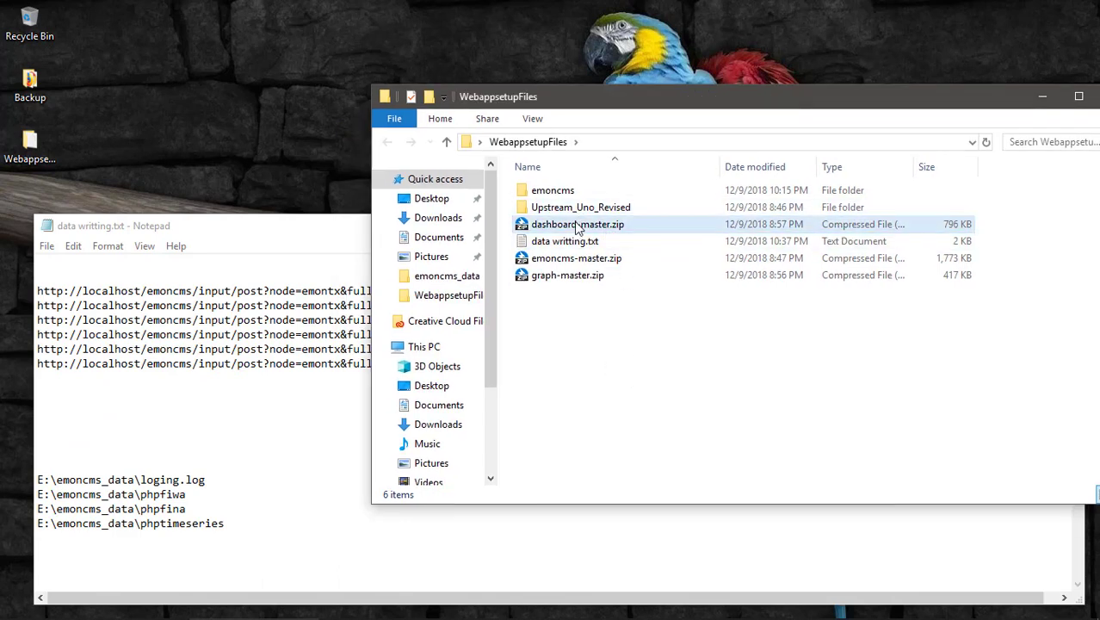
left_click(575, 224)
right_click(575, 224)
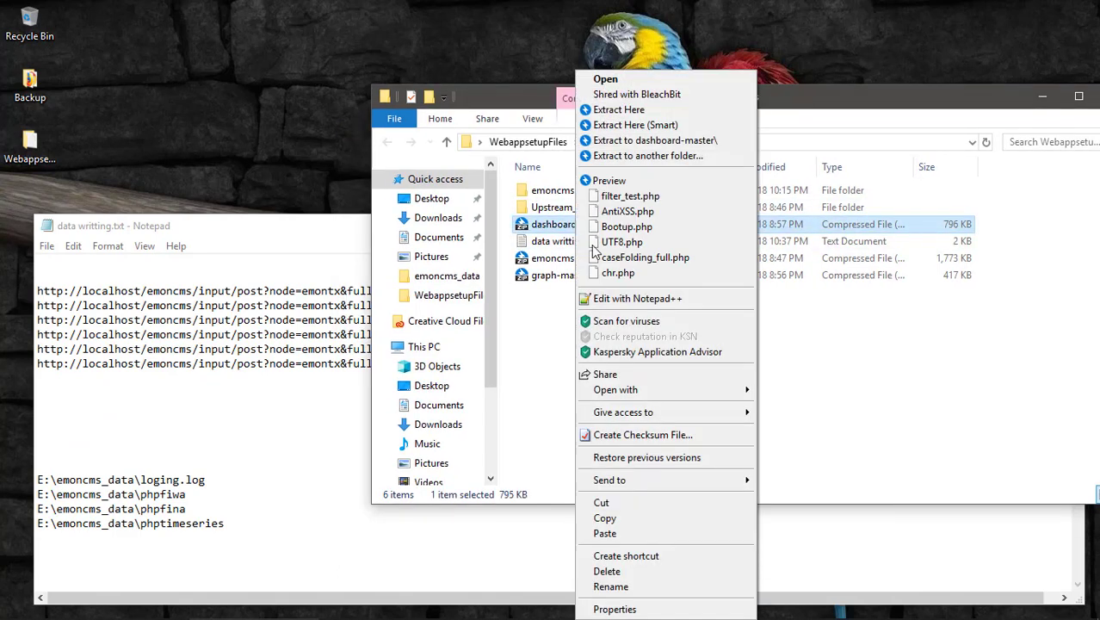
left_click(654, 110)
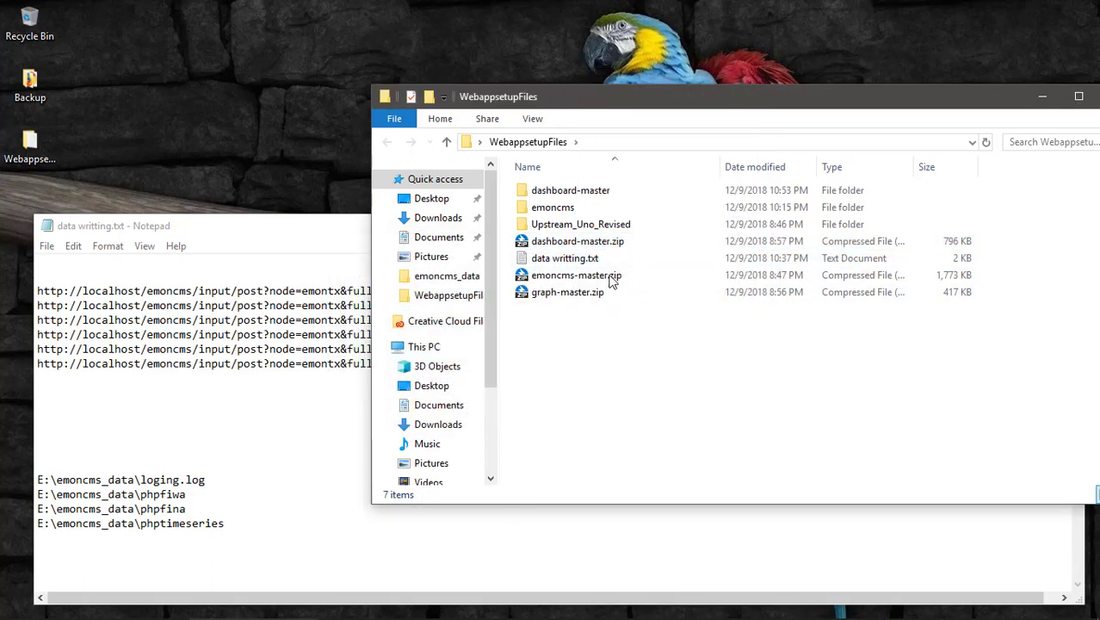
Rename the dashboard-master folder to dashboard.
left_click(598, 191)
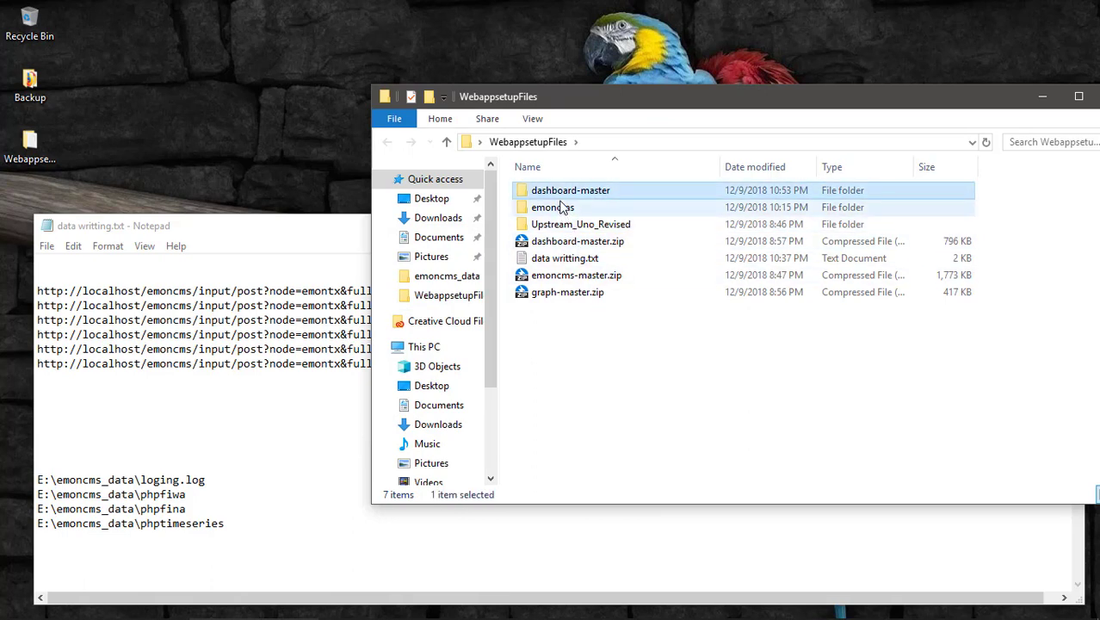
key("F2")
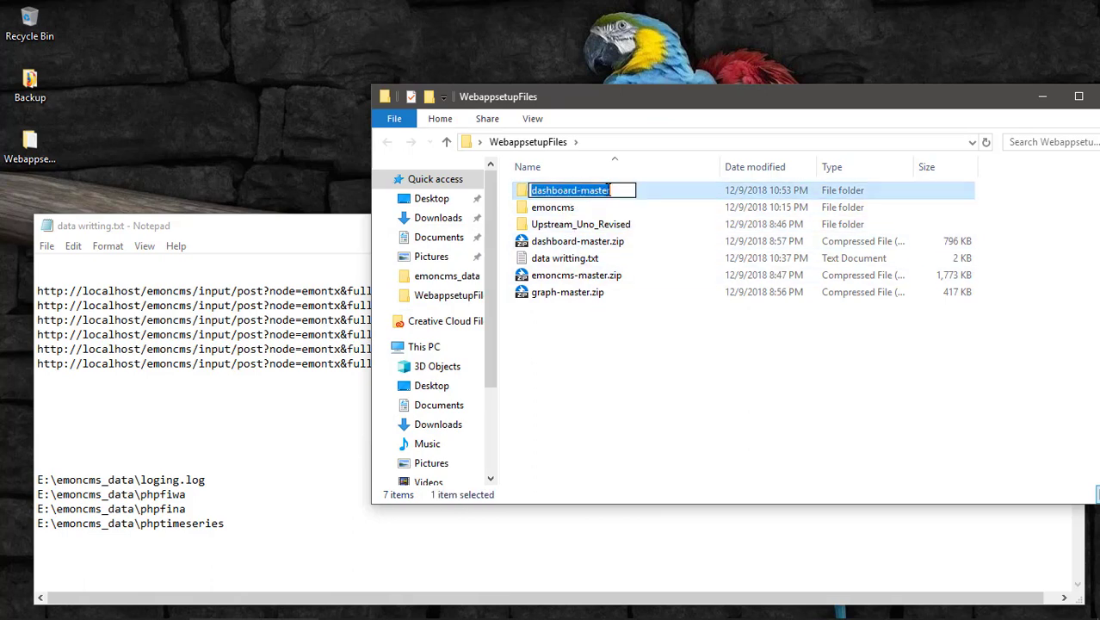
left_click(616, 190)
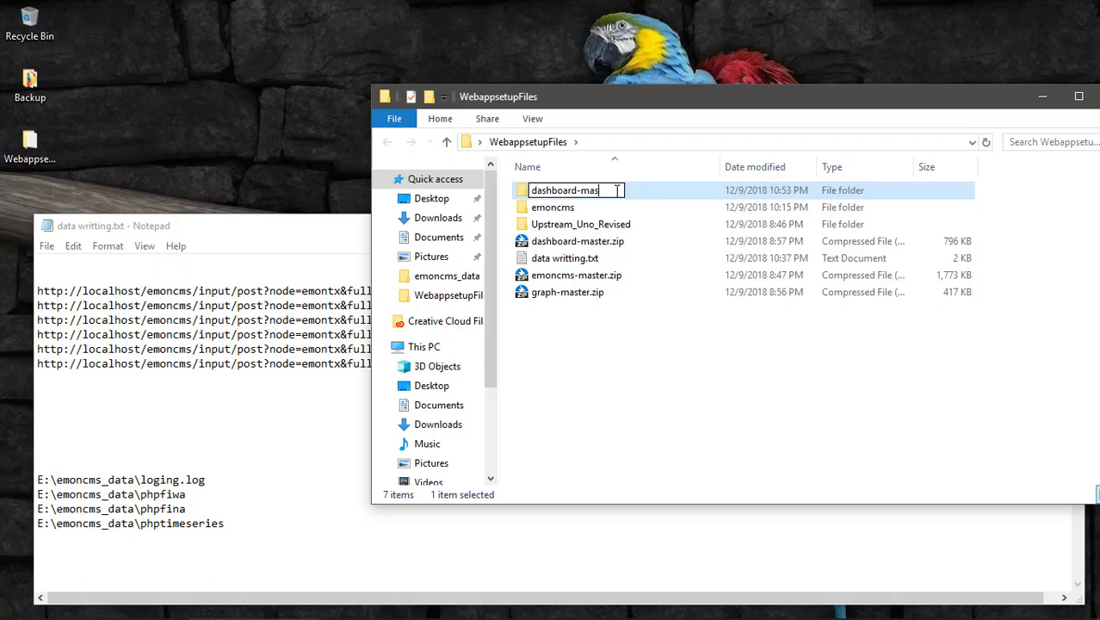
key("BackSpace")
key("BackSpace")
key("BackSpace")
key("Return")
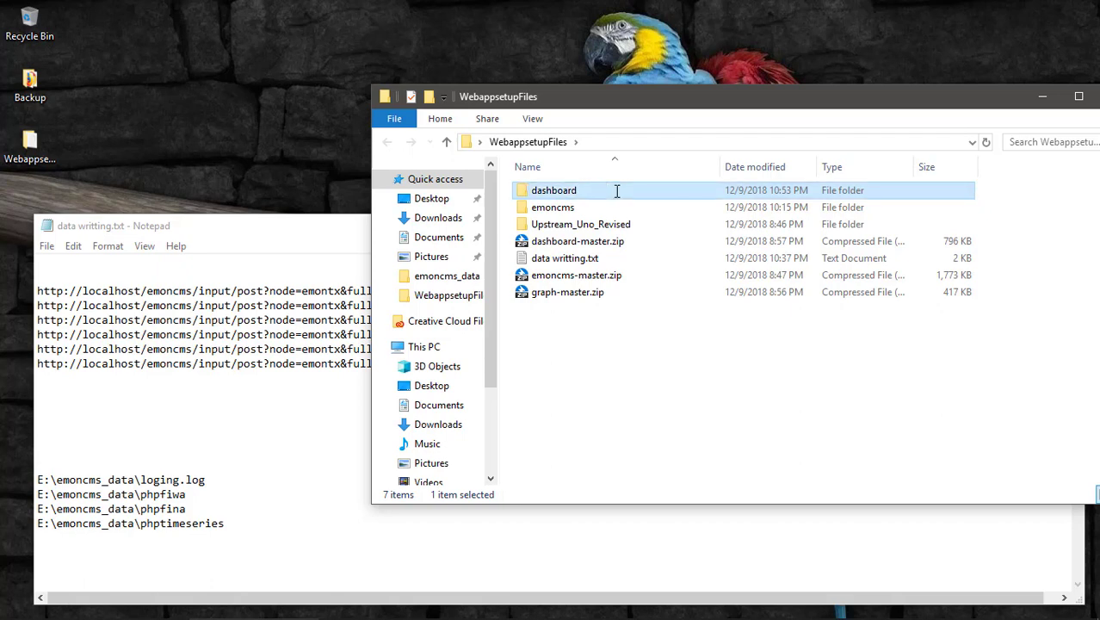
Glance at the emoncms/dashboard repository in Firefox before returning to the folder.
left_click(573, 294)
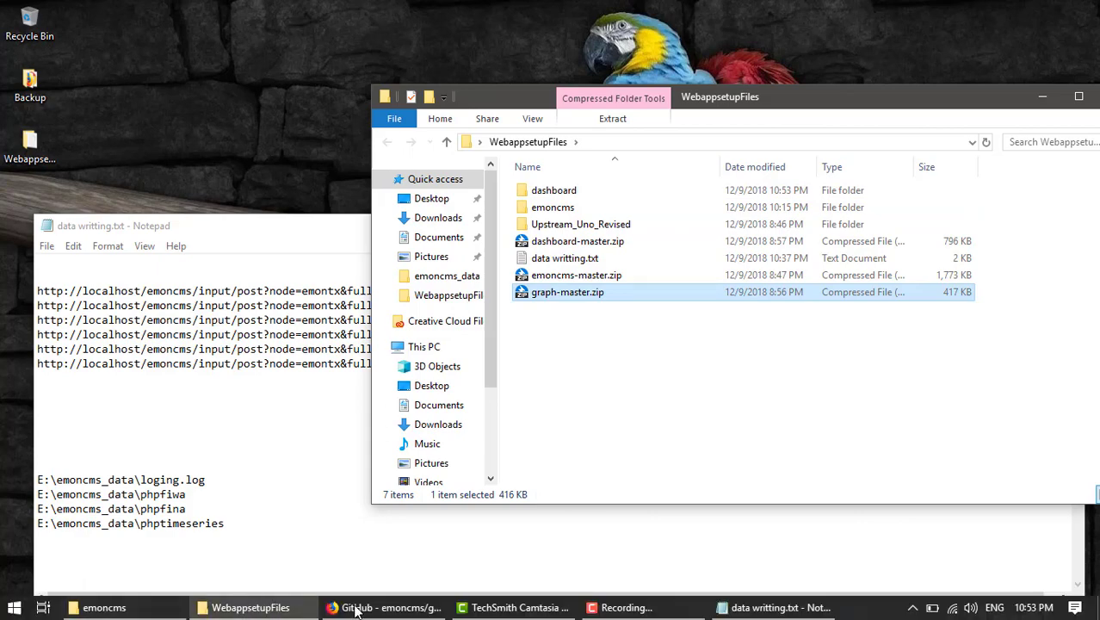
left_click(387, 608)
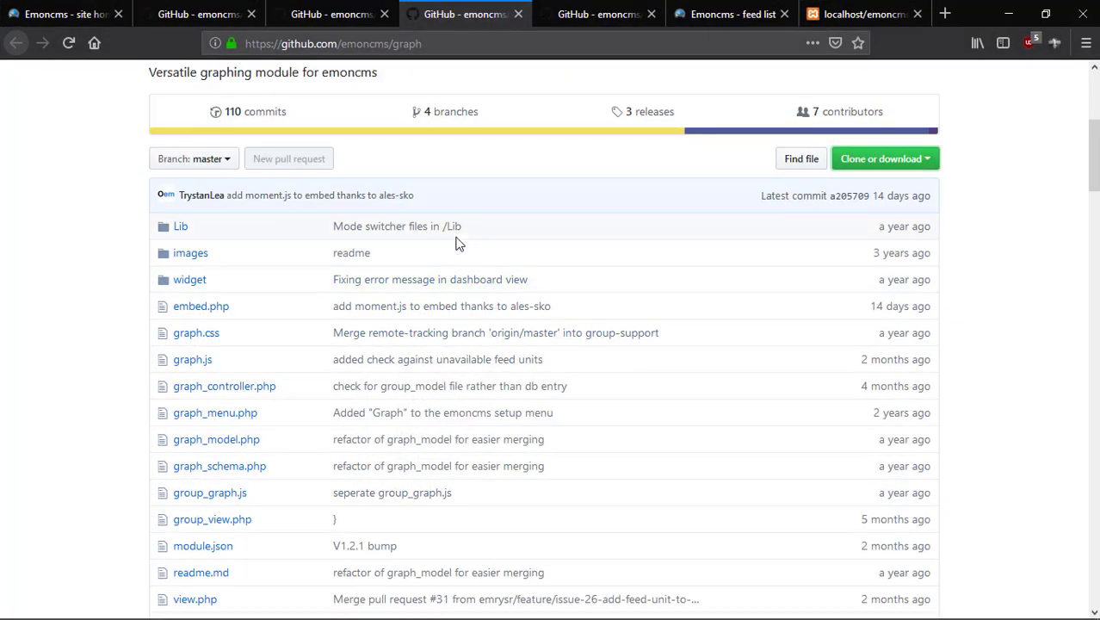
scroll(454, 229, "up", 4)
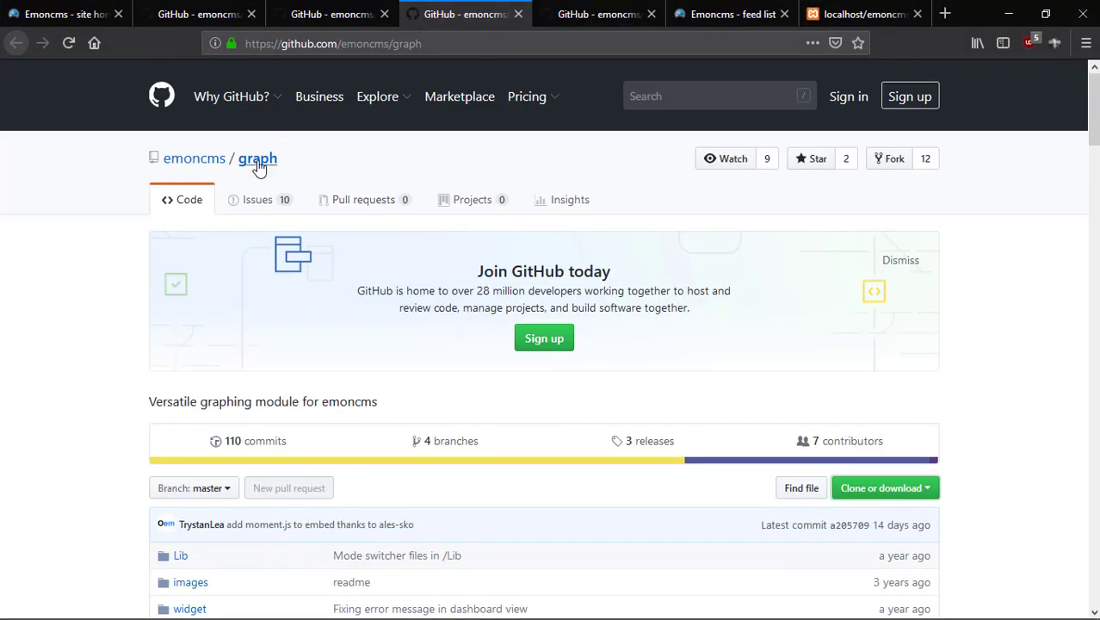
left_click(599, 16)
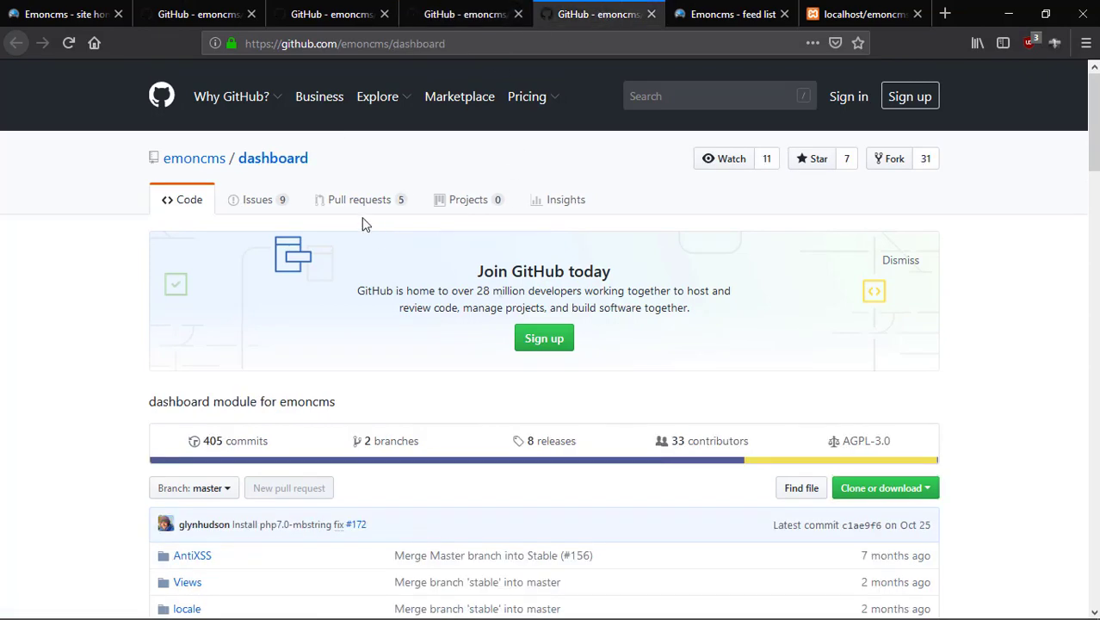
scroll(324, 311, "down", 5)
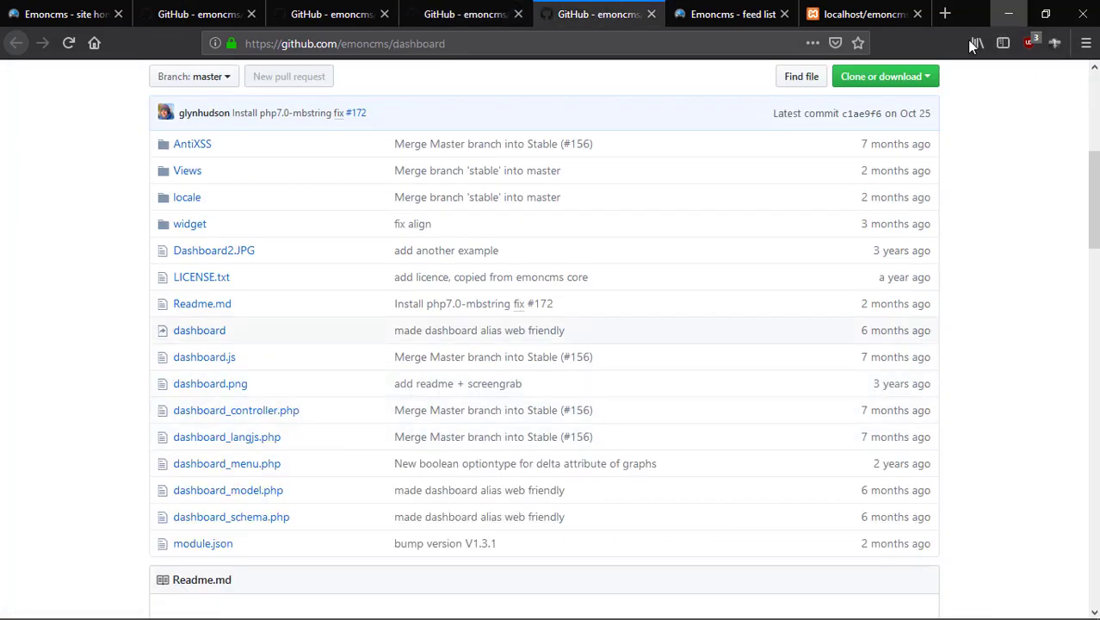
scroll(970, 103, "up", 2)
left_click(1008, 14)
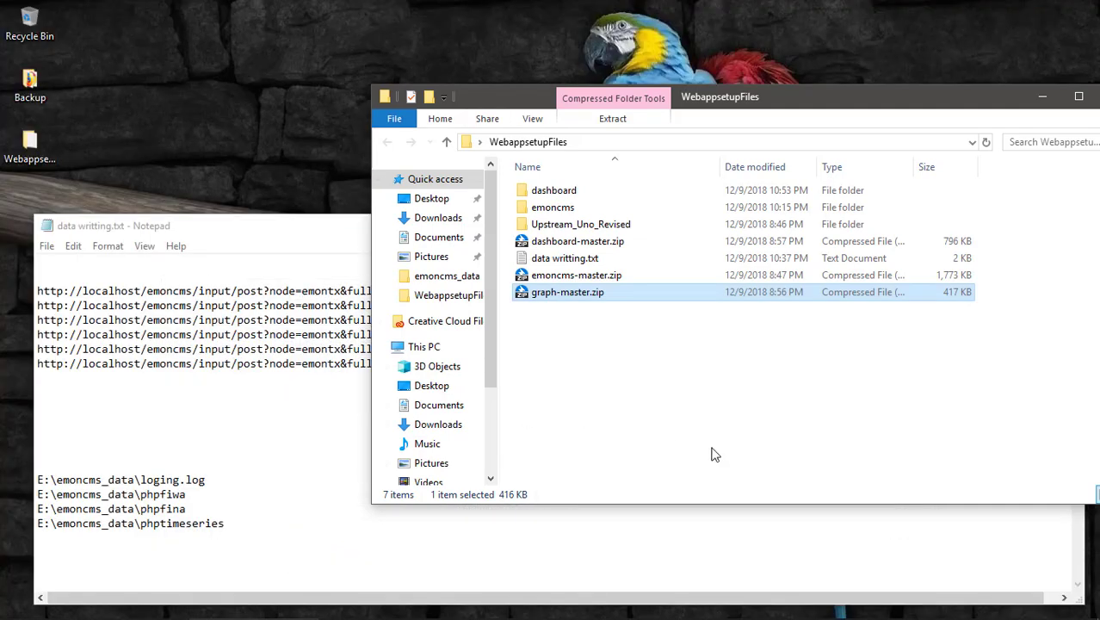
Extract graph-master.zip into WebappsetupFiles.
left_click(675, 370)
left_click(594, 193)
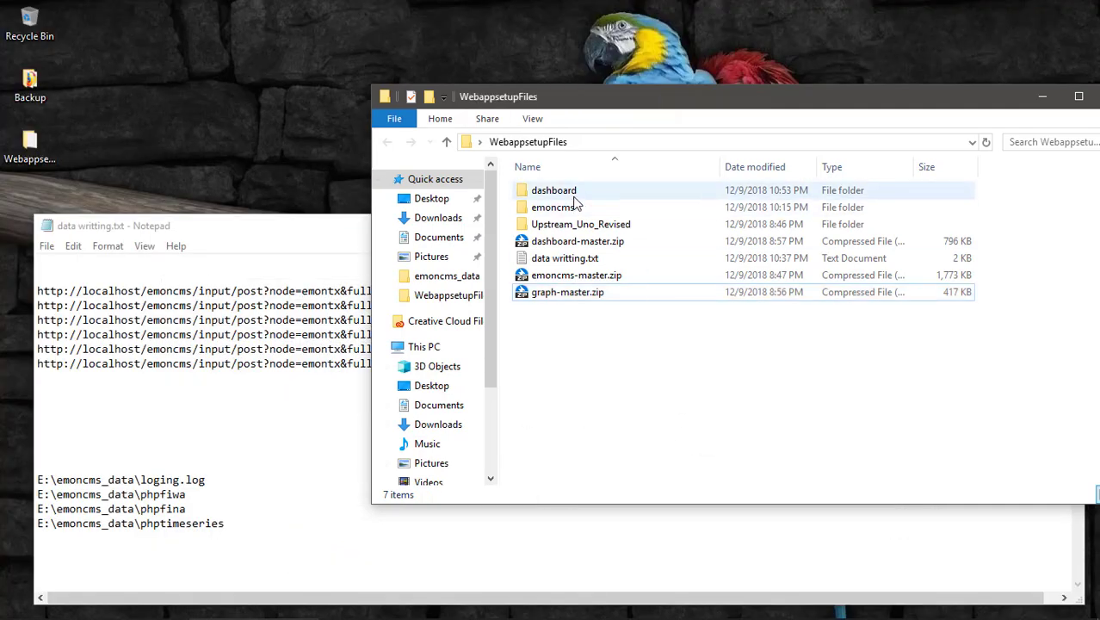
left_click(644, 376)
left_click(552, 294)
left_click(611, 366)
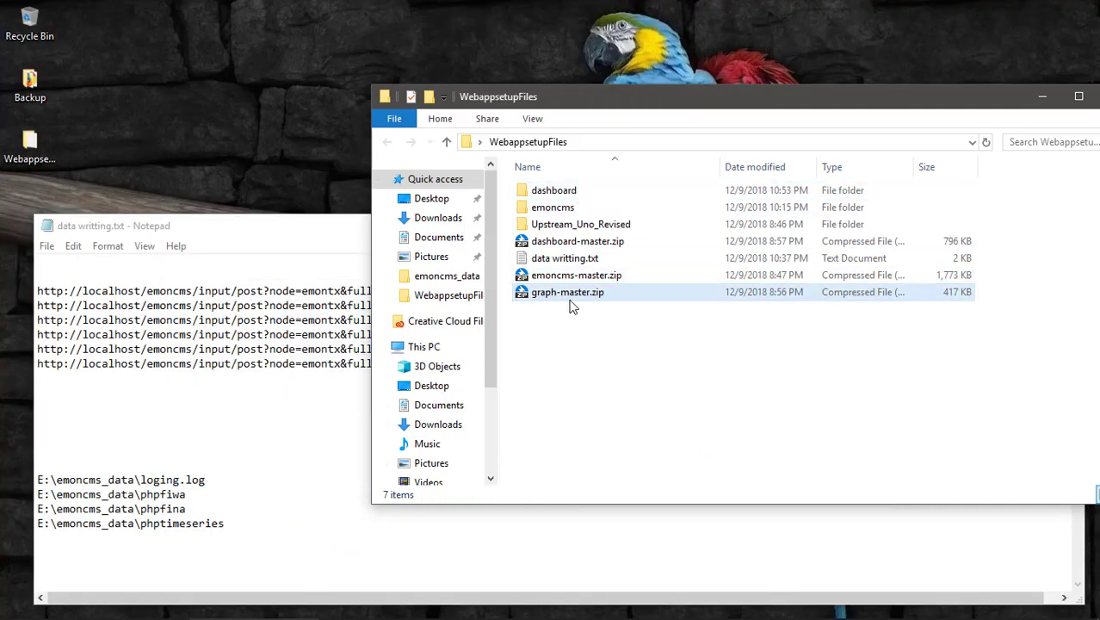
right_click(570, 294)
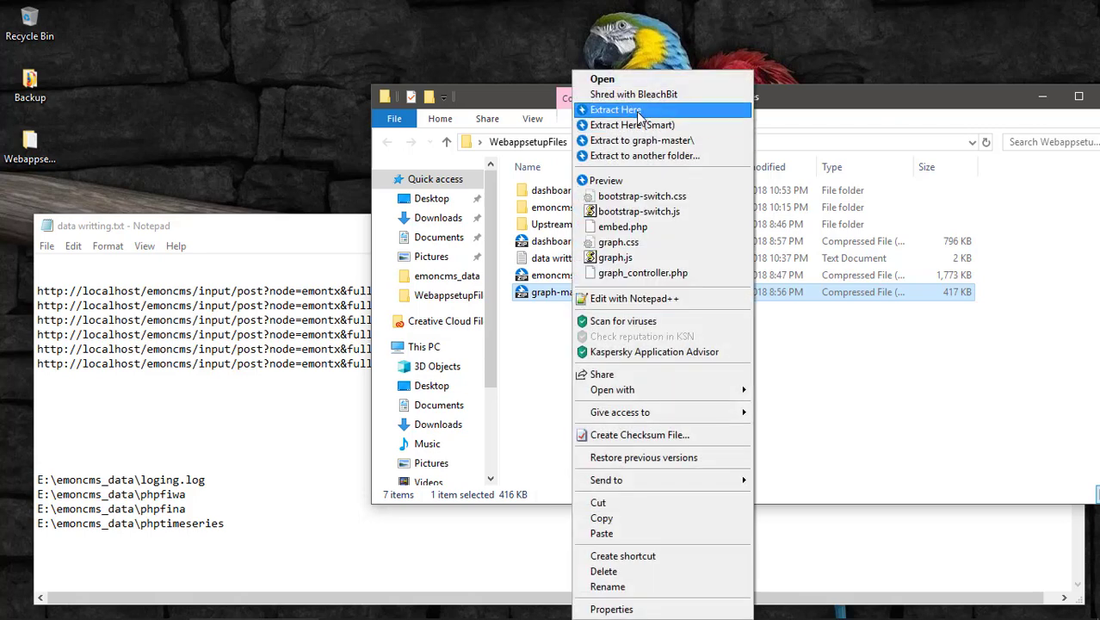
left_click(636, 111)
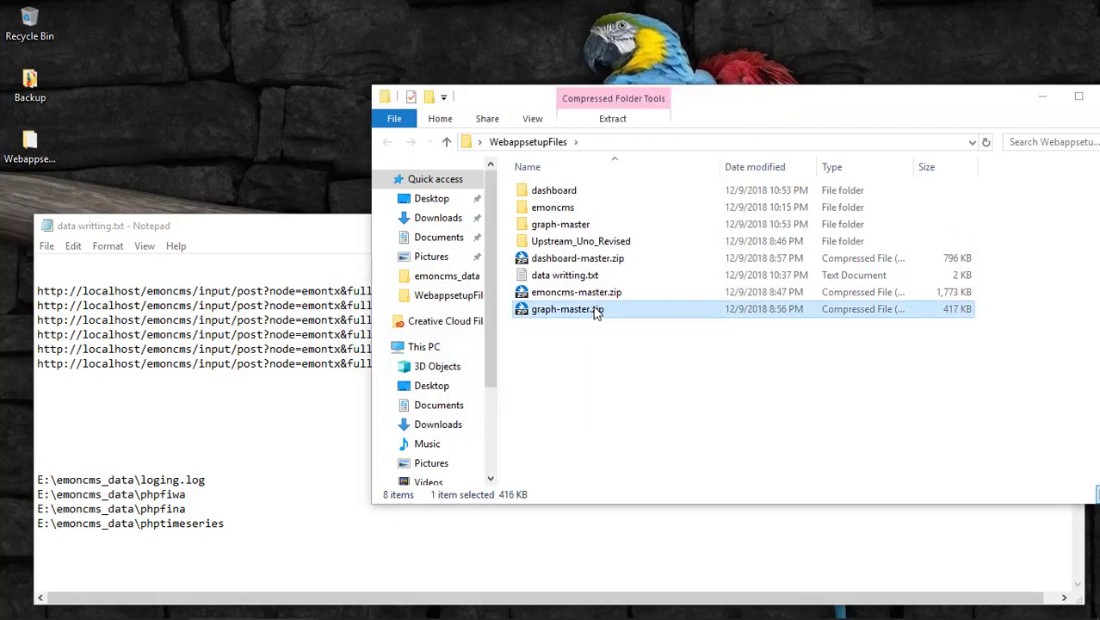
Rename graph-master to graph and select both the dashboard and graph folders.
left_click(589, 223)
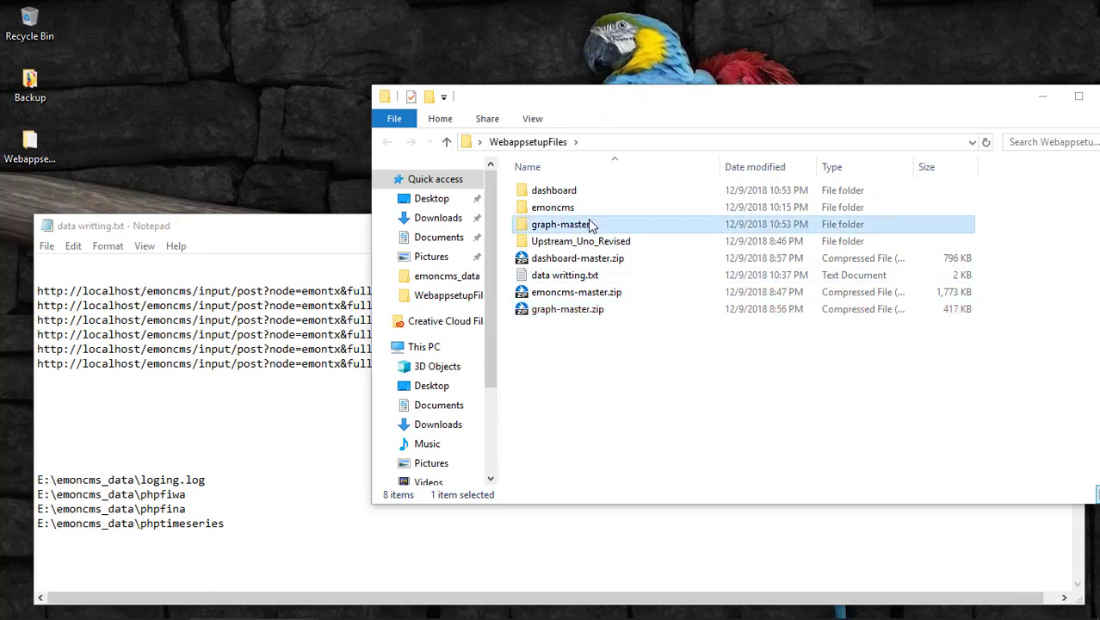
left_click(591, 224)
left_click(597, 223)
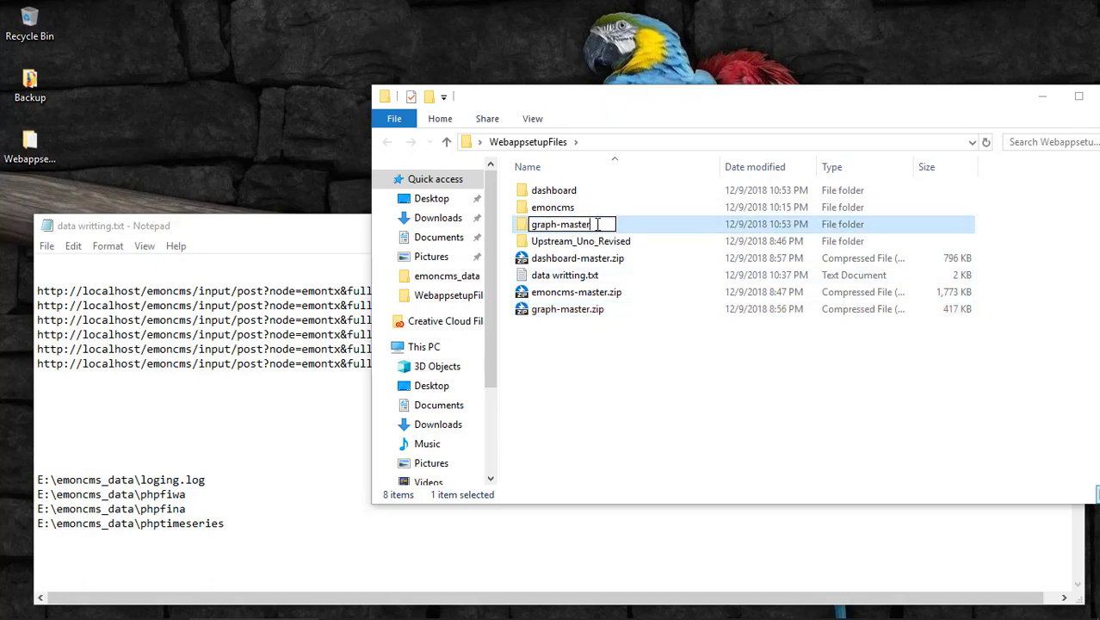
key("BackSpace")
key("BackSpace")
key("BackSpace")
key("Return")
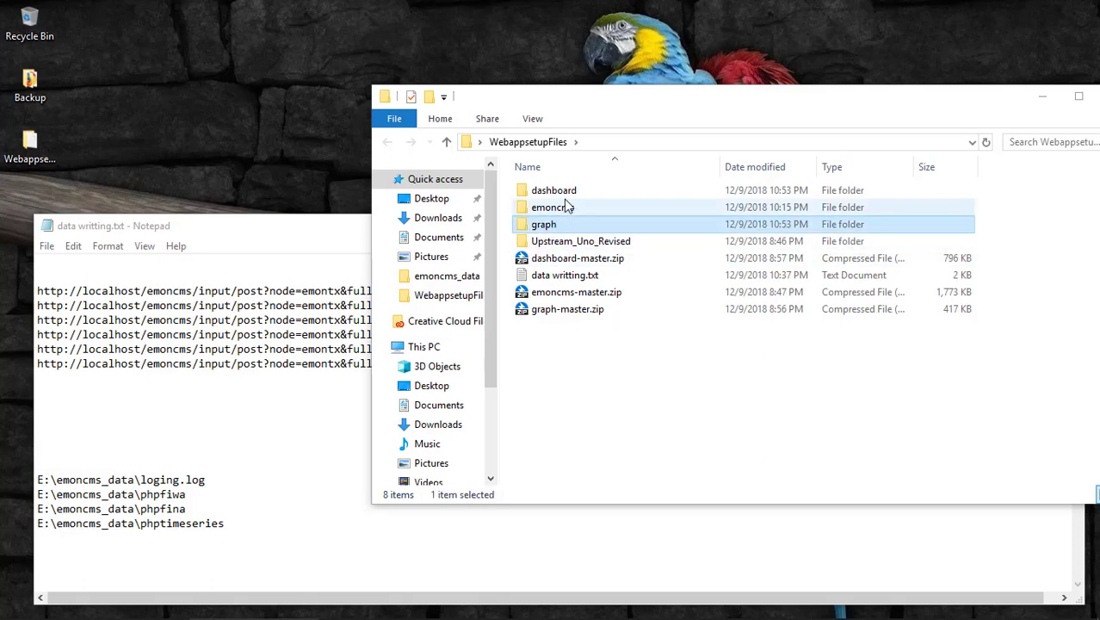
left_click(571, 196, "ctrl")
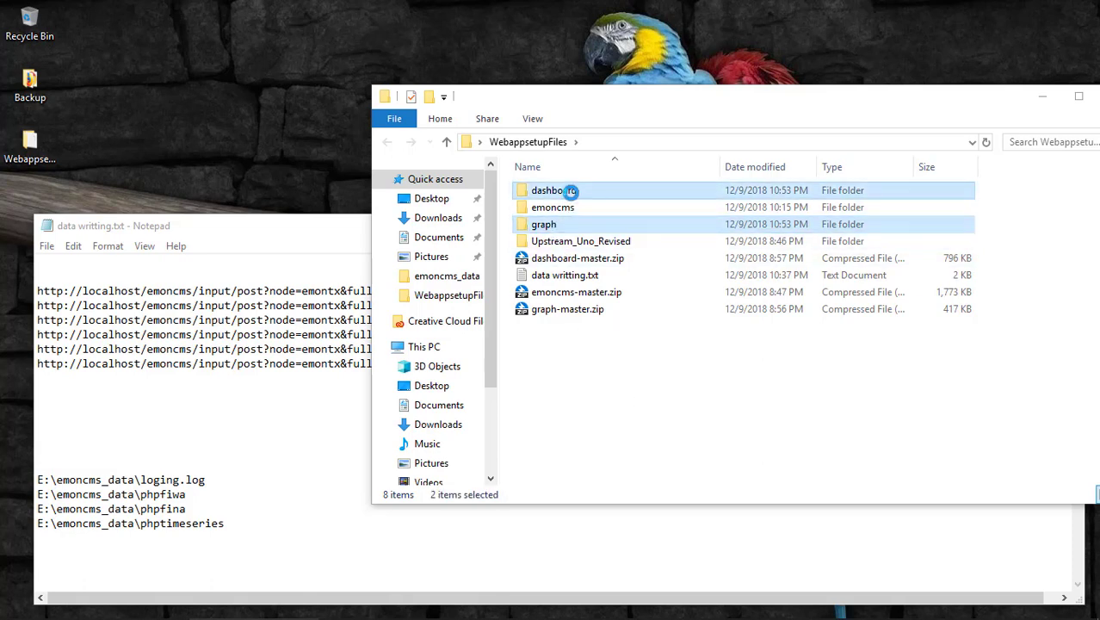
Copy the dashboard and graph folders and browse into C:\xampp.
right_click(571, 190)
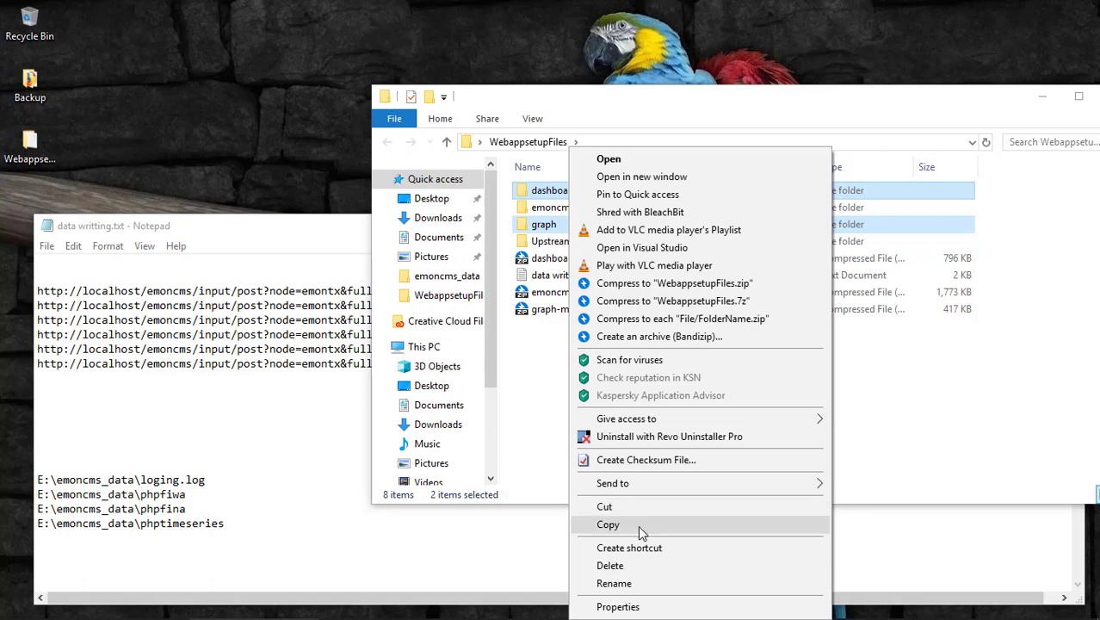
left_click(637, 525)
scroll(447, 431, "down", 2)
scroll(429, 439, "down", 1)
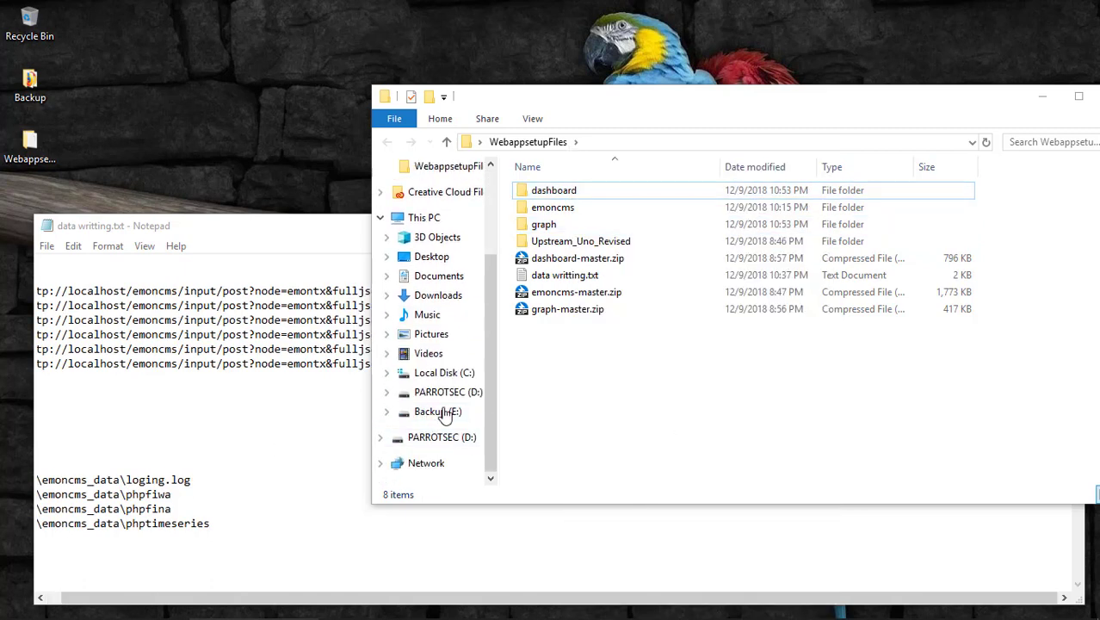
left_click(441, 372)
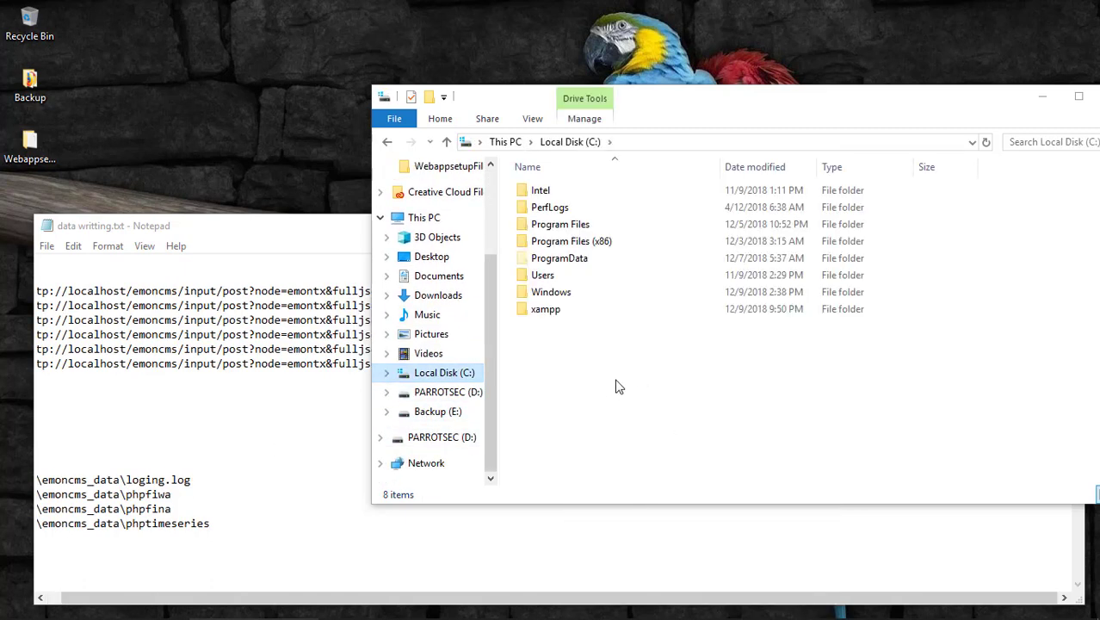
double_click(559, 309)
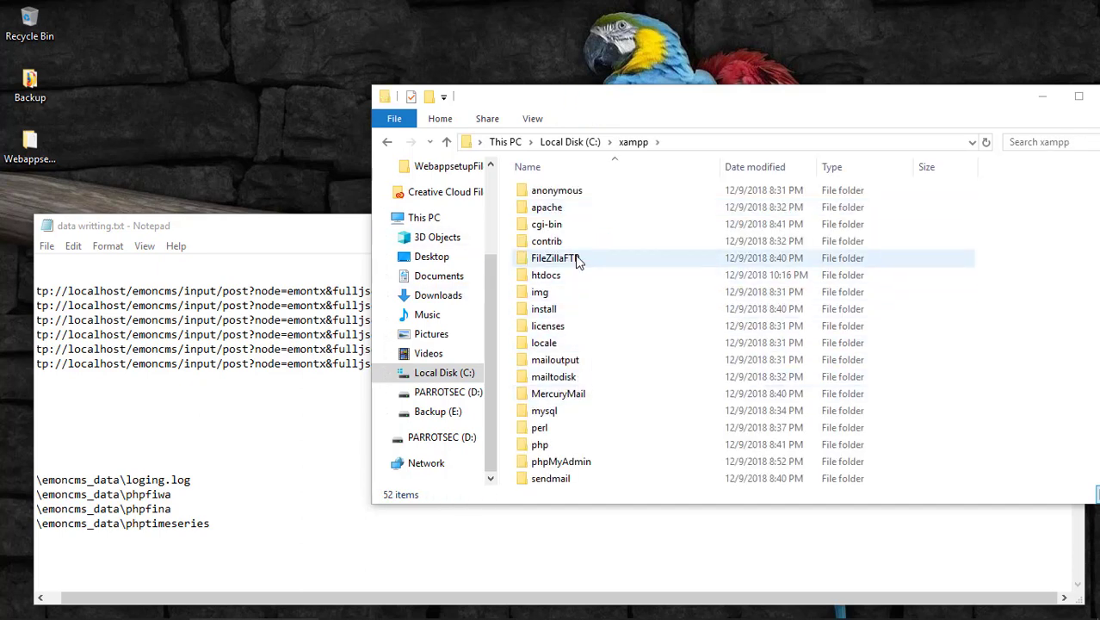
scroll(581, 416, "down", 4)
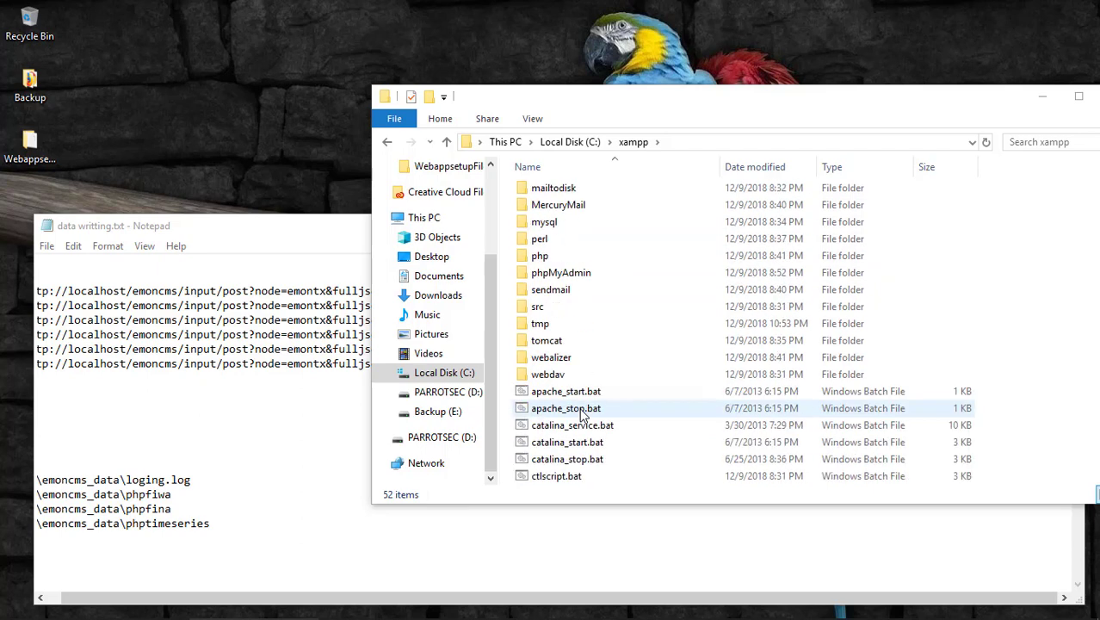
scroll(581, 413, "down", 5)
scroll(580, 403, "up", 8)
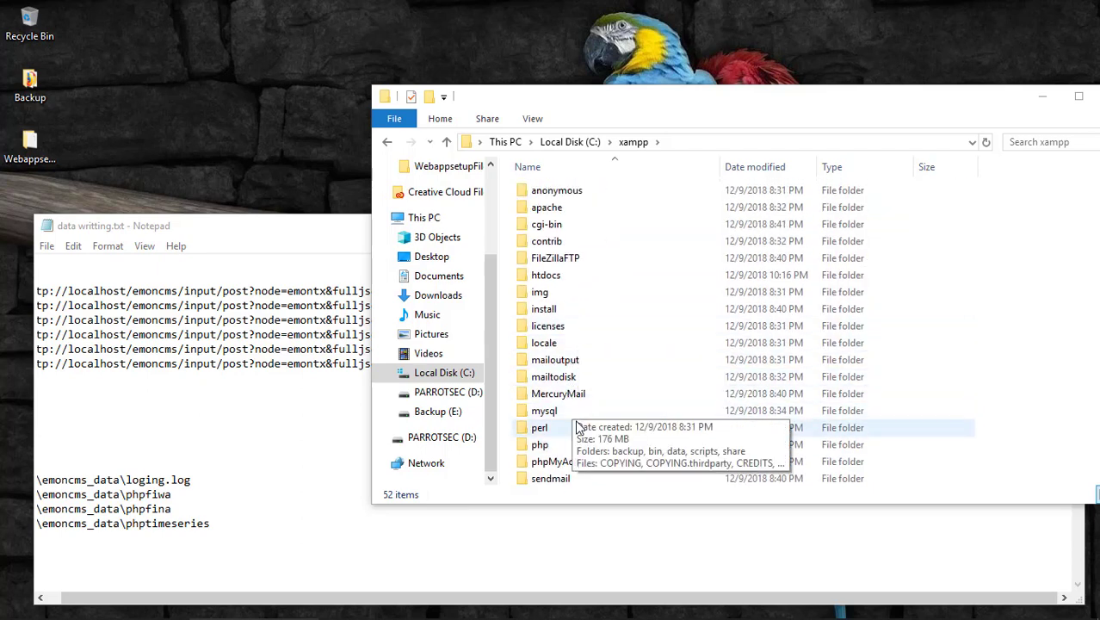
left_click(587, 258)
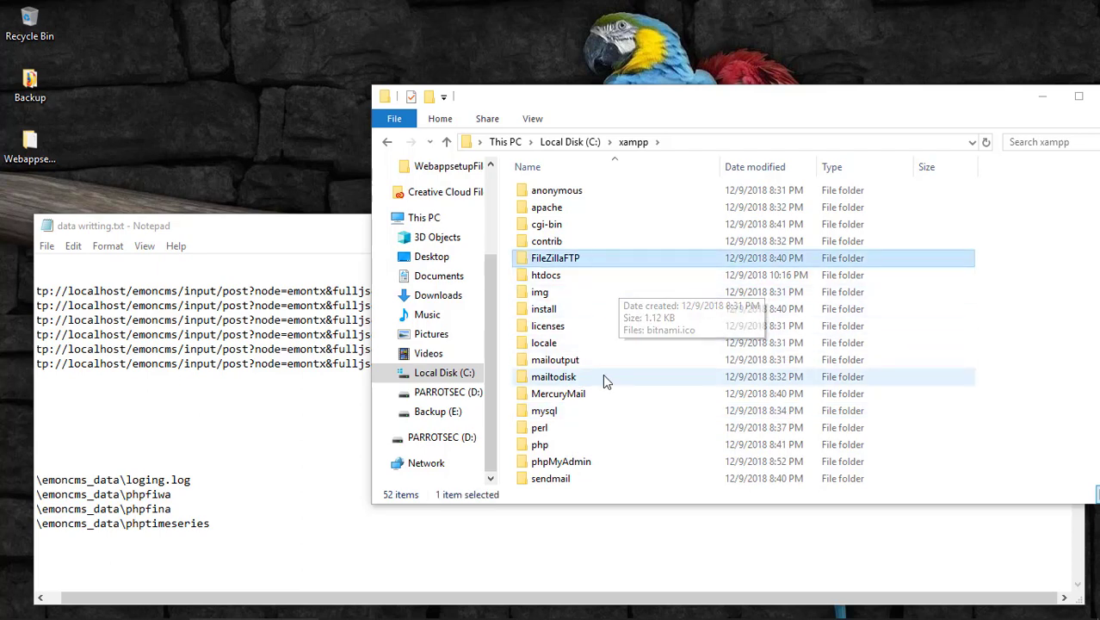
scroll(602, 373, "down", 1)
scroll(605, 387, "up", 1)
scroll(605, 389, "down", 1)
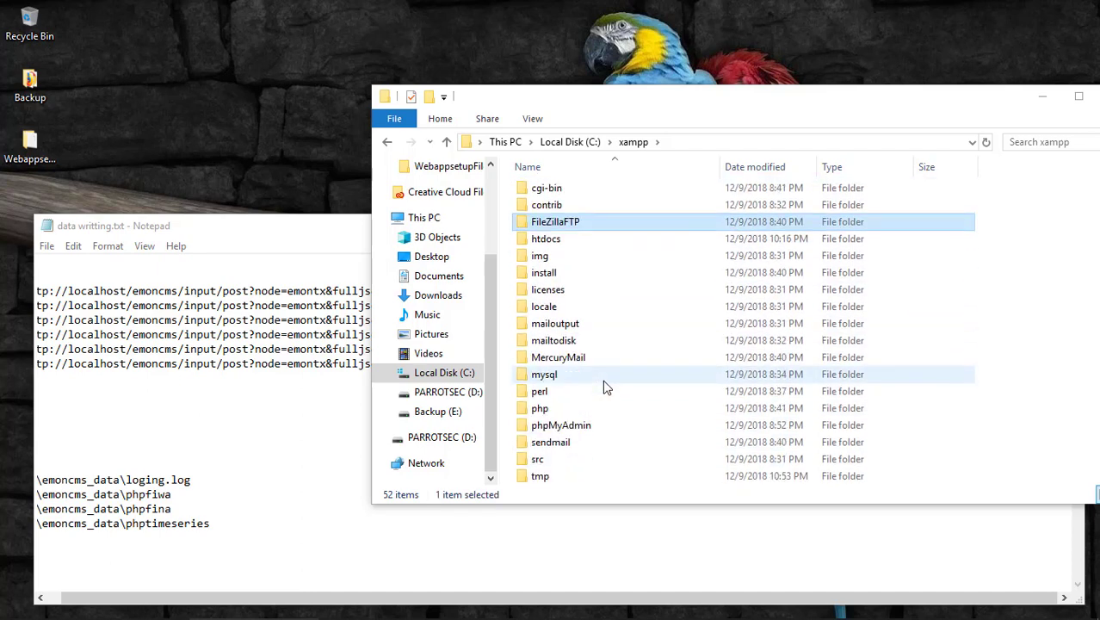
scroll(605, 387, "down", 3)
scroll(602, 384, "up", 4)
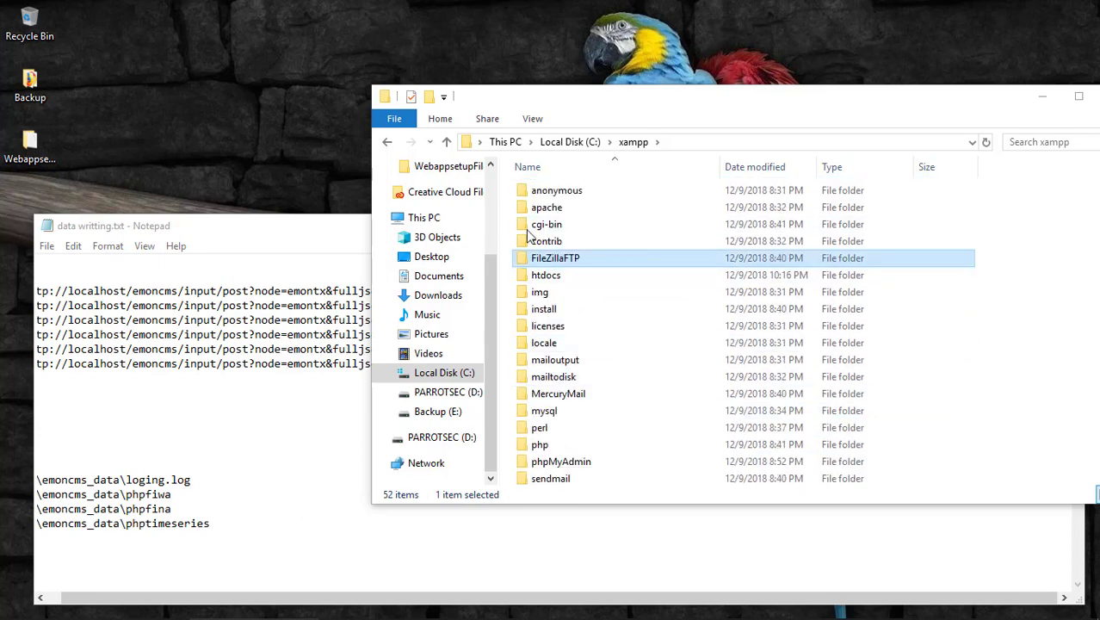
Paste the two folders into C:\xampp\htdocs\emoncms\Modules.
left_click_drag(855, 98, 651, 75)
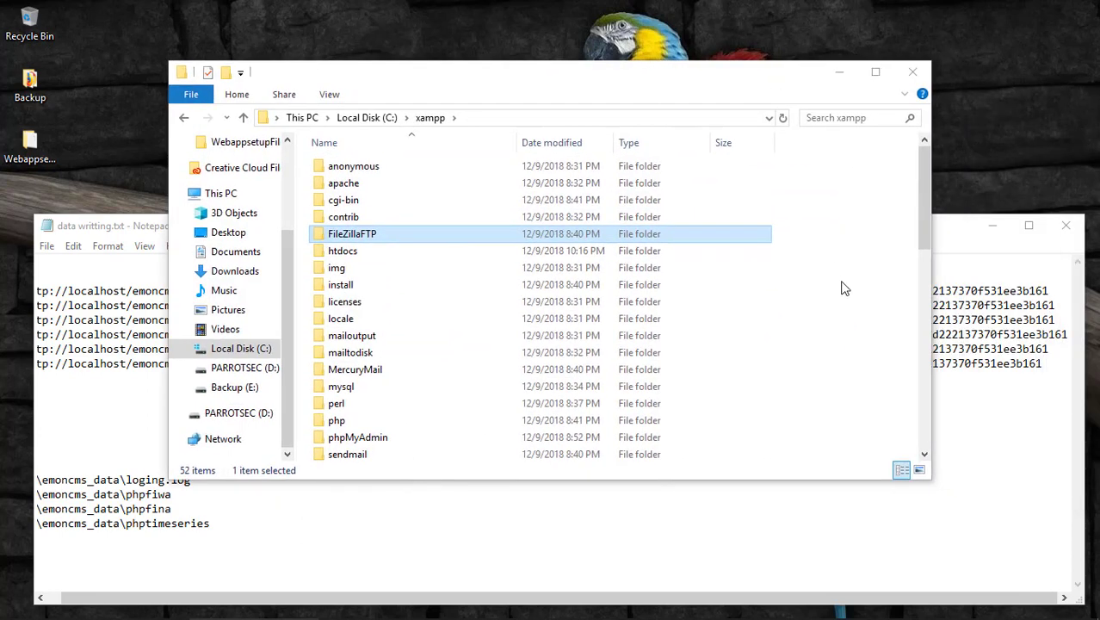
left_click(184, 118)
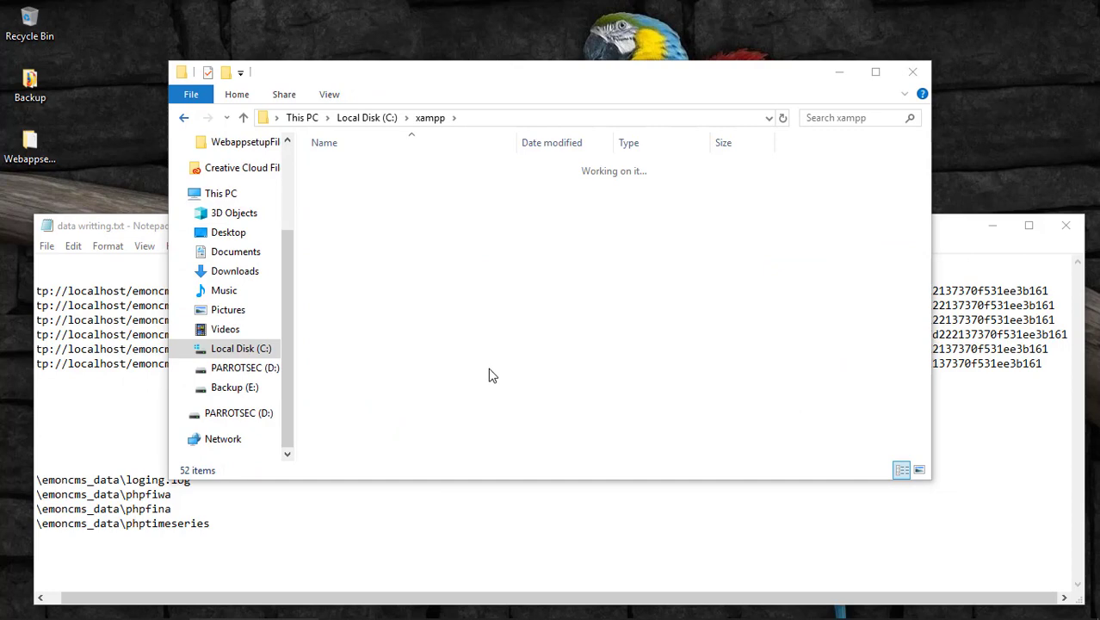
left_click(423, 400)
left_click(342, 285)
double_click(343, 286)
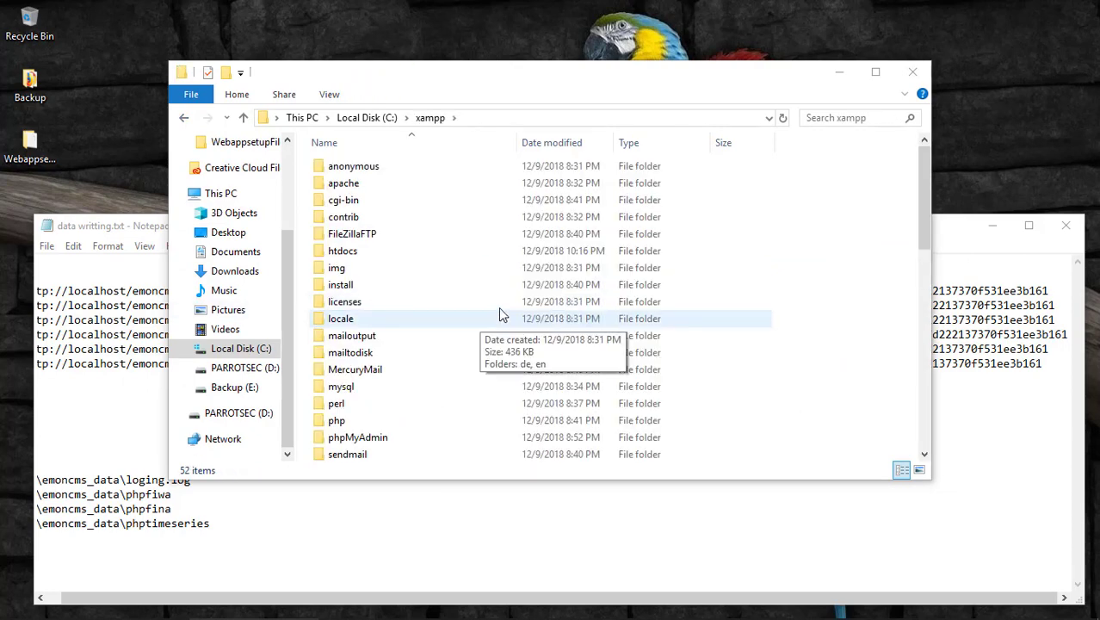
double_click(361, 251)
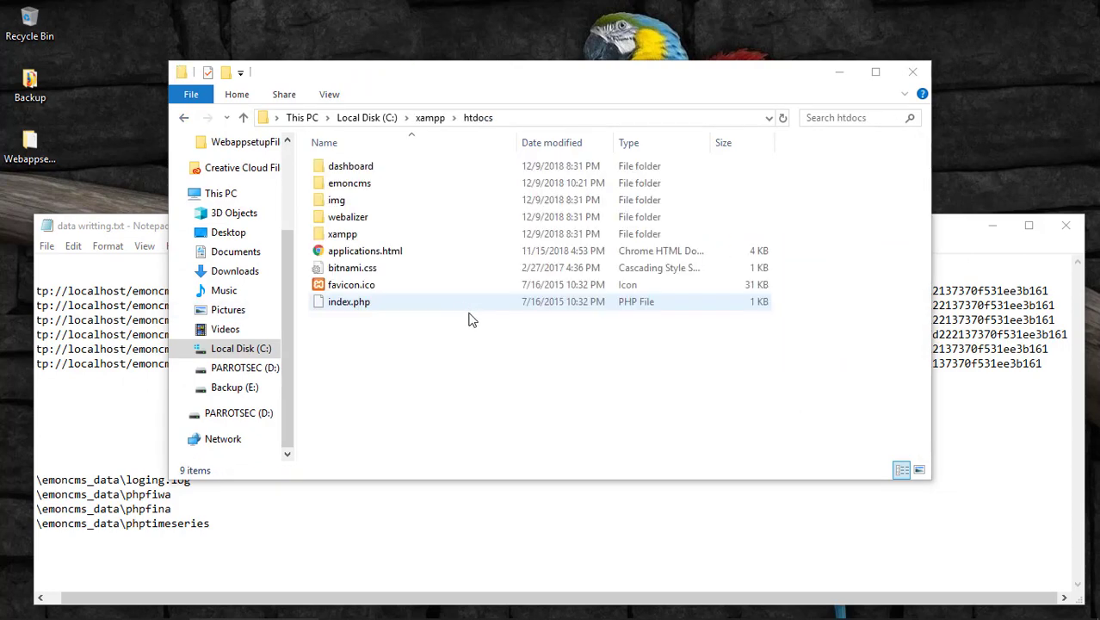
left_click(359, 196)
double_click(560, 185)
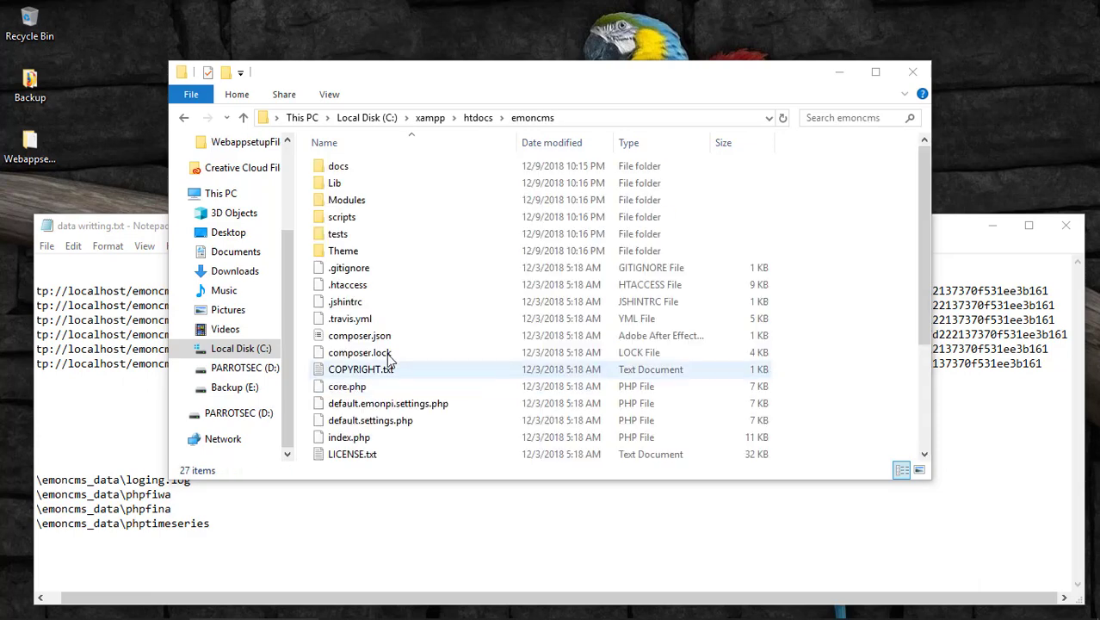
left_click(362, 202)
double_click(362, 202)
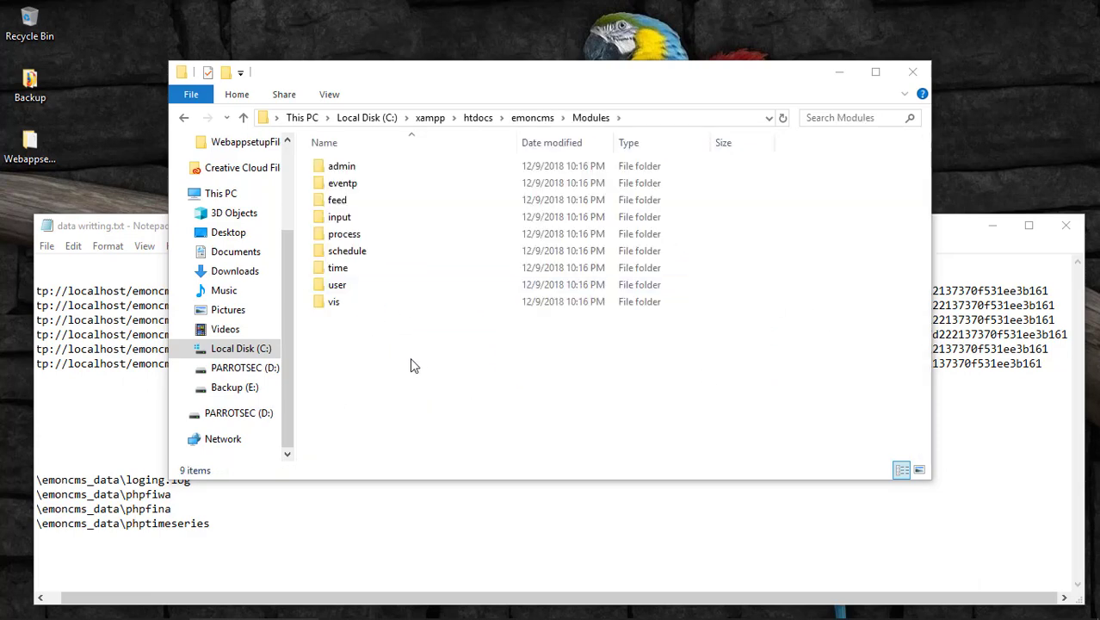
right_click(389, 365)
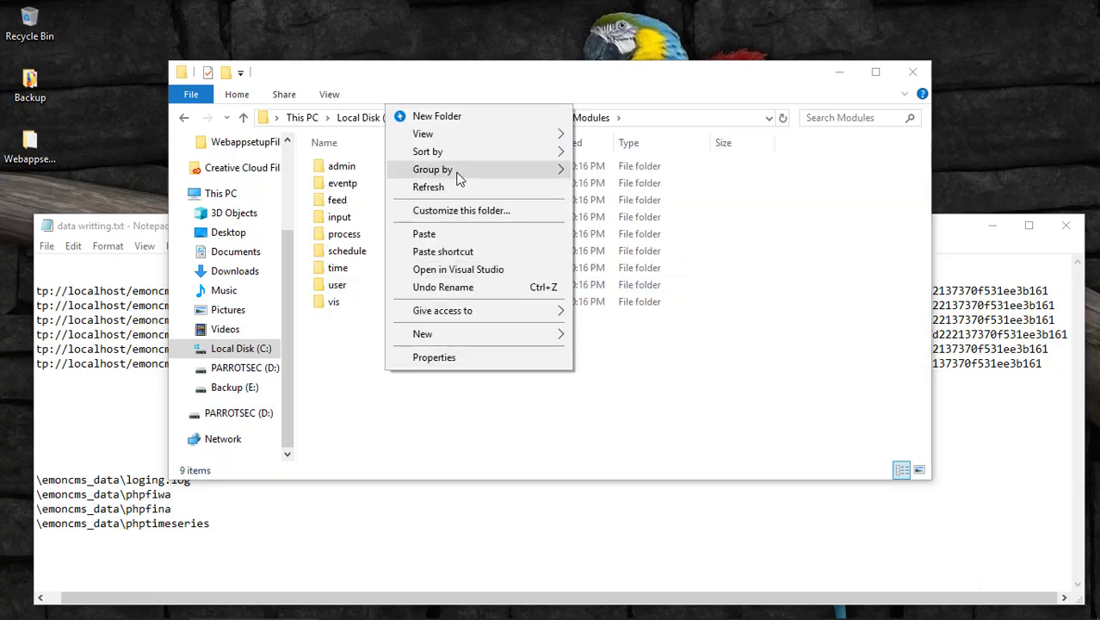
left_click(459, 234)
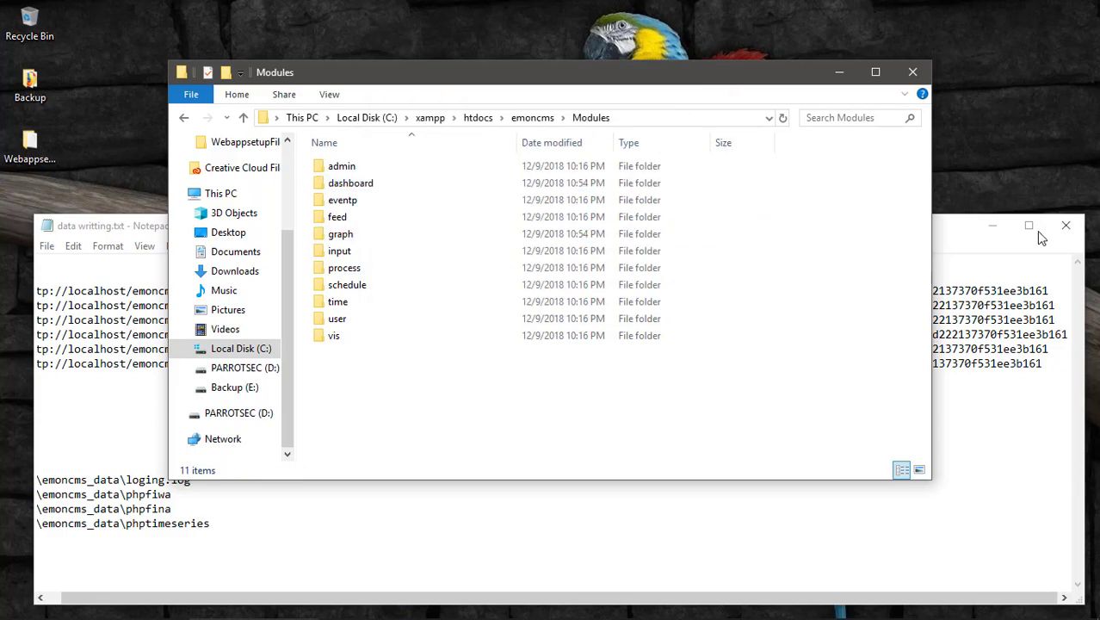
Minimise the Notepad notes and switch to Firefox.
left_click(1064, 235)
left_click(992, 228)
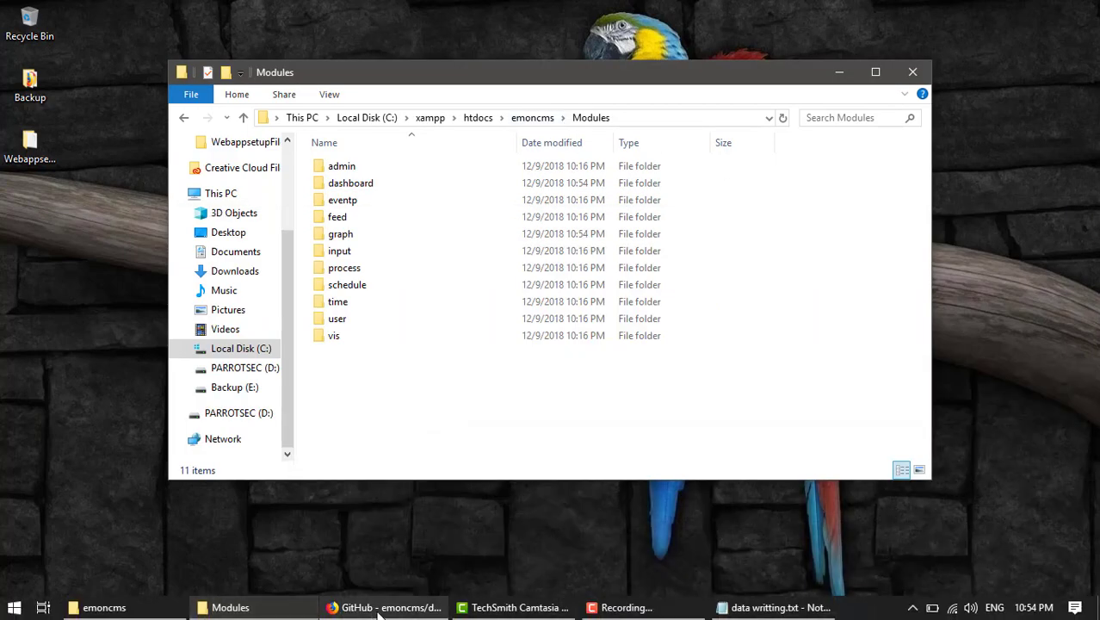
left_click(327, 608)
From the Emoncms feed list tab, go to Setup > Administration and view its sections.
left_click(858, 12)
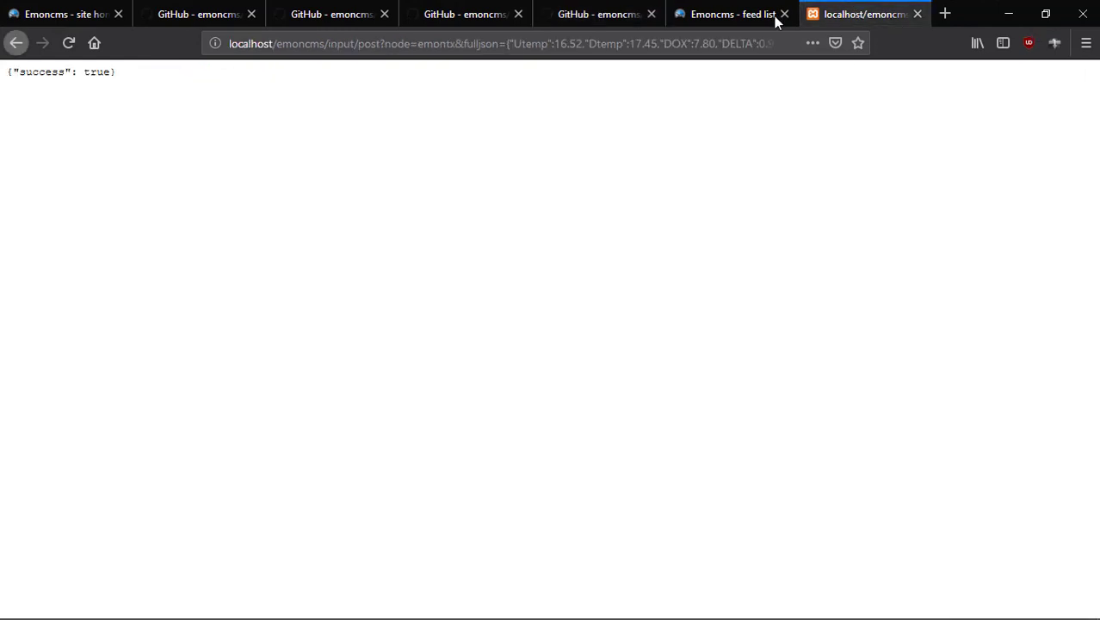
left_click(744, 13)
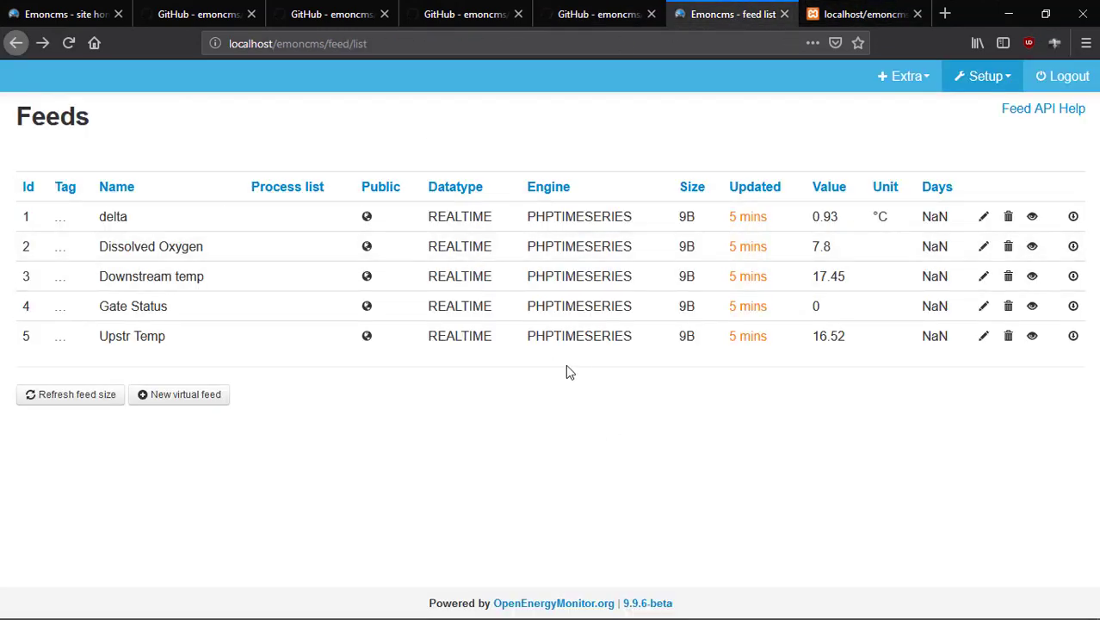
left_click(1011, 81)
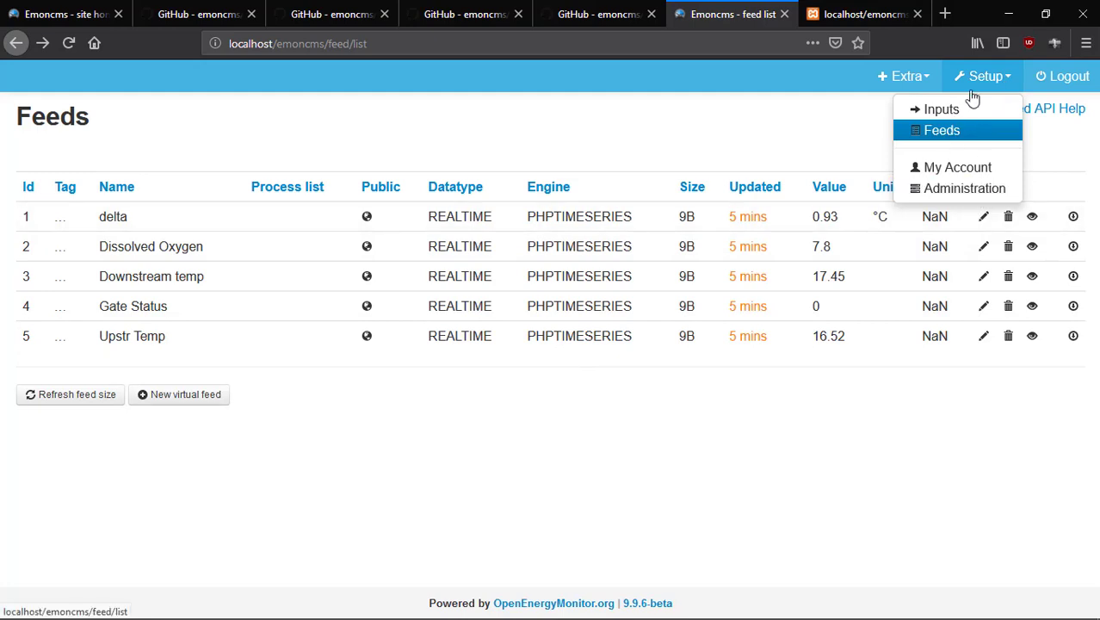
left_click(962, 189)
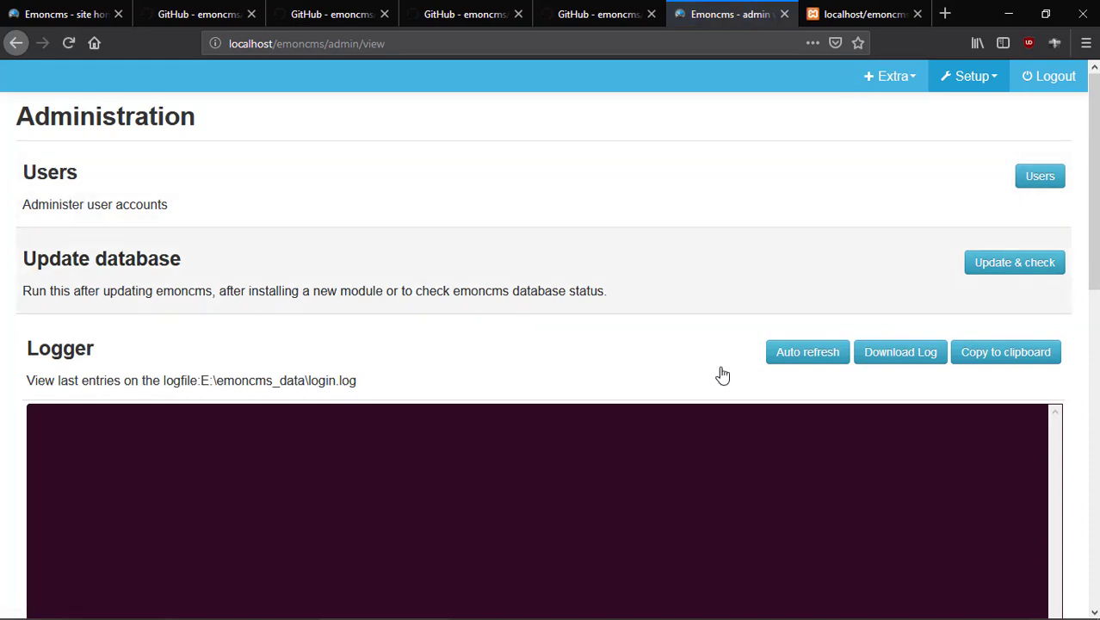
scroll(722, 376, "down", 3)
scroll(704, 374, "up", 3)
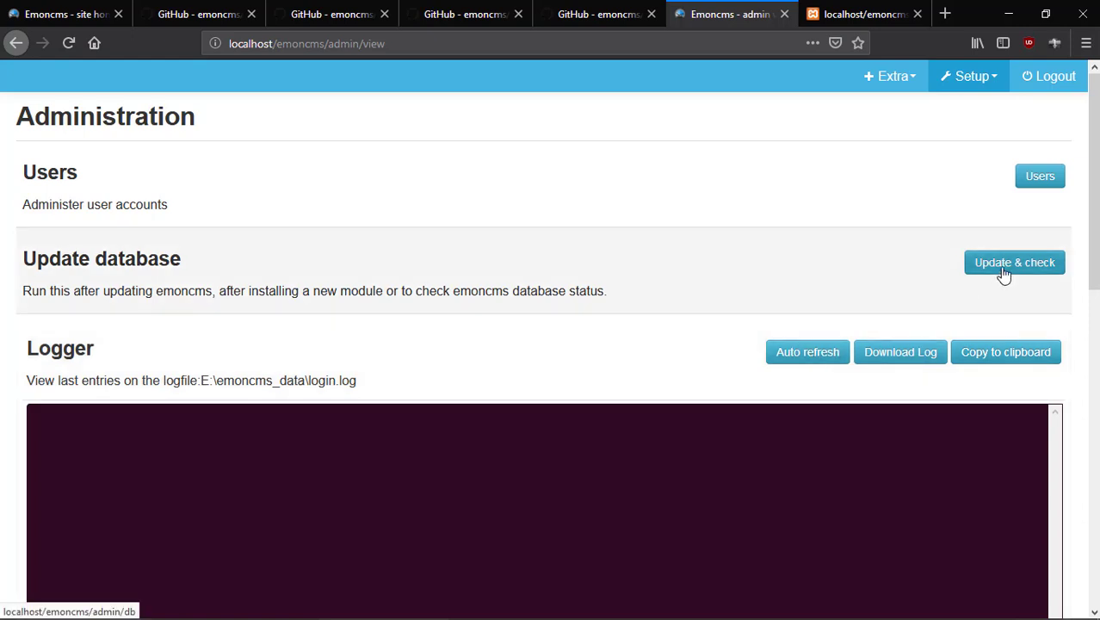
Run Update & check, apply the dashboard and graph table changes, and recheck until up to date.
left_click(1003, 272)
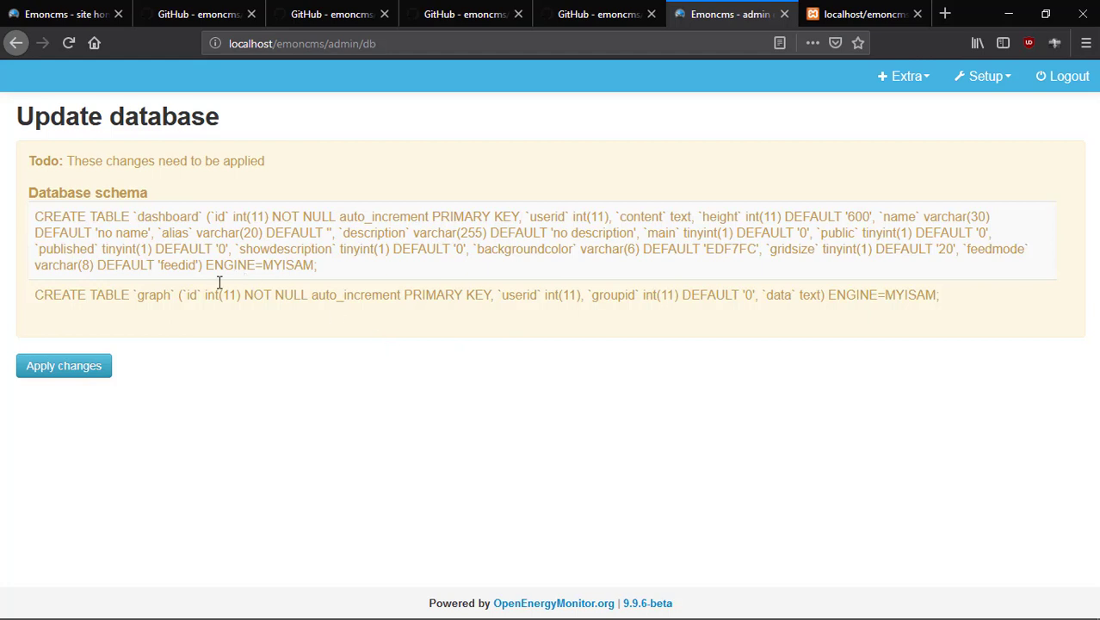
left_click(82, 376)
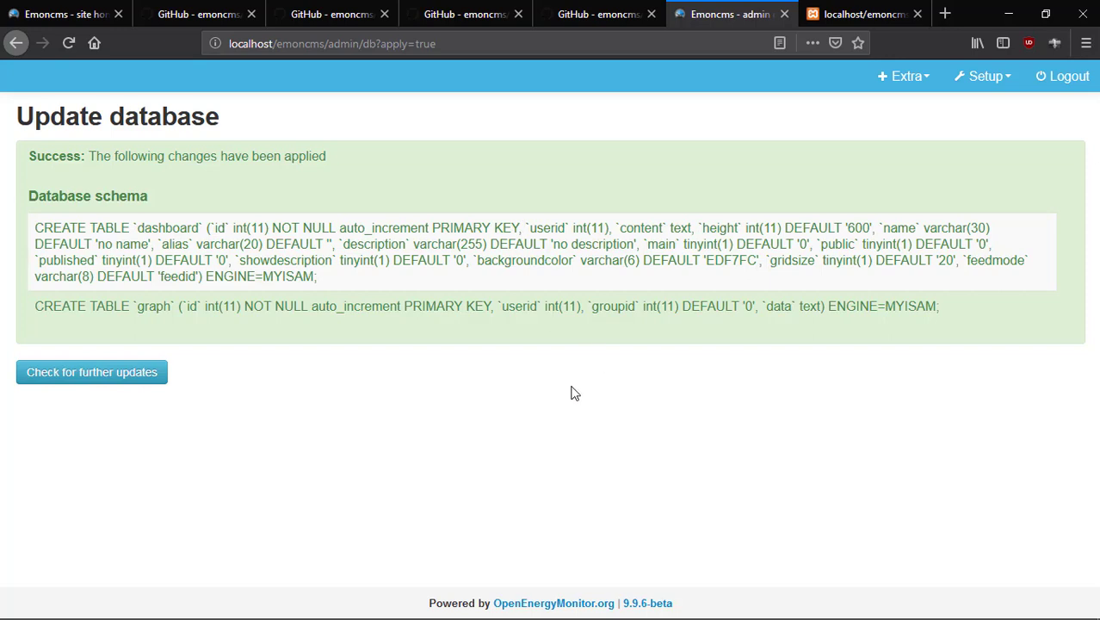
left_click(142, 372)
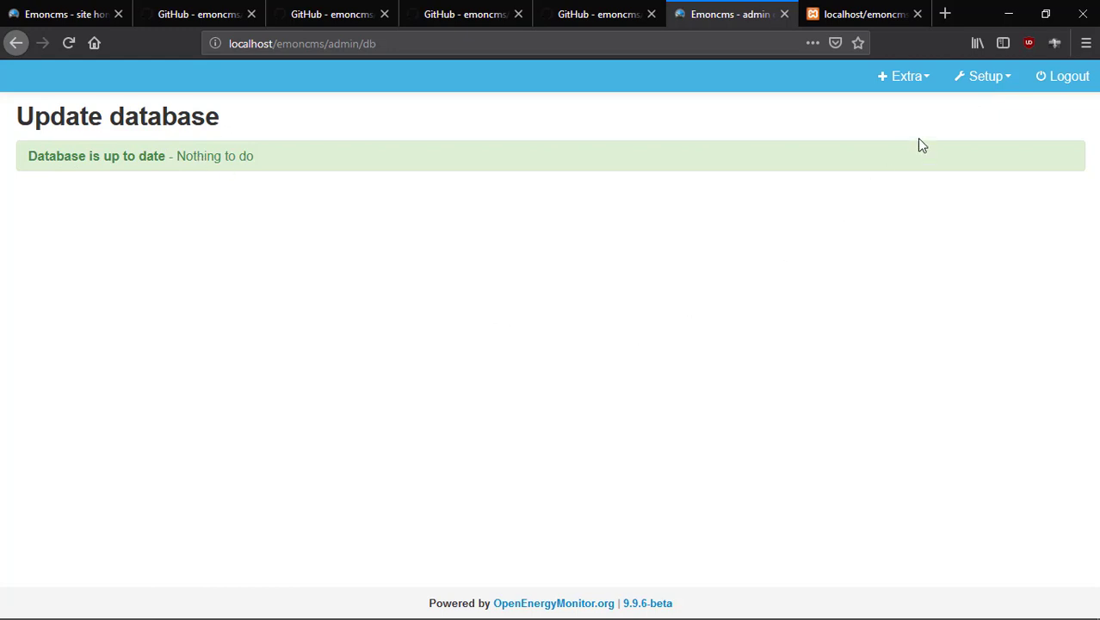
left_click(981, 80)
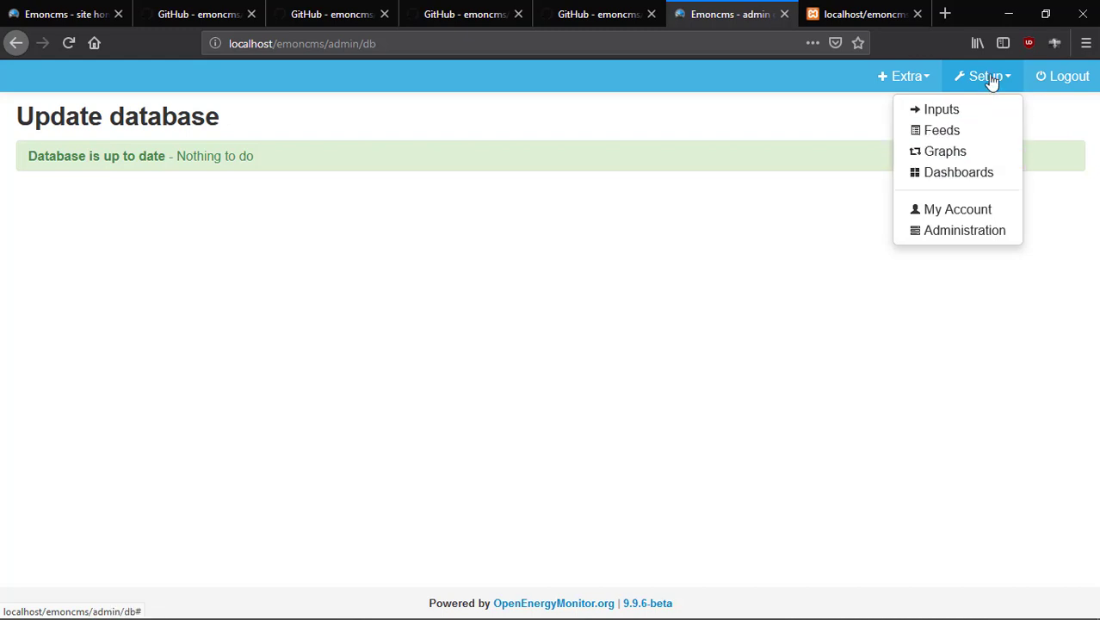
Open the Graphs page, then Setup > Dashboards, which lists no dashboards yet.
left_click(961, 161)
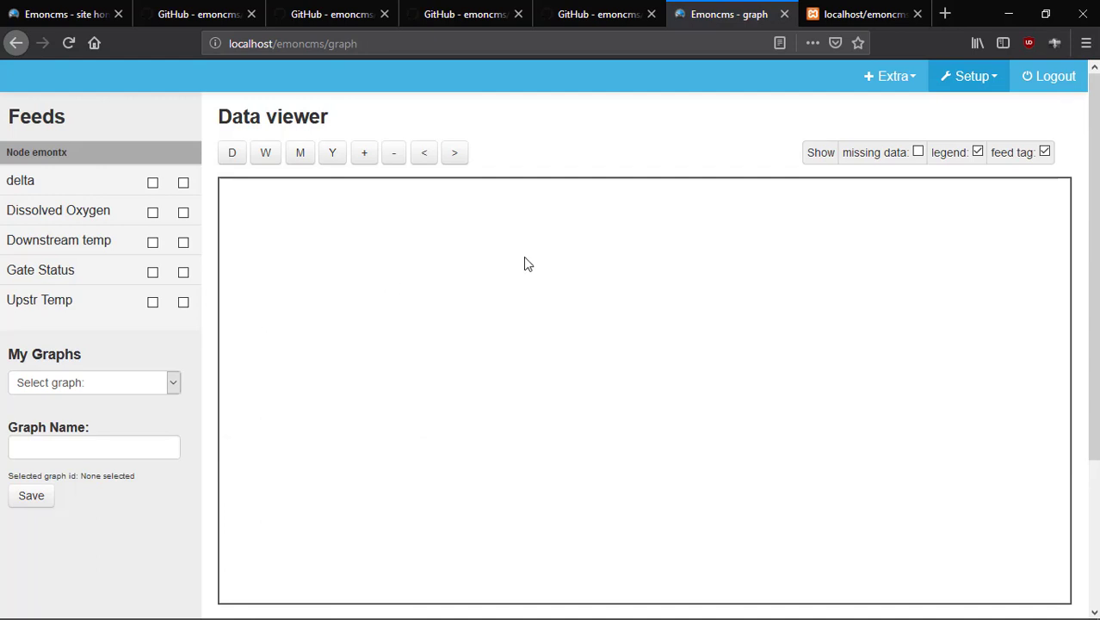
scroll(523, 257, "down", 3)
scroll(523, 256, "up", 3)
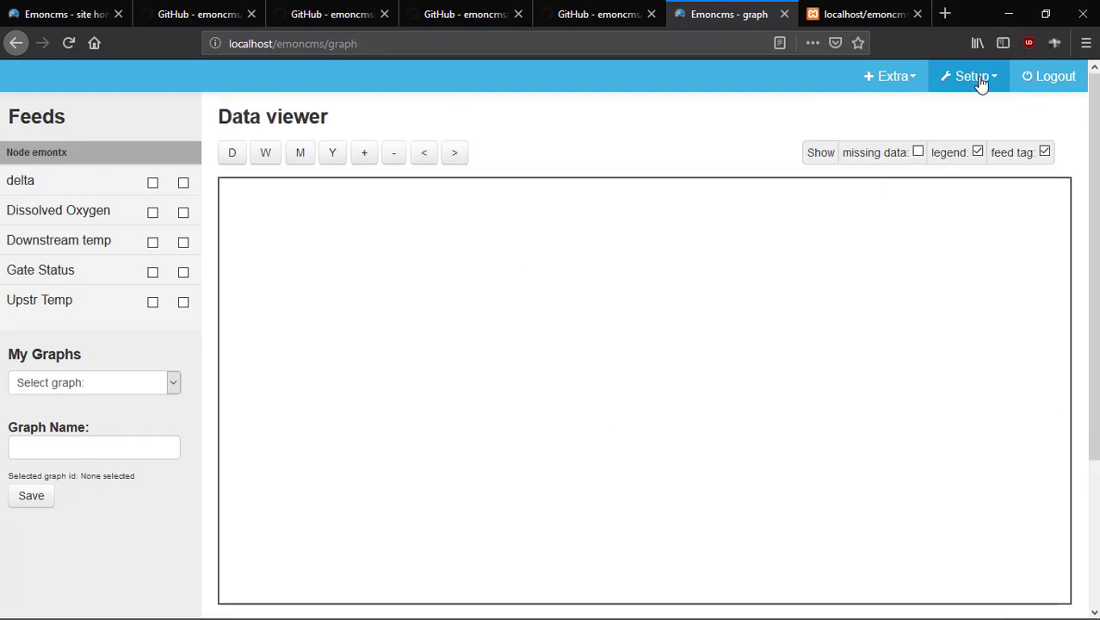
left_click(981, 84)
left_click(971, 171)
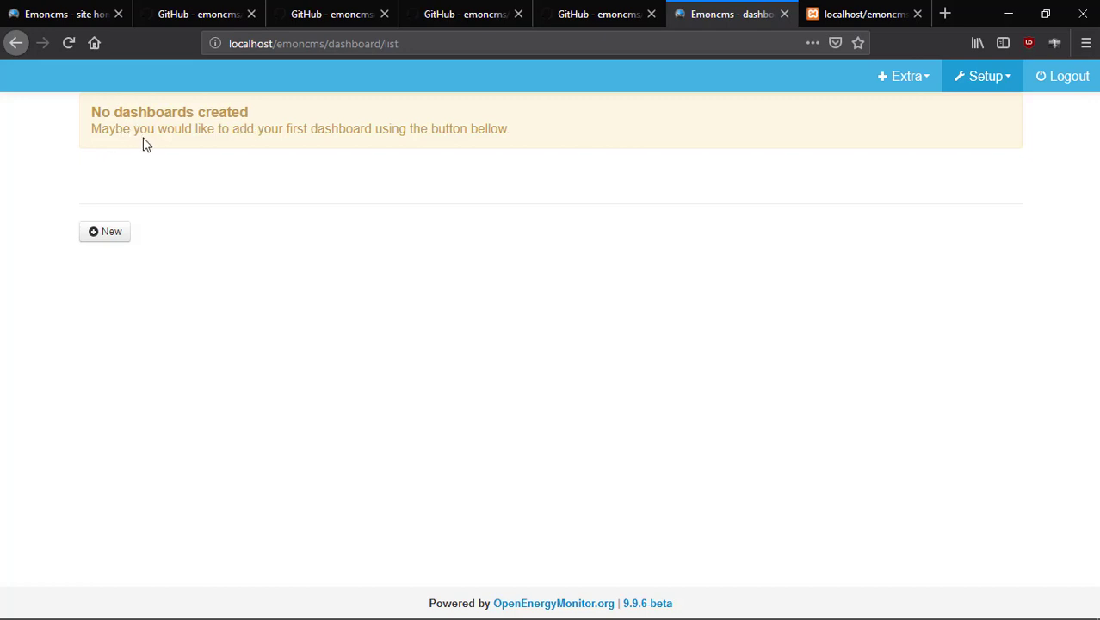
Add dashboard 1, rename it to Summary, and switch on its Public and Published flags.
left_click(118, 236)
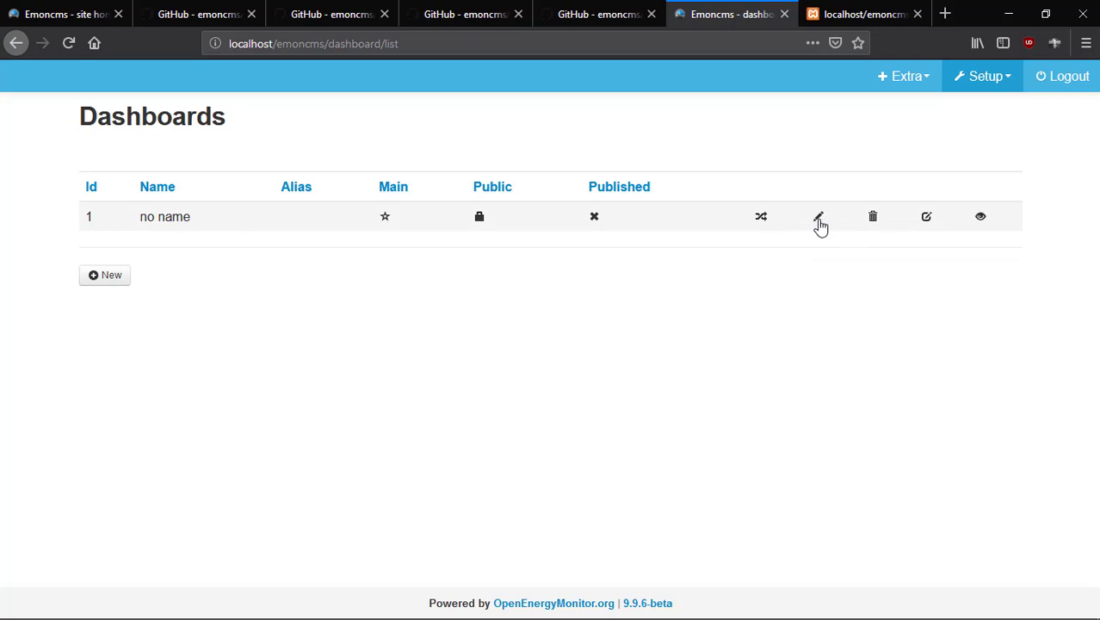
left_click(819, 220)
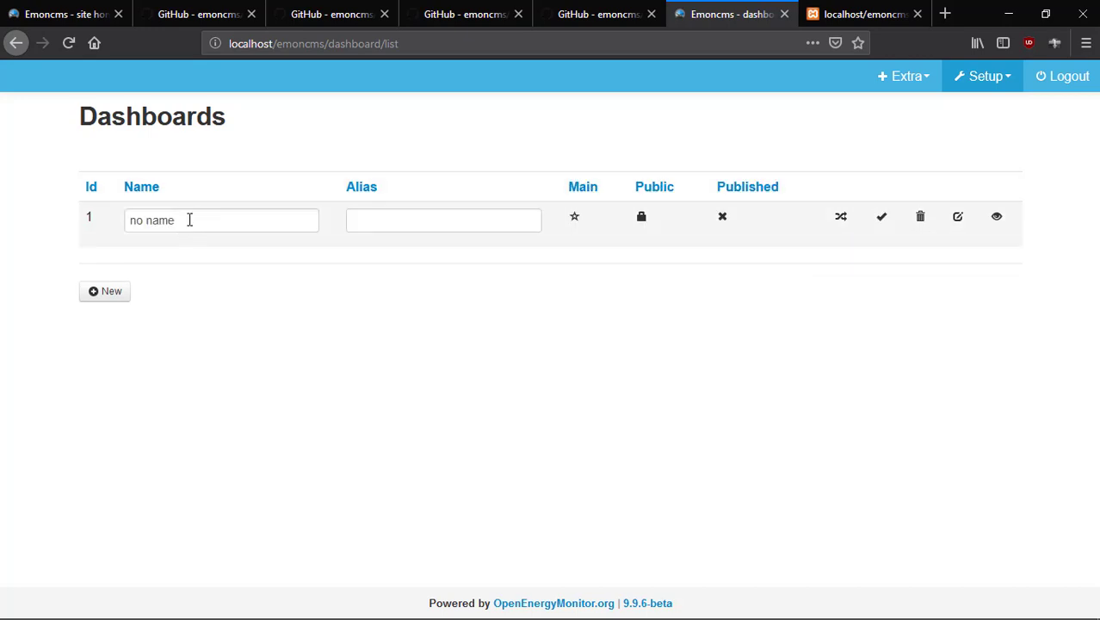
left_click(189, 220)
key("BackSpace")
key("BackSpace")
key("BackSpace")
key("BackSpace")
key("BackSpace")
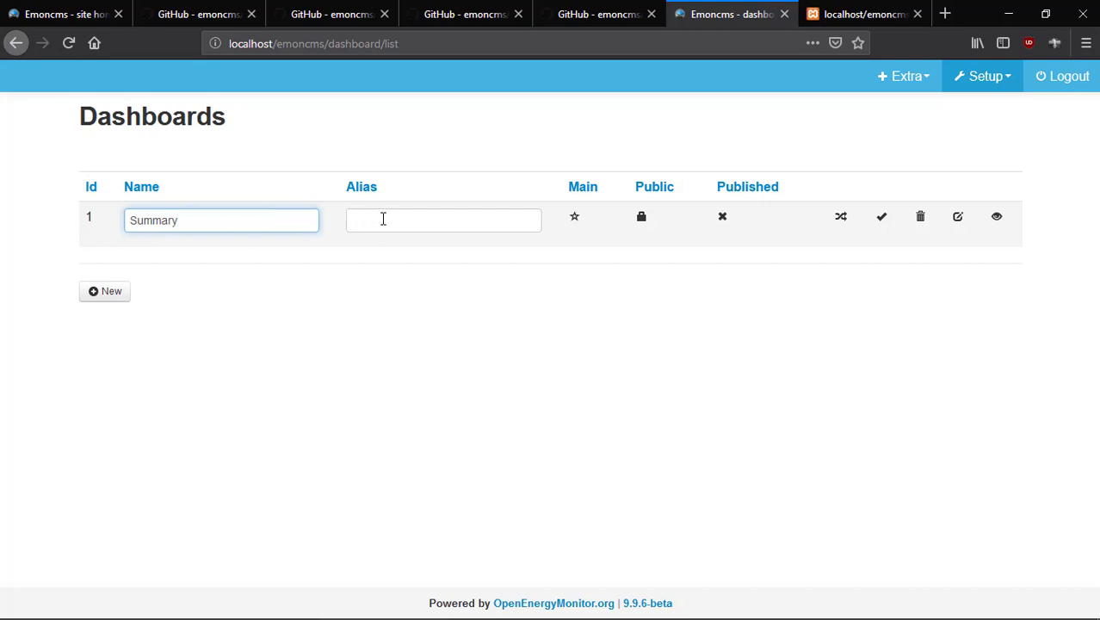
left_click(383, 219)
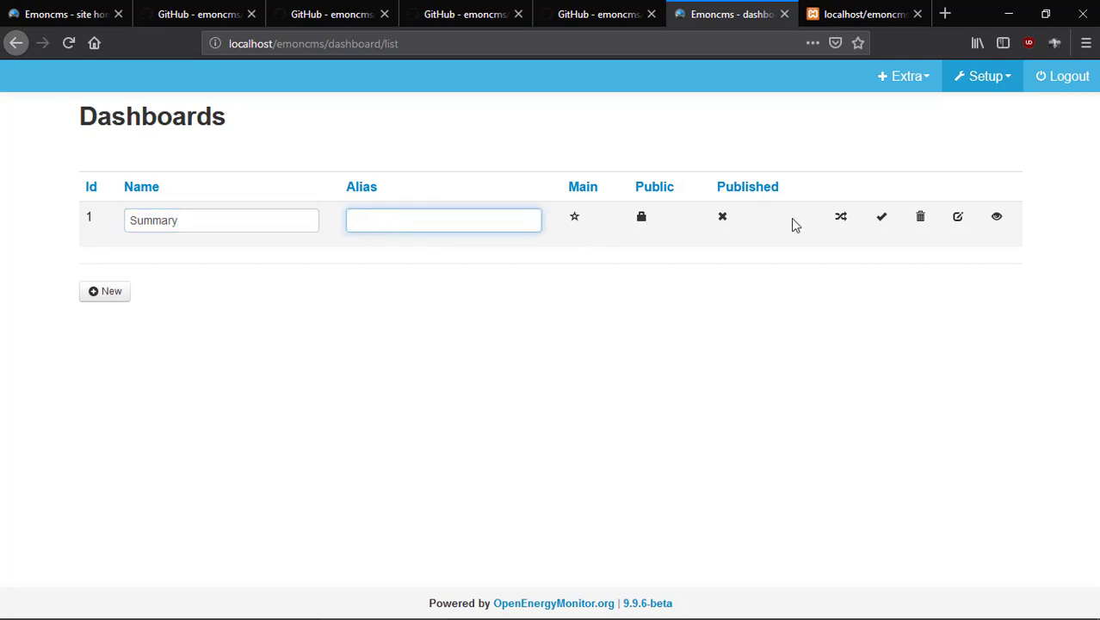
left_click(882, 219)
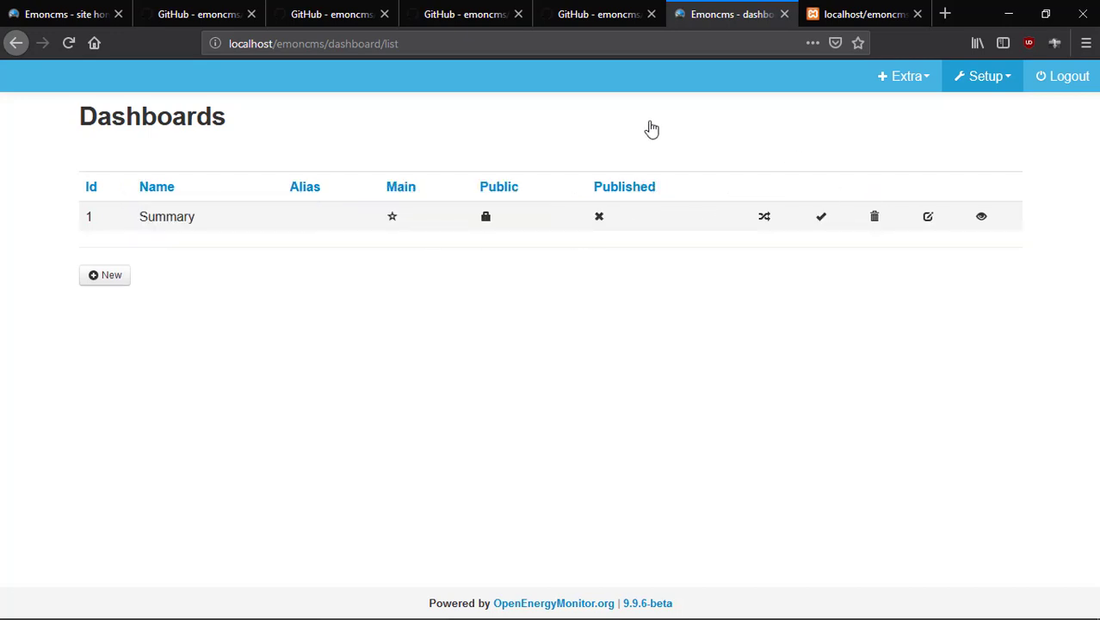
left_click(486, 218)
left_click(599, 217)
View the blank Summary dashboard, reopening it from the Dashboards dropdown.
left_click(982, 218)
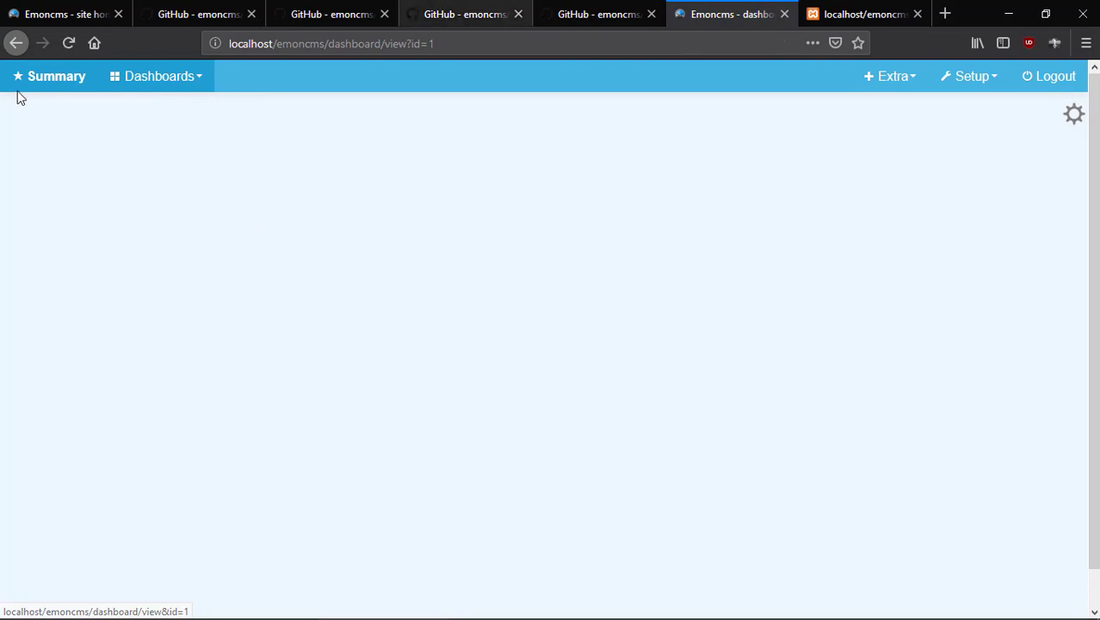
left_click(194, 79)
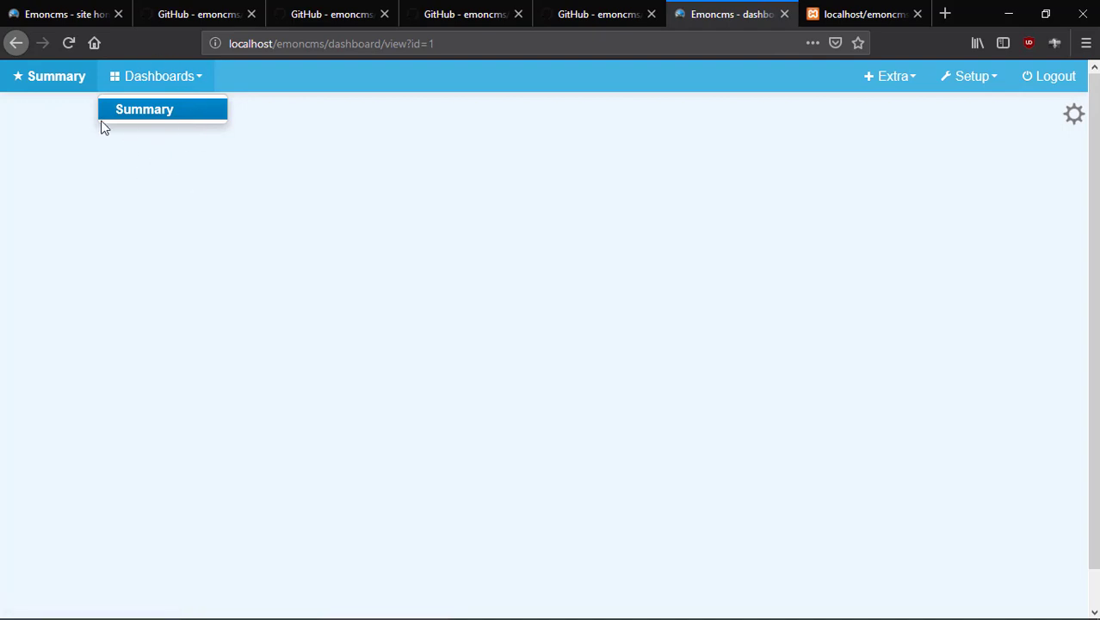
left_click(57, 86)
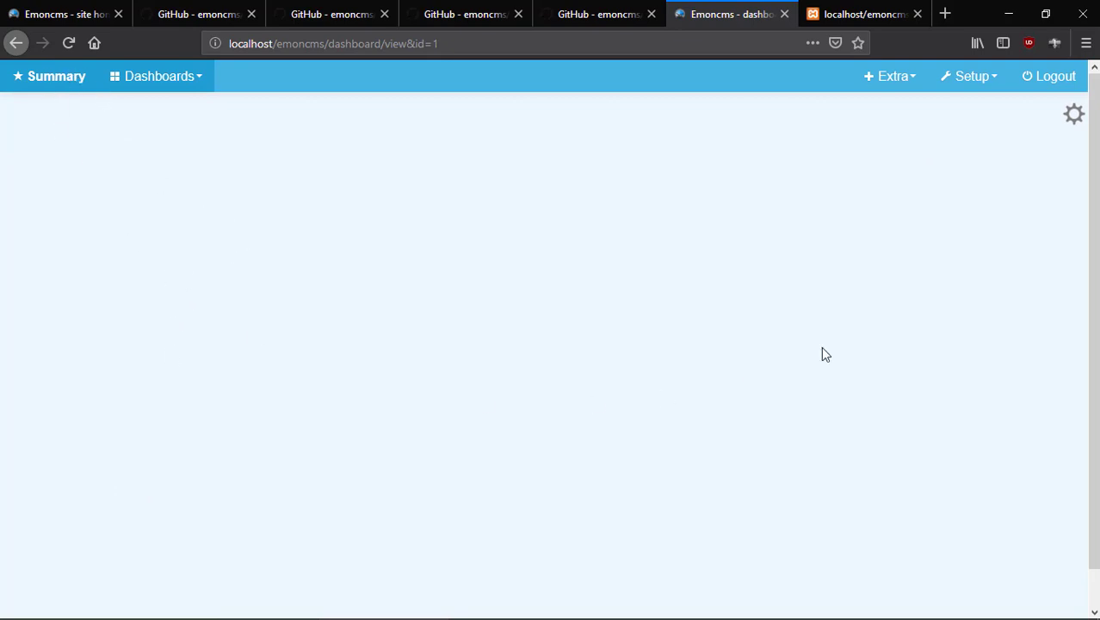
Switch the Summary dashboard to edit mode and browse the Toolbox's gauge widget list.
left_click(1074, 120)
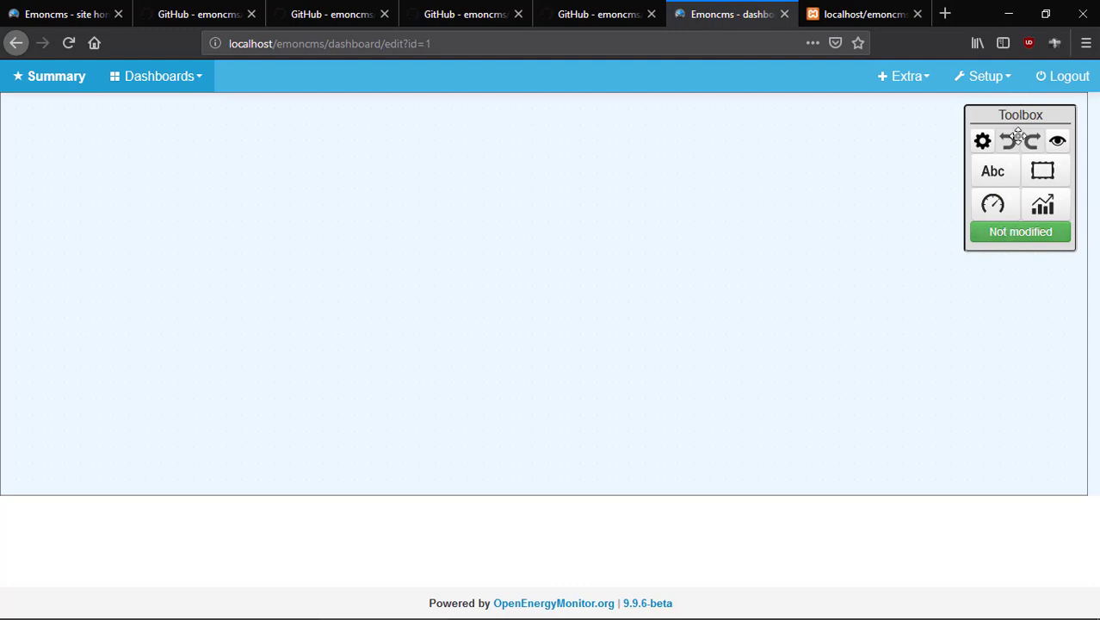
left_click(1008, 209)
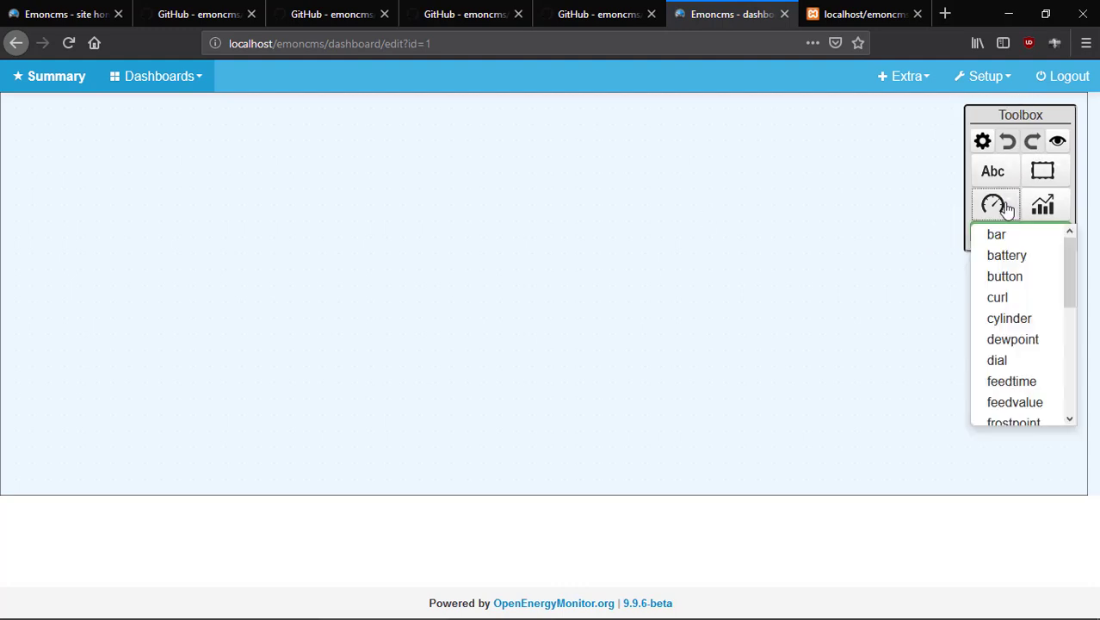
scroll(1012, 371, "down", 5)
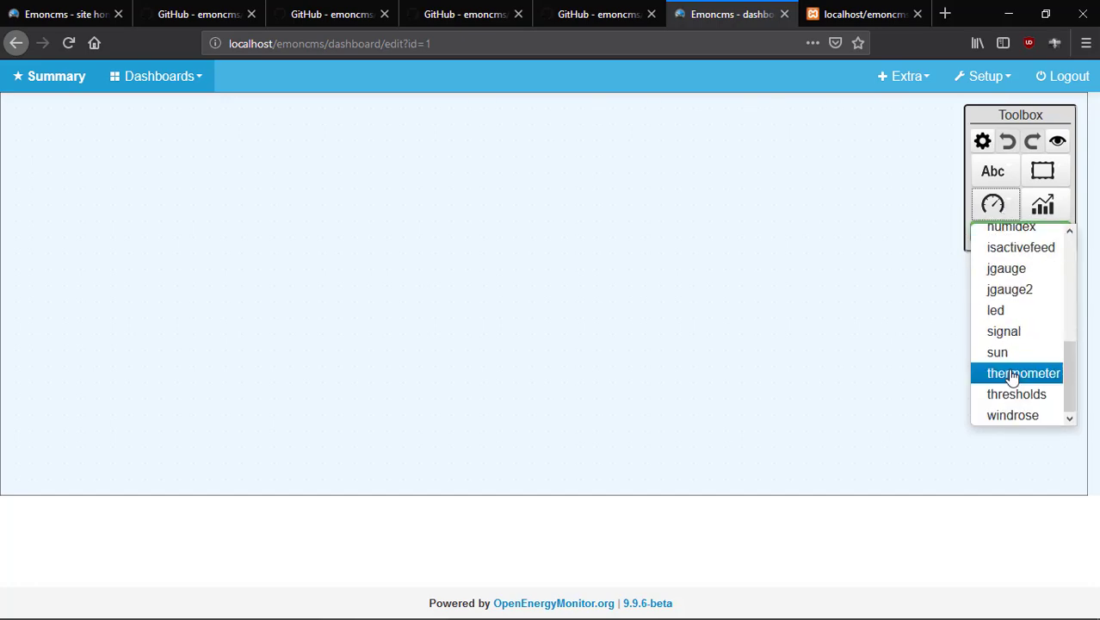
scroll(1012, 371, "up", 5)
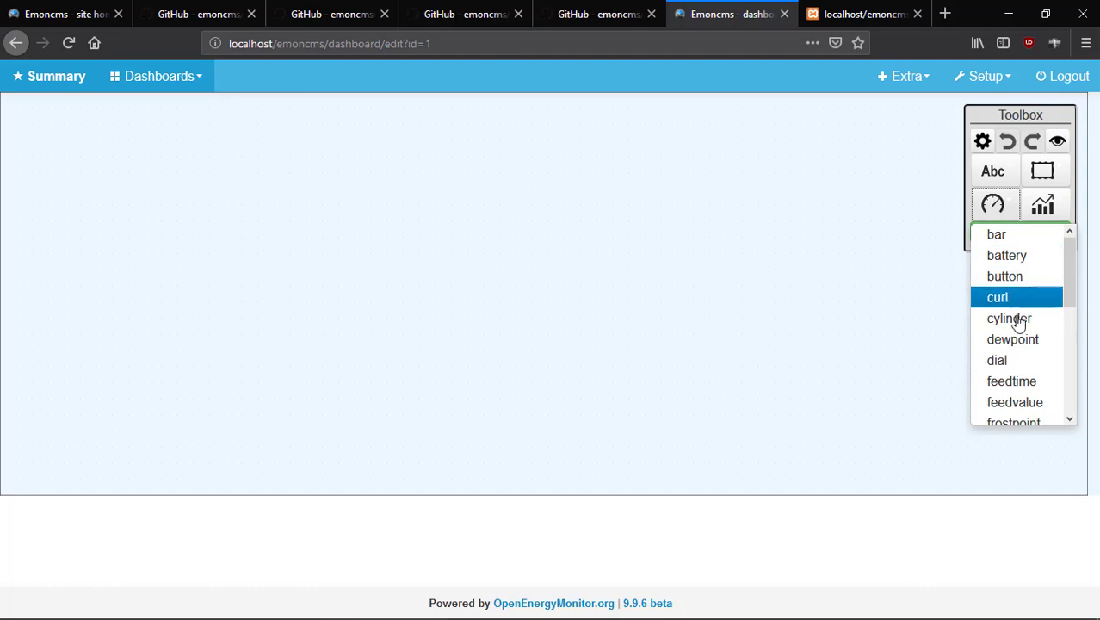
scroll(1018, 355, "down", 1)
scroll(1018, 361, "down", 4)
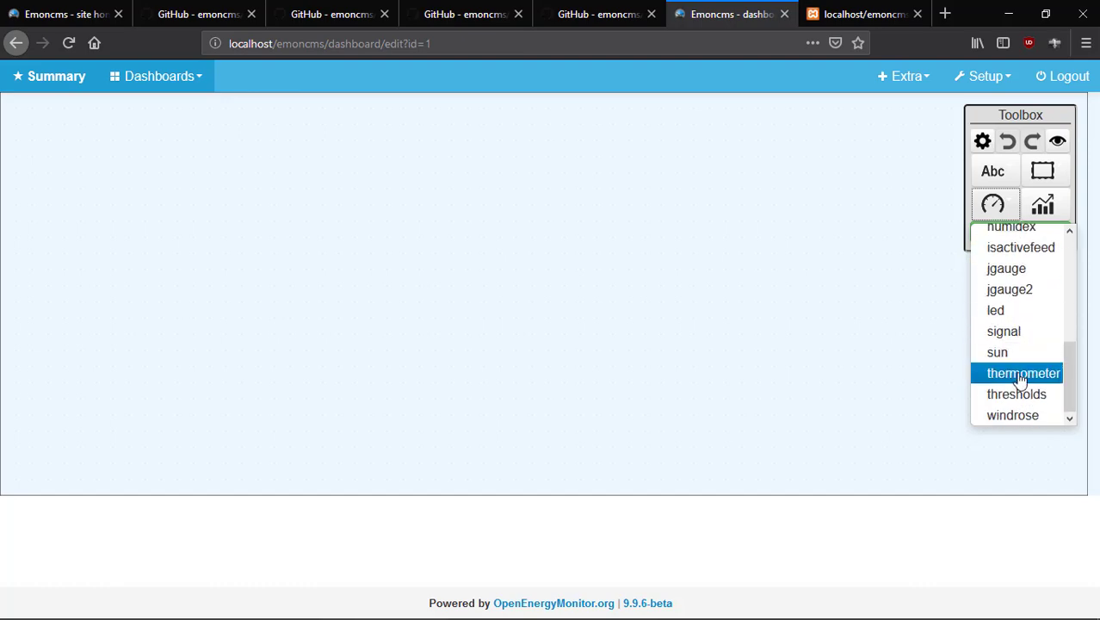
scroll(1018, 368, "up", 2)
scroll(1018, 370, "down", 1)
scroll(1018, 370, "down", 2)
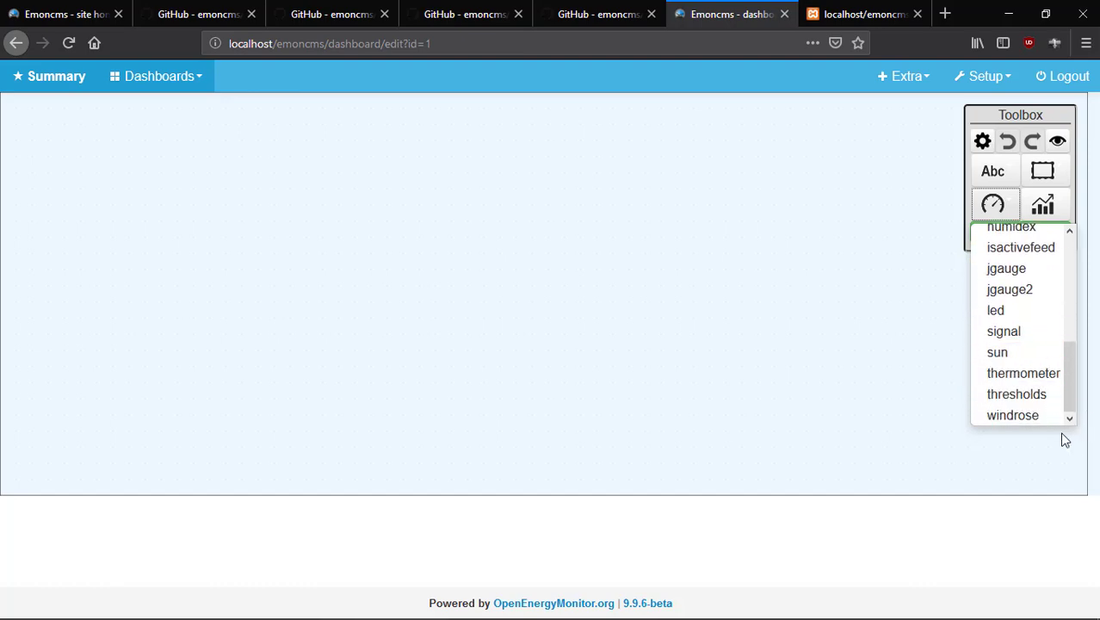
scroll(1018, 330, "up", 4)
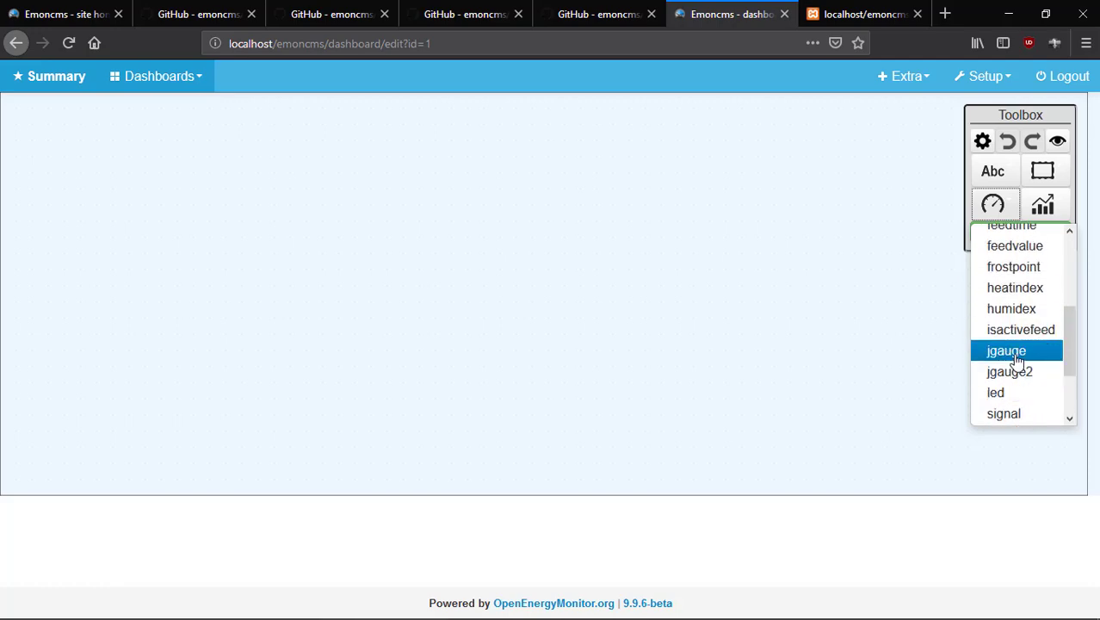
scroll(1011, 392, "down", 4)
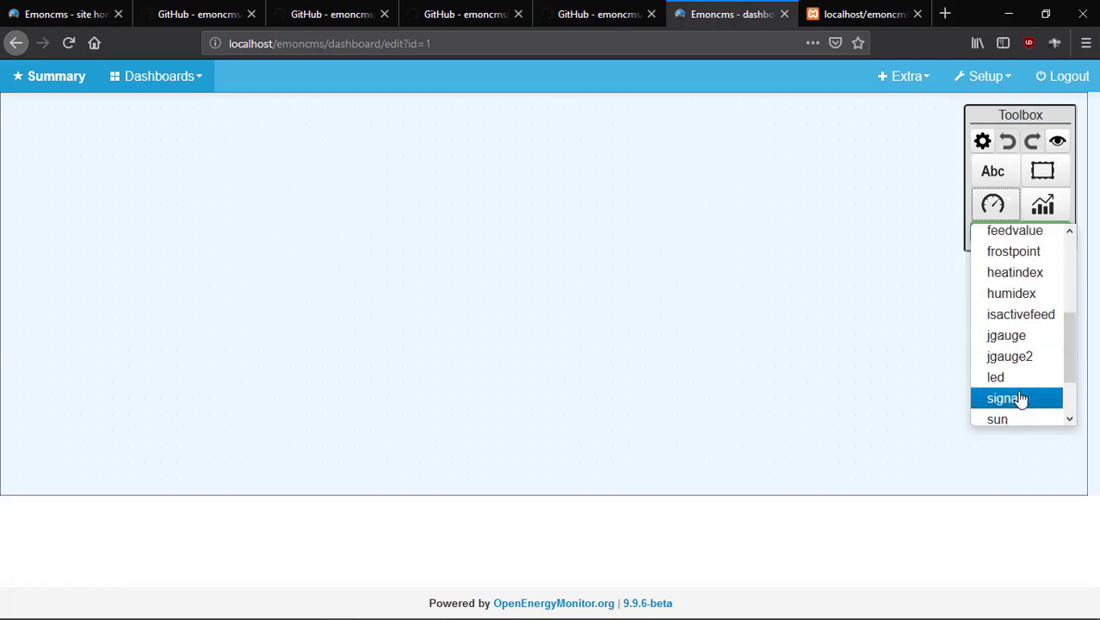
scroll(1022, 385, "up", 5)
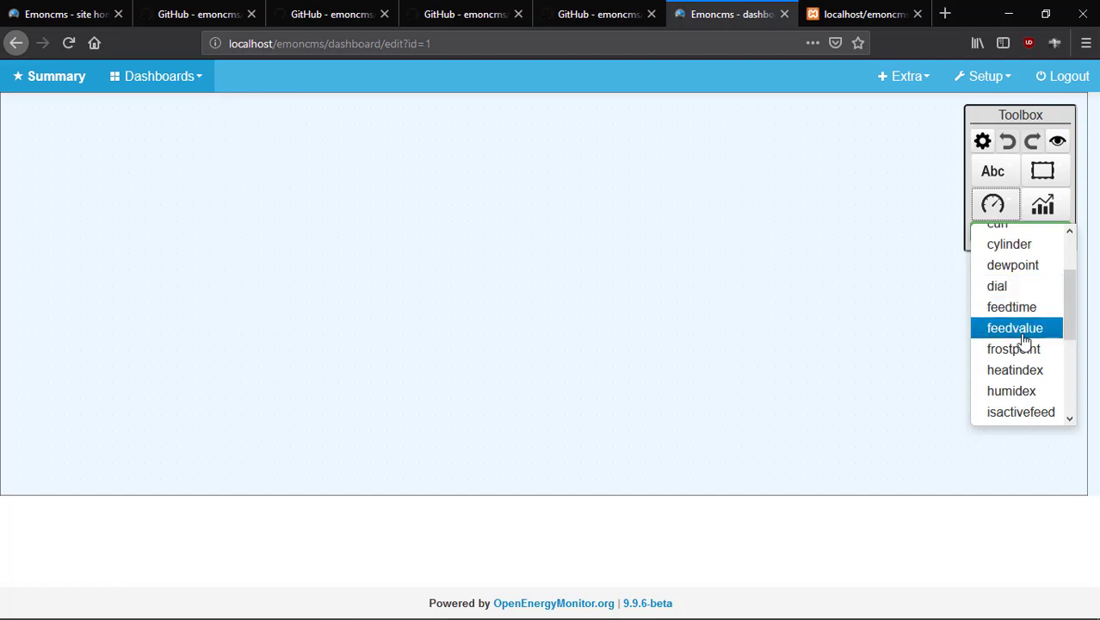
Drop a dial widget on the Summary canvas and set its feed to Upstr Temp.
left_click(1023, 287)
left_click(246, 287)
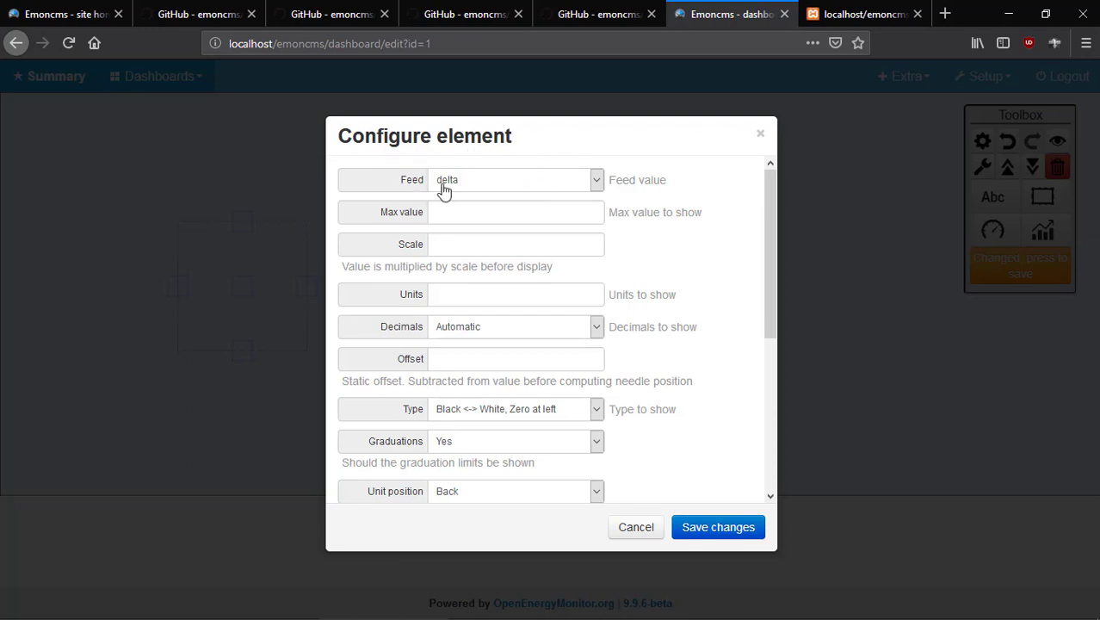
left_click(605, 187)
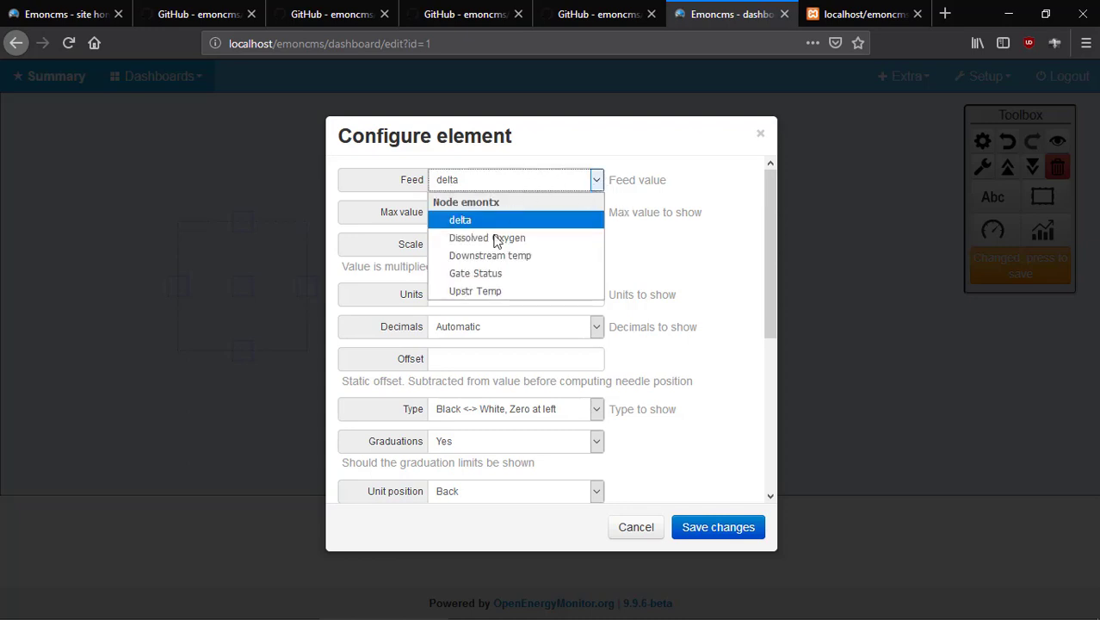
left_click(506, 183)
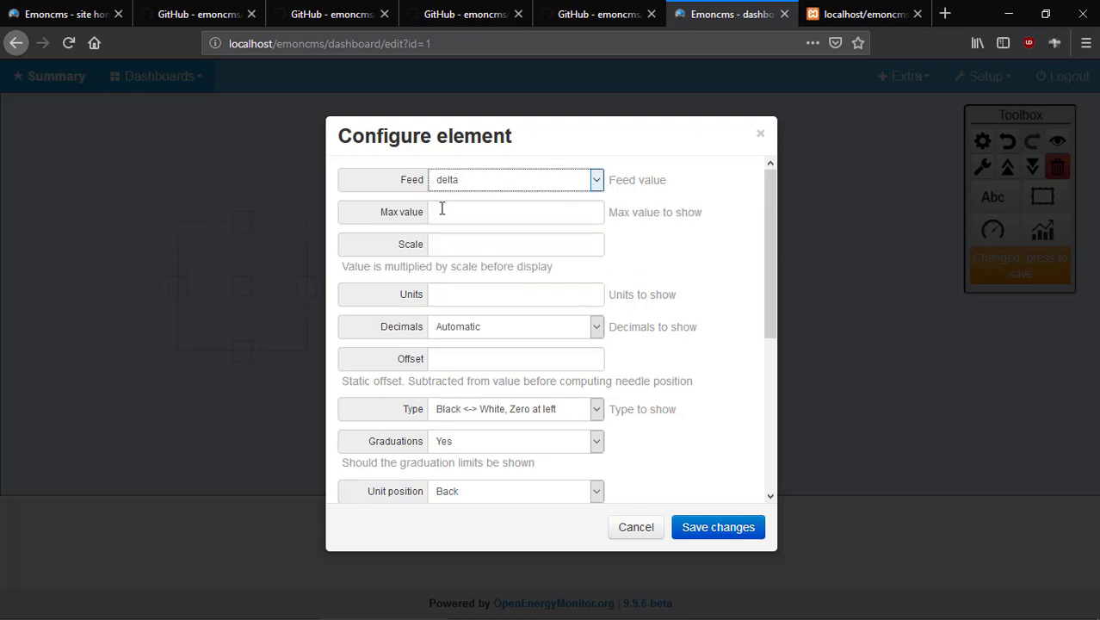
left_click(594, 184)
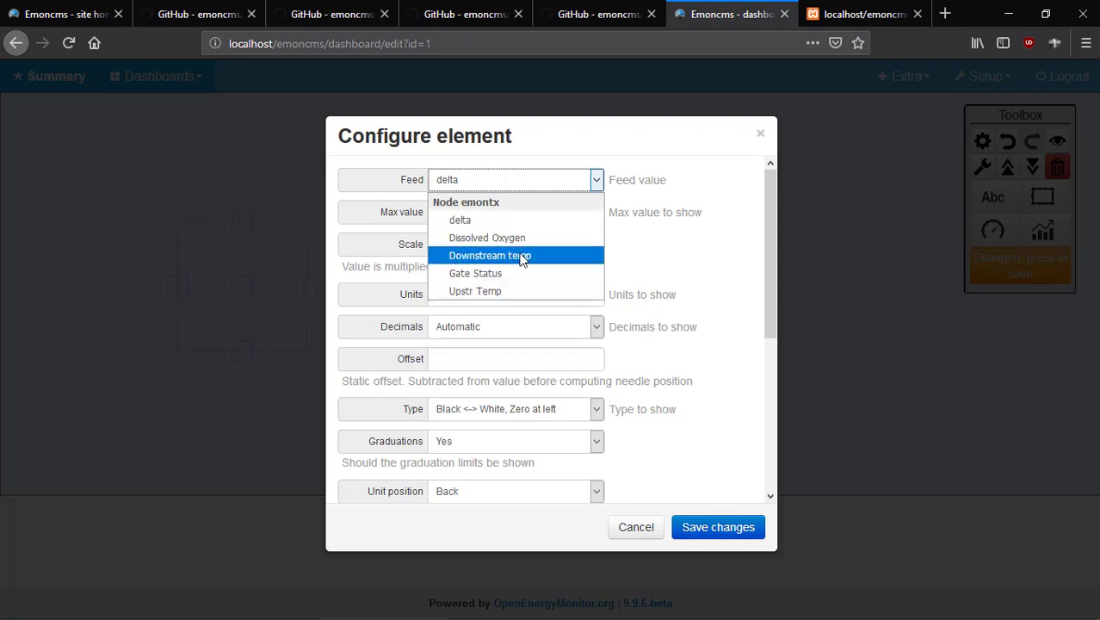
left_click(517, 291)
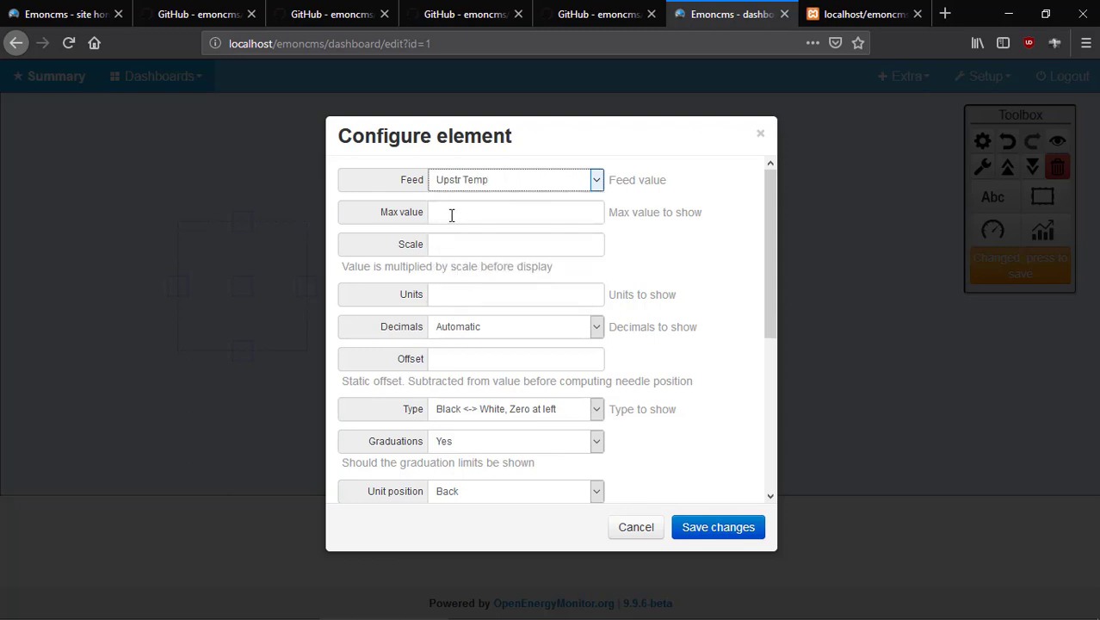
Set the dial's max value to 50 and scale to 1.
left_click(451, 214)
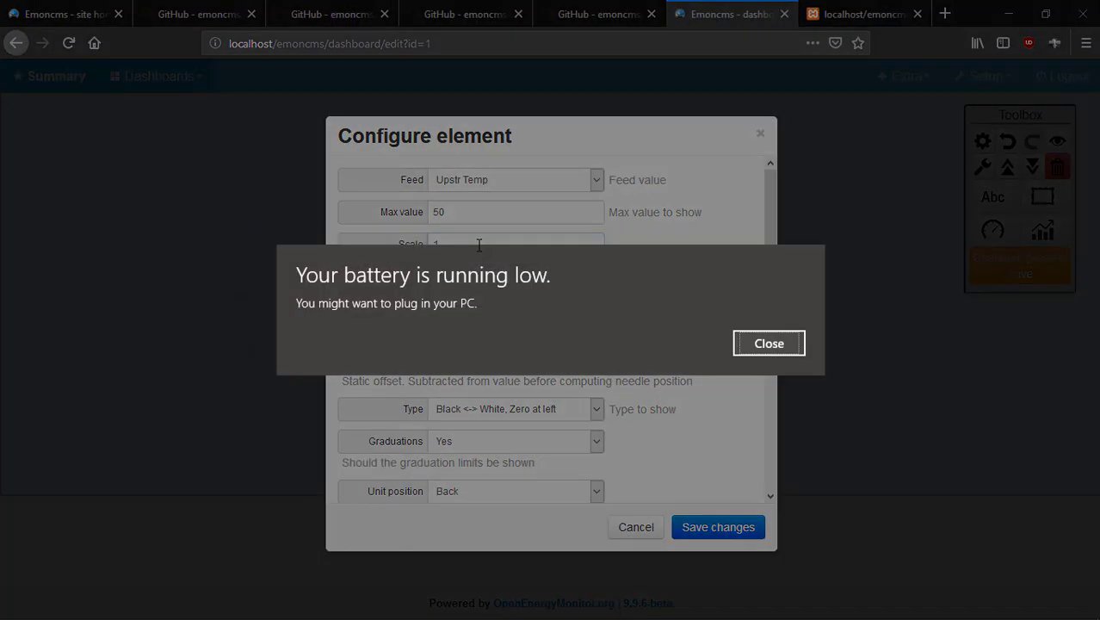
left_click(796, 343)
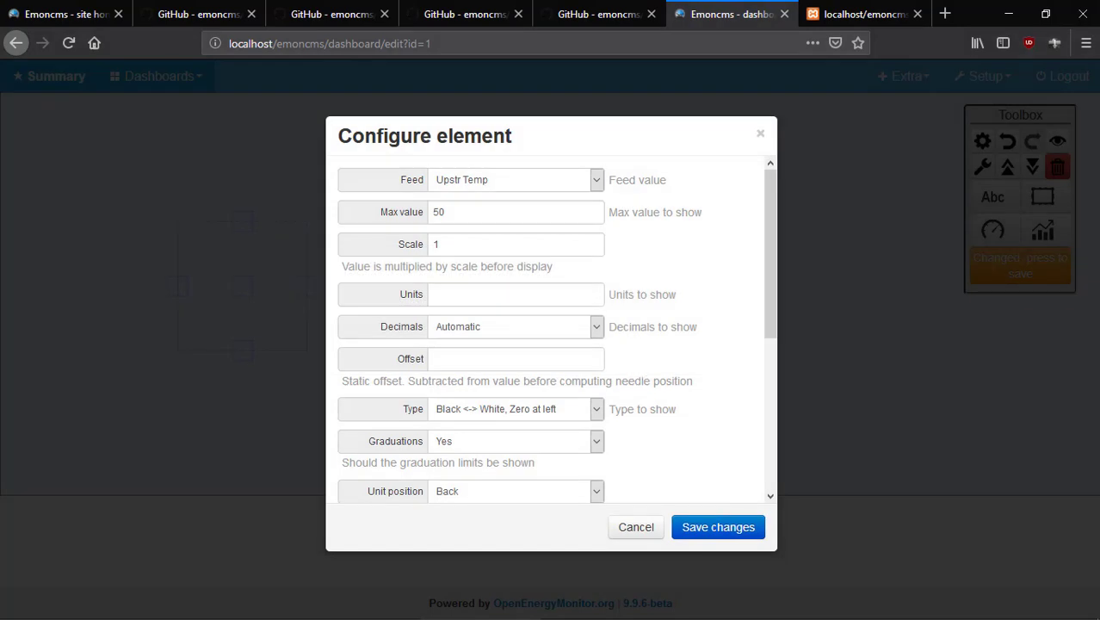
left_click(775, 607)
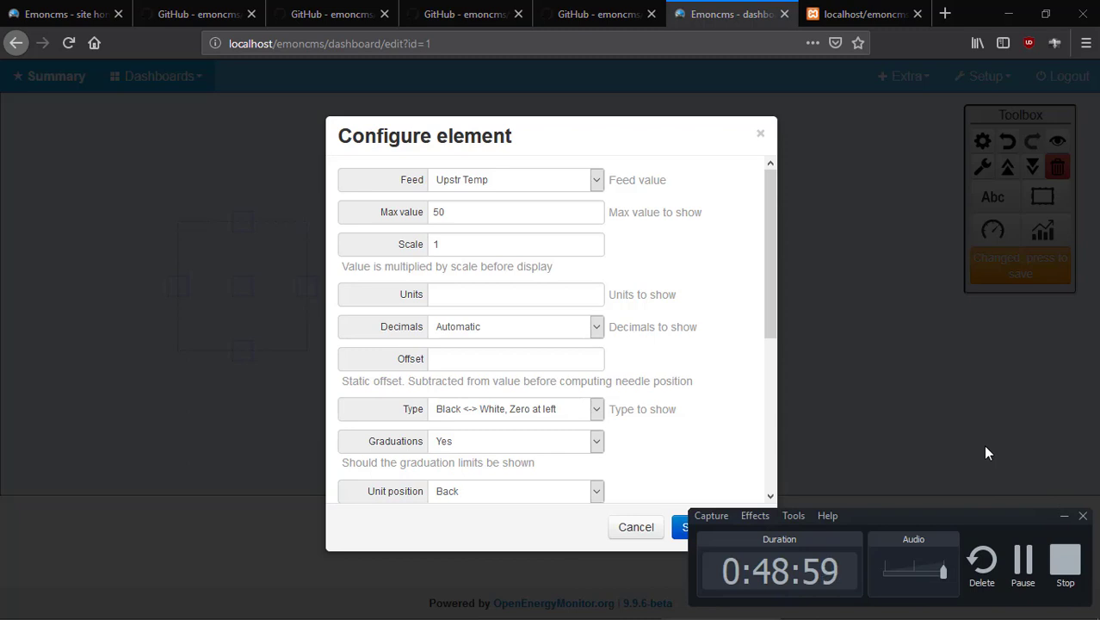
left_click(1024, 564)
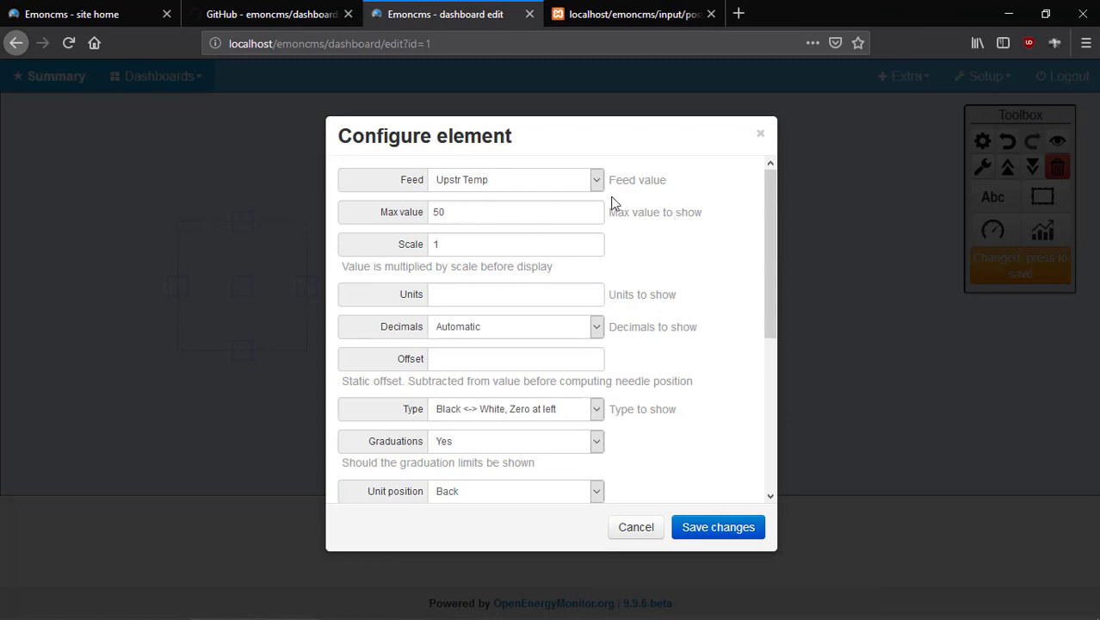
scroll(564, 430, "down", 3)
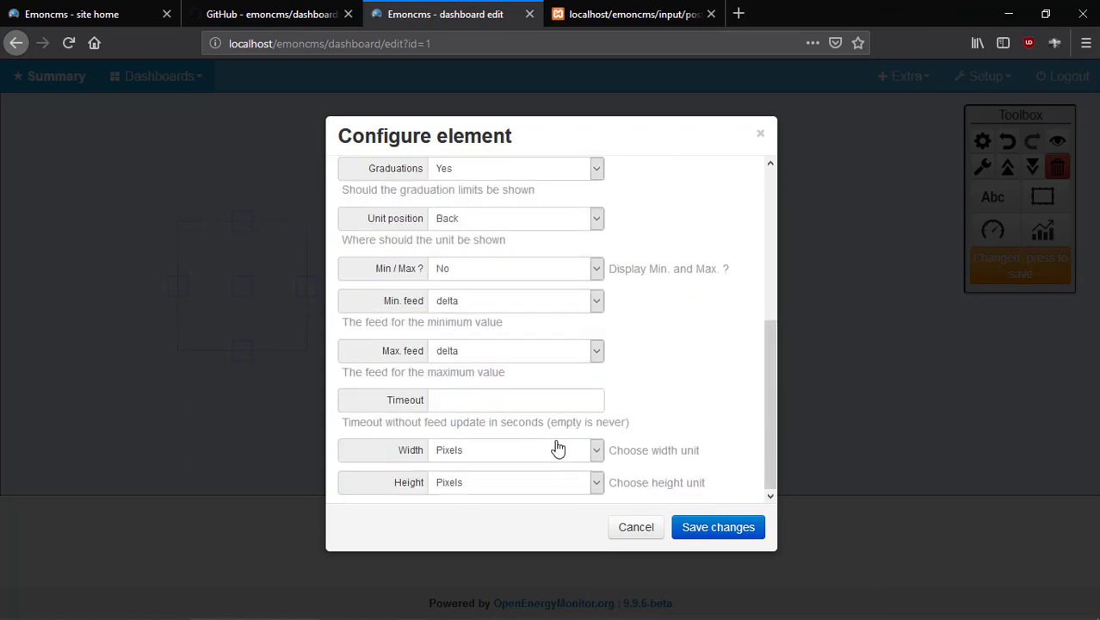
scroll(559, 443, "up", 3)
scroll(531, 412, "down", 3)
scroll(529, 407, "up", 3)
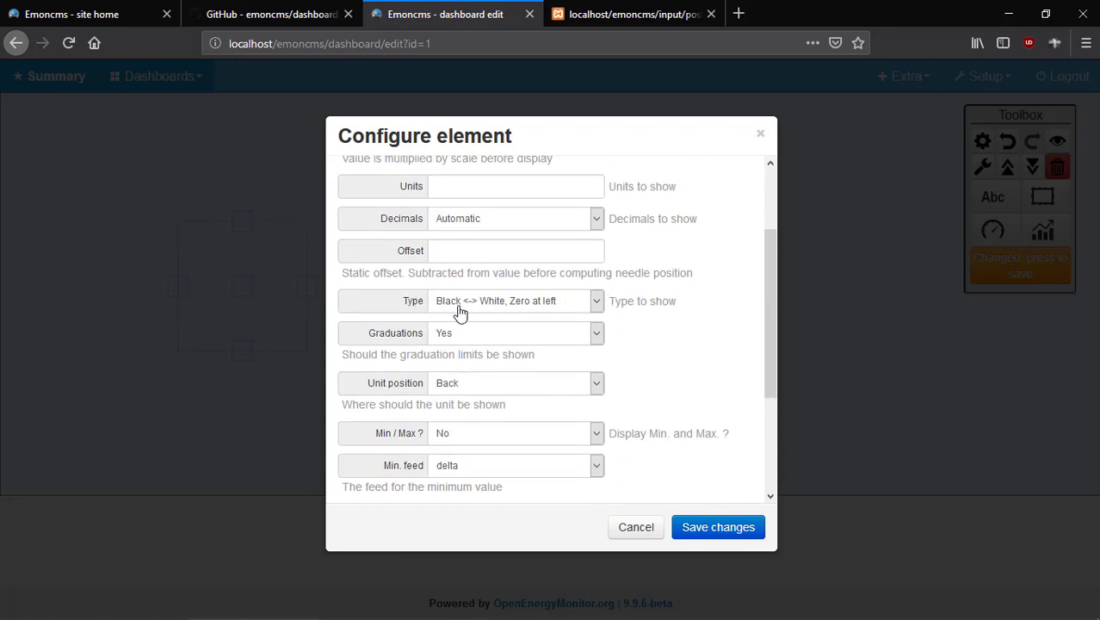
left_click(596, 300)
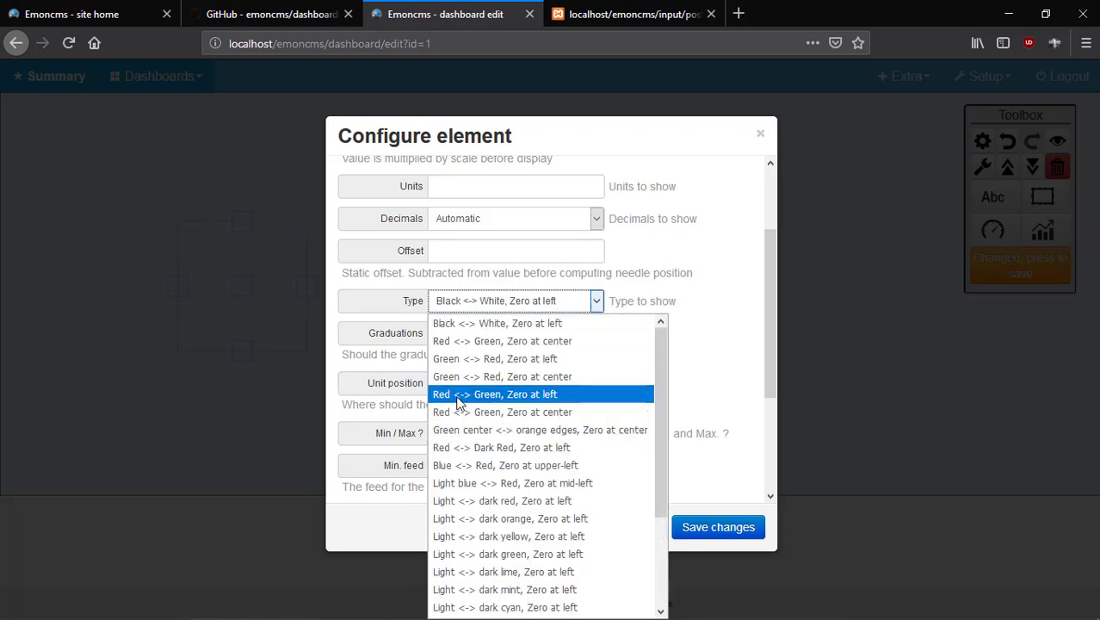
scroll(572, 430, "down", 3)
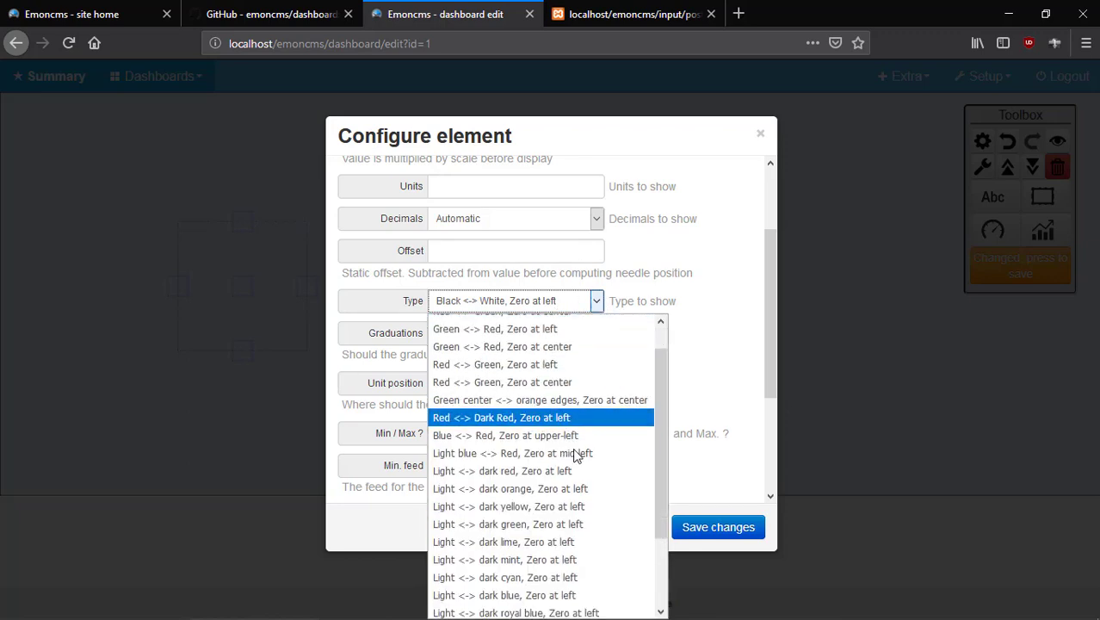
left_click(712, 373)
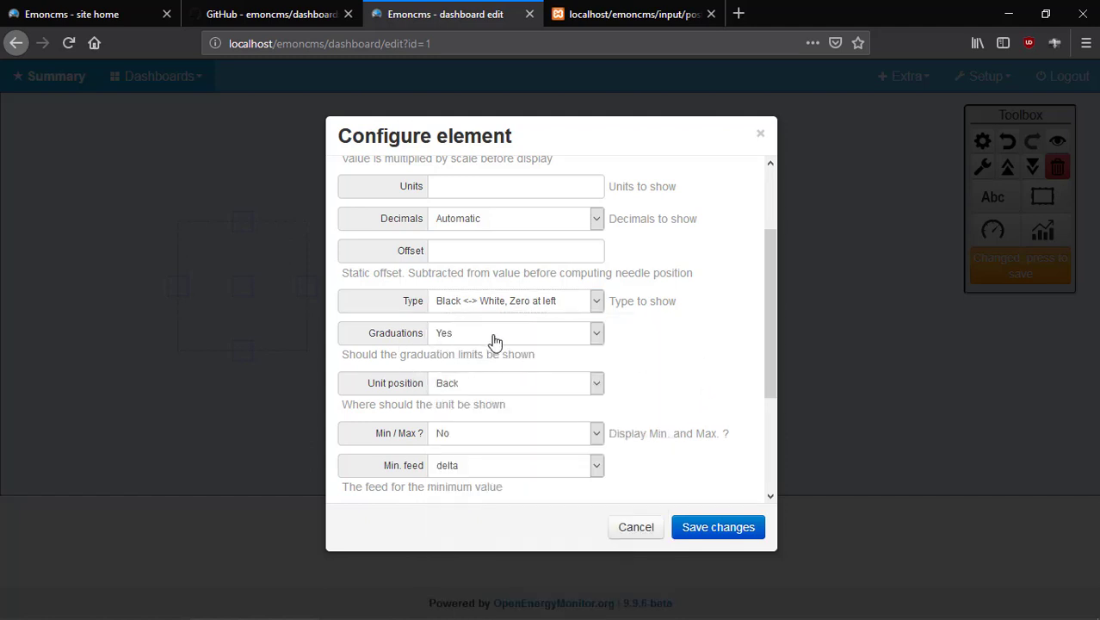
left_click(597, 336)
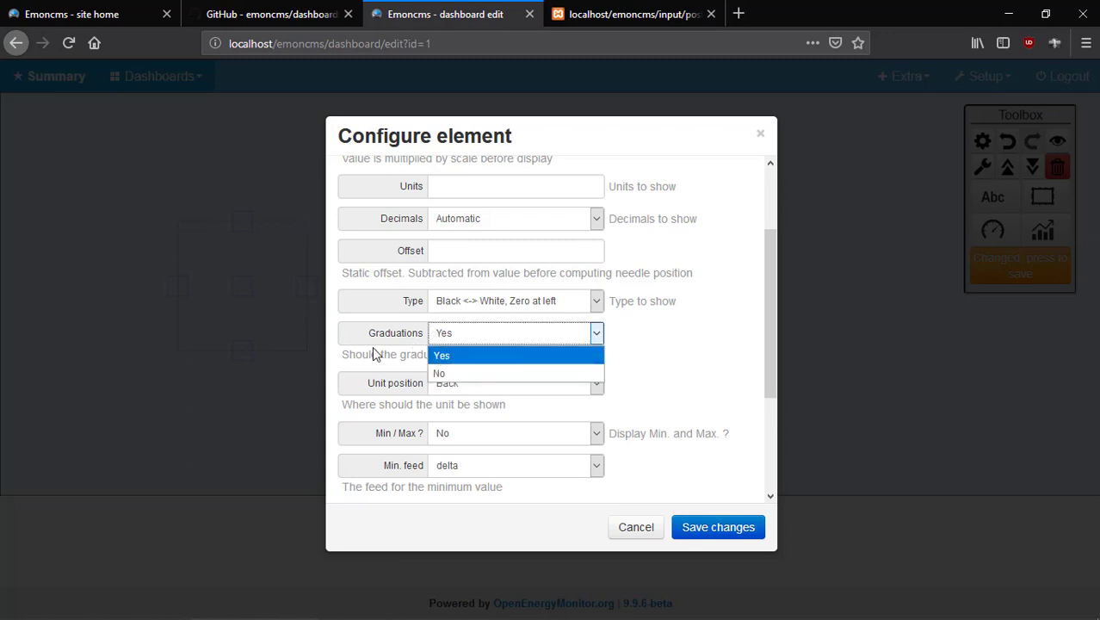
left_click(672, 351)
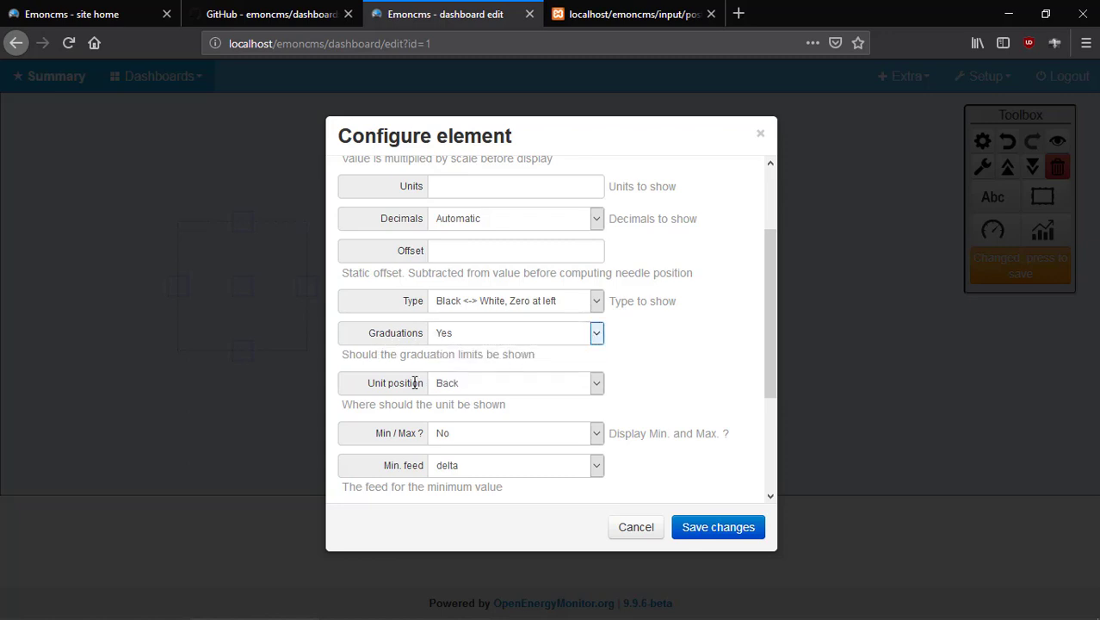
scroll(597, 368, "down", 2)
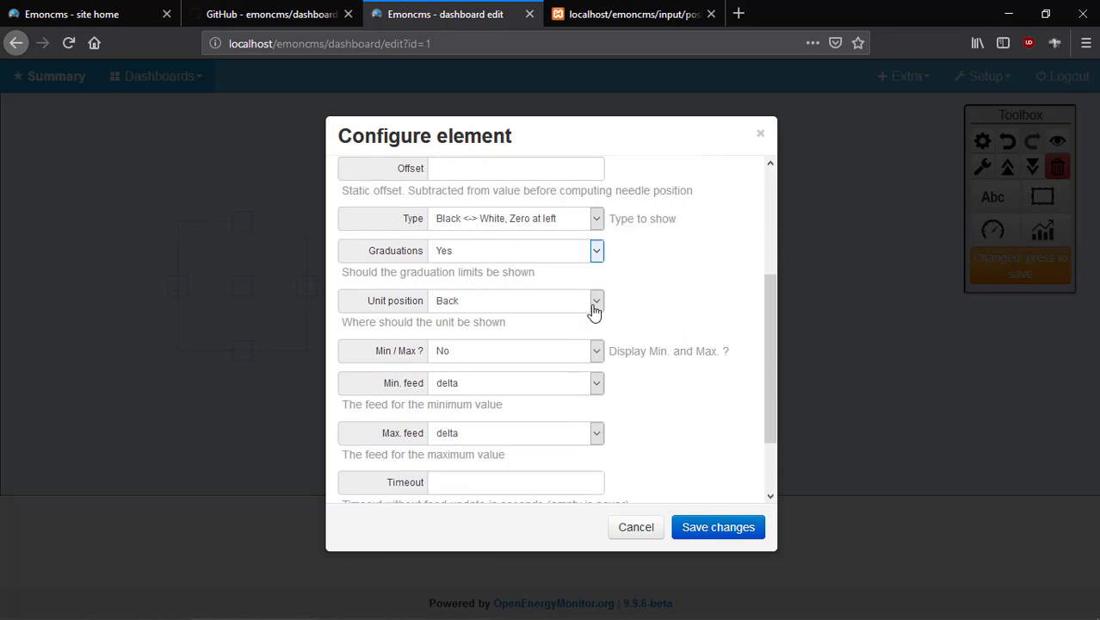
left_click(598, 303)
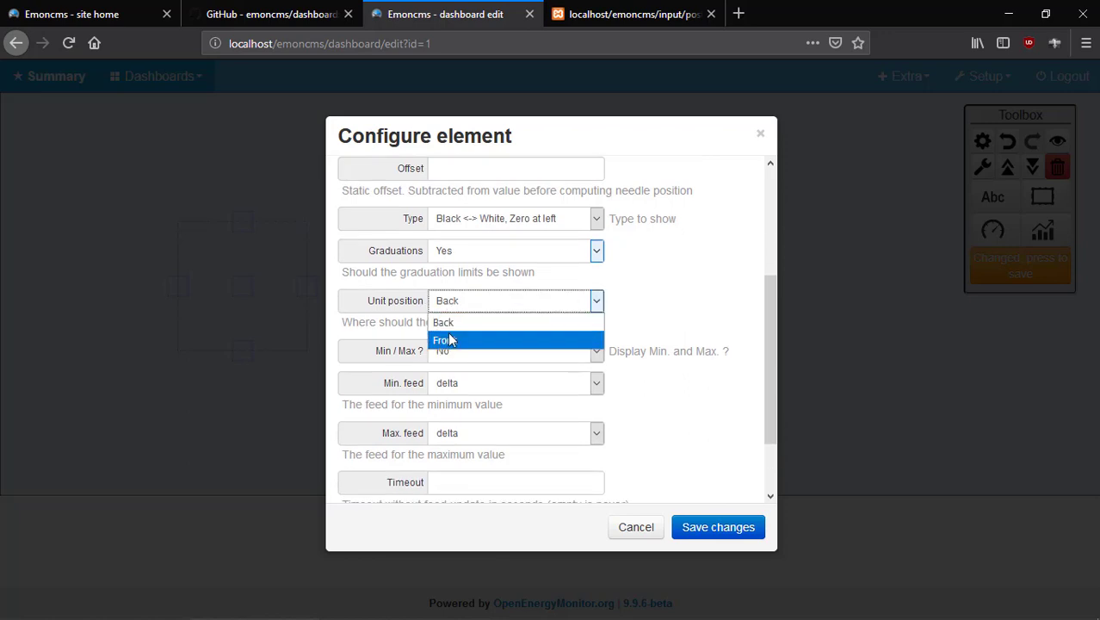
left_click(594, 295)
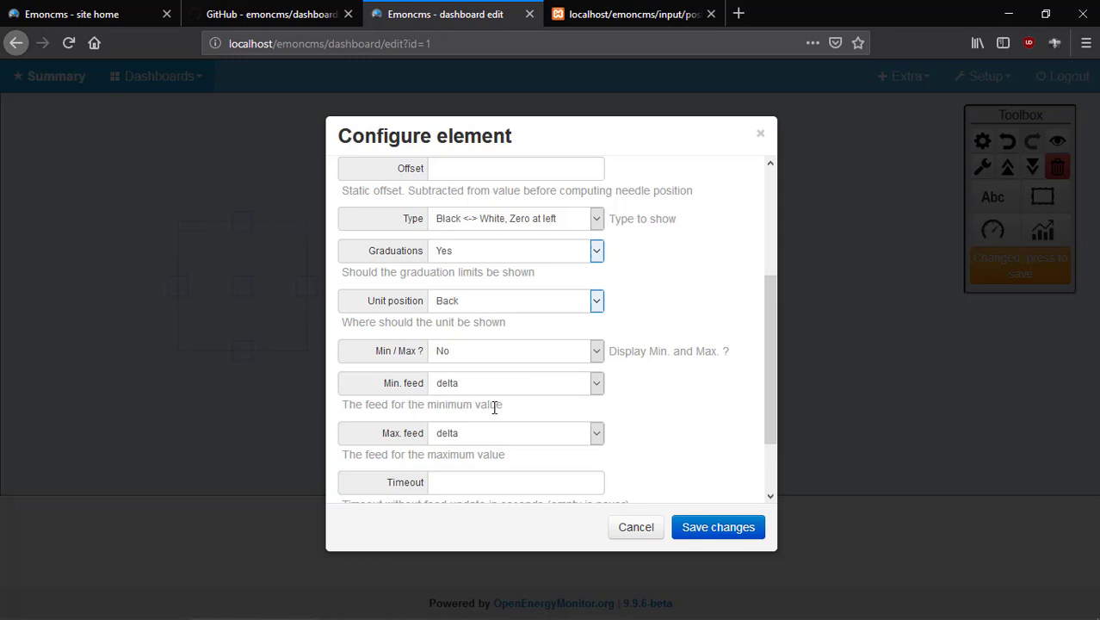
scroll(495, 407, "down", 2)
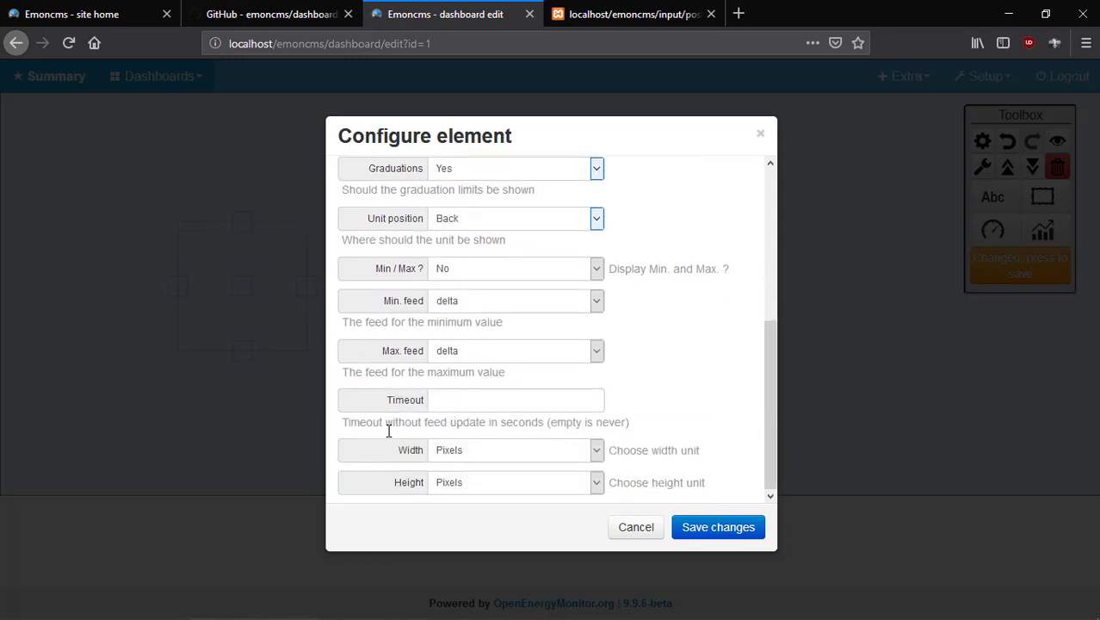
Apply the dial settings, shift the gauge further left, and save the Summary dashboard.
left_click(711, 527)
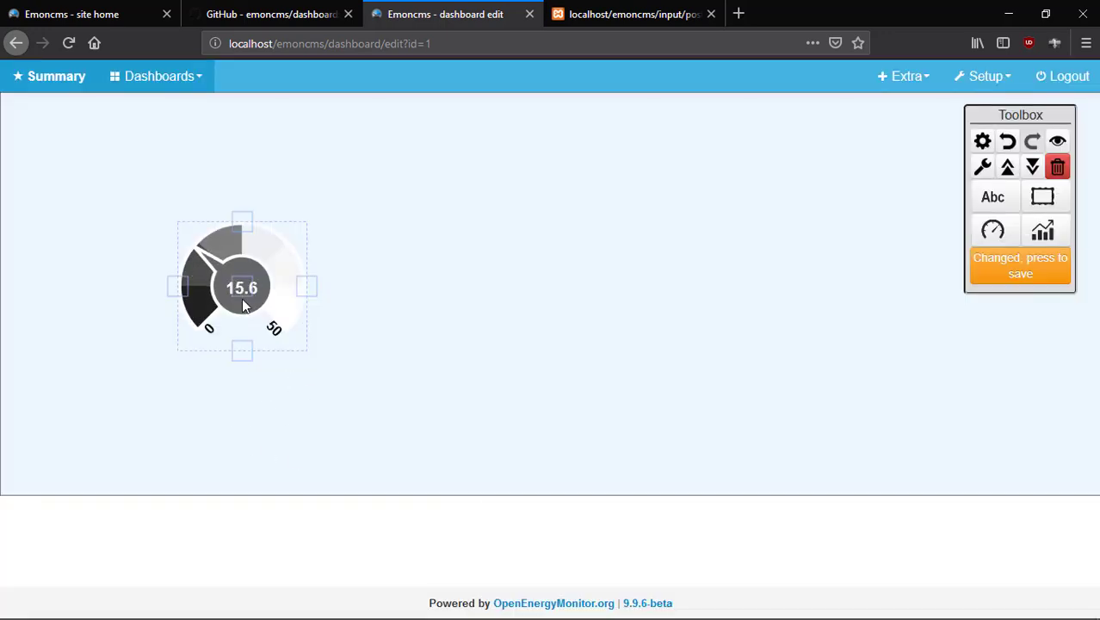
left_click_drag(244, 293, 167, 295)
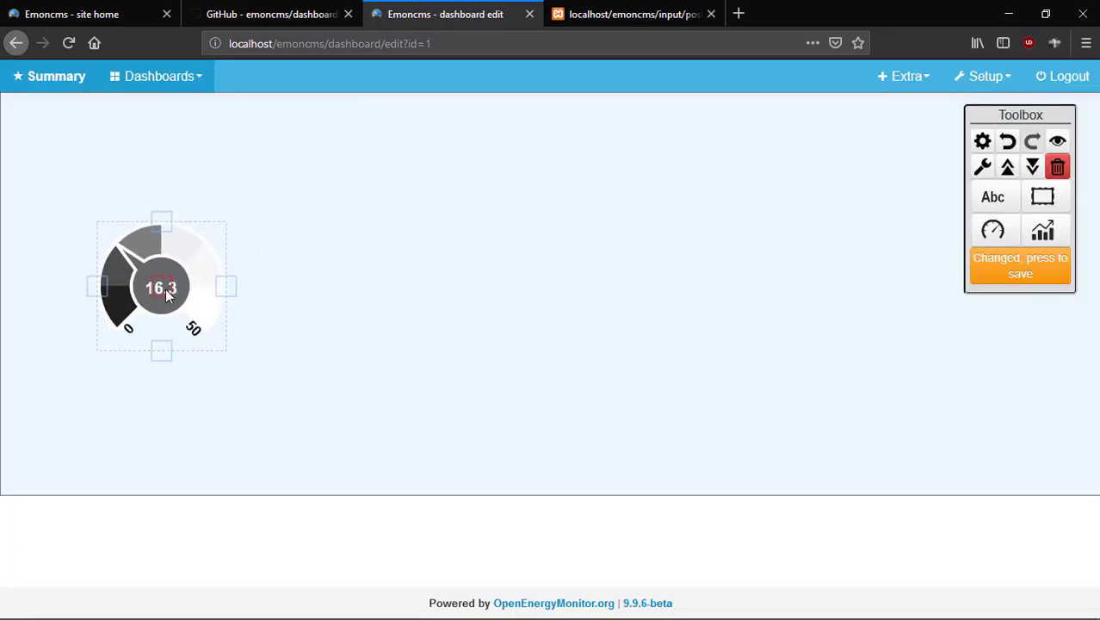
left_click(1019, 277)
left_click(987, 263)
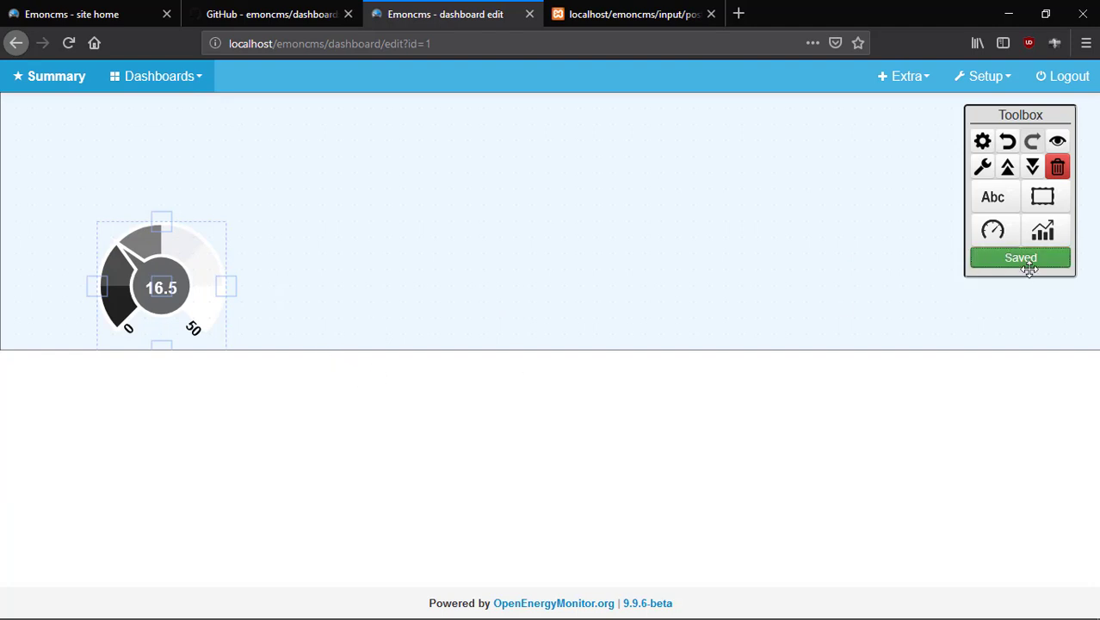
left_click(384, 294)
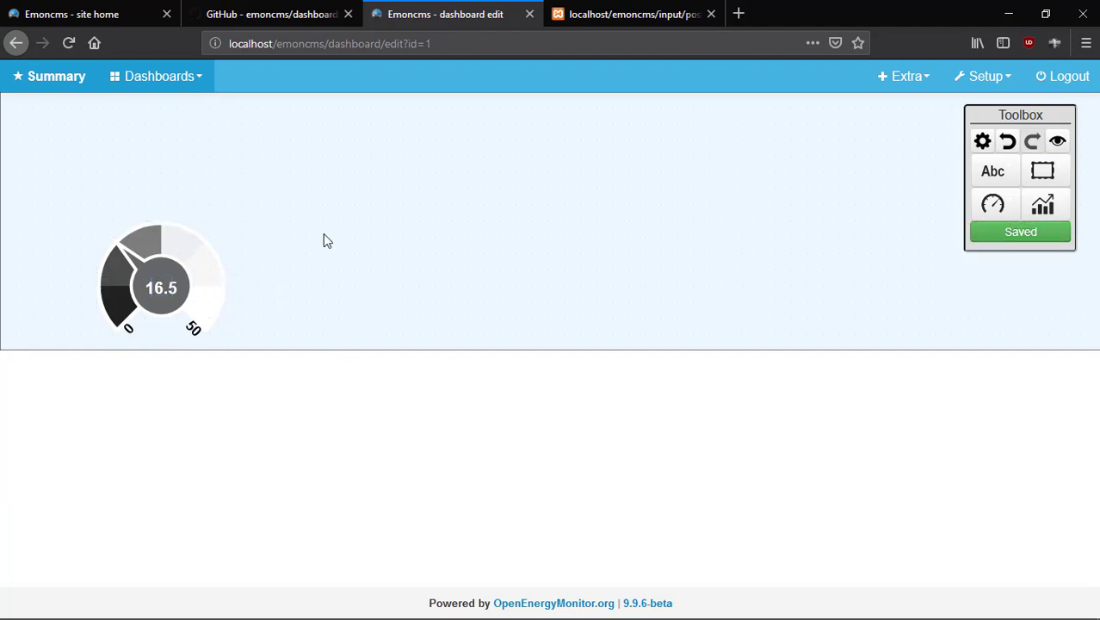
left_click(1042, 204)
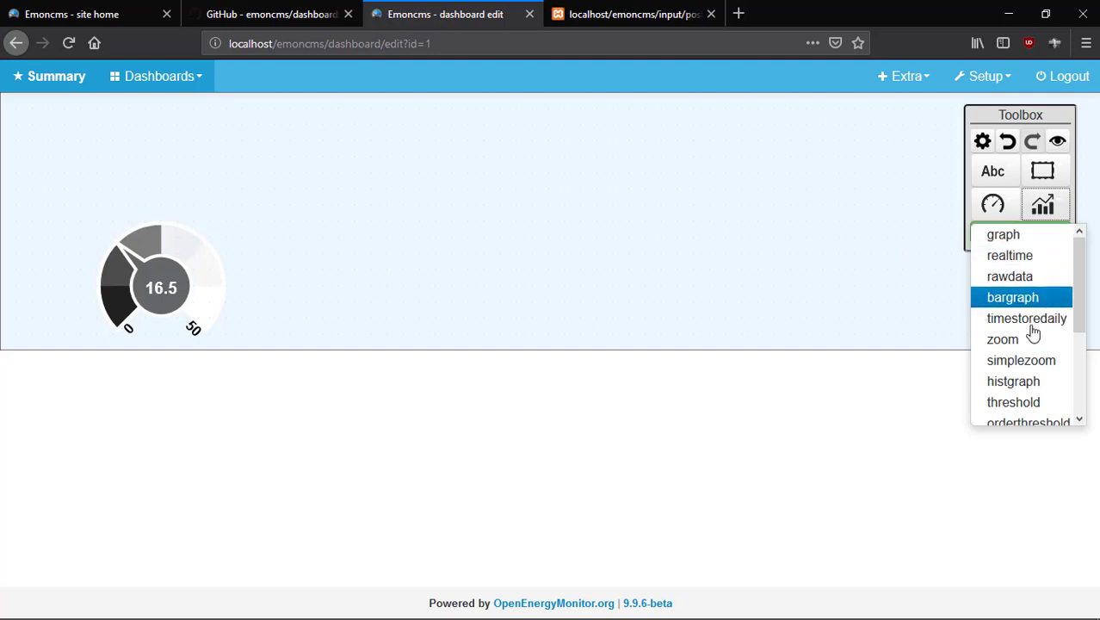
Add a trial graph widget, find no saved graphs for it, and move it beside the gauge.
left_click(1046, 245)
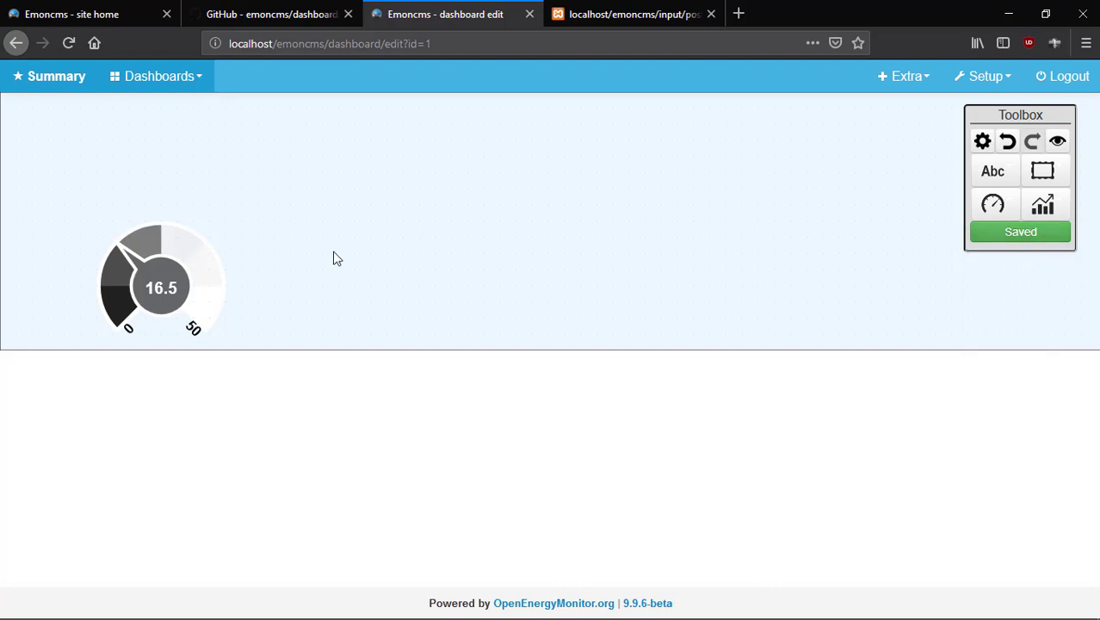
left_click(533, 260)
double_click(700, 346)
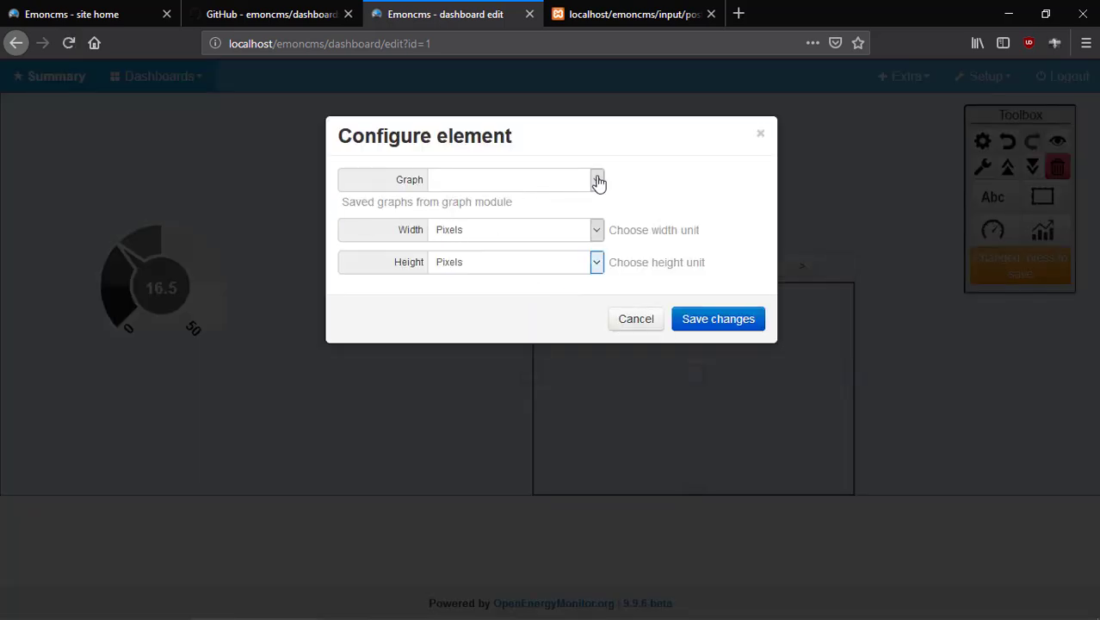
left_click(507, 176)
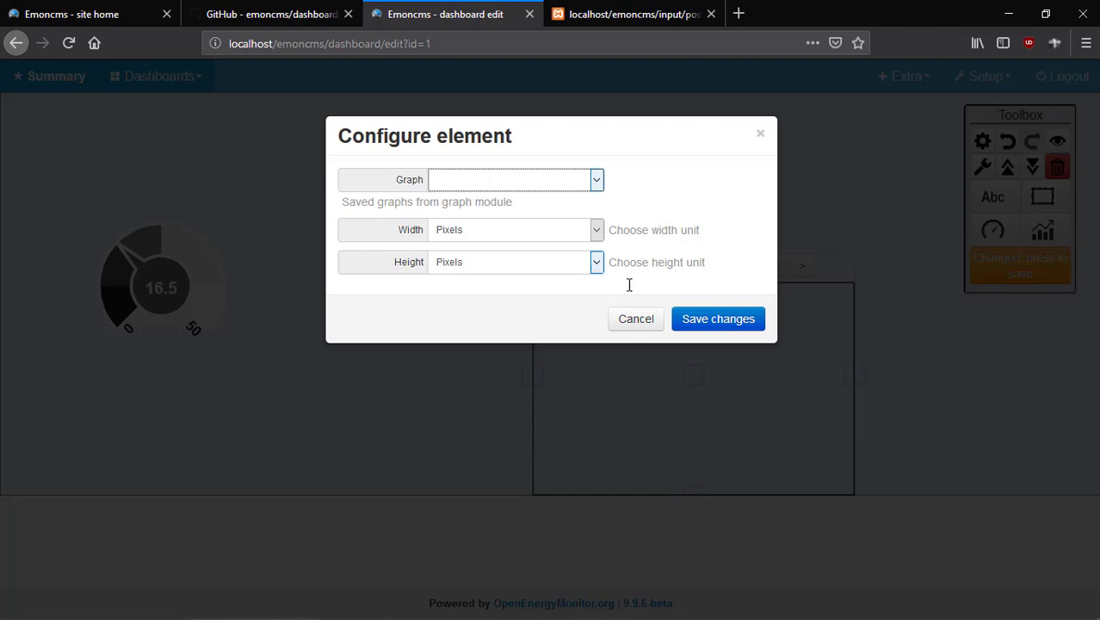
left_click(636, 320)
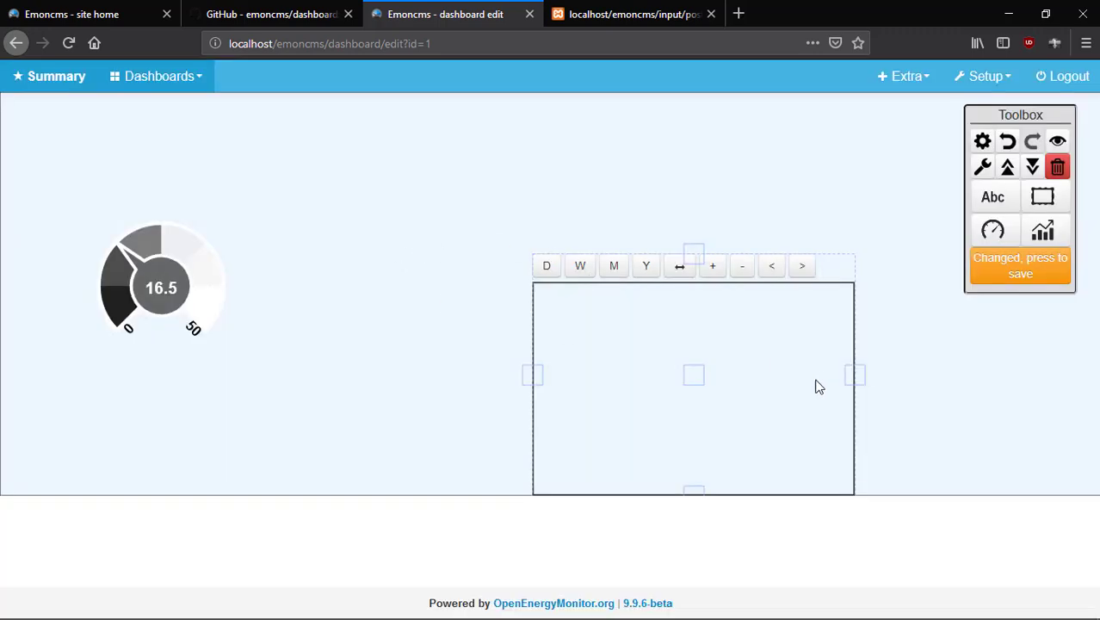
left_click_drag(702, 381, 476, 318)
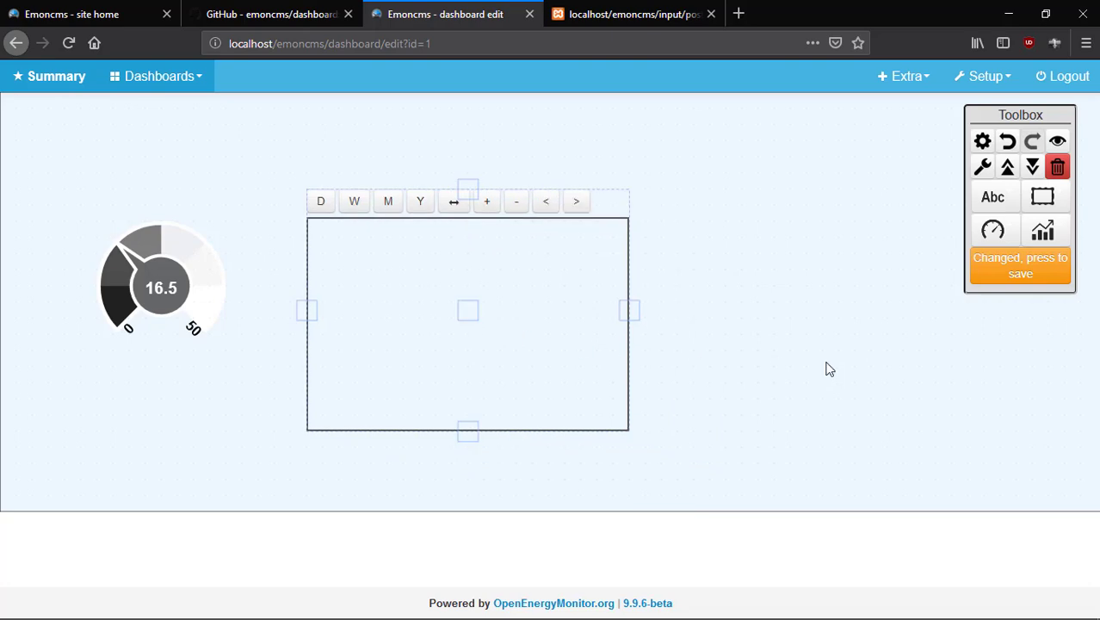
left_click(827, 368)
Save, recheck the empty saved-graphs list, then delete the graph widget and save again.
left_click(998, 243)
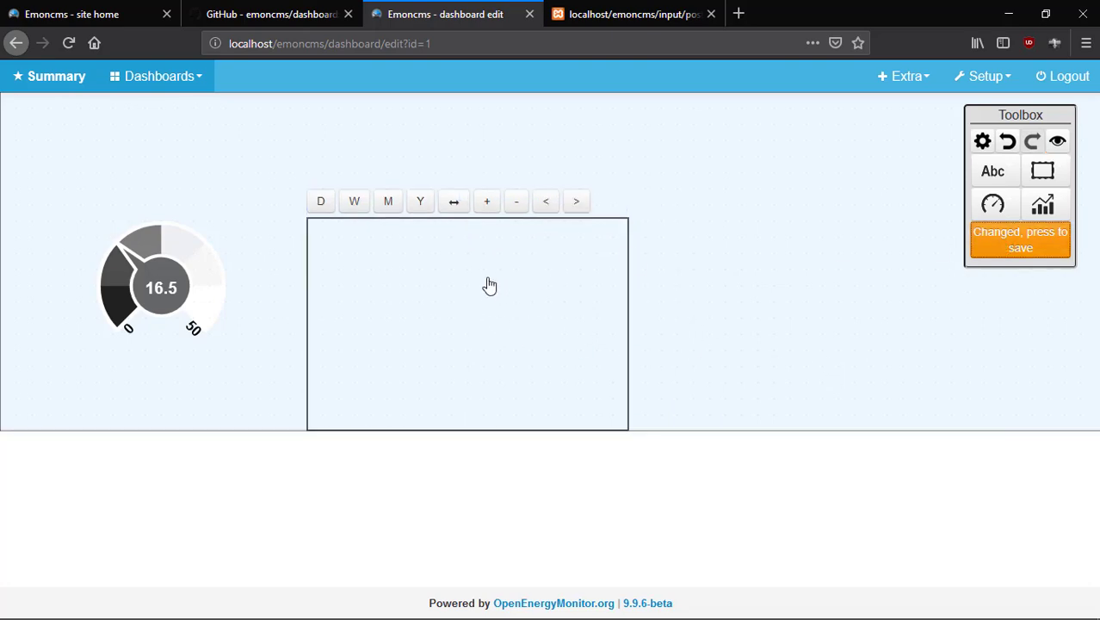
double_click(457, 315)
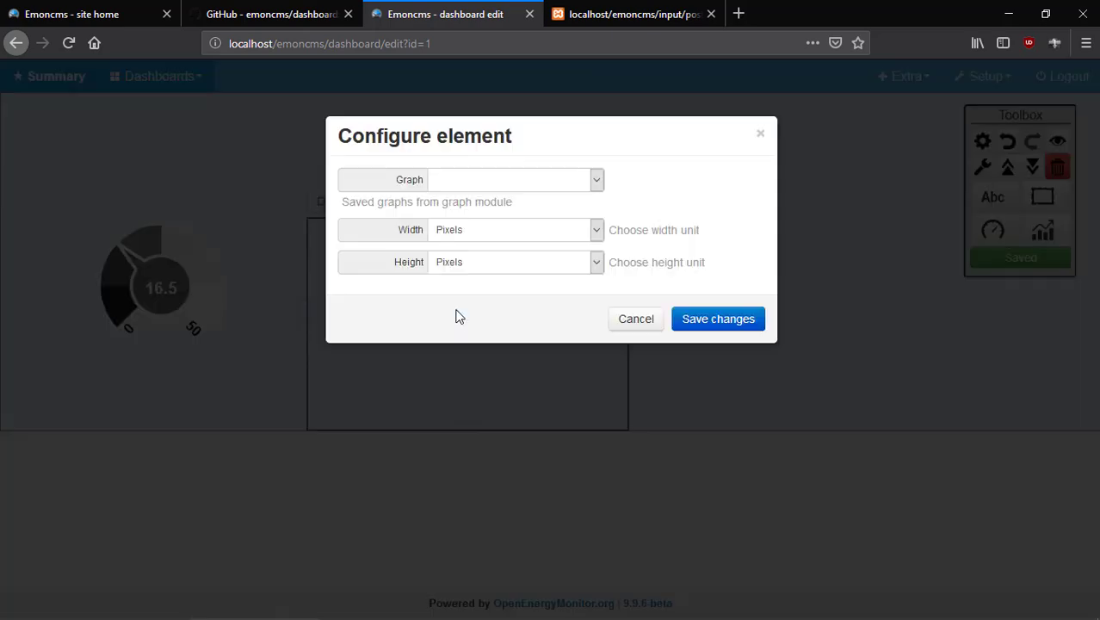
left_click(594, 181)
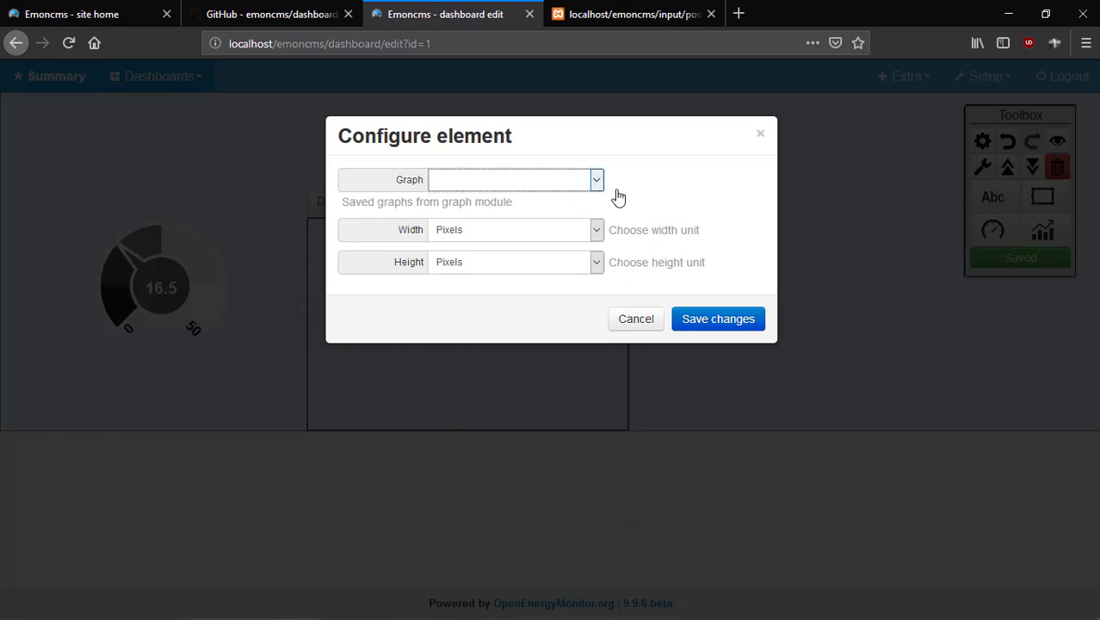
left_click(635, 321)
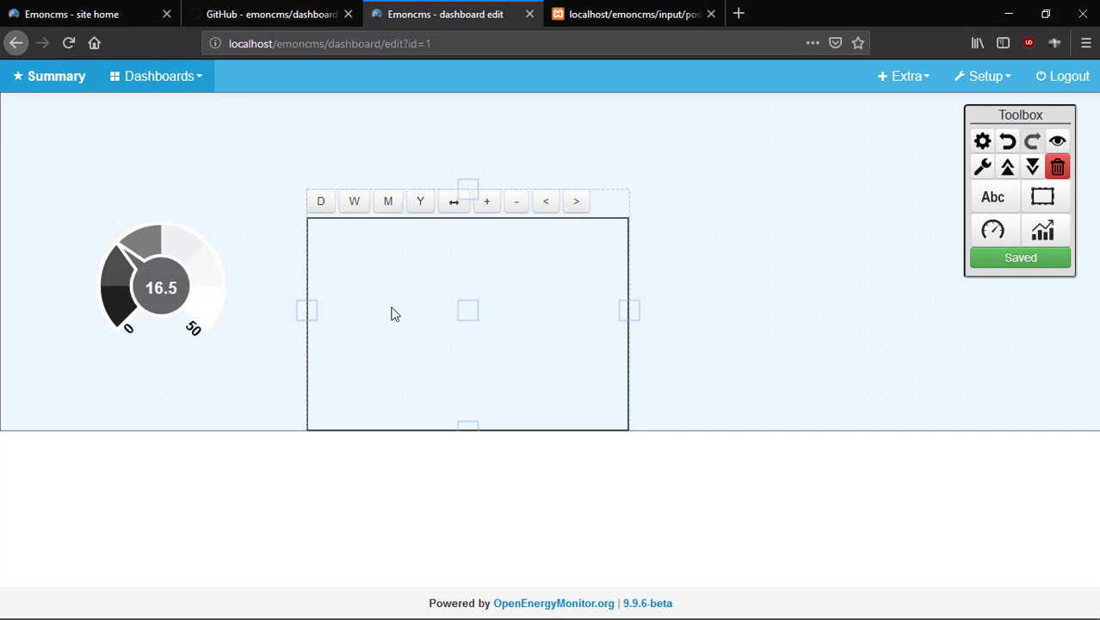
left_click(1057, 166)
left_click(1018, 250)
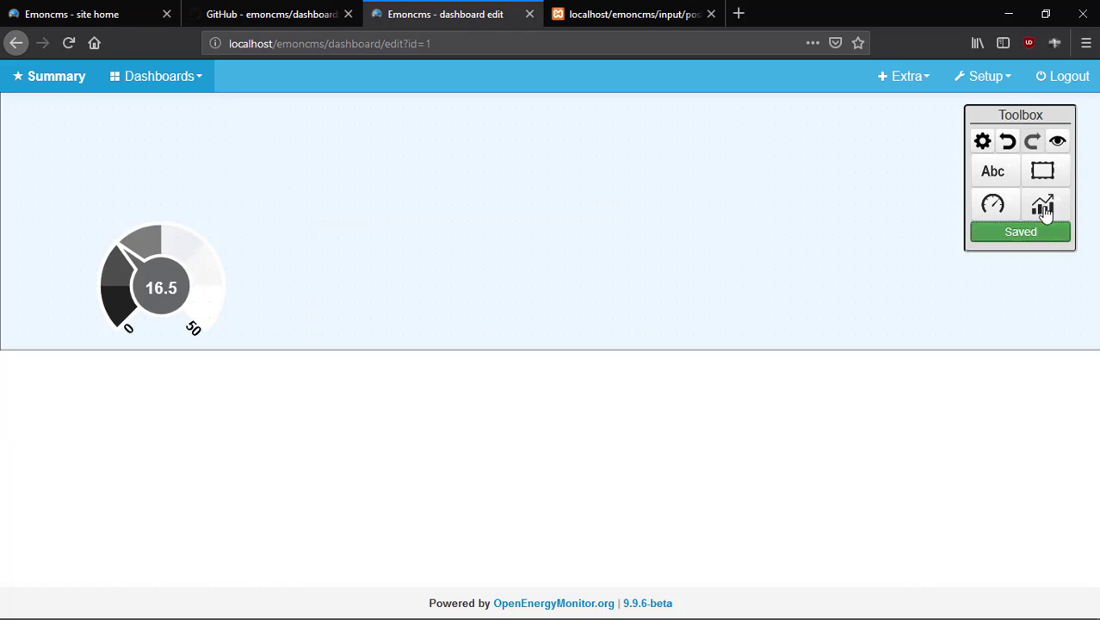
Place a realtime graph widget on the canvas with Upstr Temp as its feed.
left_click(1042, 204)
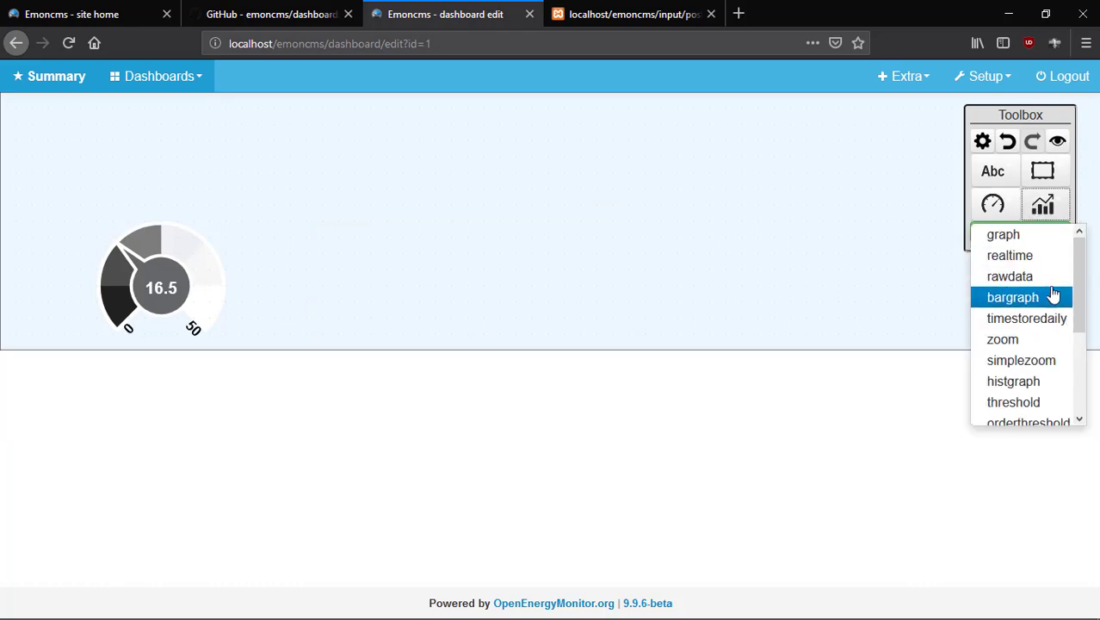
left_click(1009, 255)
left_click(373, 255)
double_click(459, 308)
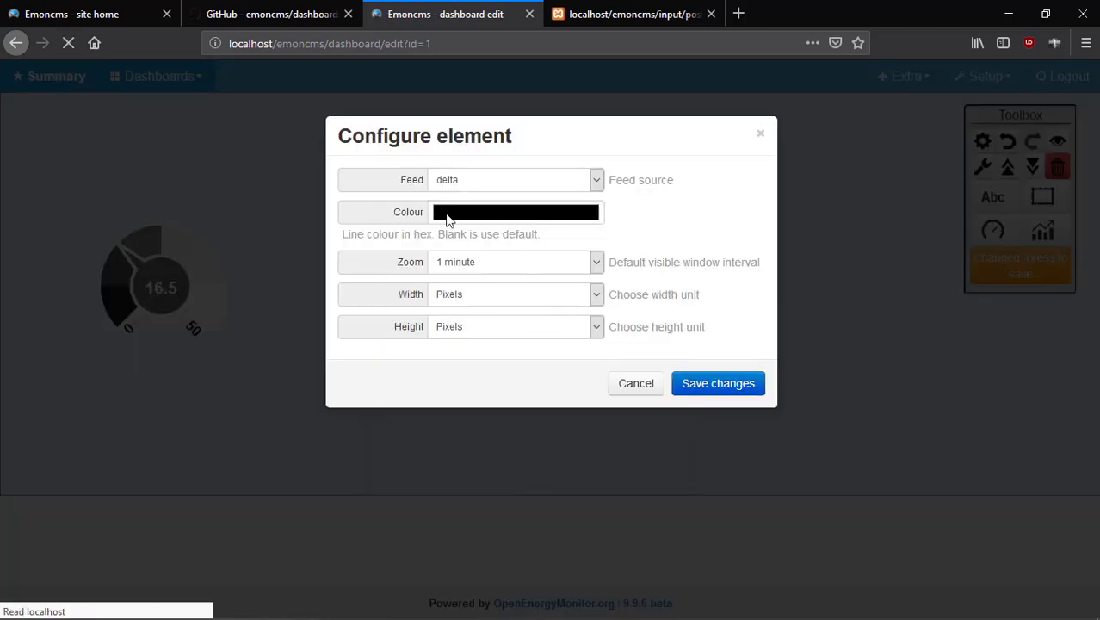
left_click(596, 179)
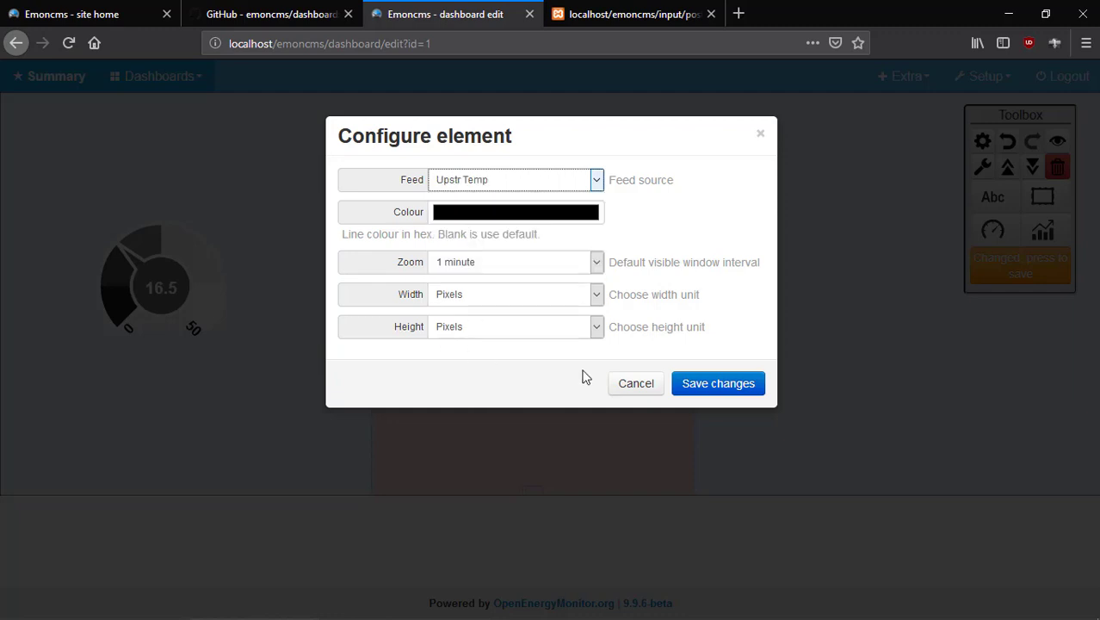
left_click(475, 291)
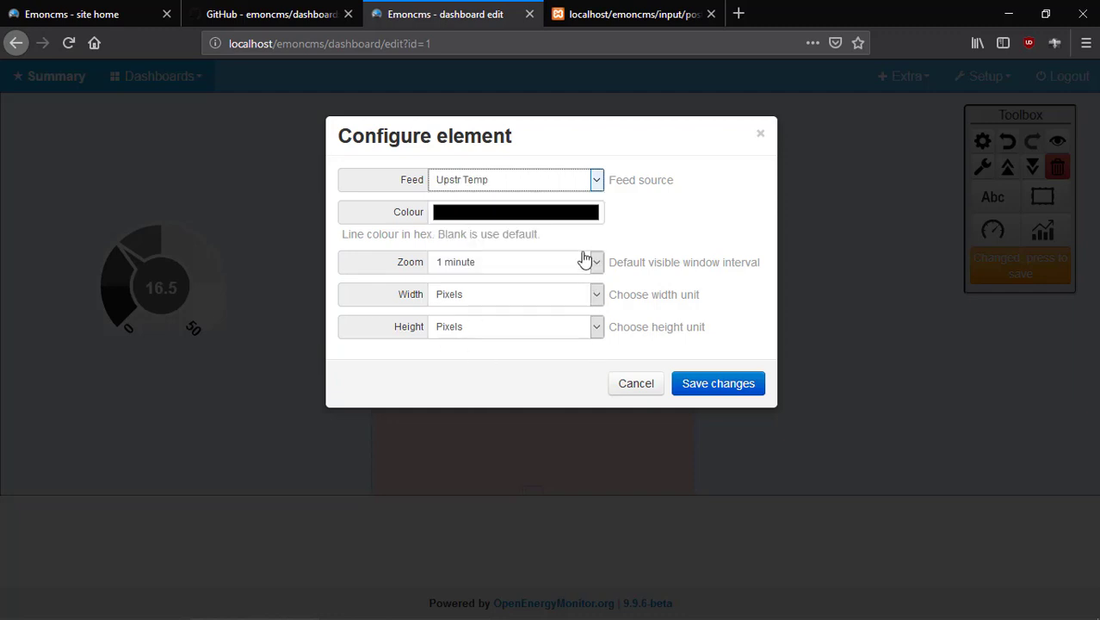
Give the graph an orange line and 1-minute zoom, save it, and drag it over the gauge.
left_click(481, 215)
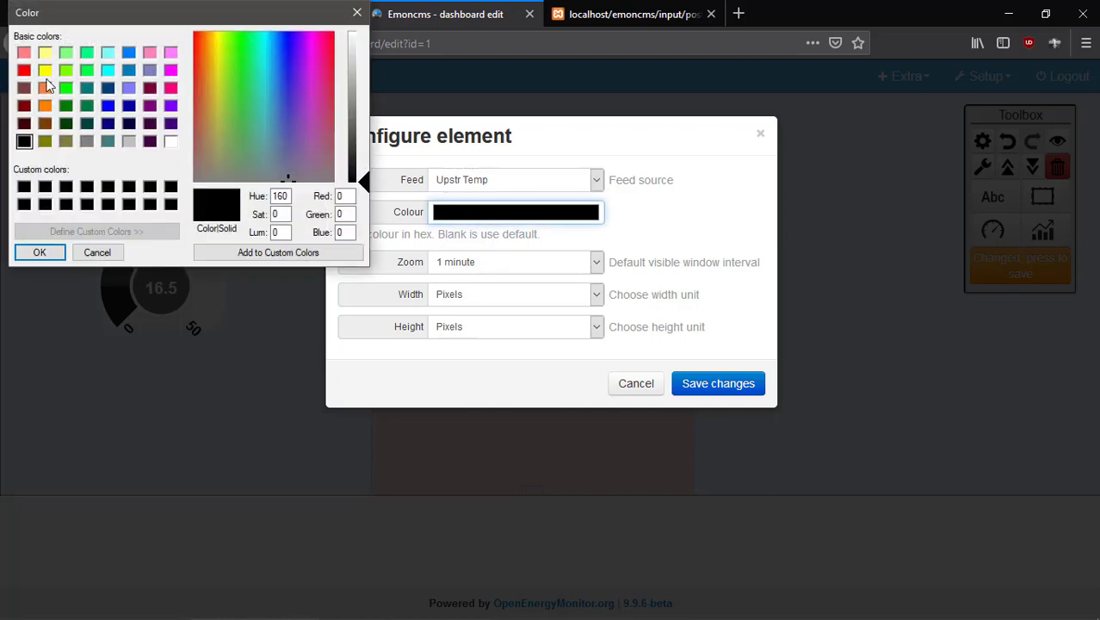
left_click(44, 87)
left_click(39, 252)
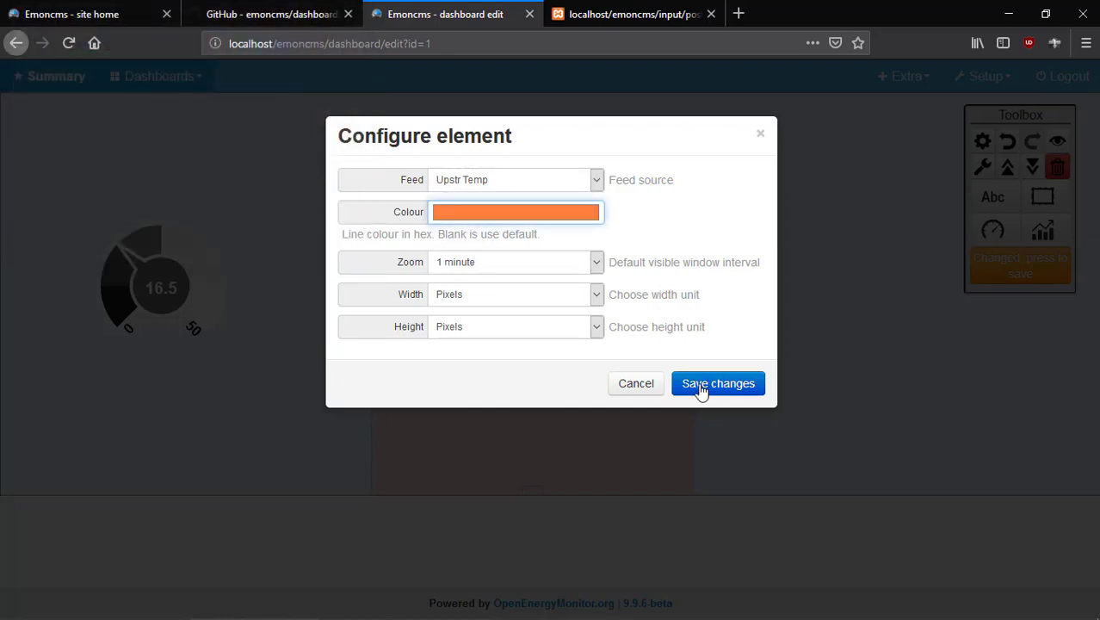
left_click(592, 270)
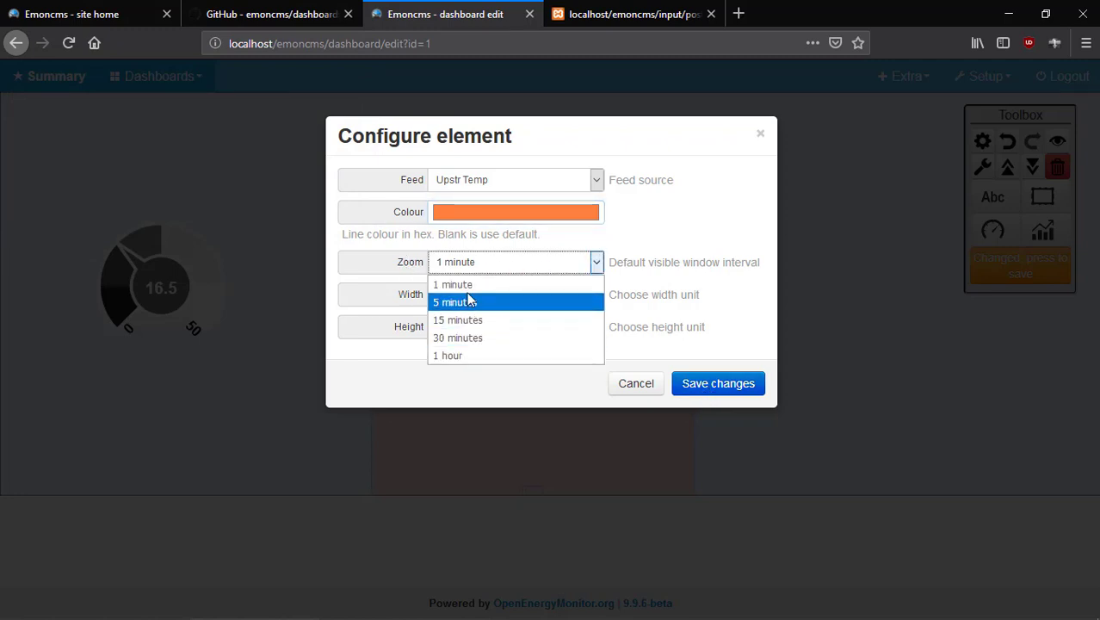
left_click(487, 285)
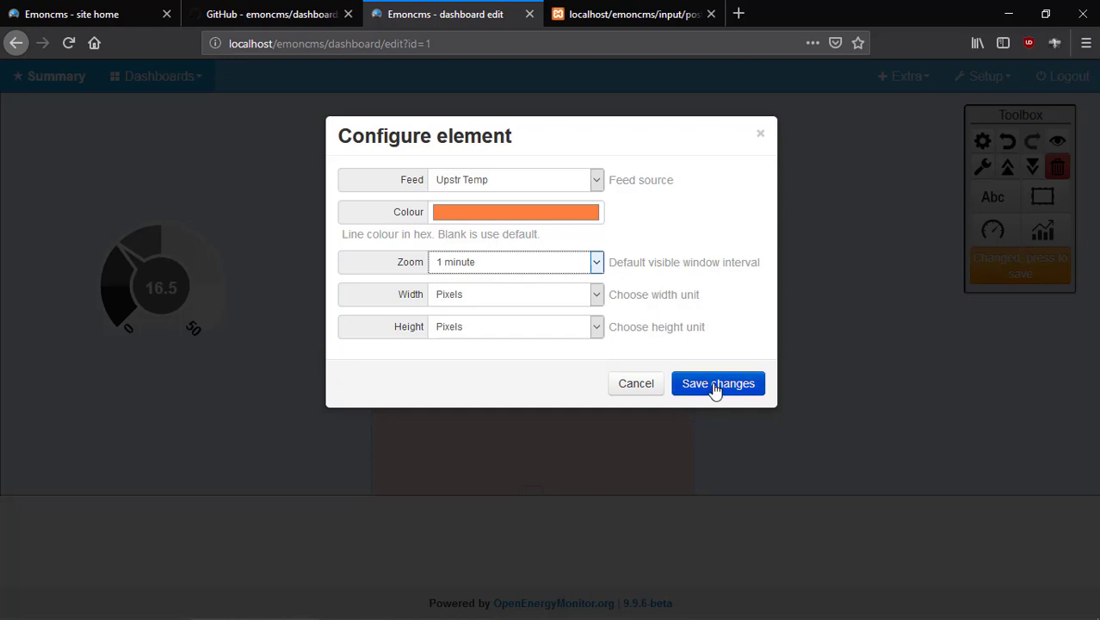
left_click(714, 385)
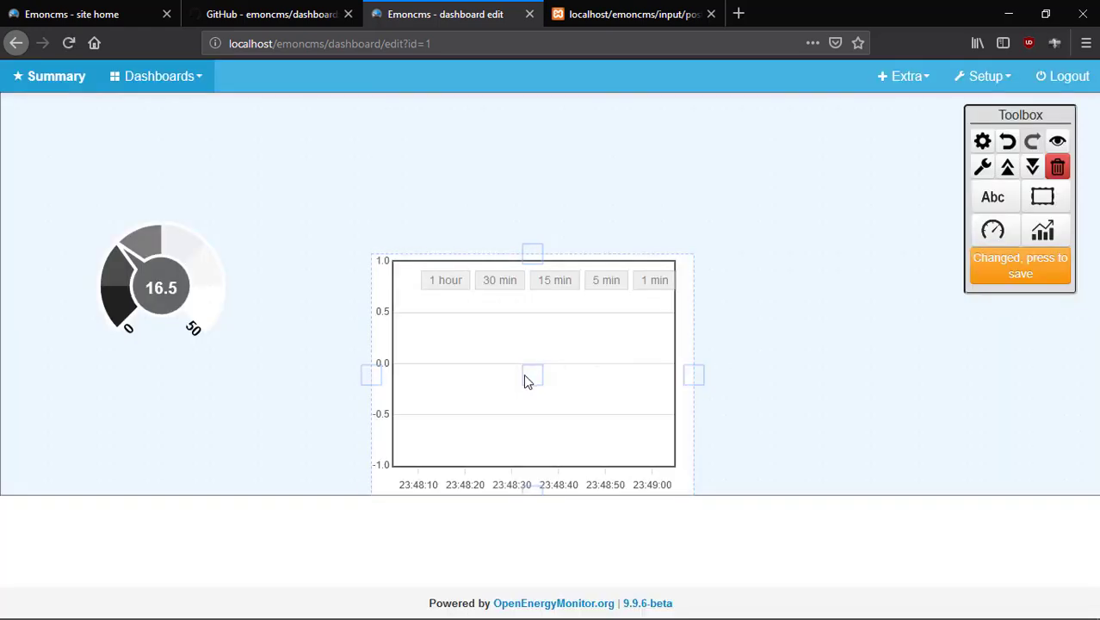
left_click_drag(527, 381, 318, 348)
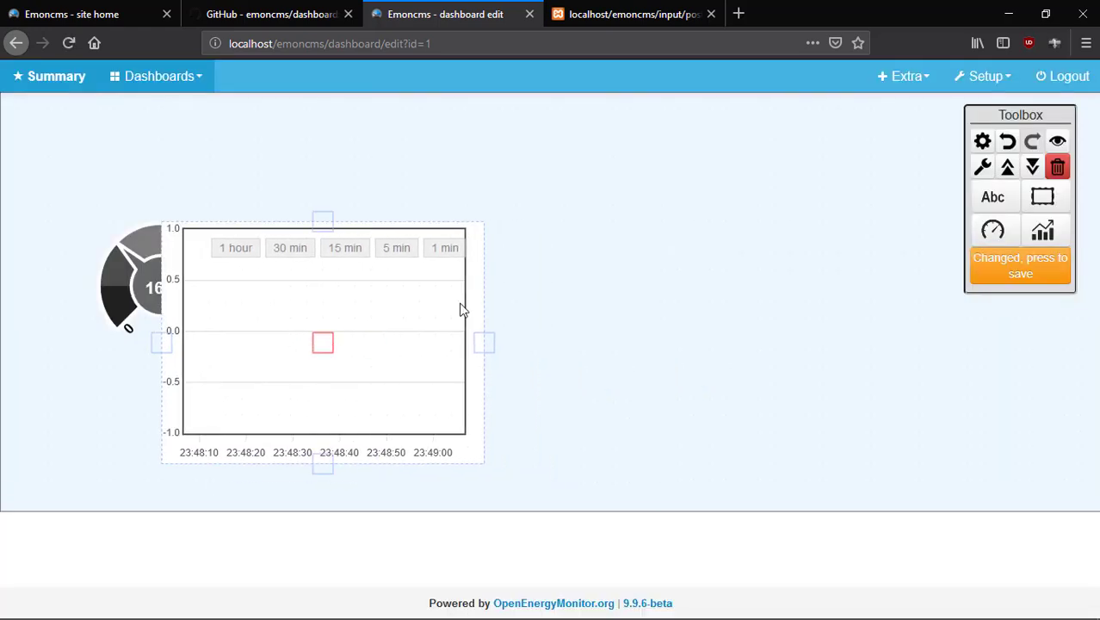
left_click(633, 14)
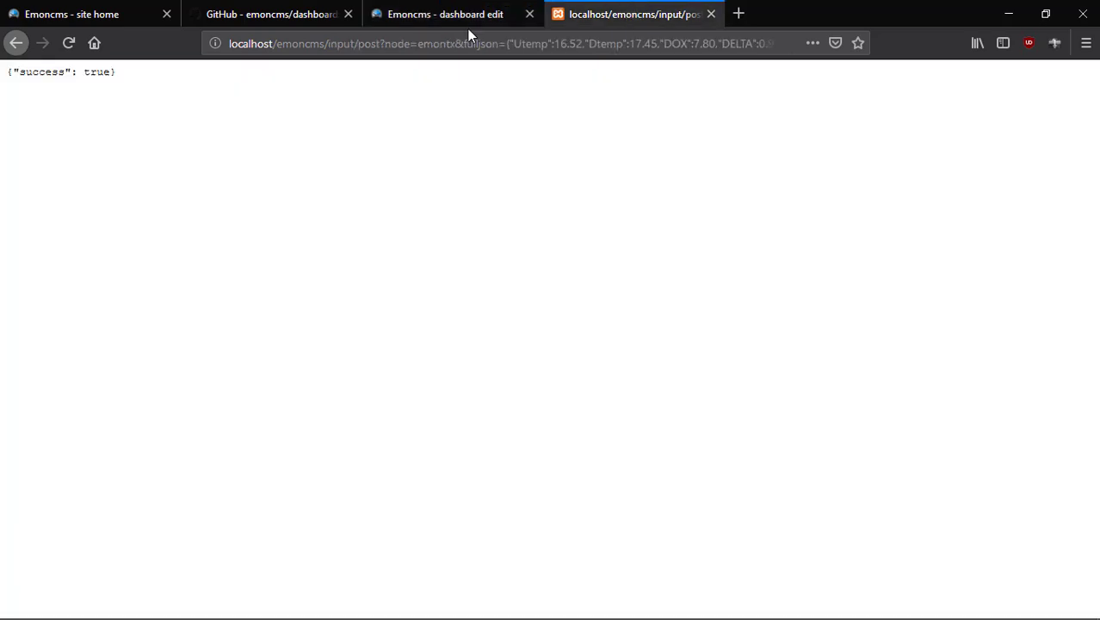
Save the dashboard layout and repost the temperature readings so the orange Upstr Temp bar plots.
left_click(69, 42)
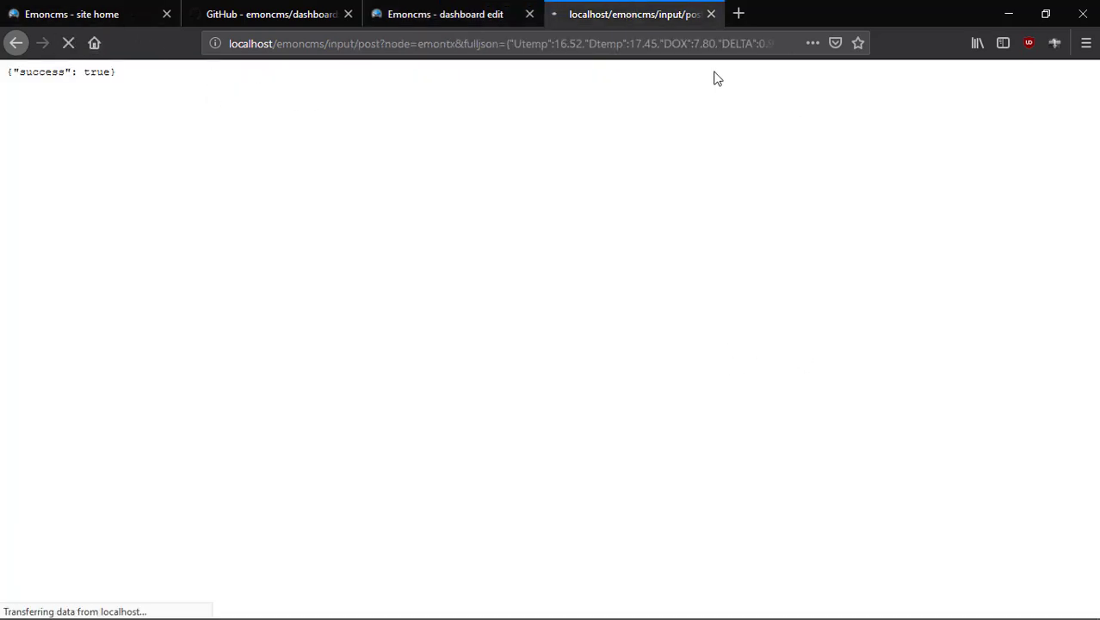
left_click(450, 15)
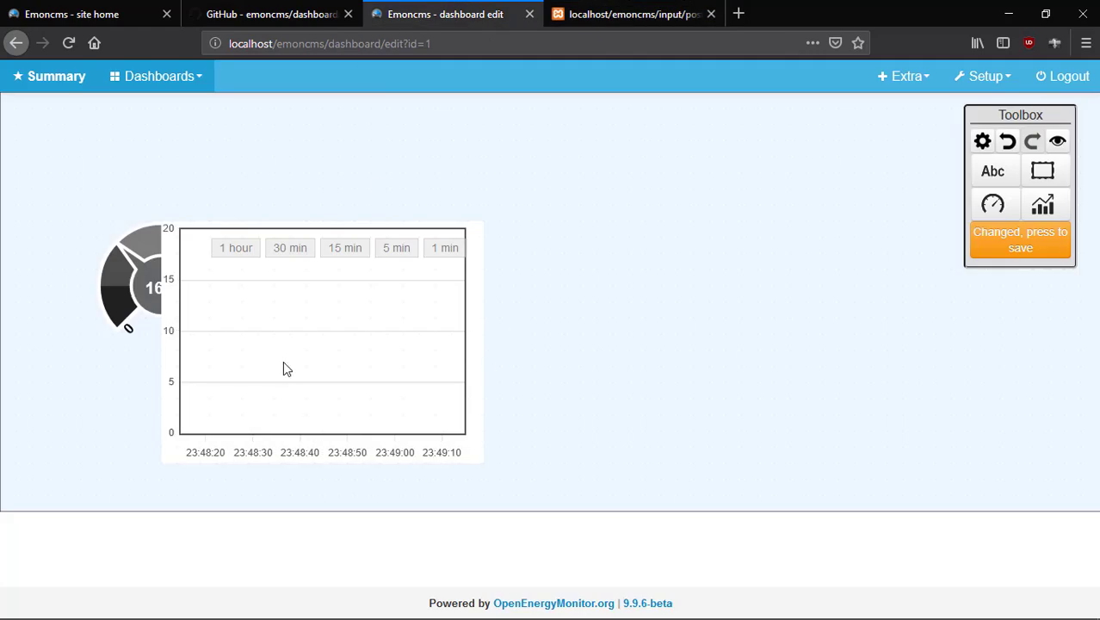
left_click(315, 346)
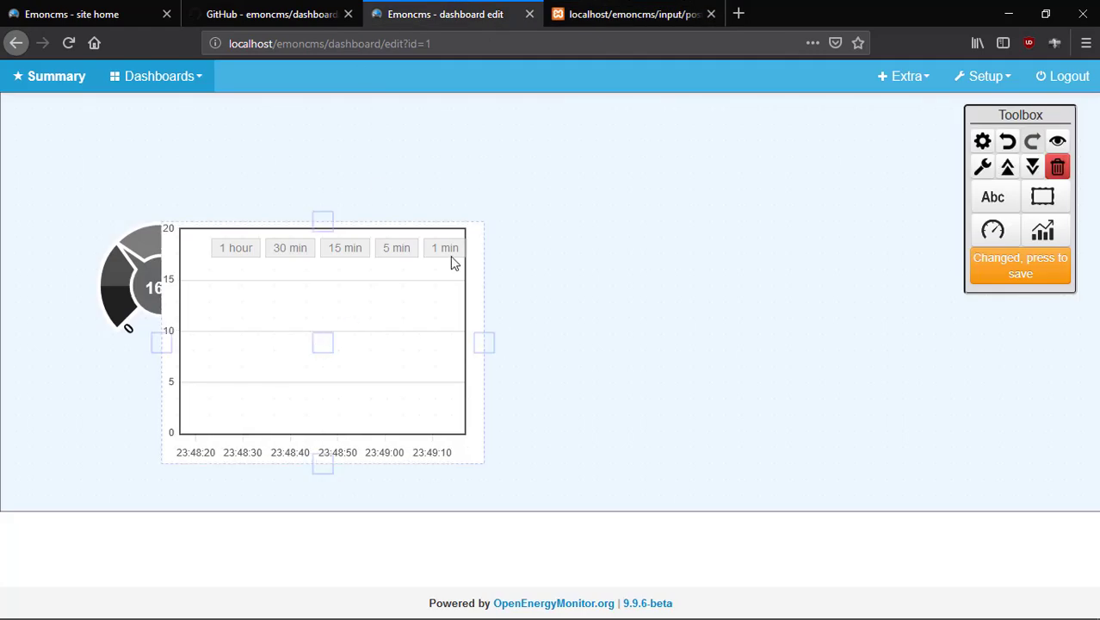
left_click(1020, 267)
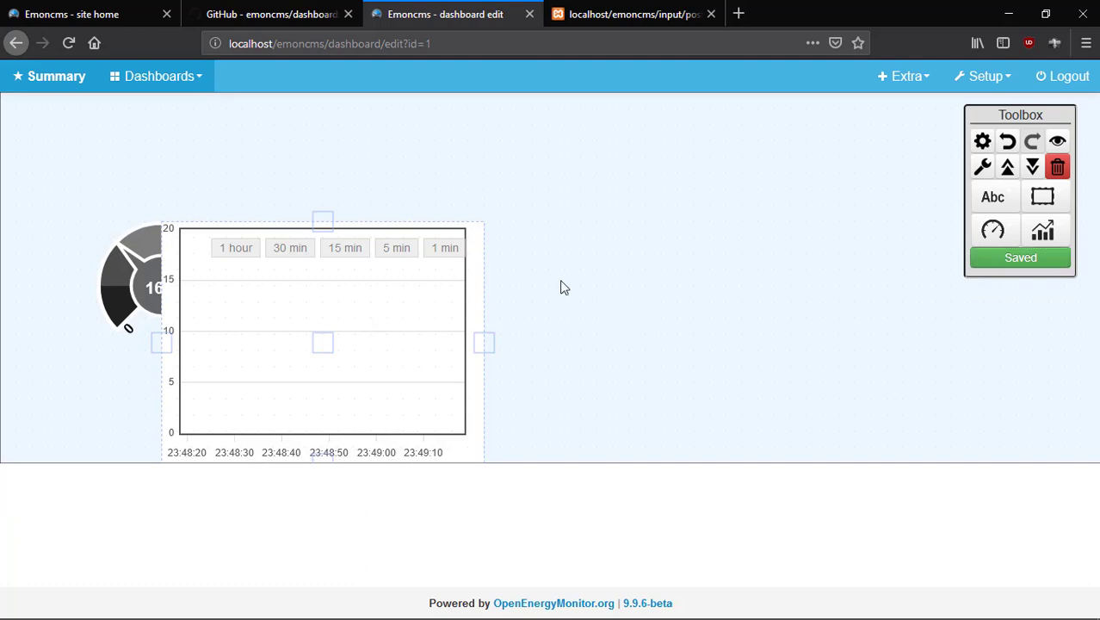
left_click(635, 14)
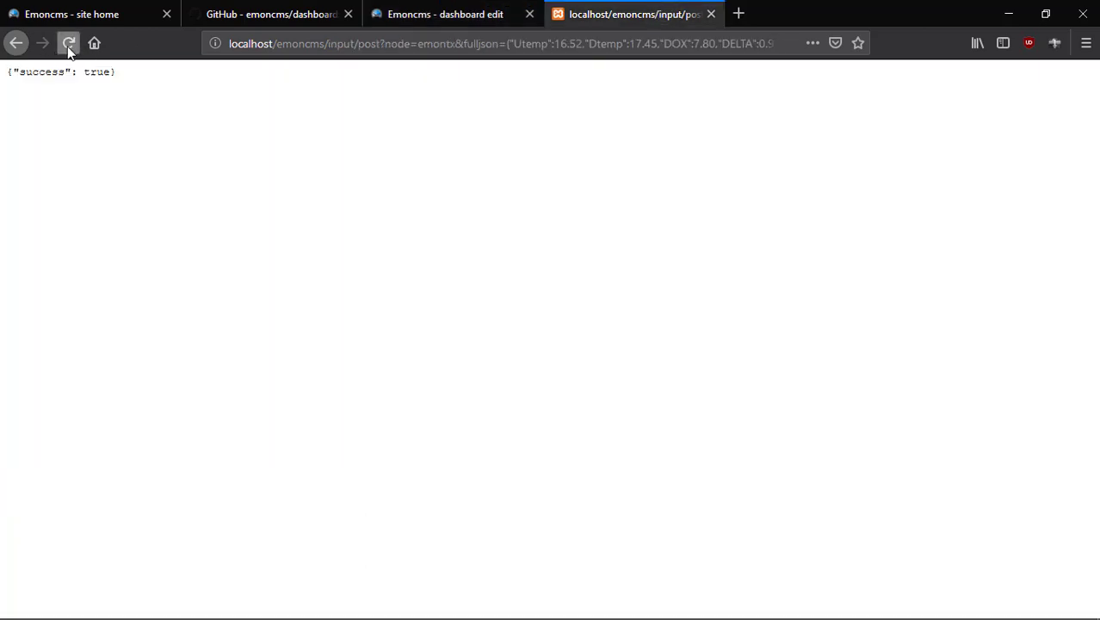
left_click(68, 45)
left_click(470, 10)
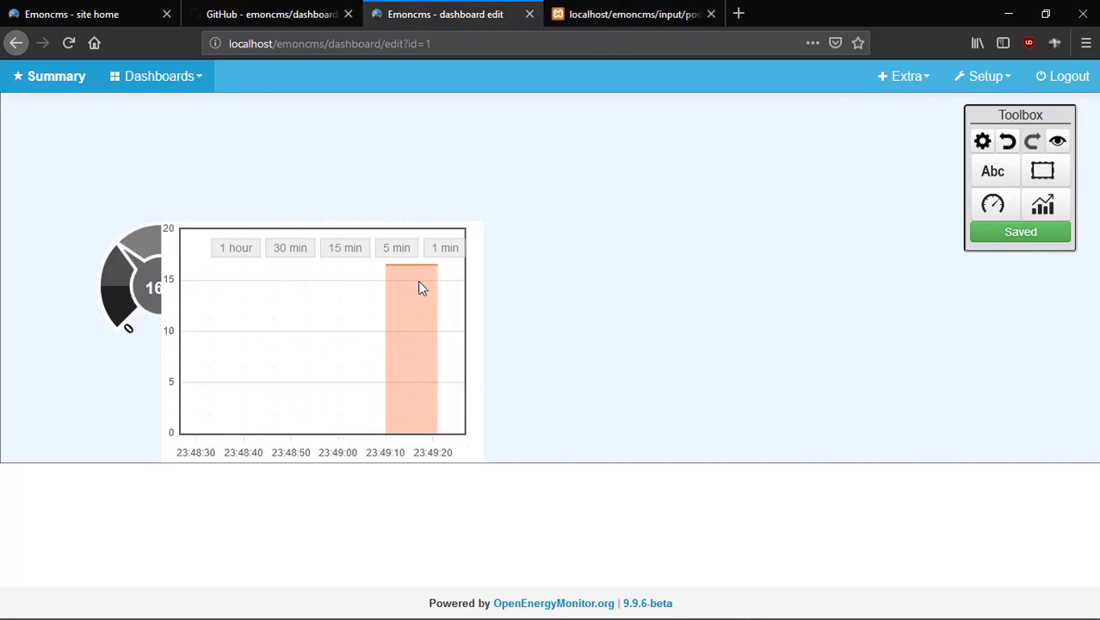
left_click(241, 318)
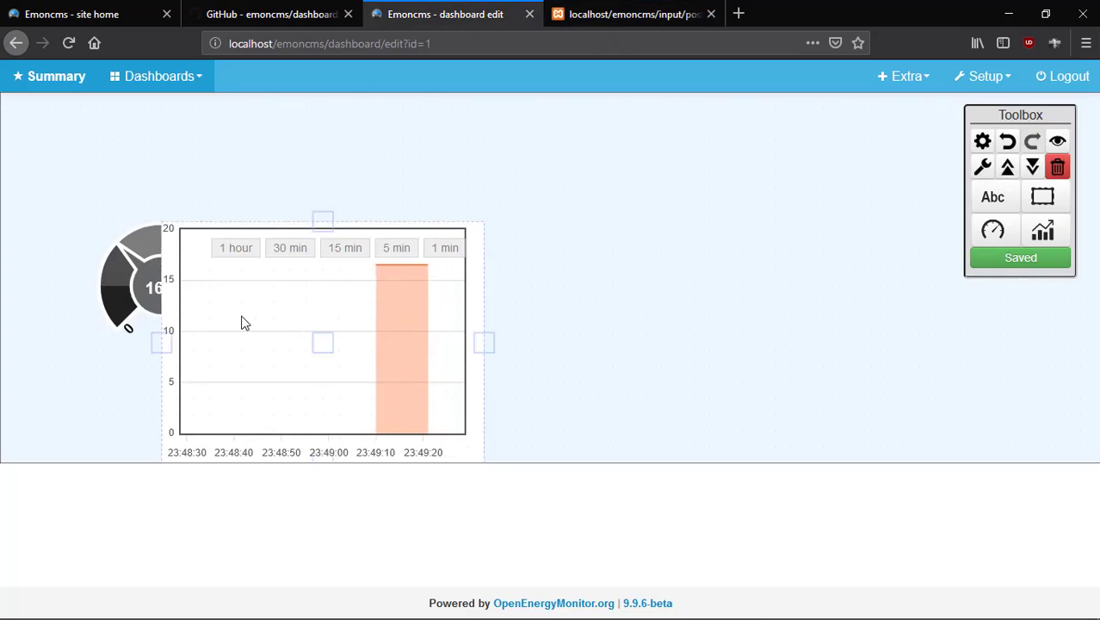
Delete the realtime graph and the dial gauge, then save the empty dashboard.
left_click_drag(315, 351, 484, 307)
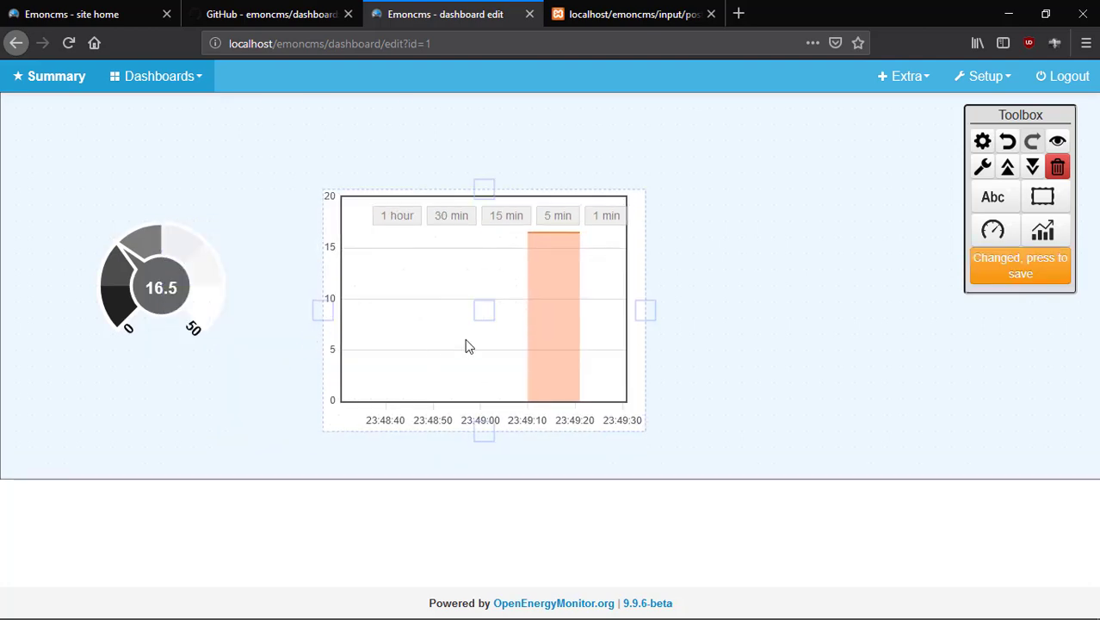
left_click(488, 315)
left_click(487, 316)
left_click(1058, 165)
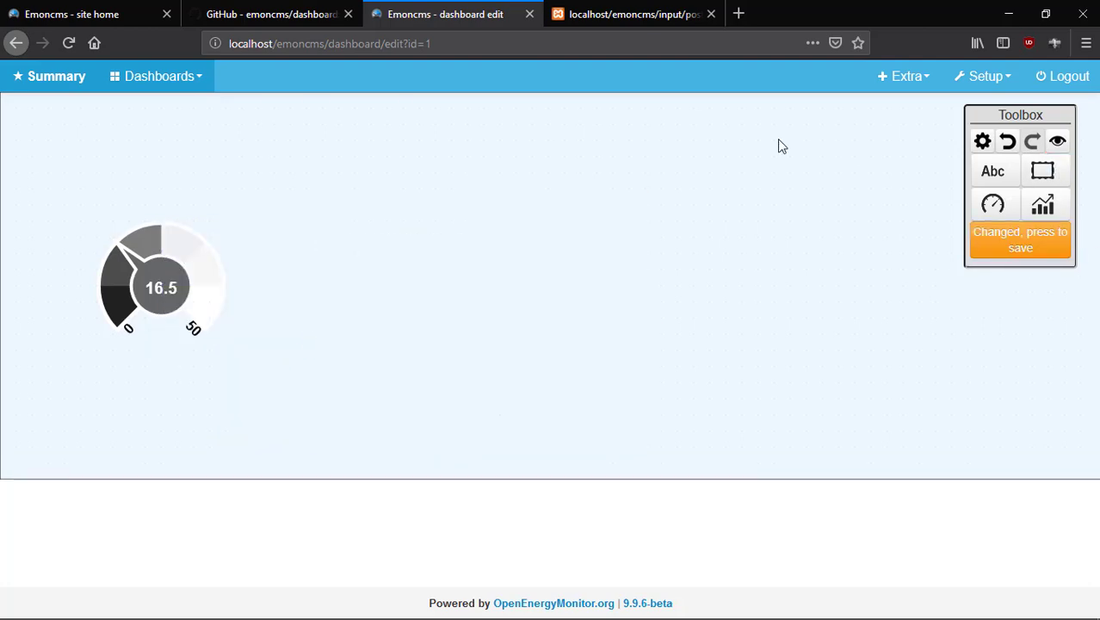
left_click(219, 276)
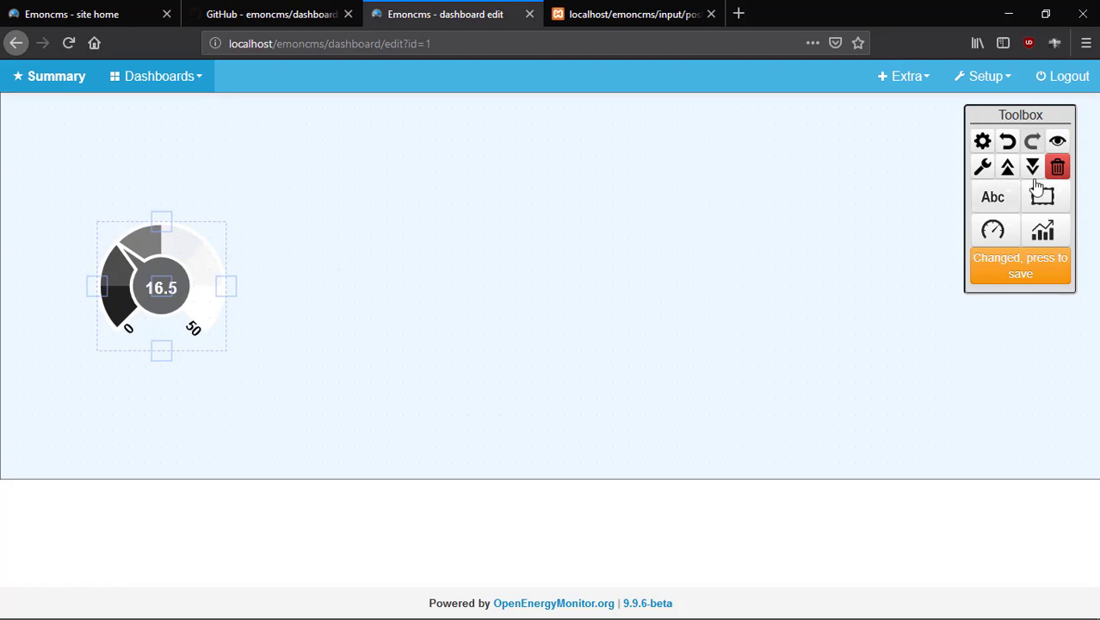
left_click(1057, 166)
left_click(1037, 238)
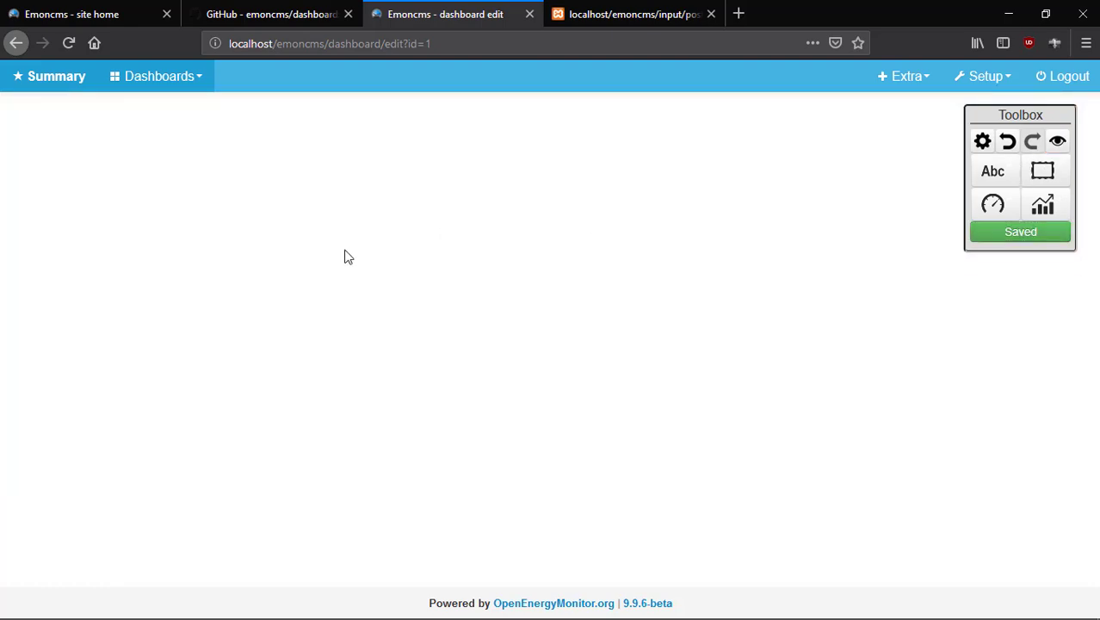
Browse the gauge and chart widget lists and select the realtime graph widget.
left_click(992, 204)
left_click(765, 261)
left_click(1052, 206)
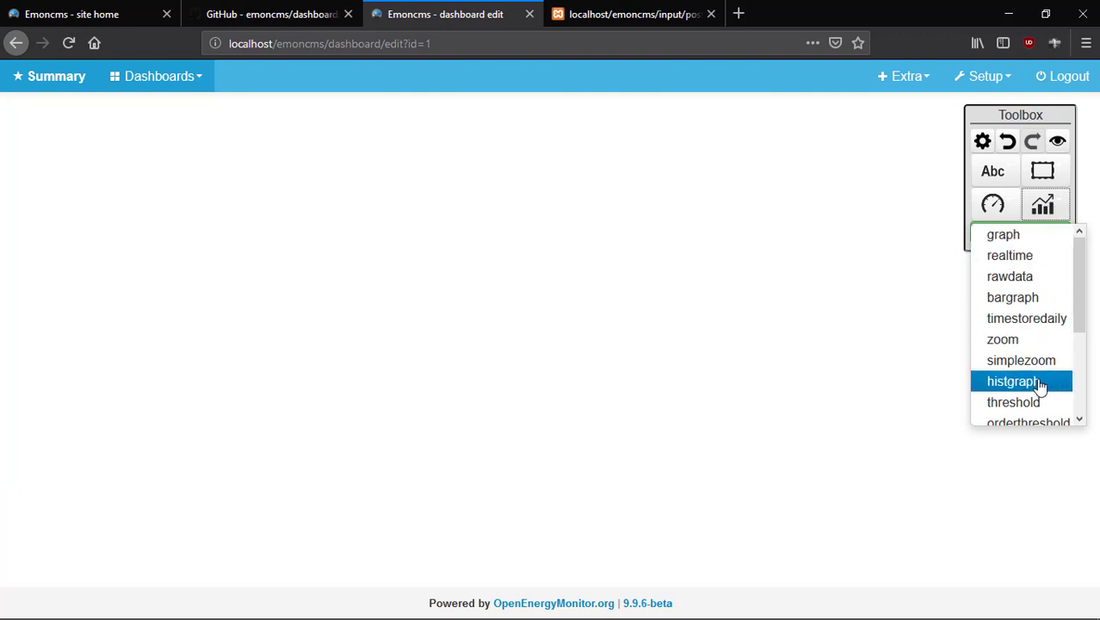
scroll(1018, 337, "down", 2)
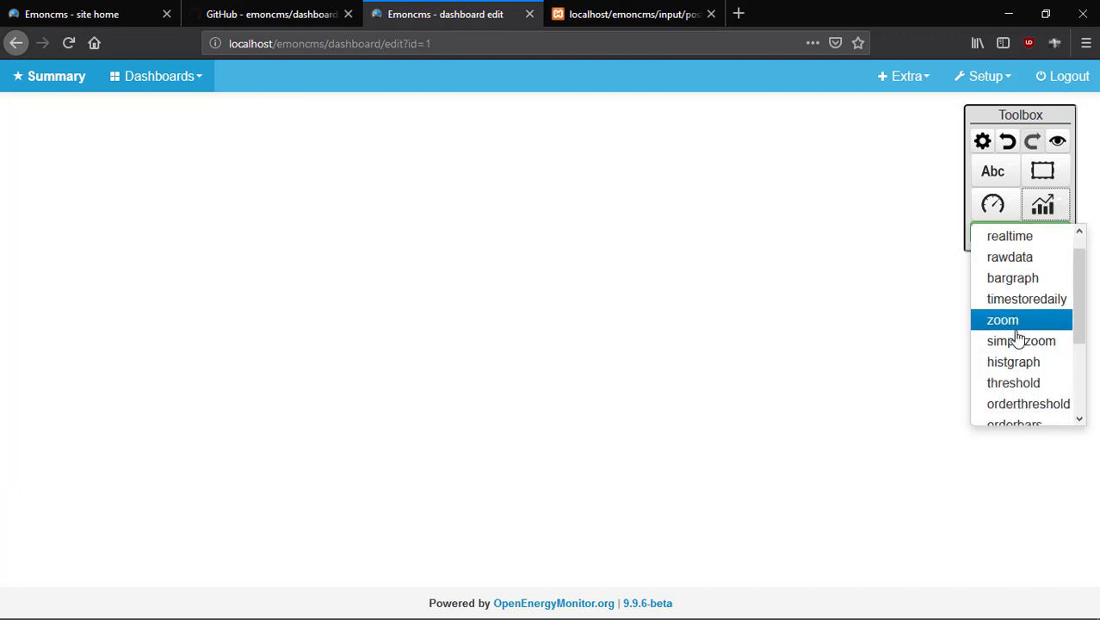
scroll(1018, 337, "up", 2)
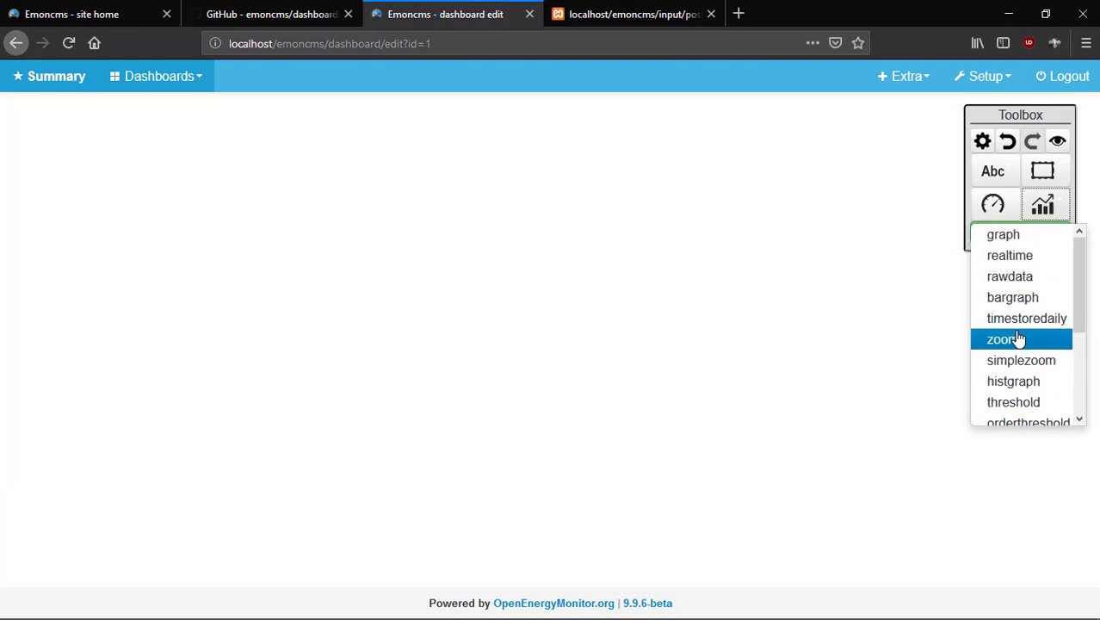
left_click(1038, 254)
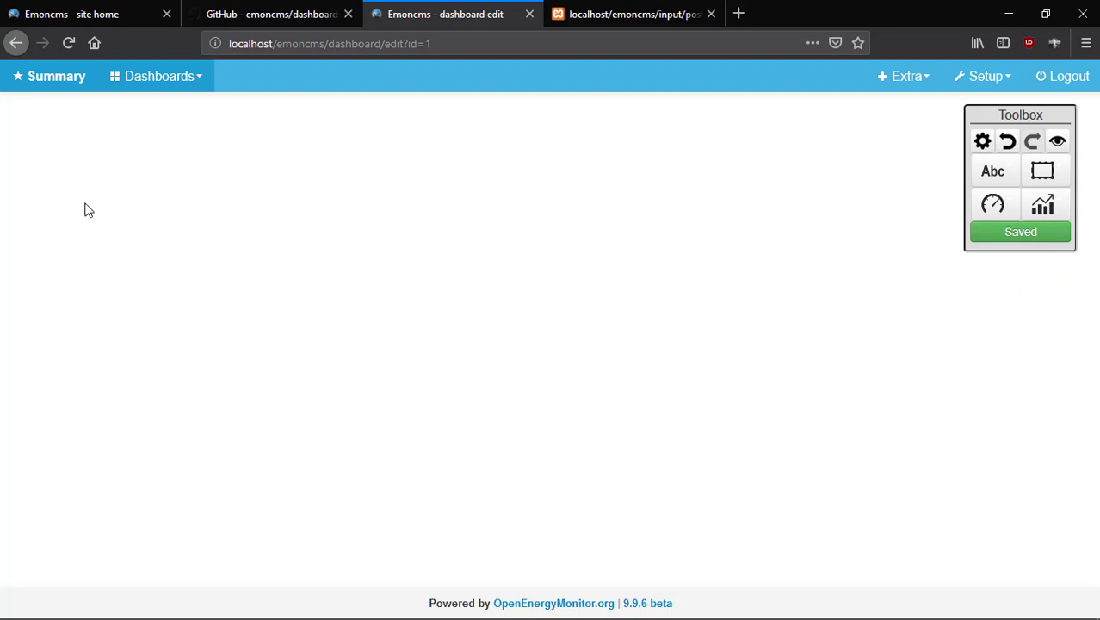
left_click(1045, 207)
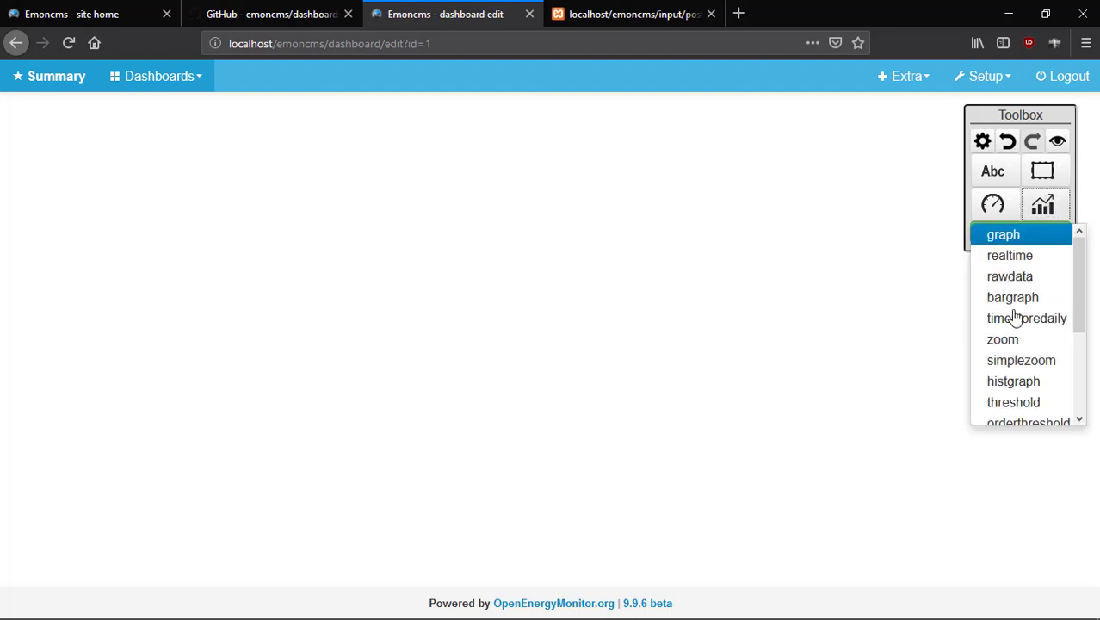
left_click(1039, 257)
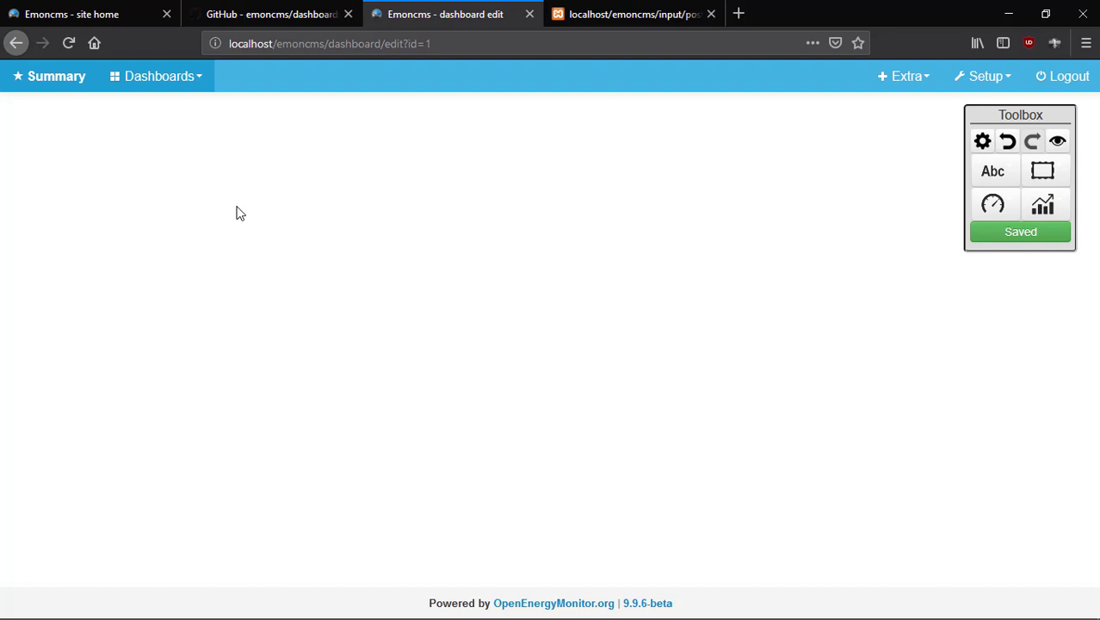
Open and cancel the dashboard configuration, then try the realtime graph and dial widget choices.
left_click(982, 142)
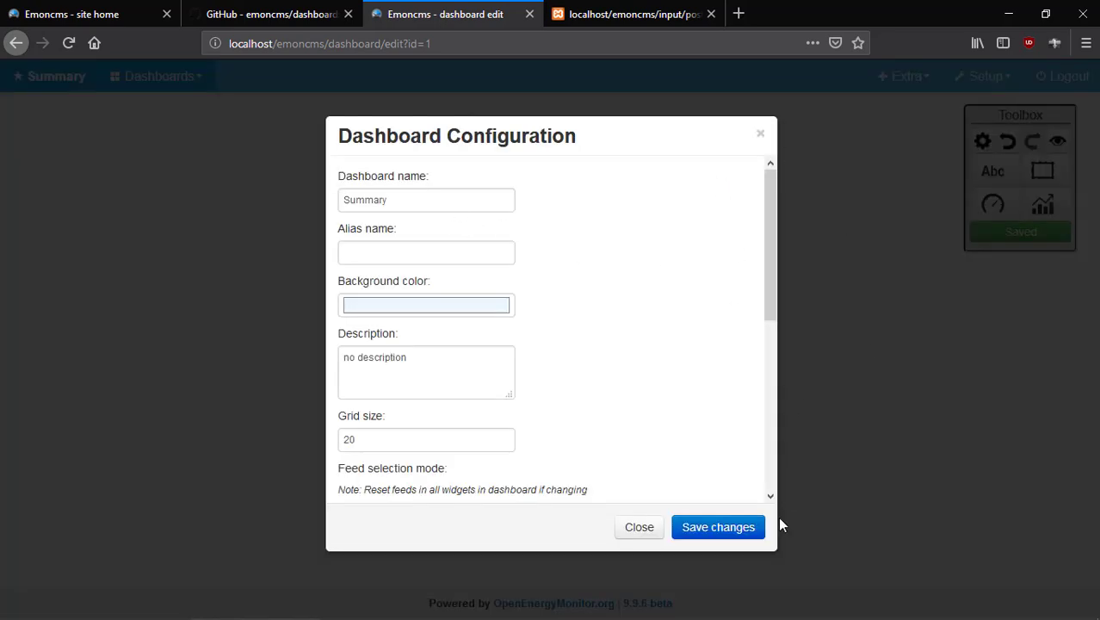
left_click(643, 525)
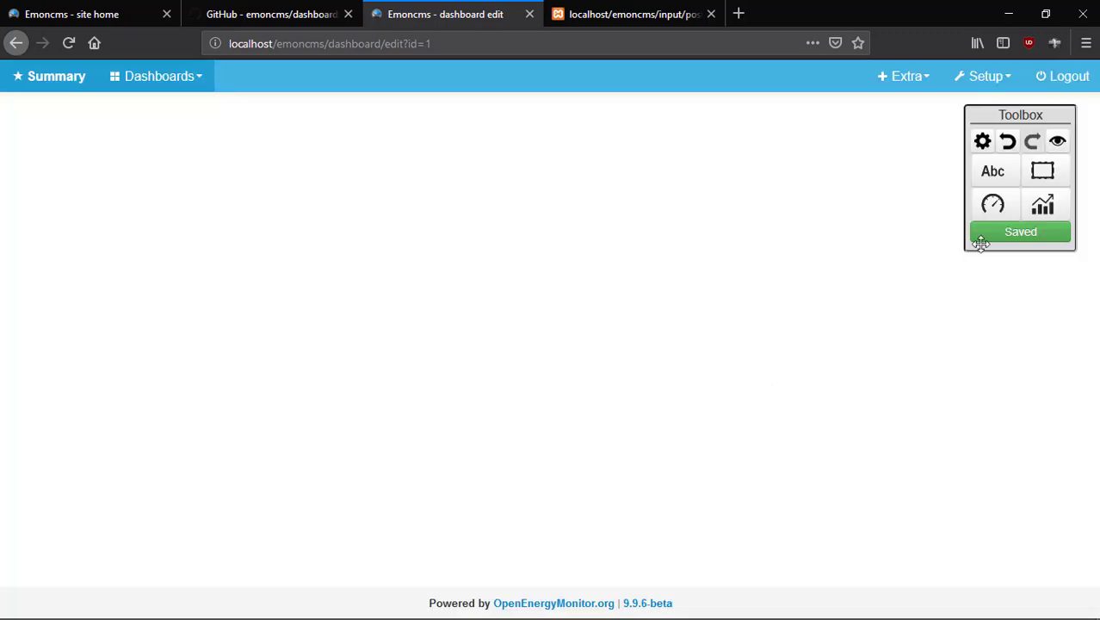
left_click(1043, 205)
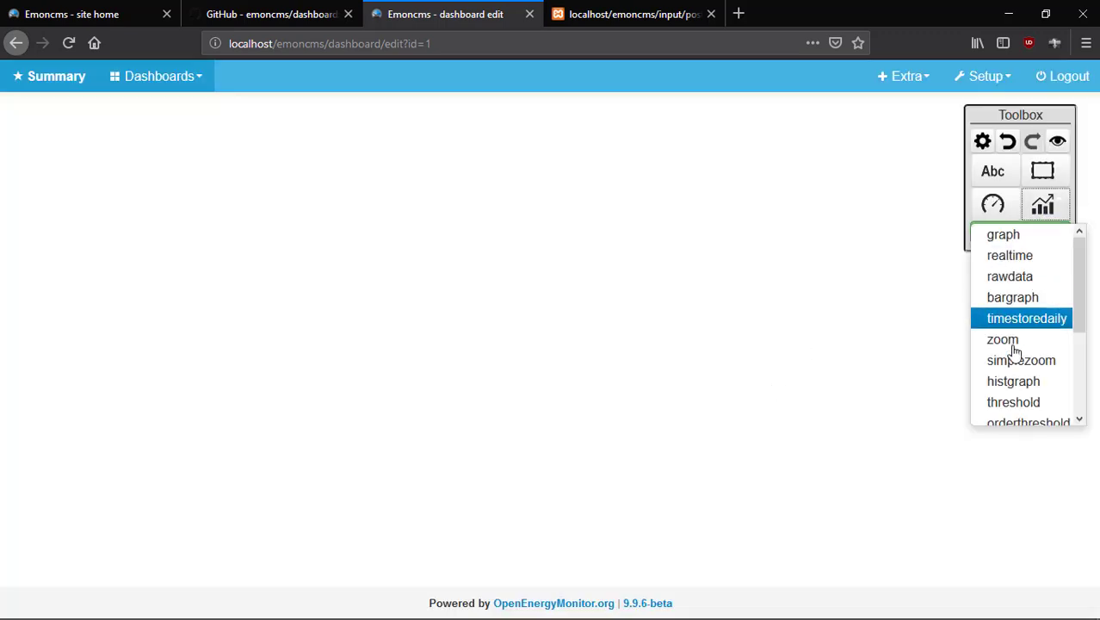
left_click(1038, 256)
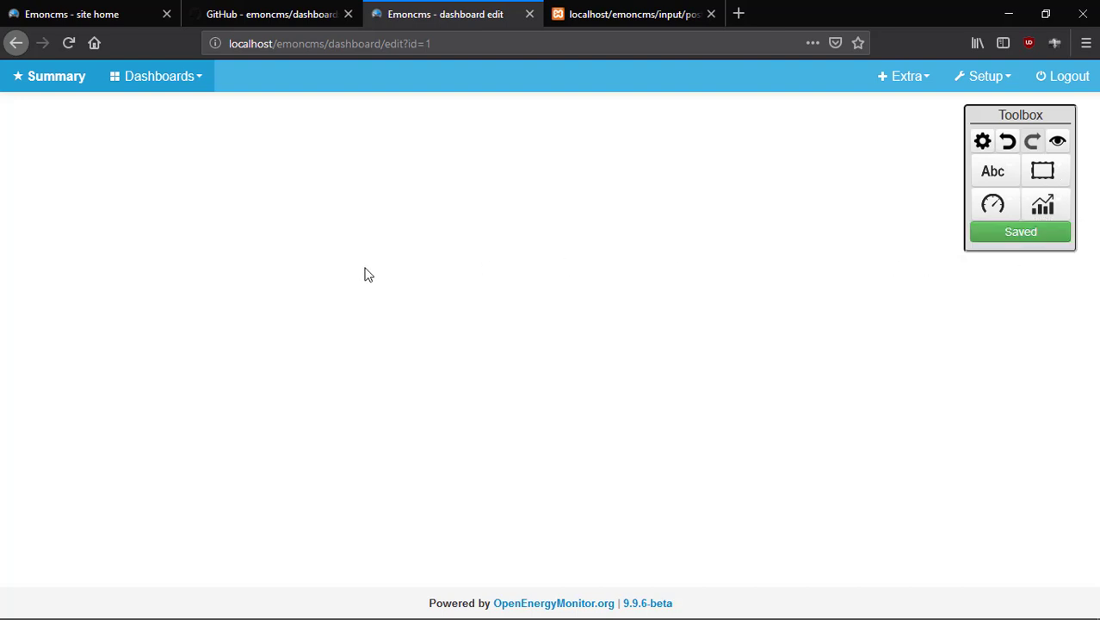
left_click(992, 204)
left_click(1018, 291)
Reload the editor and place a fresh realtime graph widget on the dashboard.
left_click(82, 50)
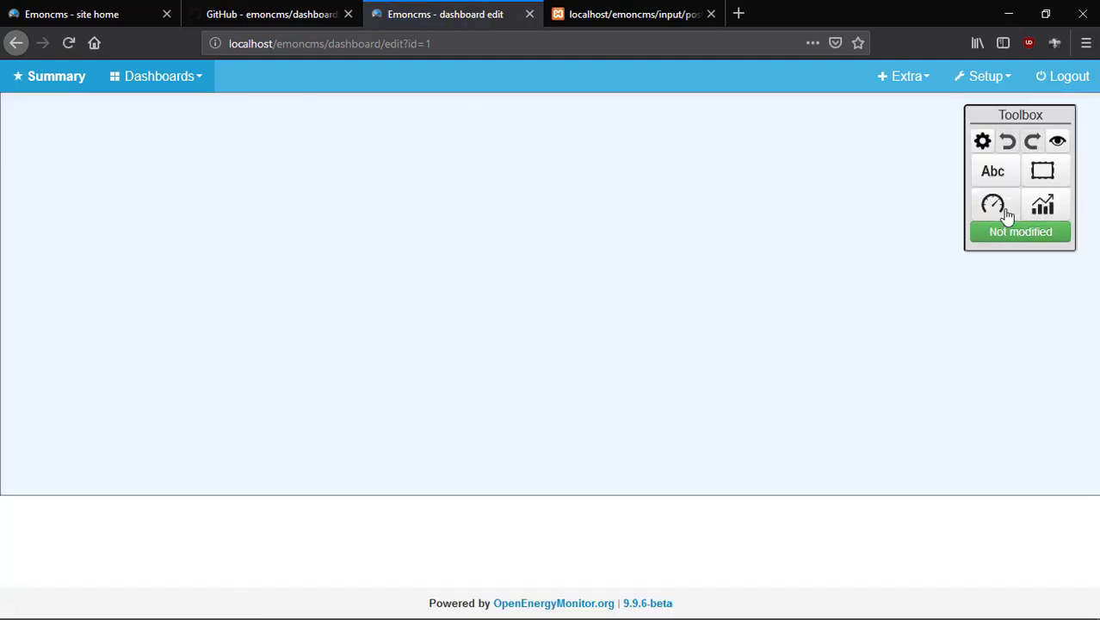
left_click(1044, 217)
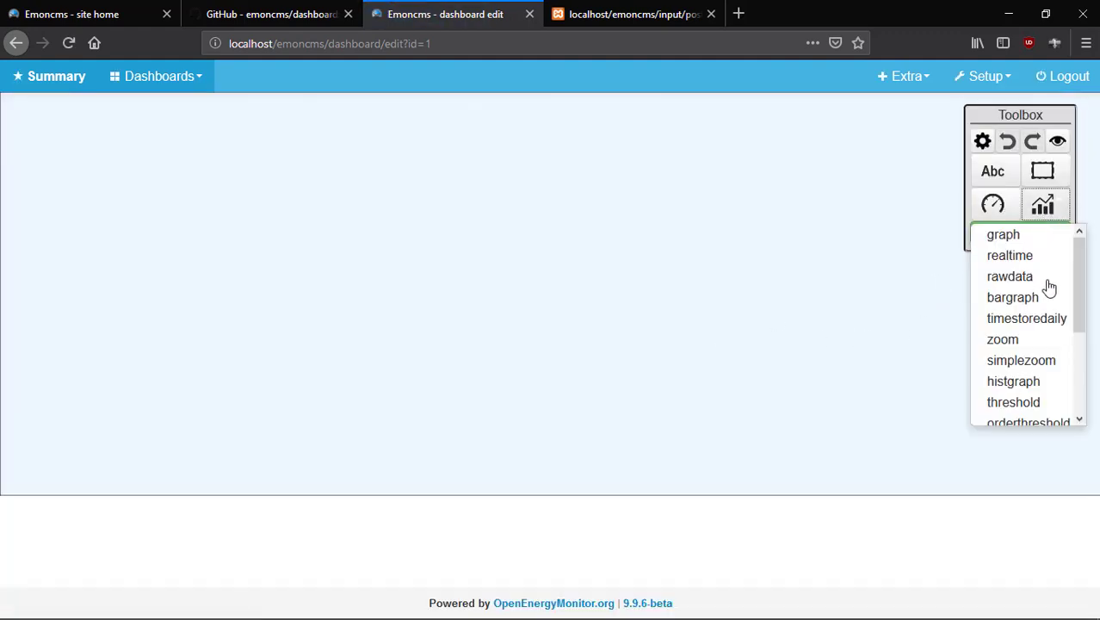
left_click(1054, 255)
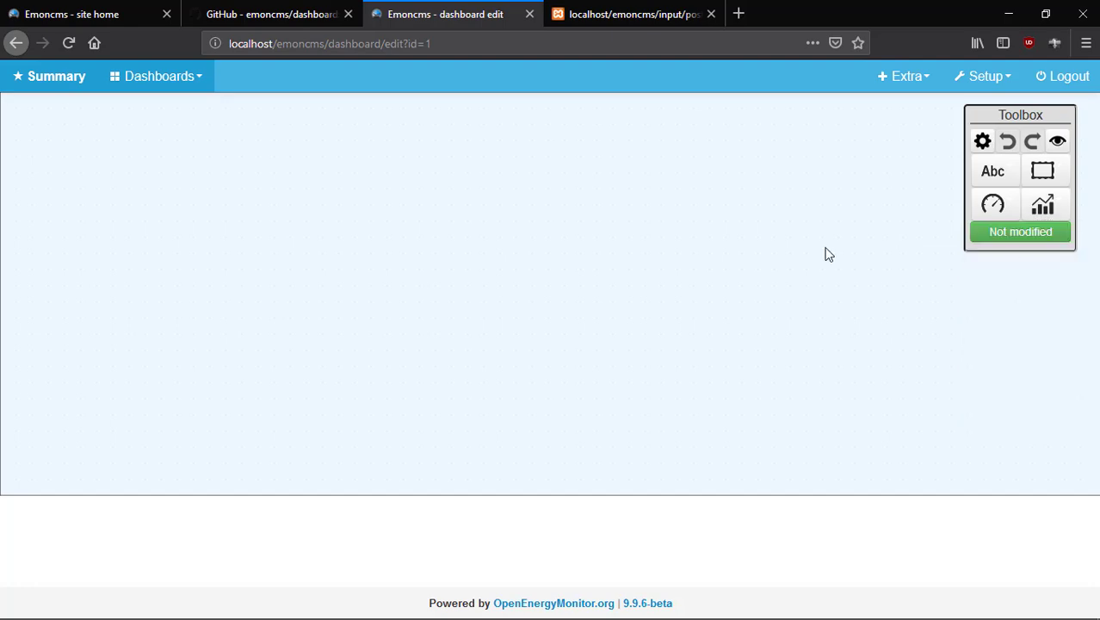
left_click(420, 241)
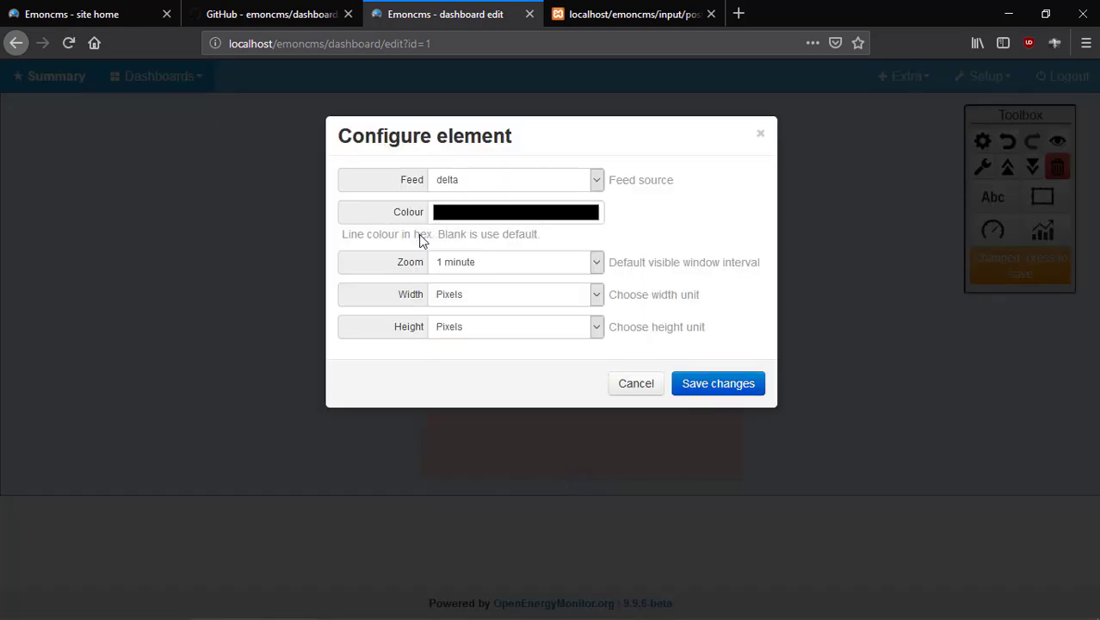
Set the realtime graph's feed to Upstr Temp with a magenta-pink line colour.
left_click(596, 182)
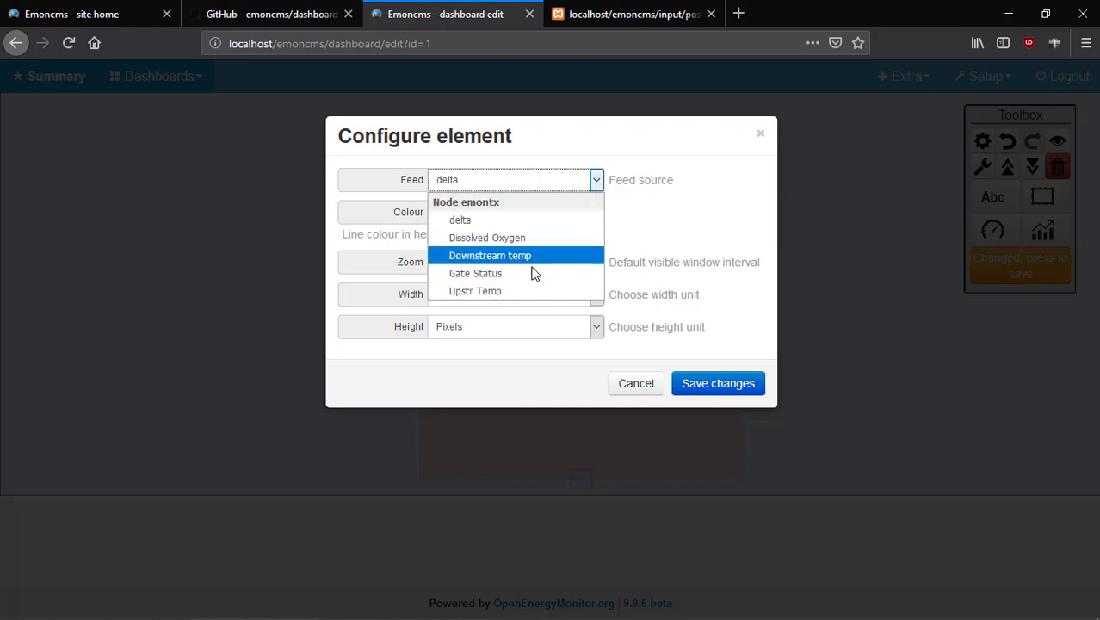
left_click(527, 291)
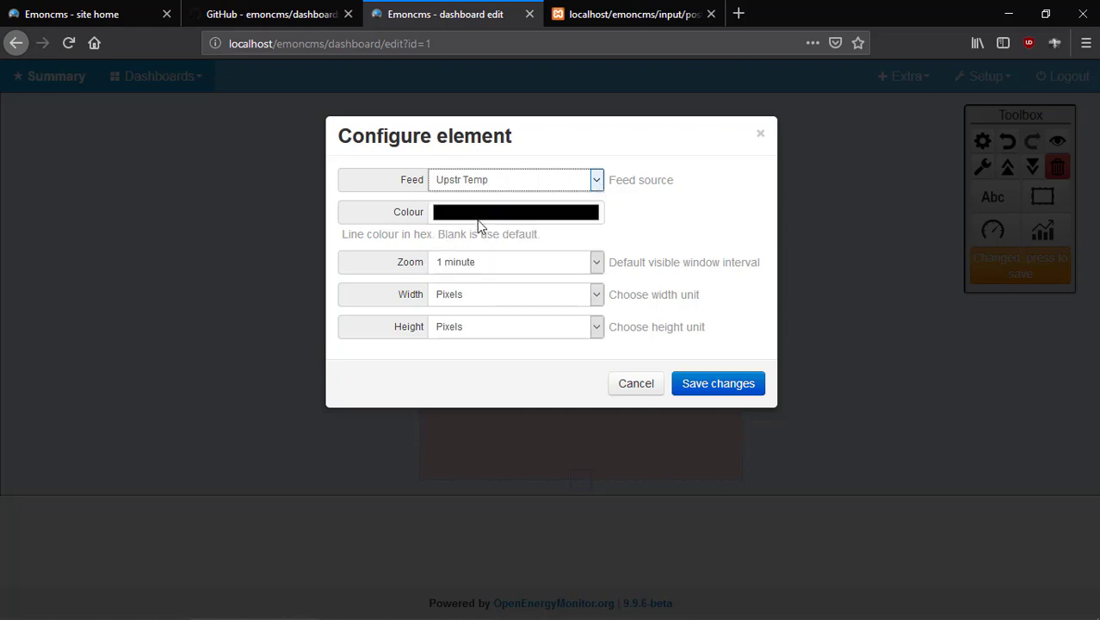
left_click(477, 215)
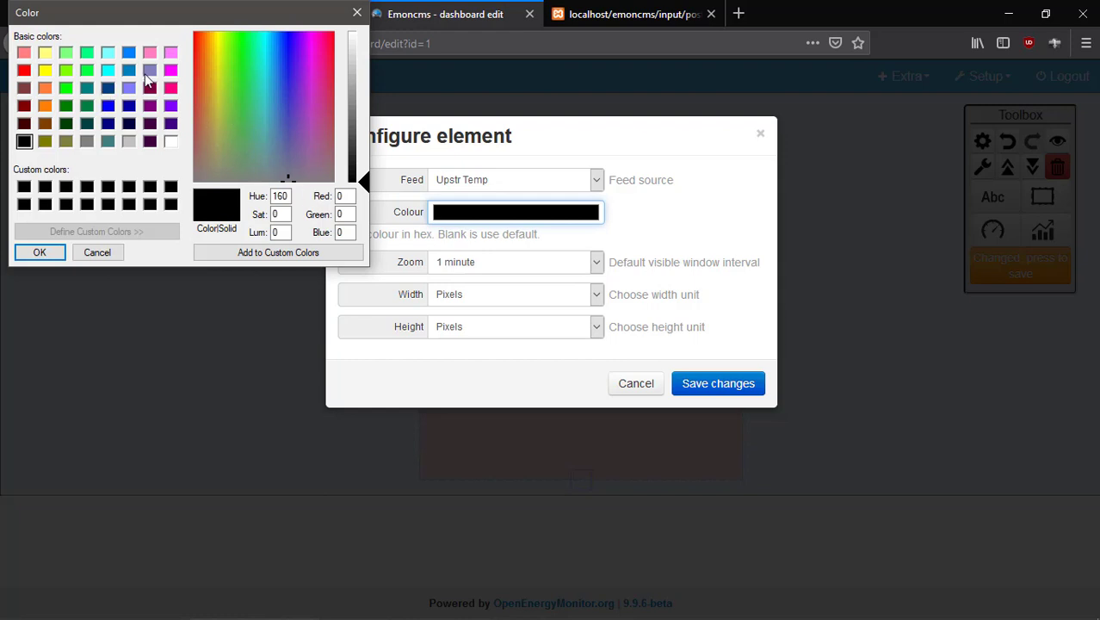
left_click(170, 88)
left_click(38, 251)
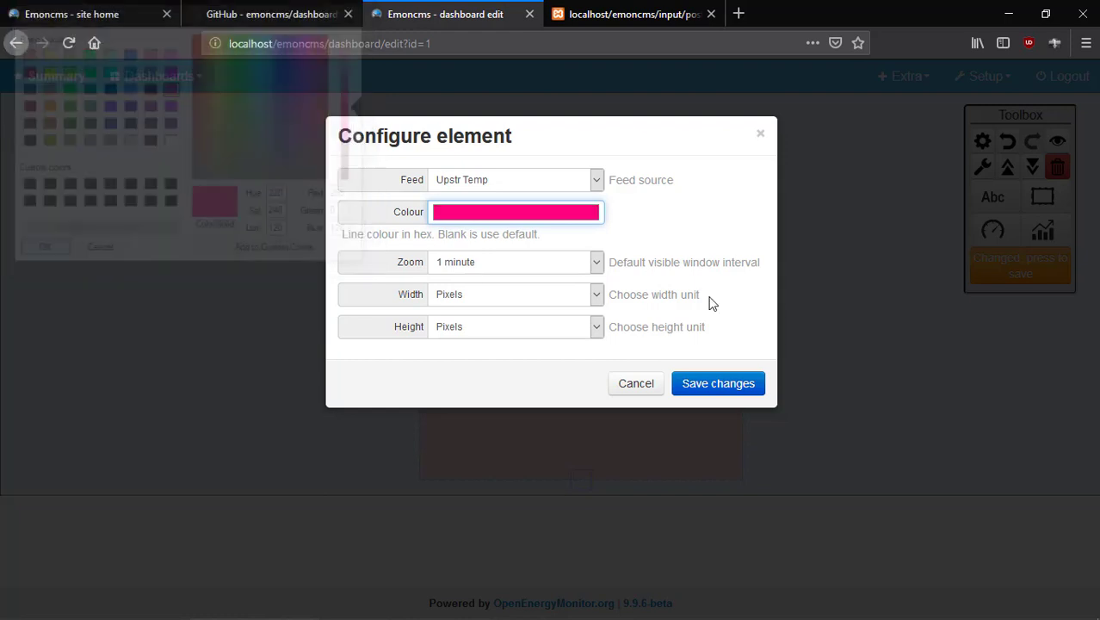
left_click(712, 389)
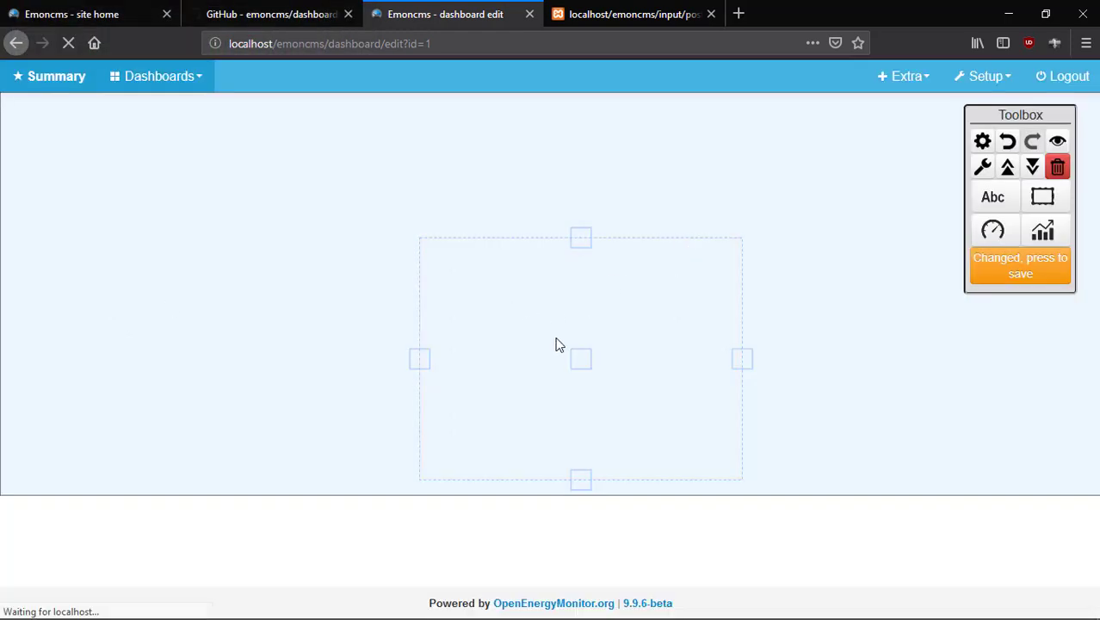
Move the graph to the dashboard's upper left and save the dashboard.
left_click_drag(584, 364, 193, 315)
left_click(816, 327)
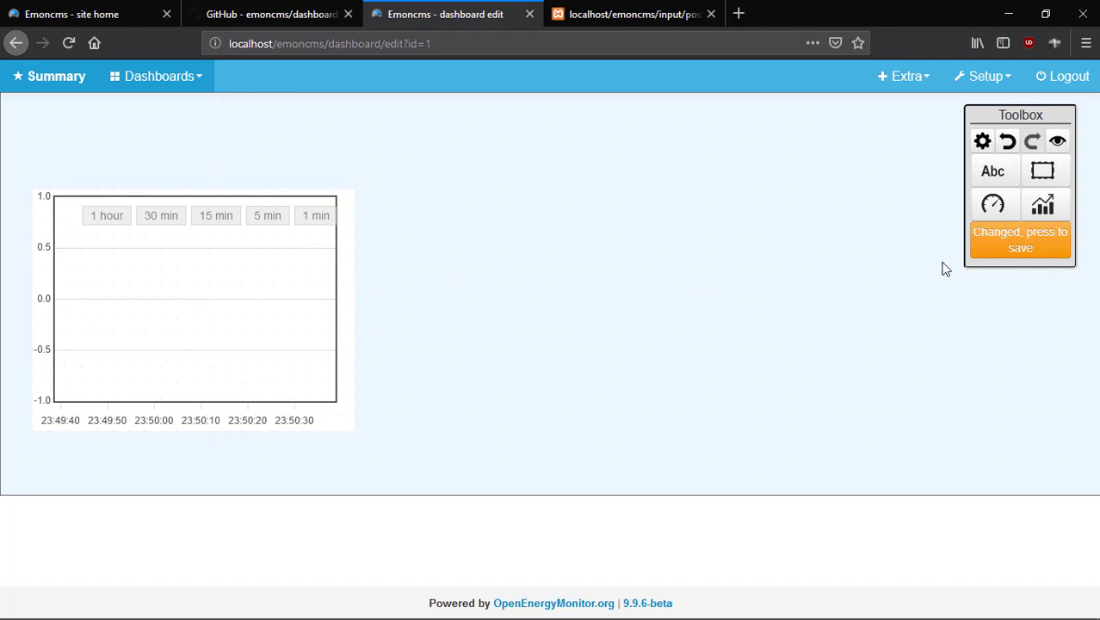
left_click(1031, 250)
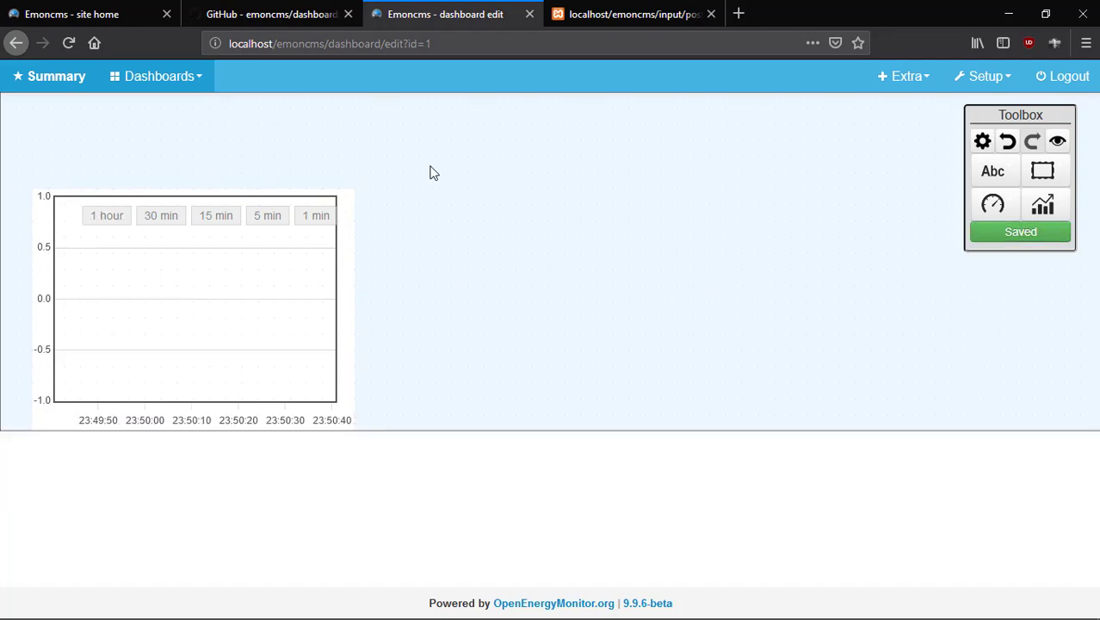
Add a centred heading reading 'Real-time Data Visualization' and save the dashboard.
left_click(993, 173)
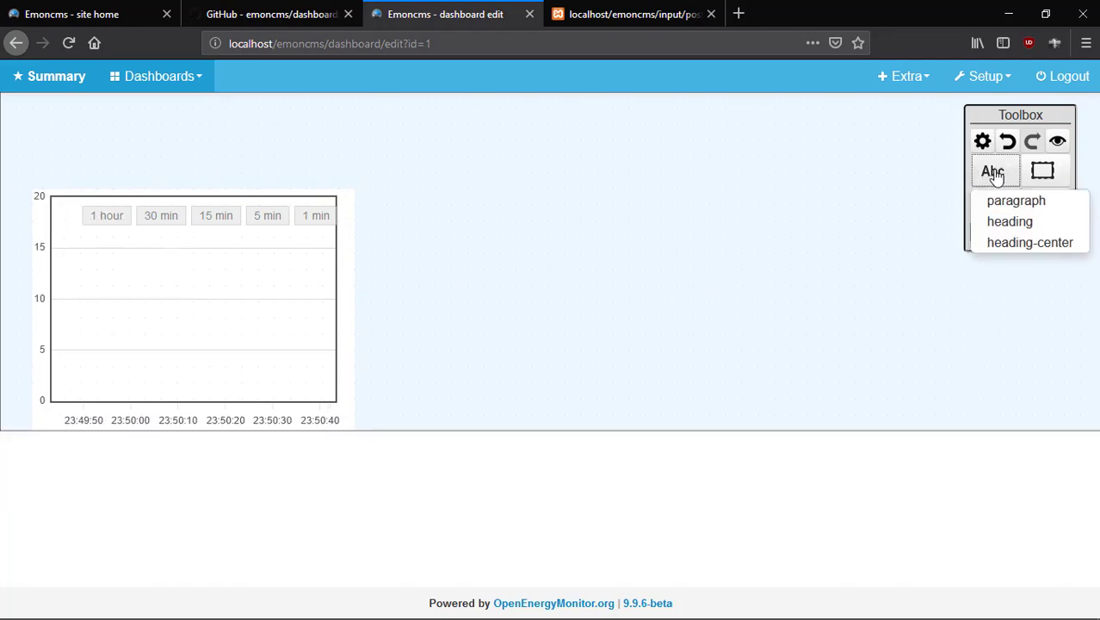
left_click(1064, 244)
left_click(478, 127)
double_click(481, 130)
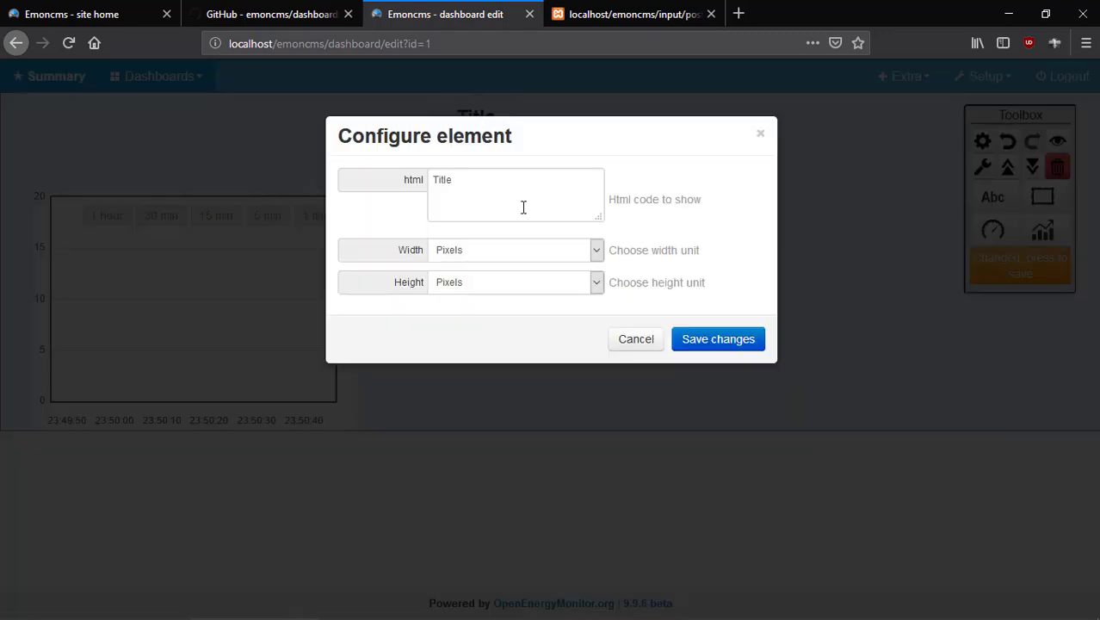
left_click(484, 183)
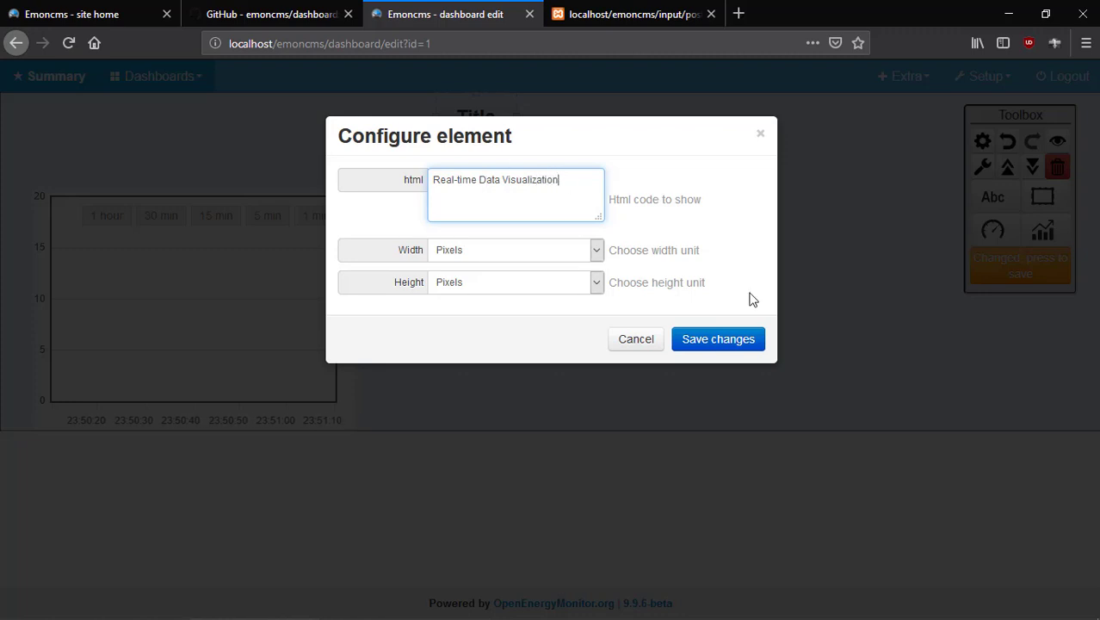
left_click(727, 342)
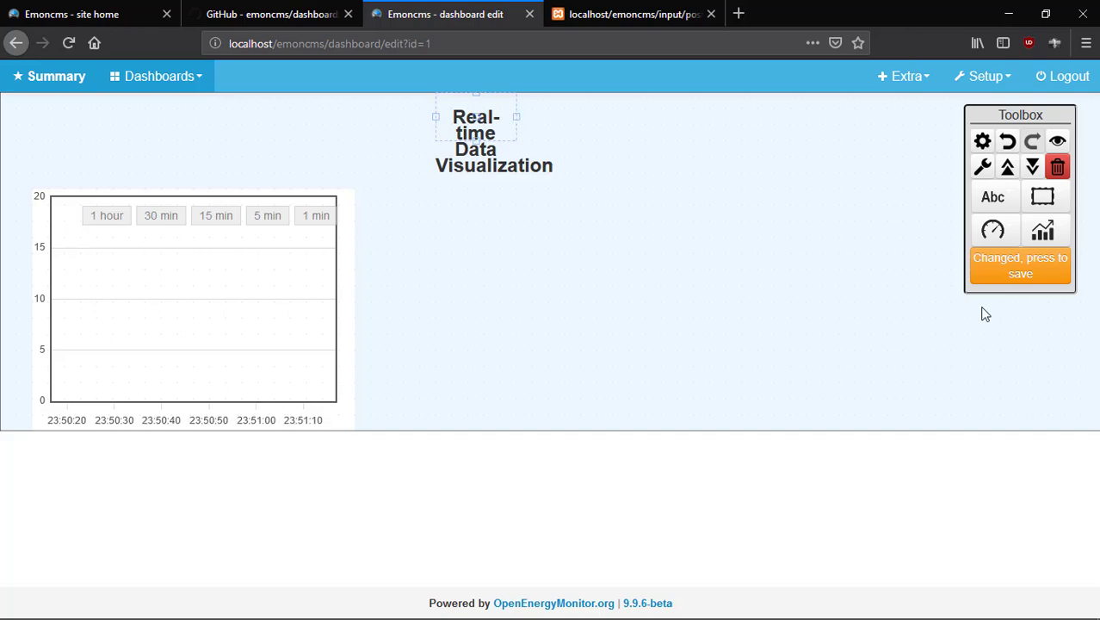
left_click(1018, 270)
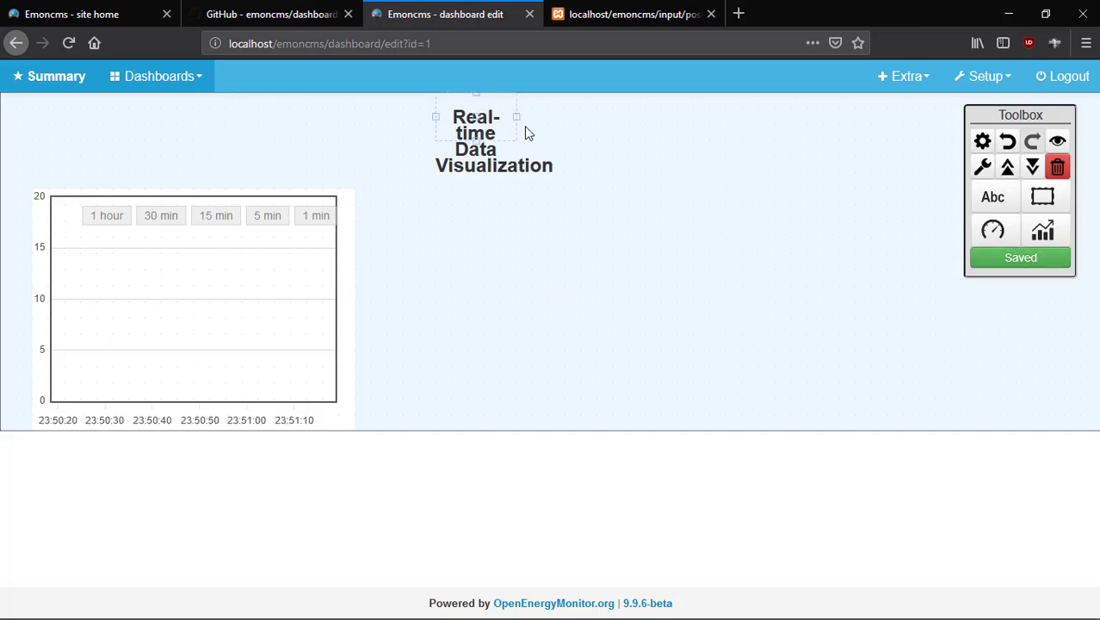
Widen the title onto one line and move it left above the graph.
left_click_drag(515, 117, 758, 119)
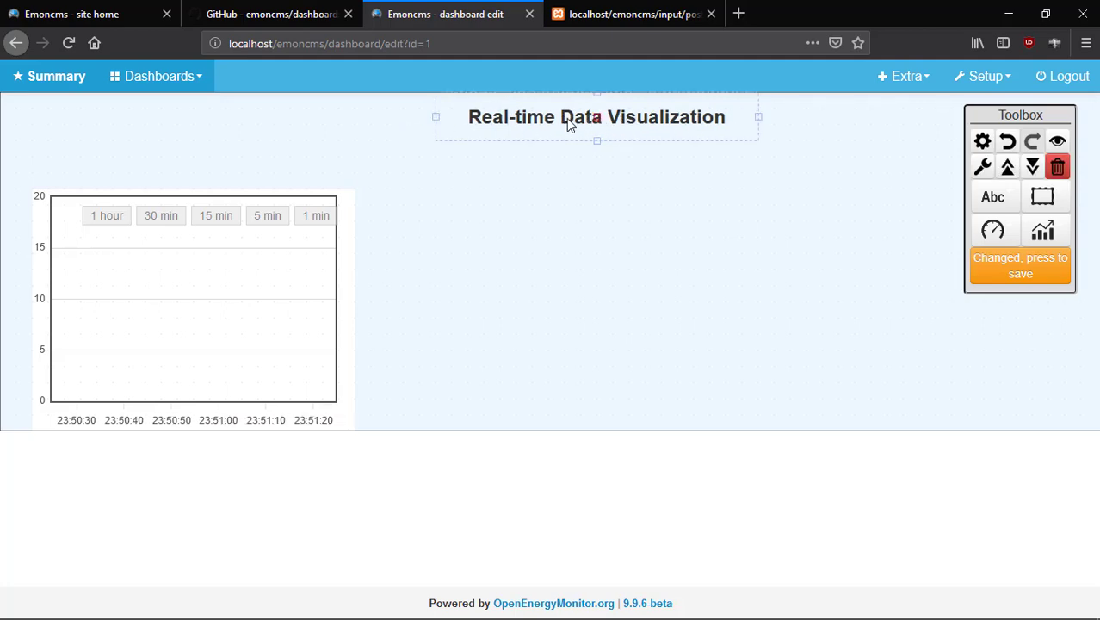
left_click_drag(569, 123, 398, 140)
left_click(542, 260)
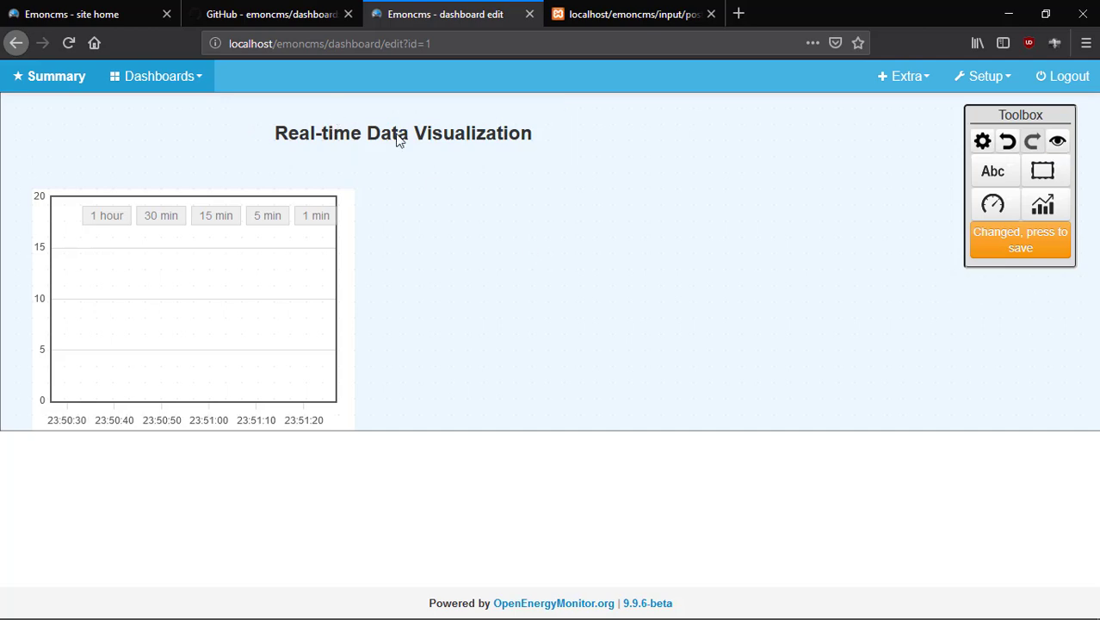
left_click(397, 141)
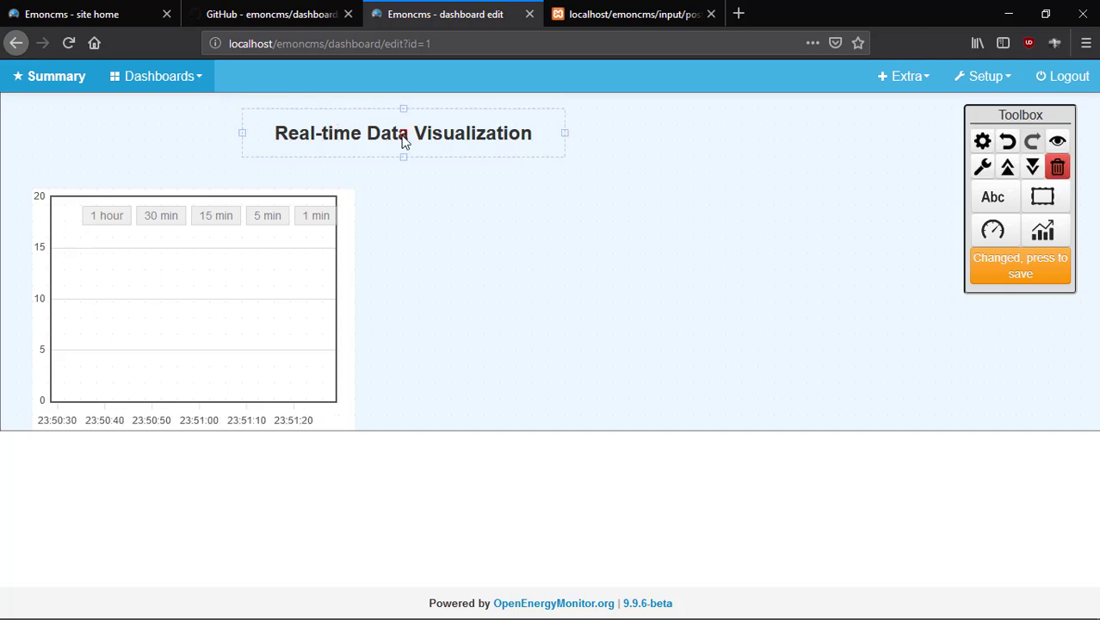
Wrap the title's html in <h1></h1> tags to make it a top-level heading.
double_click(404, 141)
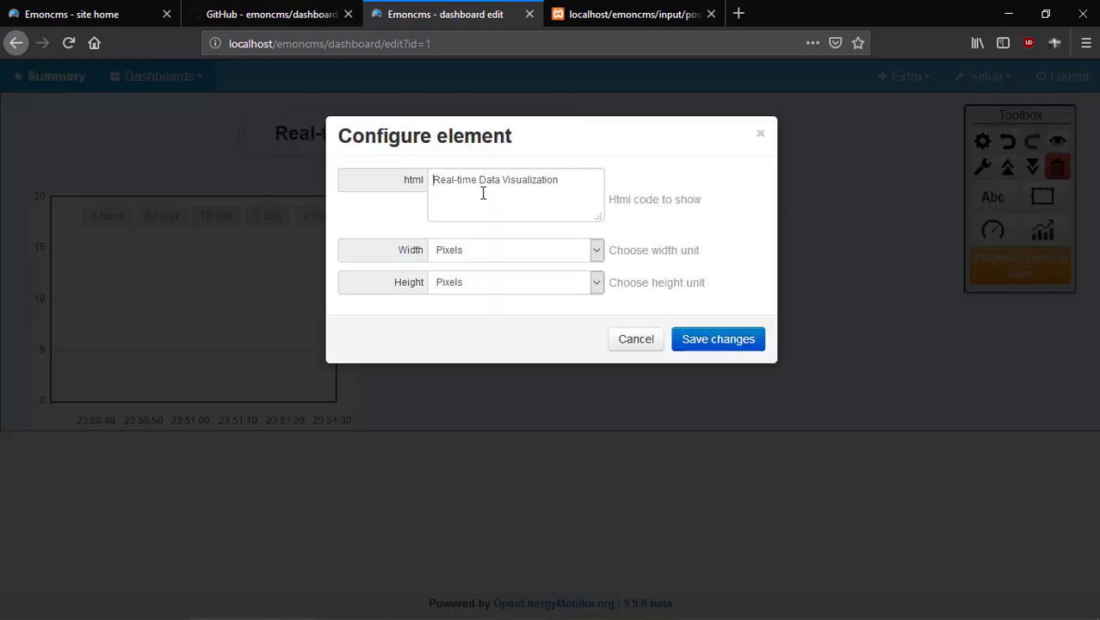
left_click(492, 195)
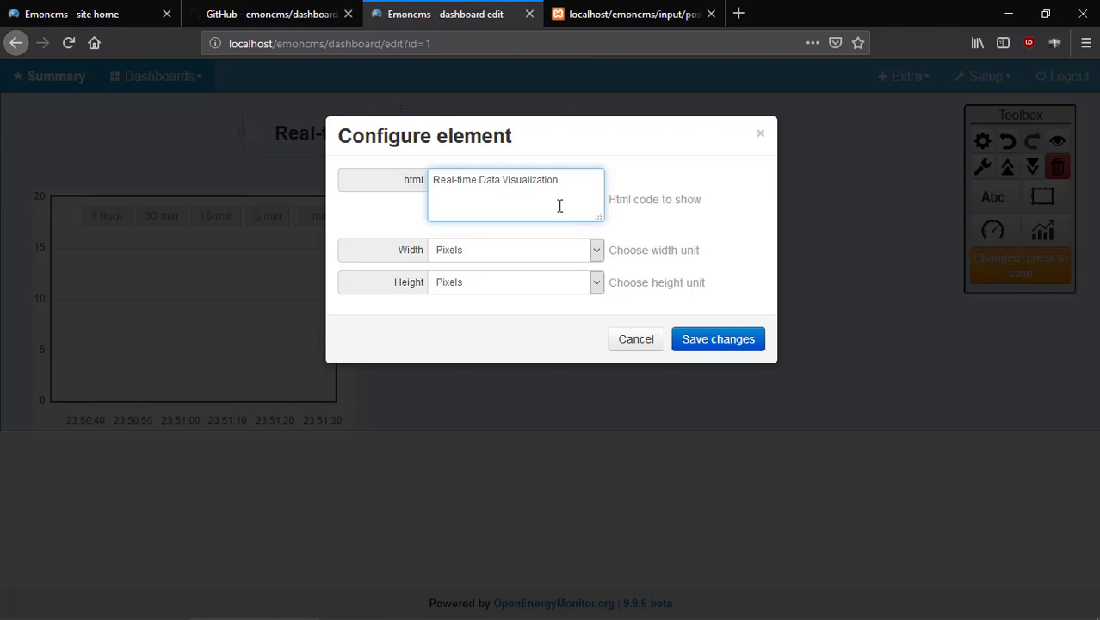
type("<")
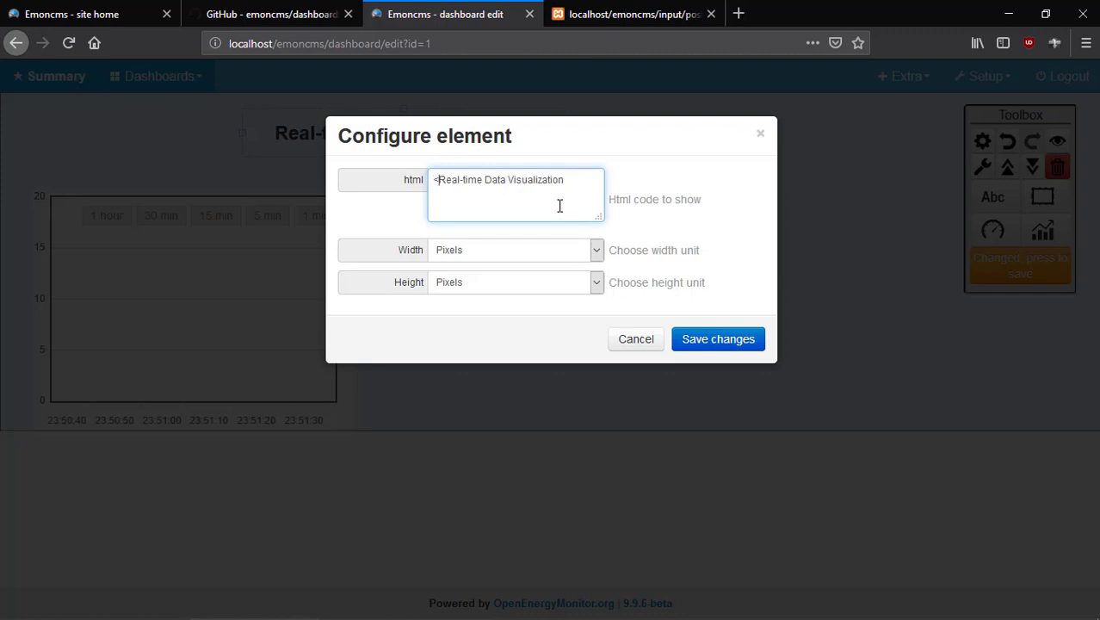
type("h")
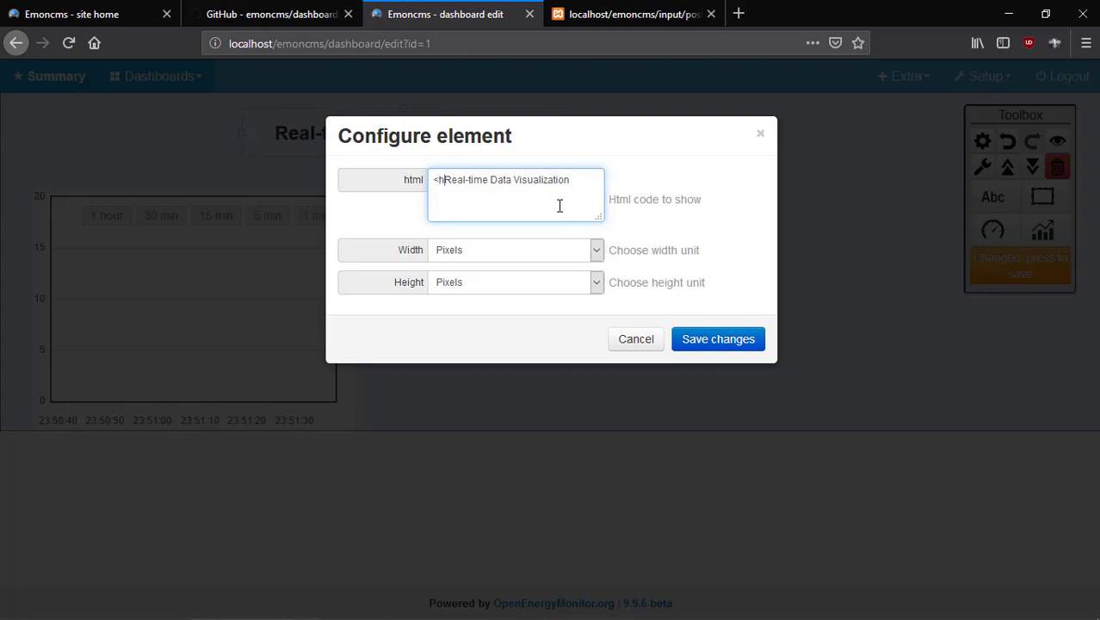
type("1>")
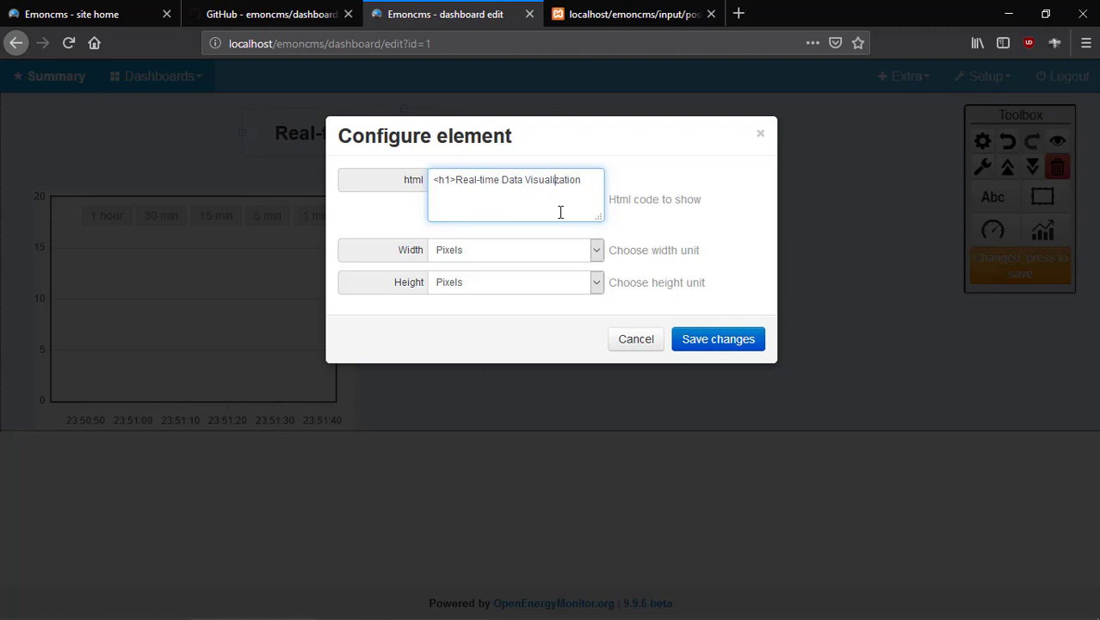
double_click(560, 210)
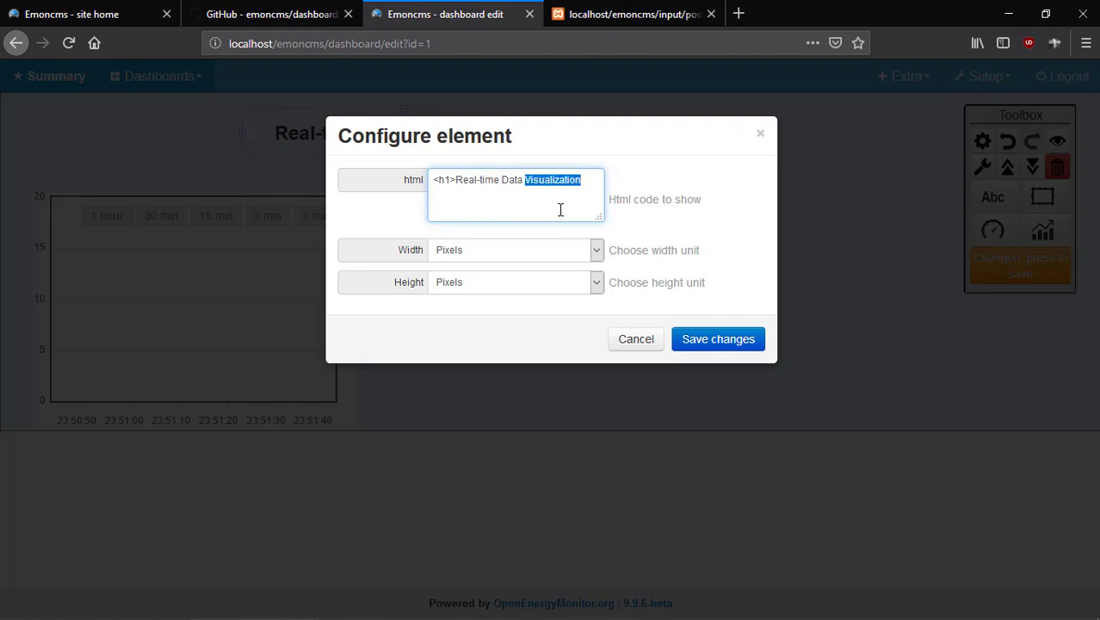
left_click(586, 183)
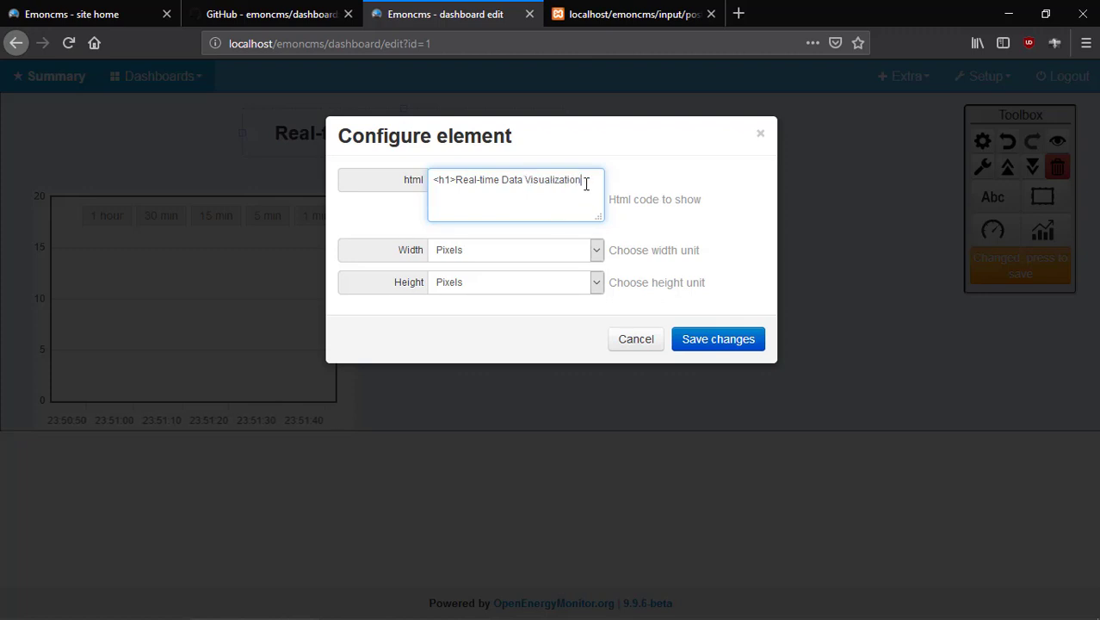
type("</h1>")
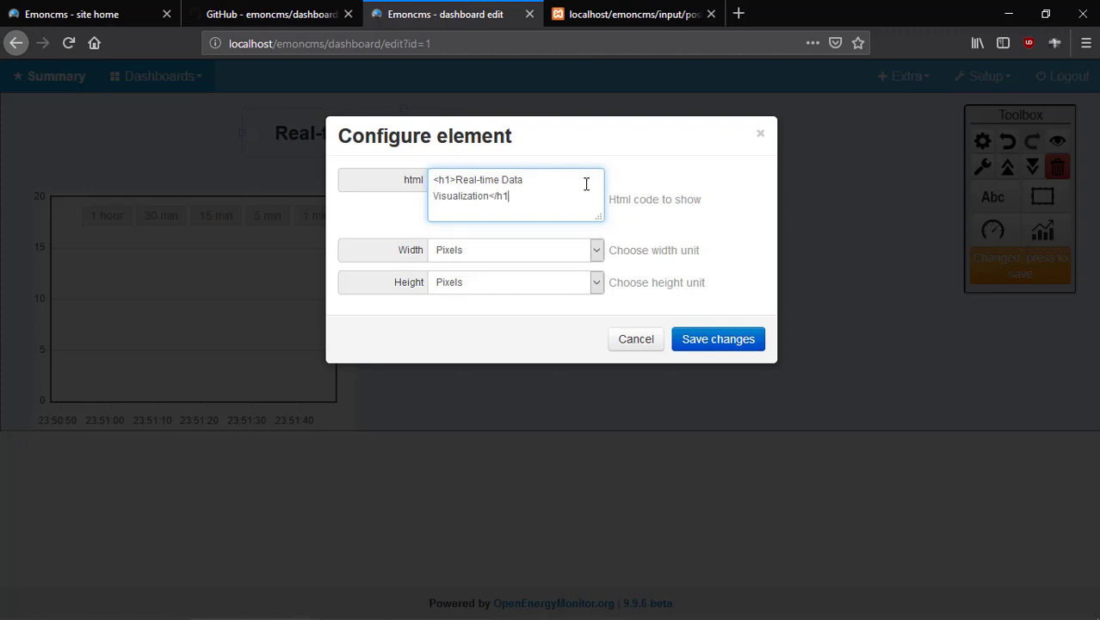
left_click(706, 338)
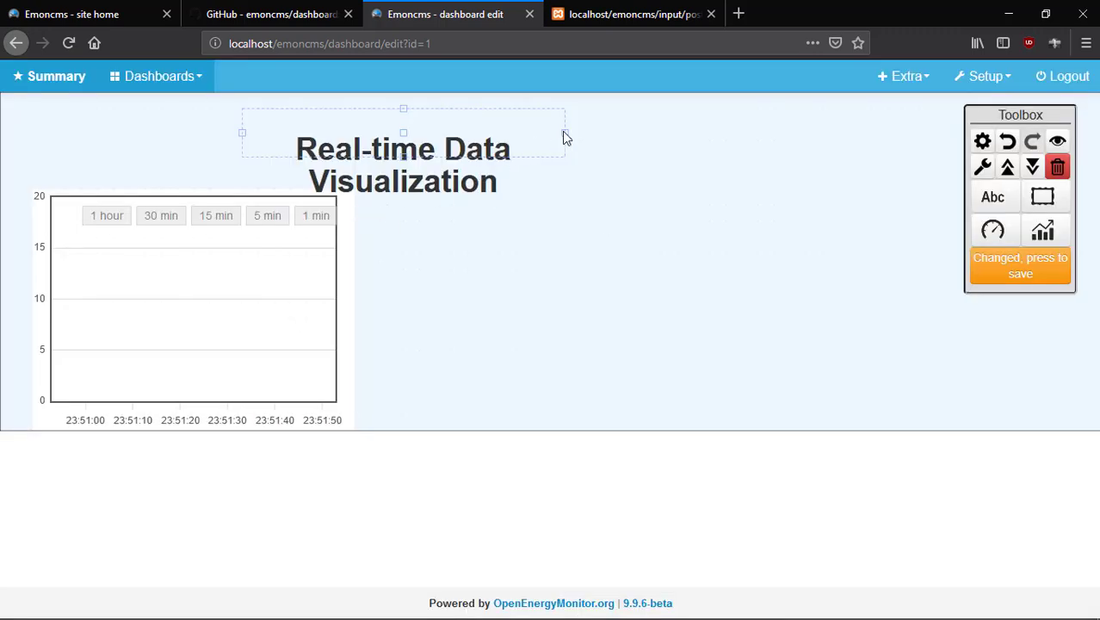
Widen the heading to one line, save, and move the graph down beneath it.
left_click_drag(564, 133, 790, 158)
left_click(1019, 266)
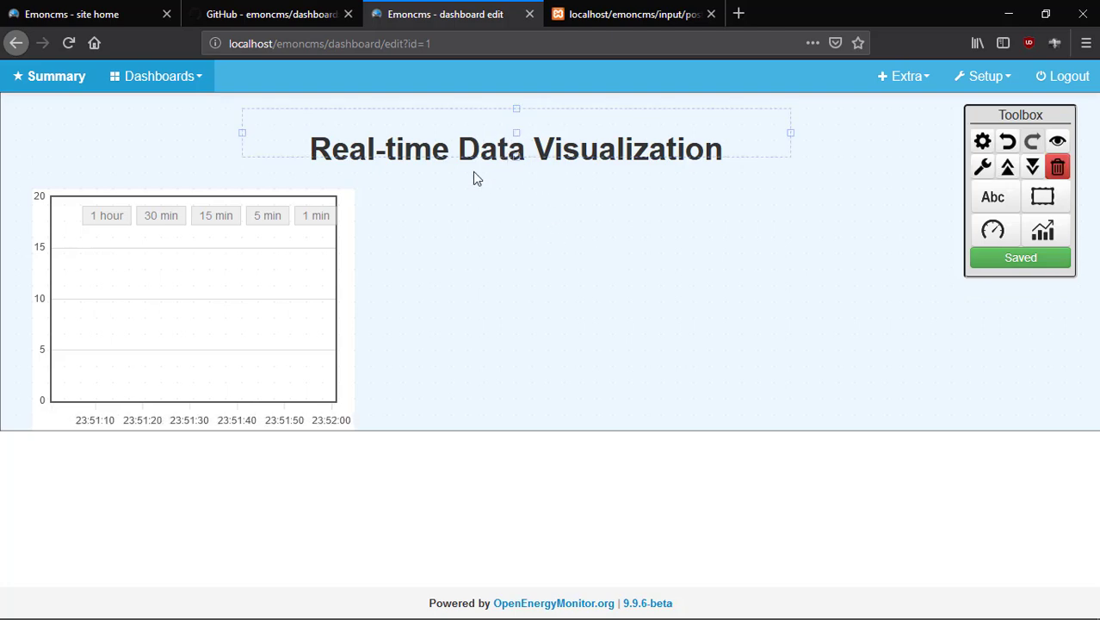
left_click(197, 305)
left_click_drag(201, 321, 195, 369)
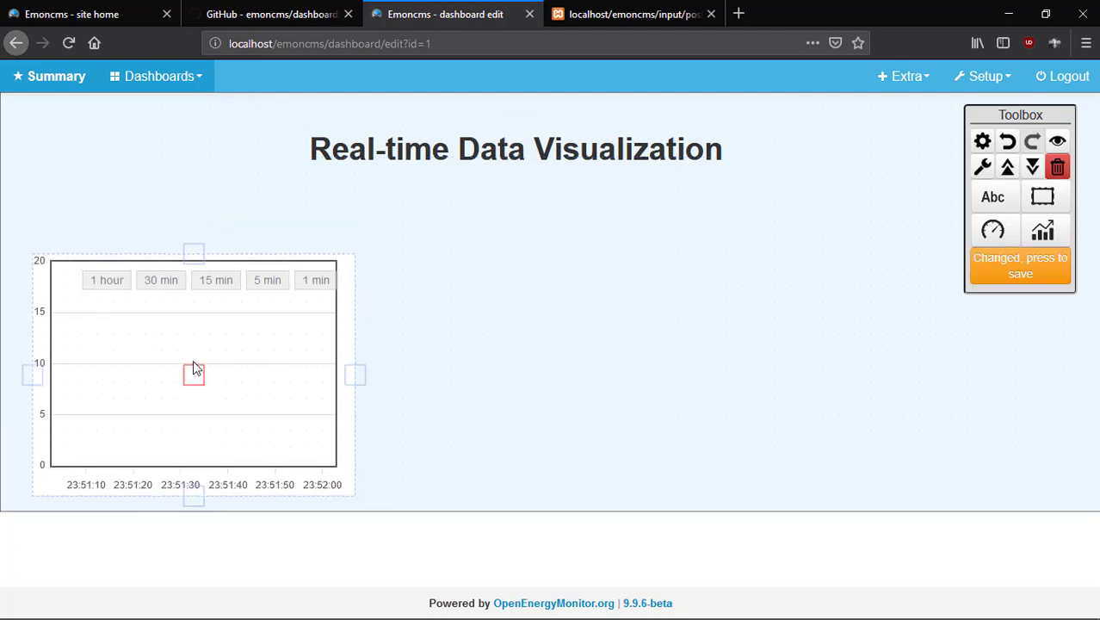
Save the graph's new position, then add a centred heading reading 'Upstream Temperature'.
left_click(603, 321)
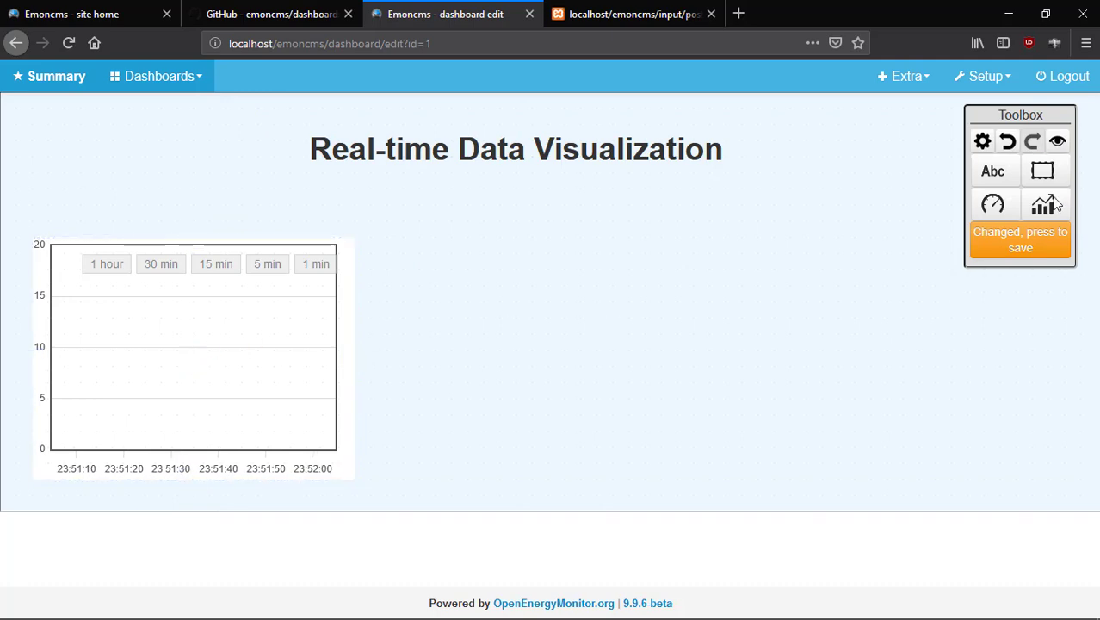
left_click(1019, 242)
left_click(992, 171)
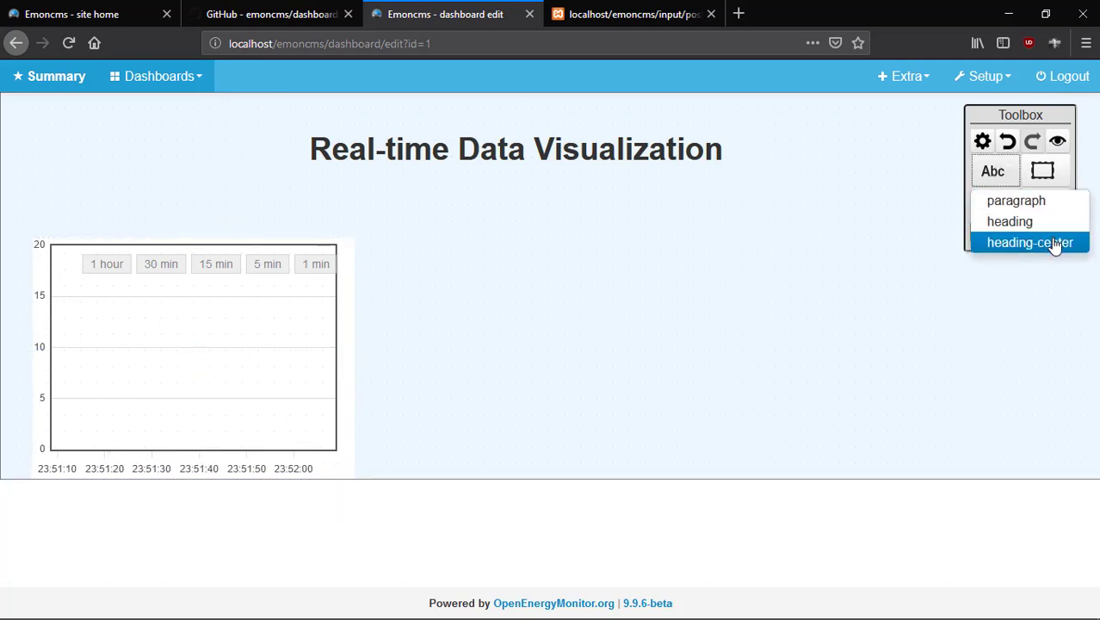
left_click(1029, 243)
left_click(96, 209)
double_click(137, 222)
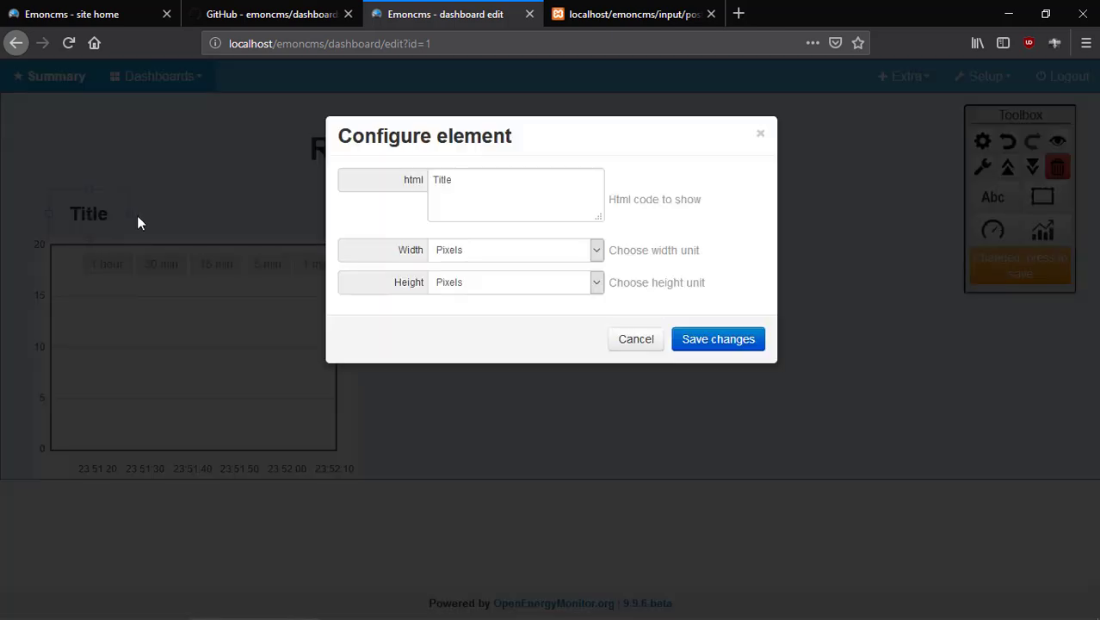
left_click(490, 191)
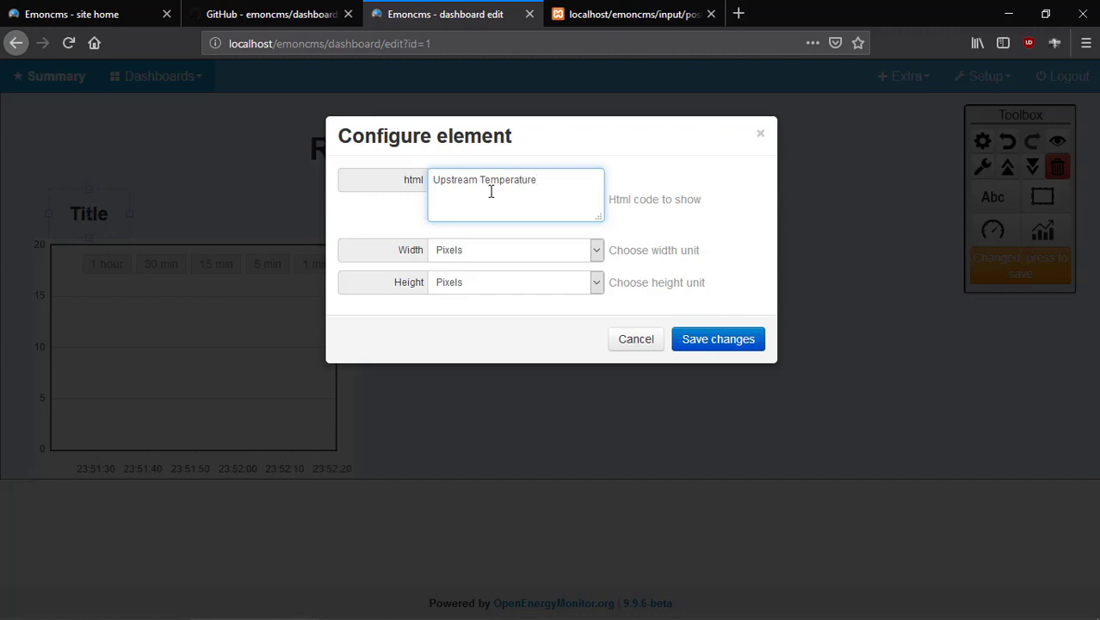
left_click(712, 340)
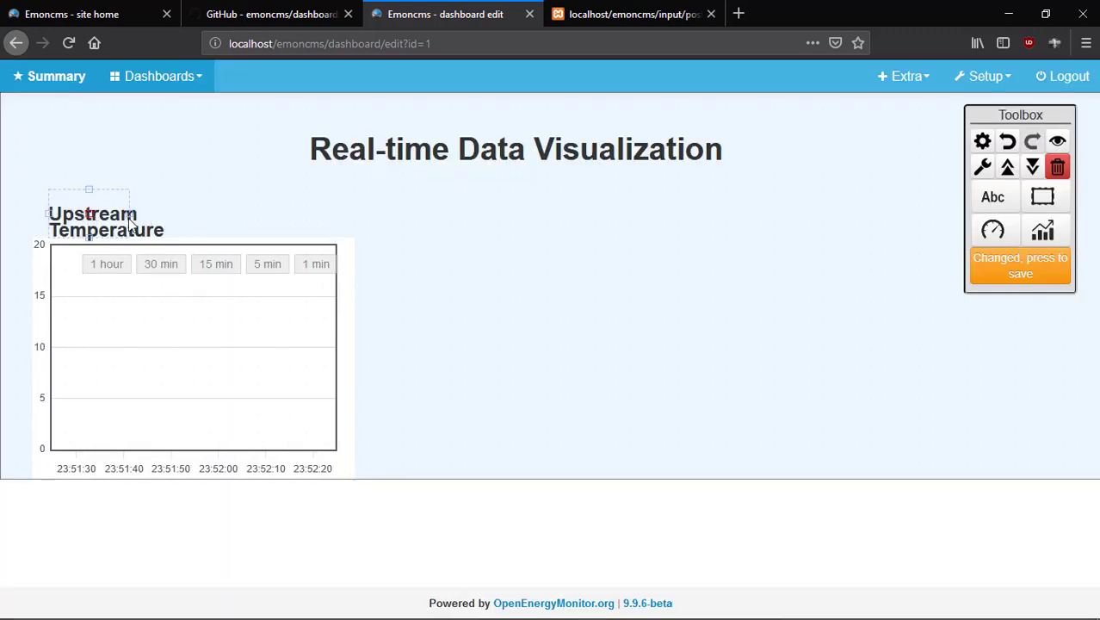
Widen the heading to one line, tuck the graph under it, and save.
left_click_drag(130, 215, 282, 226)
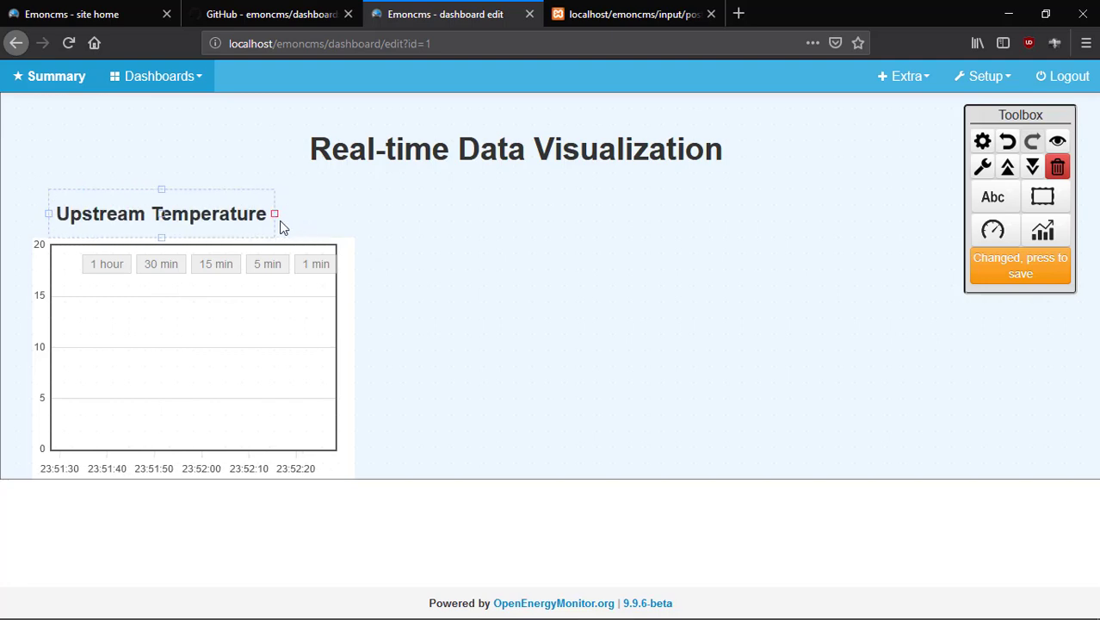
left_click(182, 325)
left_click_drag(188, 357, 178, 342)
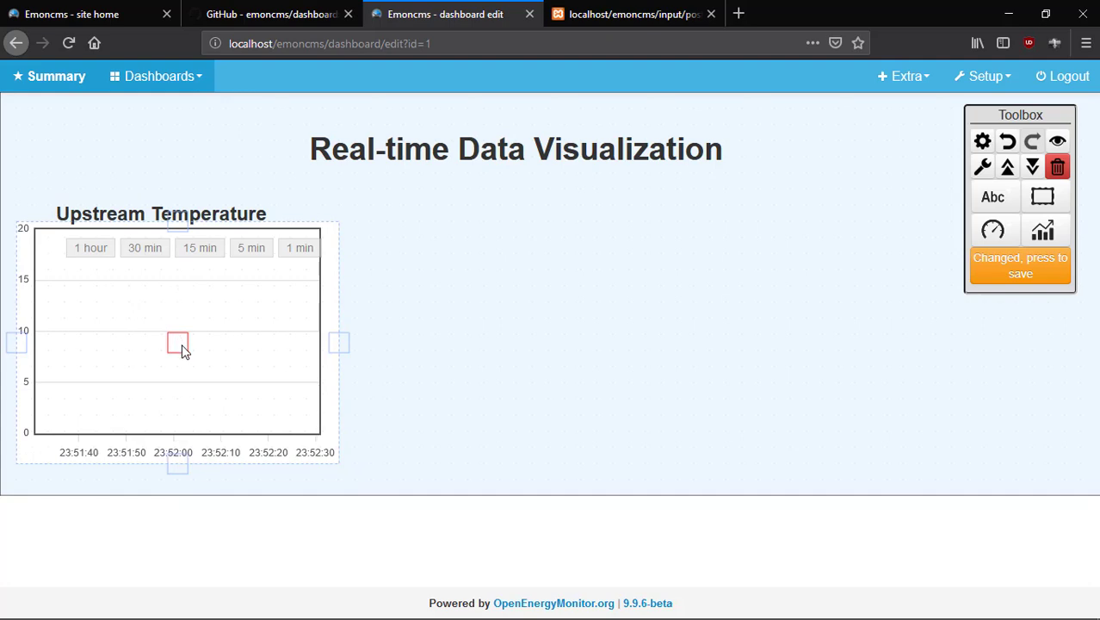
left_click(555, 284)
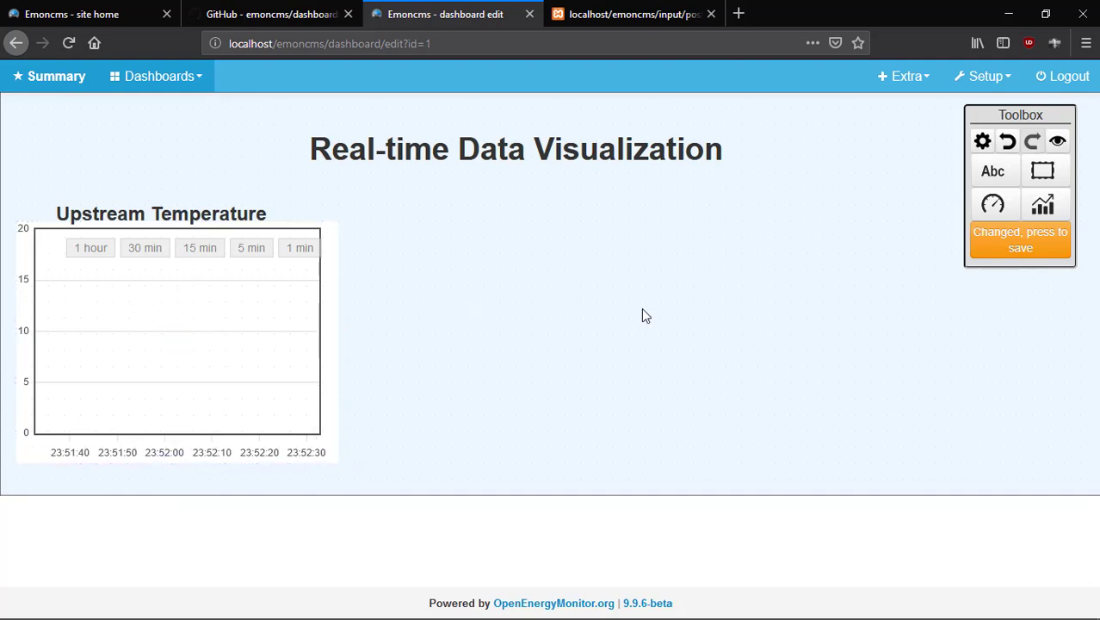
left_click(991, 251)
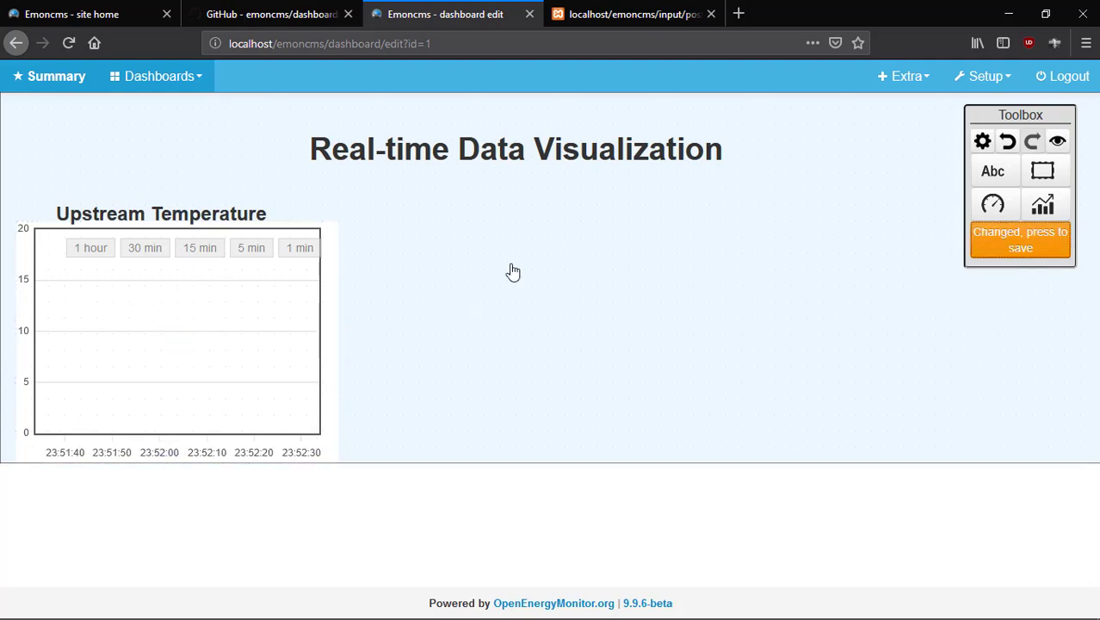
Place a dial gauge on the dashboard fed by Upstr Temp.
left_click(995, 207)
left_click(1024, 290)
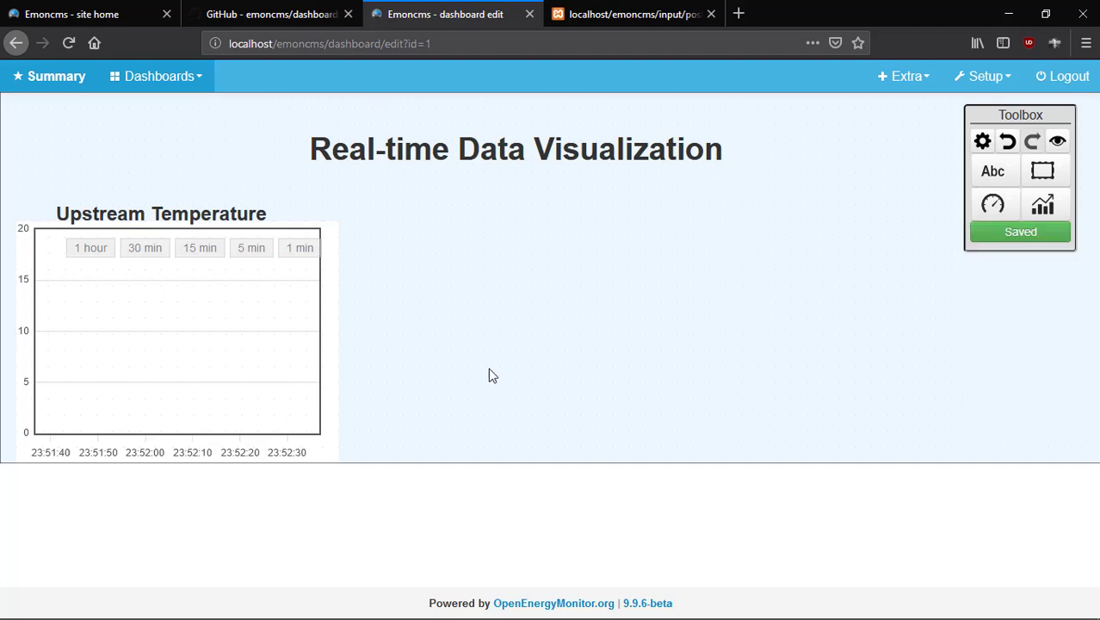
left_click(489, 375)
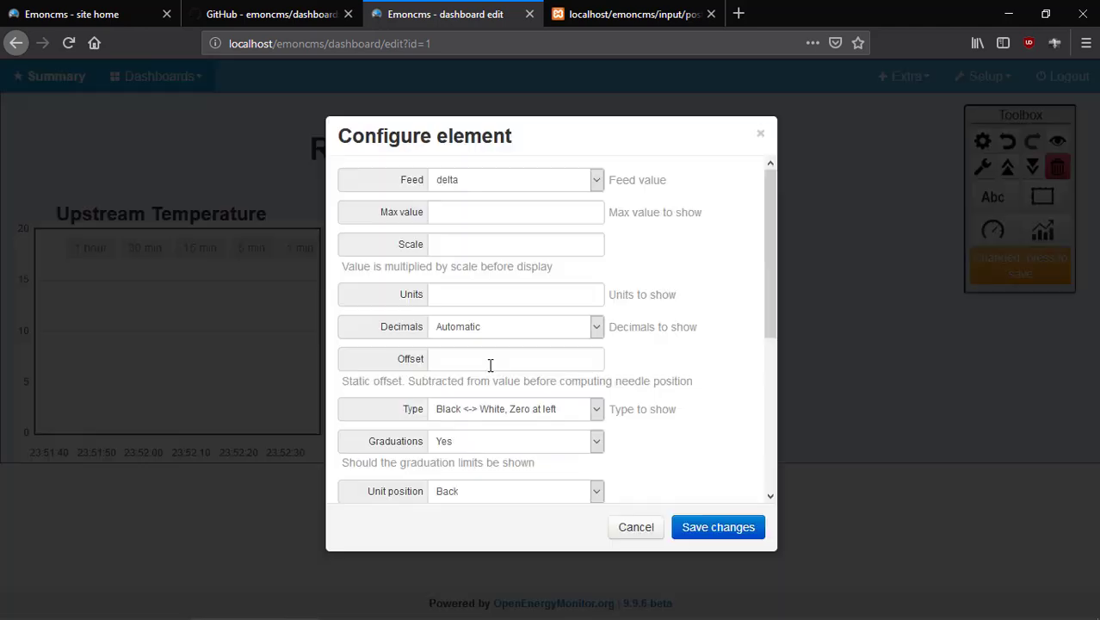
left_click(596, 182)
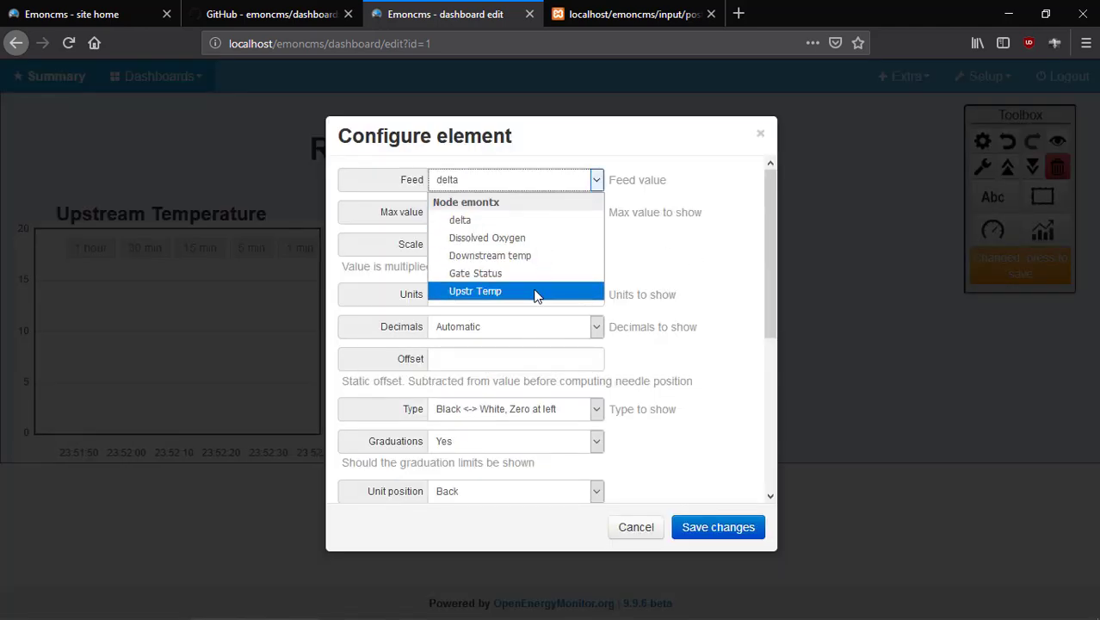
left_click(474, 292)
Set the dial to max 50, scale 1, units C, 2 decimals, Red <-> Green type.
left_click(466, 219)
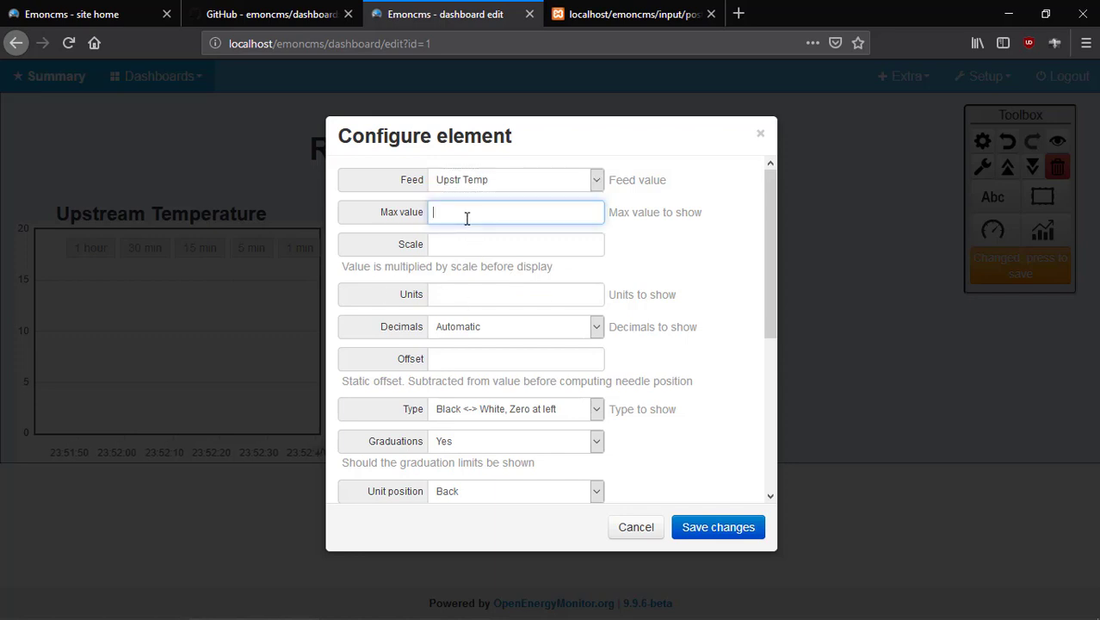
left_click(481, 244)
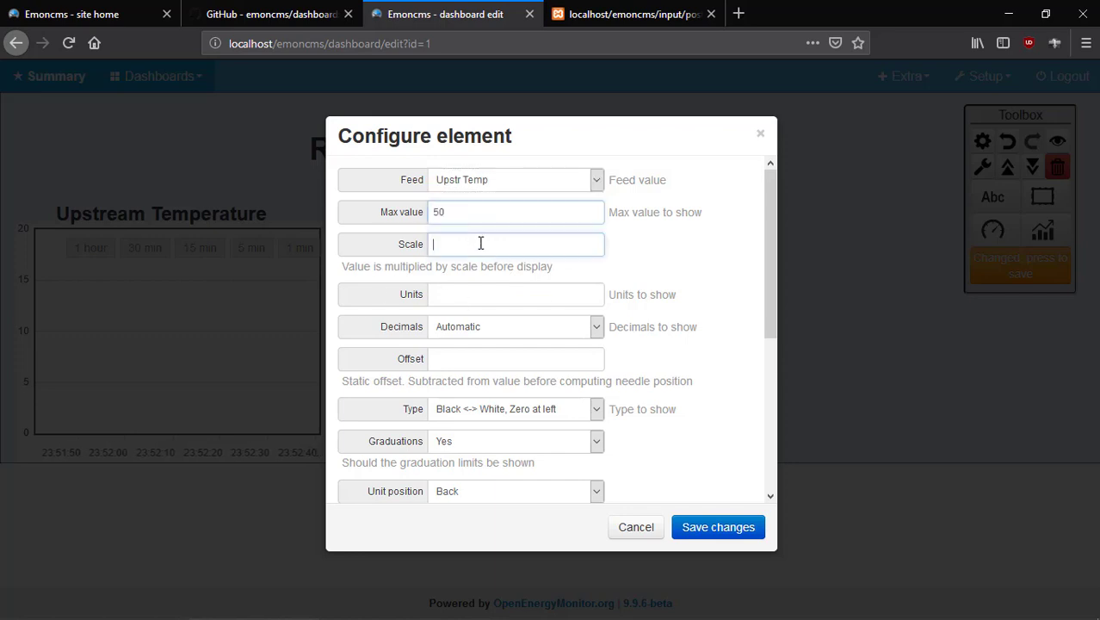
left_click(481, 293)
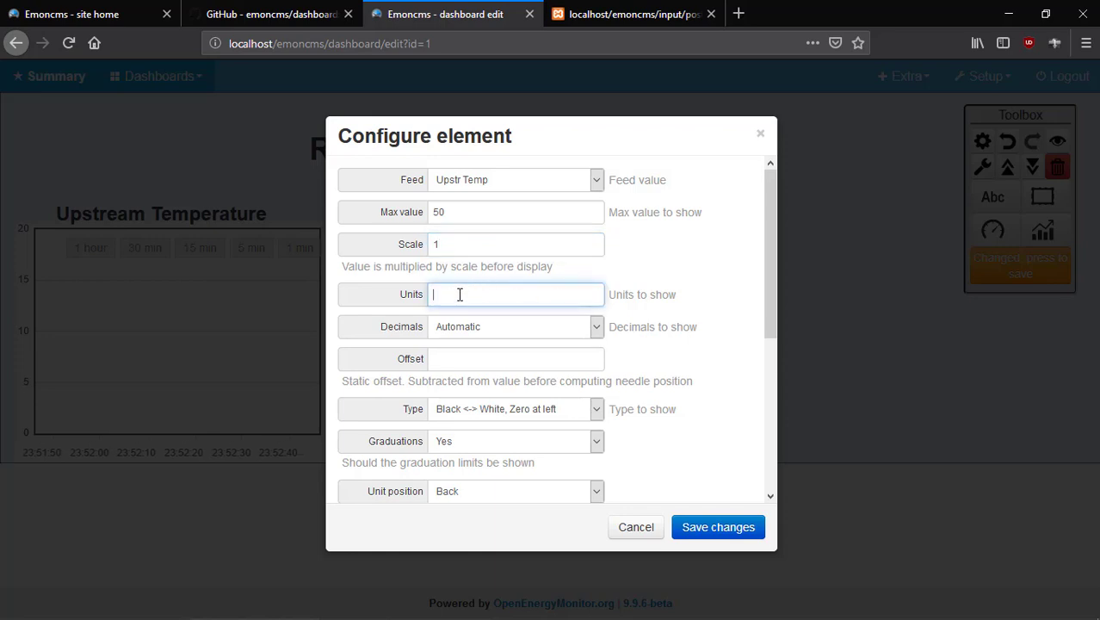
left_click(602, 335)
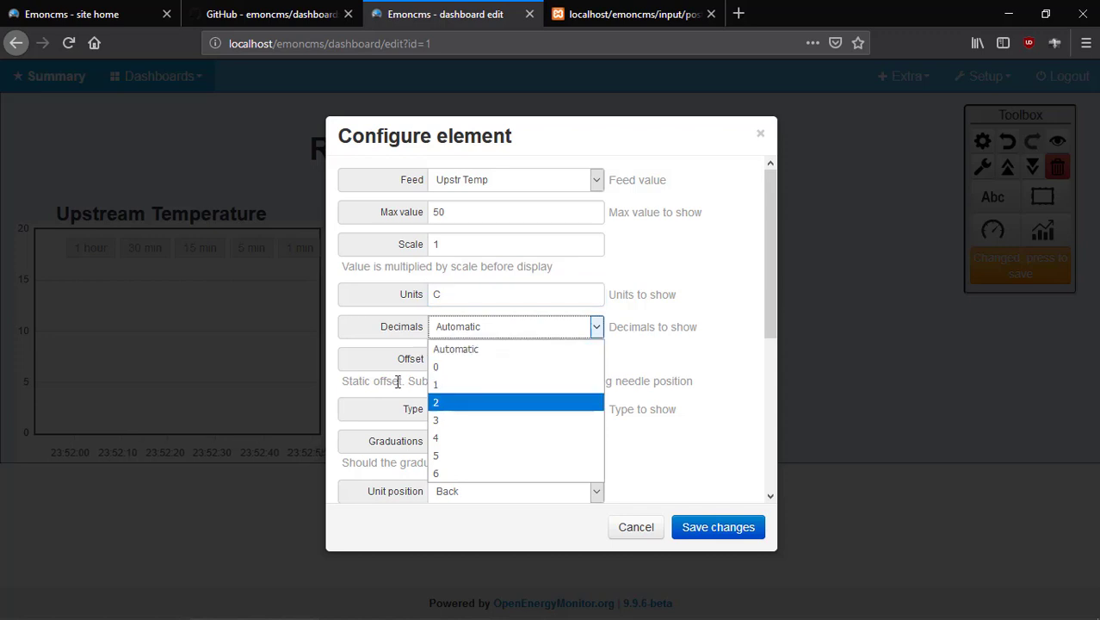
key("Return")
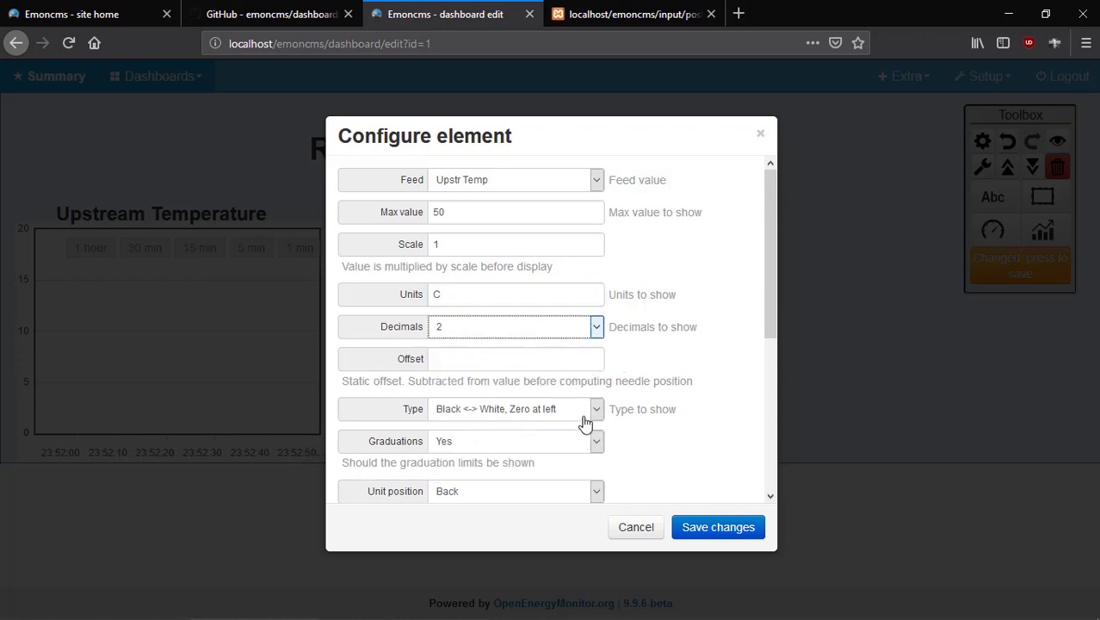
left_click(594, 411)
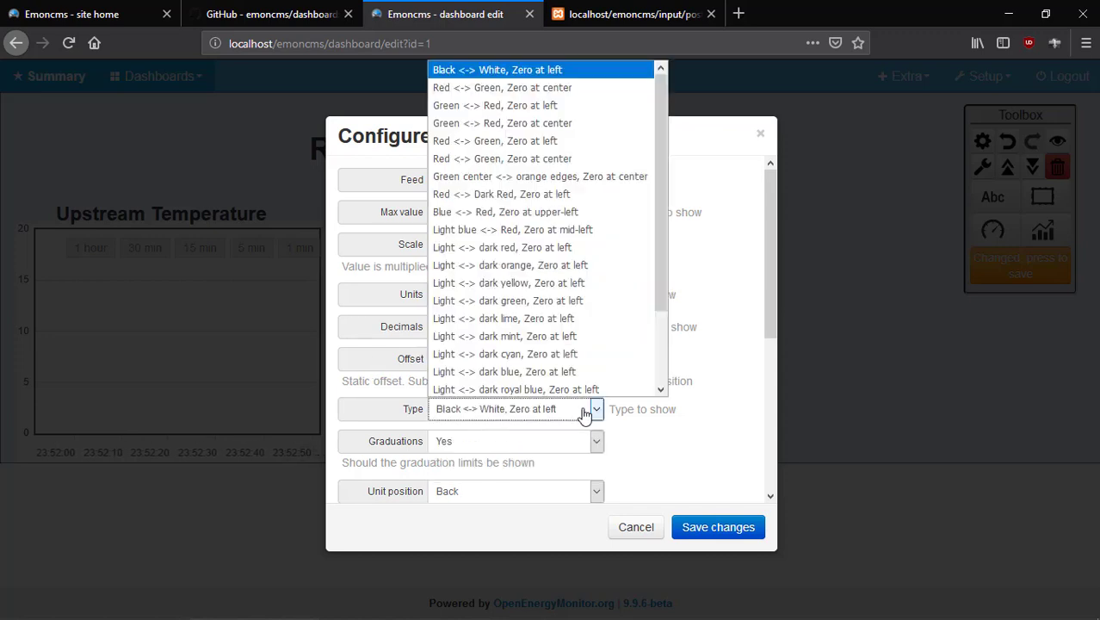
left_click(528, 140)
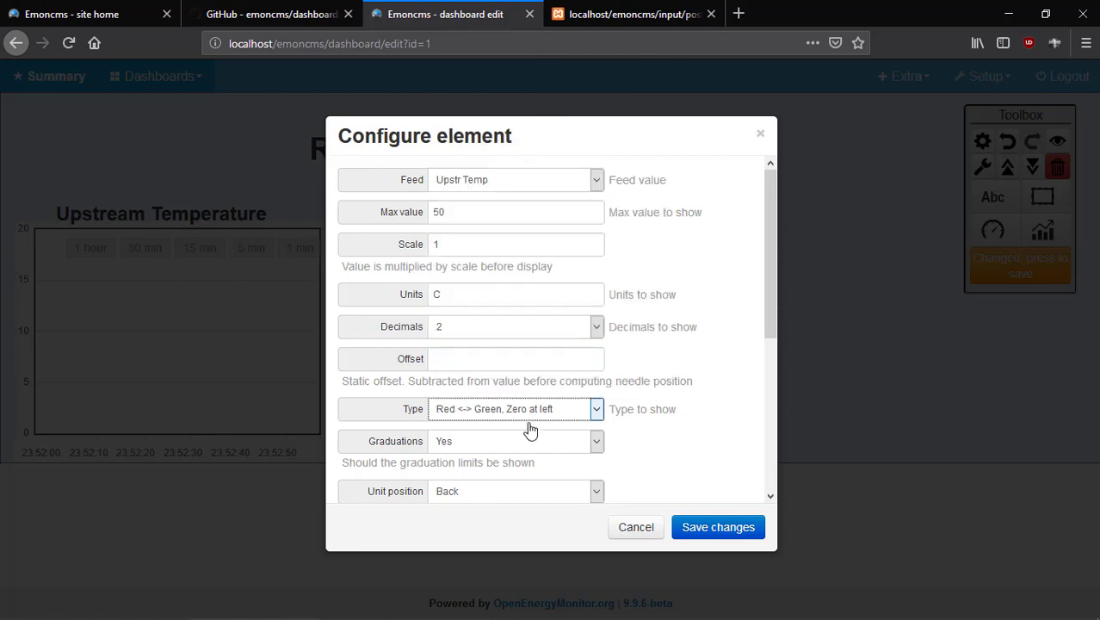
scroll(529, 430, "down", 6)
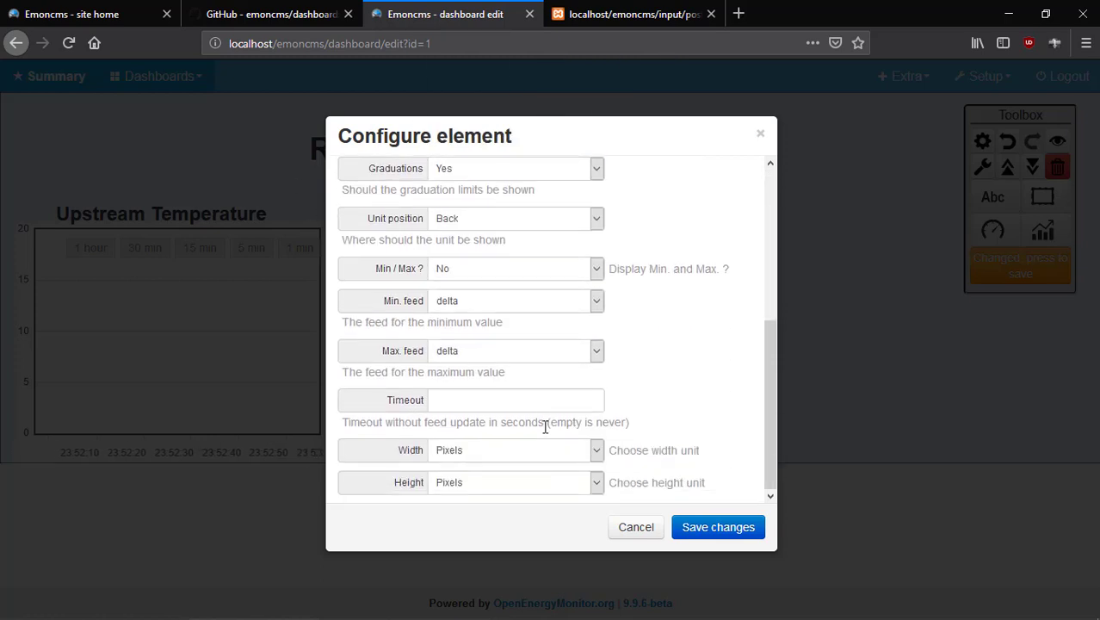
Move the dial into the Upstream Temperature graph's lower left, shrink it, and save.
left_click(717, 526)
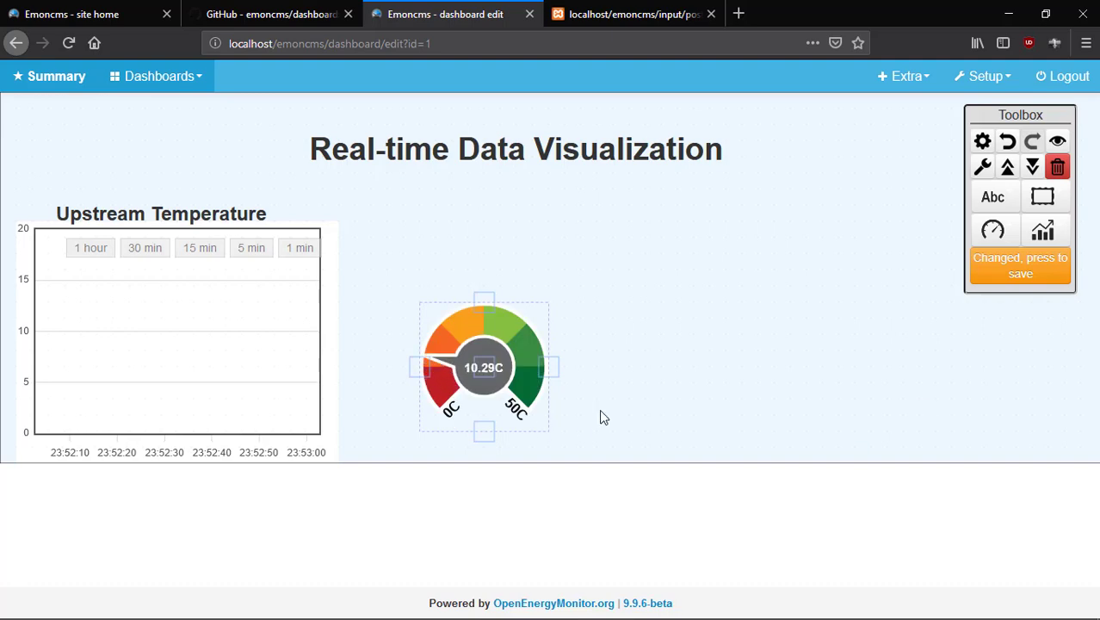
left_click_drag(499, 342, 144, 342)
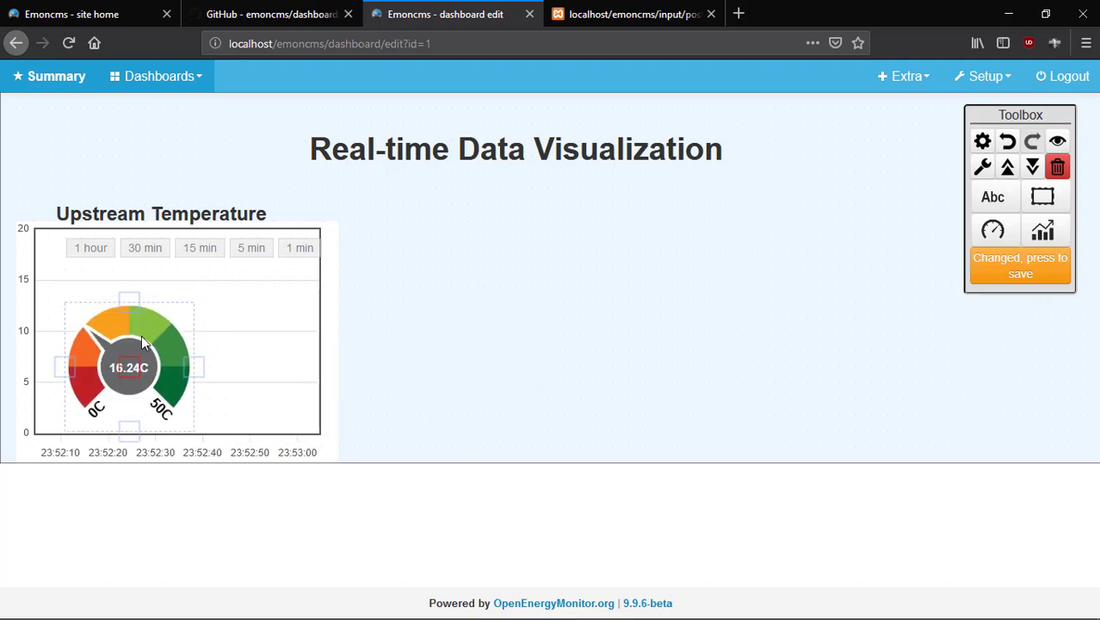
left_click_drag(128, 296, 125, 338)
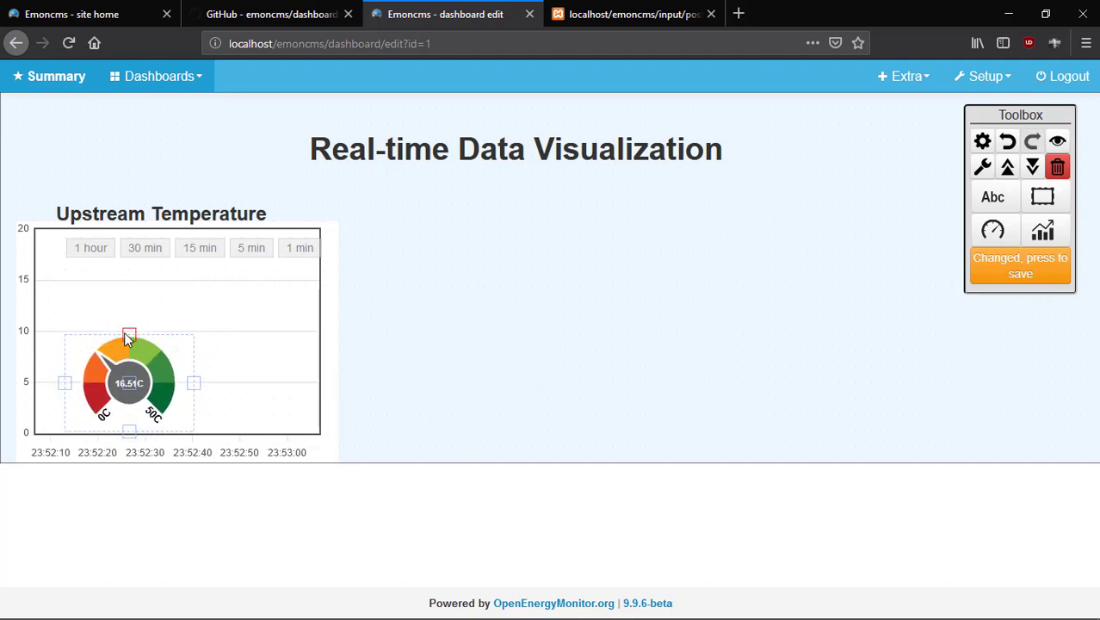
left_click_drag(125, 380, 109, 379)
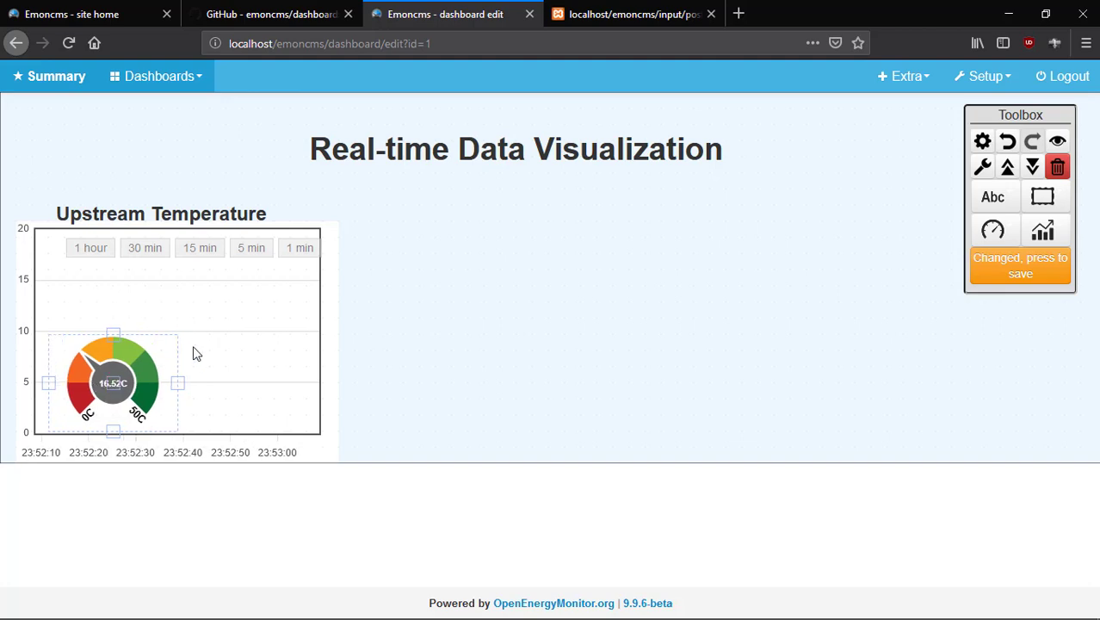
left_click(1034, 276)
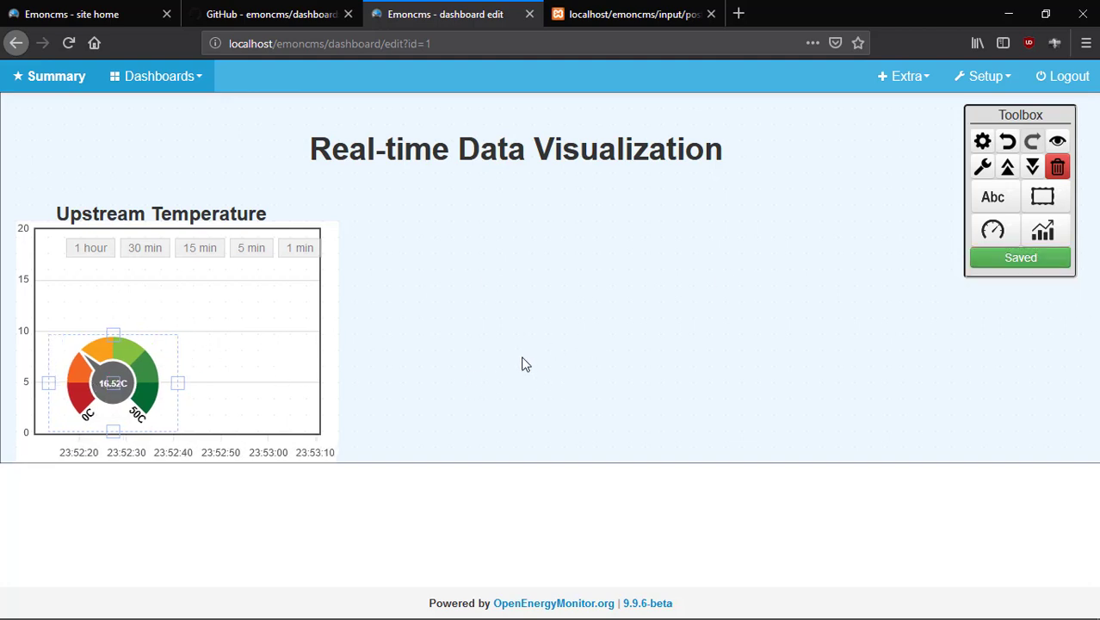
left_click(159, 215)
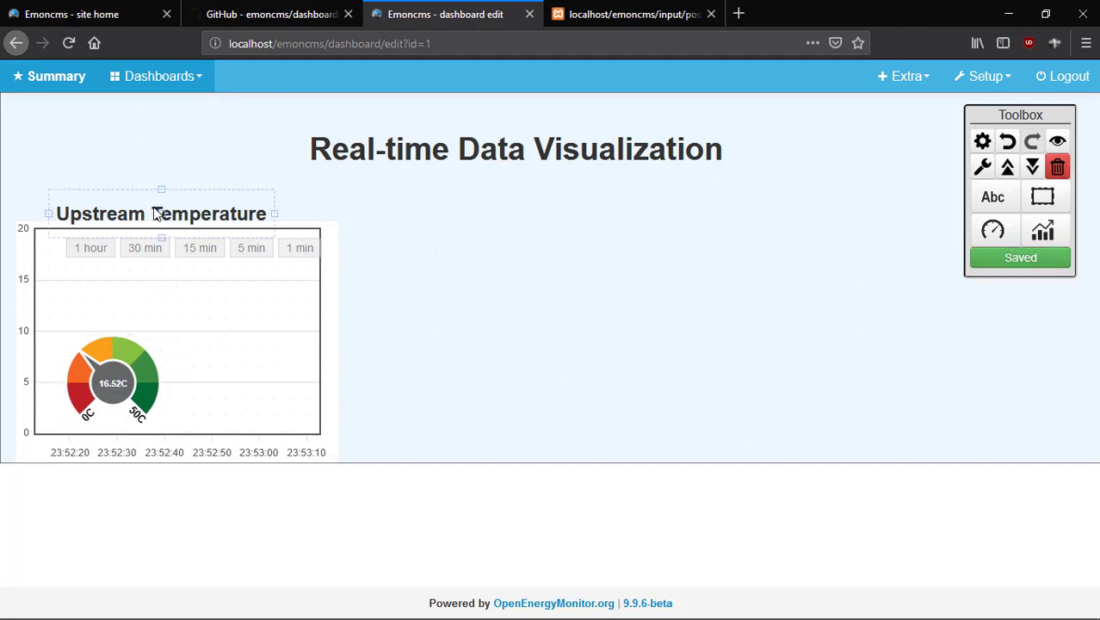
left_click(510, 253)
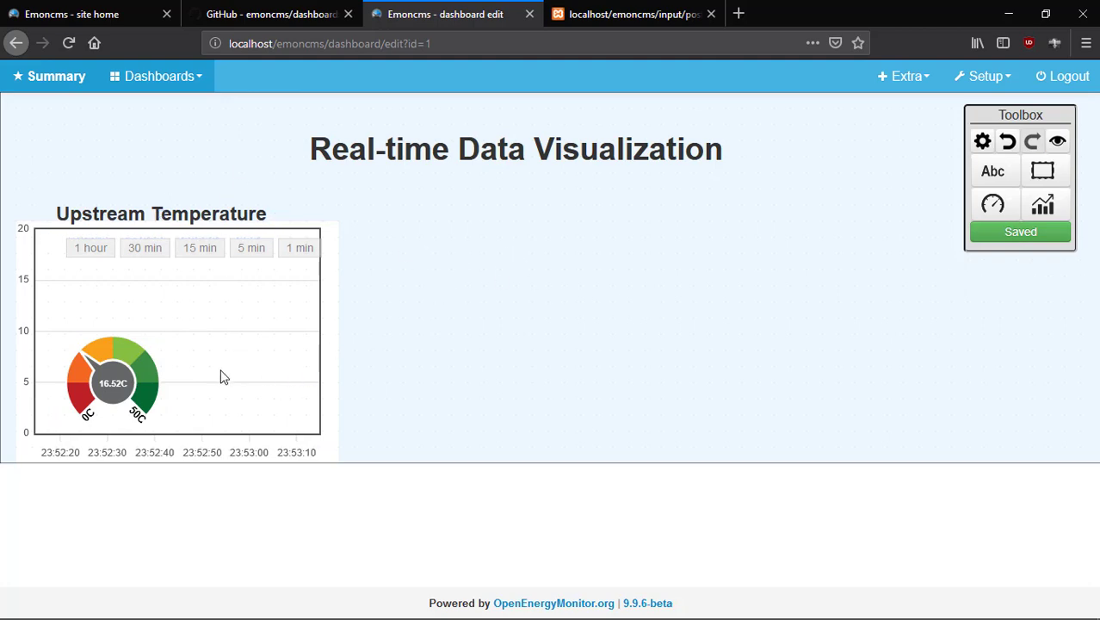
left_click(1042, 204)
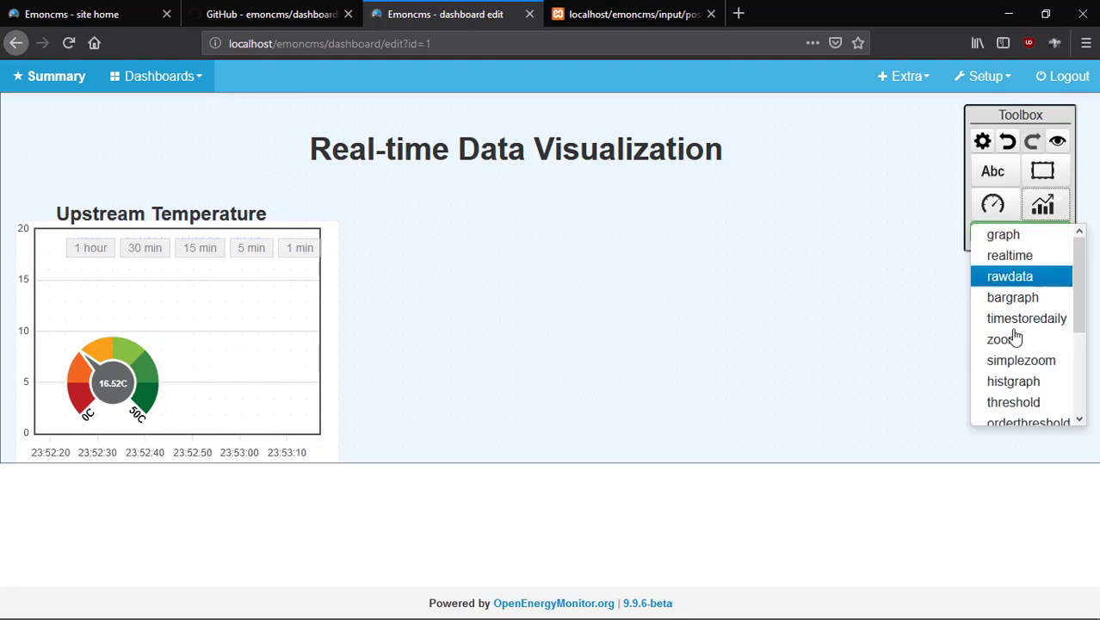
Add a second realtime graph fed by the Downstream temp feed.
left_click(1037, 255)
left_click(491, 273)
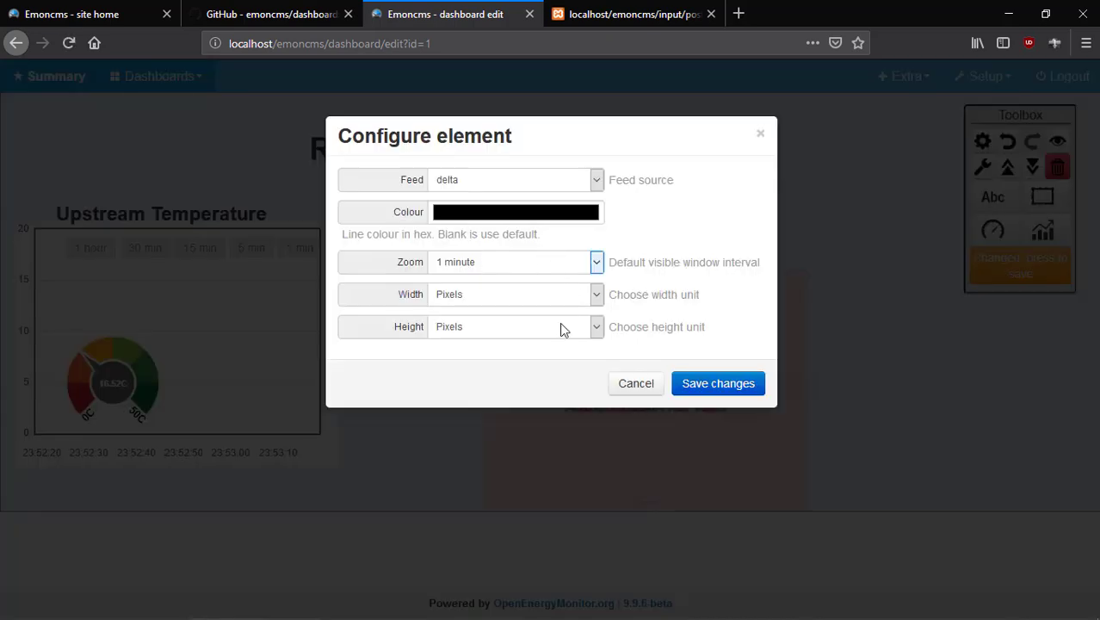
left_click(596, 179)
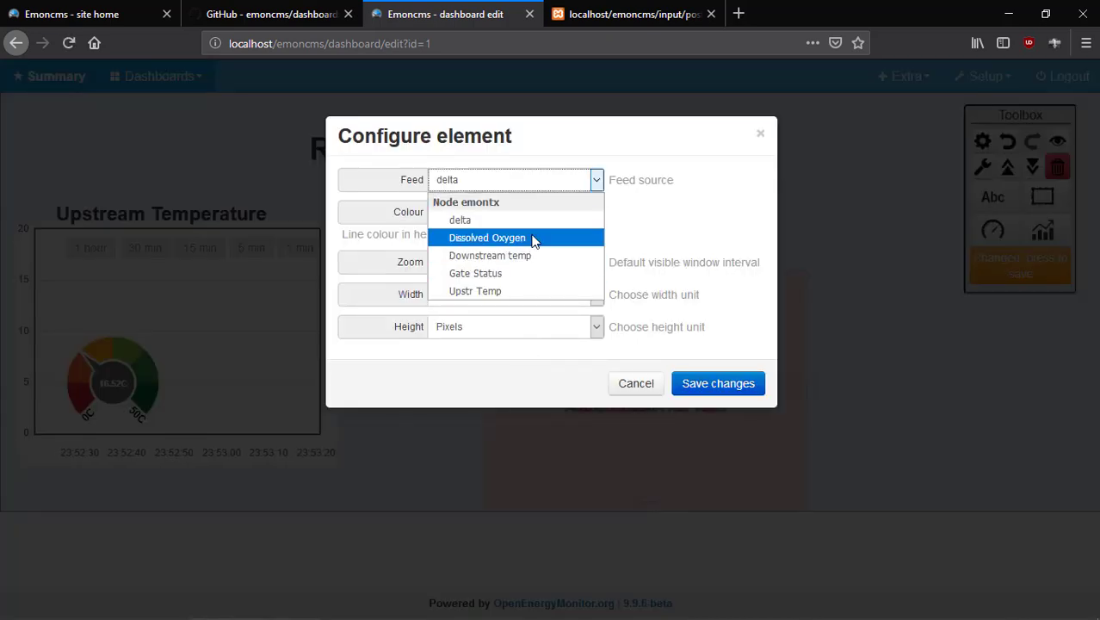
left_click(528, 256)
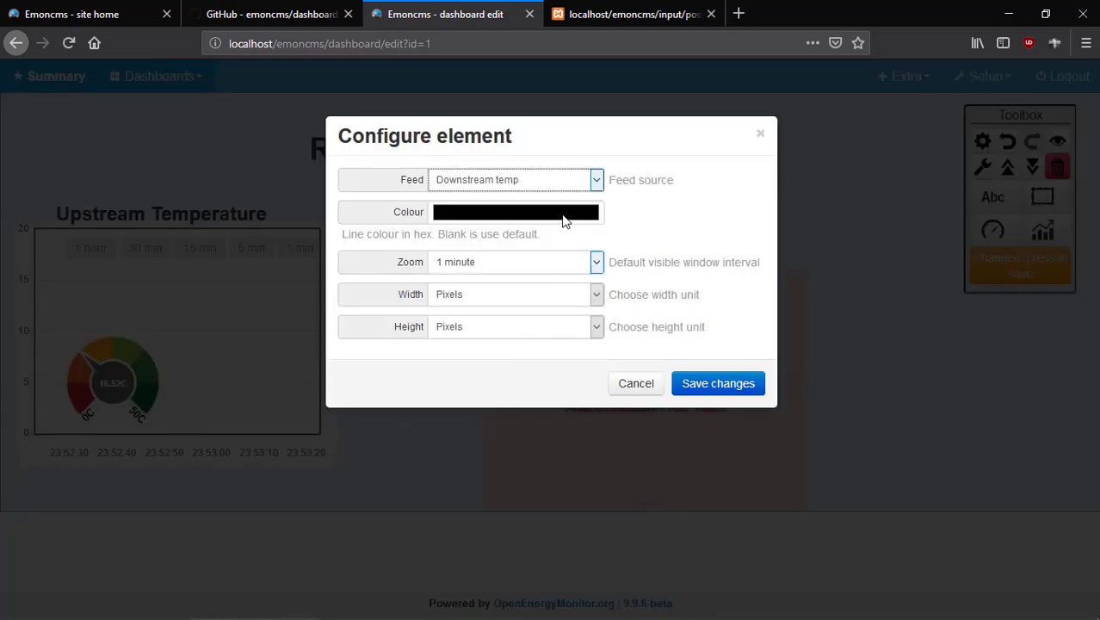
Give the graph an orange line and move it beside the Upstream Temperature chart.
left_click(564, 217)
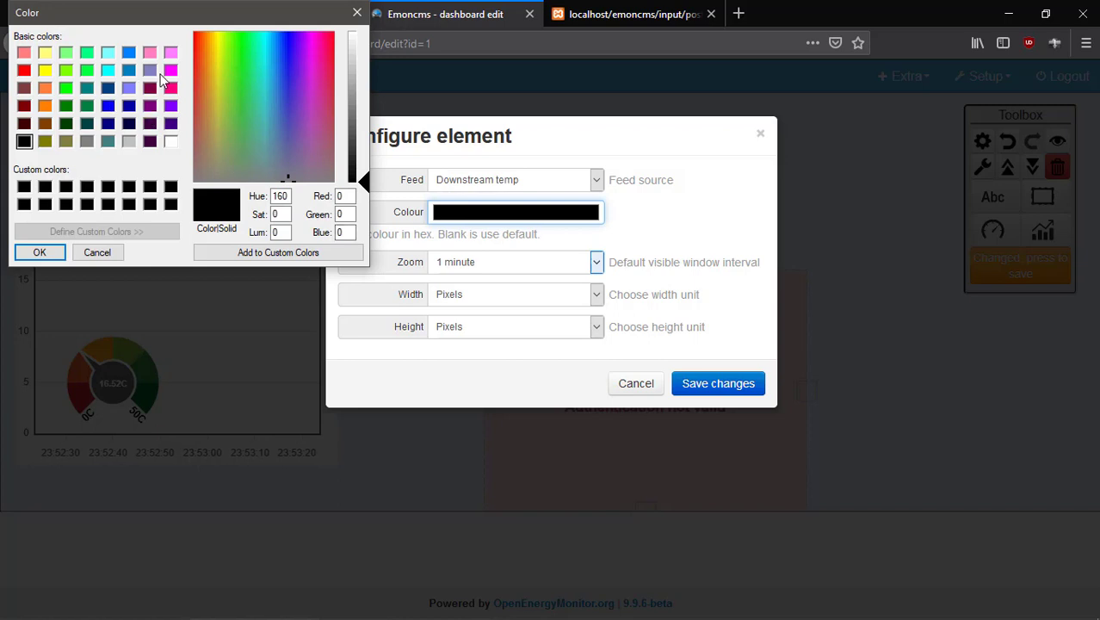
left_click(47, 90)
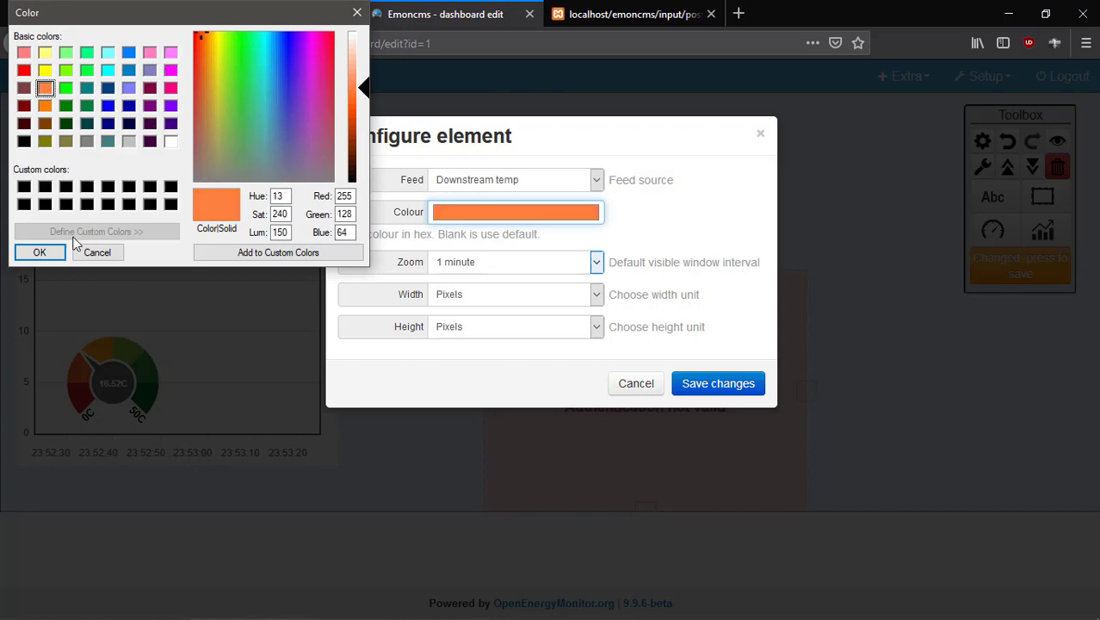
left_click(43, 252)
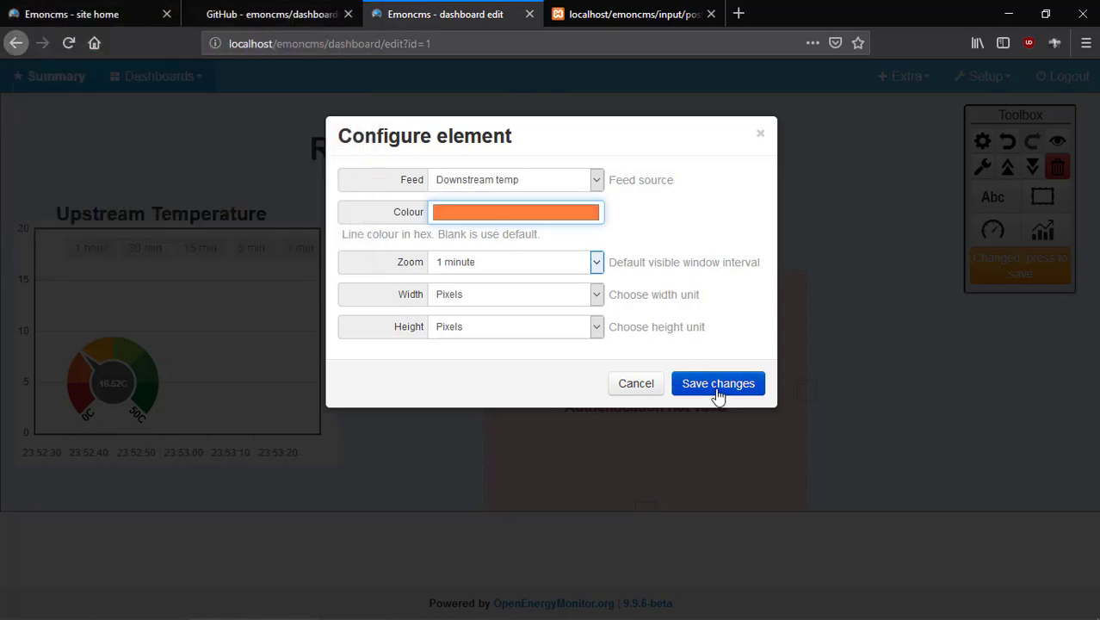
left_click(718, 392)
left_click_drag(650, 393, 519, 344)
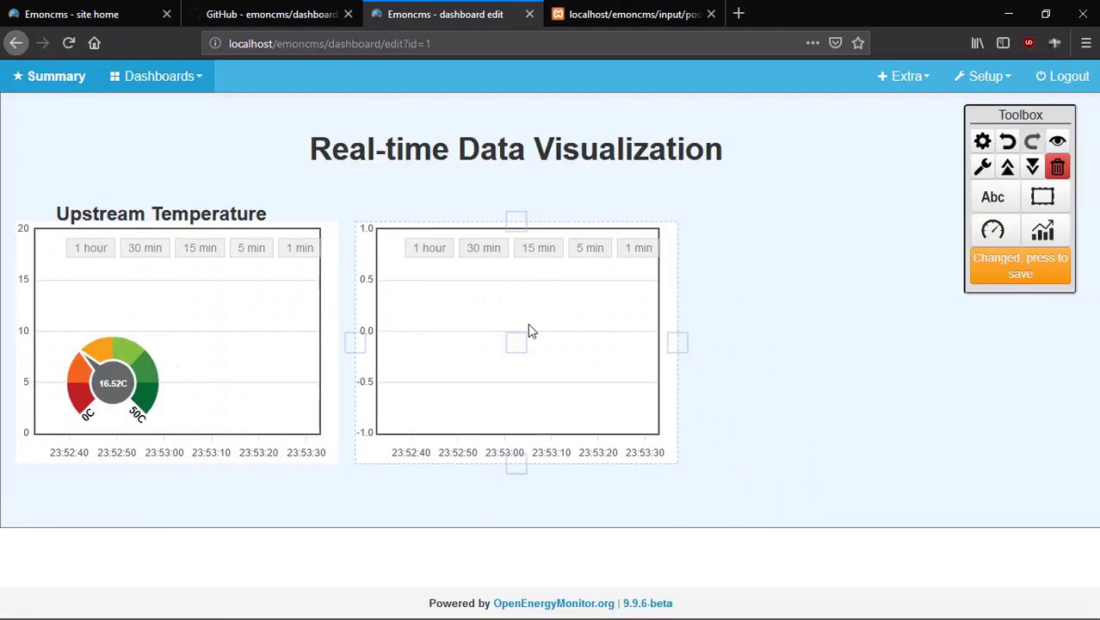
Place a new dial gauge fed by the Dissolved Oxygen feed.
left_click(1042, 230)
left_click(998, 234)
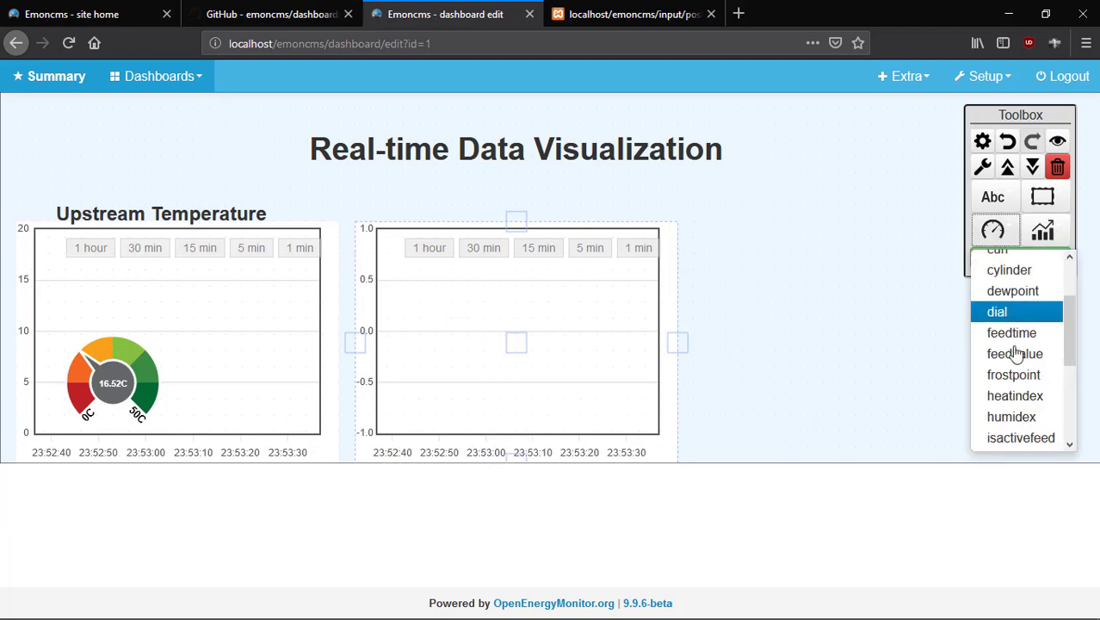
left_click(1028, 314)
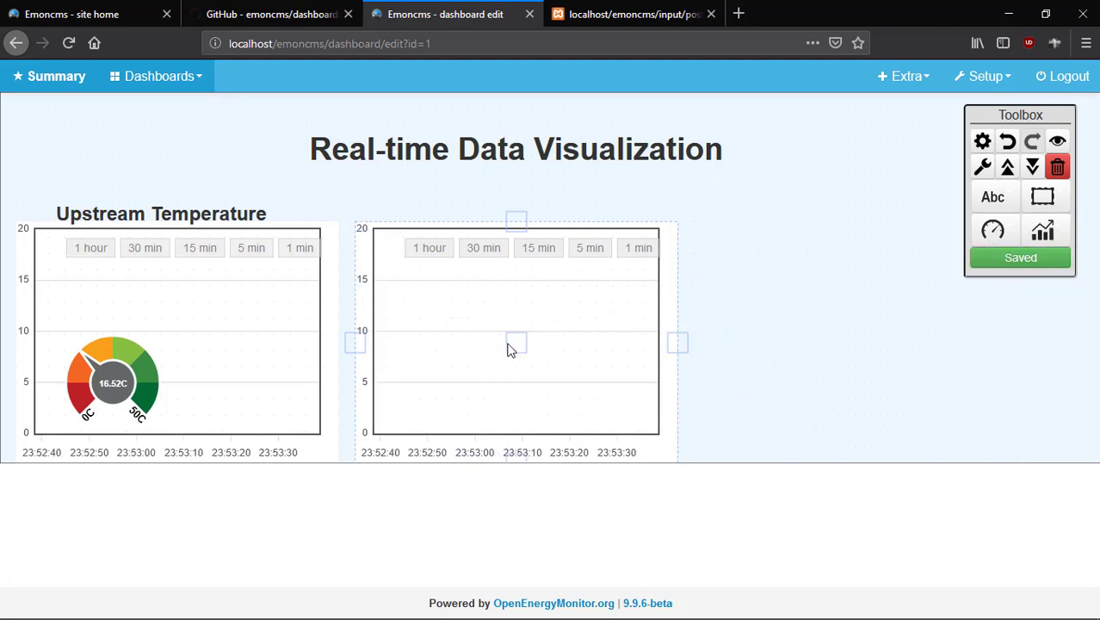
left_click(771, 342)
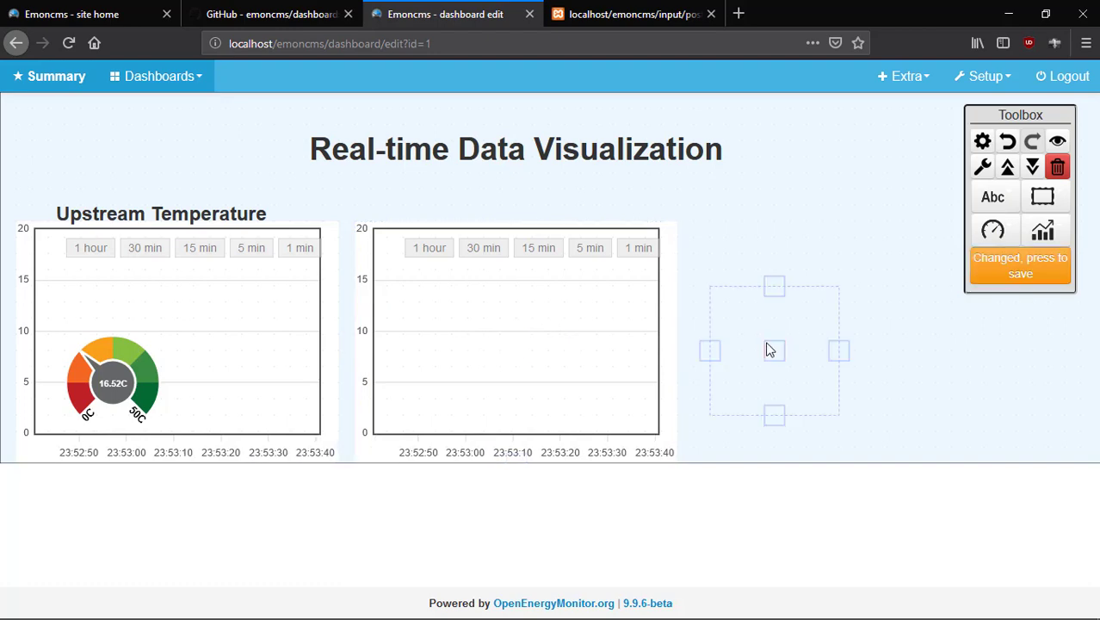
double_click(769, 346)
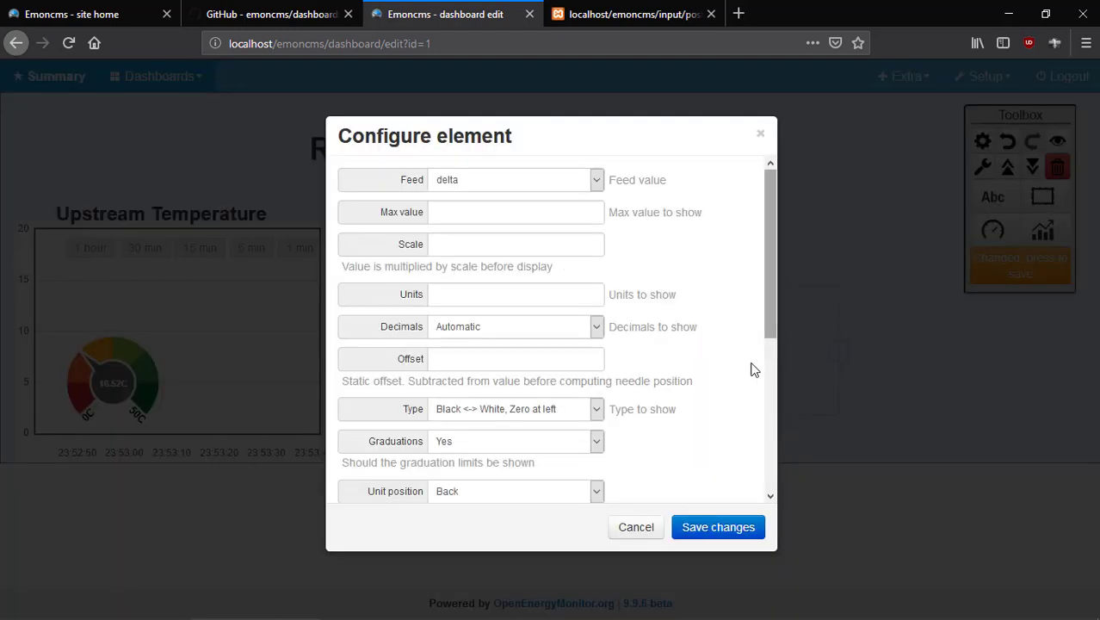
left_click(597, 182)
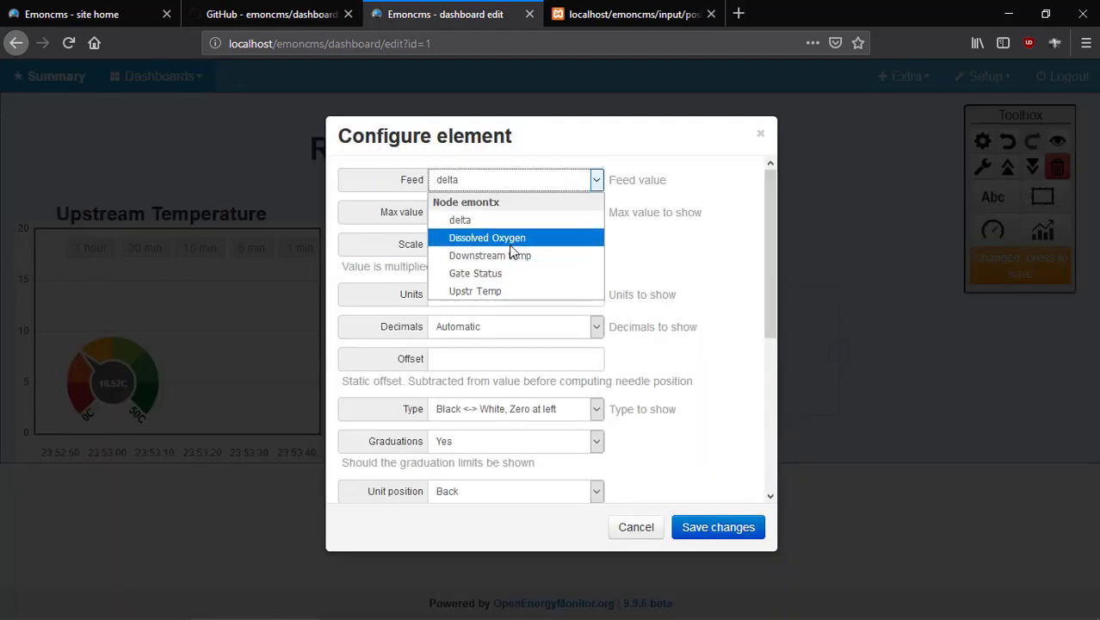
left_click(509, 244)
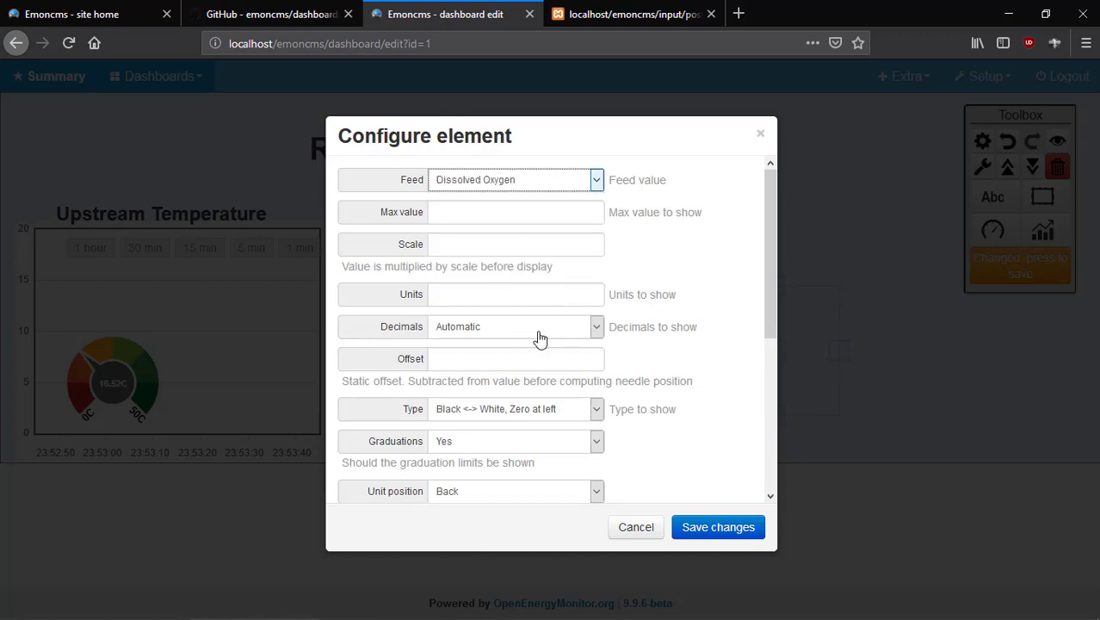
Set the dial to max 50, scale 1, units C, 2 decimals, light-to-dark red style.
left_click(484, 216)
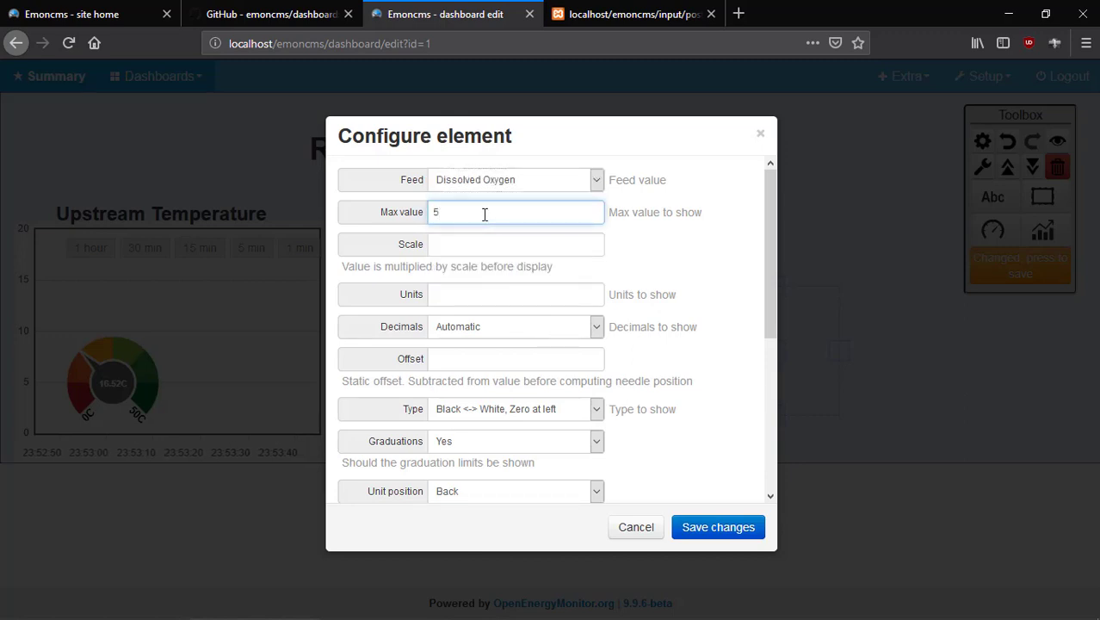
left_click(484, 241)
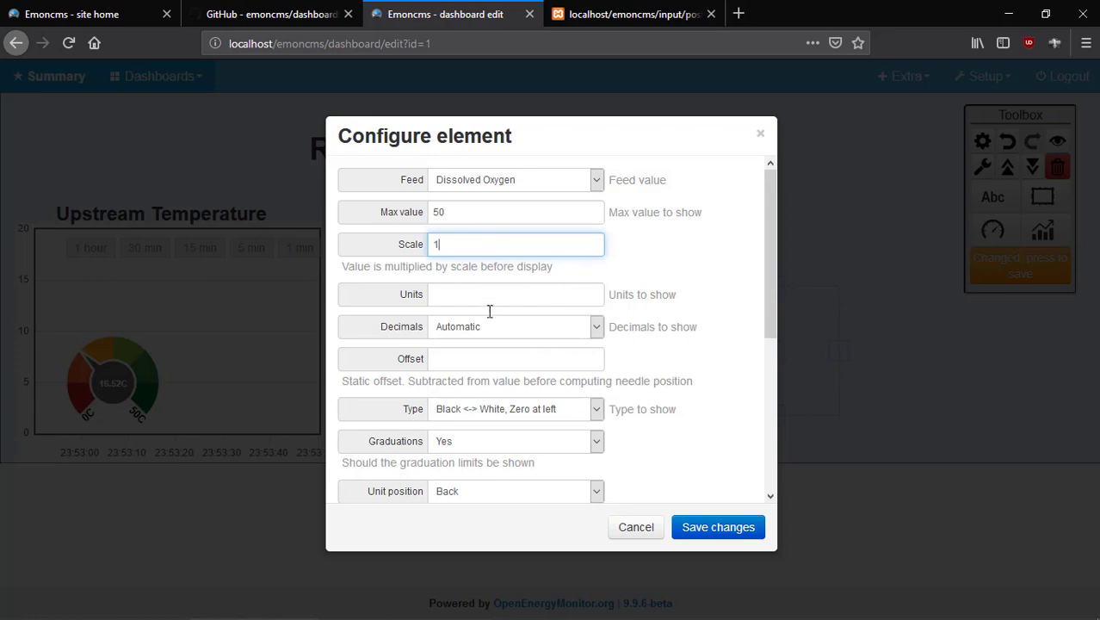
left_click(520, 298)
type("C")
scroll(585, 327, "down", 2)
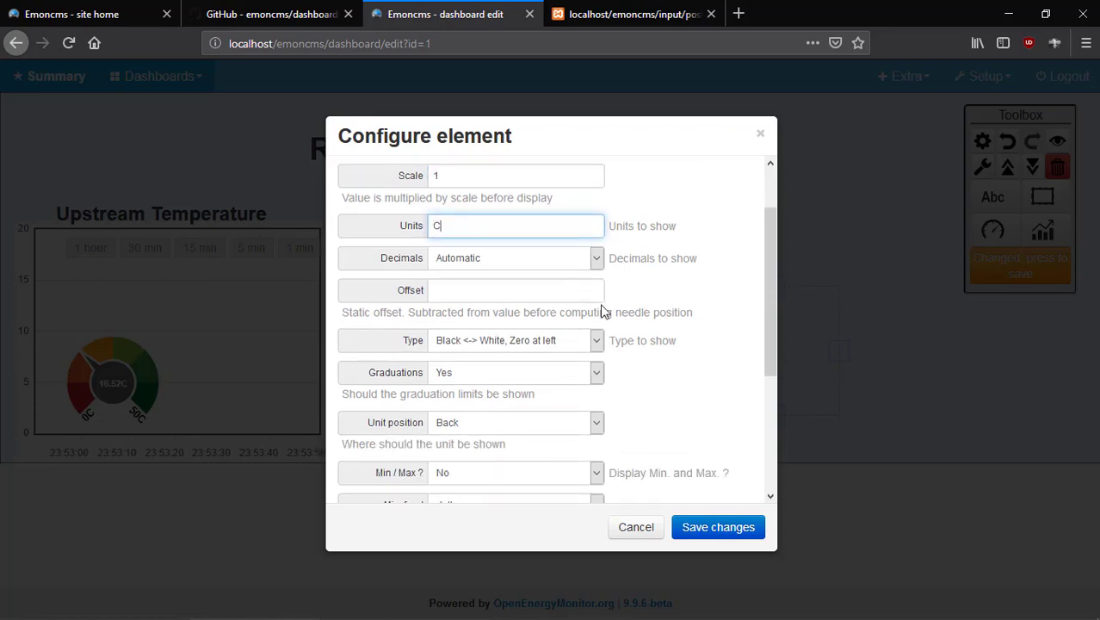
left_click(594, 250)
left_click(523, 321)
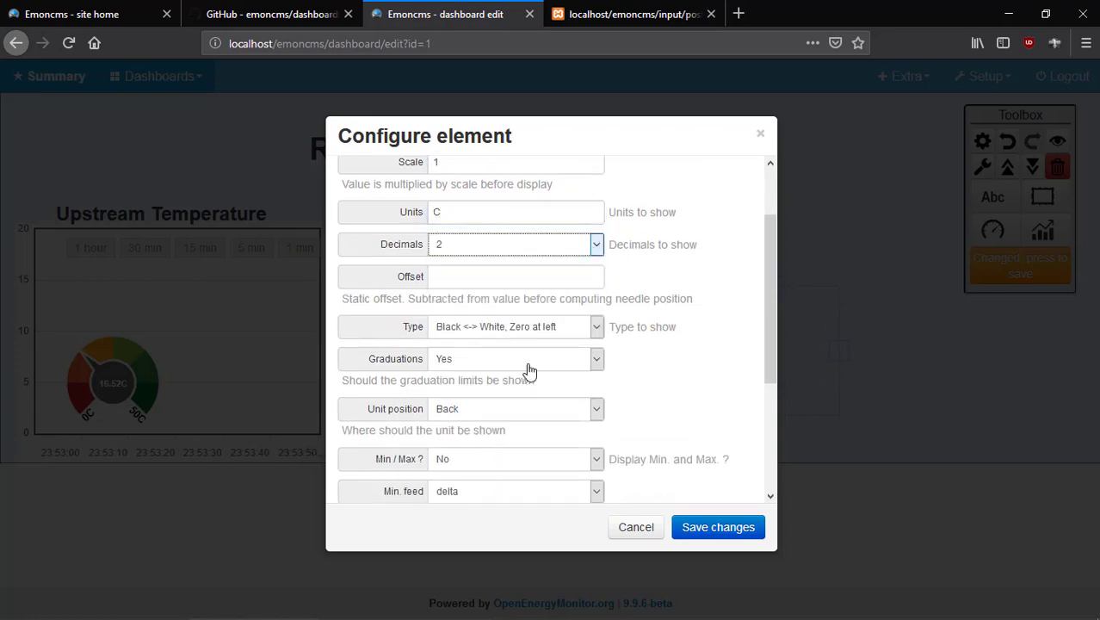
scroll(582, 362, "down", 4)
scroll(582, 361, "up", 4)
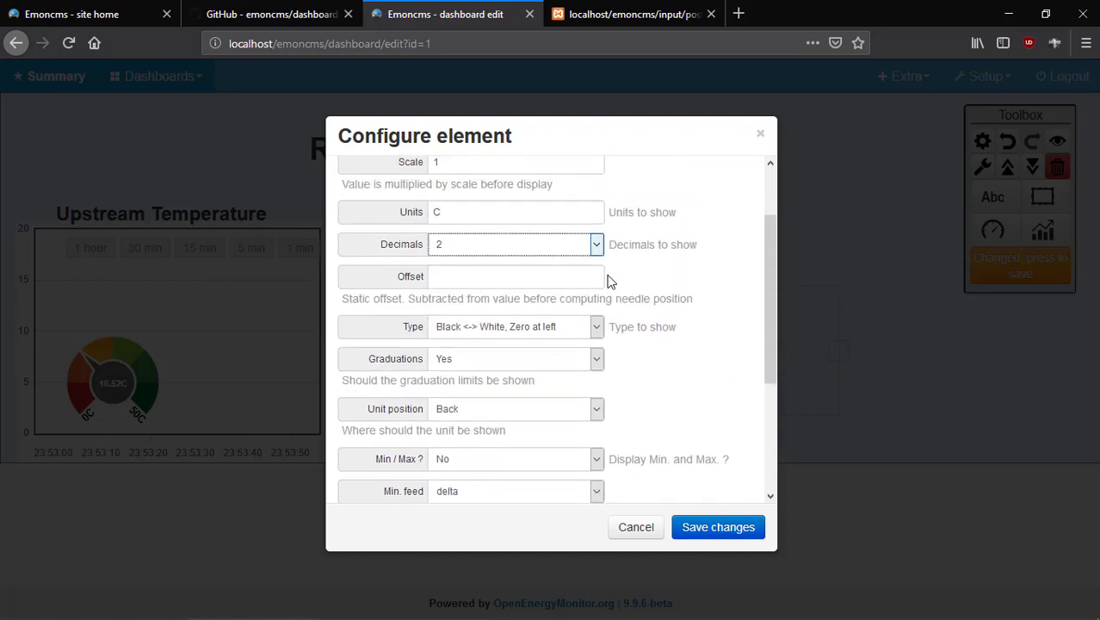
left_click(595, 326)
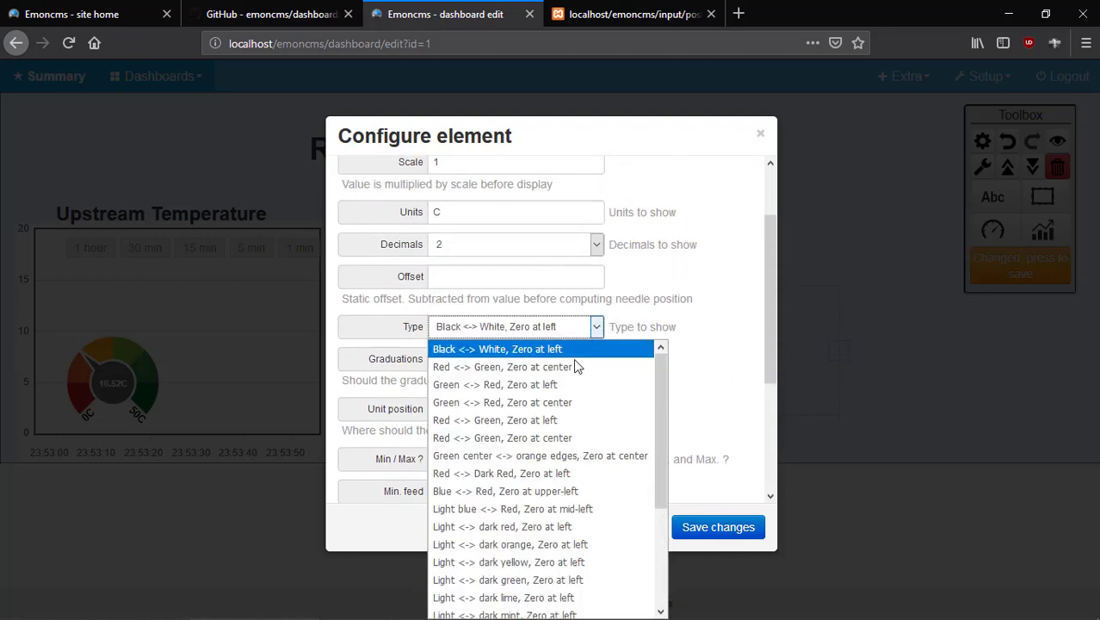
left_click(552, 528)
left_click(725, 535)
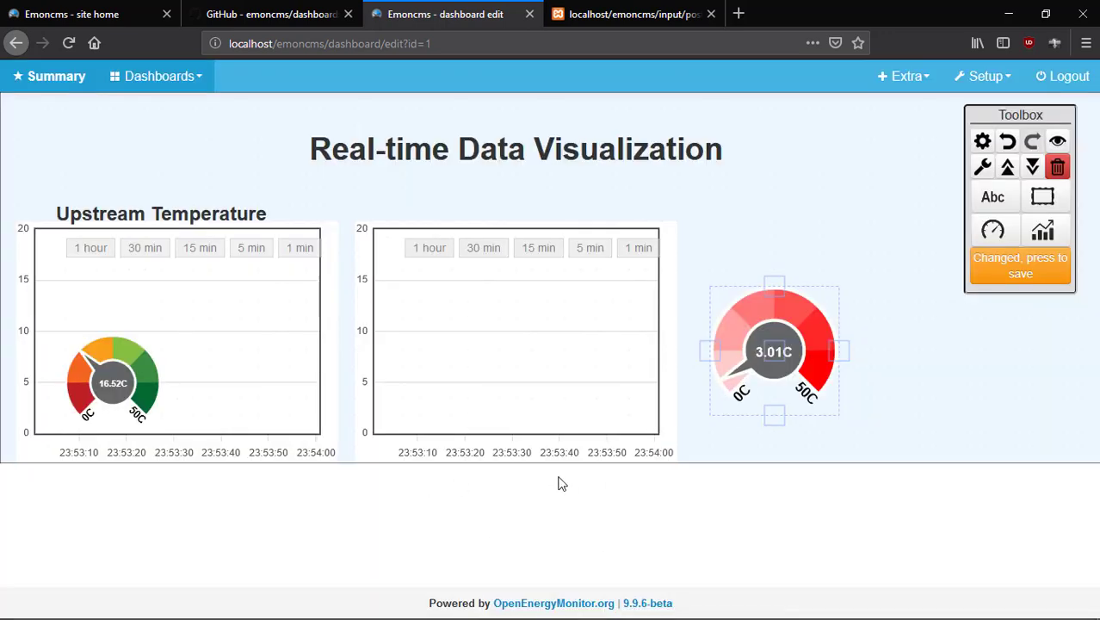
Move the red dial into the second chart's lower left and save the dashboard.
left_click_drag(693, 365, 423, 378)
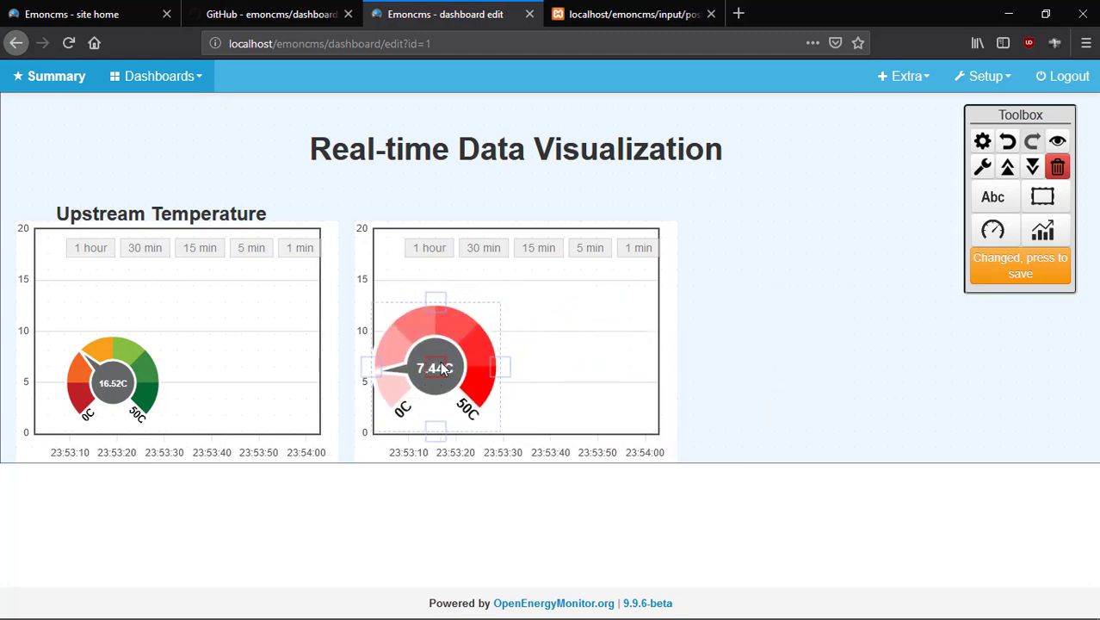
left_click_drag(449, 308, 447, 387)
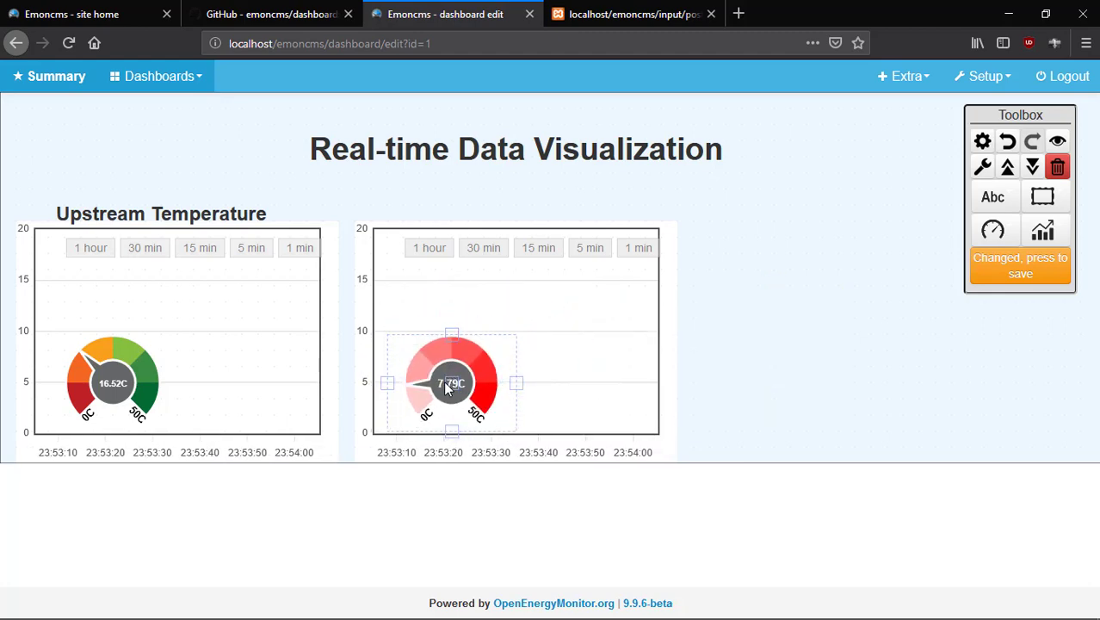
left_click(977, 270)
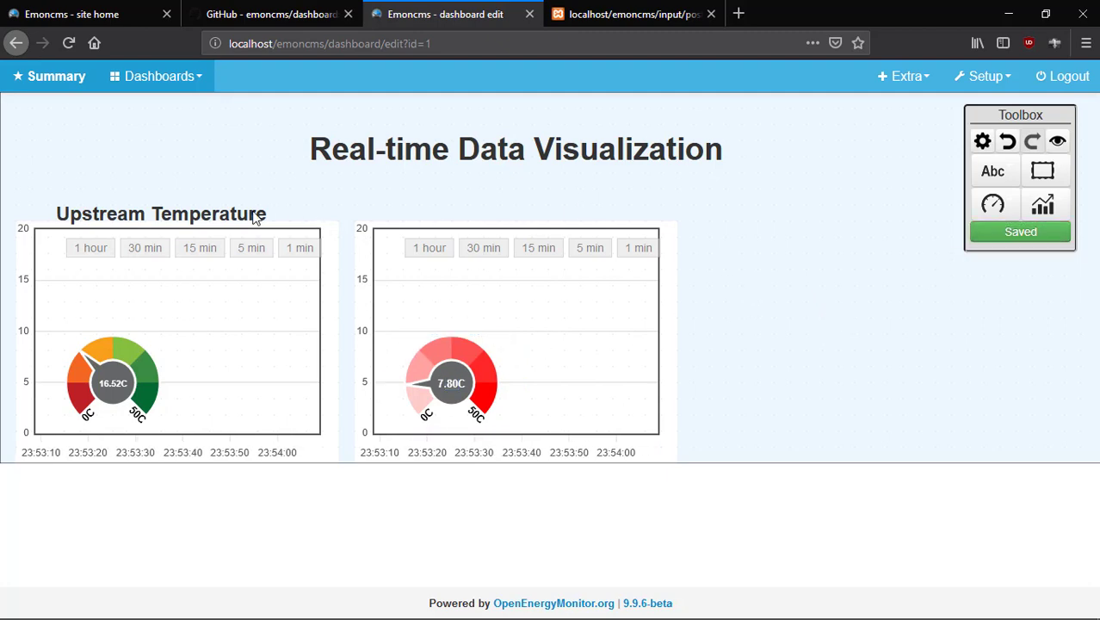
left_click(185, 217)
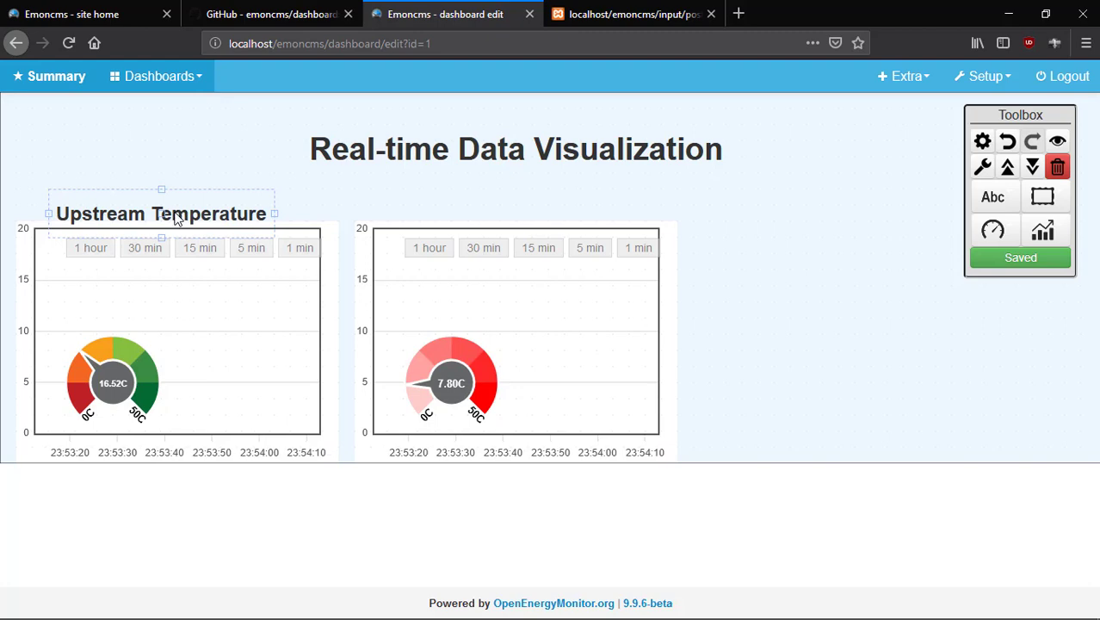
Dismiss the browser context menu and deselect the Upstream Temperature heading.
right_click(177, 219)
left_click(525, 218)
left_click(547, 217)
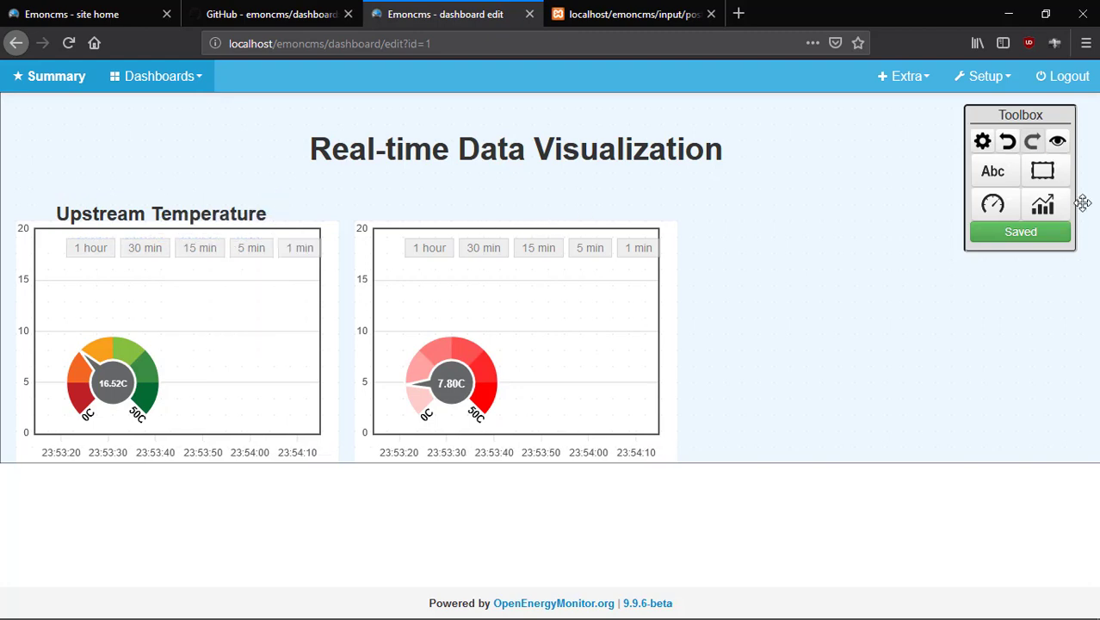
Add a centred 'Downstream Temperature' heading above the second chart, widened to one line, and save.
left_click(992, 170)
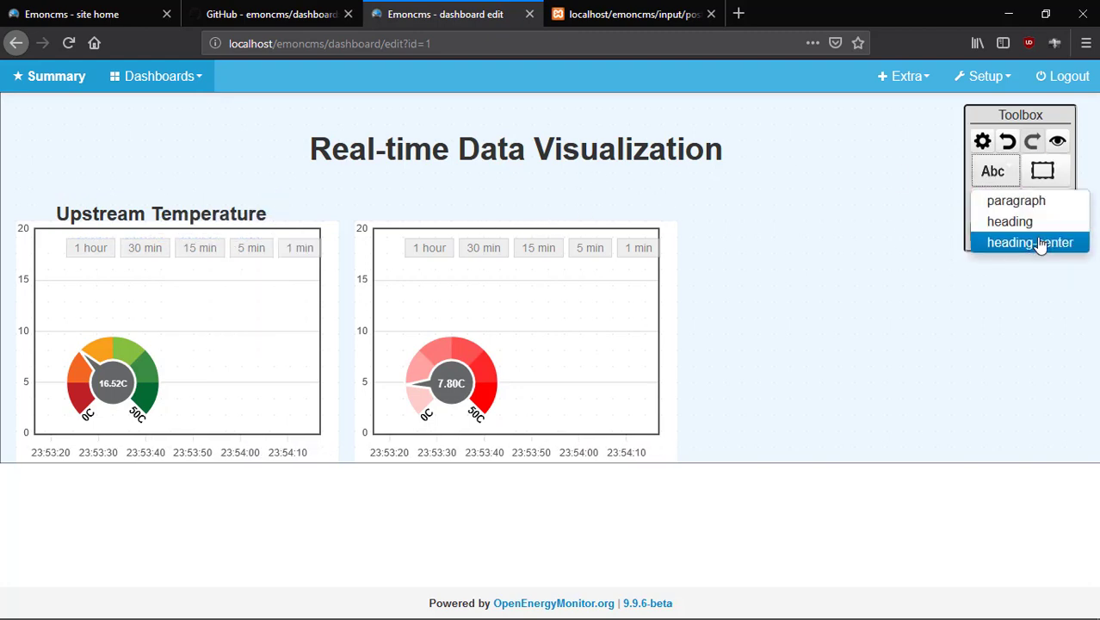
left_click(999, 242)
double_click(398, 202)
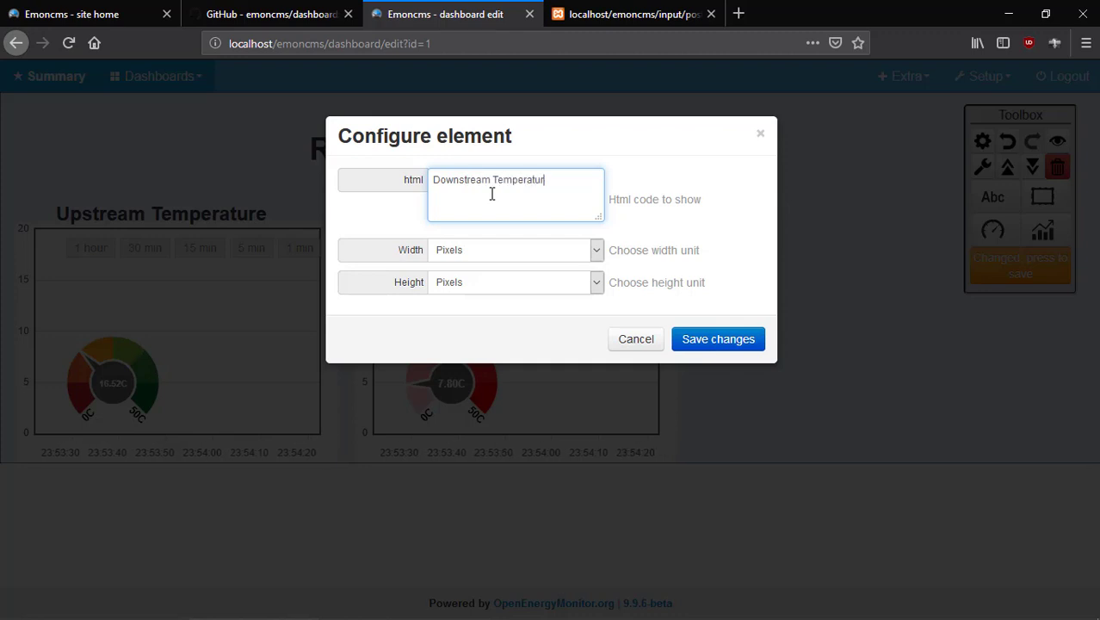
left_click(711, 341)
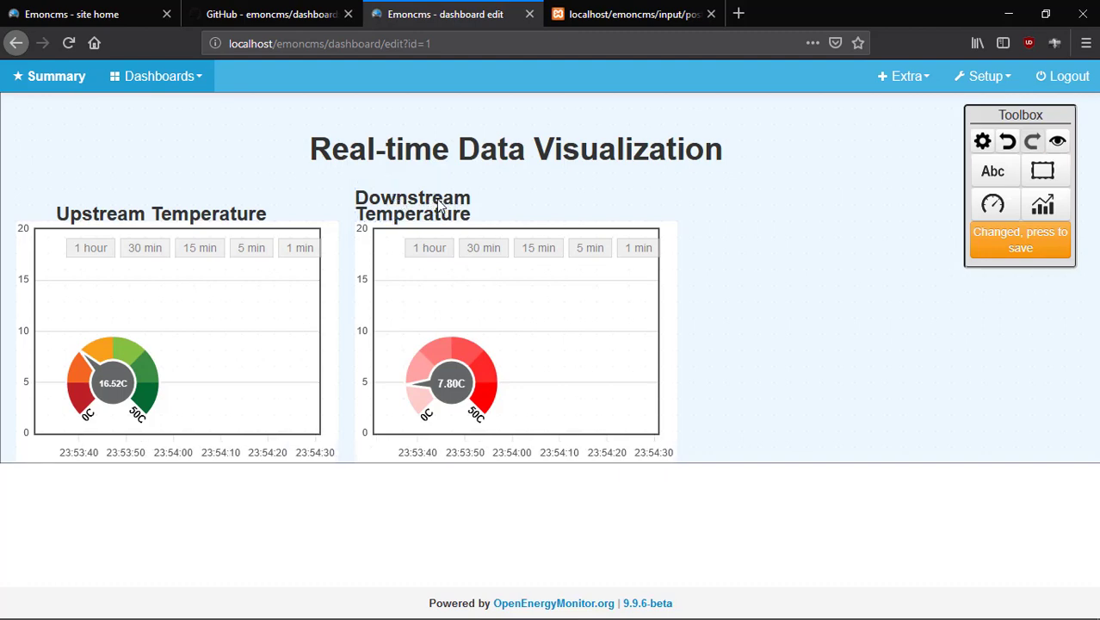
left_click_drag(438, 199, 614, 203)
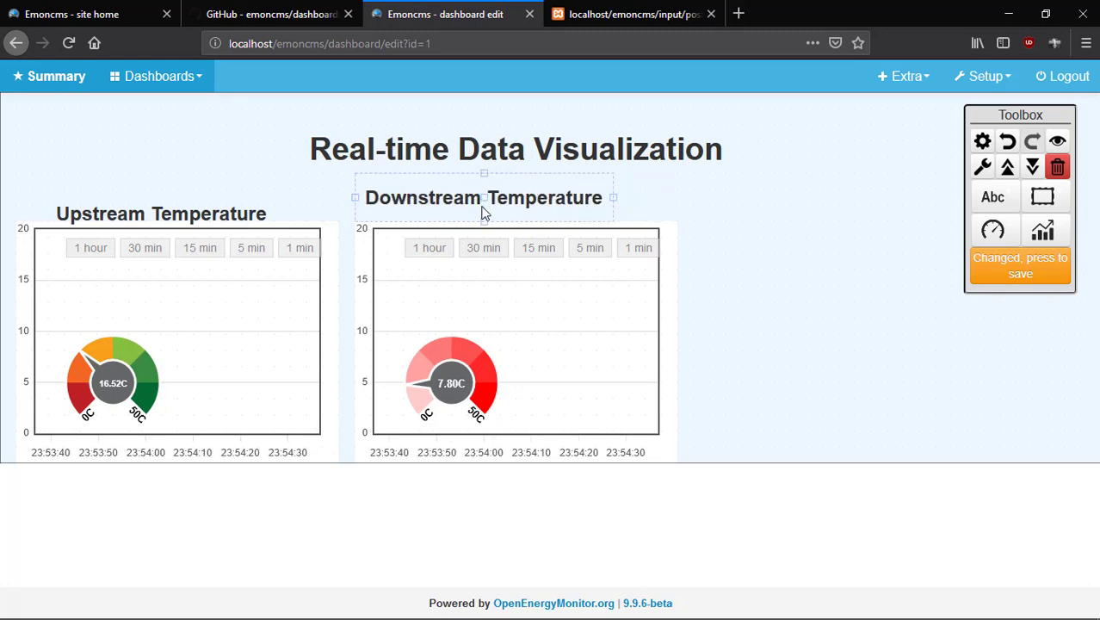
left_click(996, 270)
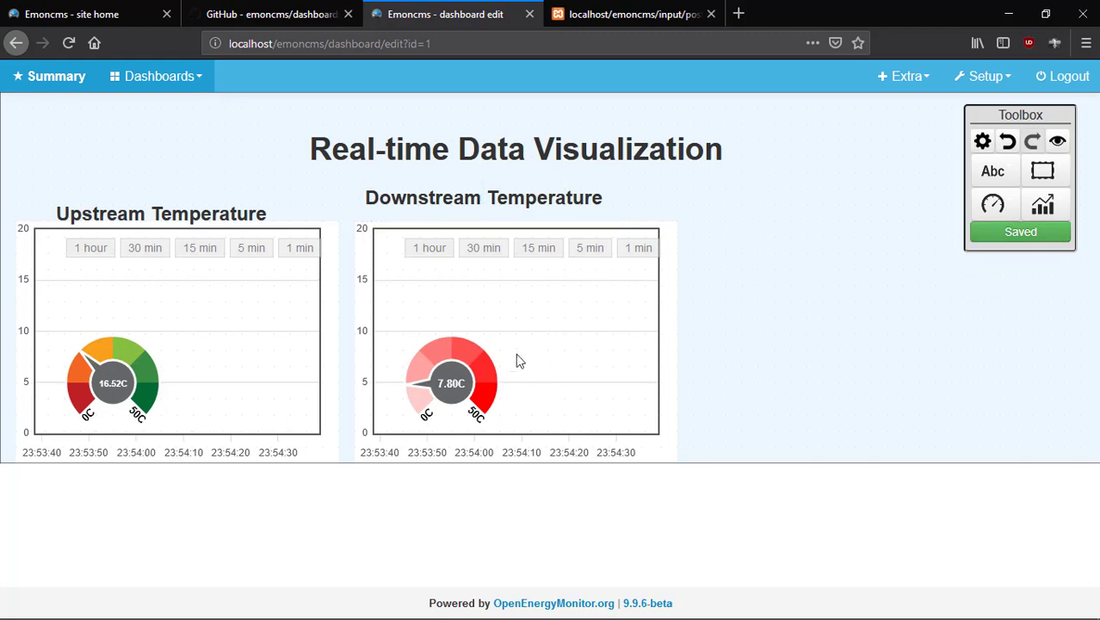
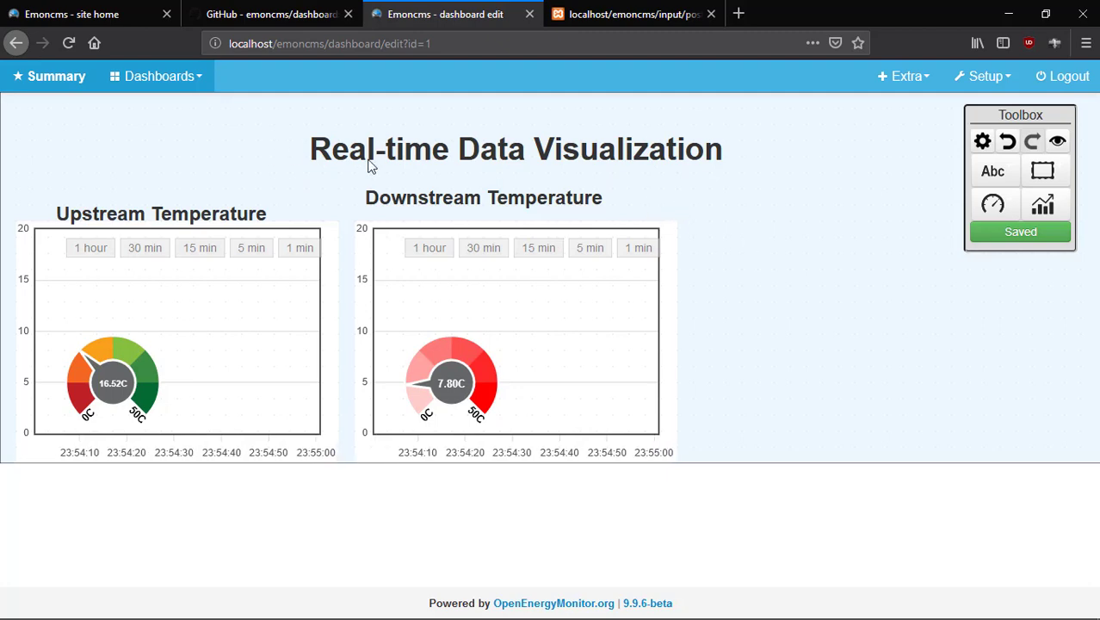
Wrap the Real-time Data Visualization heading in <u> tags to underline it, and save.
left_click(523, 155)
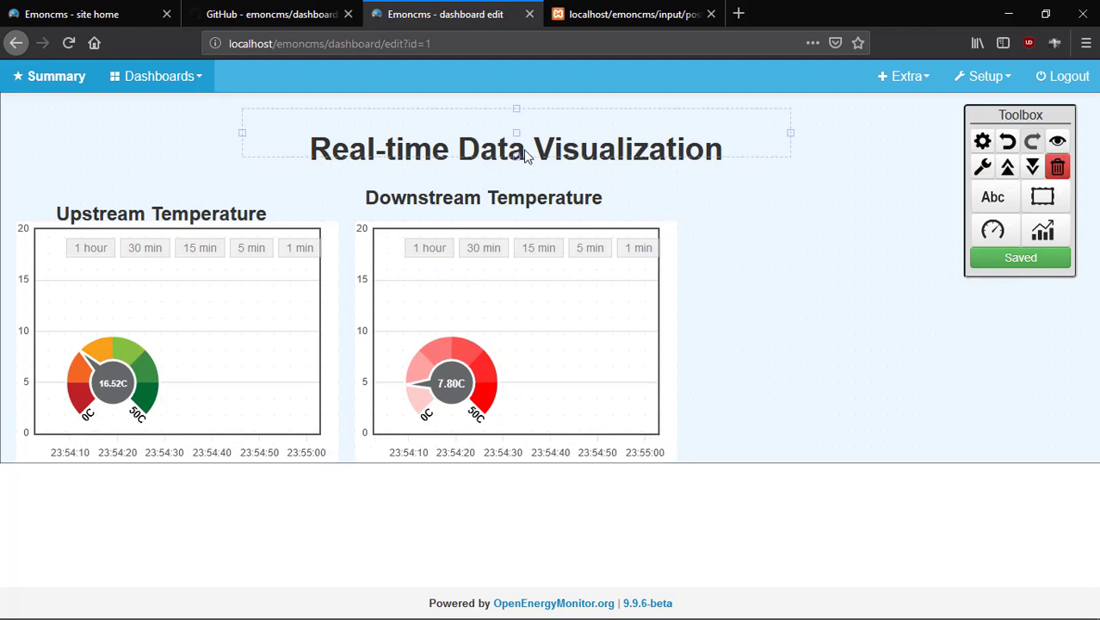
double_click(523, 155)
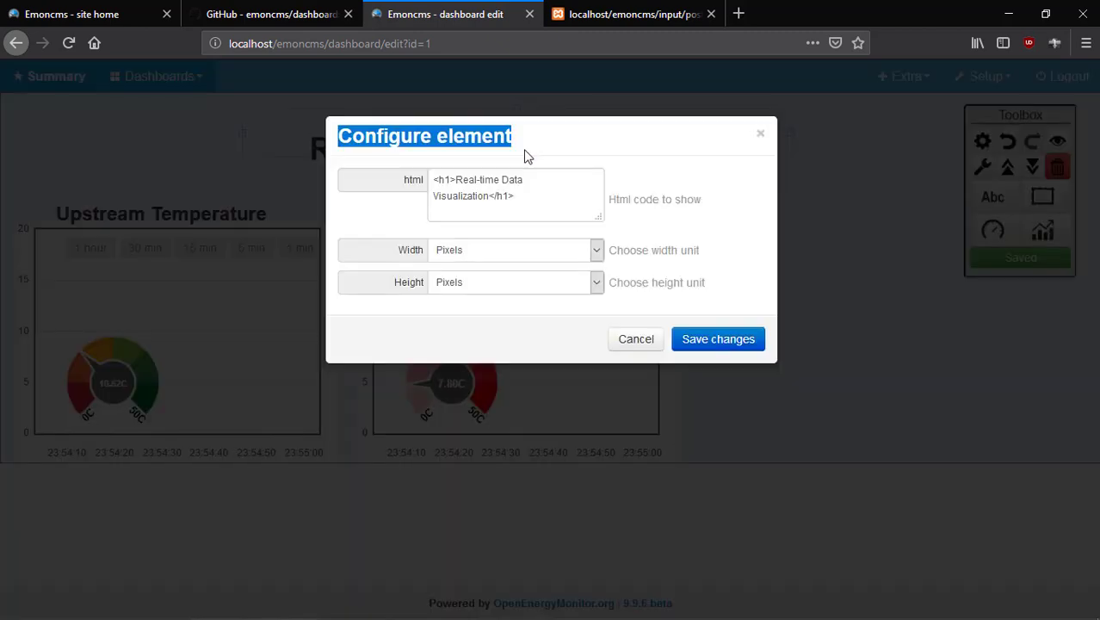
left_click(453, 182)
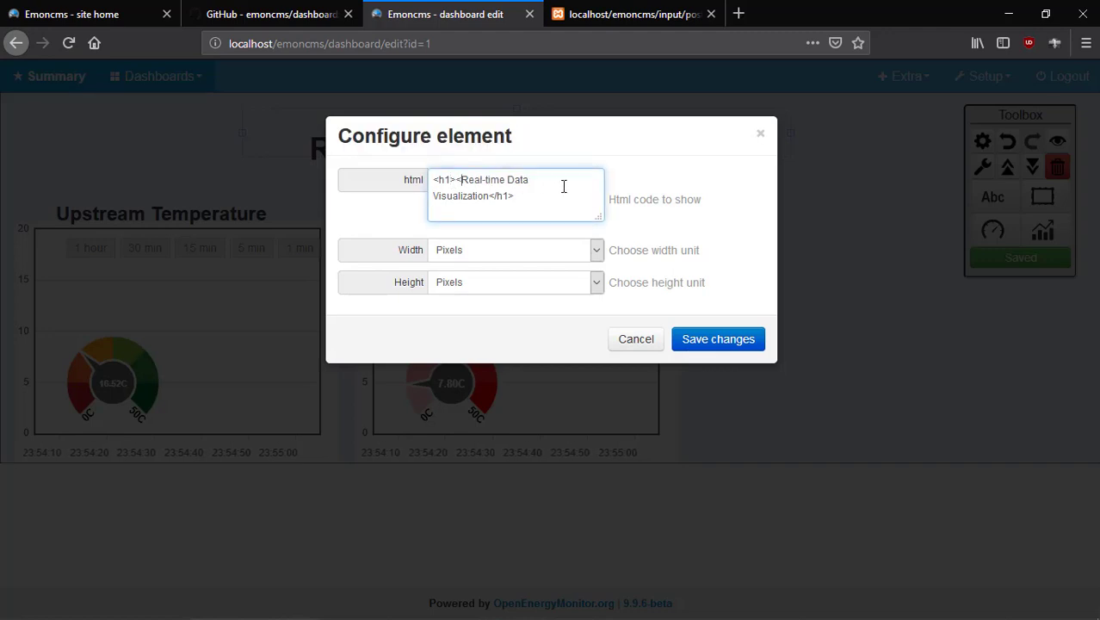
type("<u>")
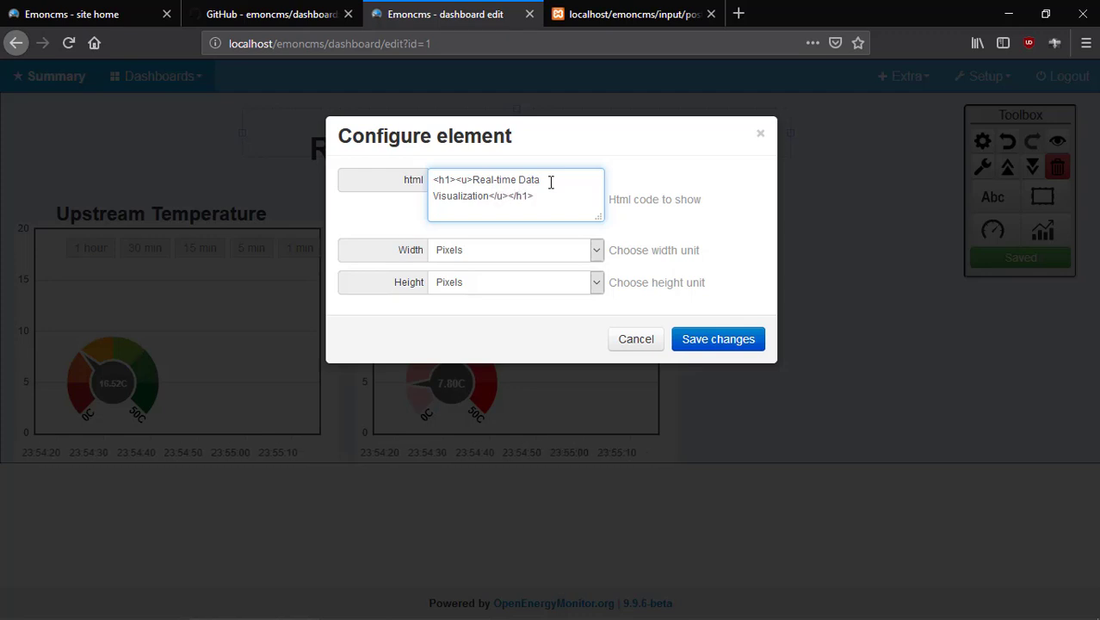
left_click(719, 342)
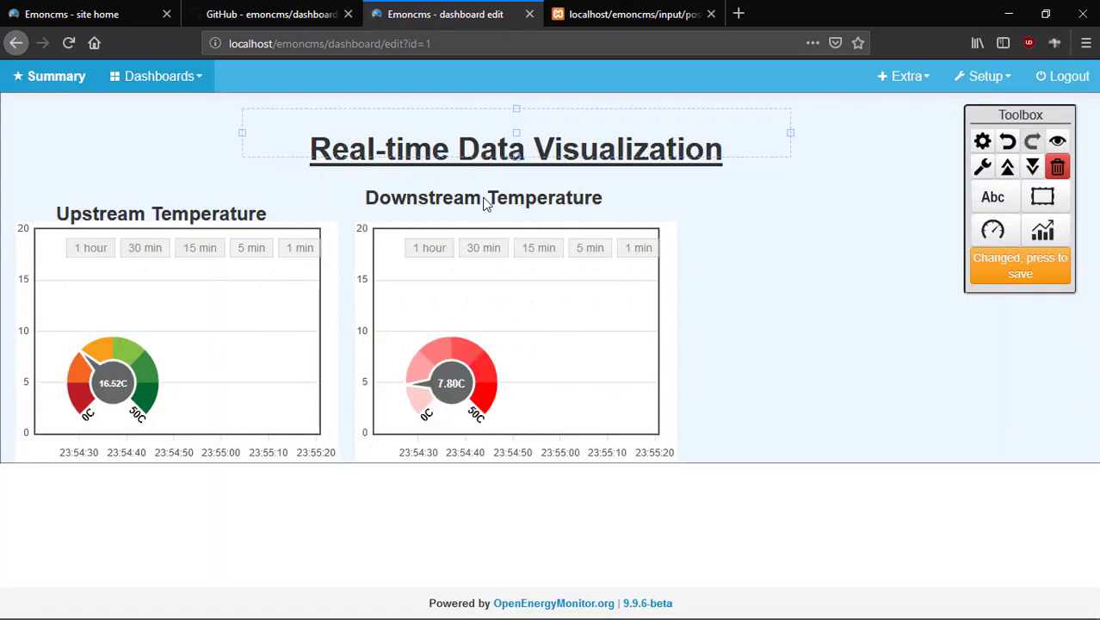
left_click(778, 201)
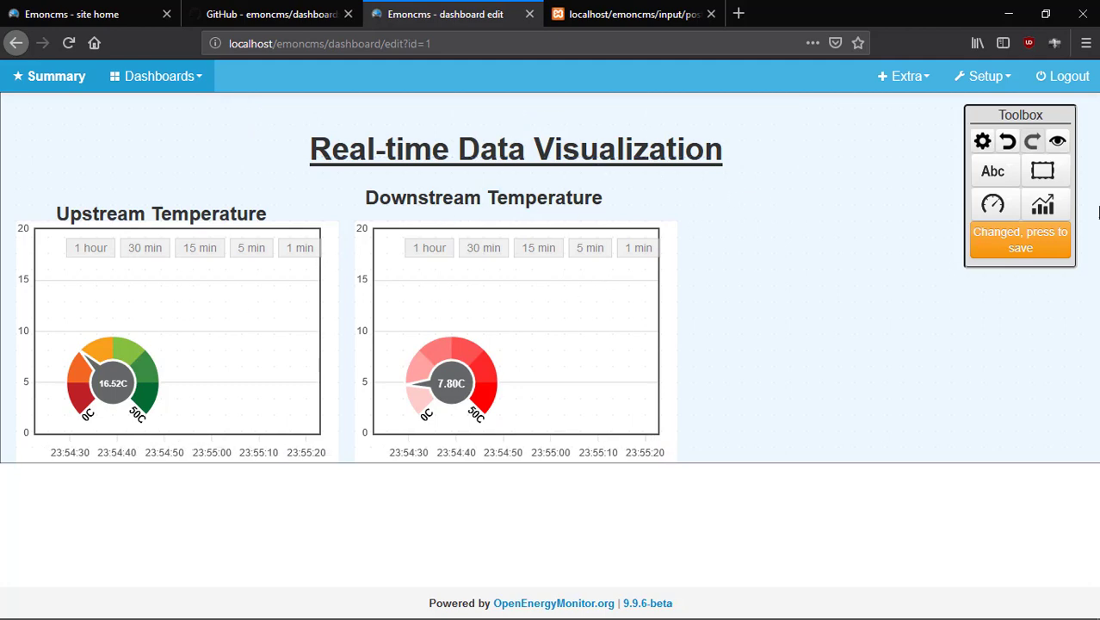
left_click(1010, 258)
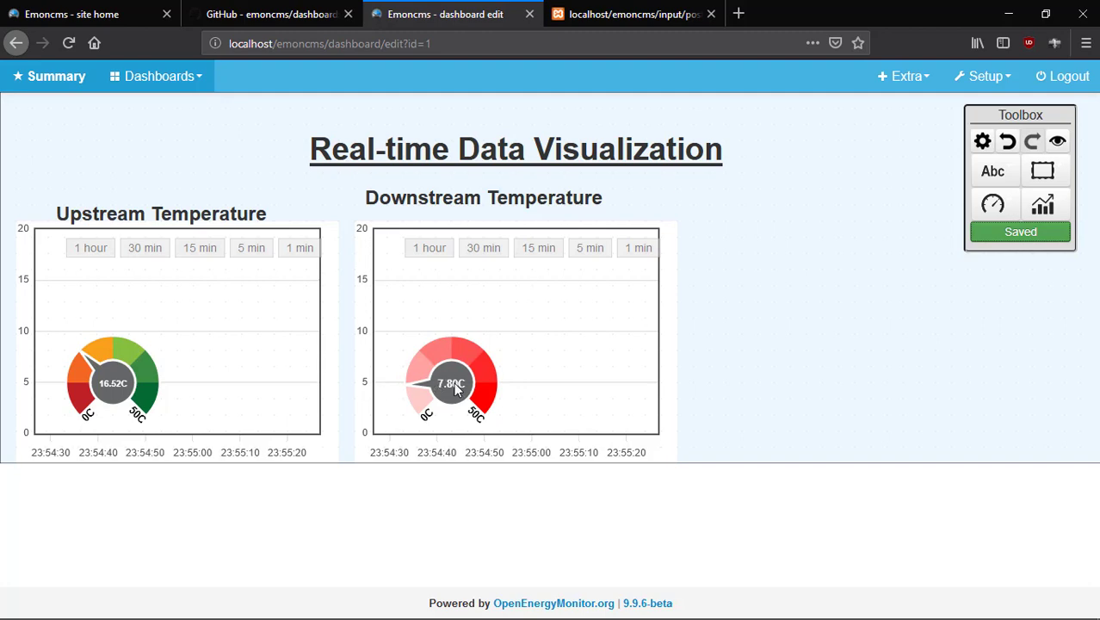
Nudge the Downstream Temperature dial slightly left and save the dashboard.
left_click(439, 389)
left_click_drag(439, 389, 422, 389)
left_click(1019, 266)
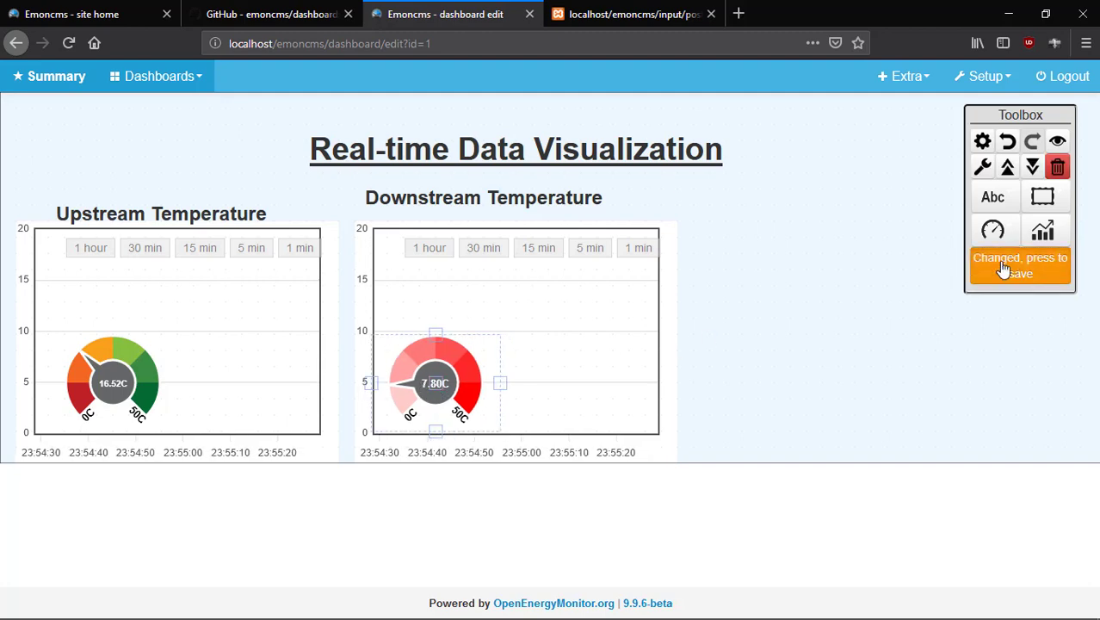
left_click(775, 327)
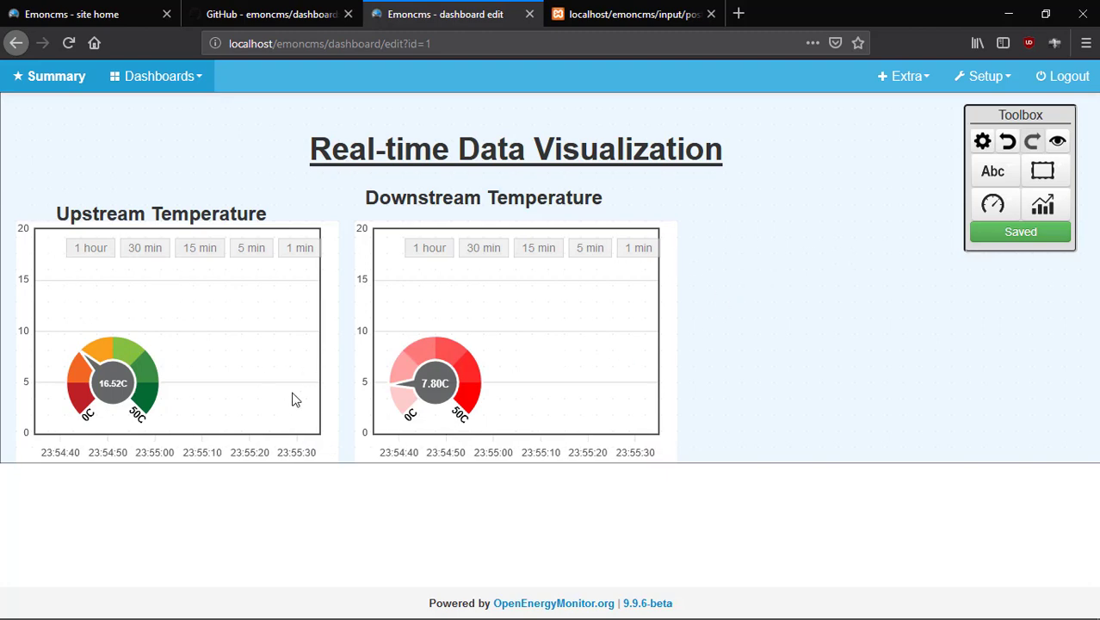
Place a new realtime graph widget to the right of the temperature charts.
left_click(995, 207)
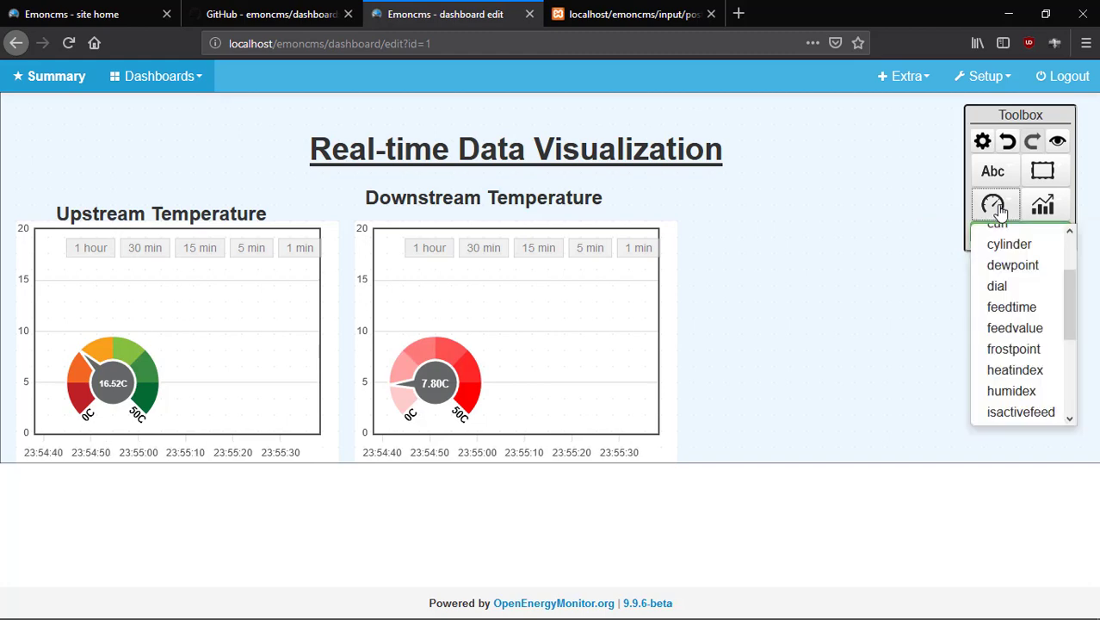
left_click(831, 316)
left_click(1042, 204)
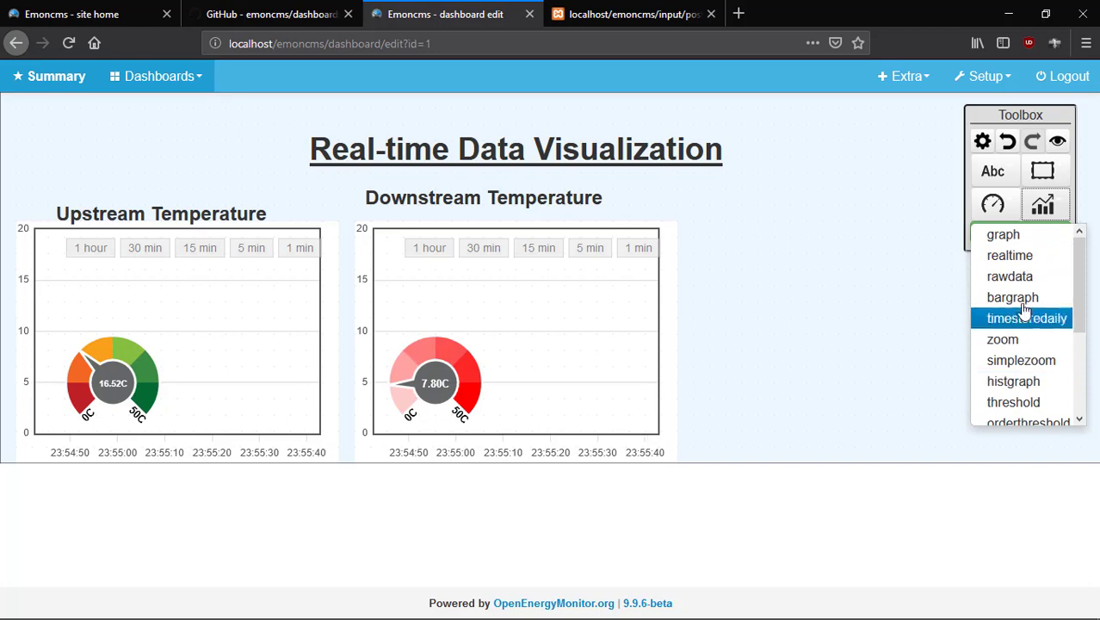
left_click(848, 273)
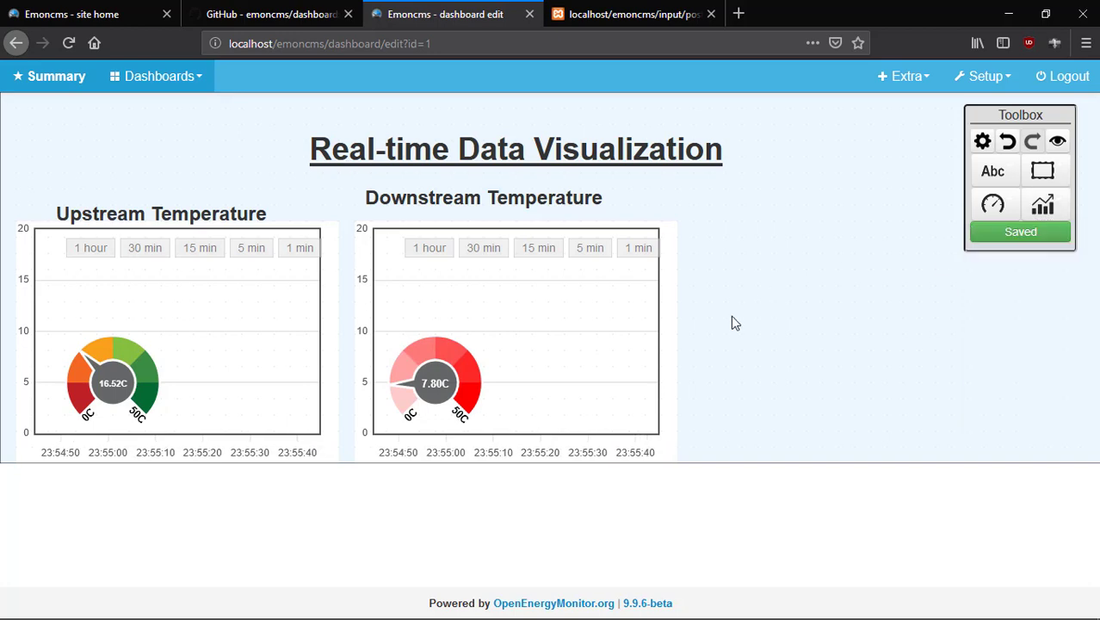
left_click(732, 319)
left_click_drag(892, 441, 856, 341)
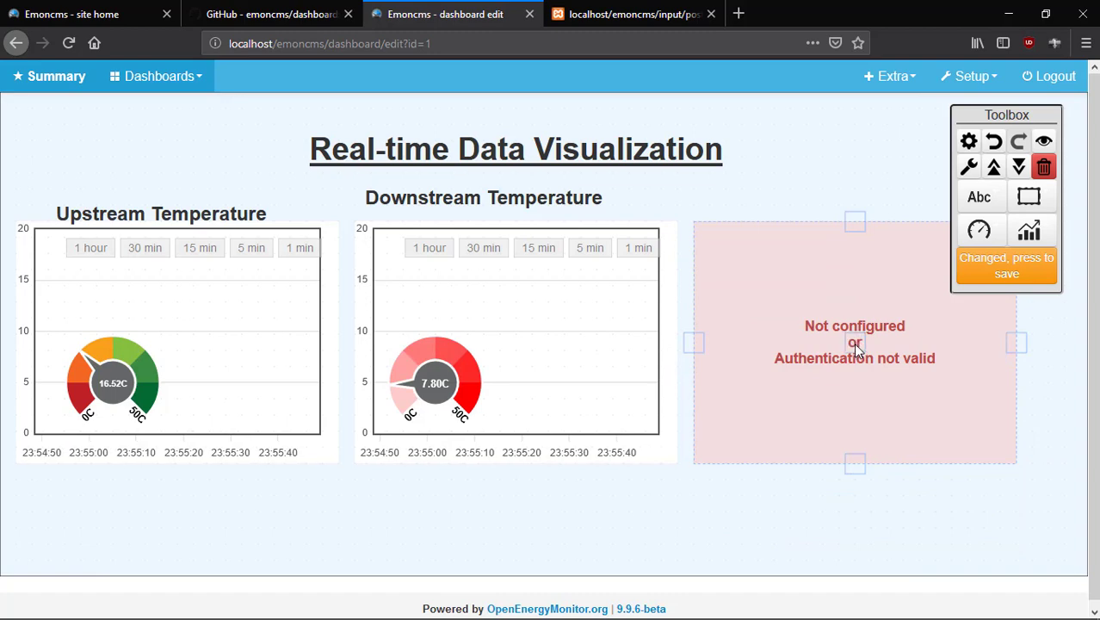
Set the new graph to the Dissolved Oxygen feed with a bright green line, and save.
double_click(852, 342)
left_click(590, 180)
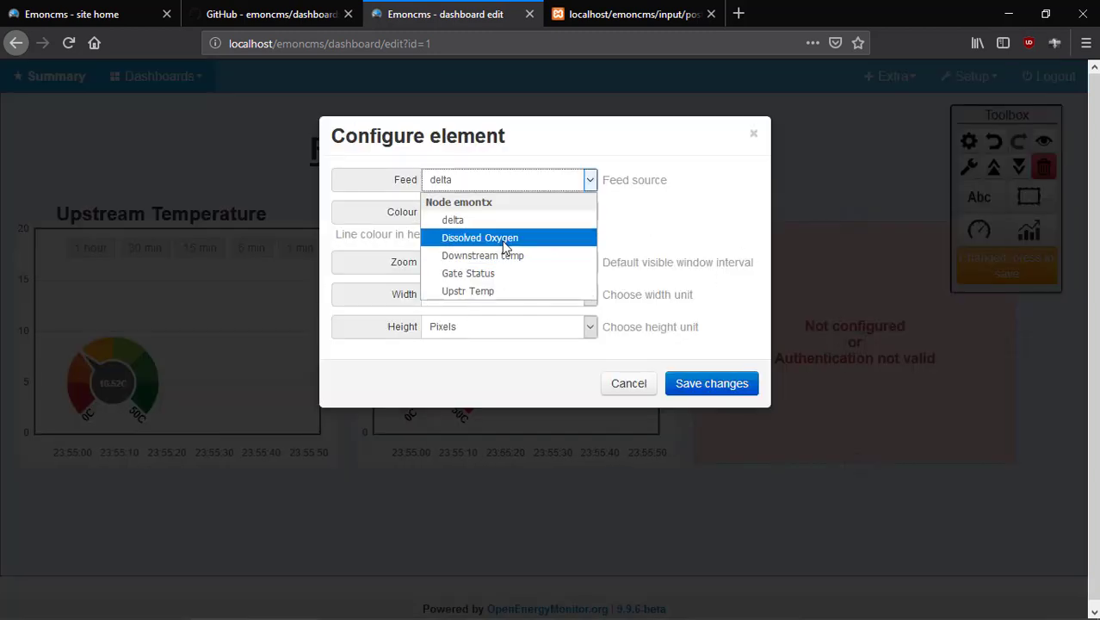
left_click(504, 239)
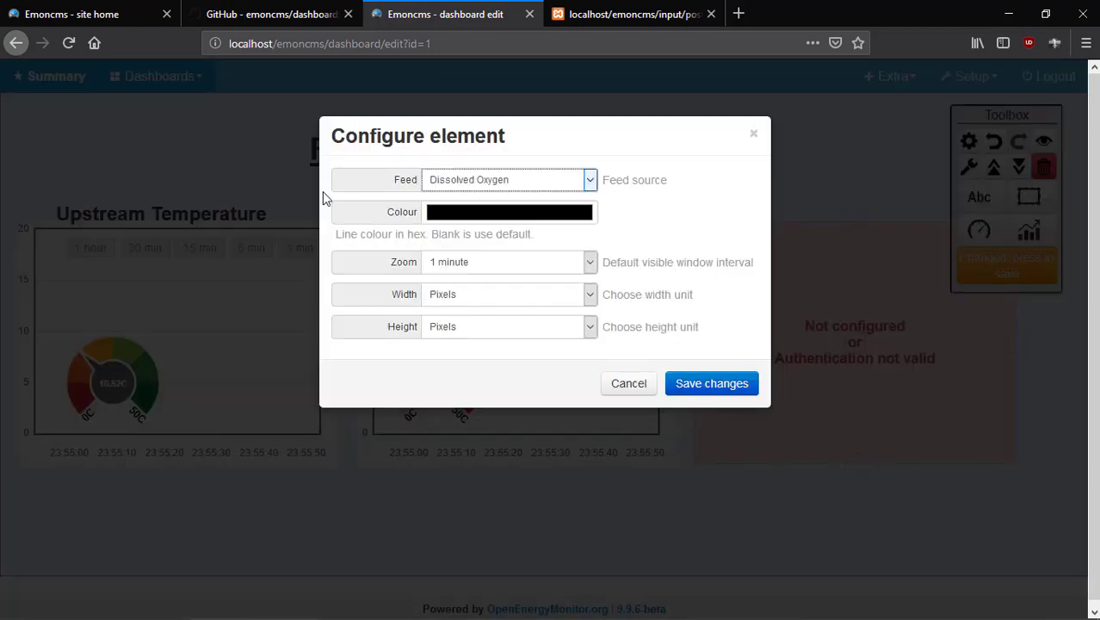
left_click(496, 218)
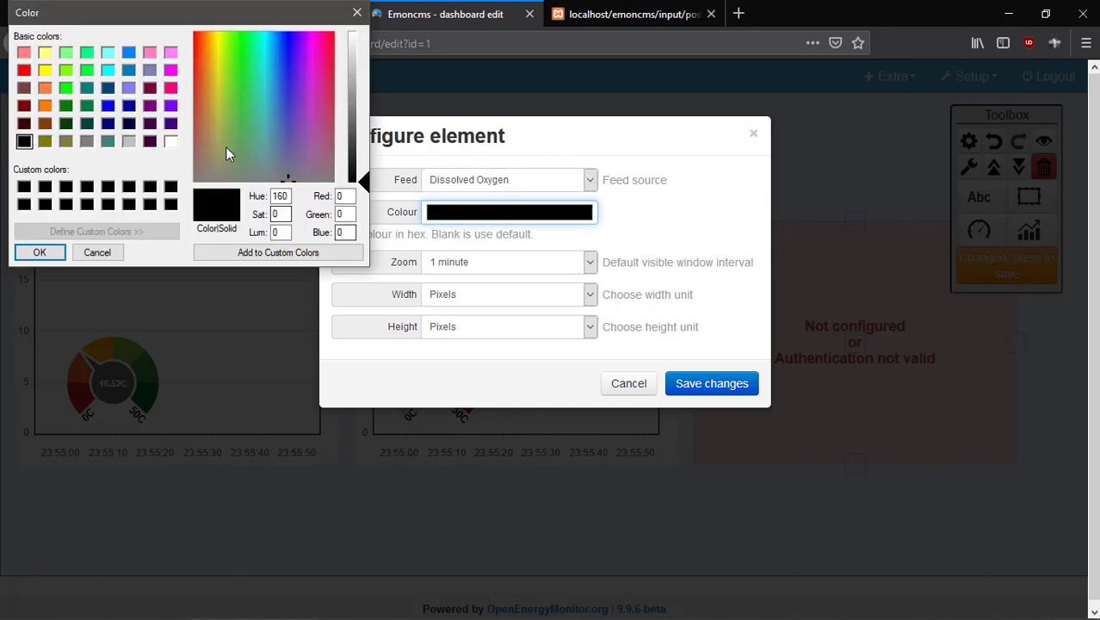
left_click(66, 88)
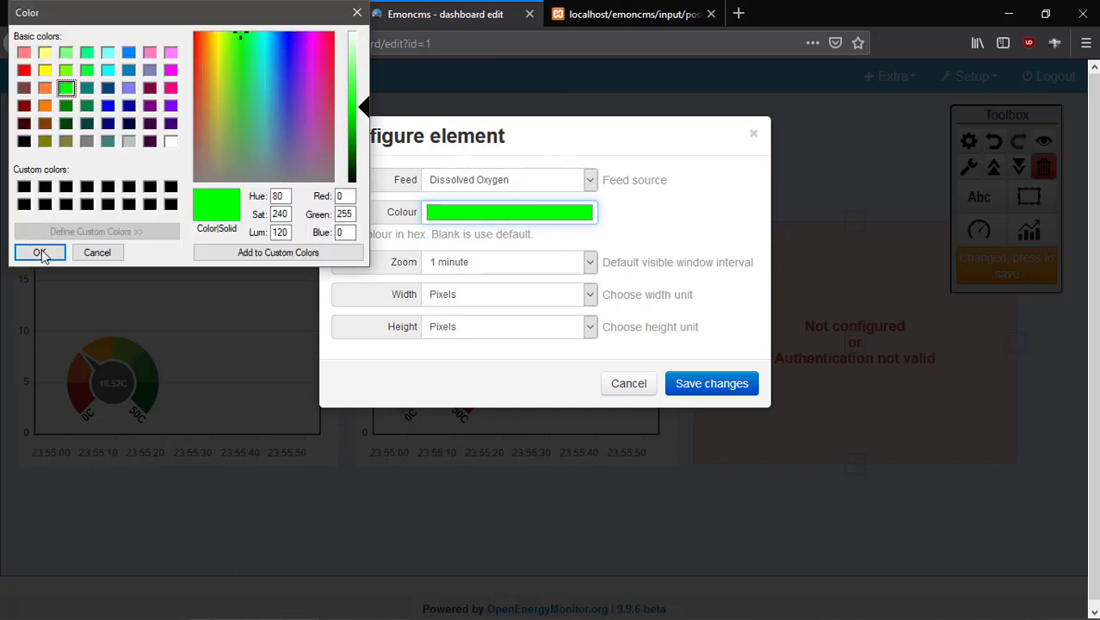
left_click(40, 252)
left_click(711, 384)
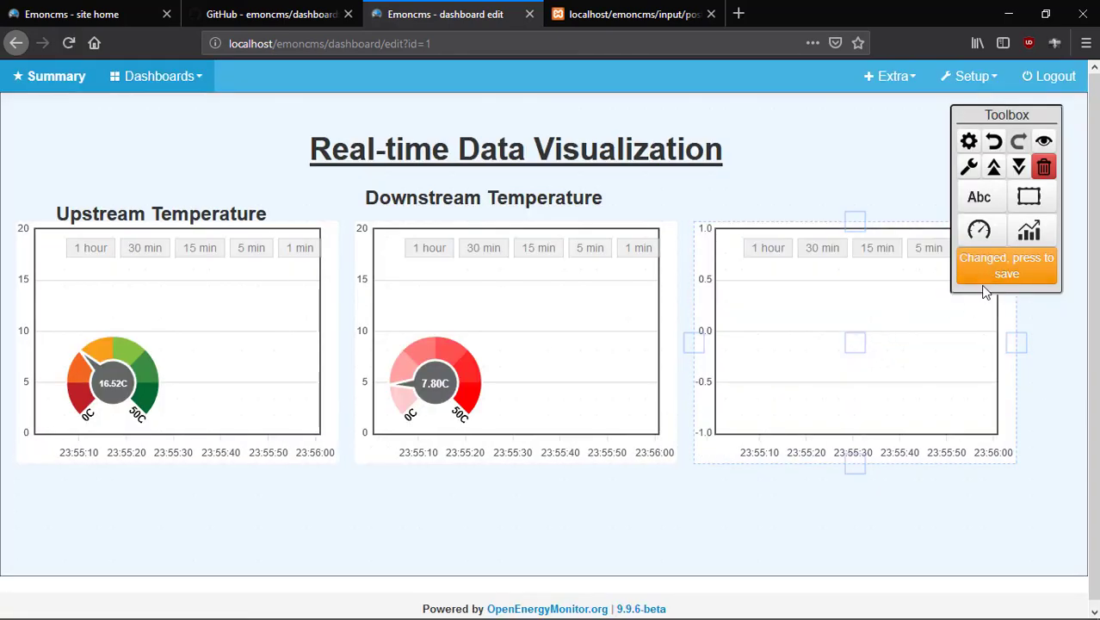
left_click(976, 258)
Add an LED widget on the third graph, driven by the Dissolved Oxygen feed.
left_click(993, 230)
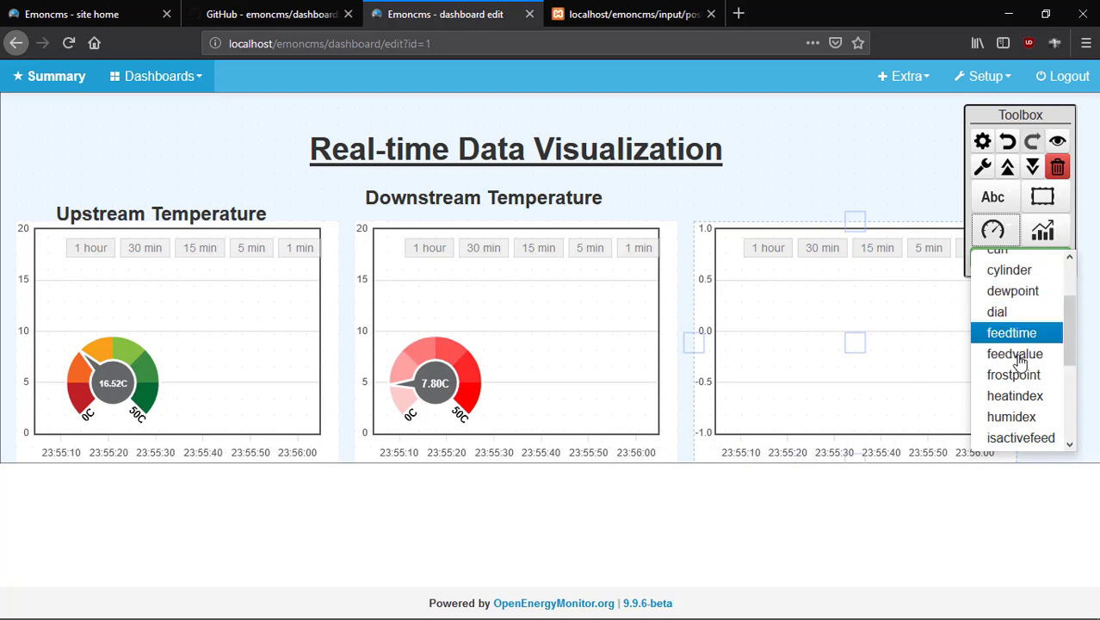
scroll(1020, 394, "down", 3)
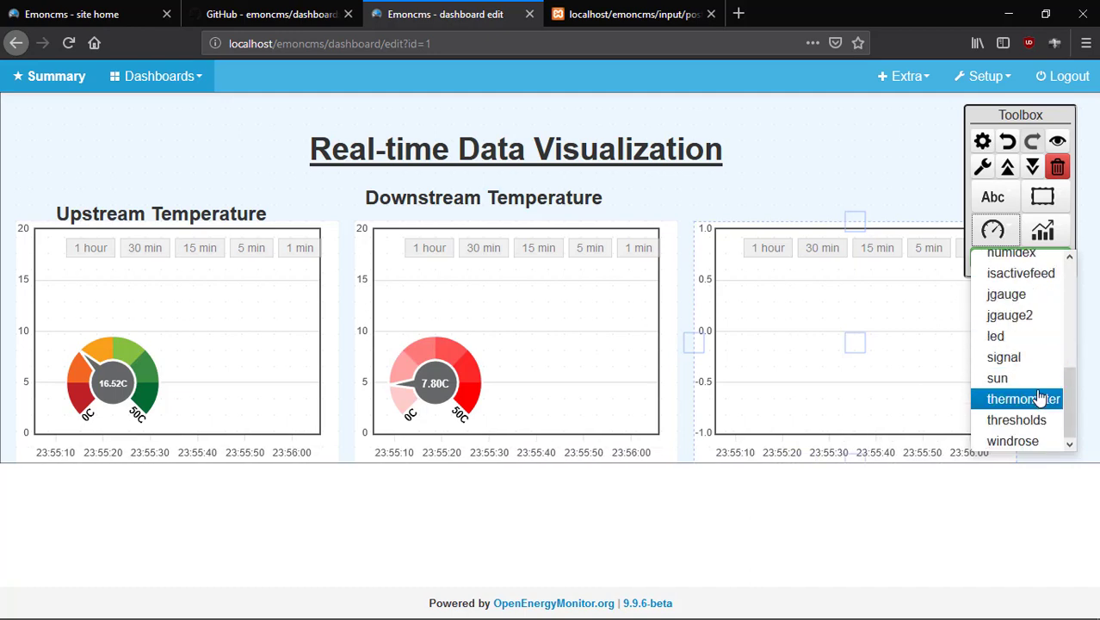
left_click(999, 335)
left_click(771, 373)
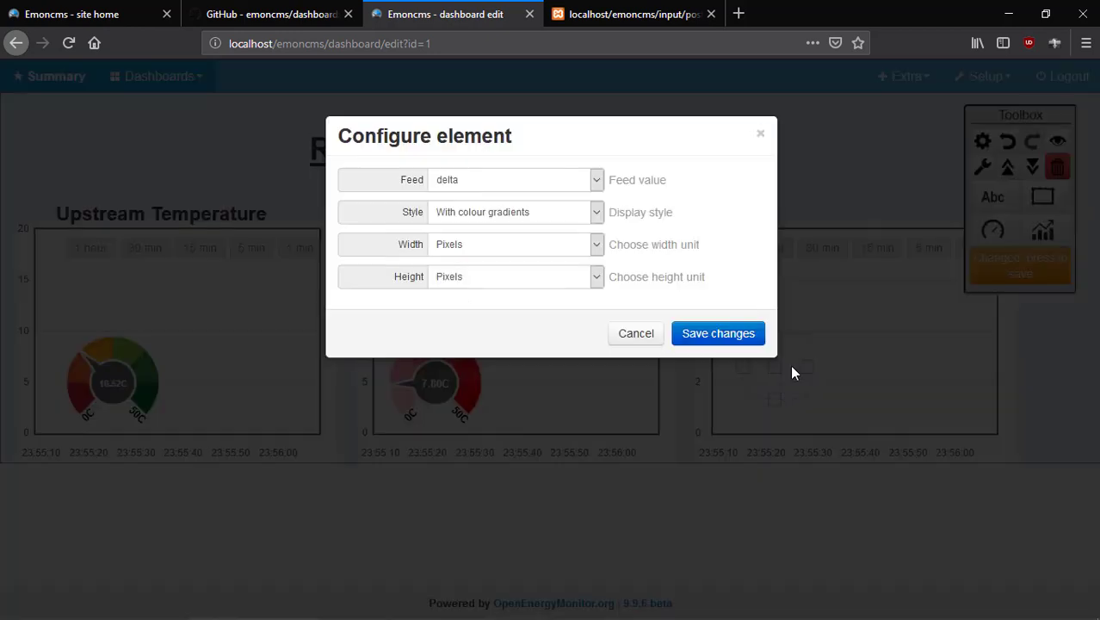
left_click(600, 184)
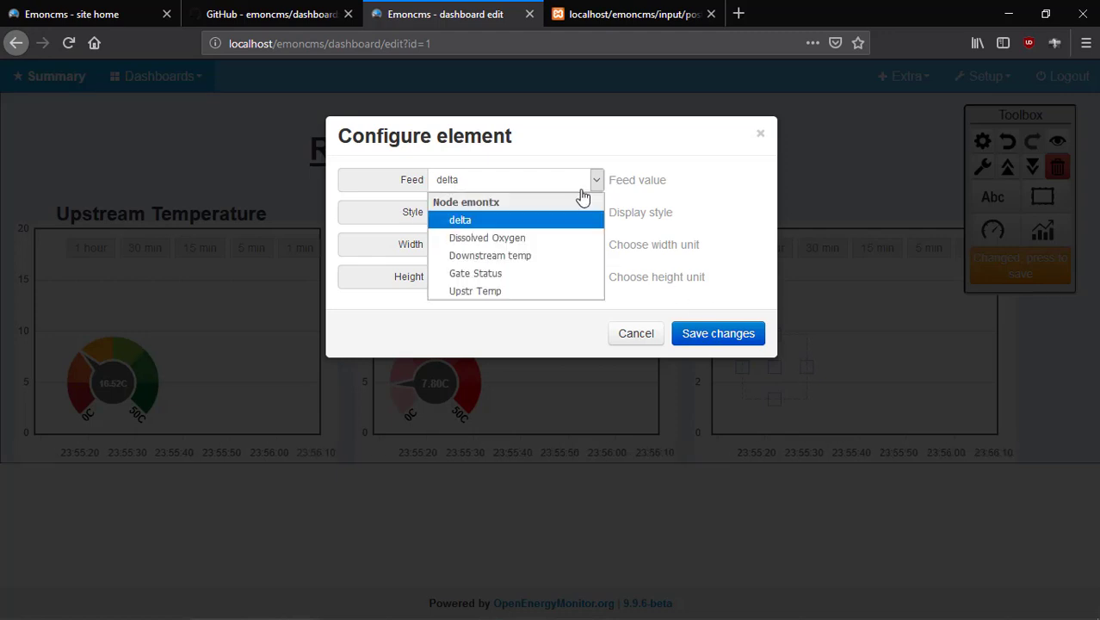
left_click(584, 316)
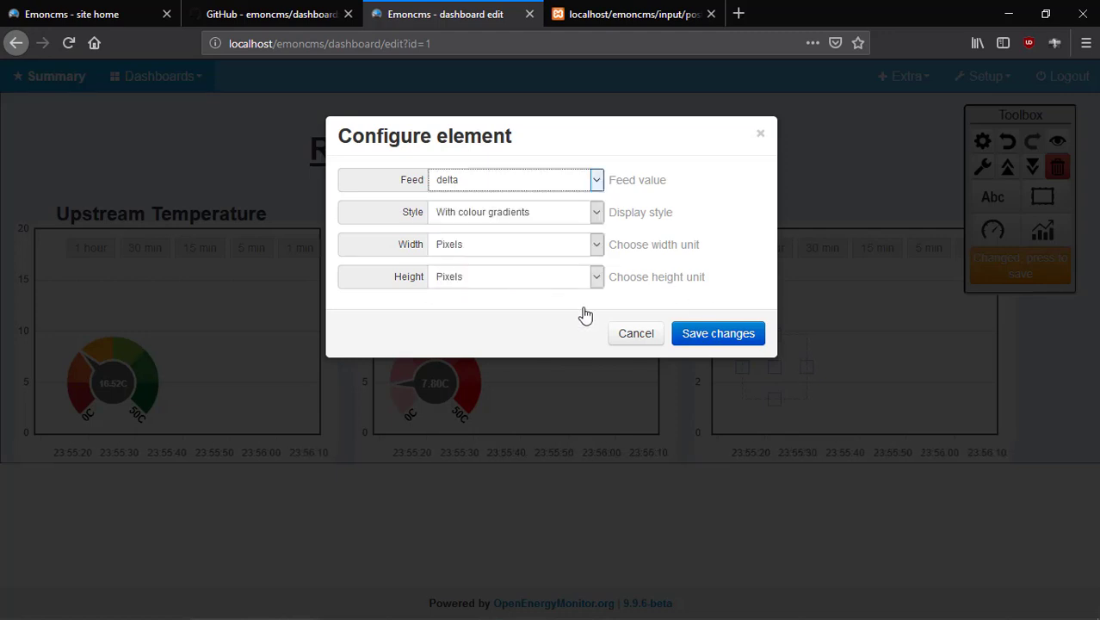
left_click(719, 336)
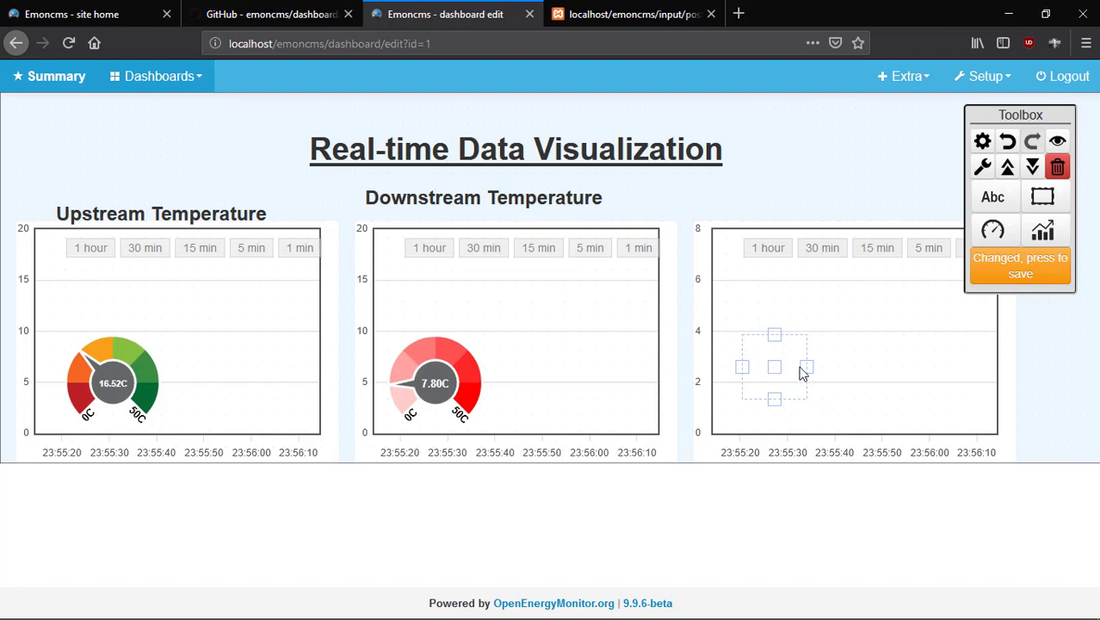
Enlarge the LED wider and taller, save, then move it lower and left.
left_click(811, 370)
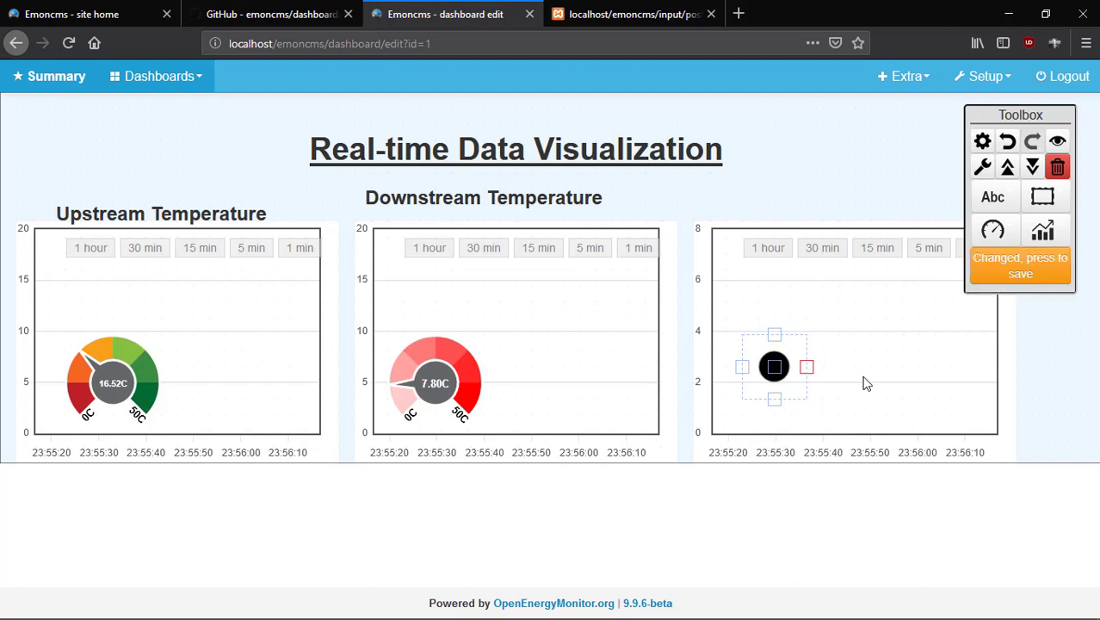
left_click_drag(865, 384, 914, 388)
left_click_drag(833, 317, 832, 287)
left_click(996, 267)
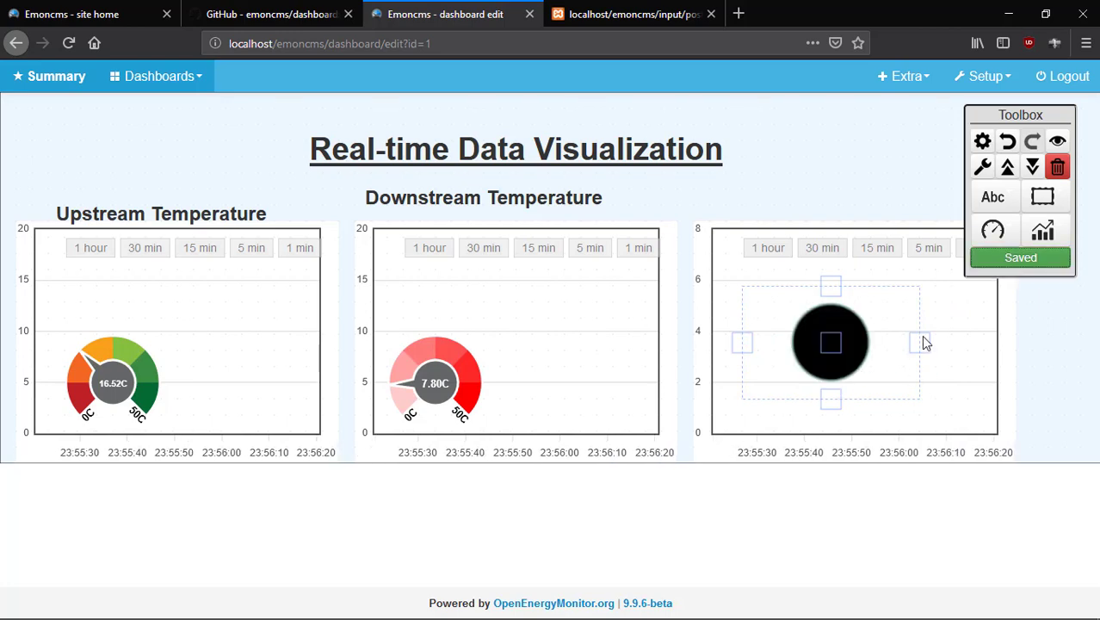
left_click_drag(832, 349, 772, 364)
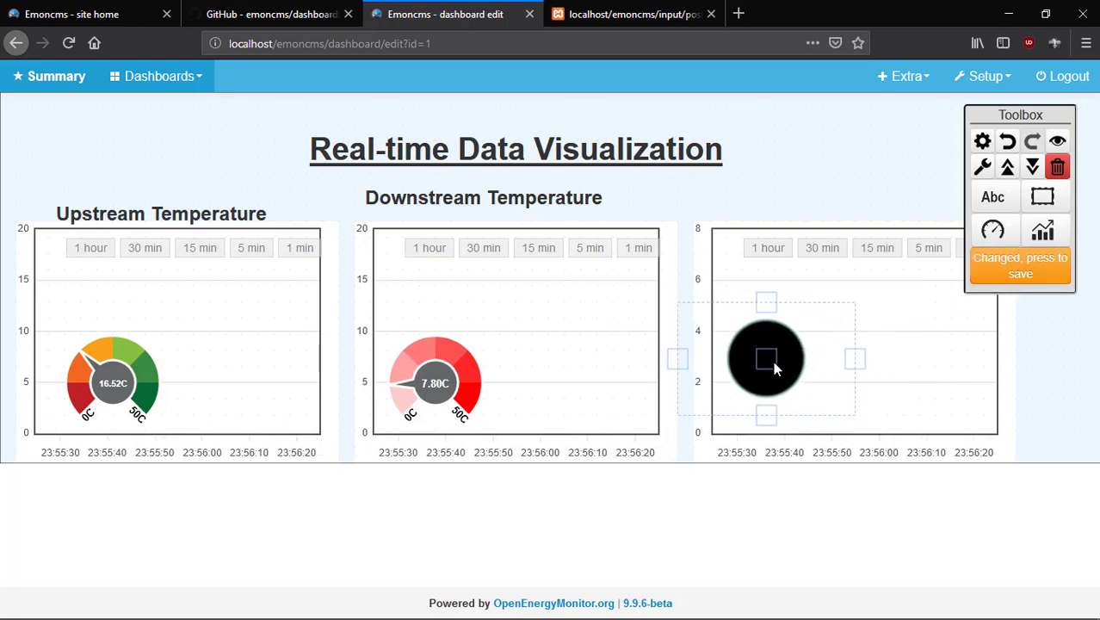
left_click(1007, 232)
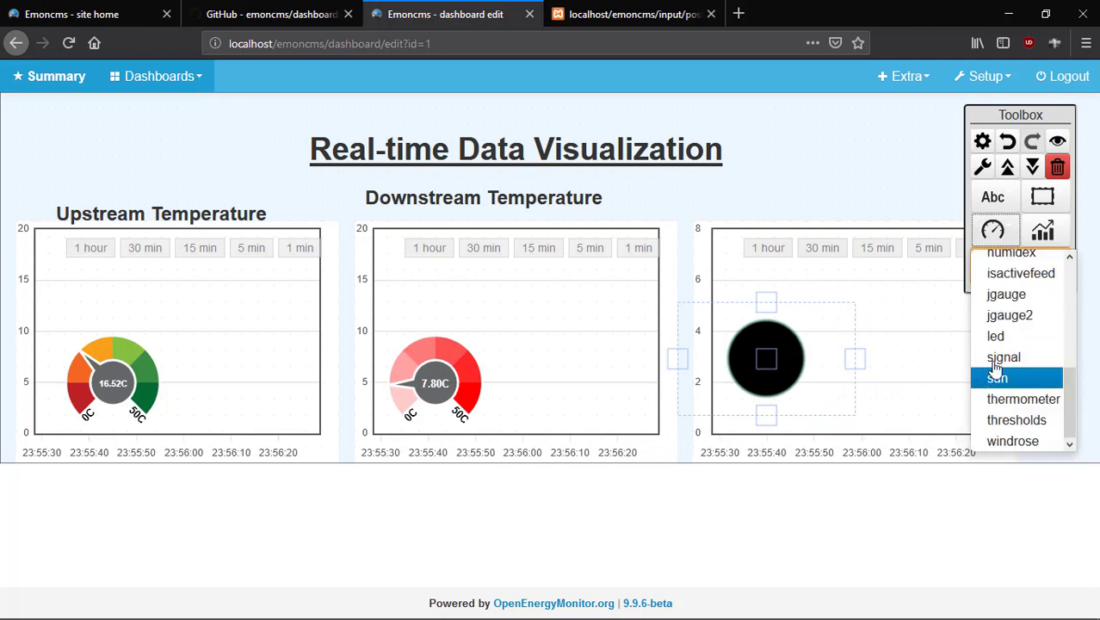
Add a Feedvalue readout widget to the dashboard.
scroll(1009, 366, "up", 6)
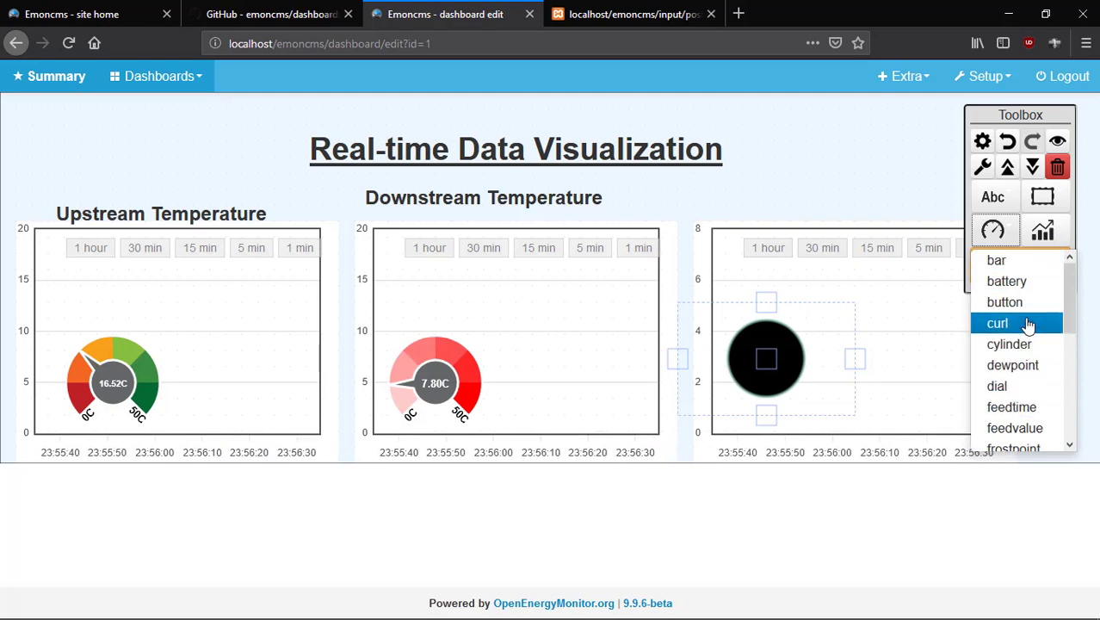
scroll(1028, 325, "down", 2)
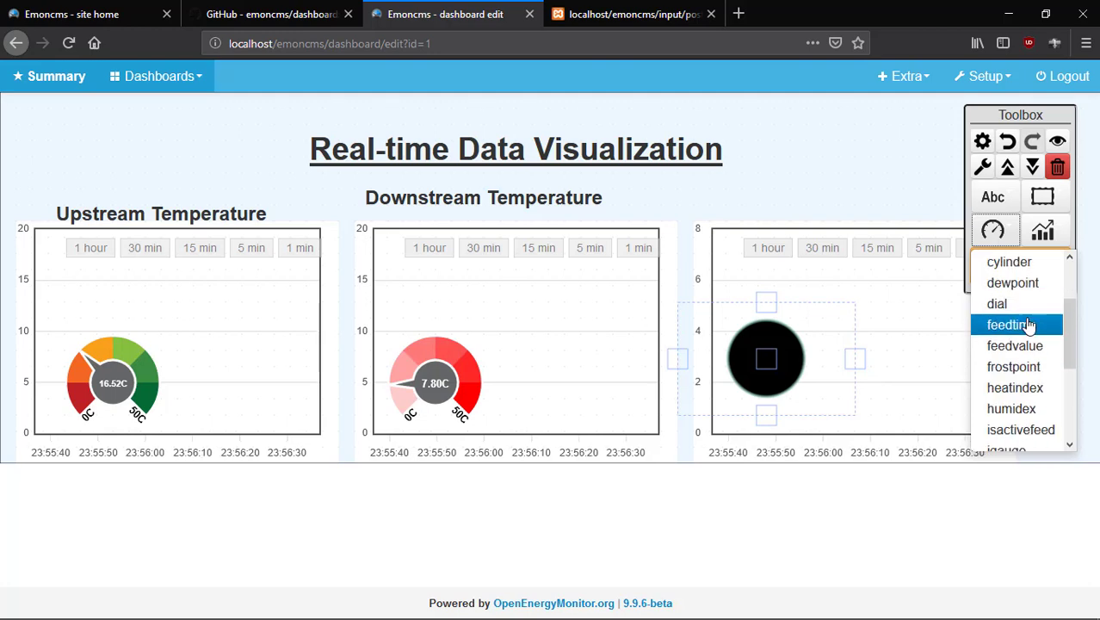
left_click(1035, 353)
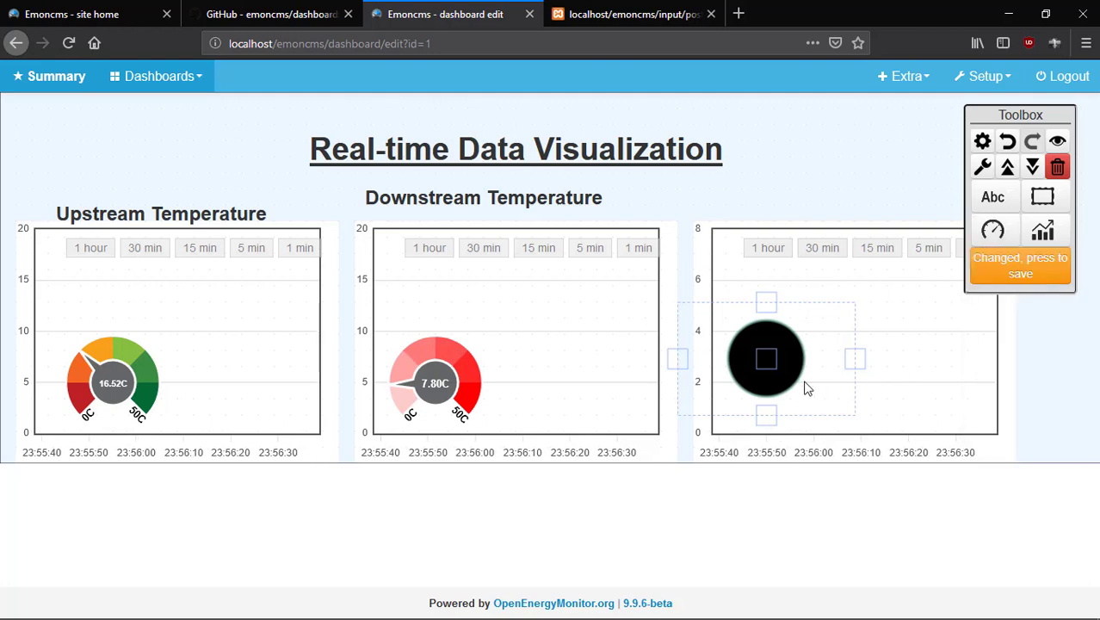
left_click(901, 352)
Configure the readout for Dissolved Oxygen in yellow with 2 decimals.
double_click(917, 361)
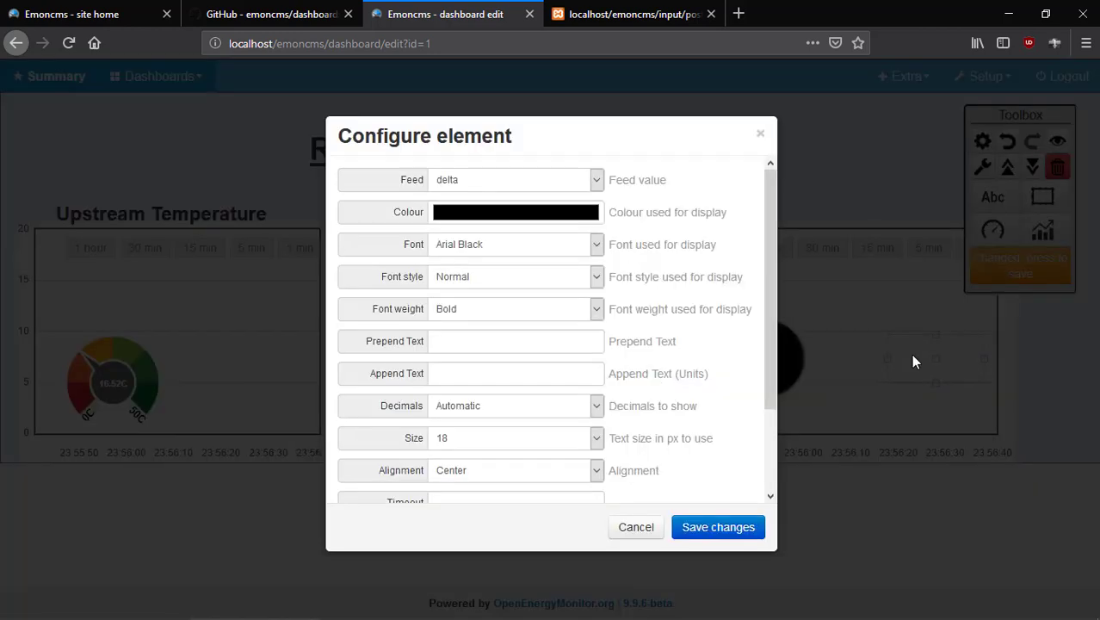
left_click(592, 187)
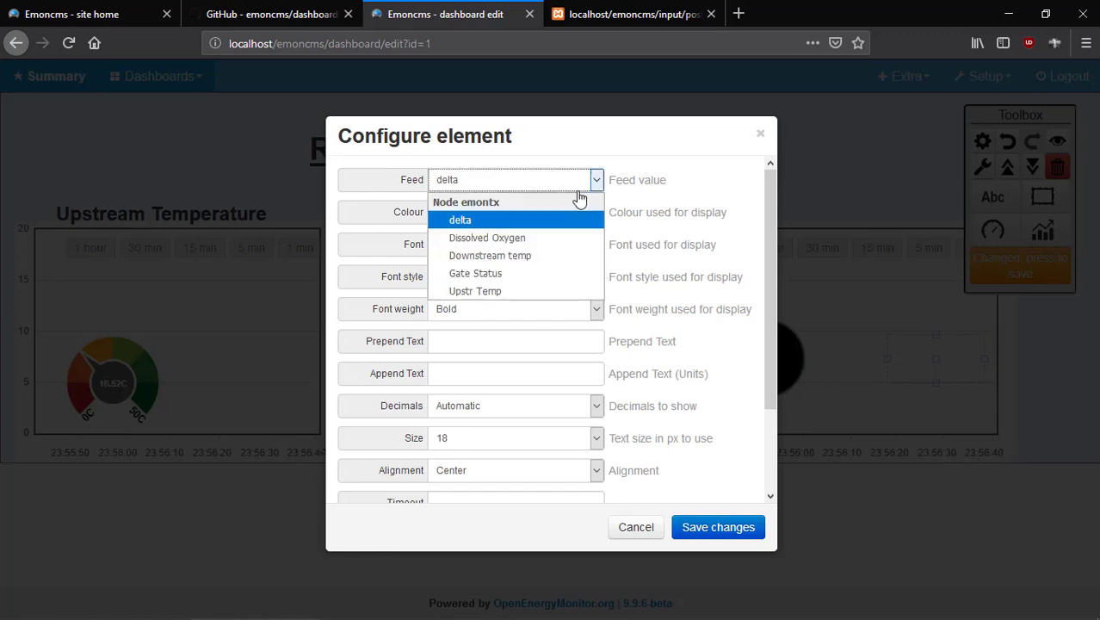
key("Escape")
key("Down")
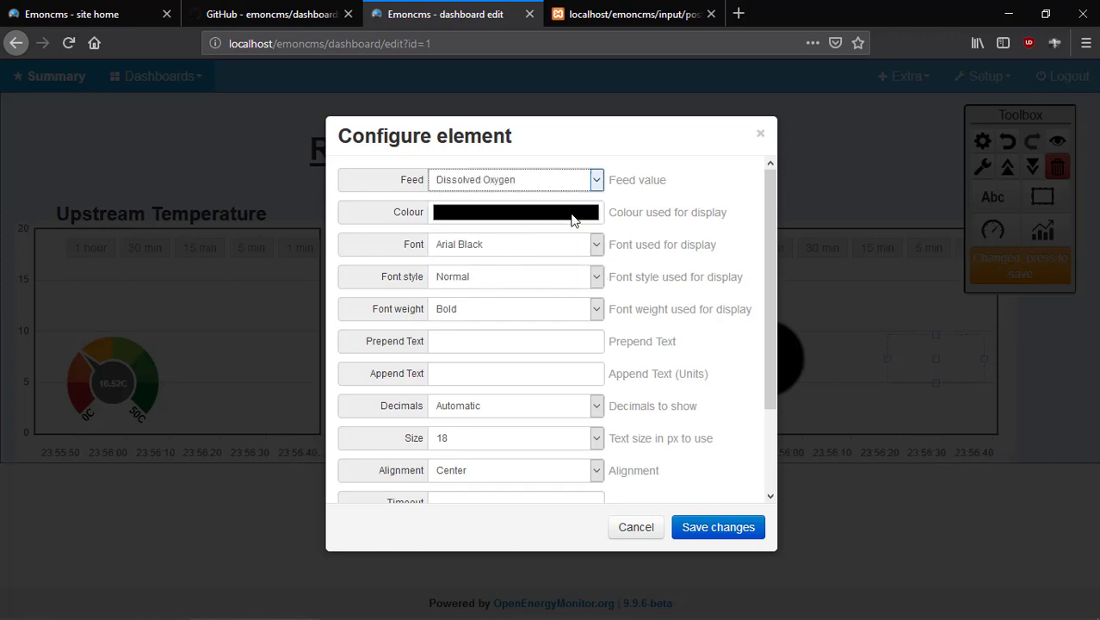
left_click(517, 212)
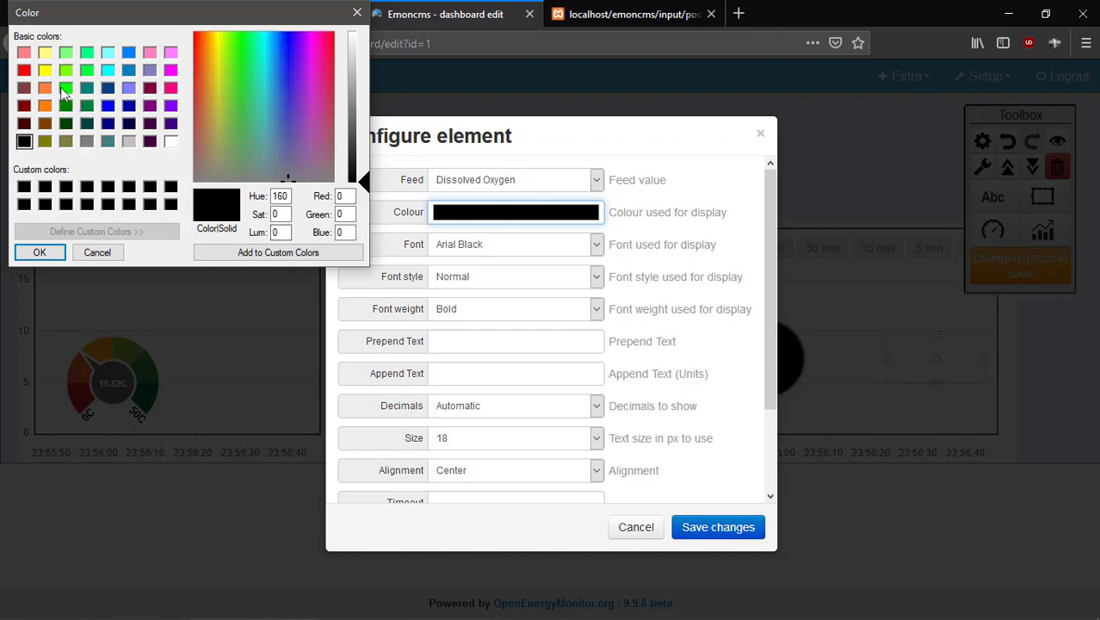
left_click(45, 71)
left_click(40, 251)
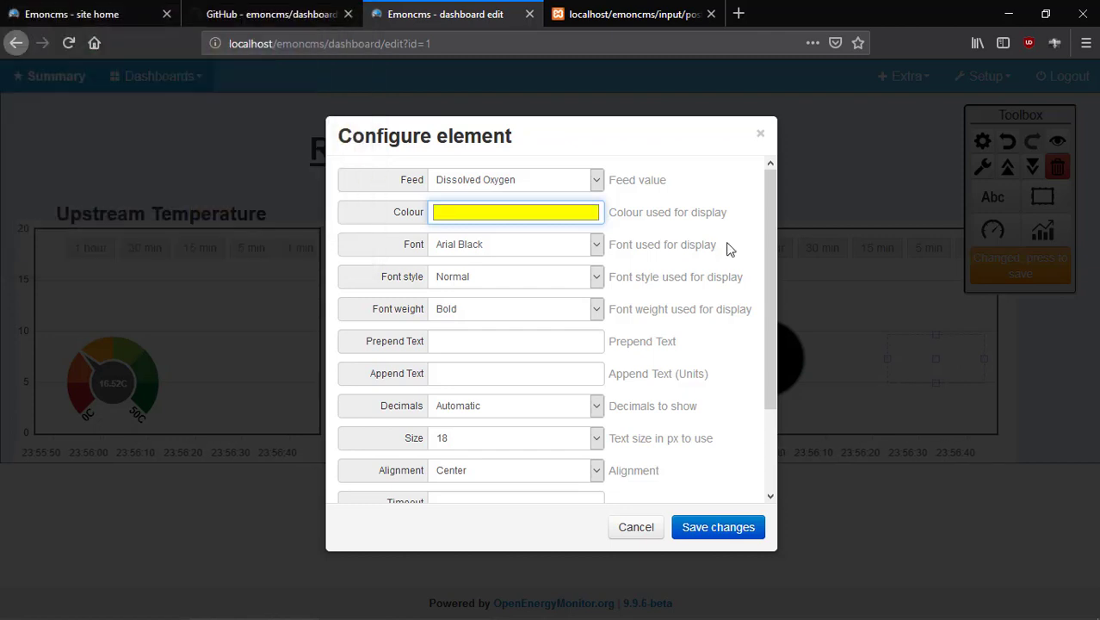
left_click(716, 538)
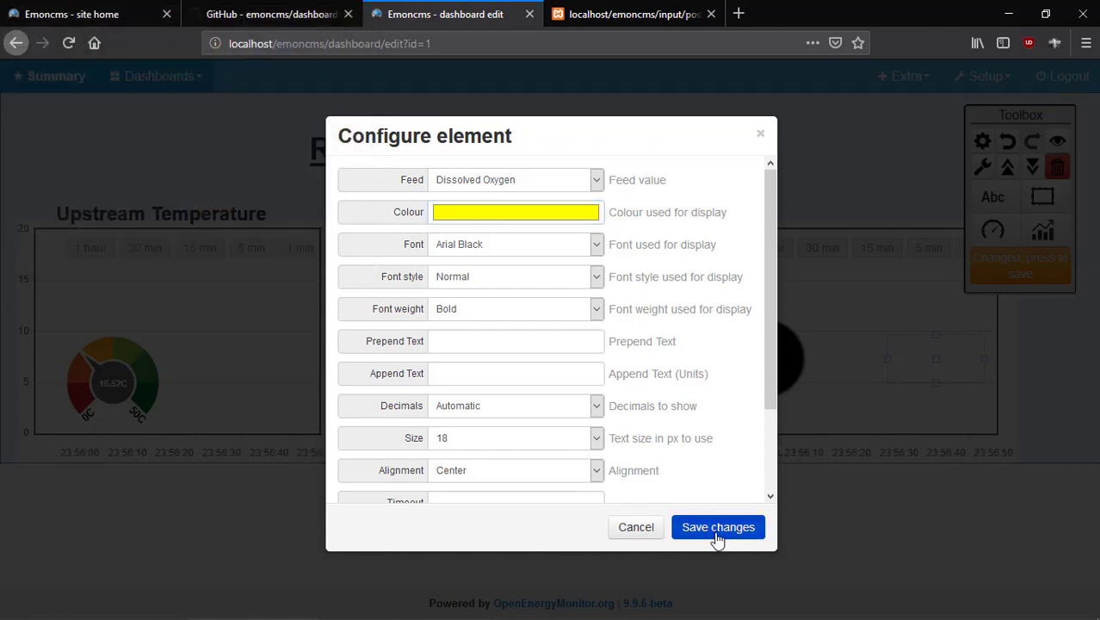
left_click(601, 412)
left_click(491, 481)
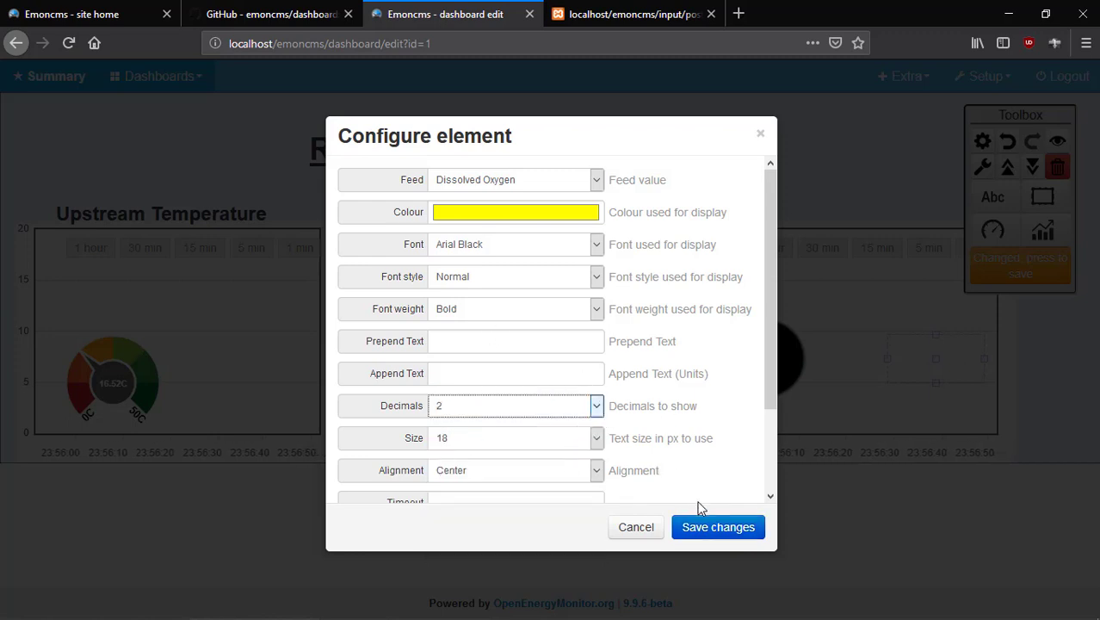
left_click(712, 525)
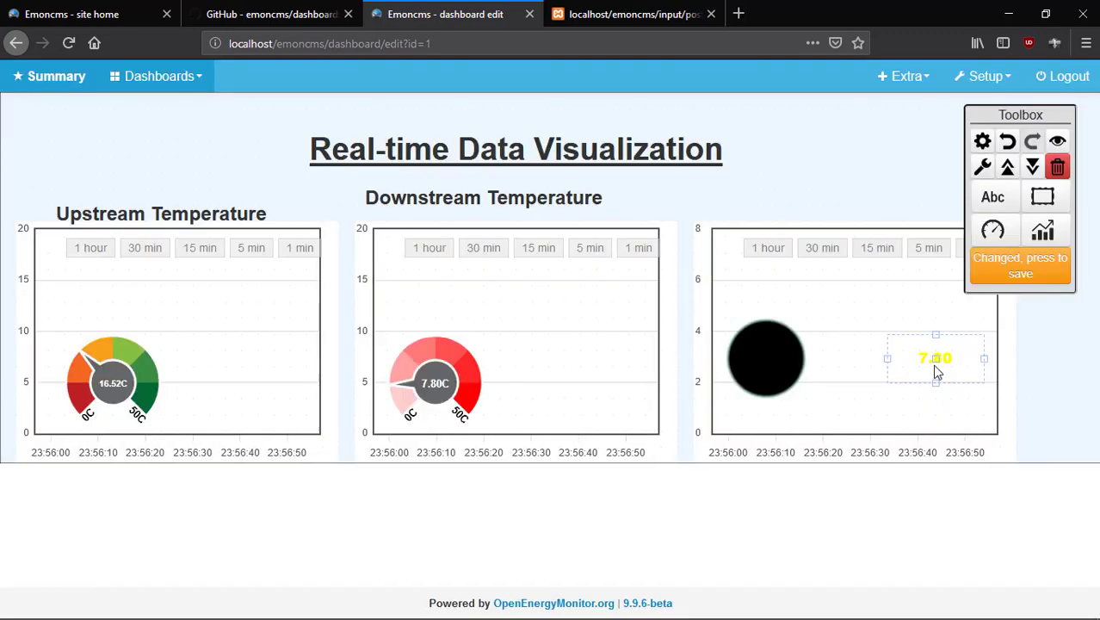
Move the 7.80 readout onto the black circle, narrow it, and save the layout.
left_click_drag(937, 372, 780, 364)
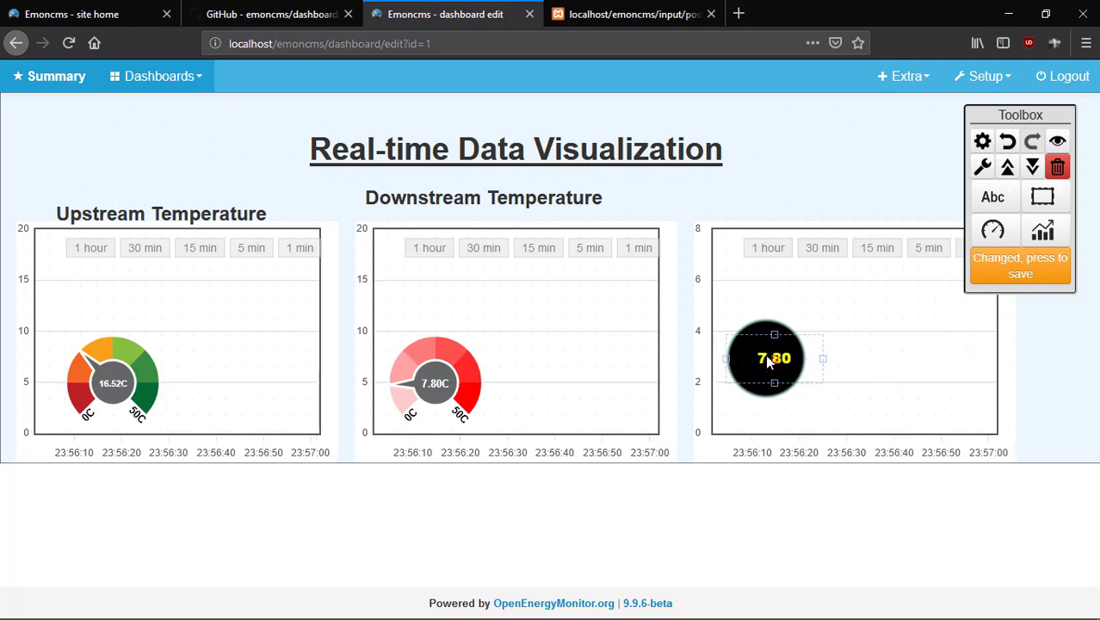
left_click(1021, 272)
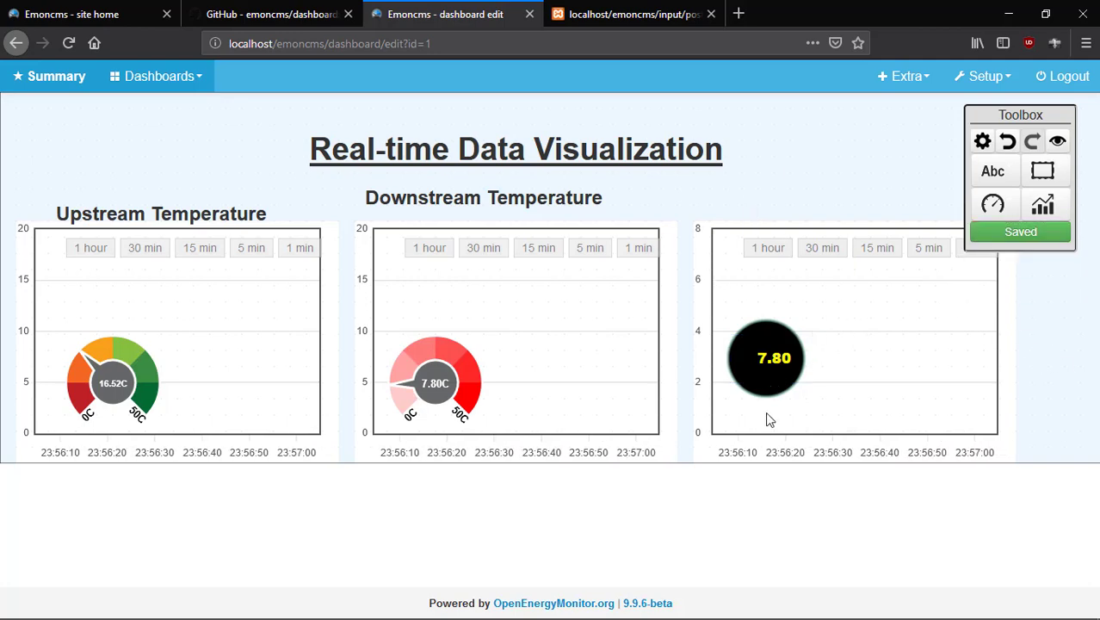
left_click(768, 362)
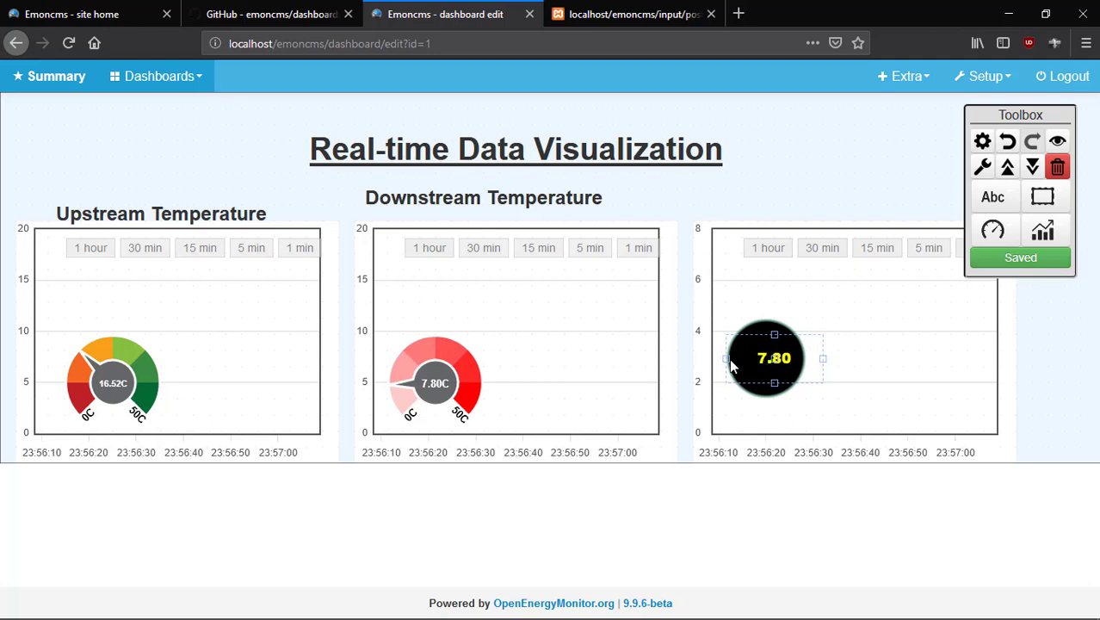
left_click_drag(731, 365, 747, 367)
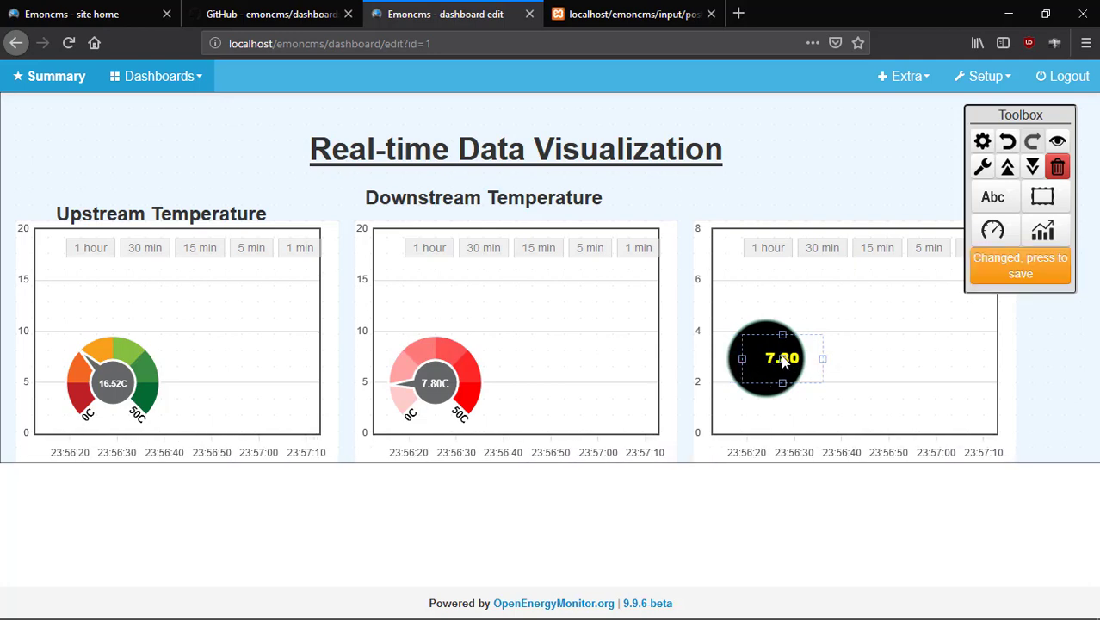
left_click(1030, 268)
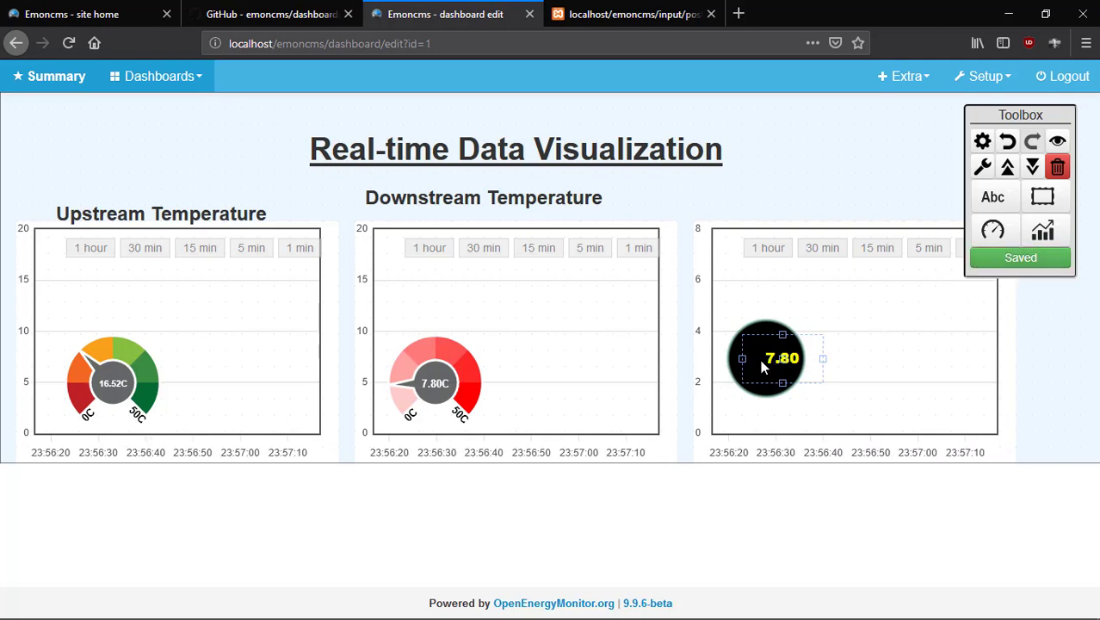
mouse_move(785, 365)
left_mouse_down()
mouse_move(747, 365)
mouse_move(769, 365)
left_mouse_up()
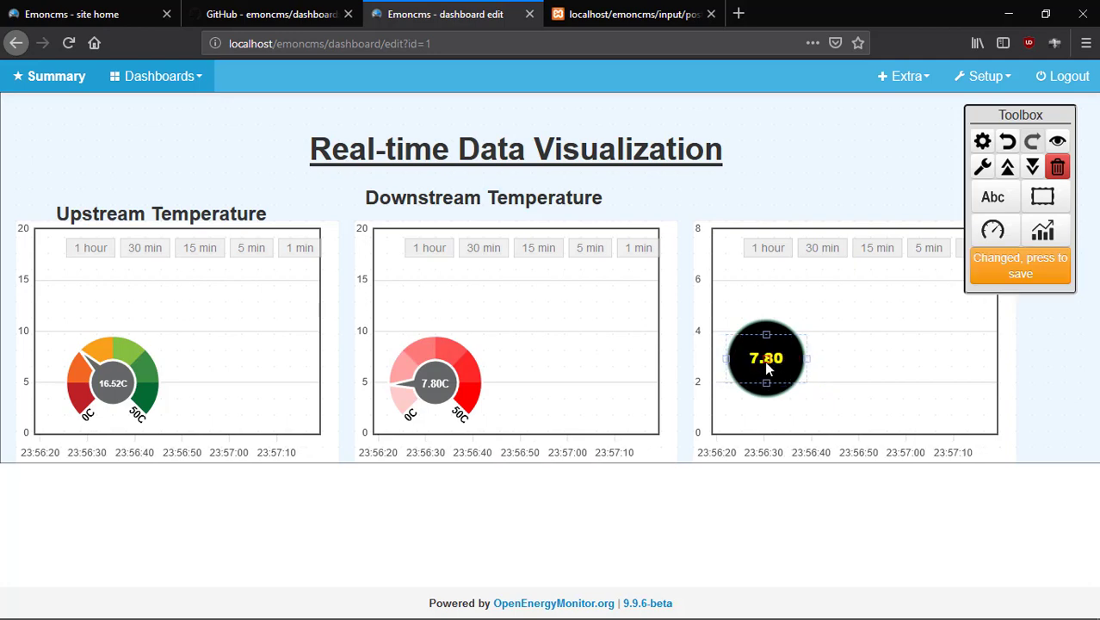
left_click(1018, 272)
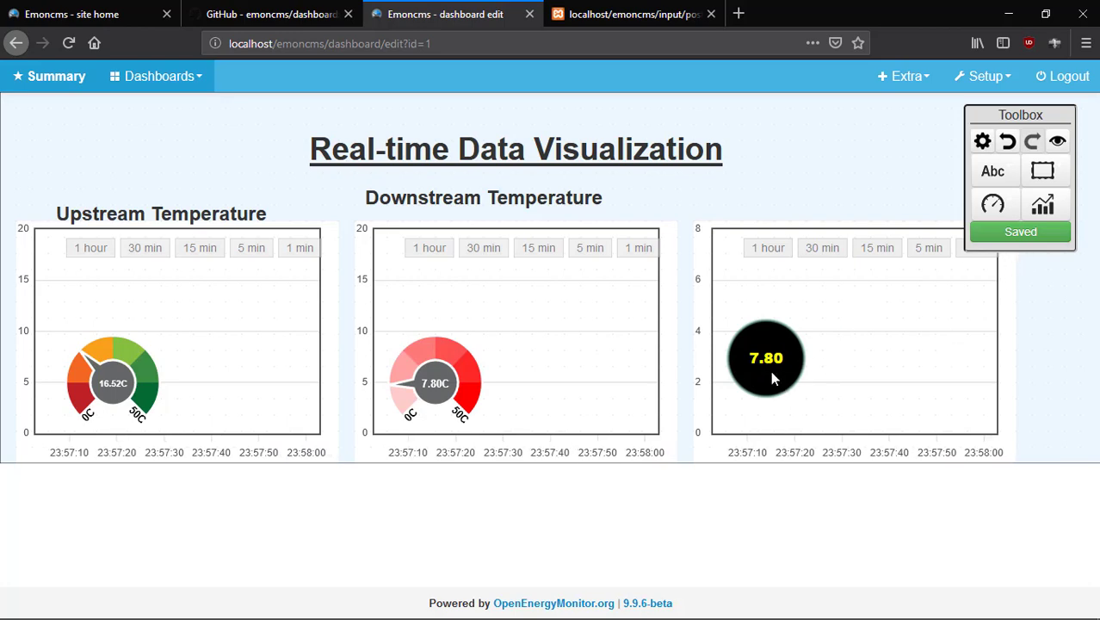
left_click(768, 361)
Append the units mg/L to the 7.80 Dissolved Oxygen readout.
double_click(768, 362)
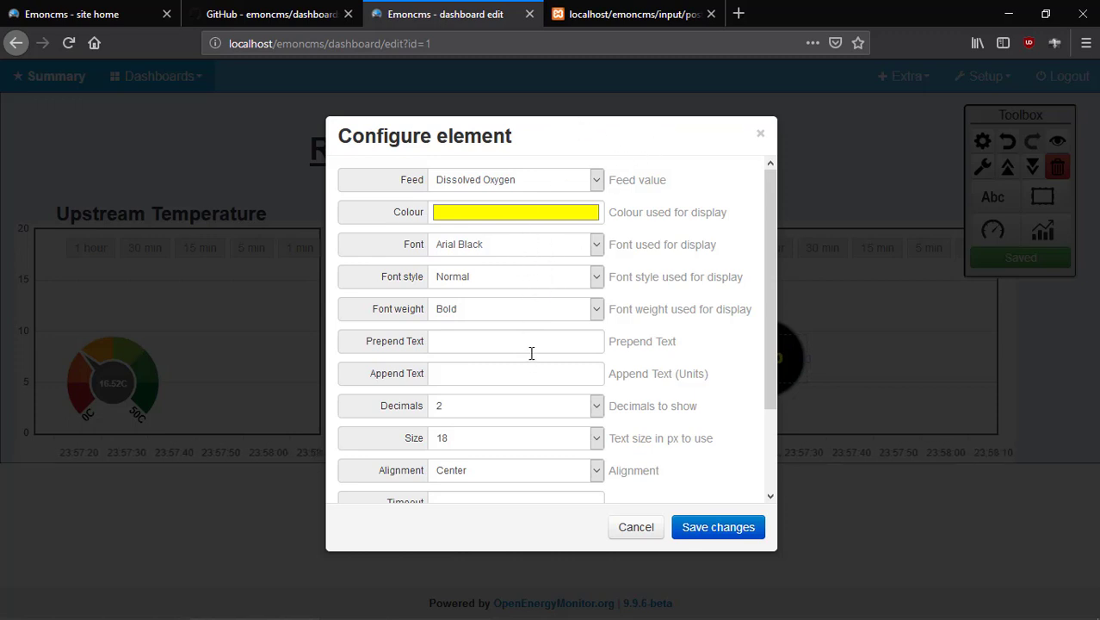
scroll(531, 353, "down", 3)
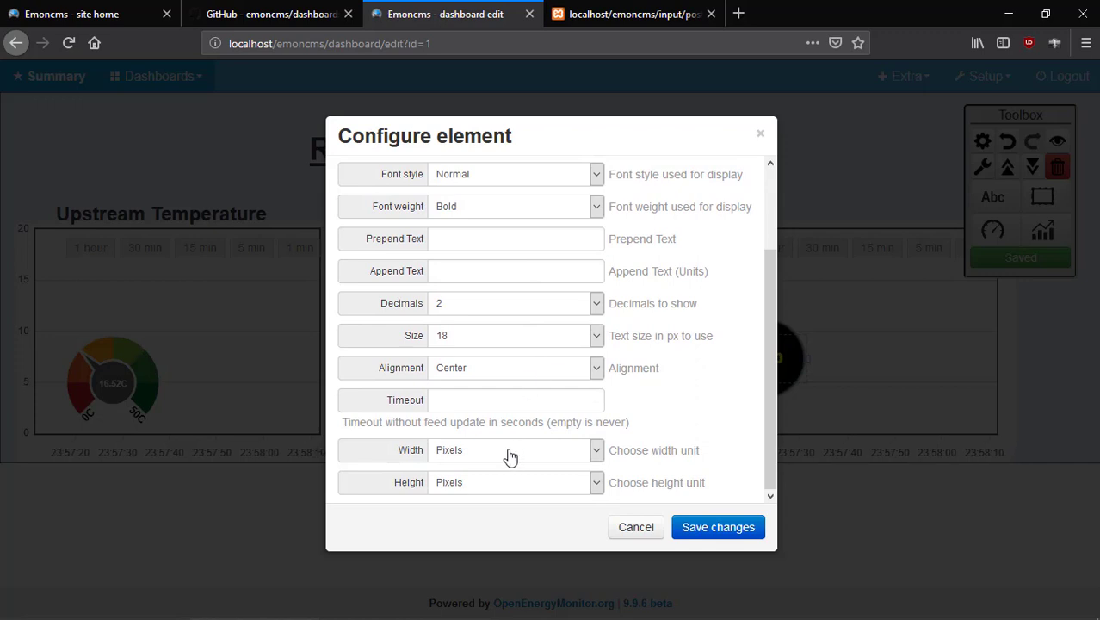
scroll(511, 448, "up", 3)
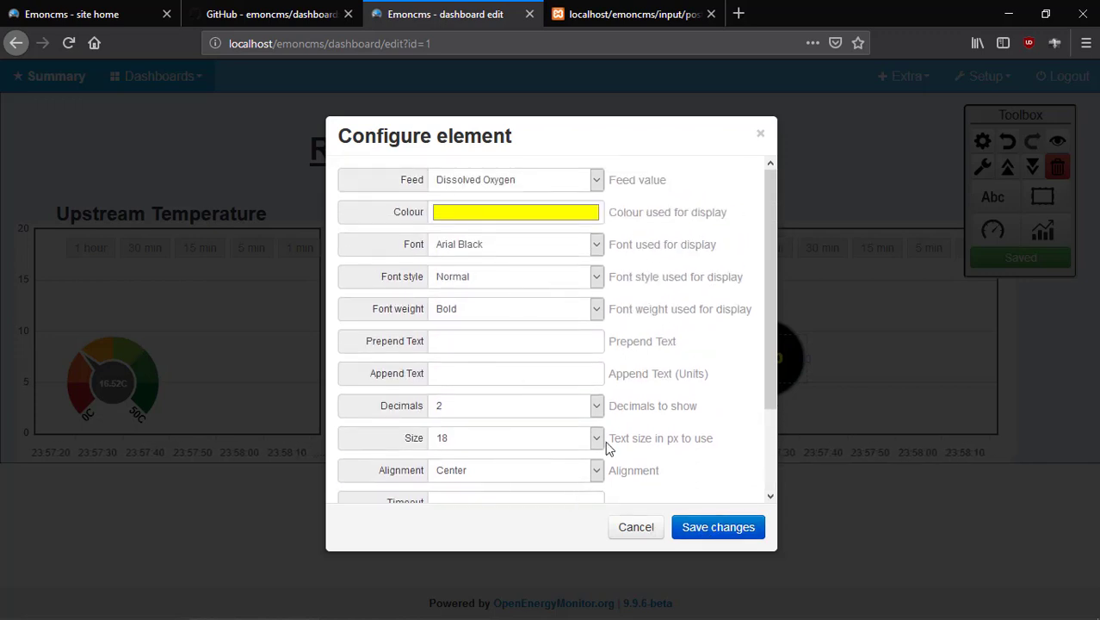
left_click(433, 366)
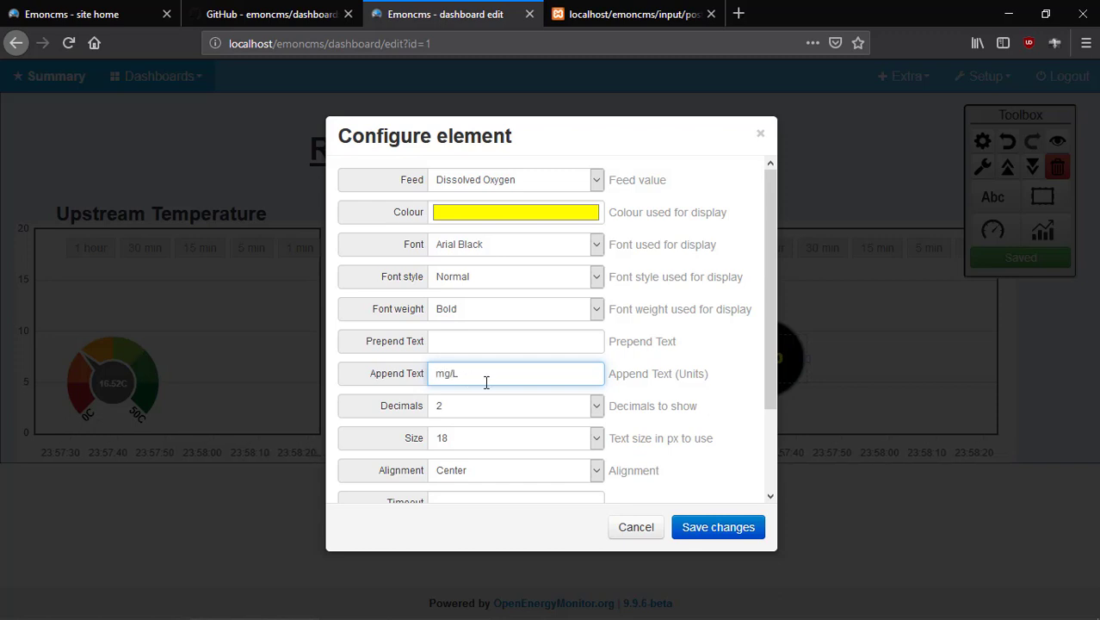
left_click(714, 527)
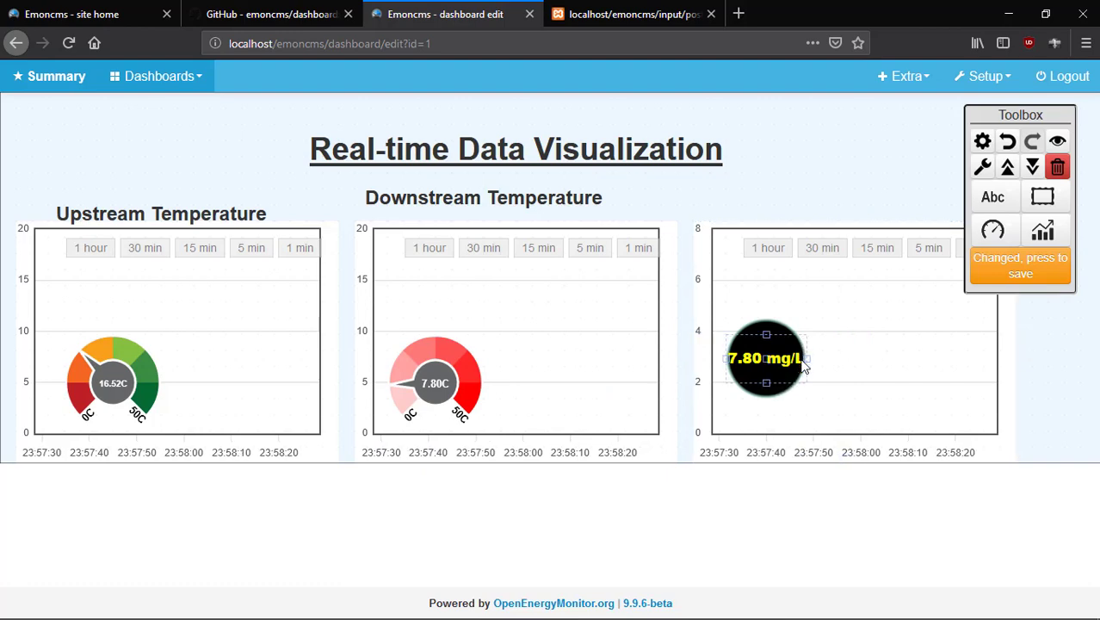
Enlarge the black LED circle, centre the 7.80 mg/L readout in it, and save.
left_click(778, 332)
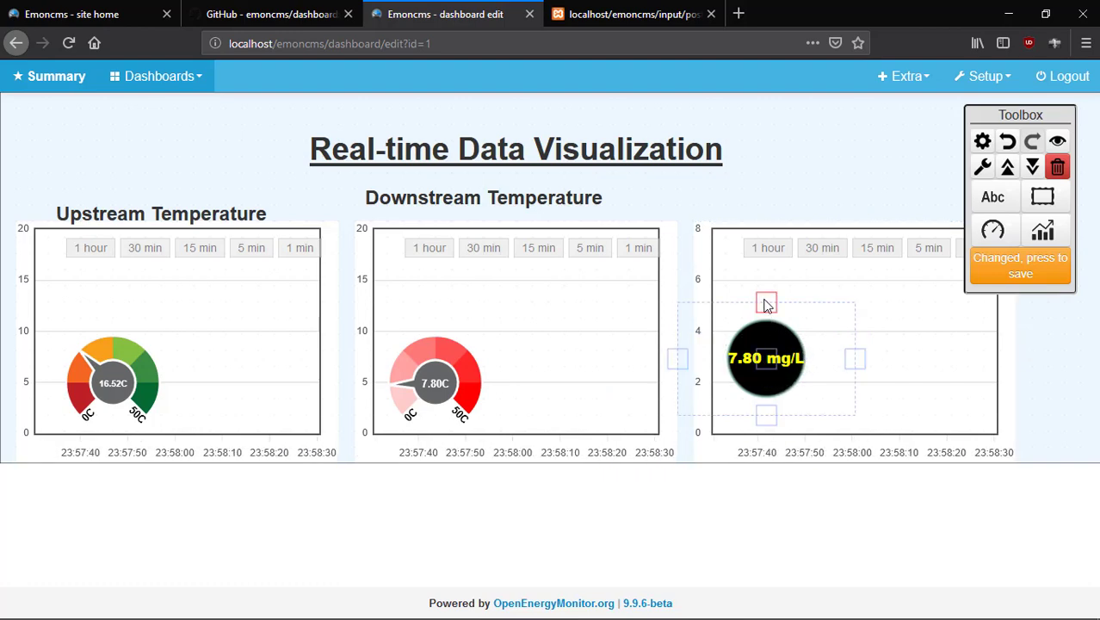
left_click_drag(769, 299, 769, 285)
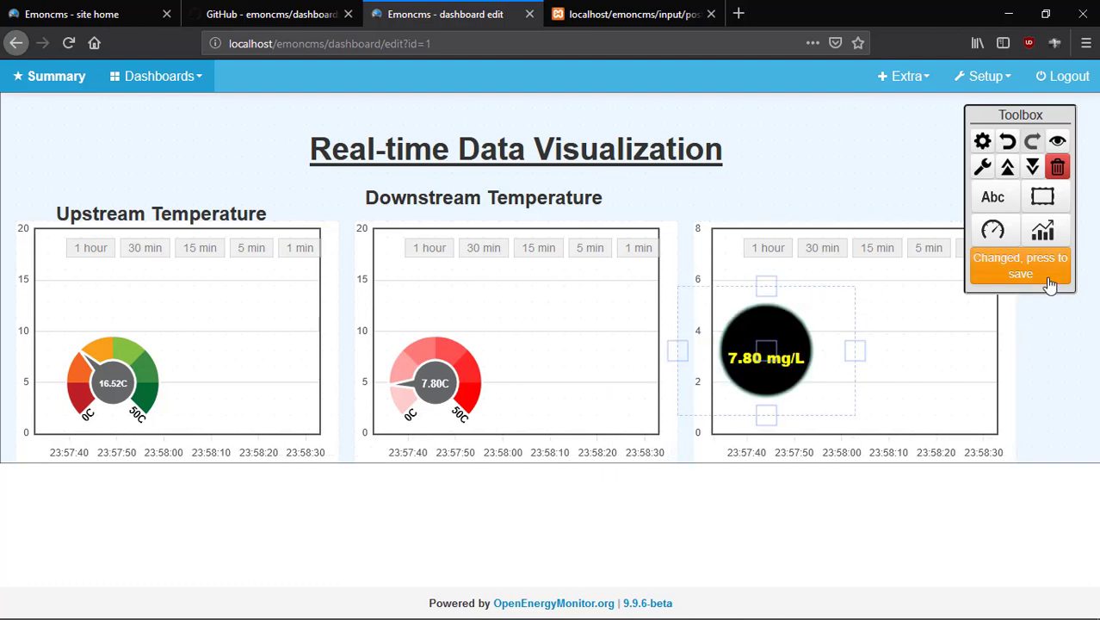
left_click_drag(849, 355, 887, 353)
left_click(783, 355)
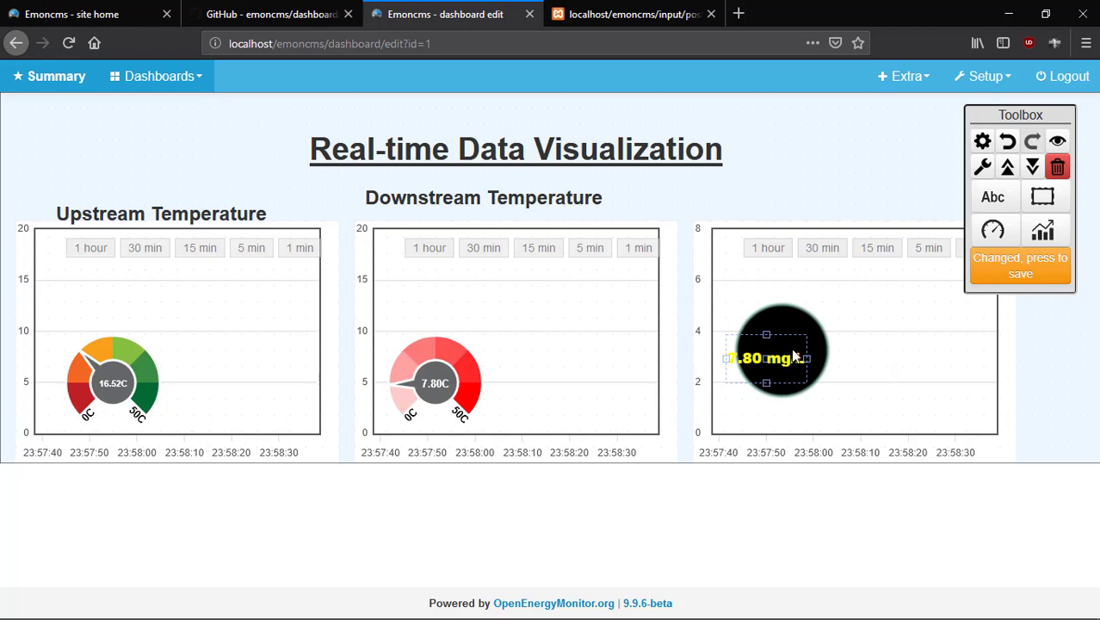
left_click(1021, 269)
left_click_drag(770, 363, 787, 358)
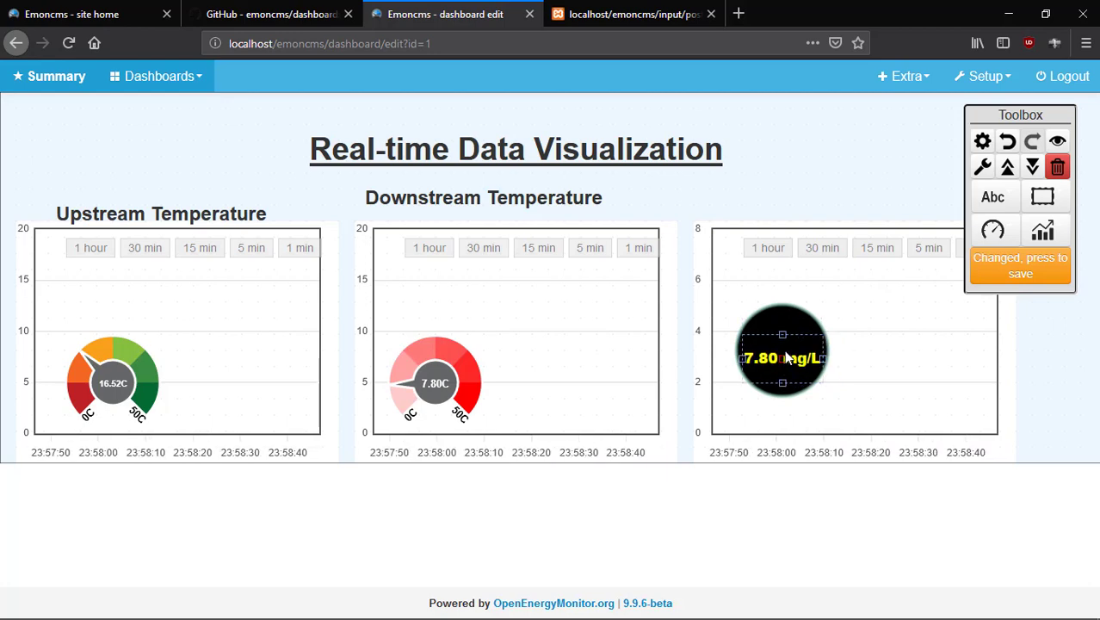
left_click(1023, 272)
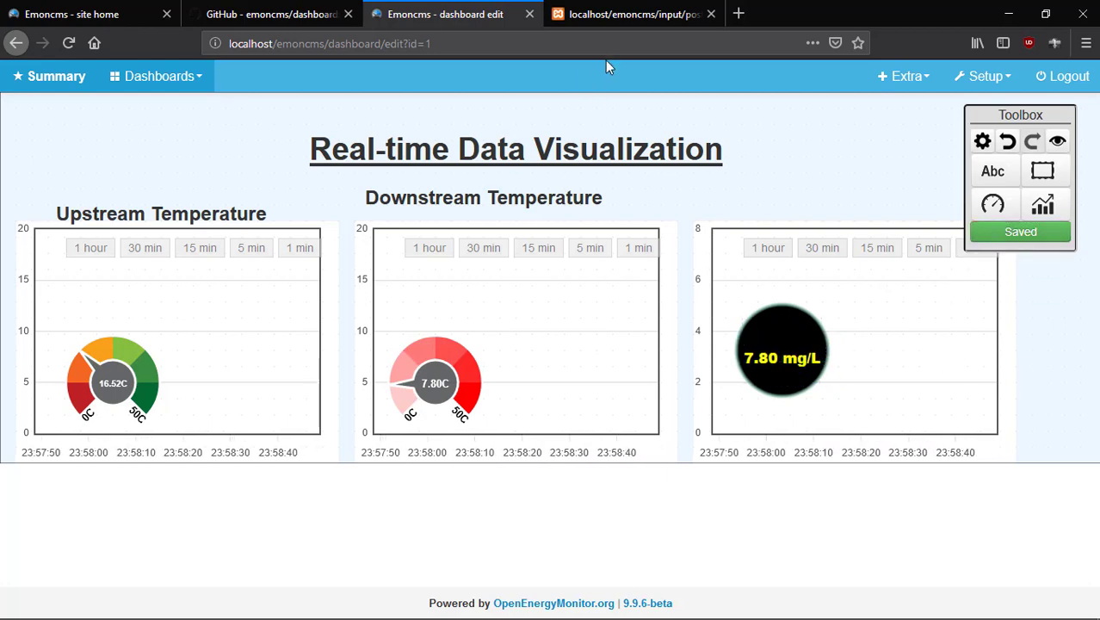
Post the fourth saved URL (Utemp 16.23, DOX 2.60) and return to the dashboard.
left_click(655, 24)
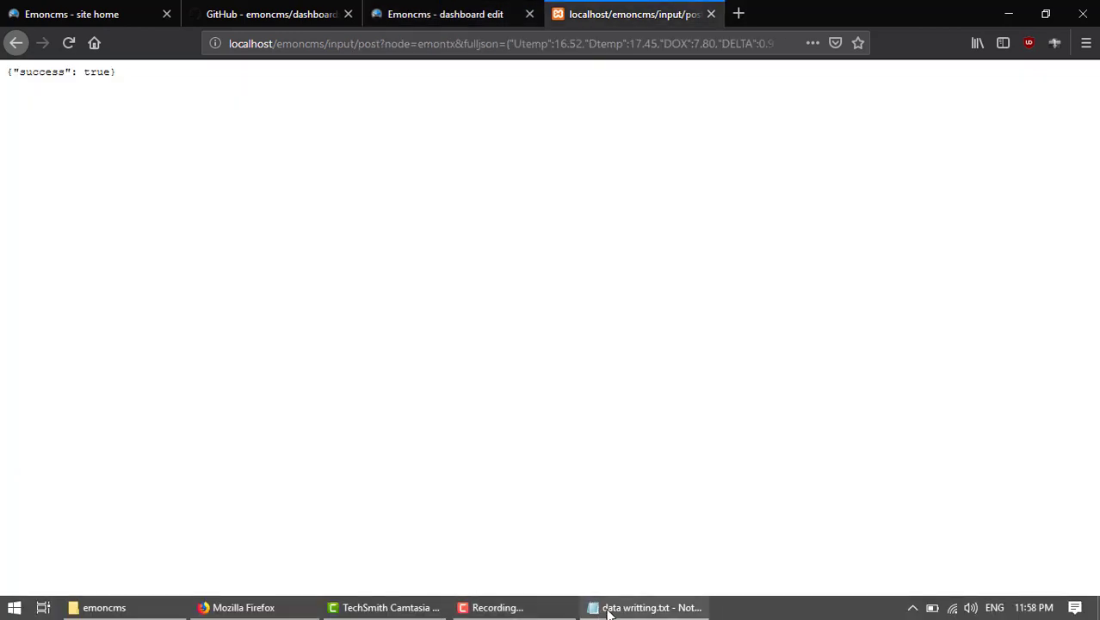
left_click(610, 608)
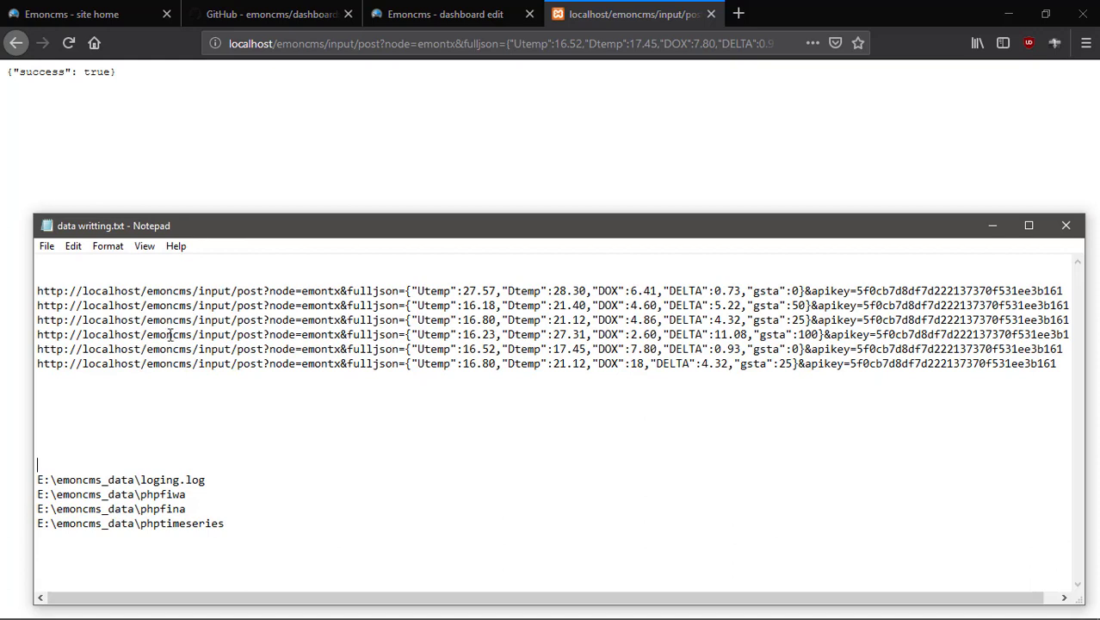
left_click_drag(37, 335, 1074, 340)
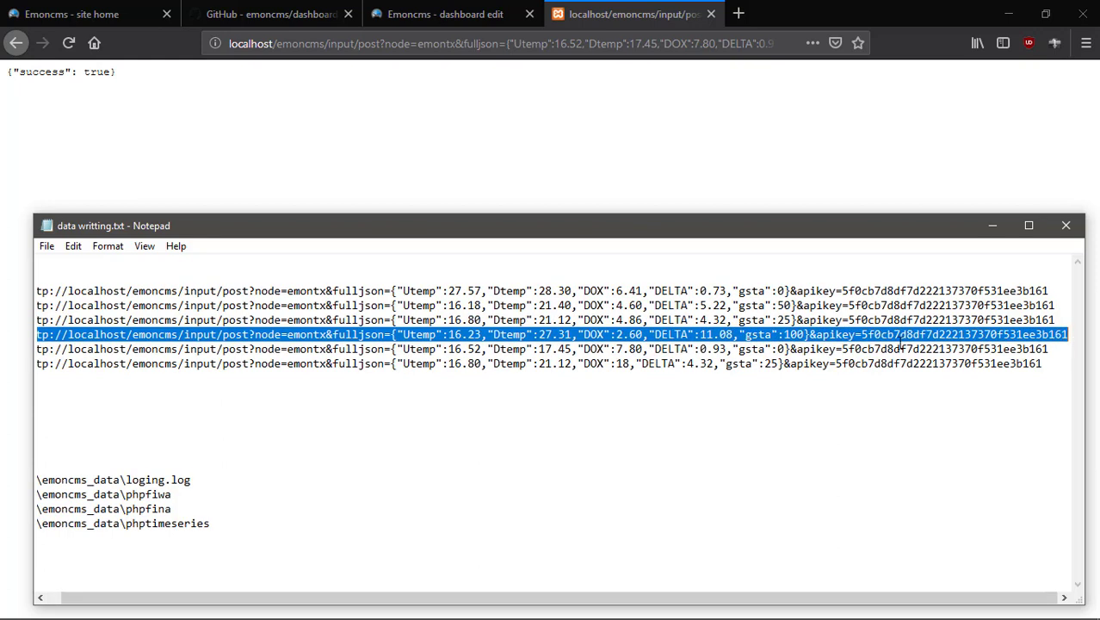
right_click(769, 334)
left_click(821, 384)
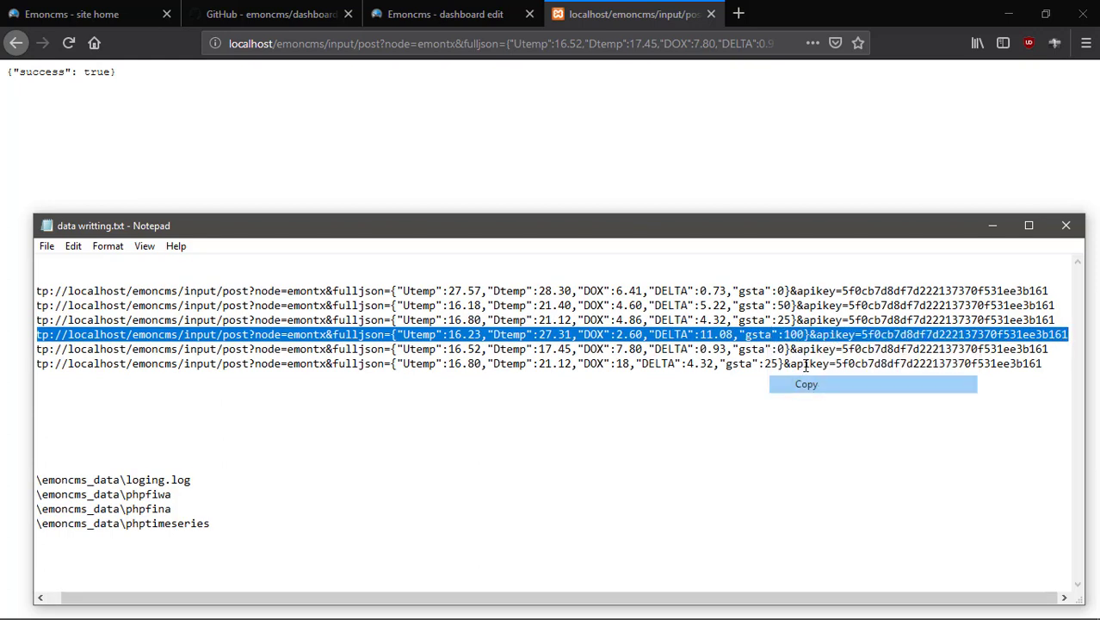
left_click(740, 15)
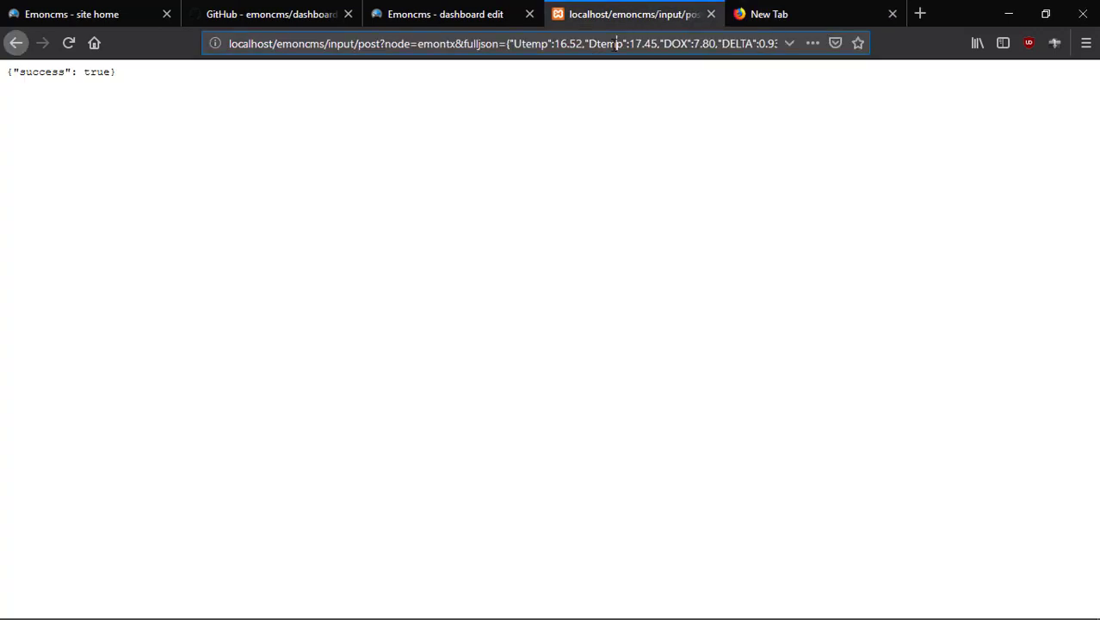
right_click(613, 44)
left_click(671, 140)
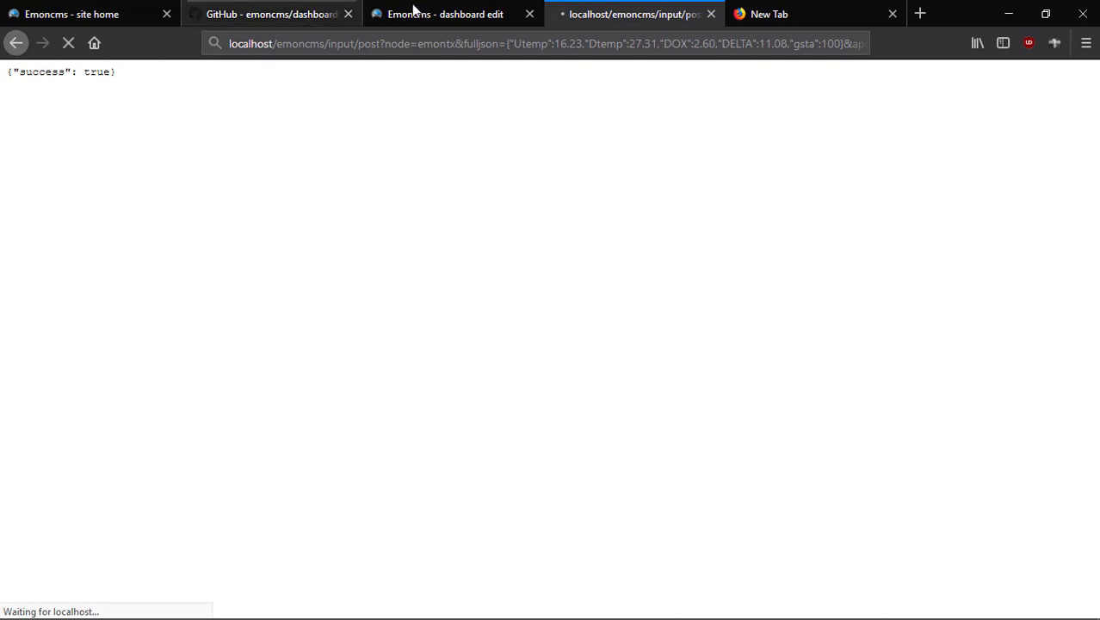
left_click(460, 14)
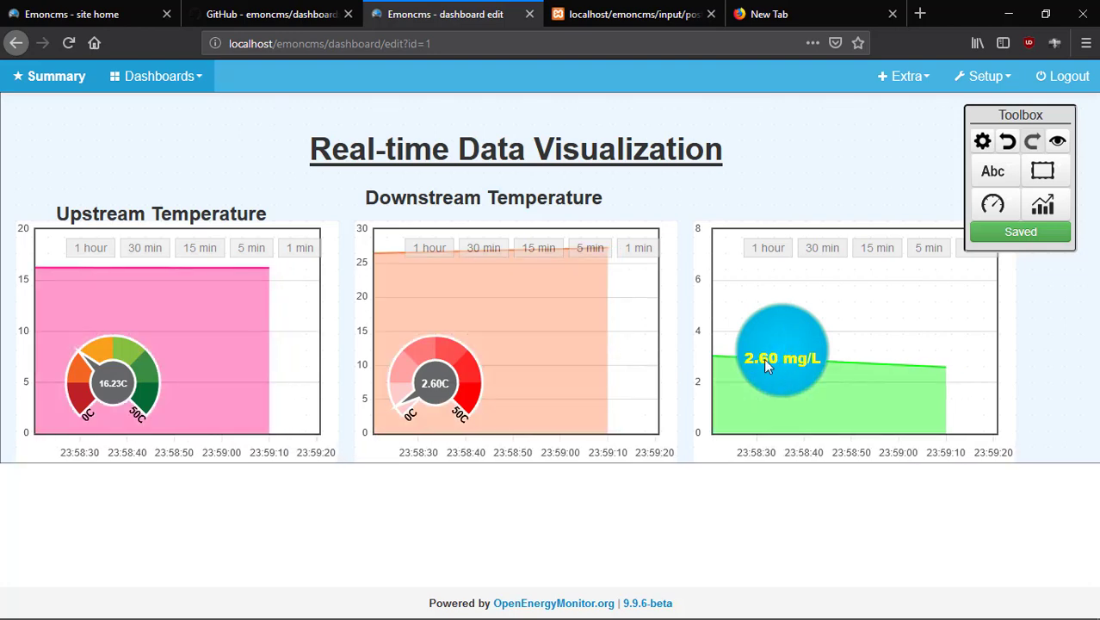
Post the saved URL with Utemp 16.80, DOX 18, gsta 25, then return to the dashboard.
left_click(618, 604)
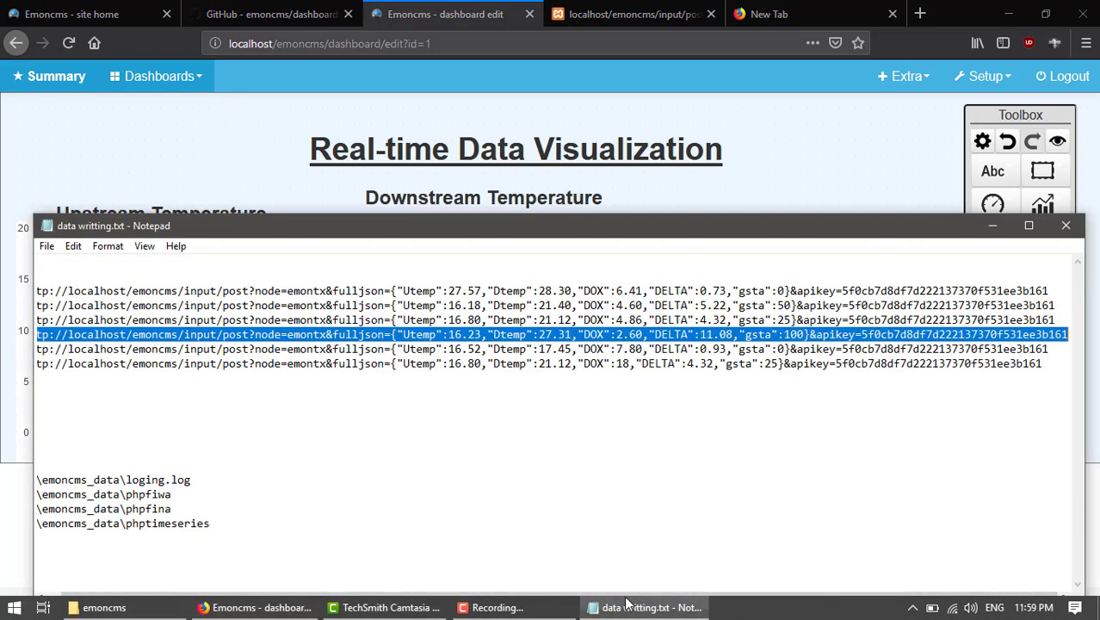
left_click_drag(1050, 348, 23, 348)
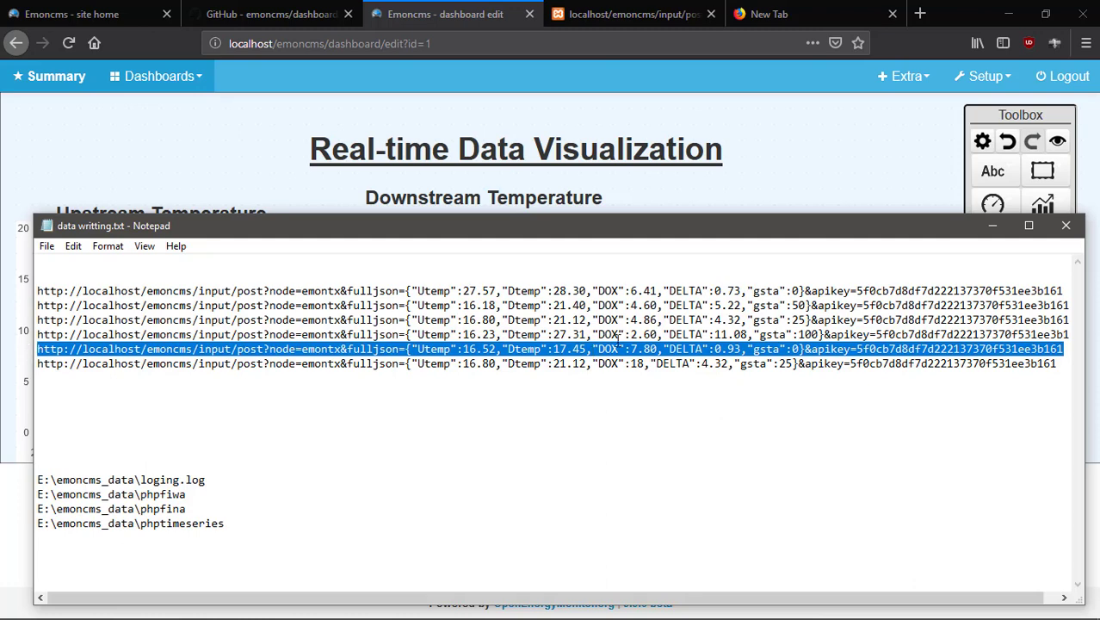
left_click(660, 364)
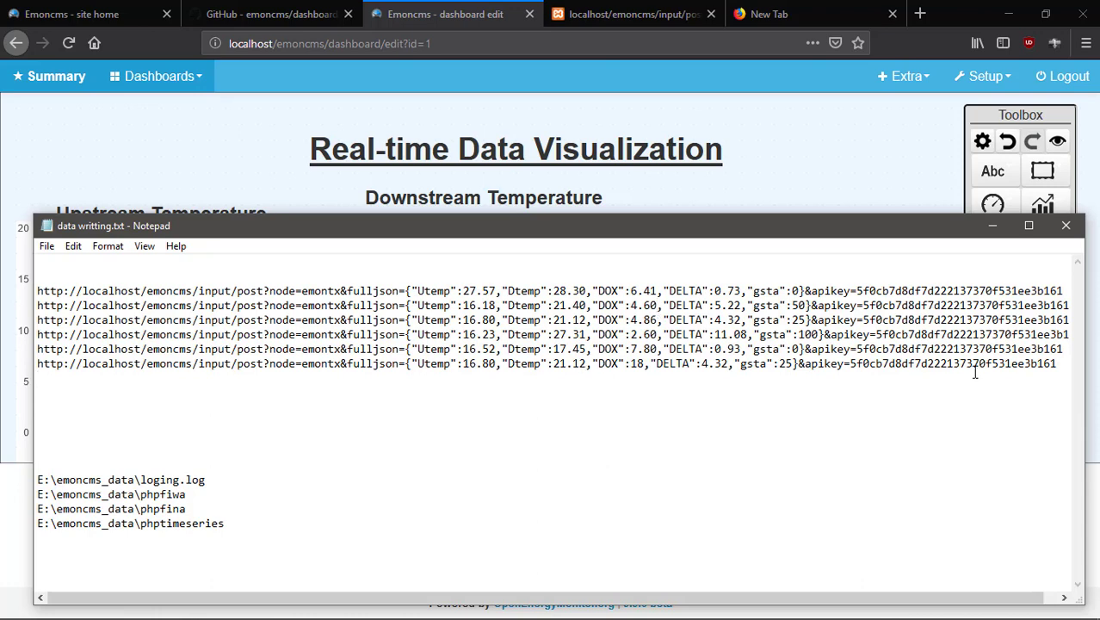
left_click_drag(1062, 363, 17, 367)
right_click(580, 369)
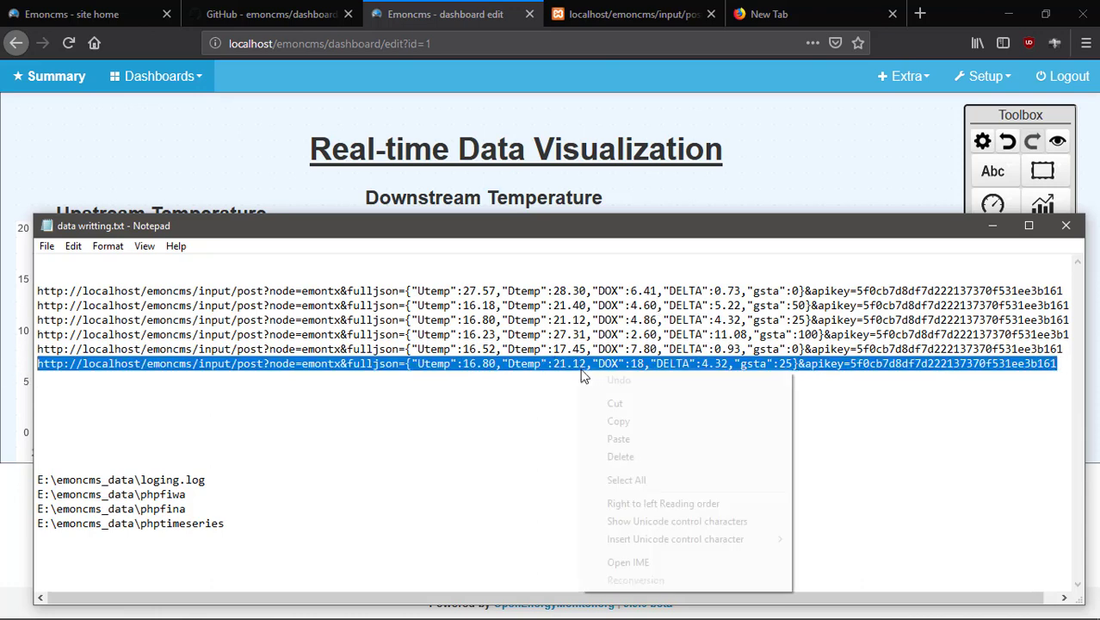
left_click(618, 421)
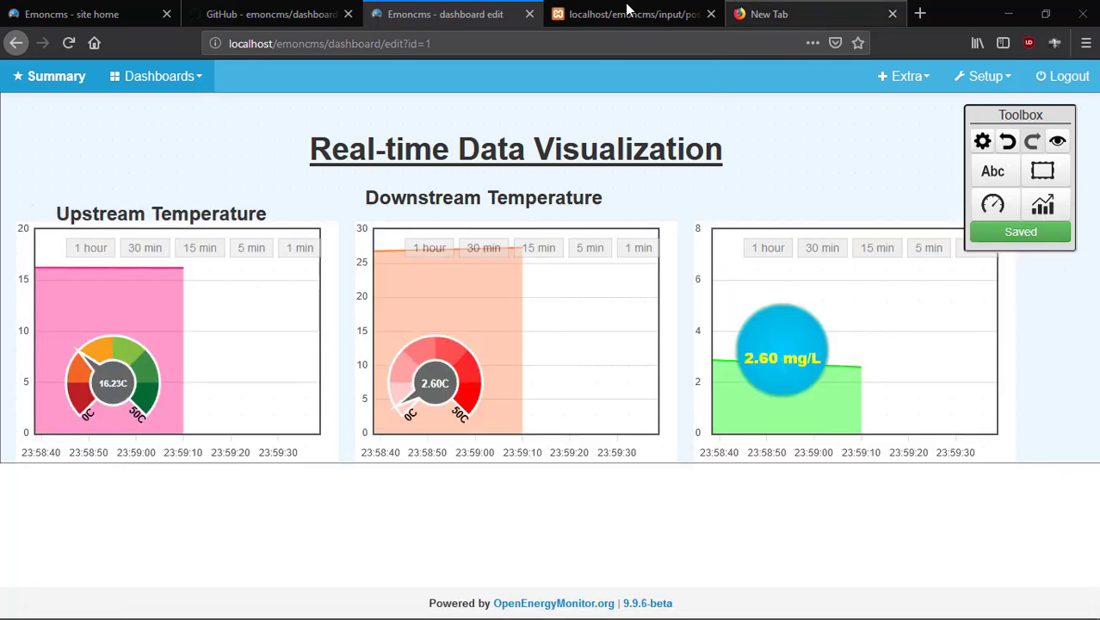
left_click(634, 14)
right_click(611, 47)
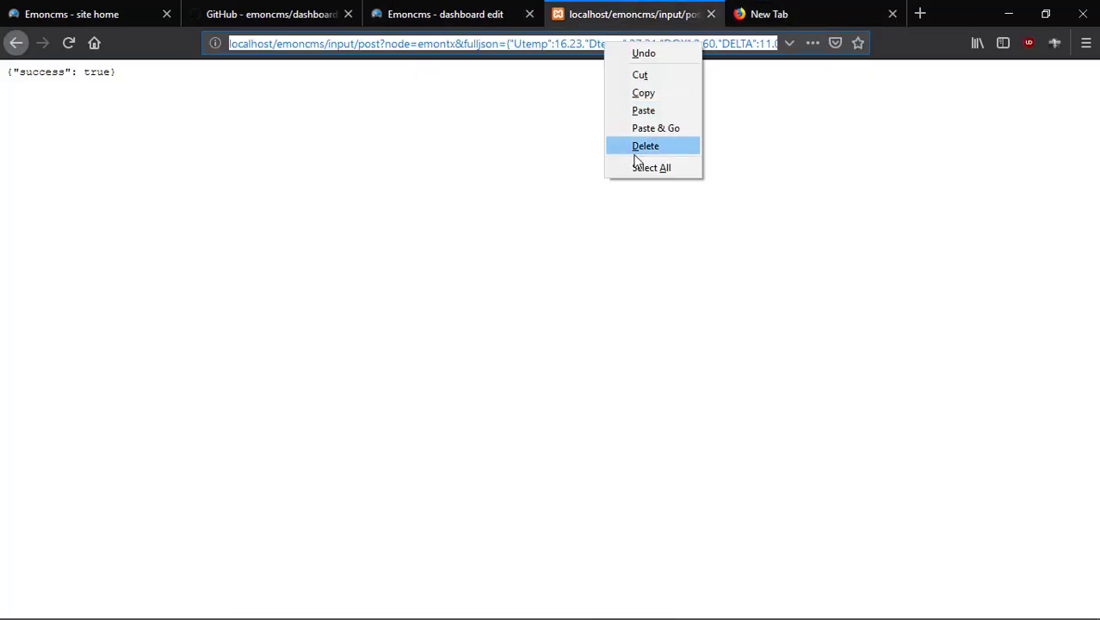
left_click(634, 127)
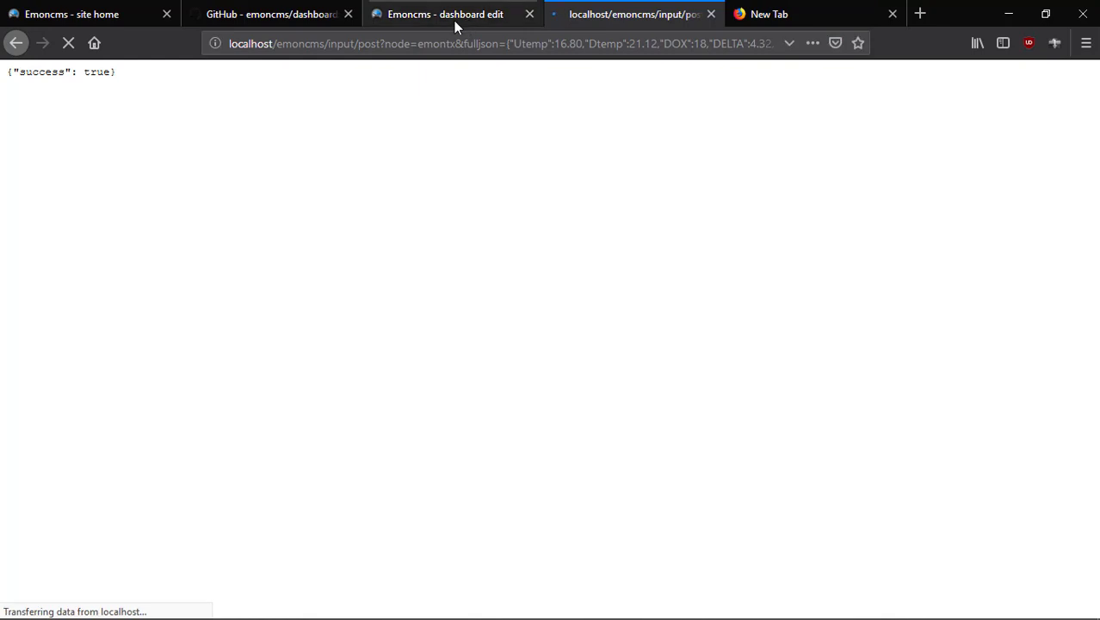
left_click(453, 15)
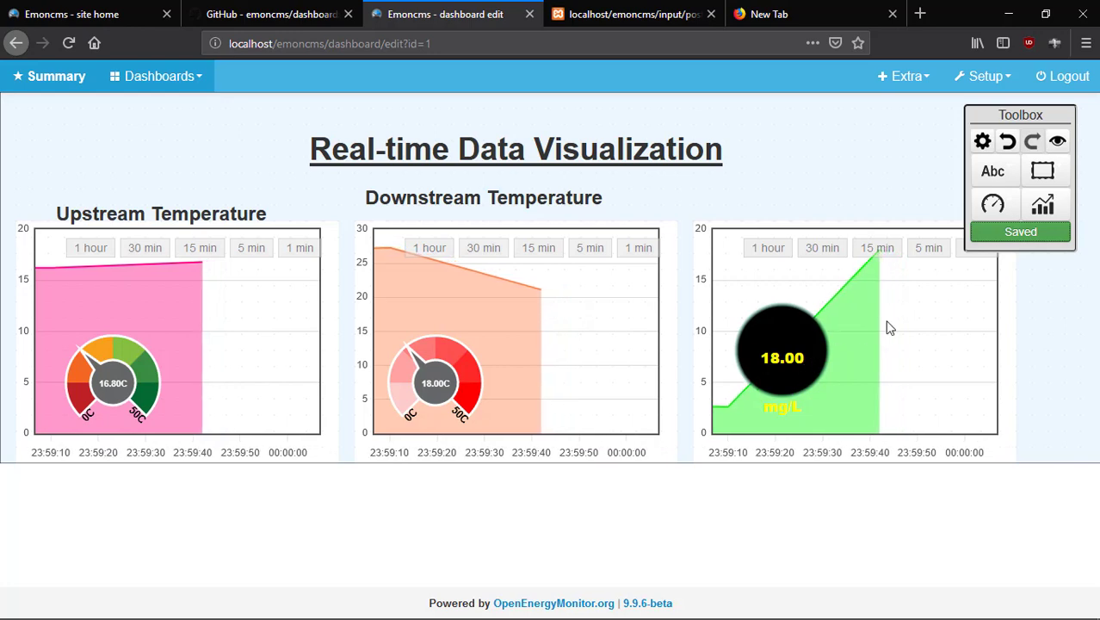
Minimise Firefox and the notes window, then refresh the desktop.
left_click(1007, 13)
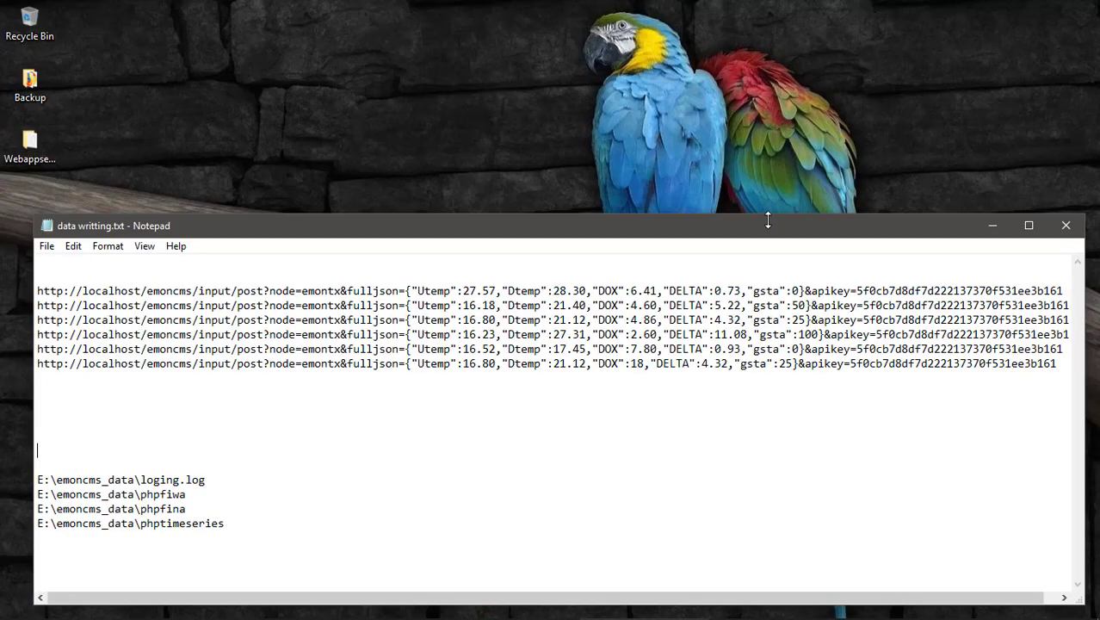
left_click(989, 225)
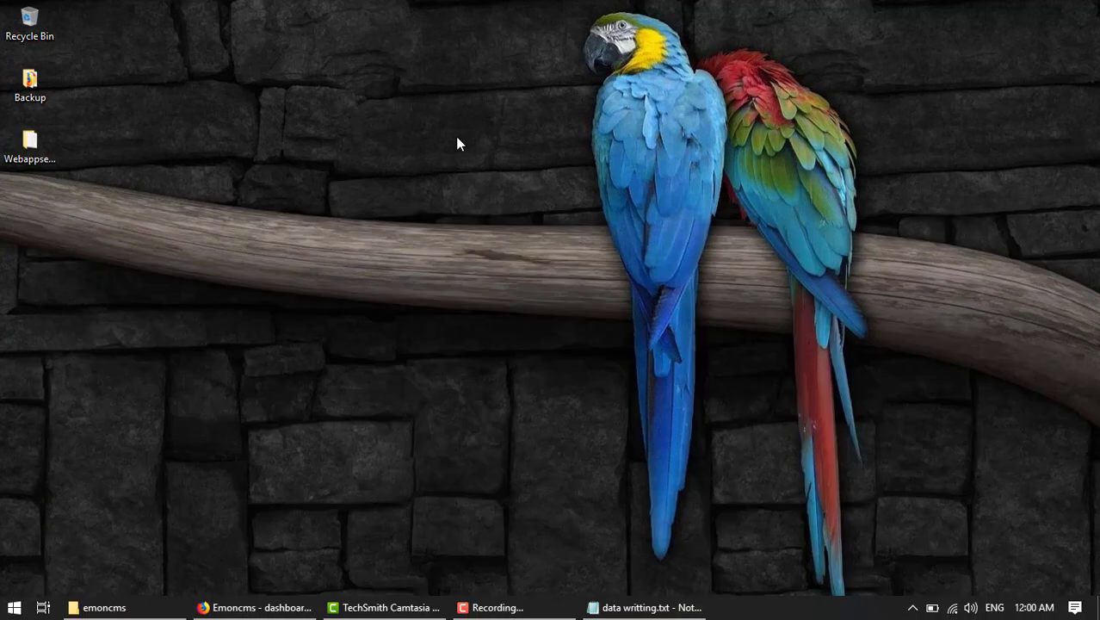
right_click(515, 231)
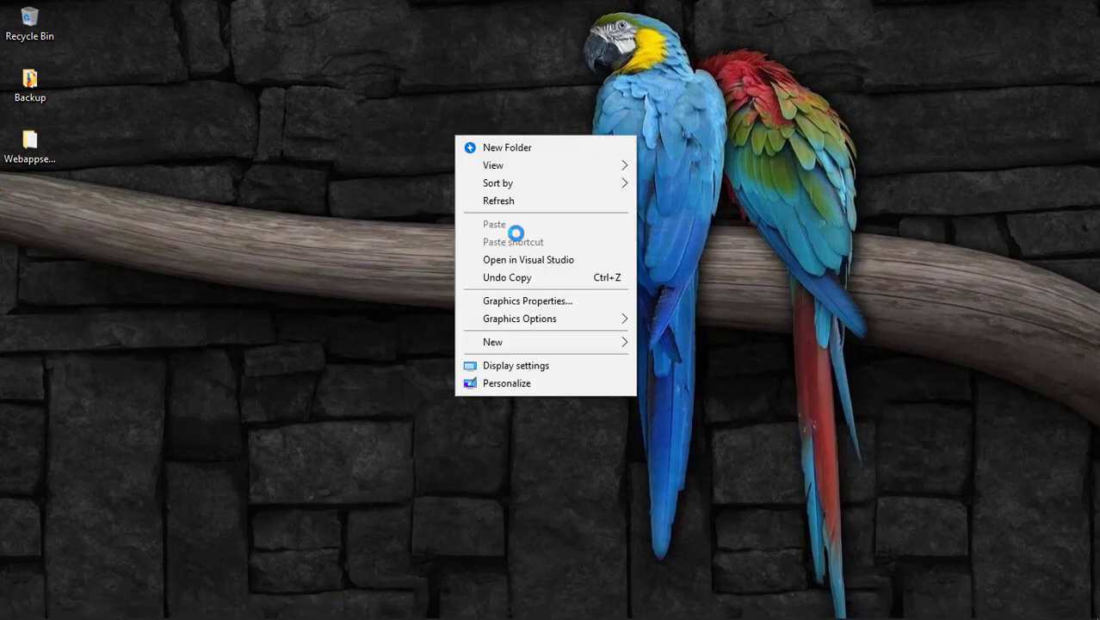
left_click(524, 201)
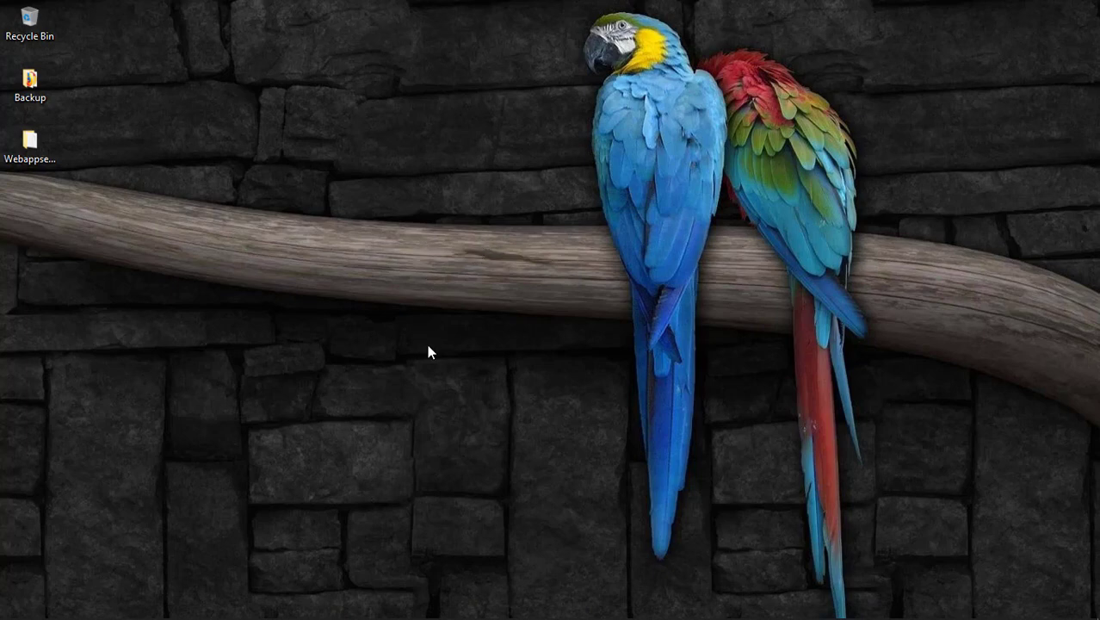
Browse File Explorer to C:\xampp\htdocs\emoncms\Modules\dashboard\widget.
key("super+e")
scroll(225, 378, "down", 3)
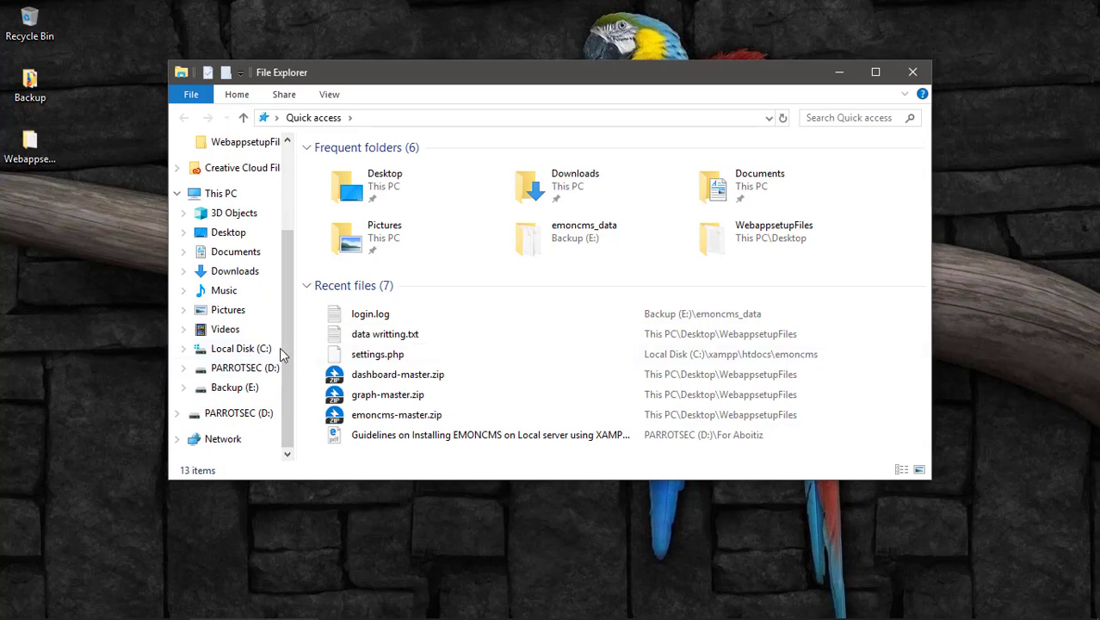
left_click(245, 349)
double_click(341, 285)
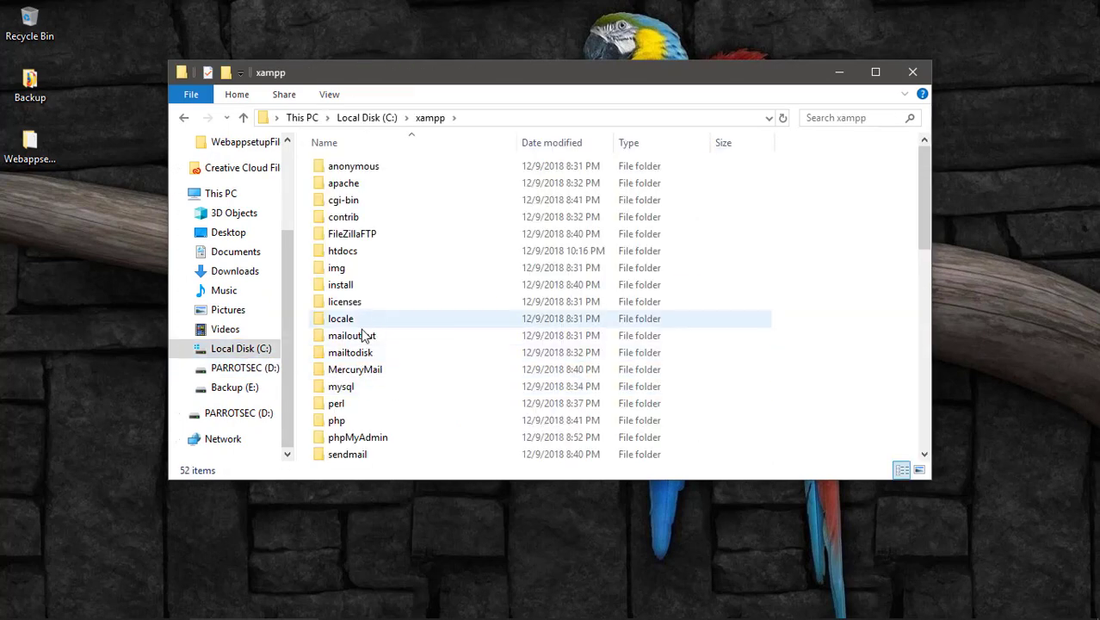
double_click(356, 253)
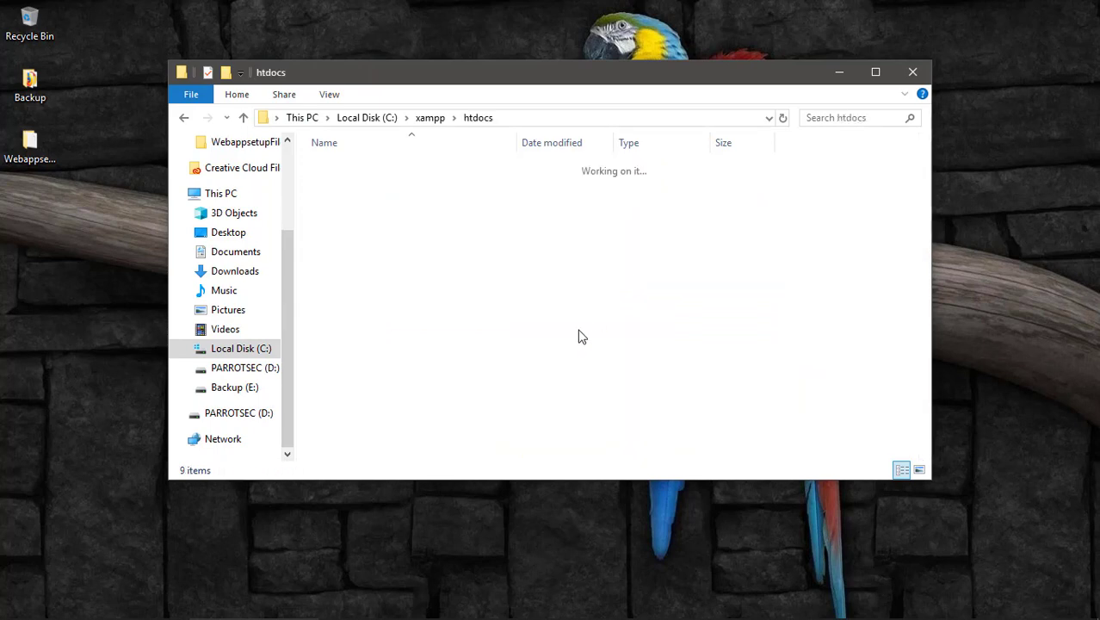
double_click(351, 183)
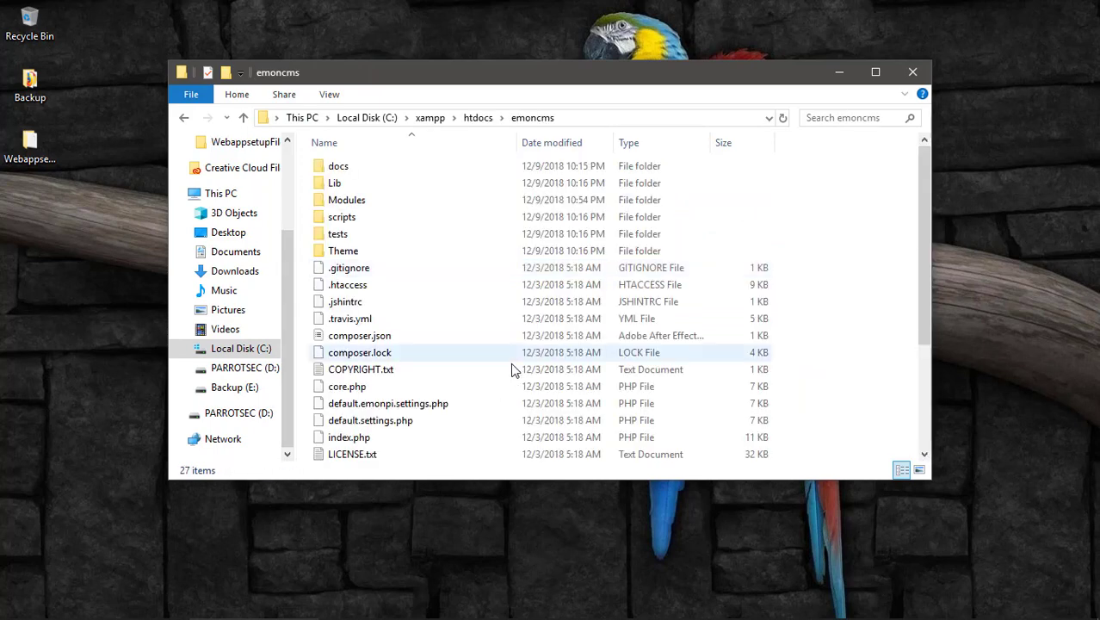
double_click(363, 203)
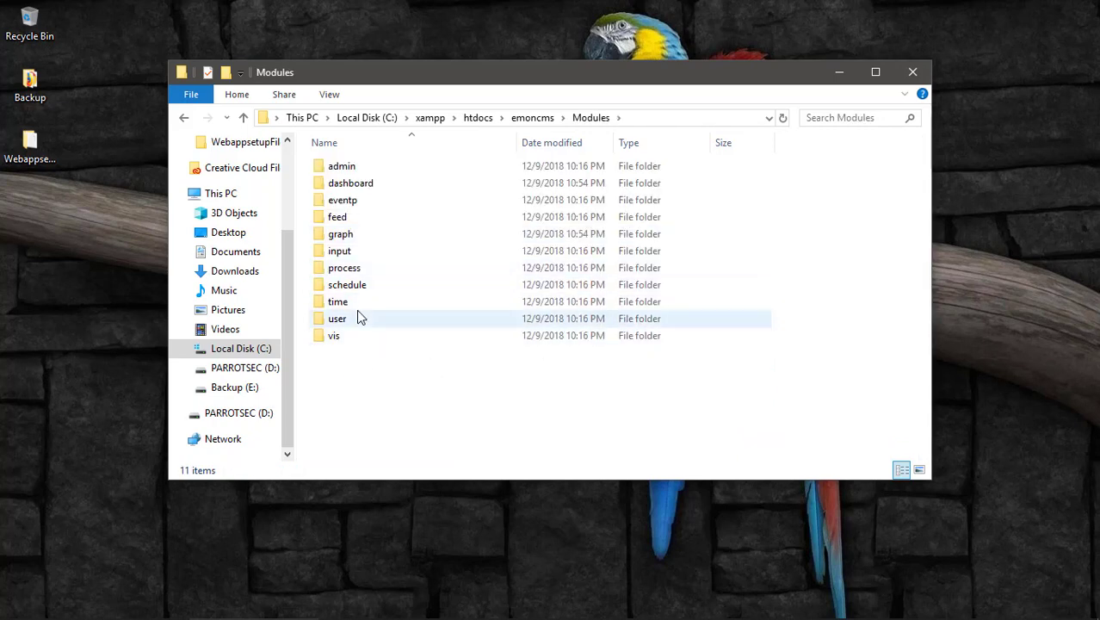
double_click(351, 183)
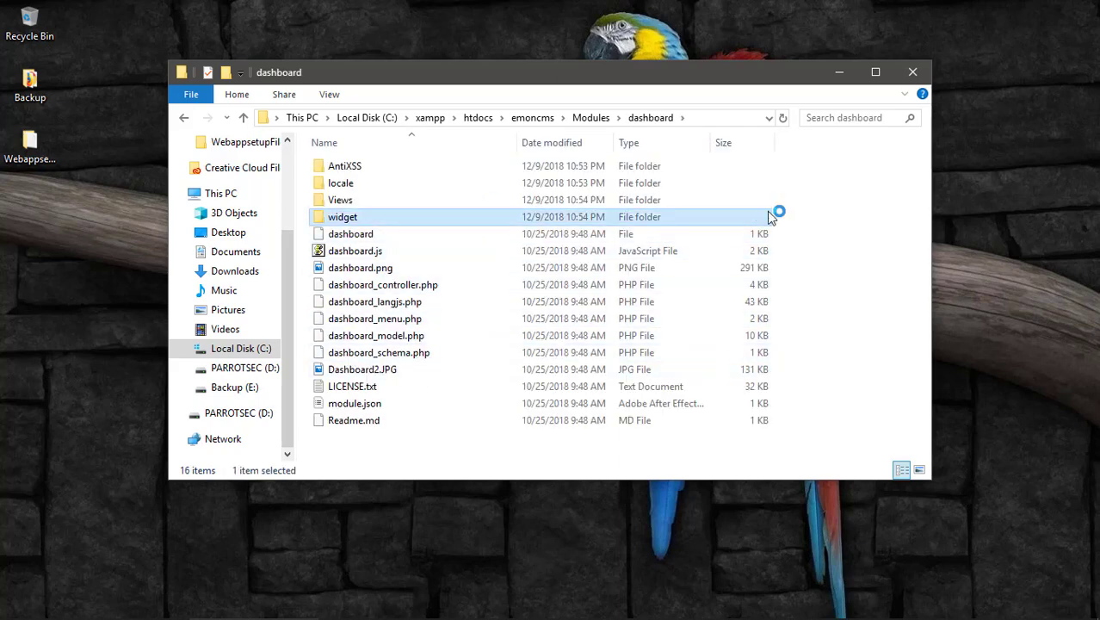
double_click(343, 217)
Open led_render.js from the led folder with Edit with Notepad++.
scroll(435, 427, "down", 1)
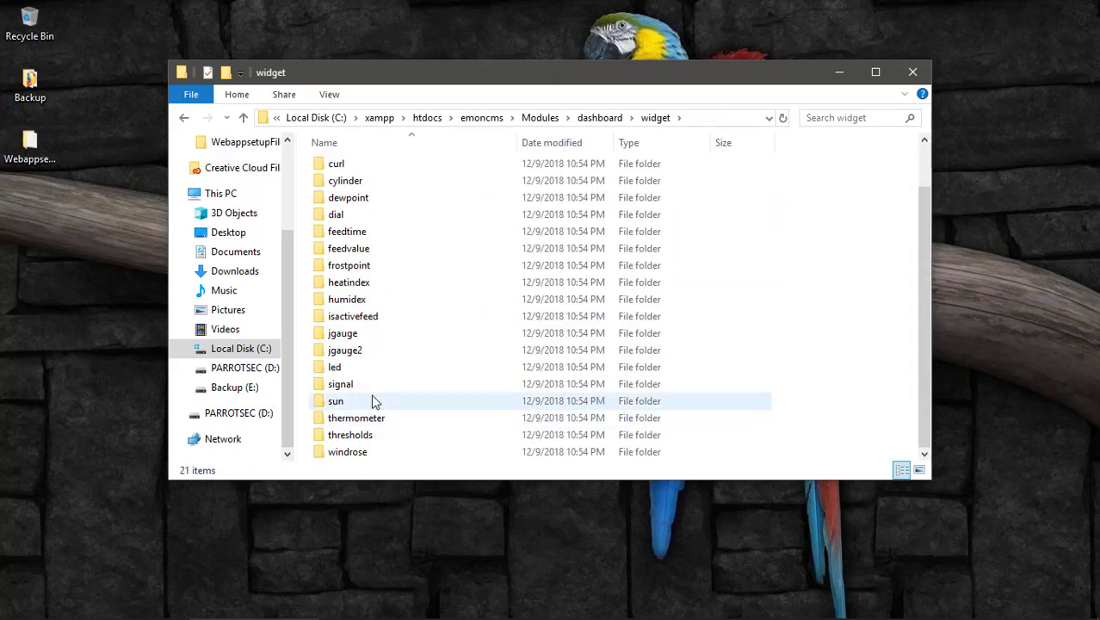
double_click(343, 369)
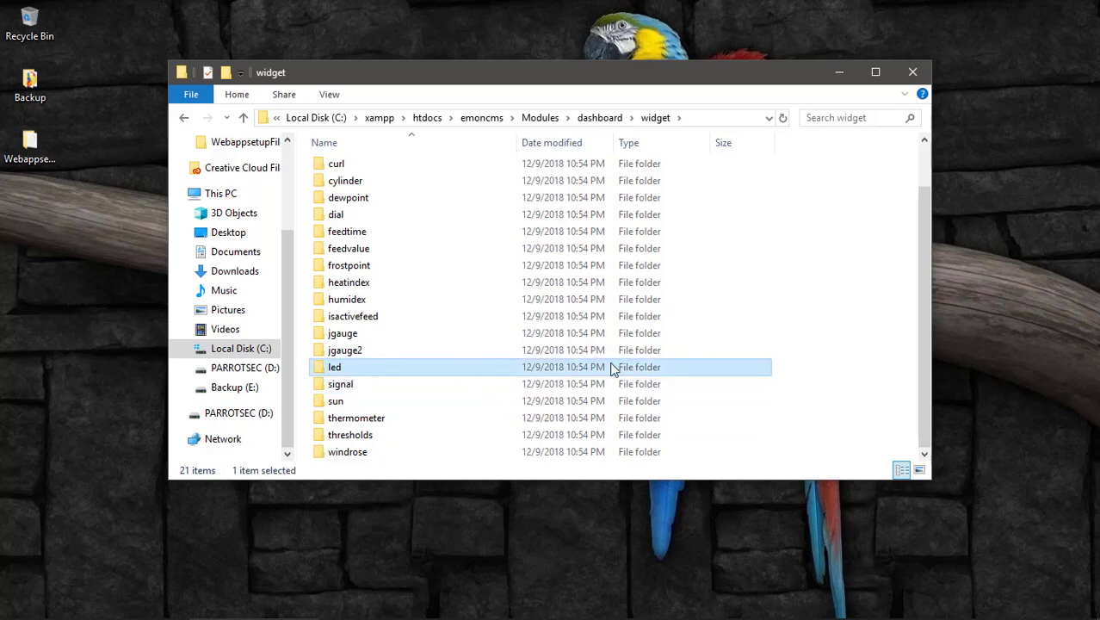
left_click(368, 169)
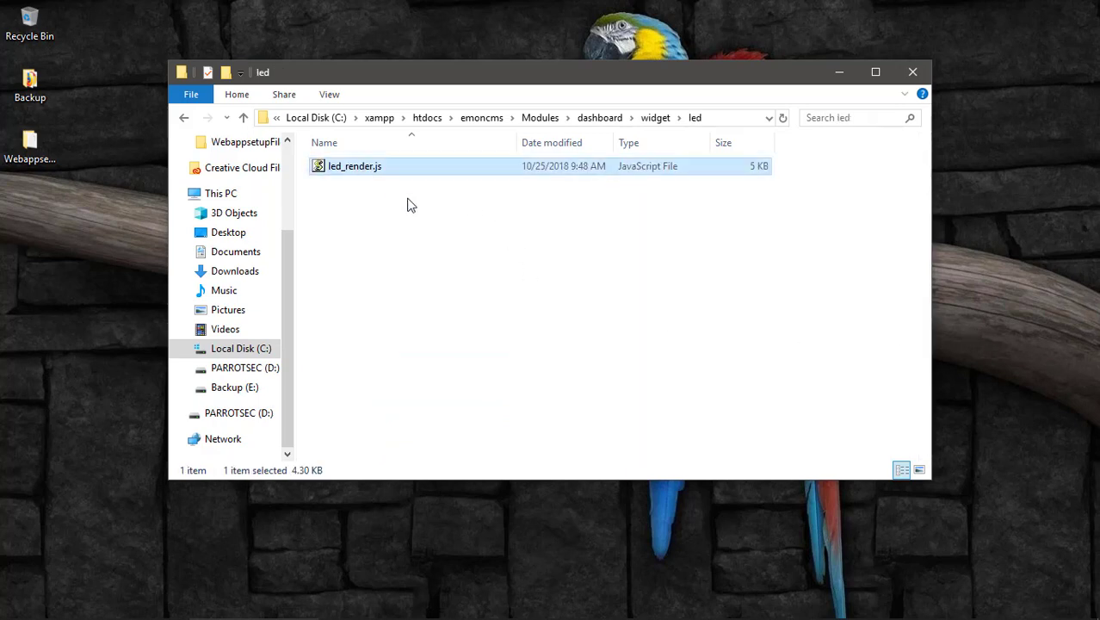
right_click(365, 172)
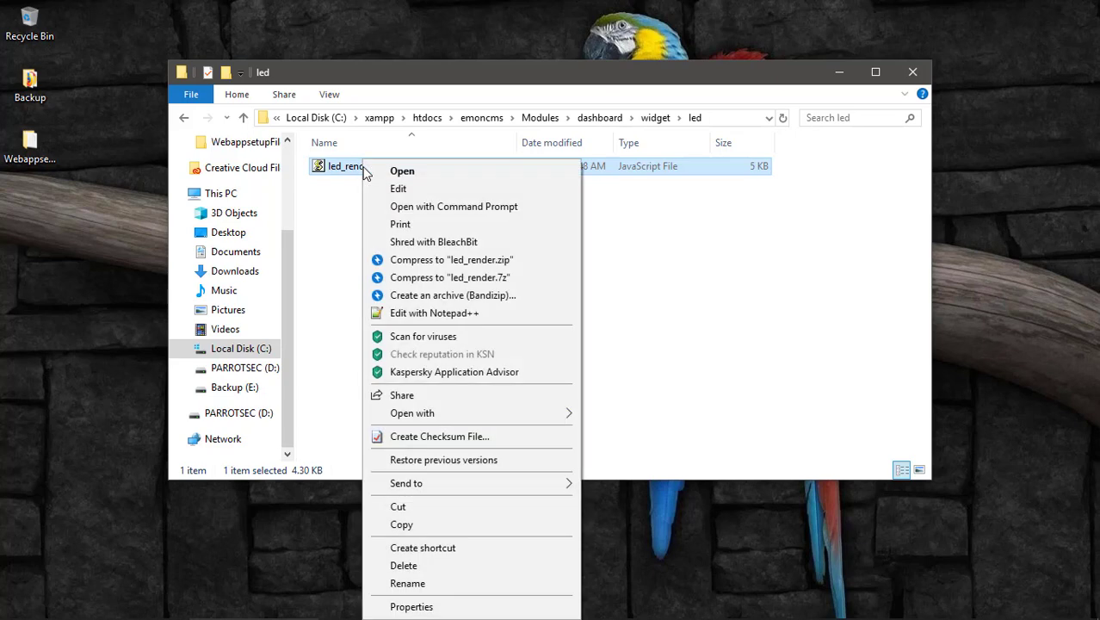
left_click(449, 315)
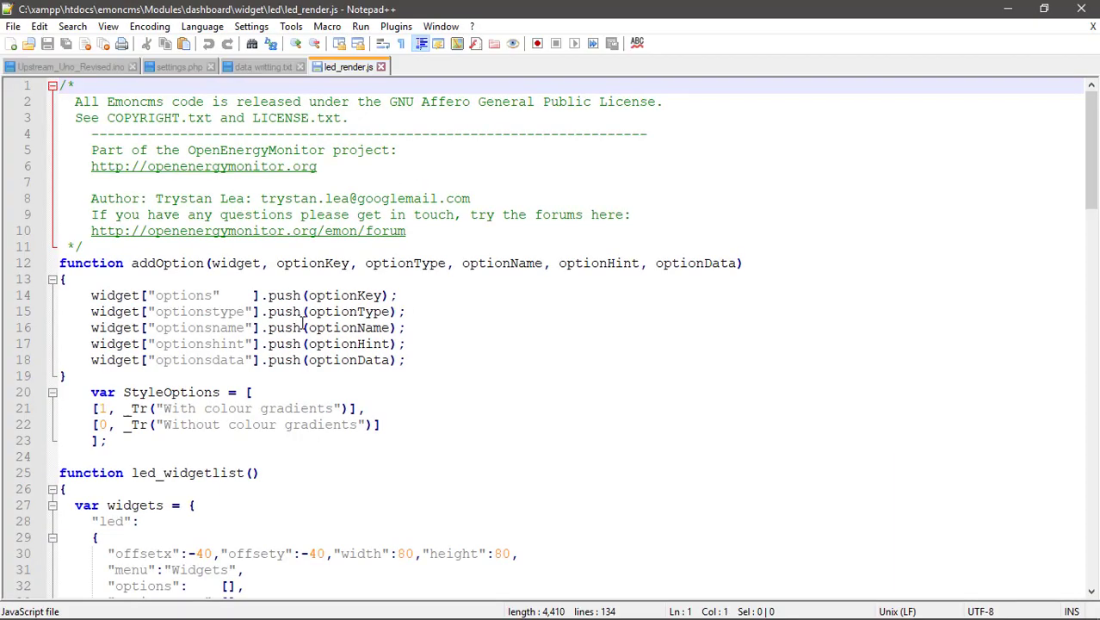
Scroll led_render.js to the status colour stops and select the red value F75D59.
scroll(257, 261, "down", 10)
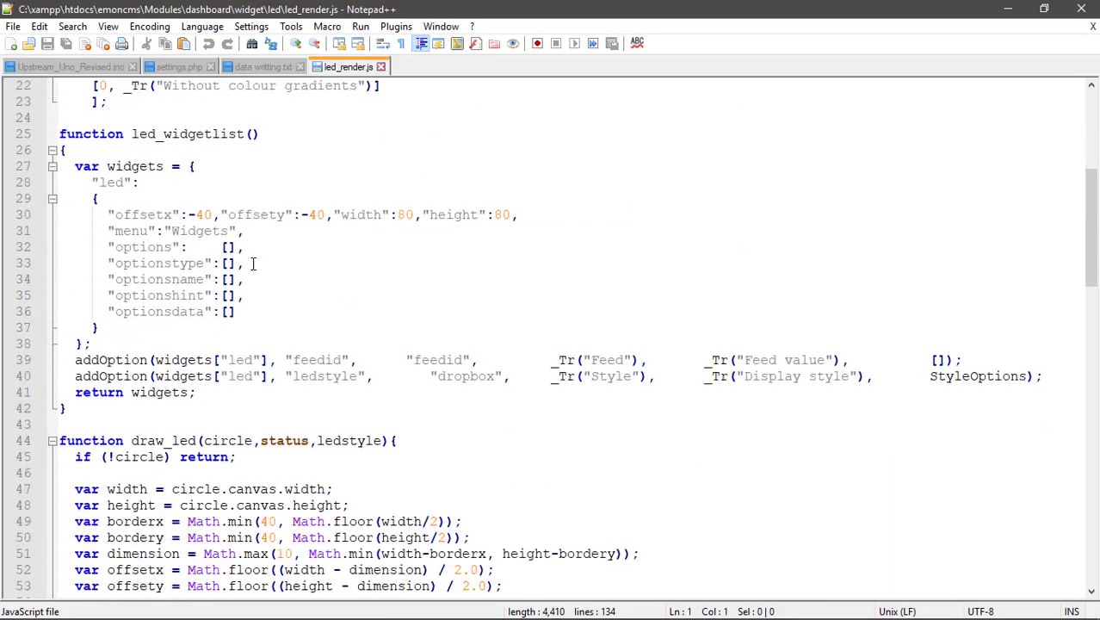
scroll(253, 266, "down", 7)
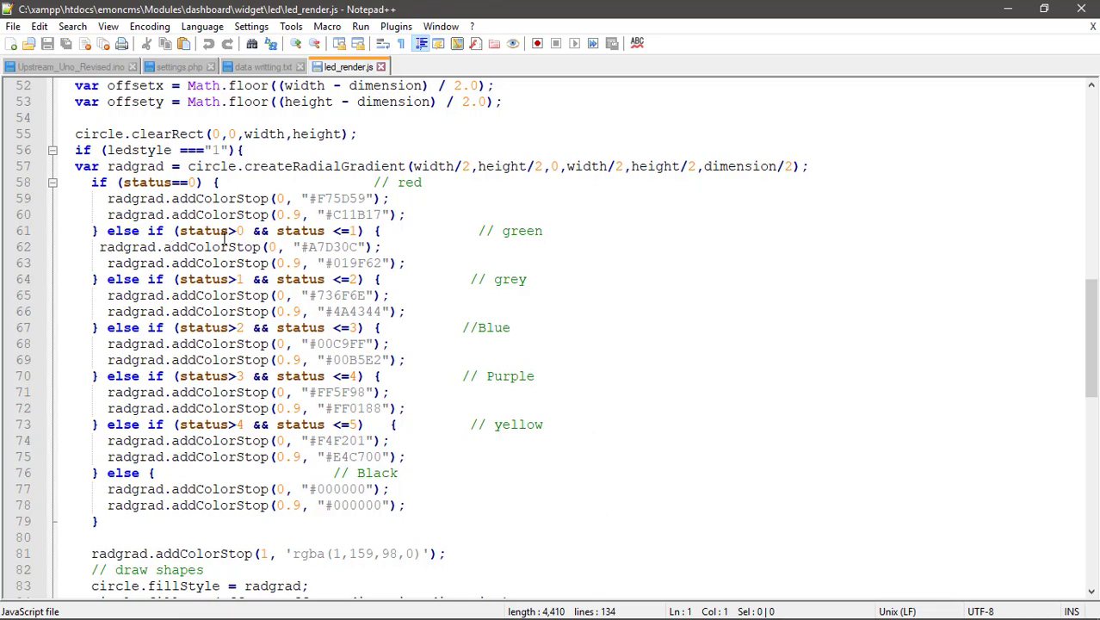
scroll(241, 238, "up", 3)
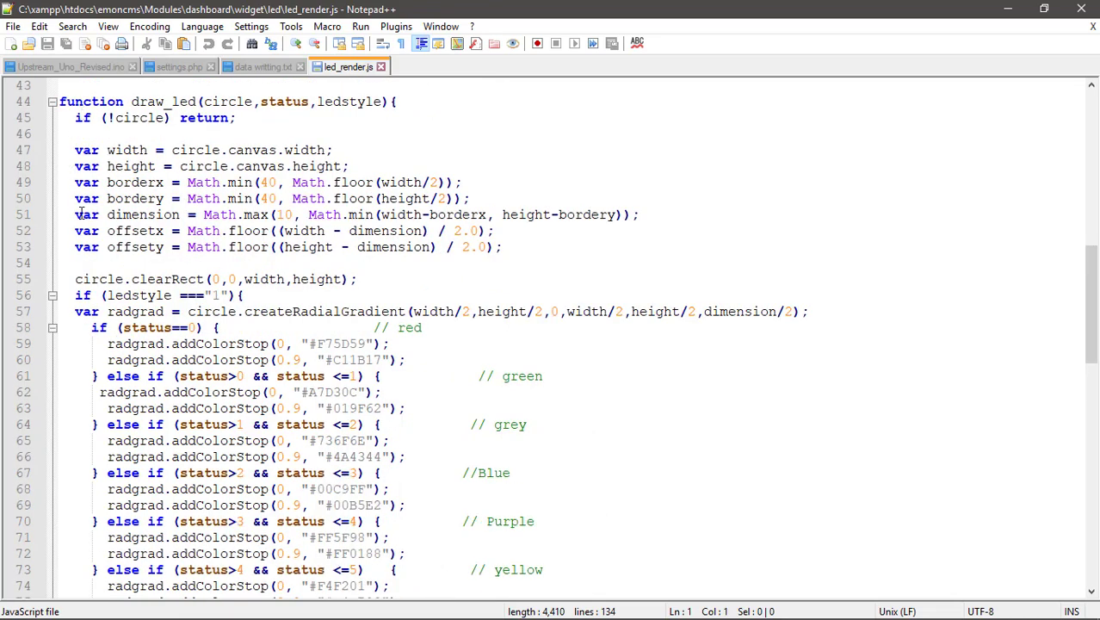
scroll(163, 312, "down", 2)
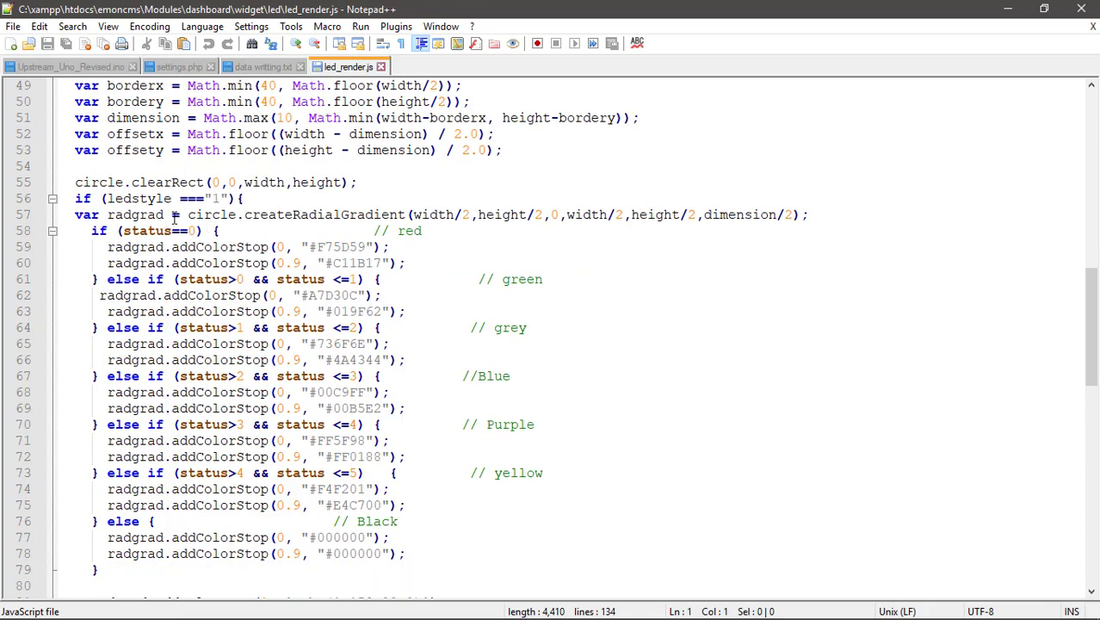
scroll(175, 217, "up", 3)
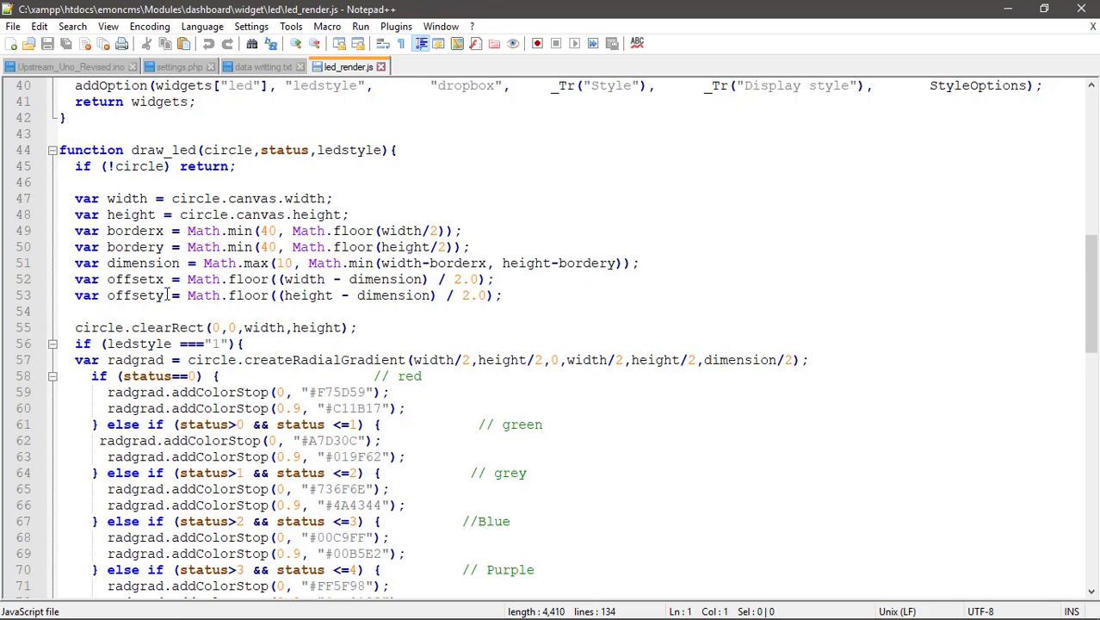
scroll(168, 295, "down", 2)
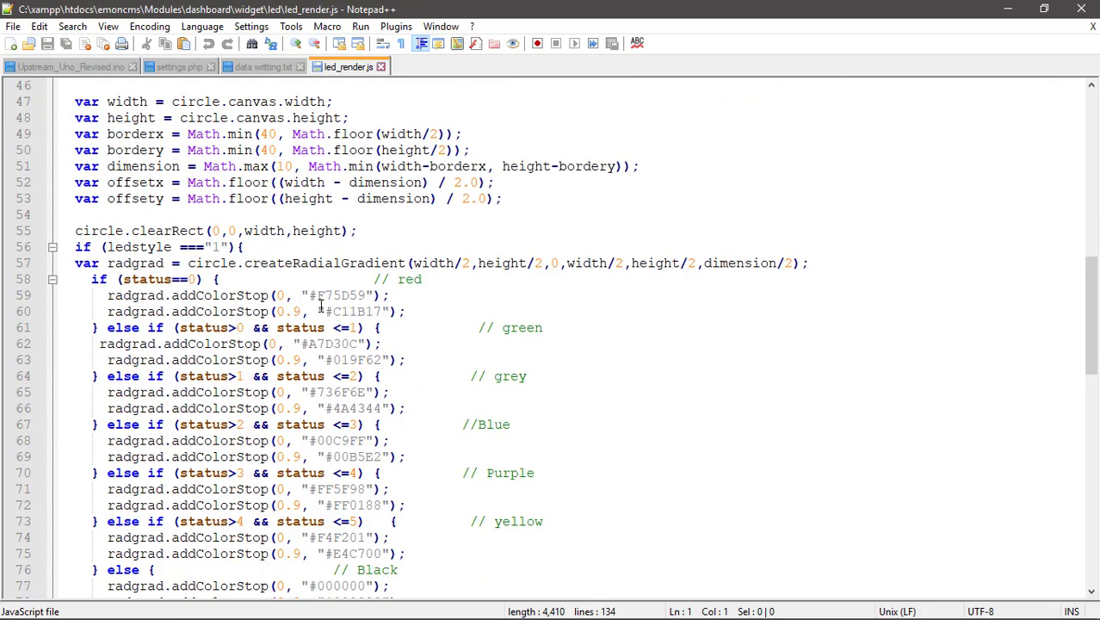
scroll(230, 318, "down", 2)
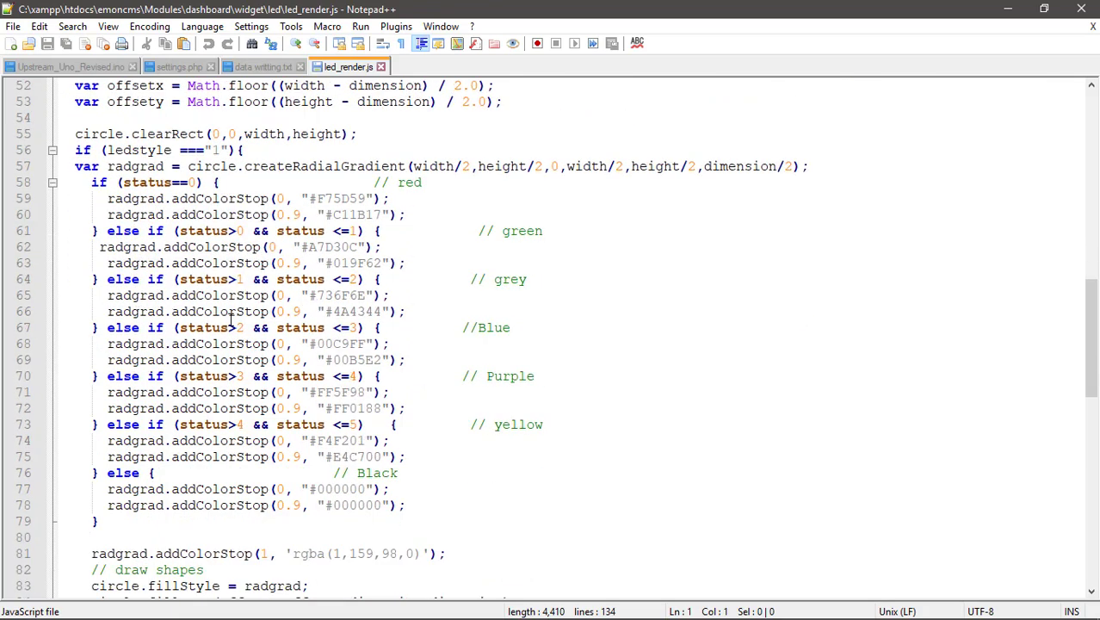
scroll(238, 320, "up", 1)
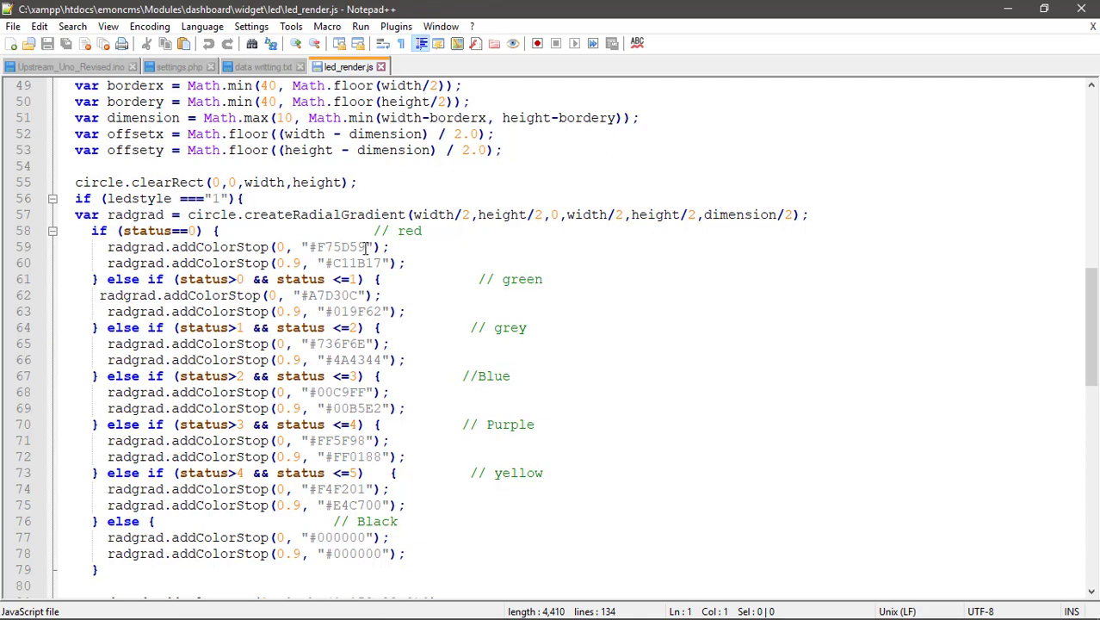
left_click_drag(364, 247, 312, 247)
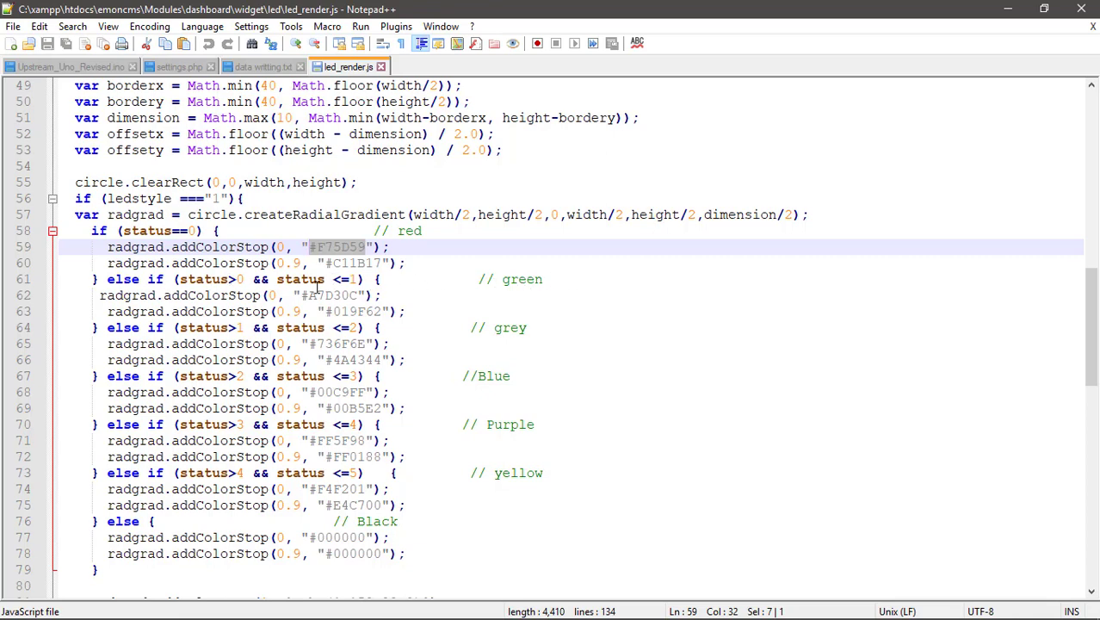
Select the green status colour #A7D30C, then bring the Firefox Emoncms dashboard forward.
left_click(353, 279)
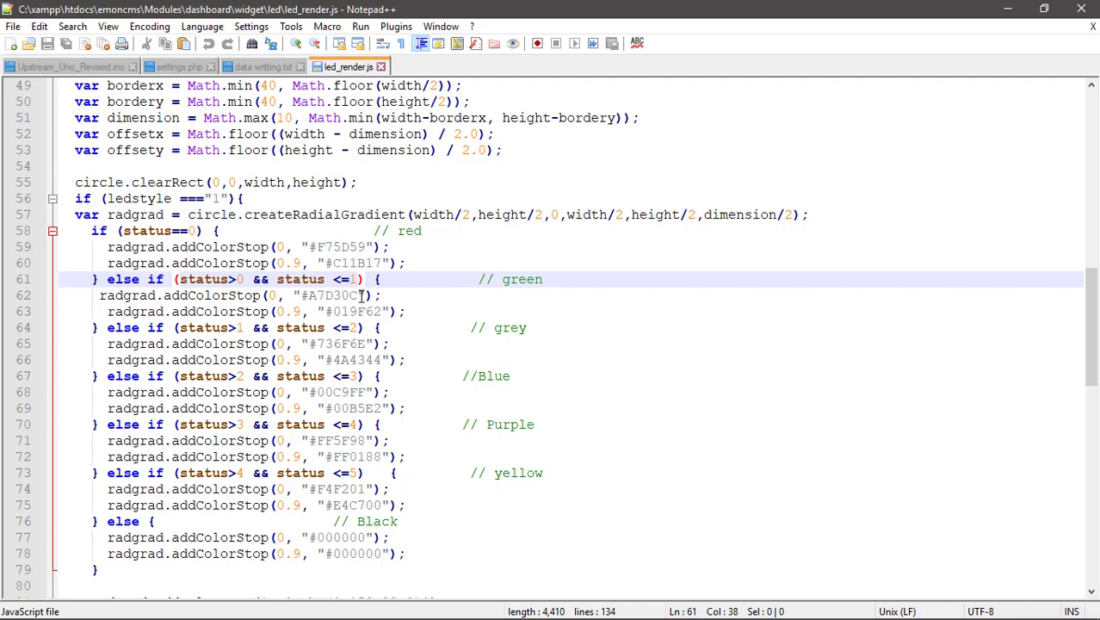
left_click_drag(357, 296, 301, 295)
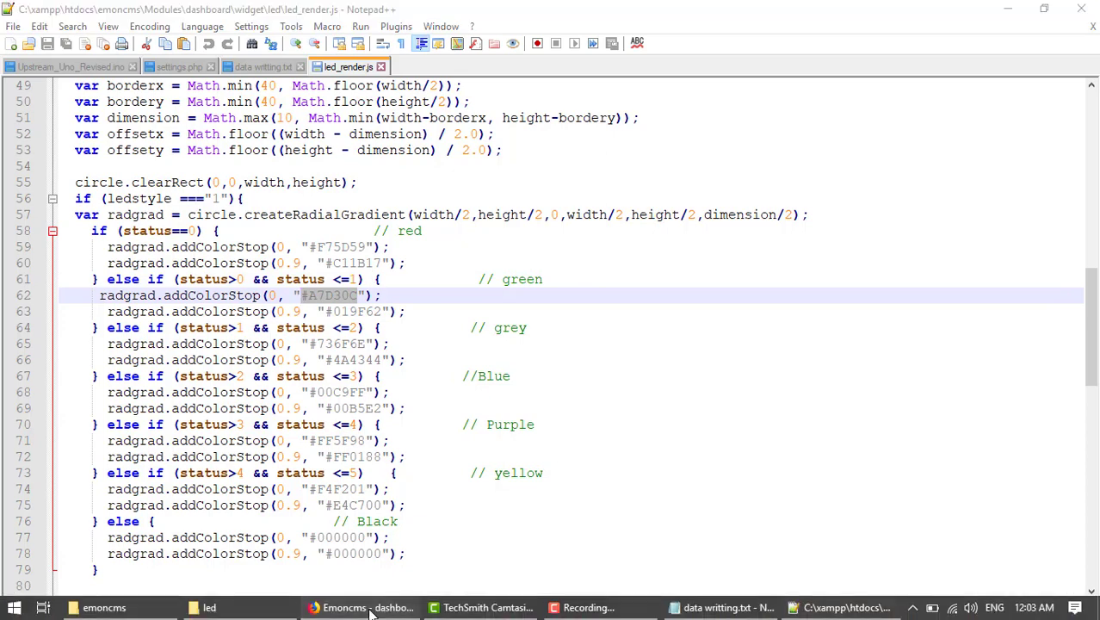
left_click(373, 608)
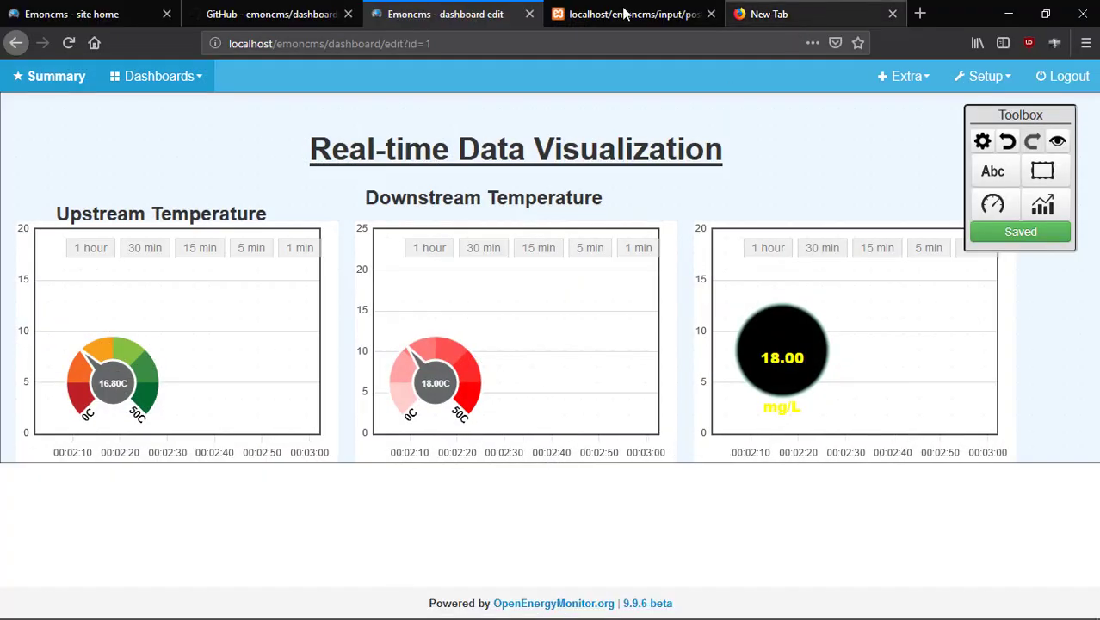
Search Google for adobecolor in a new tab and open the 'Color wheel | Adobe Color CC' result.
left_click(824, 15)
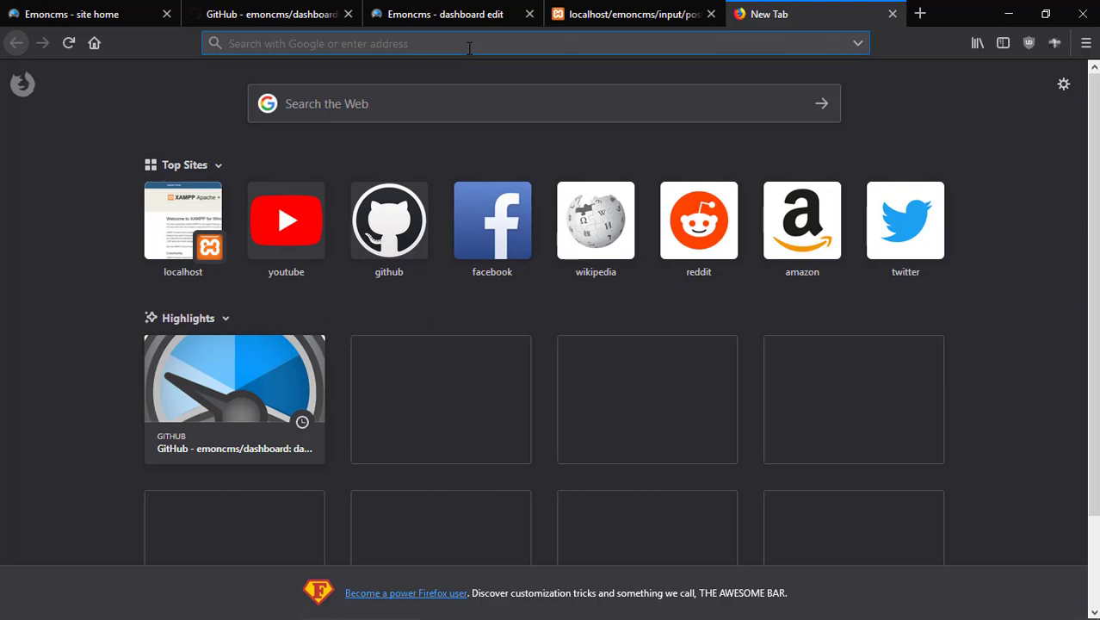
type("ado")
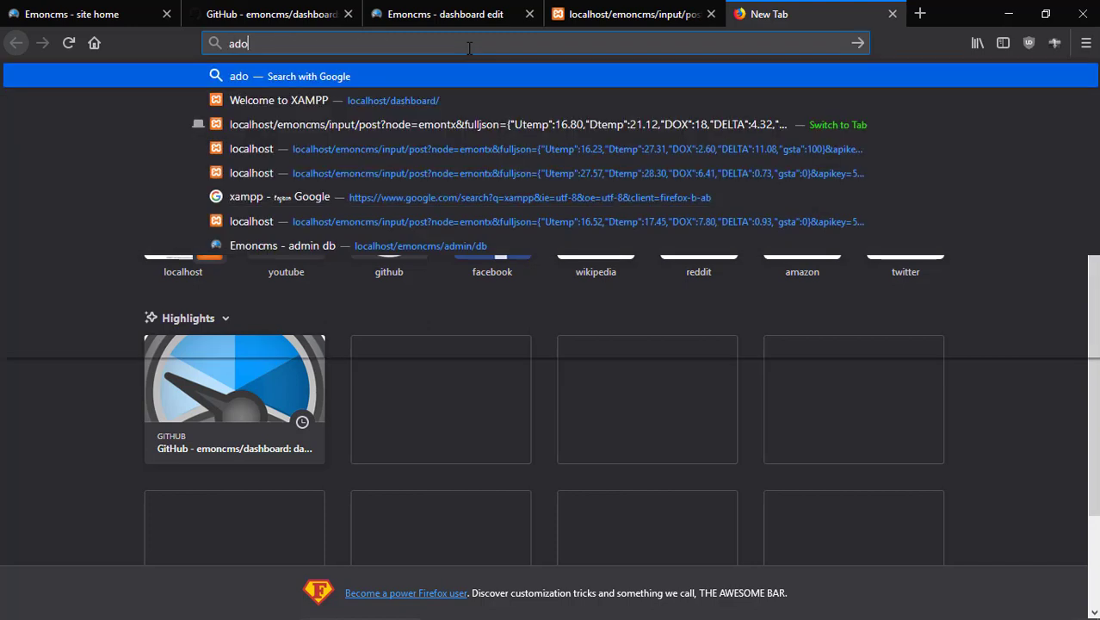
type("becolor")
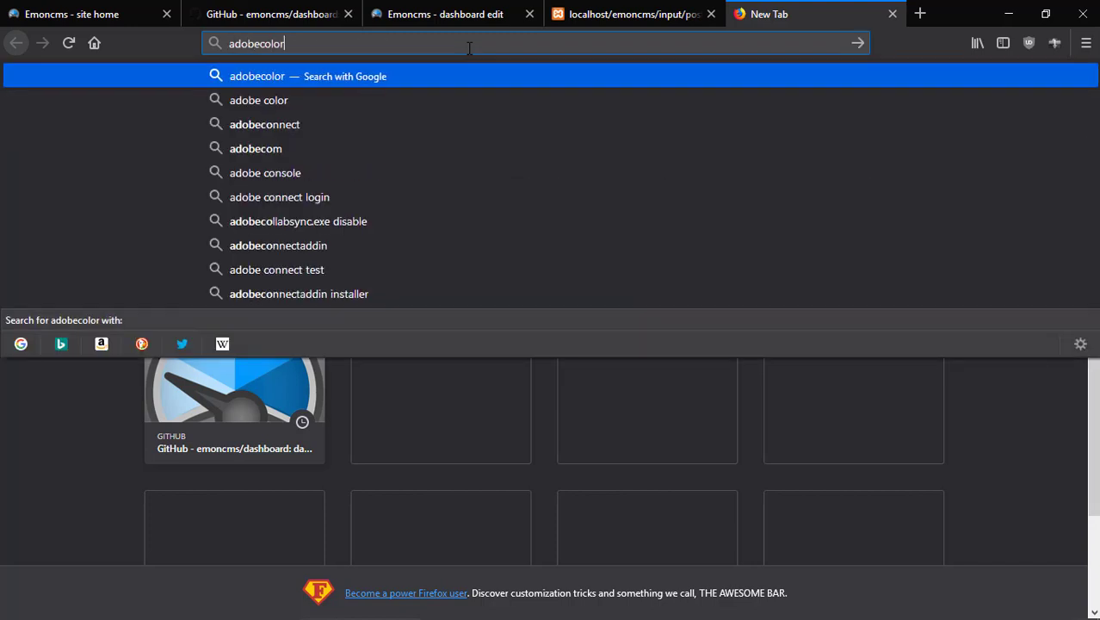
key("Return")
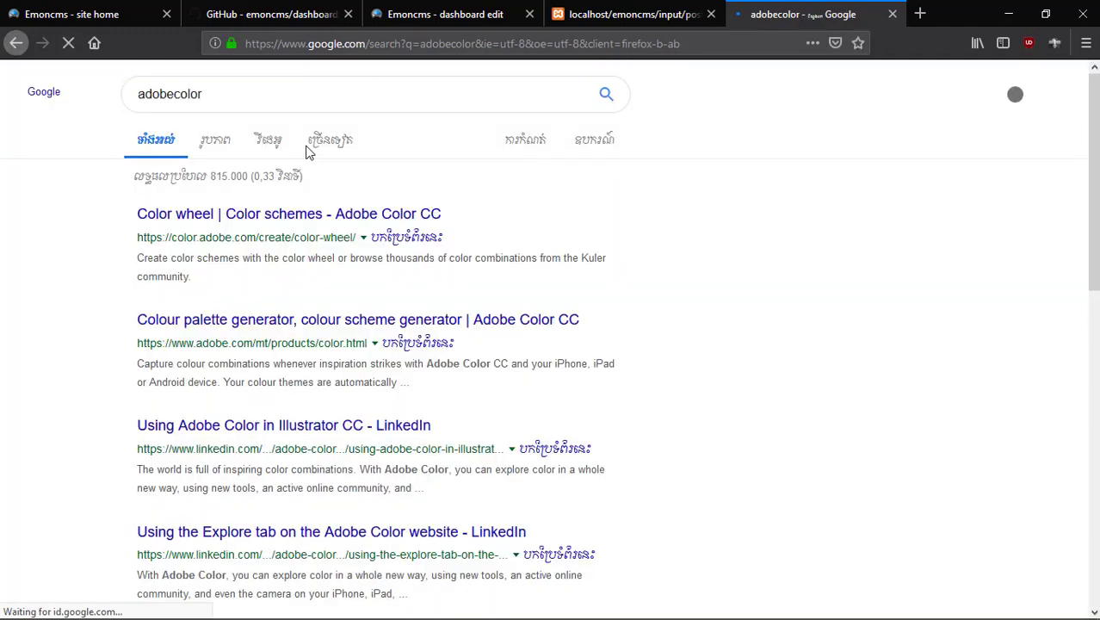
left_click(288, 219)
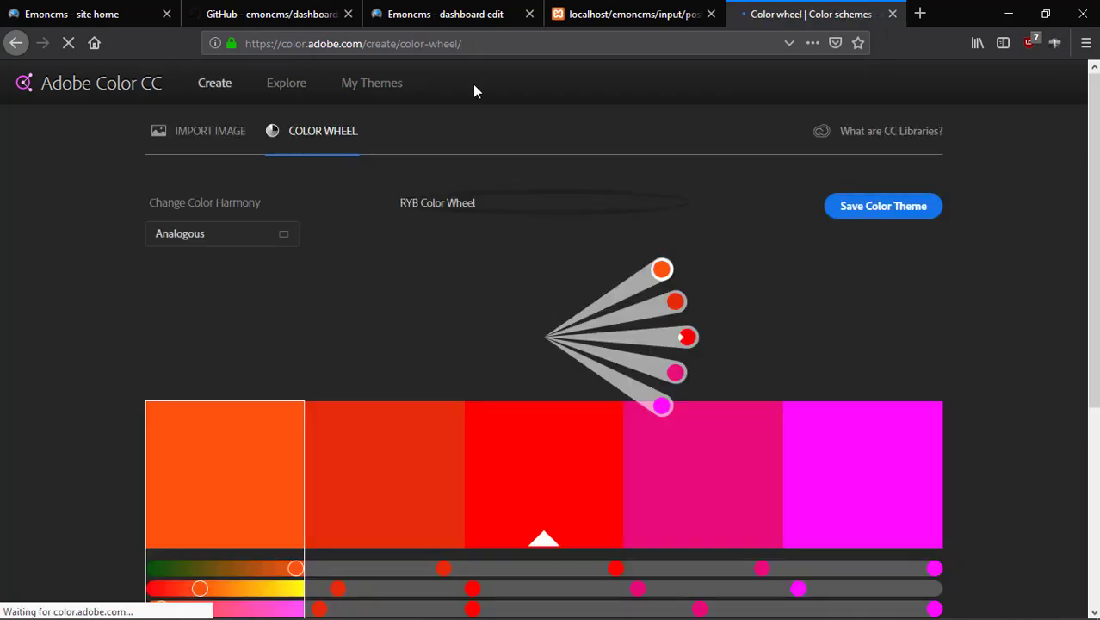
Rotate the analogous harmony's leading colour to yellow so the palette runs yellow through blue.
scroll(550, 318, "down", 2)
scroll(559, 360, "down", 2)
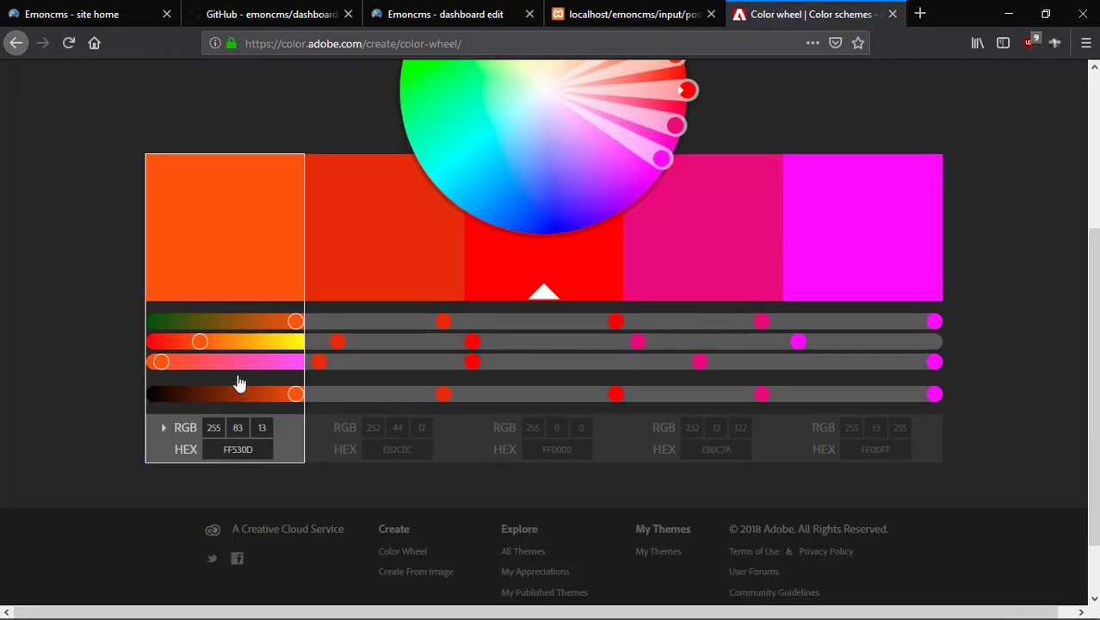
scroll(749, 366, "up", 3)
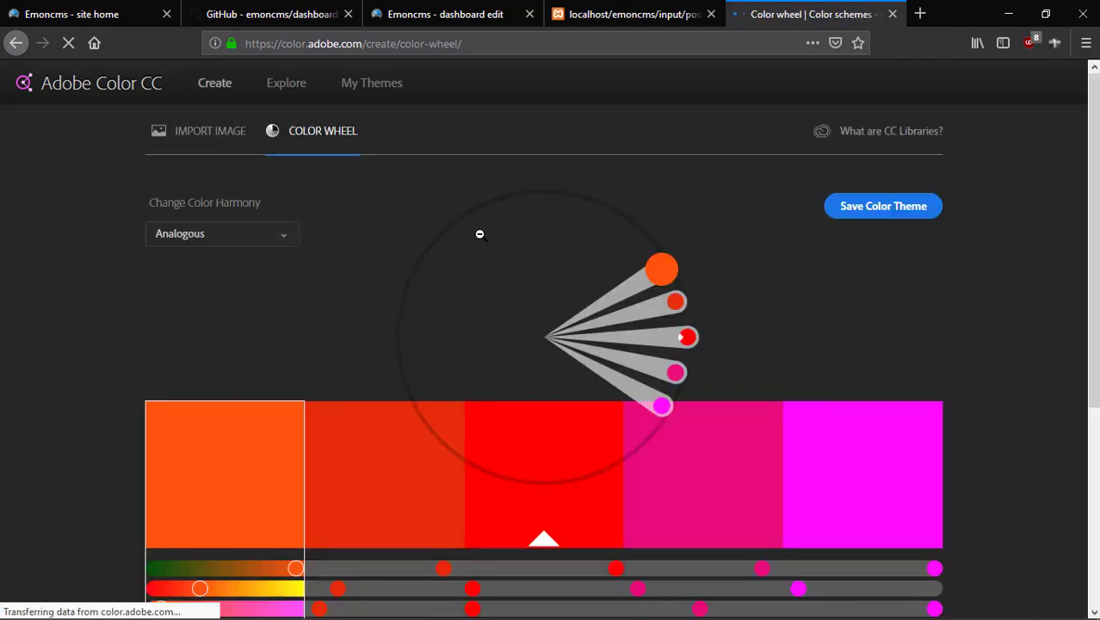
left_click_drag(661, 270, 478, 221)
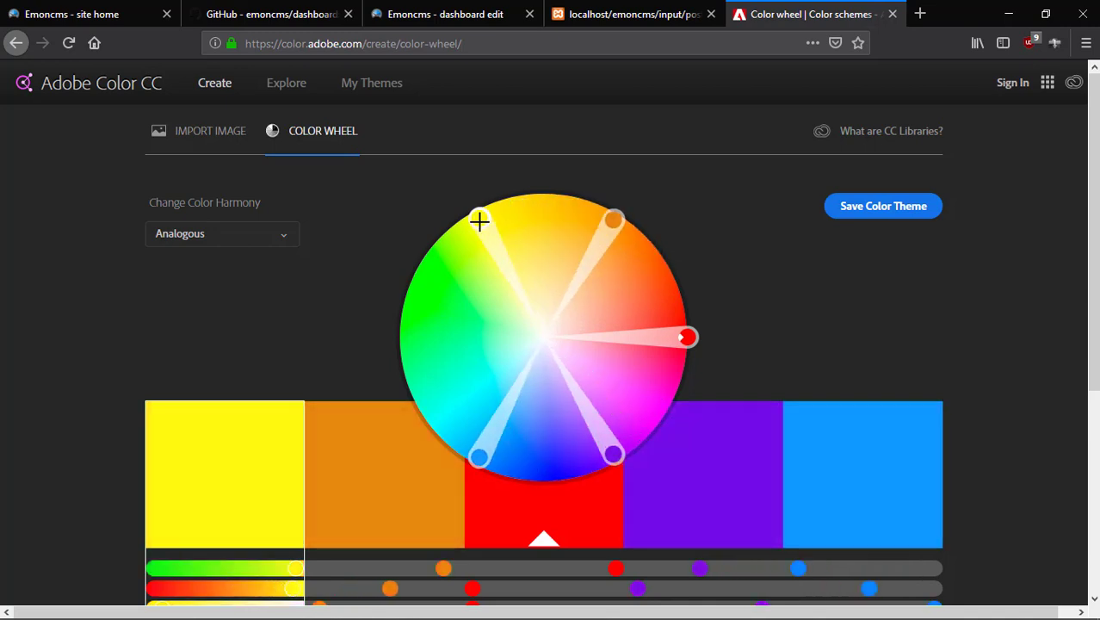
Select the blue swatch to view its hex value 0D99FF, then go back to led_render.js.
scroll(276, 275, "down", 3)
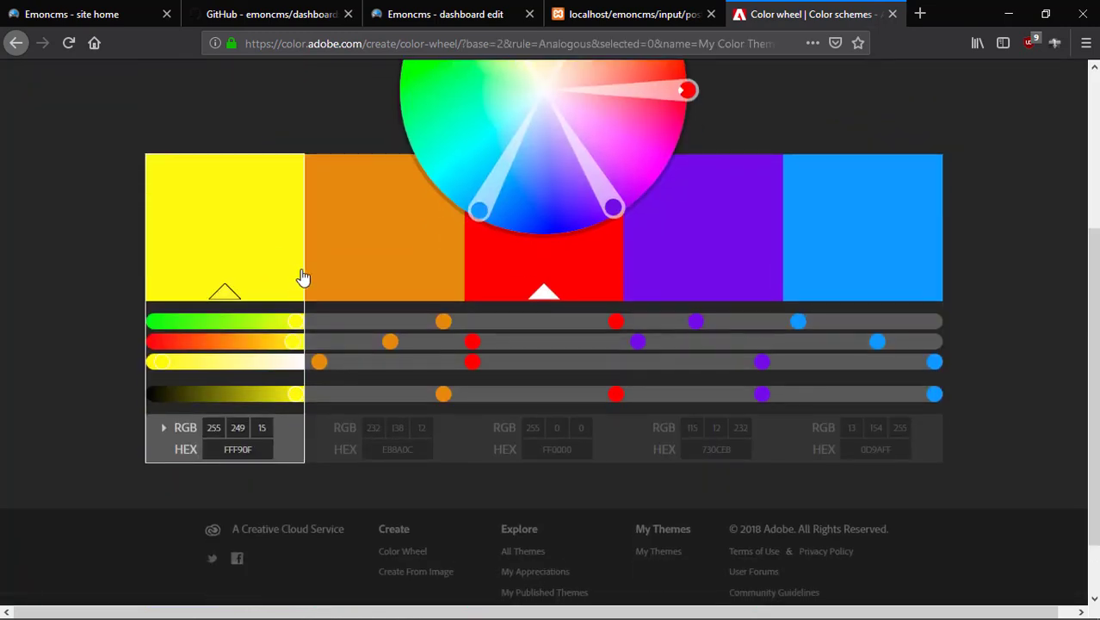
scroll(356, 307, "up", 1)
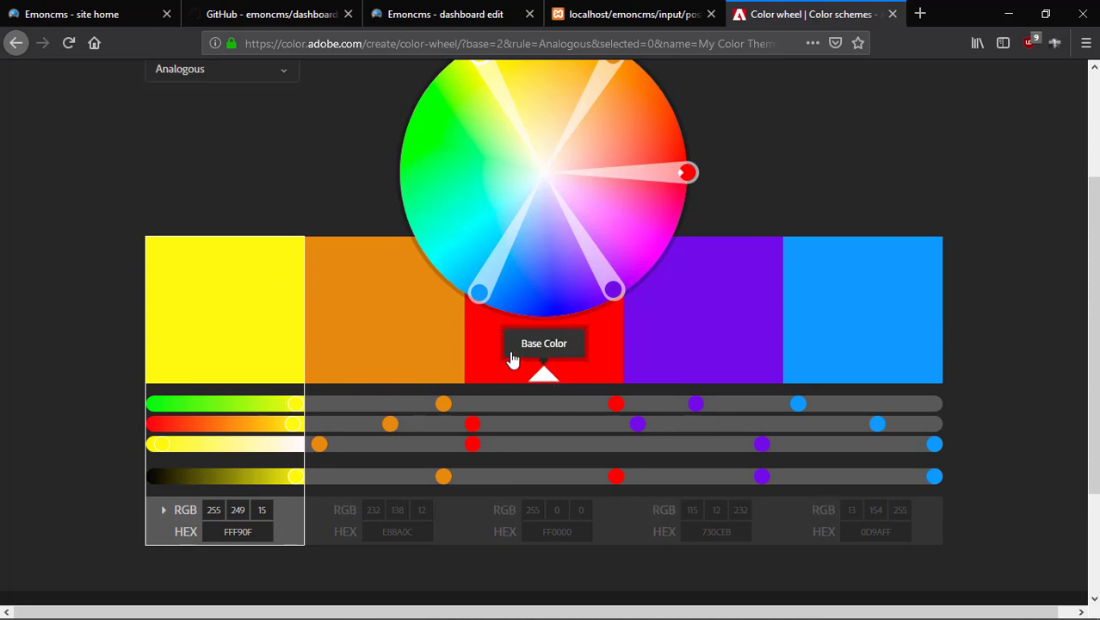
left_click(478, 291)
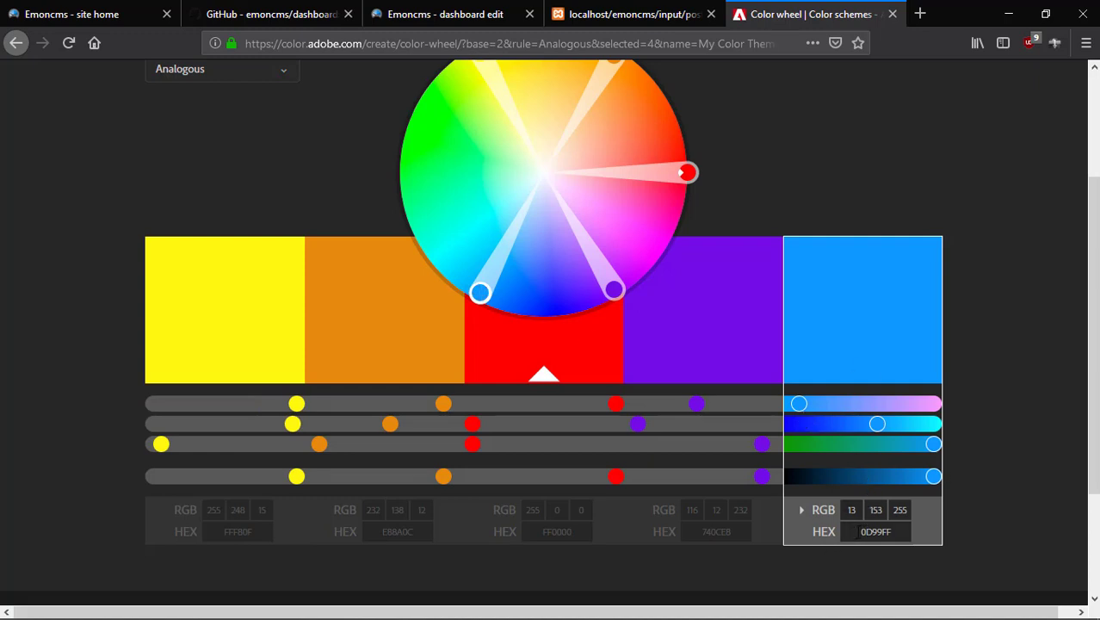
left_click(859, 531)
scroll(728, 436, "up", 1)
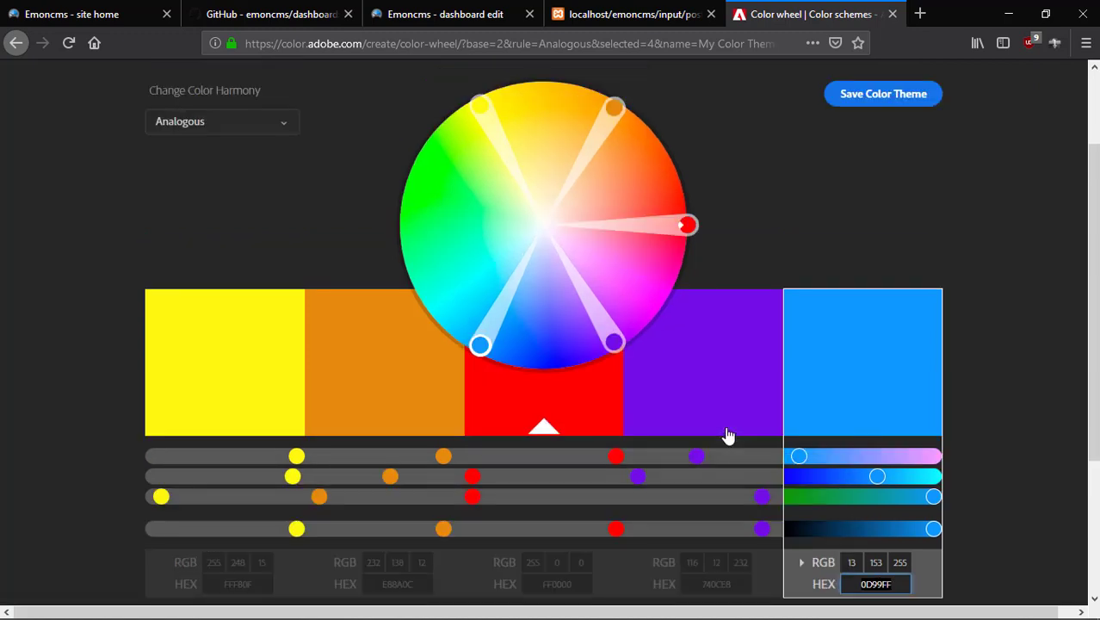
scroll(728, 435, "up", 2)
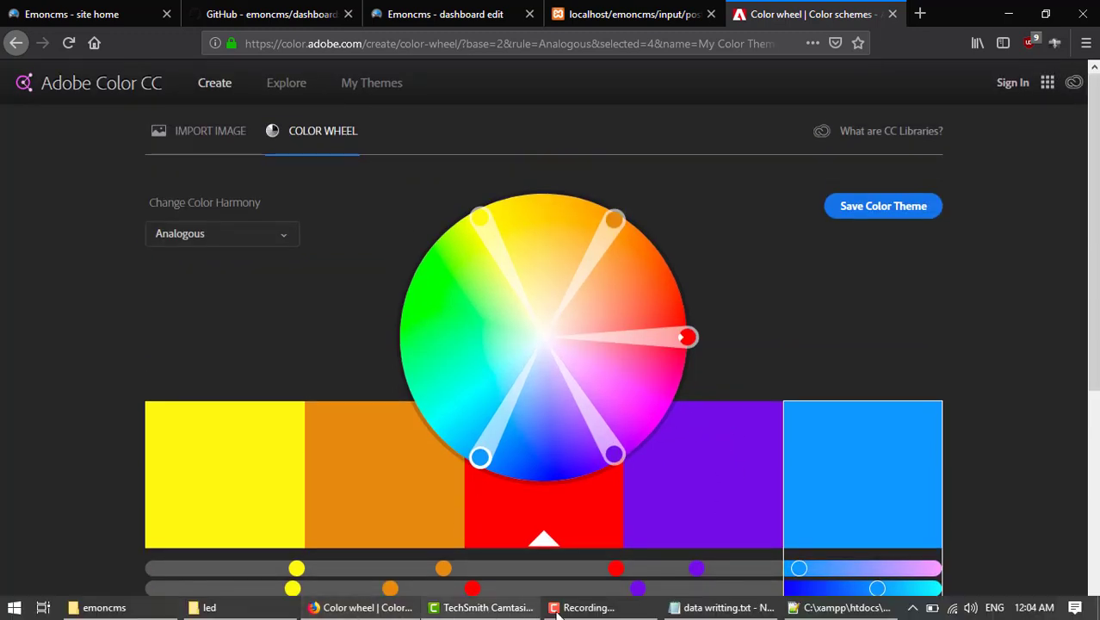
left_click(822, 608)
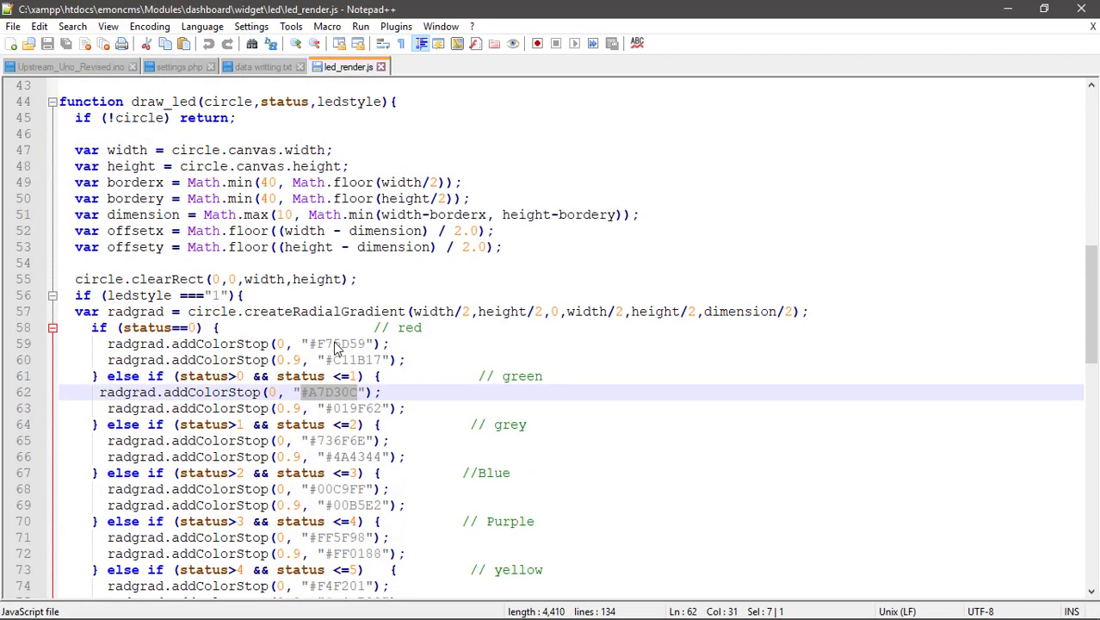
Change the red colour stops #F75D59 and #C11B17 on lines 59–60 to #000.
scroll(335, 346, "down", 2)
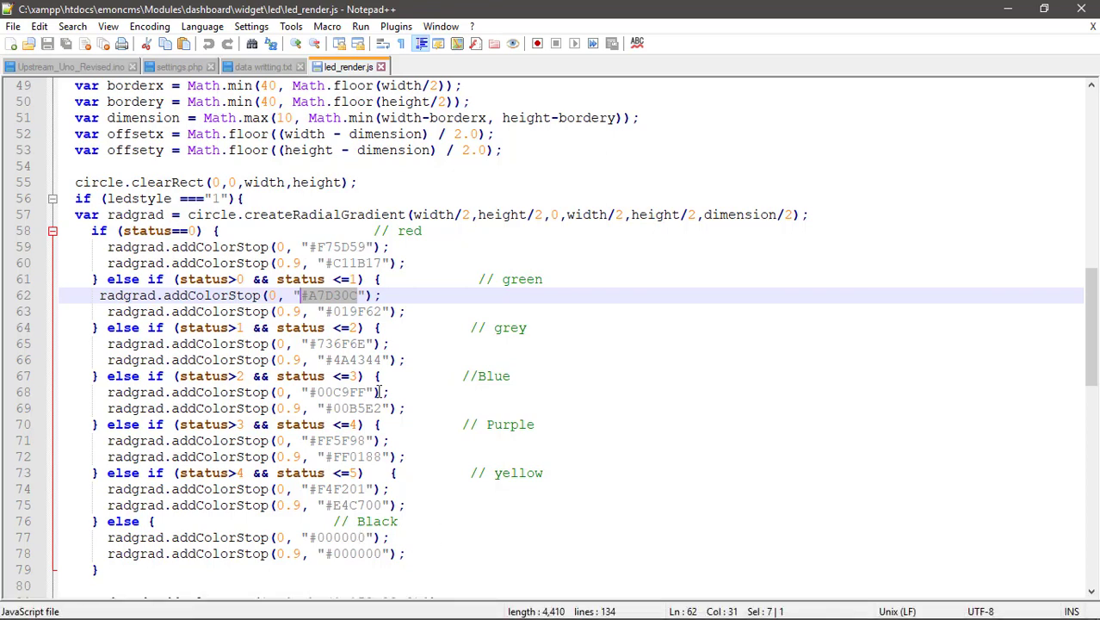
left_click(364, 247)
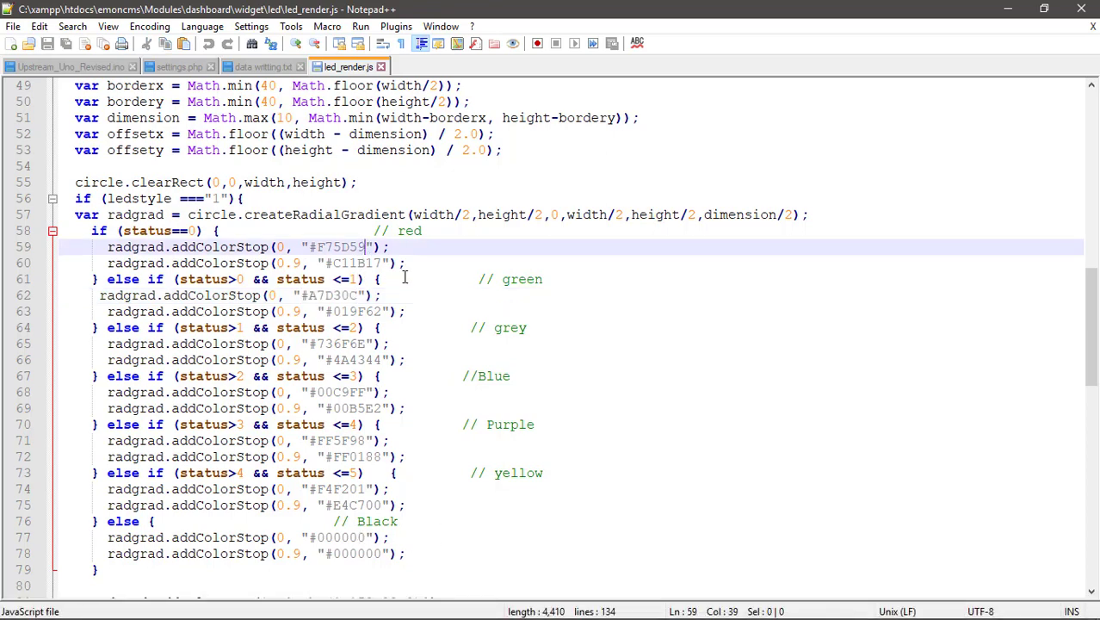
key("BackSpace")
key("BackSpace")
key("BackSpace")
key("BackSpace")
key("BackSpace")
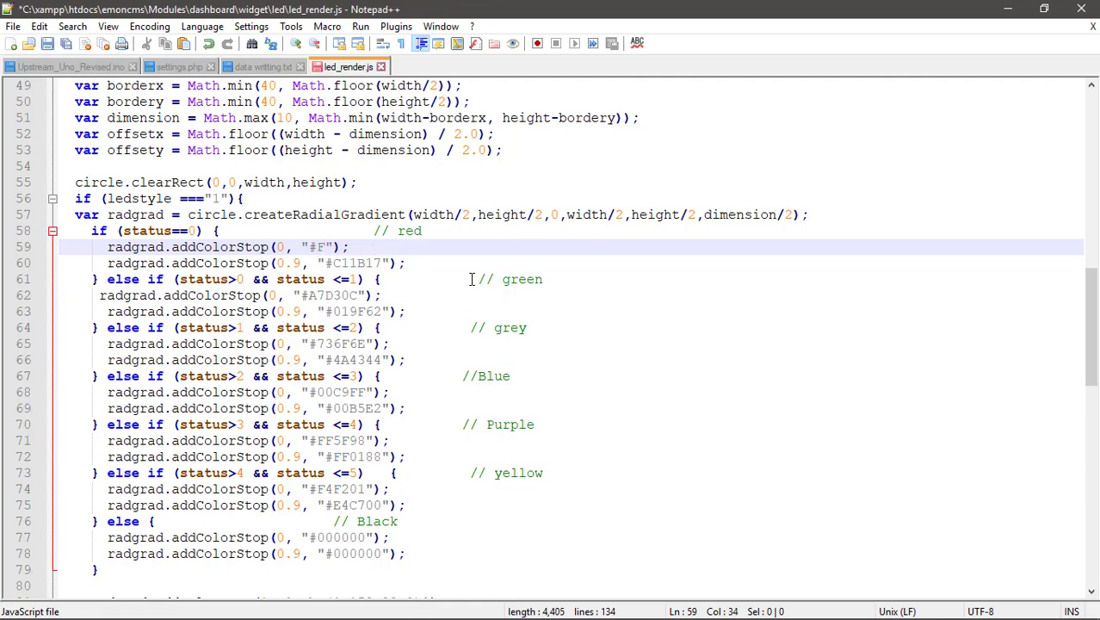
key("BackSpace")
type("00")
type("0")
type("00")
key("BackSpace")
key("BackSpace")
left_click(382, 262)
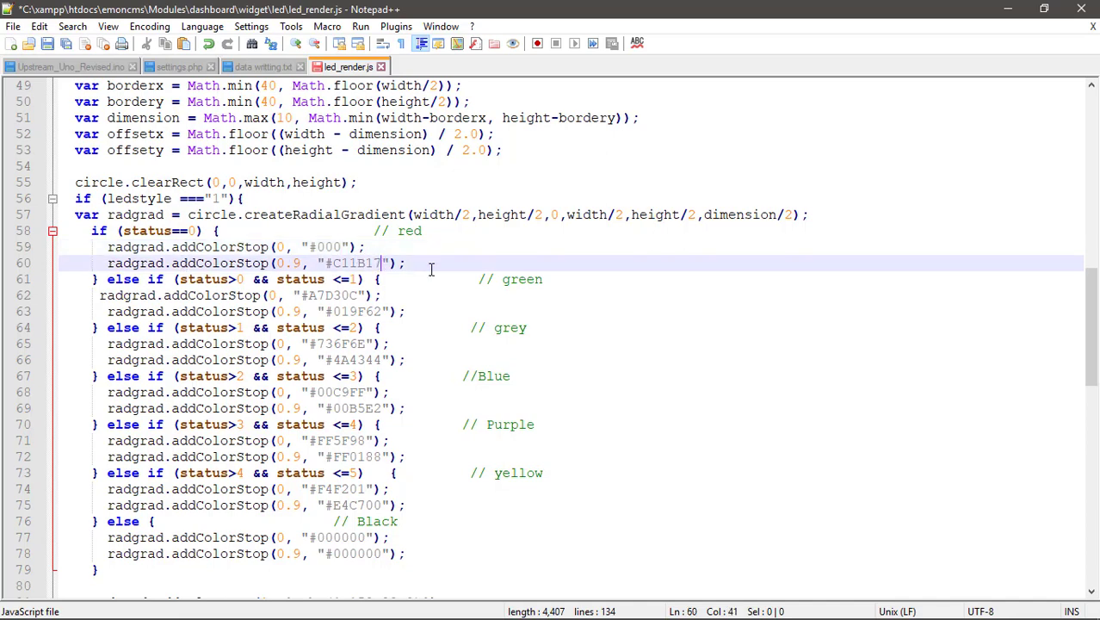
key("BackSpace")
key("BackSpace")
key("BackSpace")
type("000")
Change the green condition on line 61 from status <=1 to status <5.
left_click(353, 280)
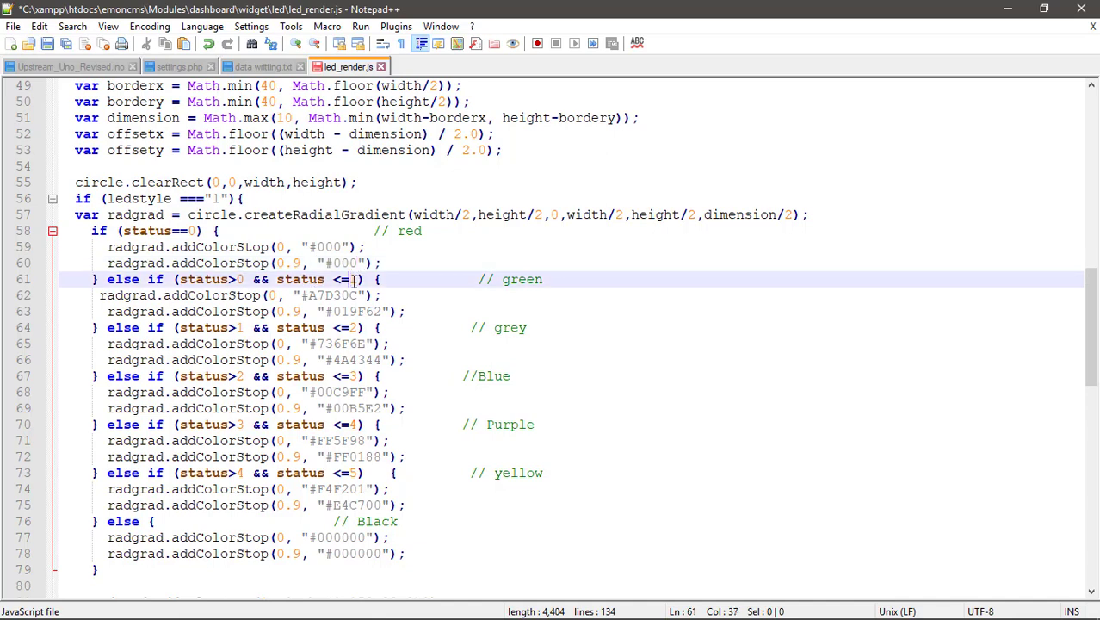
key("Right")
key("BackSpace")
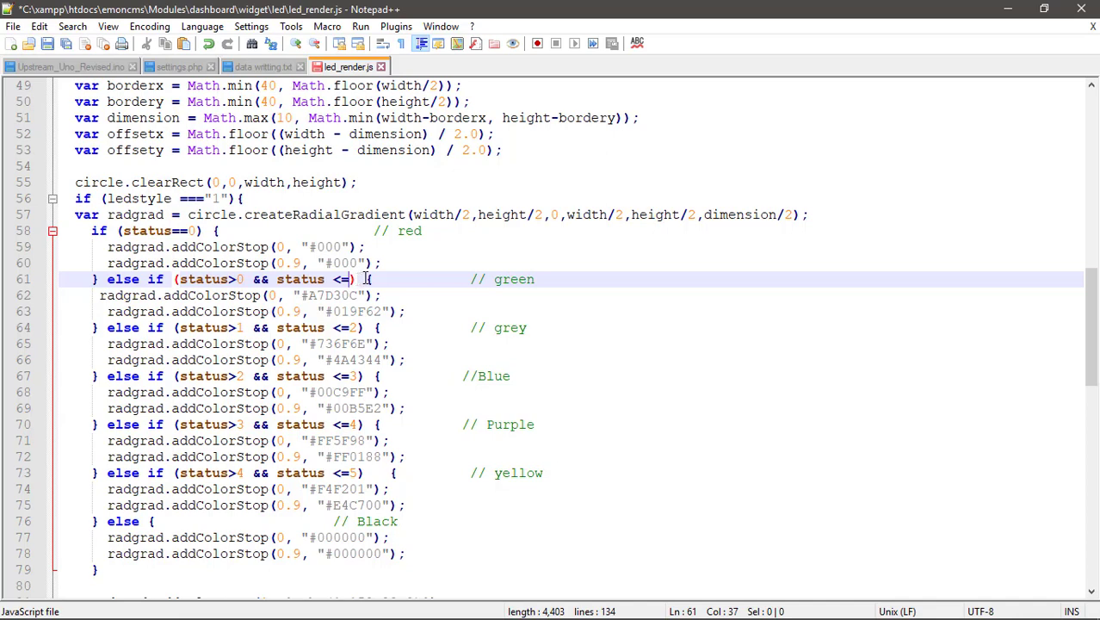
key("BackSpace")
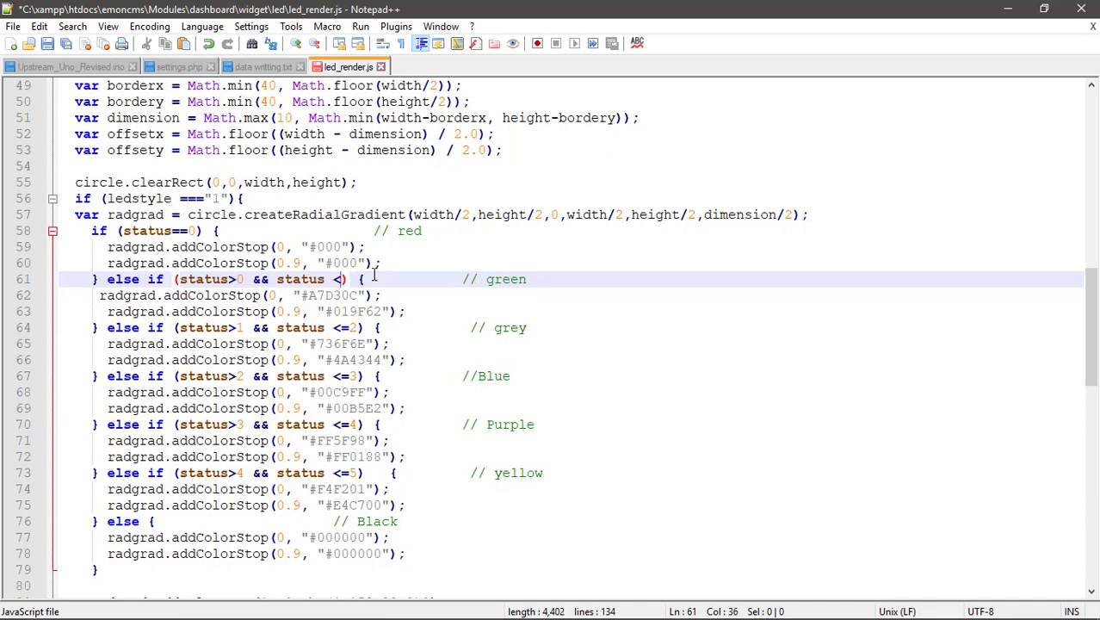
type("5")
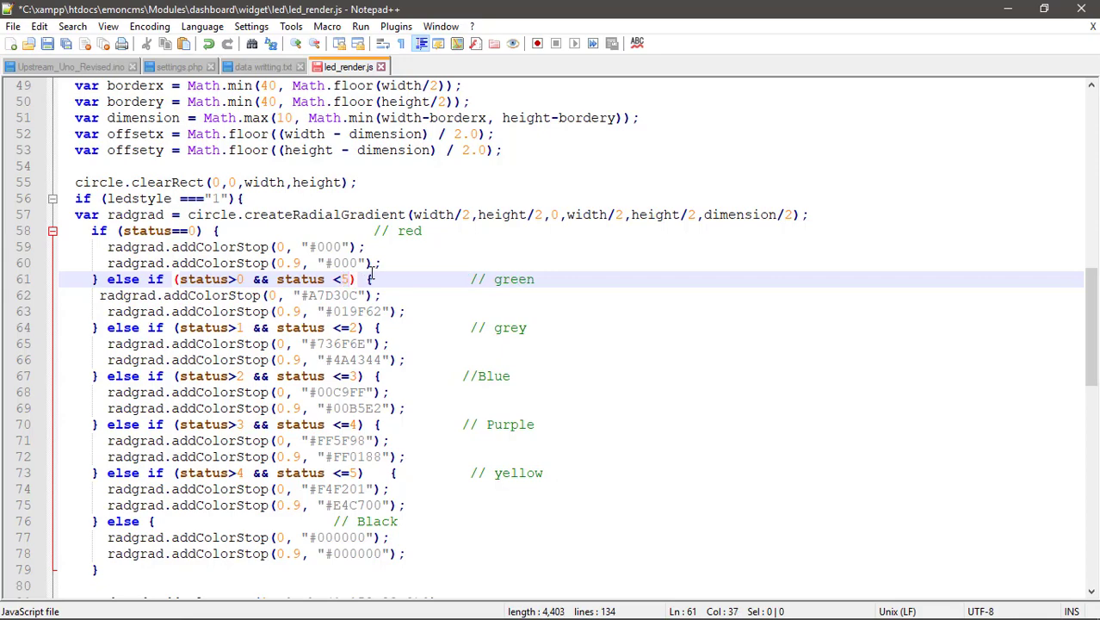
left_click(357, 616)
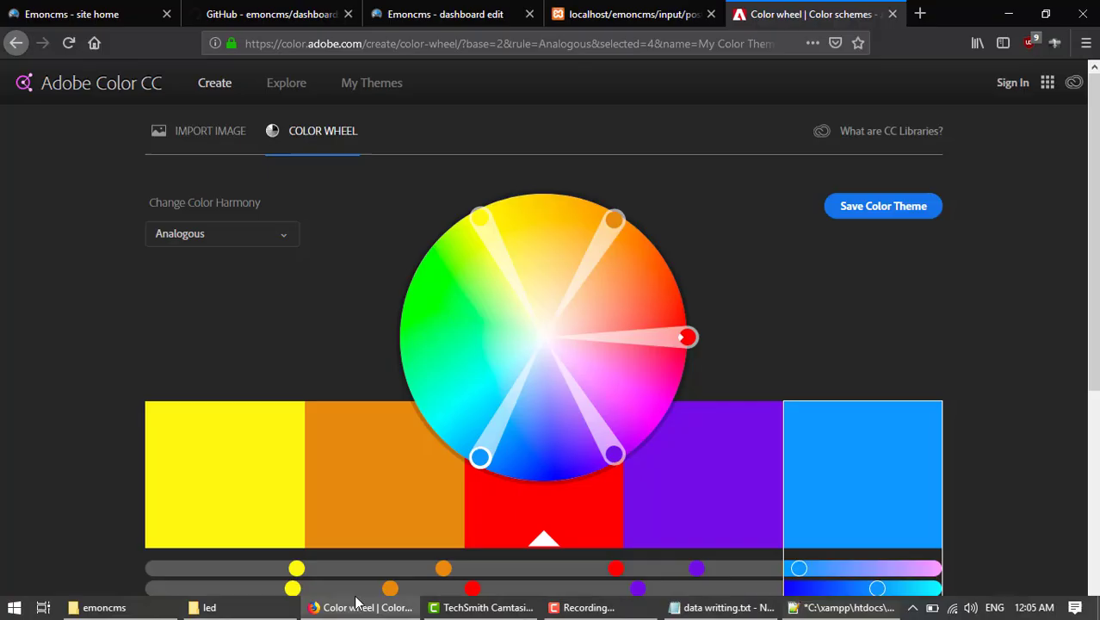
Select the red palette swatch and copy its hex value FF0000.
scroll(607, 421, "down", 2)
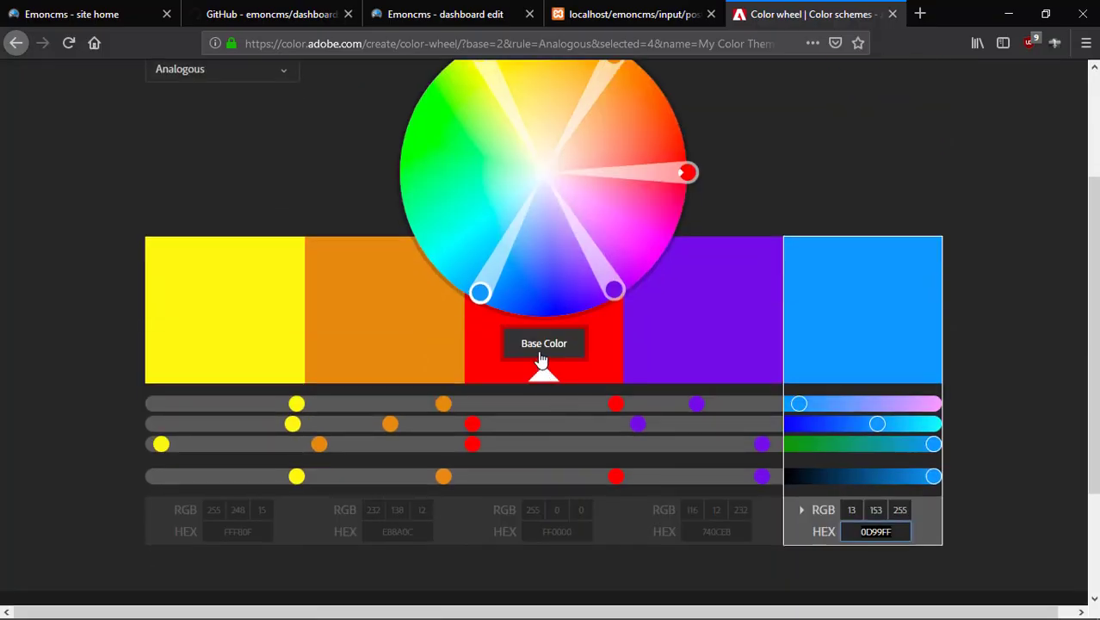
left_click(540, 356)
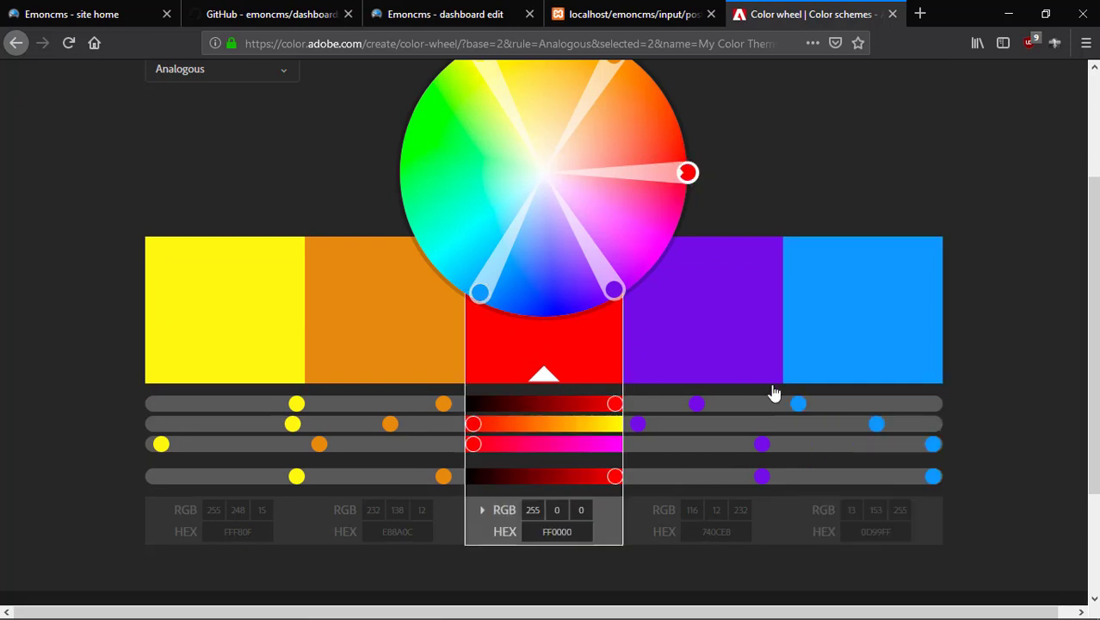
left_click(581, 533)
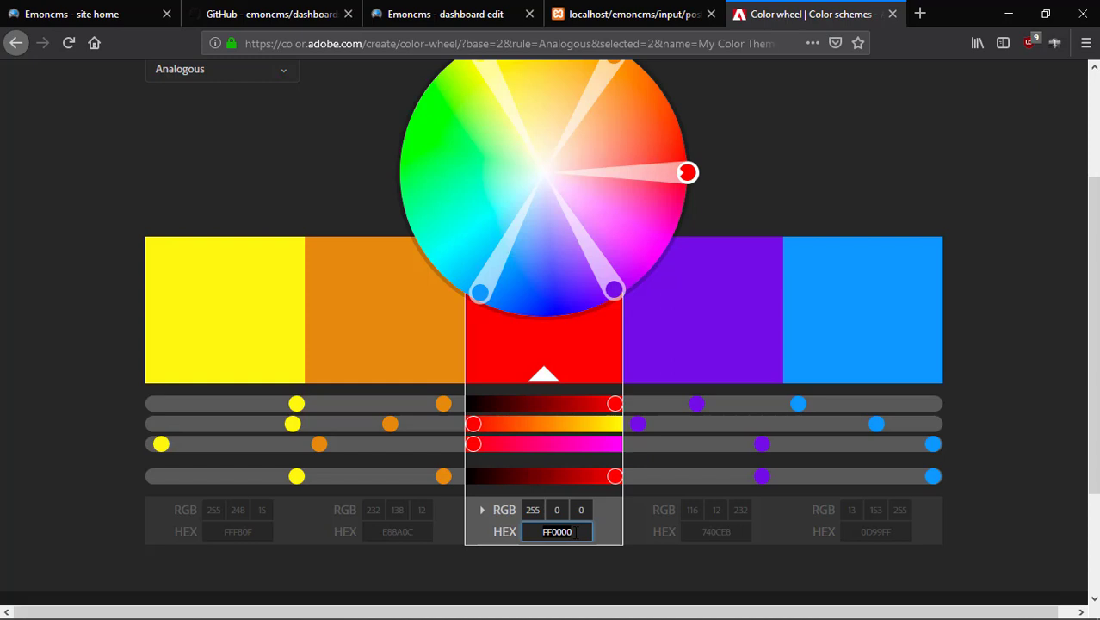
right_click(565, 532)
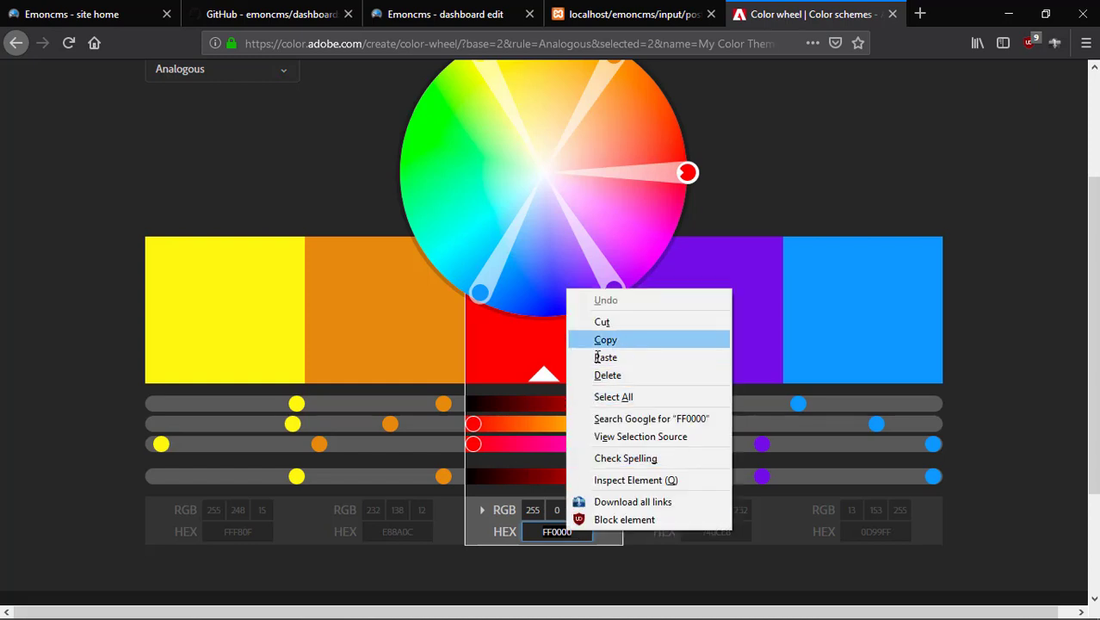
left_click(631, 336)
mouse_move(558, 613)
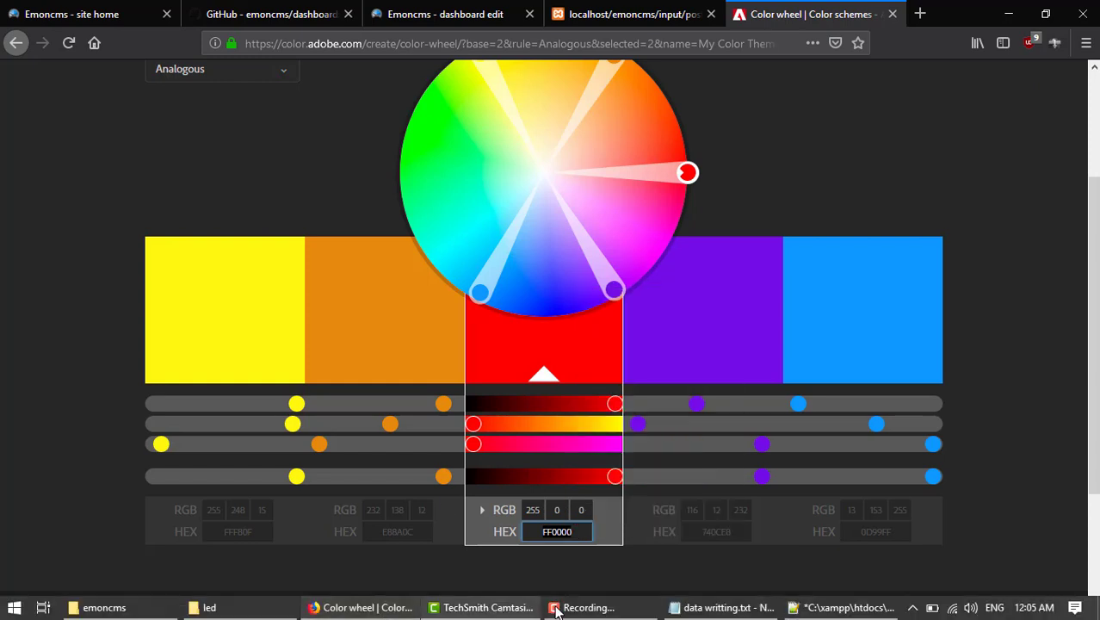
left_click(751, 611)
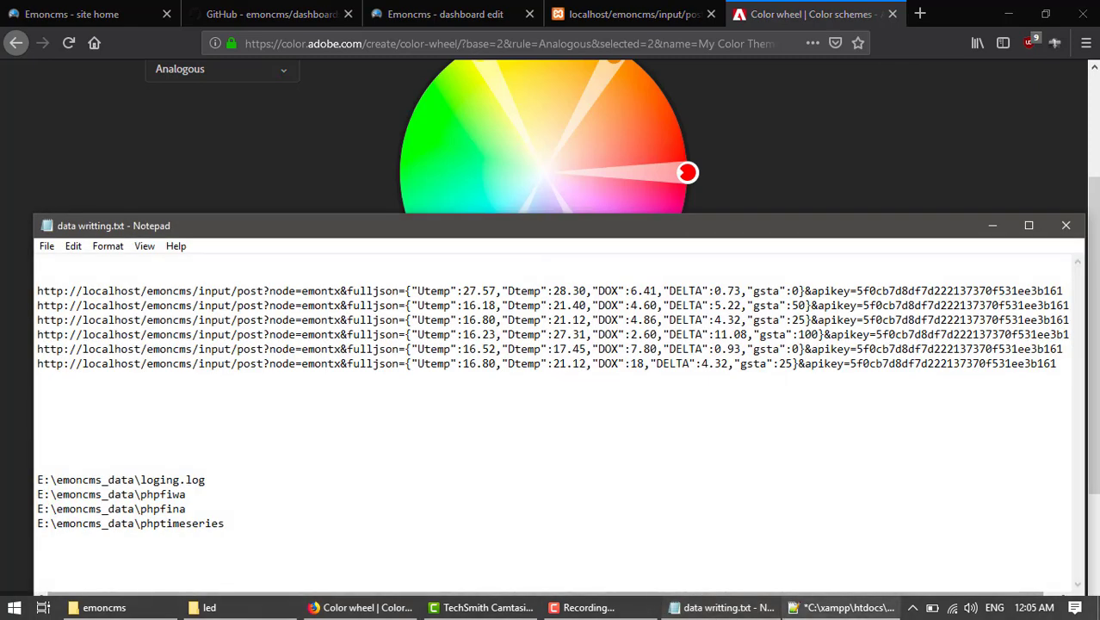
Paste FF0000 over the green colour A7D30C on line 62 of led_render.js.
left_click(861, 609)
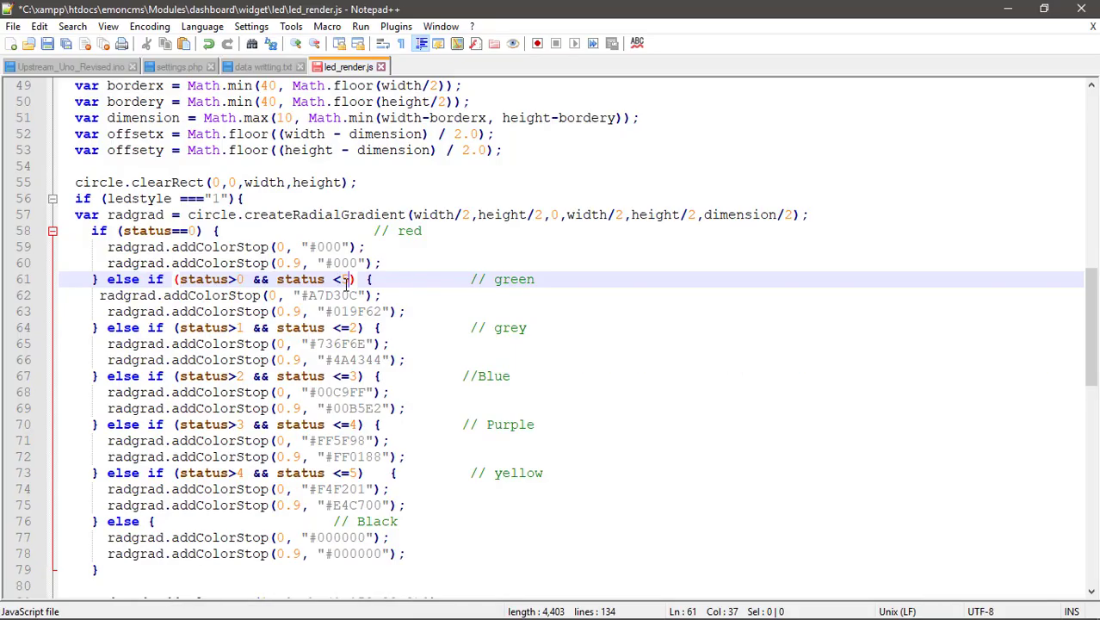
left_click_drag(357, 295, 308, 296)
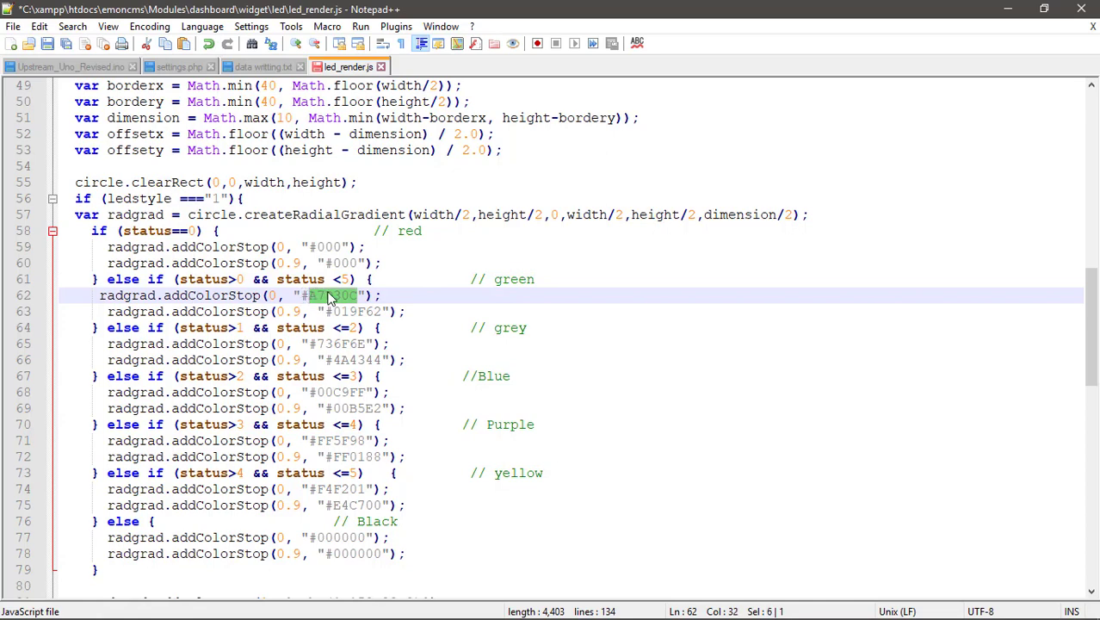
right_click(329, 297)
left_click(386, 333)
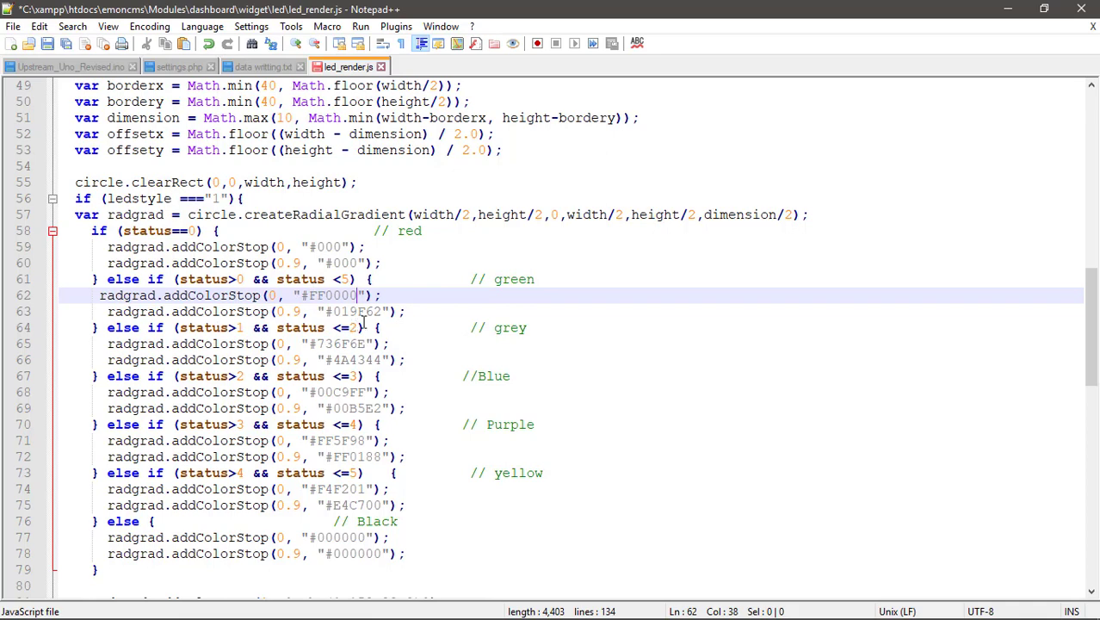
Edit the grey branch condition on line 64 to status>=5 && status <=7.
left_click(355, 328)
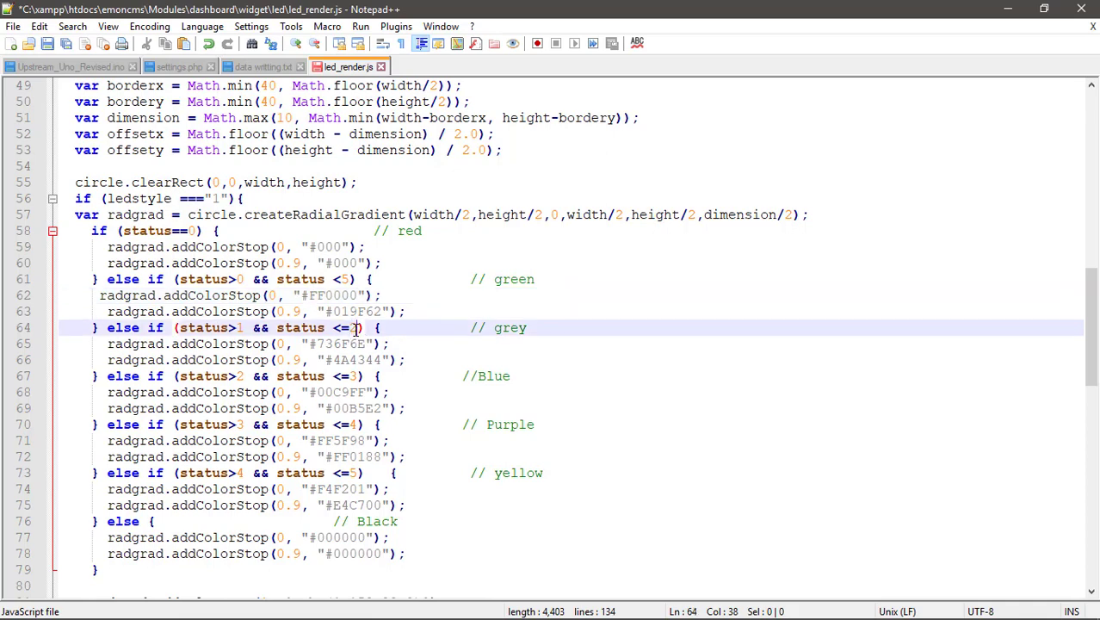
left_click(244, 328)
key("BackSpace")
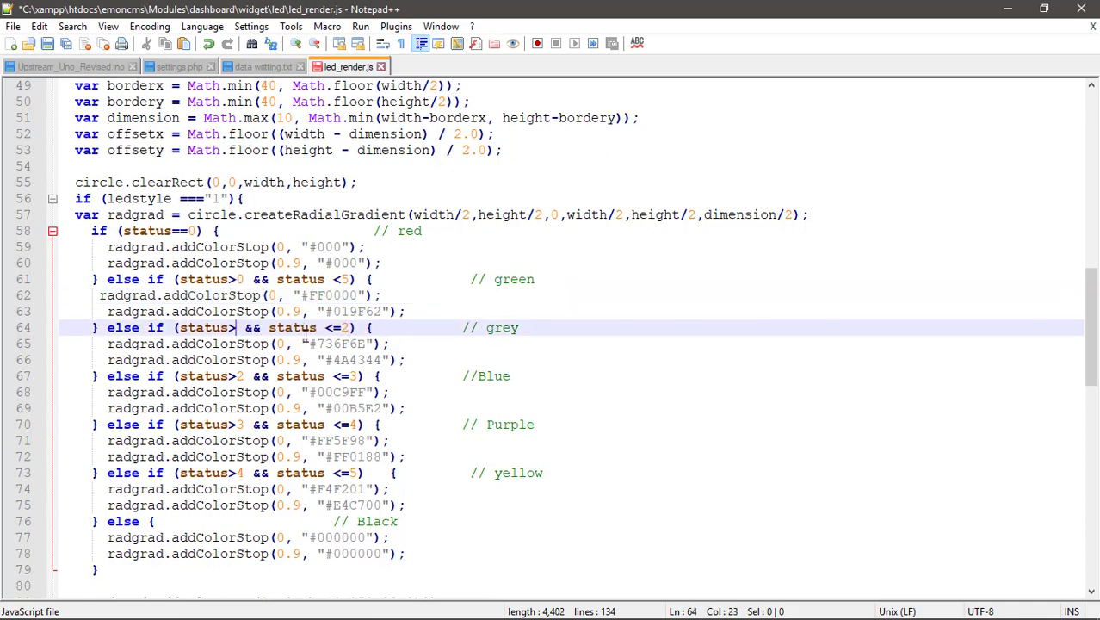
type("=")
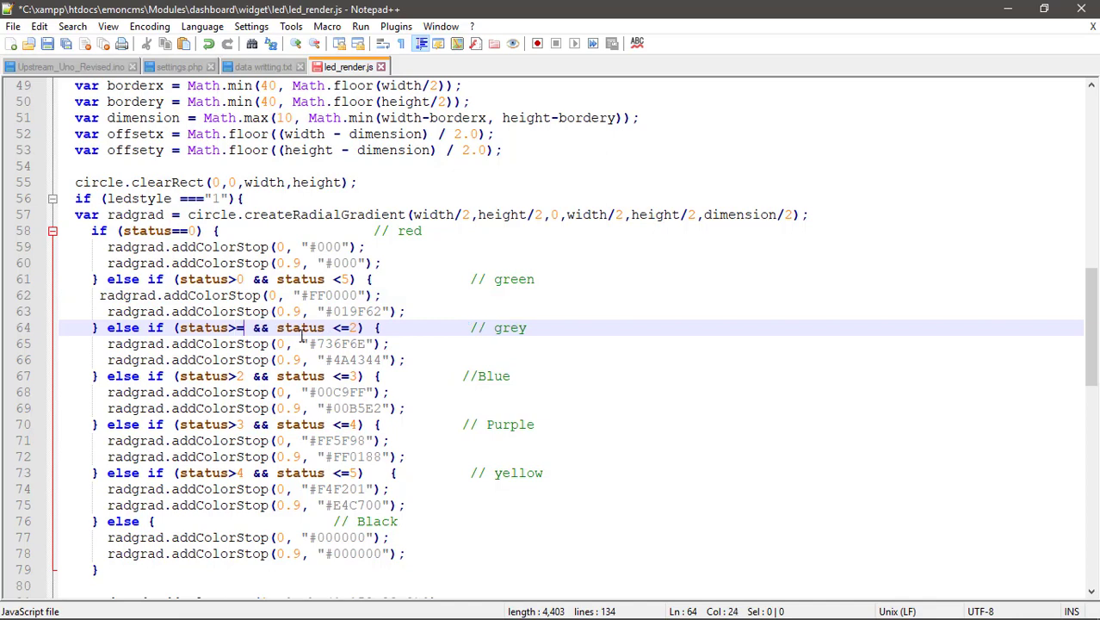
type("5")
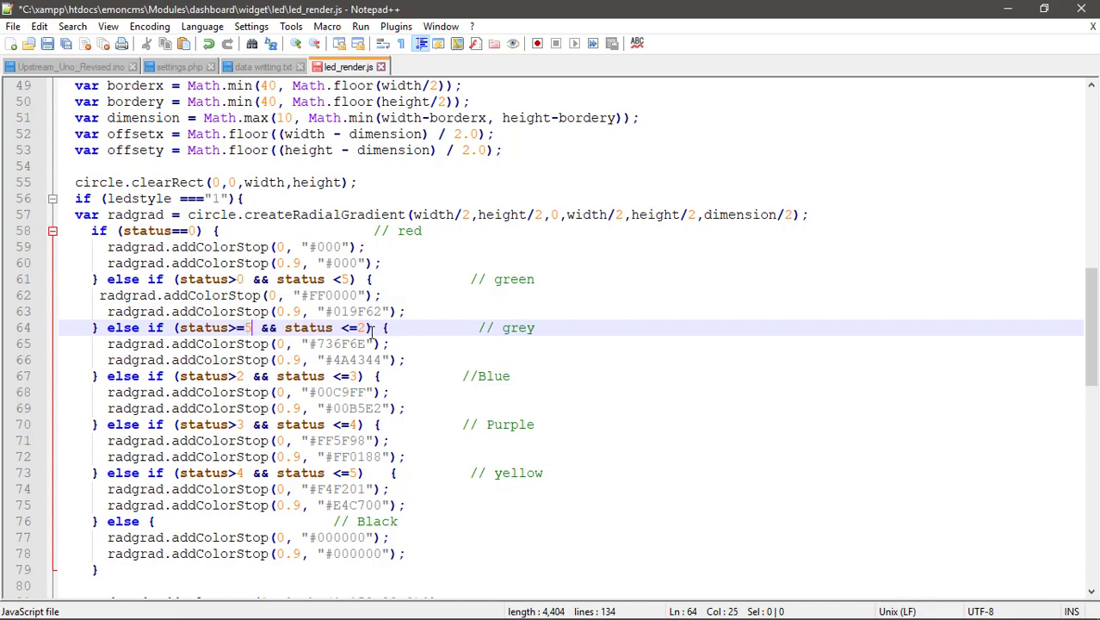
left_click(366, 328)
key("BackSpace")
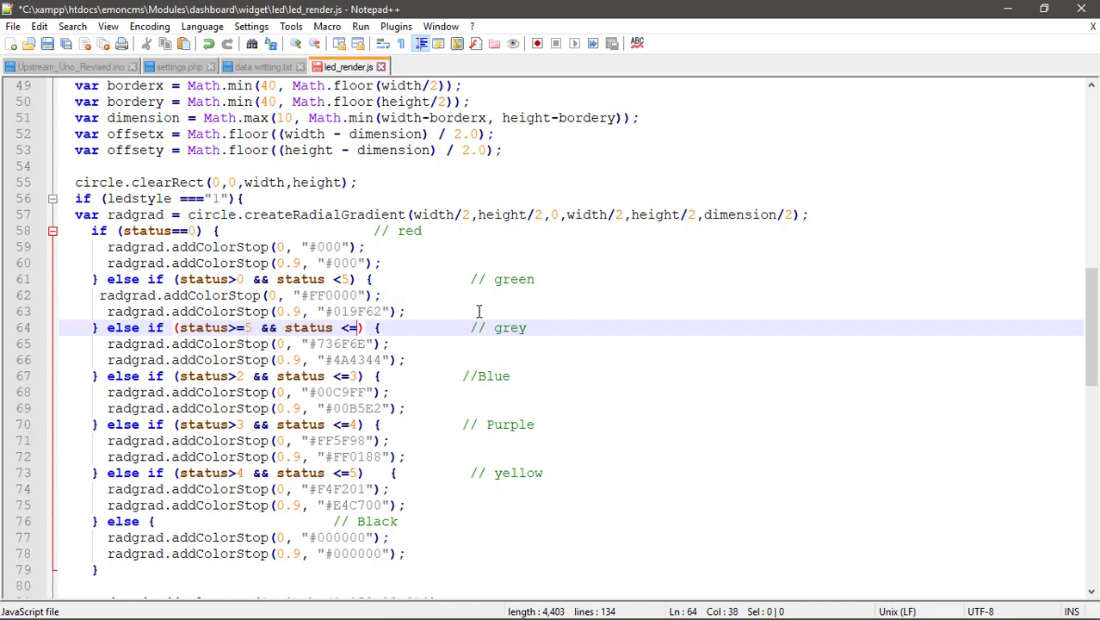
type("7")
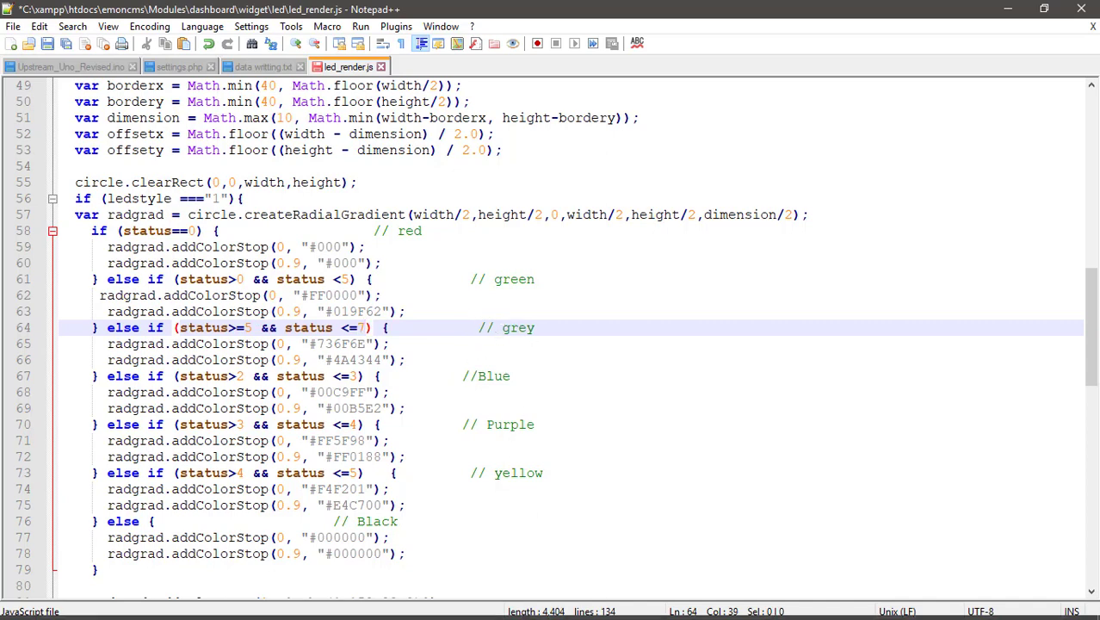
mouse_move(593, 616)
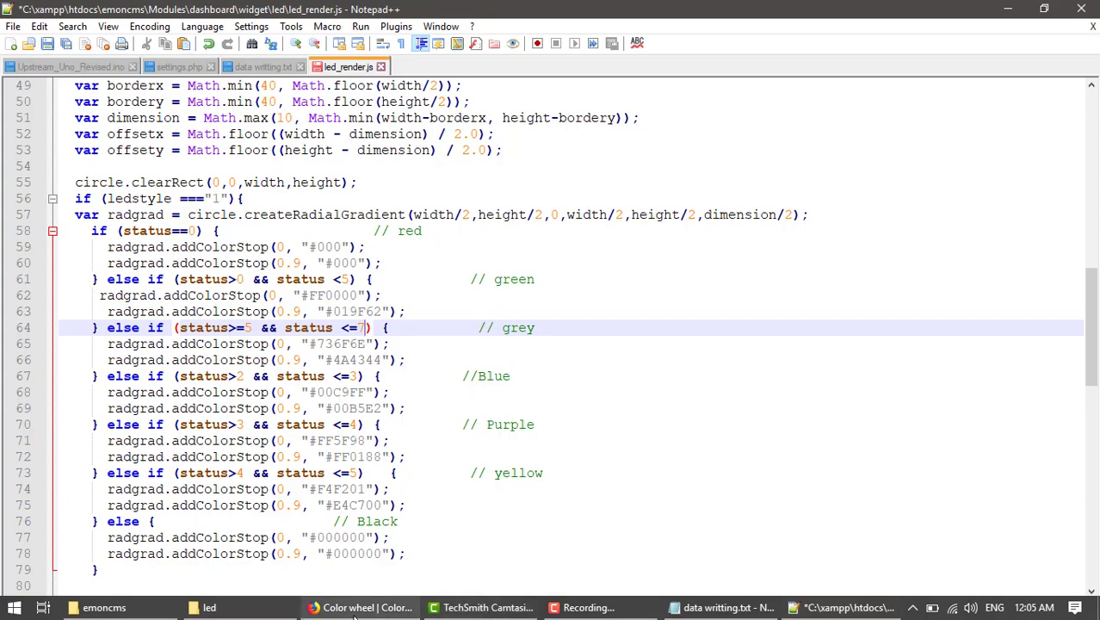
mouse_move(323, 608)
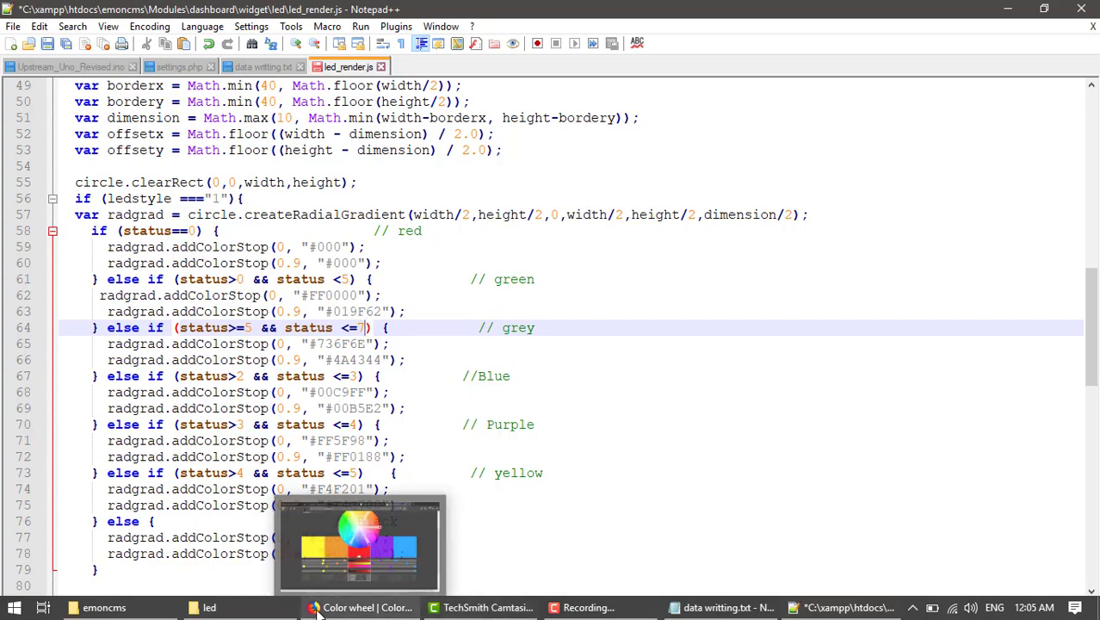
left_click(379, 608)
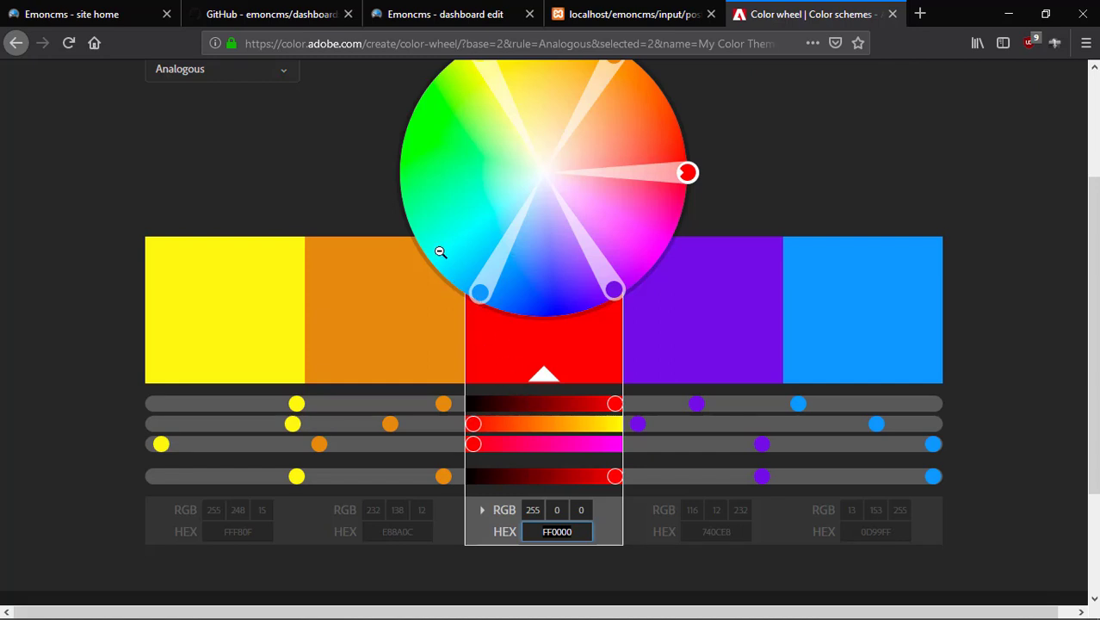
Drag the colour wheel markers to shift the harmony so a green swatch appears.
left_click(425, 152)
scroll(521, 181, "up", 2)
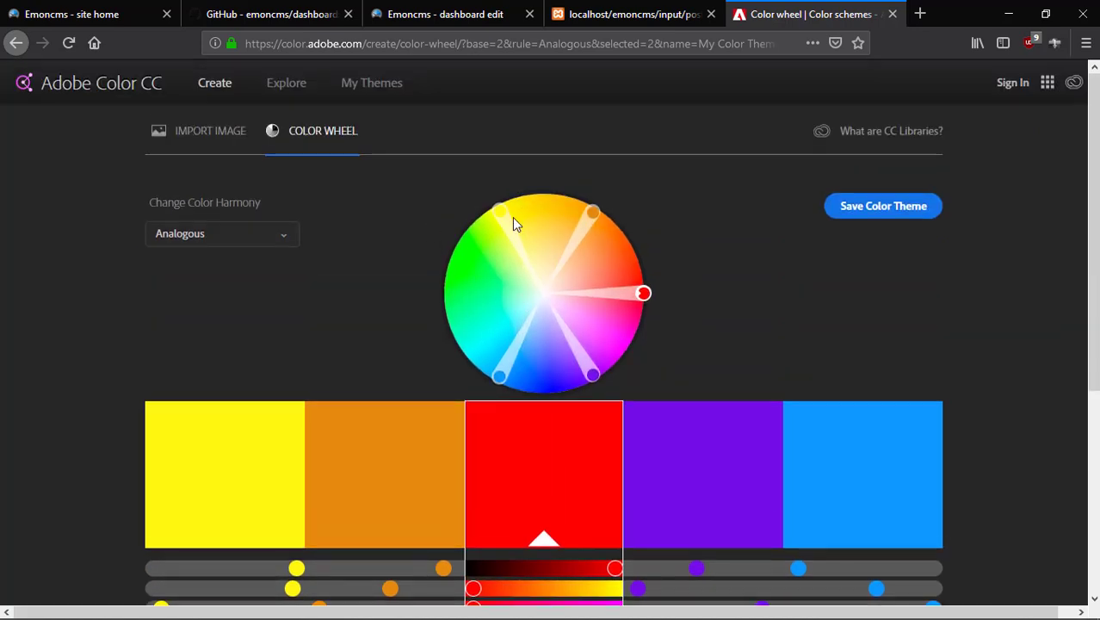
mouse_move(498, 375)
left_mouse_down()
mouse_move(449, 326)
mouse_move(471, 239)
left_mouse_up()
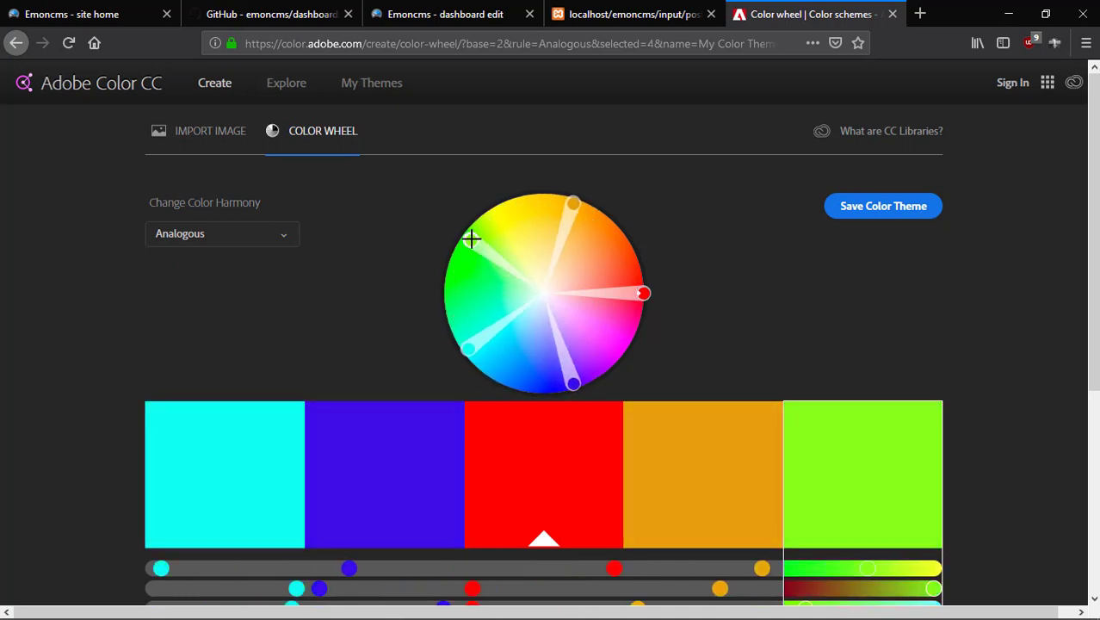
mouse_move(467, 348)
left_mouse_down()
mouse_move(456, 293)
mouse_move(459, 317)
mouse_move(493, 270)
mouse_move(455, 267)
left_mouse_up()
Select the green swatch and copy its hex value 16E810.
left_click(556, 384)
scroll(430, 473, "down", 2)
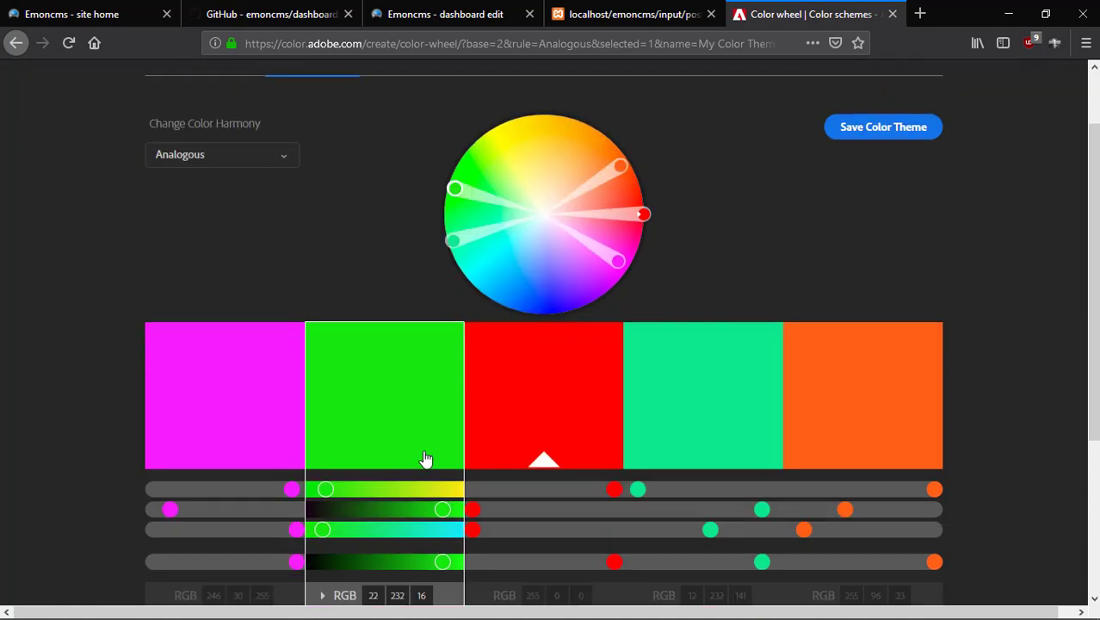
scroll(426, 459, "down", 4)
left_click(401, 443)
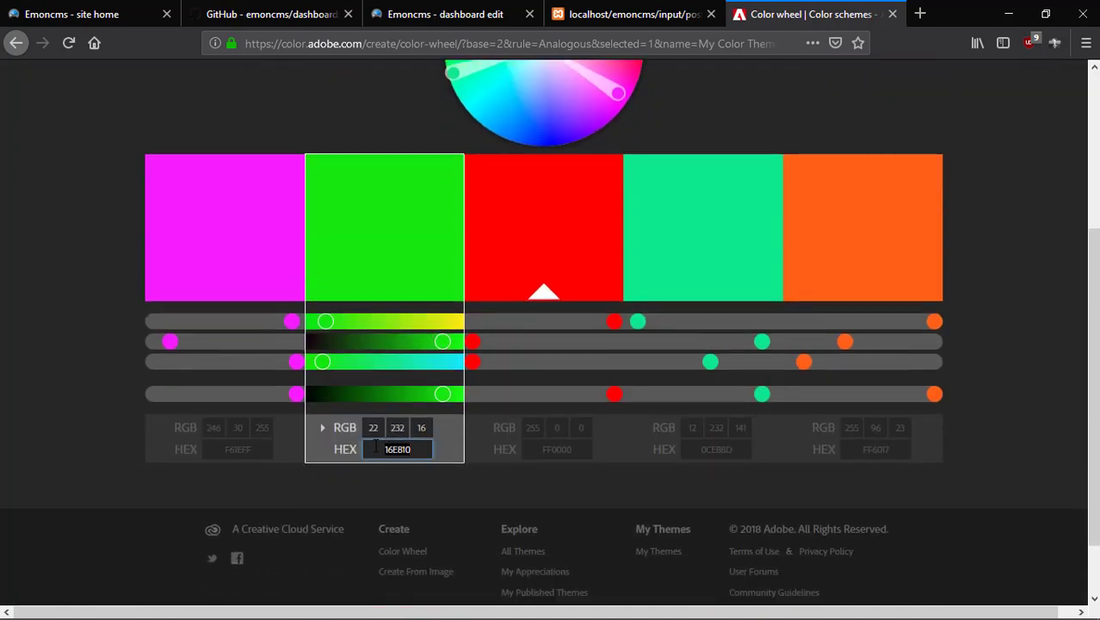
right_click(389, 449)
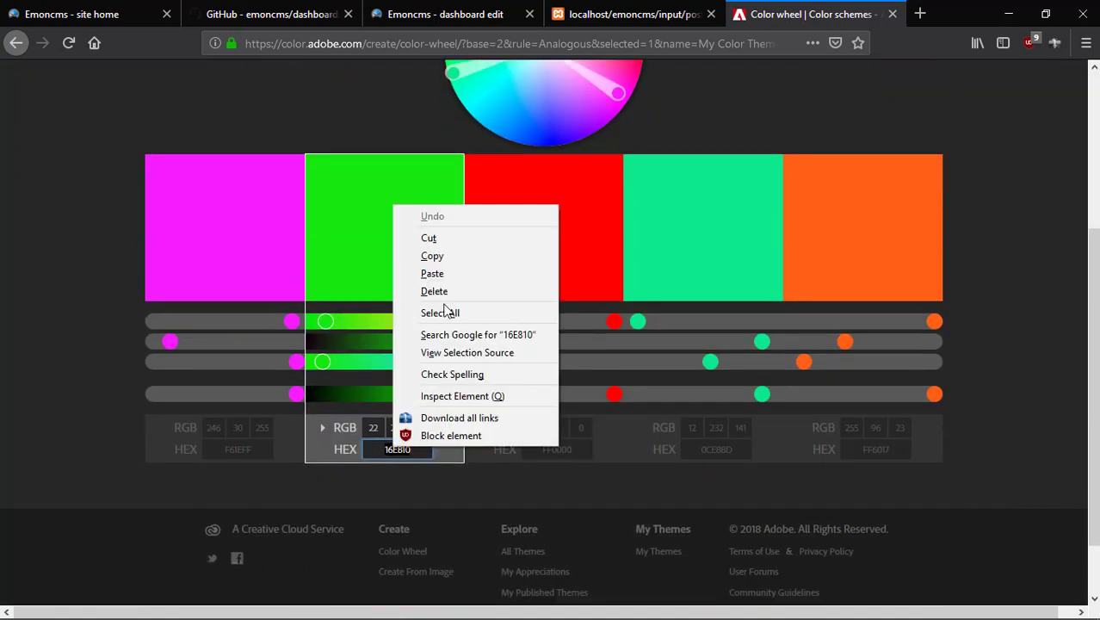
left_click(451, 256)
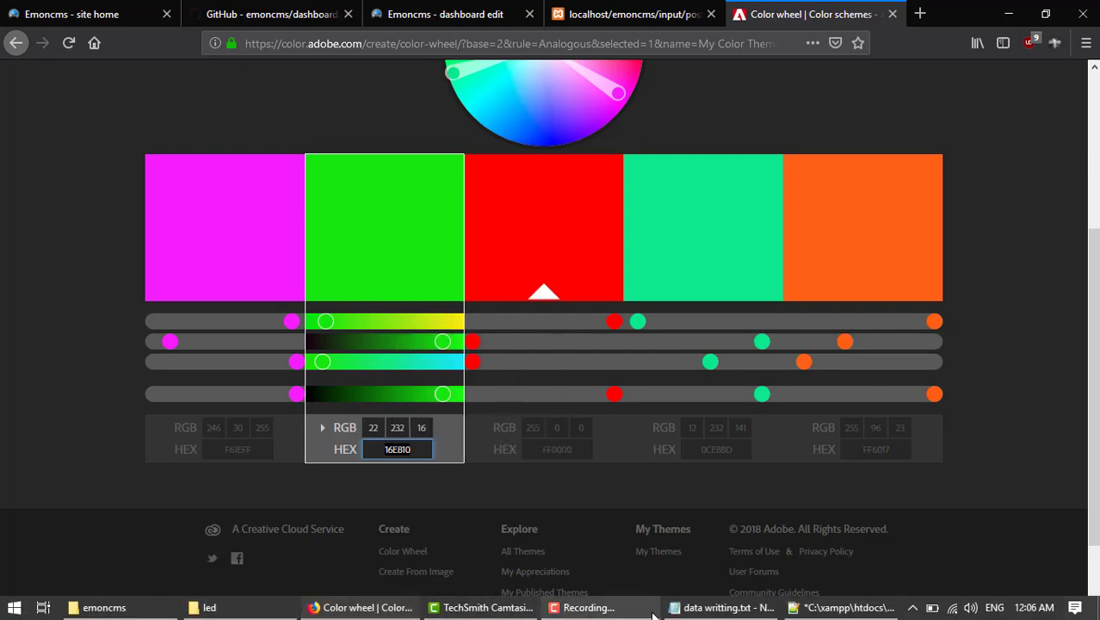
left_click(739, 607)
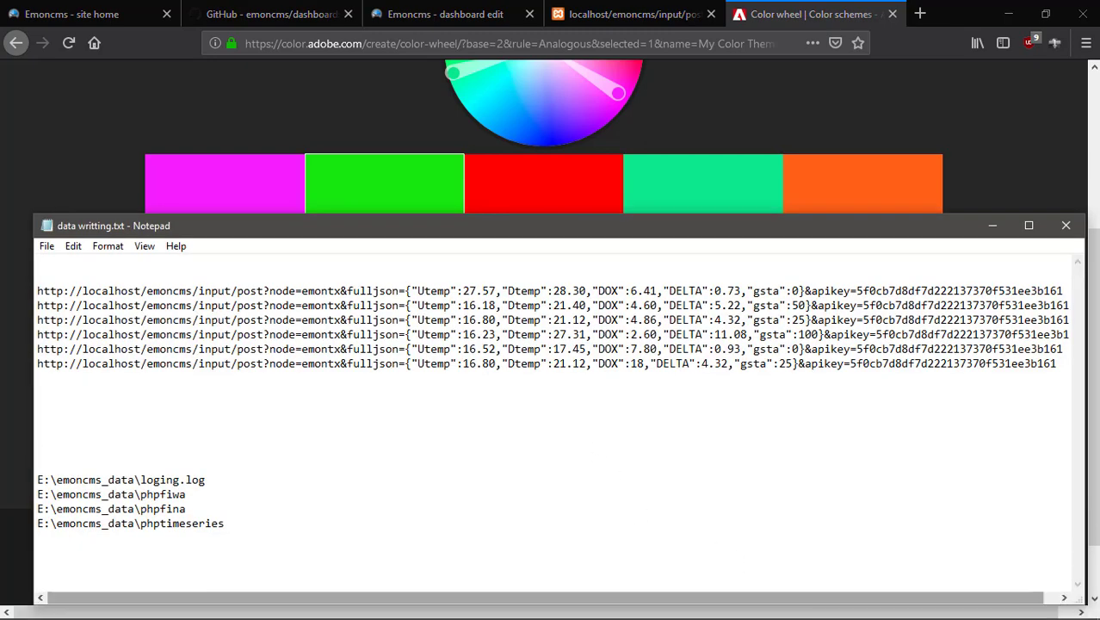
left_click(837, 607)
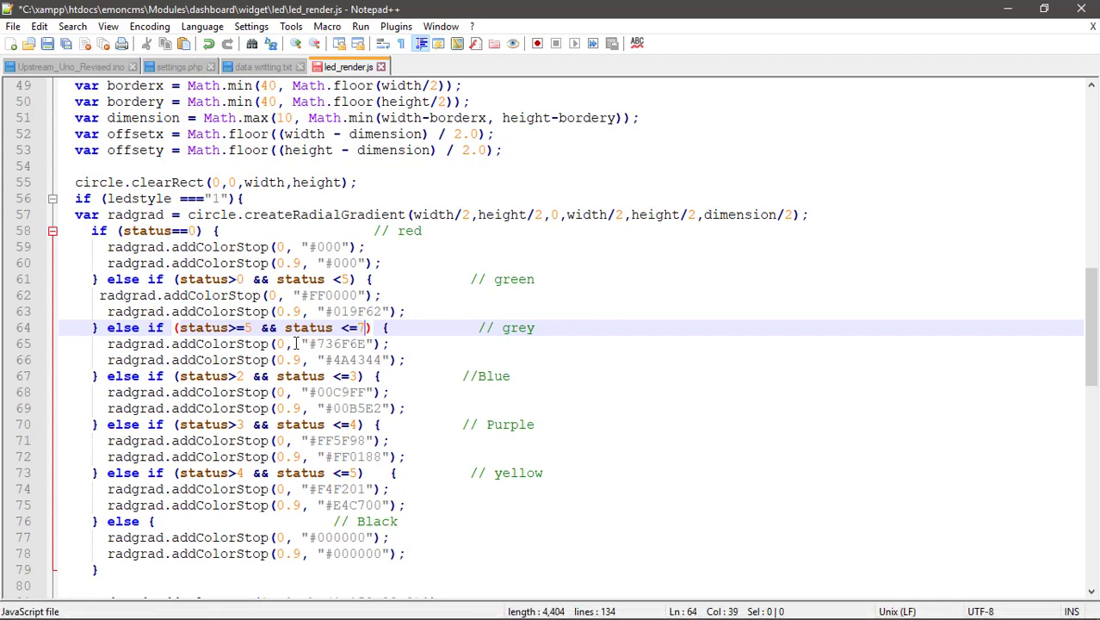
Paste 16E810 over the grey colour 736F6E on line 65.
left_click_drag(318, 344, 364, 344)
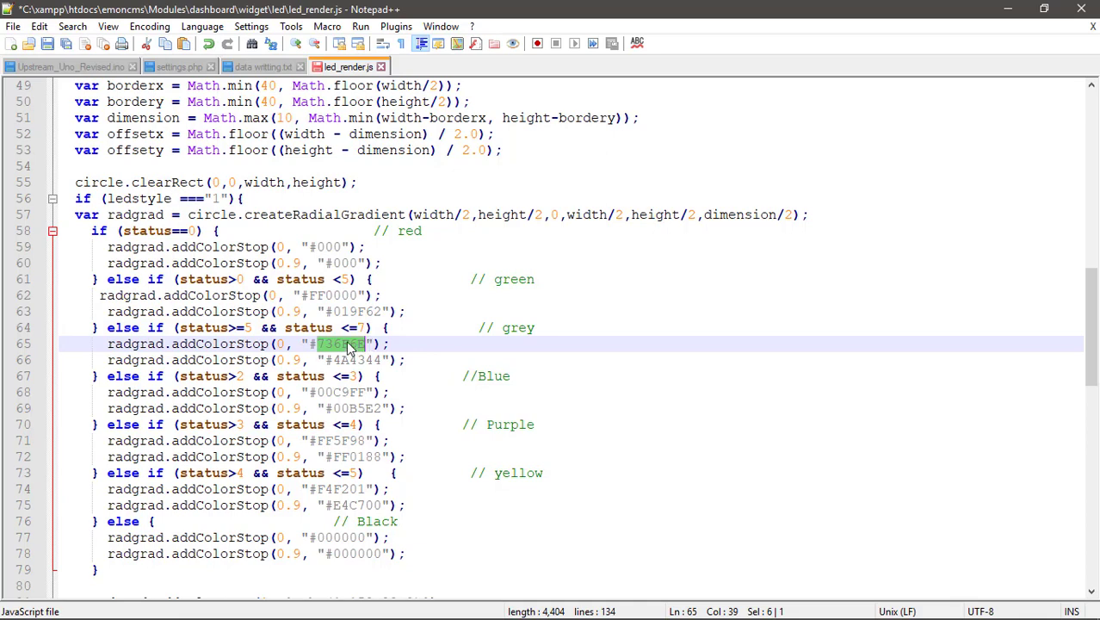
right_click(346, 344)
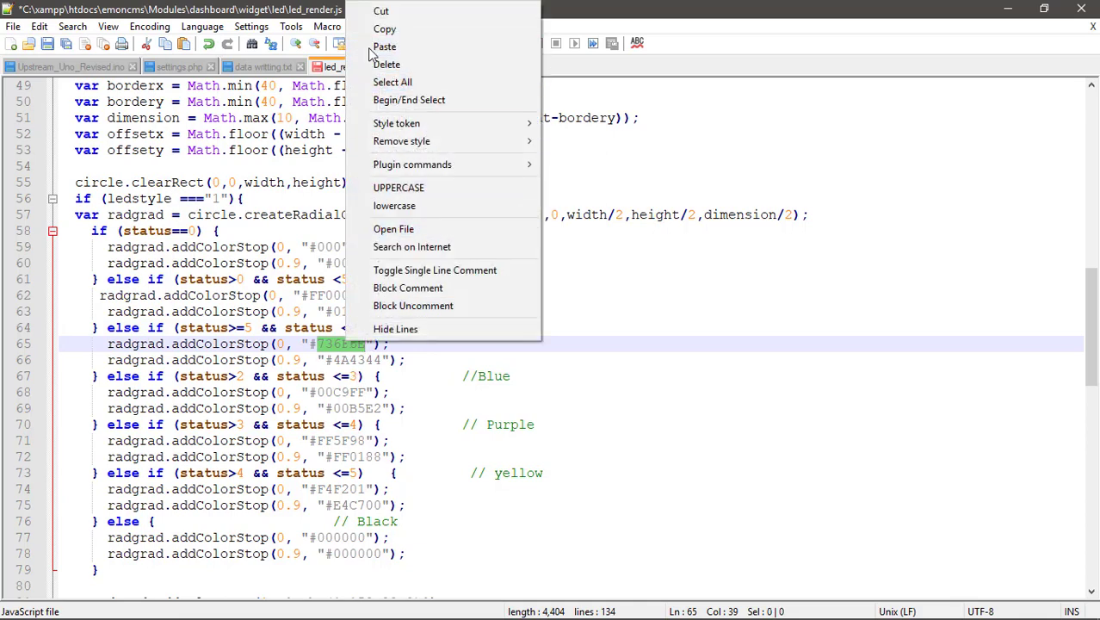
left_click(396, 48)
left_click(492, 394)
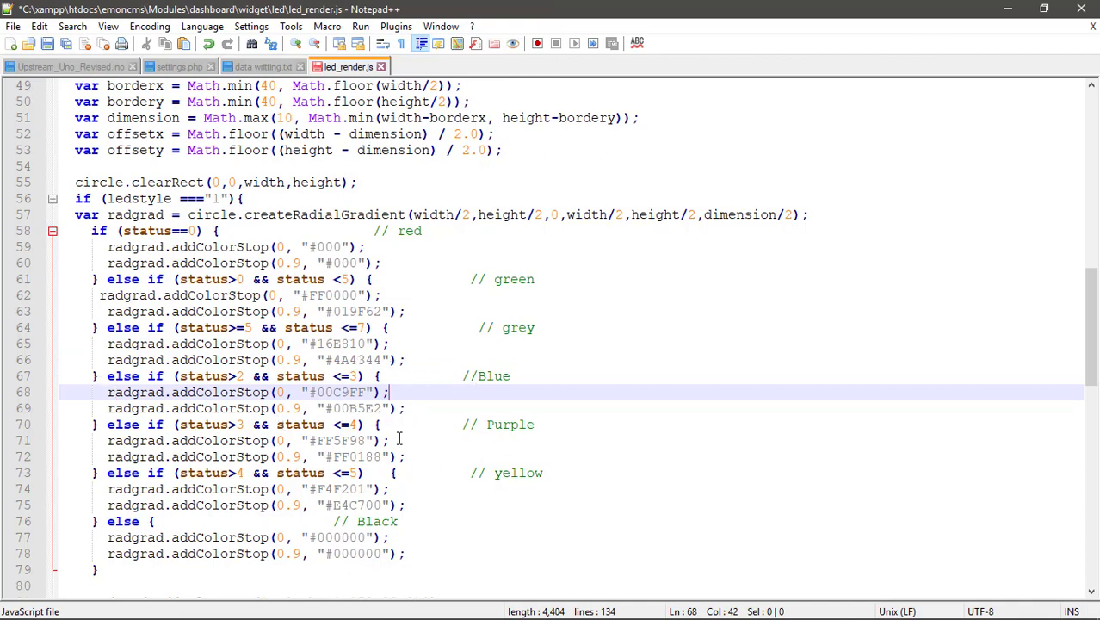
Save led_render.js and close Notepad++.
scroll(184, 447, "down", 1)
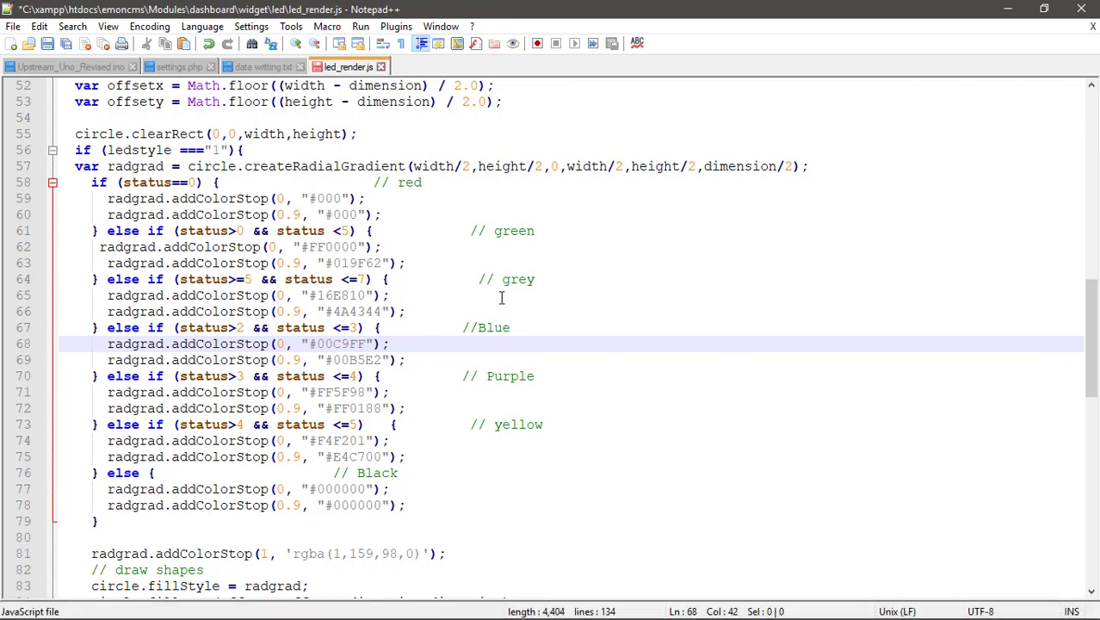
left_click(47, 43)
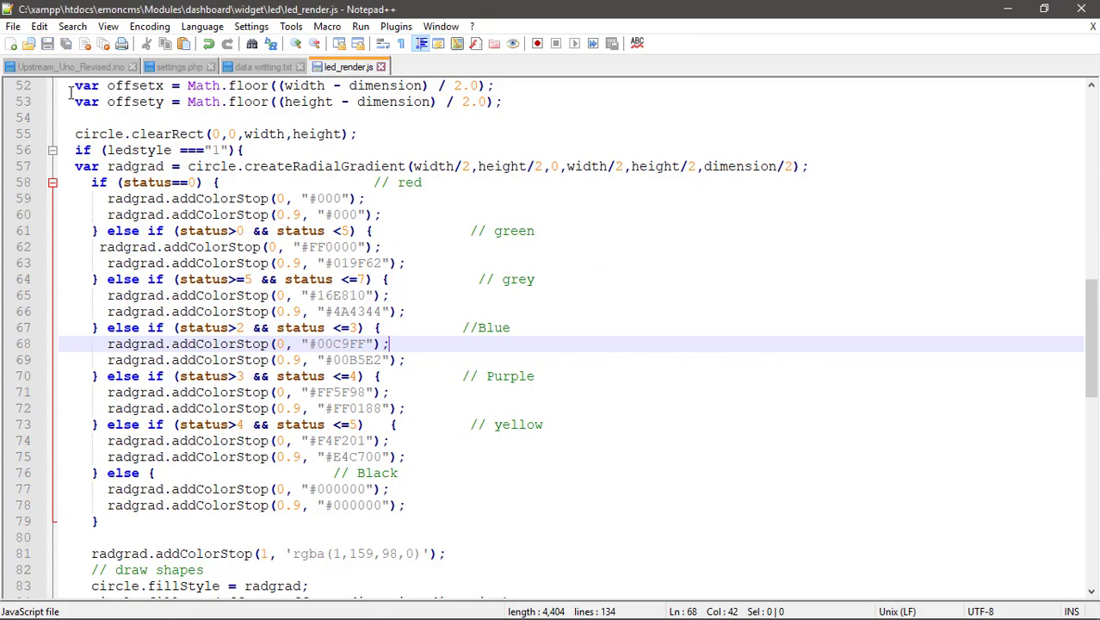
left_click(1081, 8)
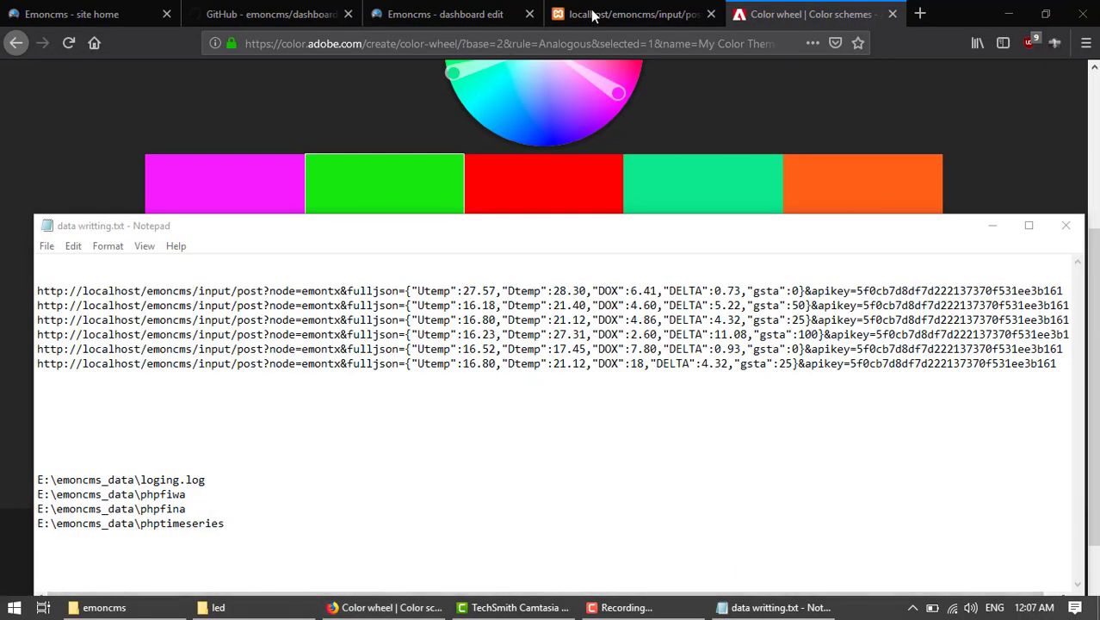
Reload the Emoncms dashboard and resend the current reading from the input post tab.
left_click(616, 14)
left_click(465, 14)
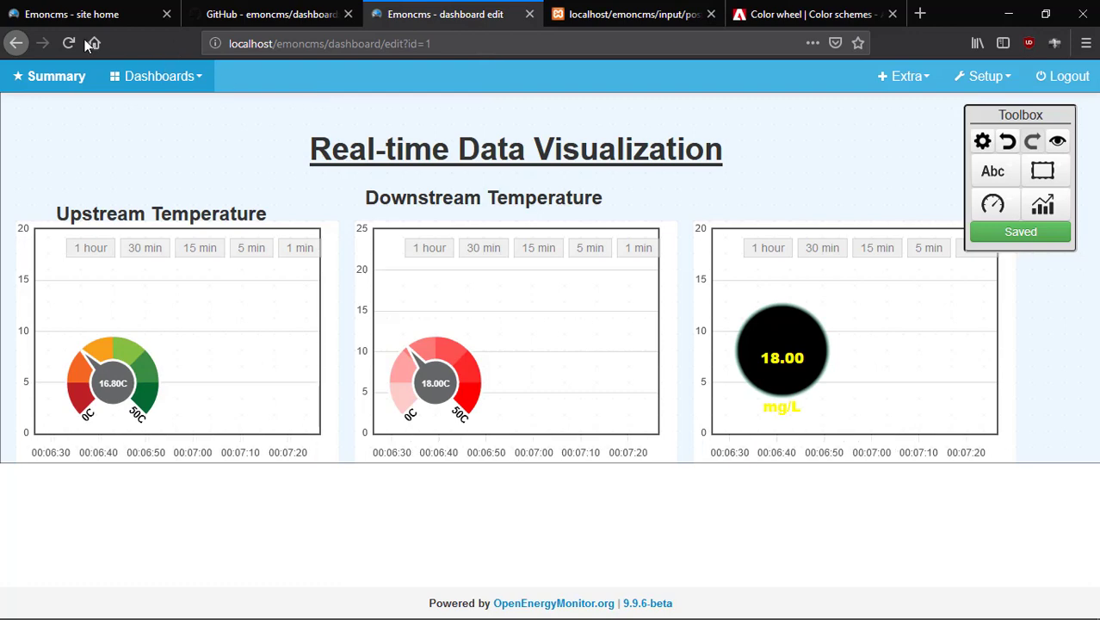
left_click(68, 43)
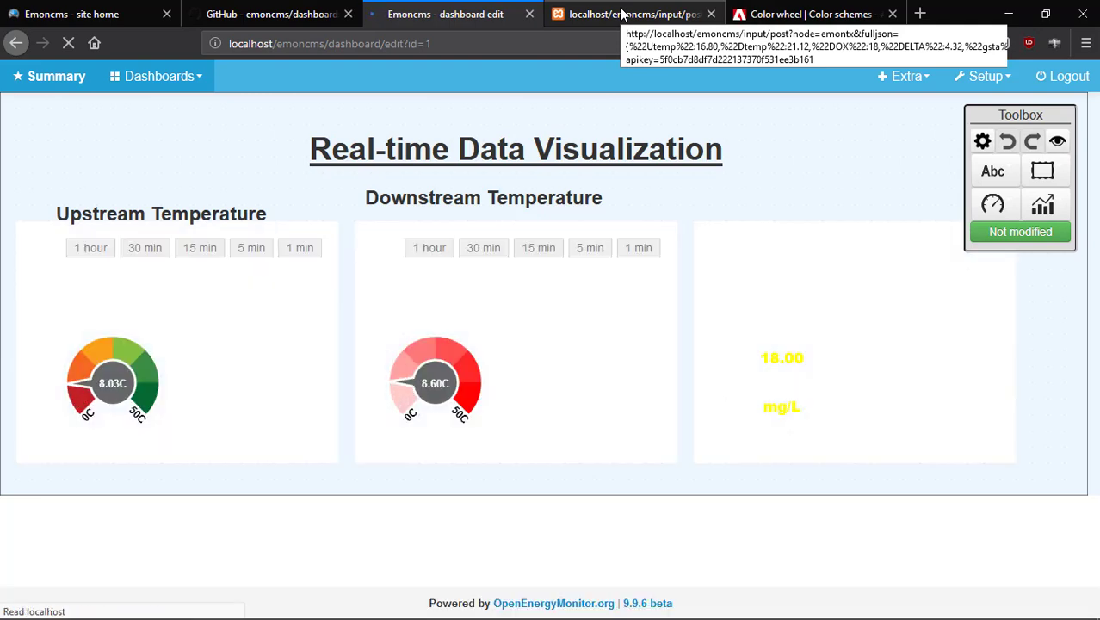
left_click(621, 12)
left_click(472, 17)
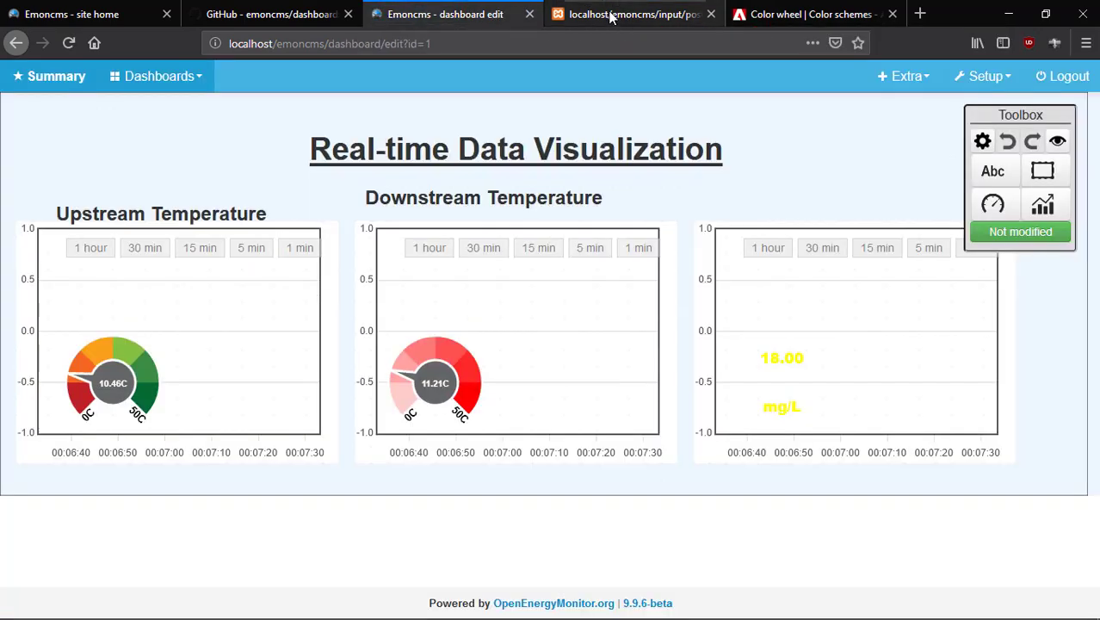
left_click(627, 14)
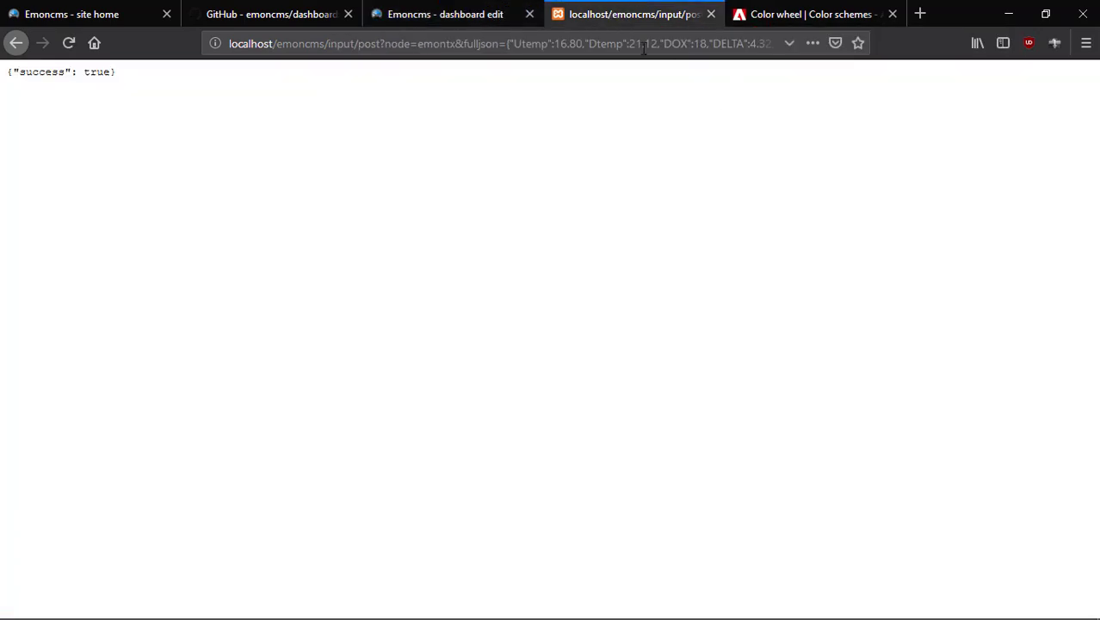
left_click(69, 43)
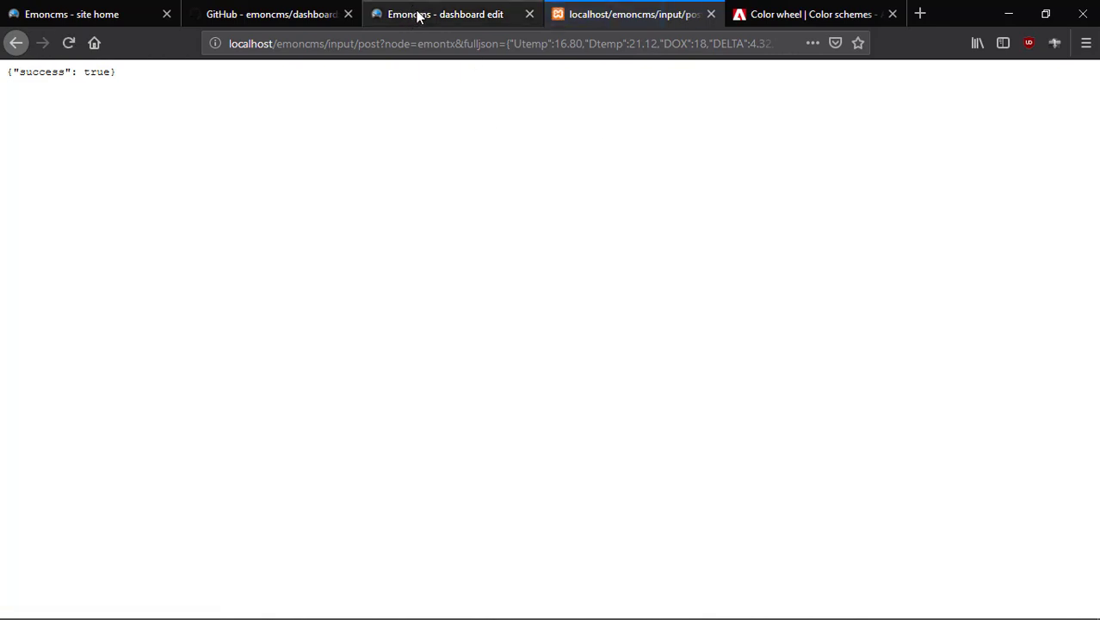
left_click(417, 15)
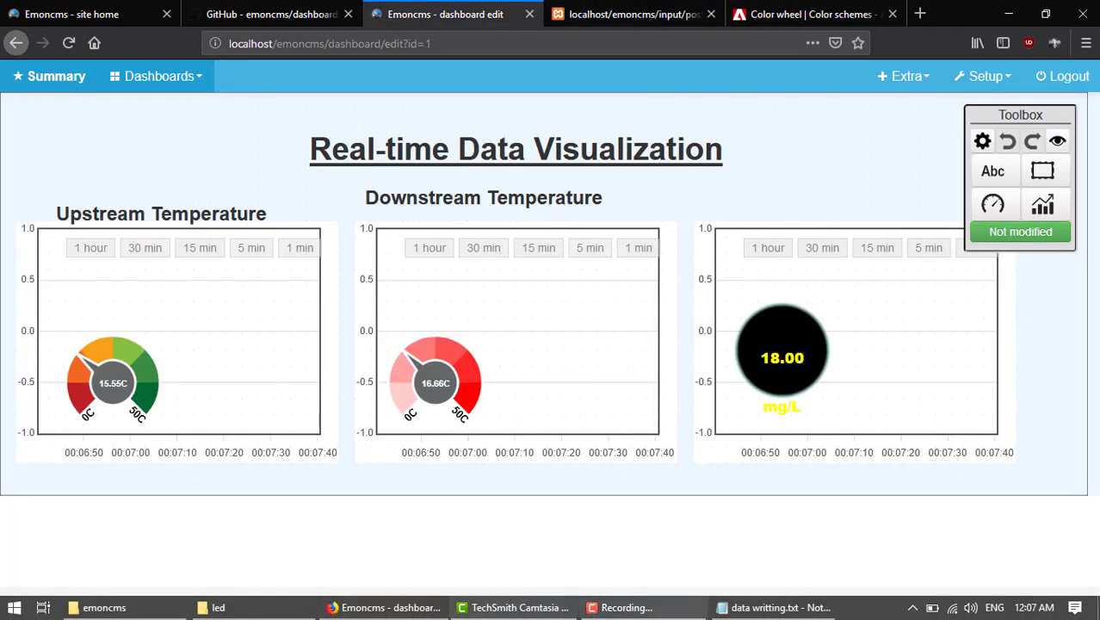
Copy the DOX 2.60 URL line from the Notepad file and Paste & Go it in the input post tab.
left_click(740, 609)
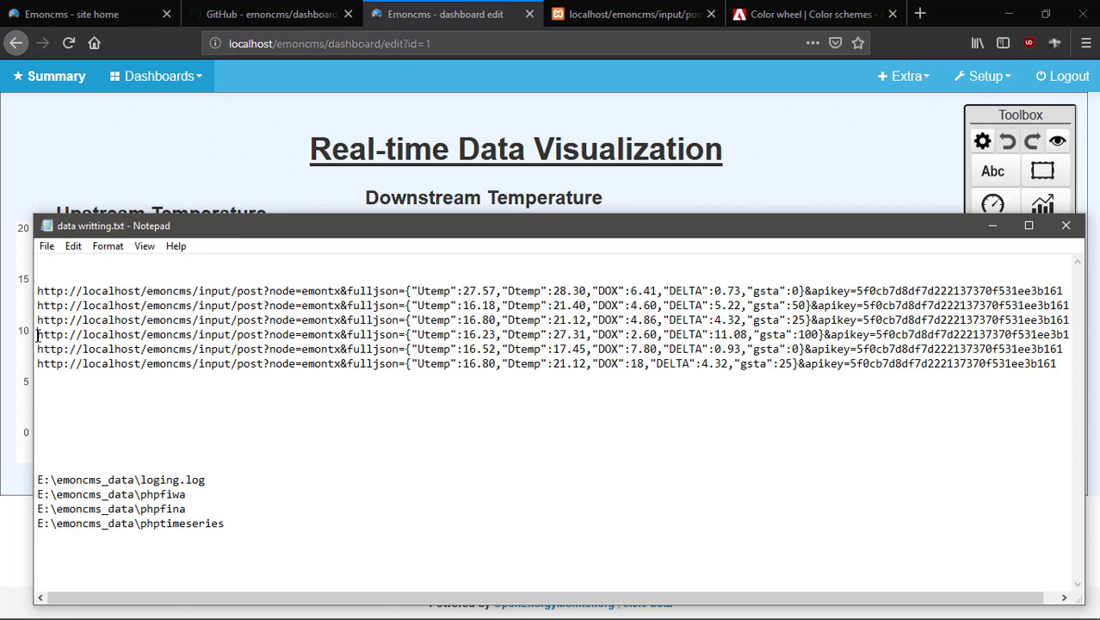
left_click_drag(37, 336, 1075, 336)
right_click(921, 332)
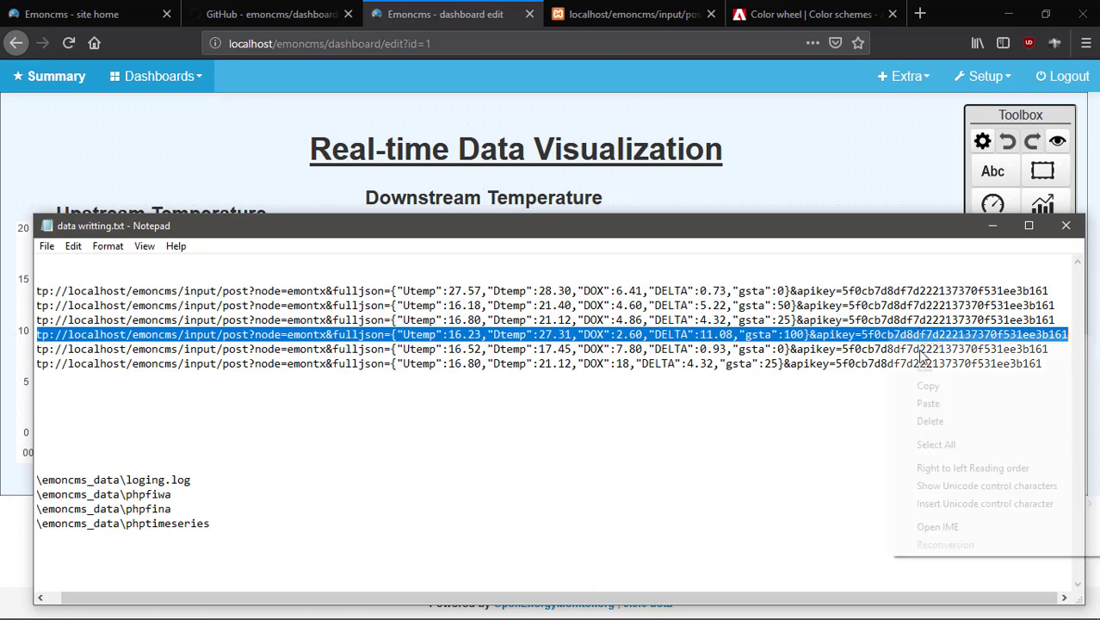
left_click(933, 387)
left_click(620, 14)
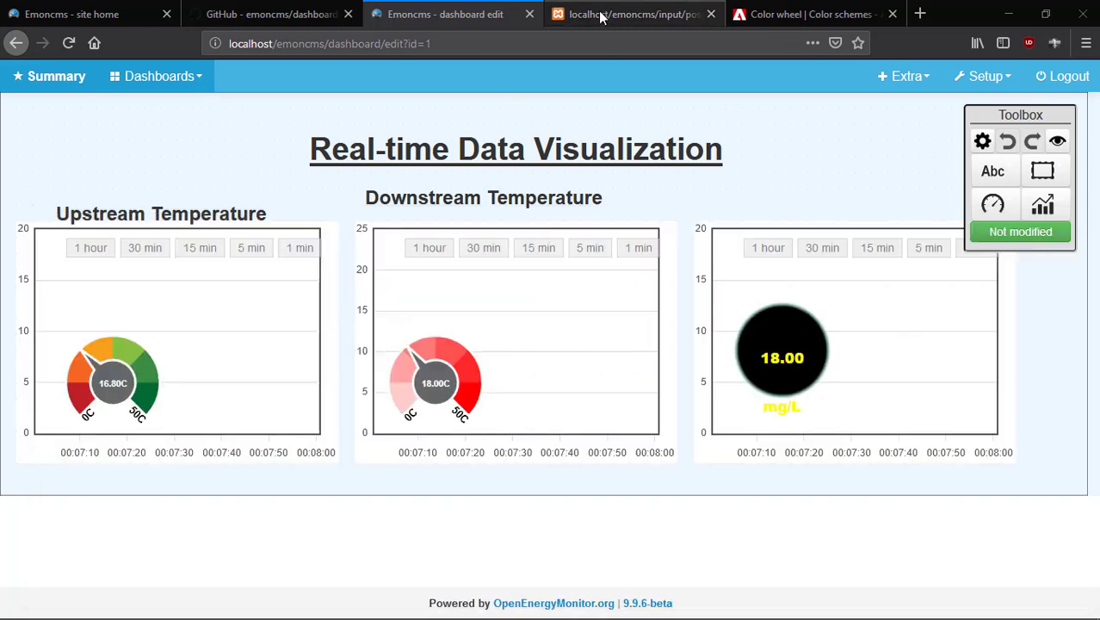
left_click(542, 43)
right_click(542, 45)
left_click(600, 132)
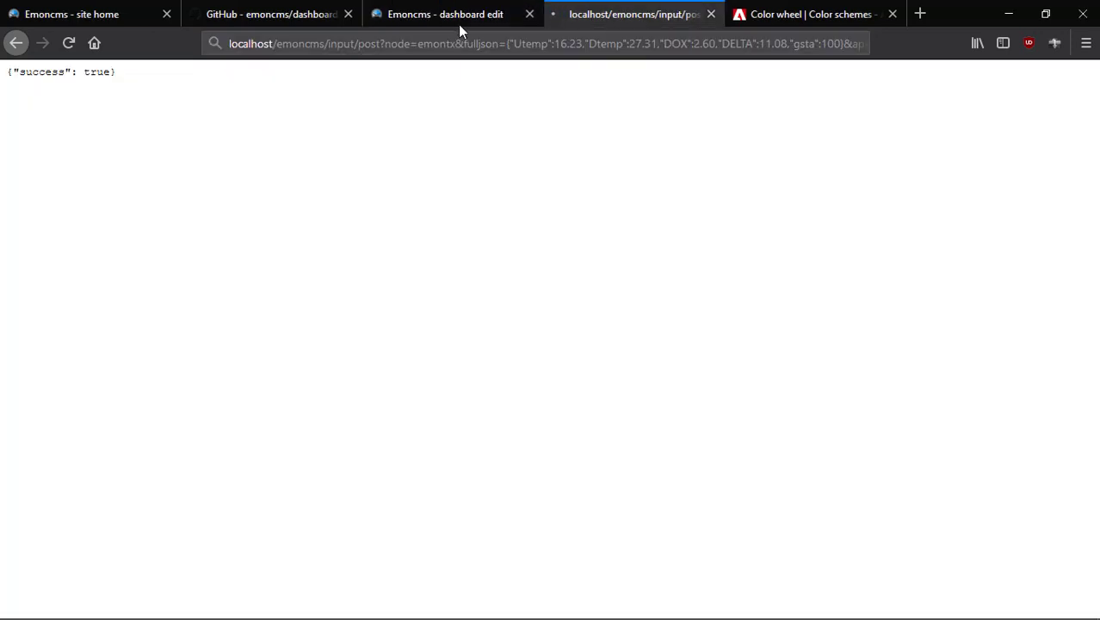
left_click(437, 14)
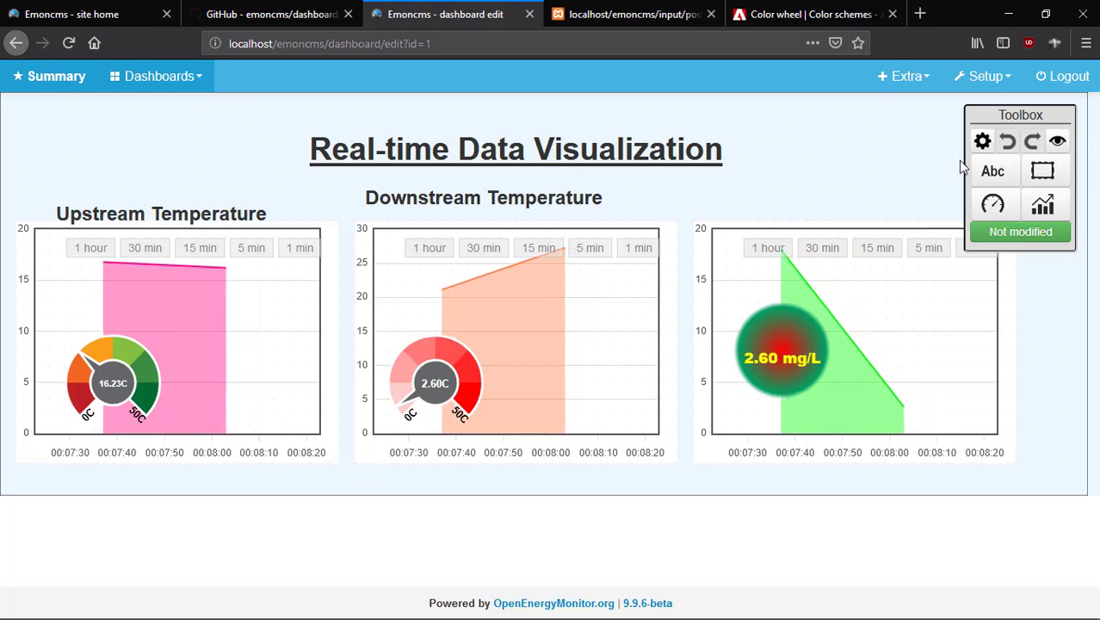
Minimize Firefox and Notepad, then open the xampp folder on Local Disk (C:) in File Explorer.
left_click(1007, 14)
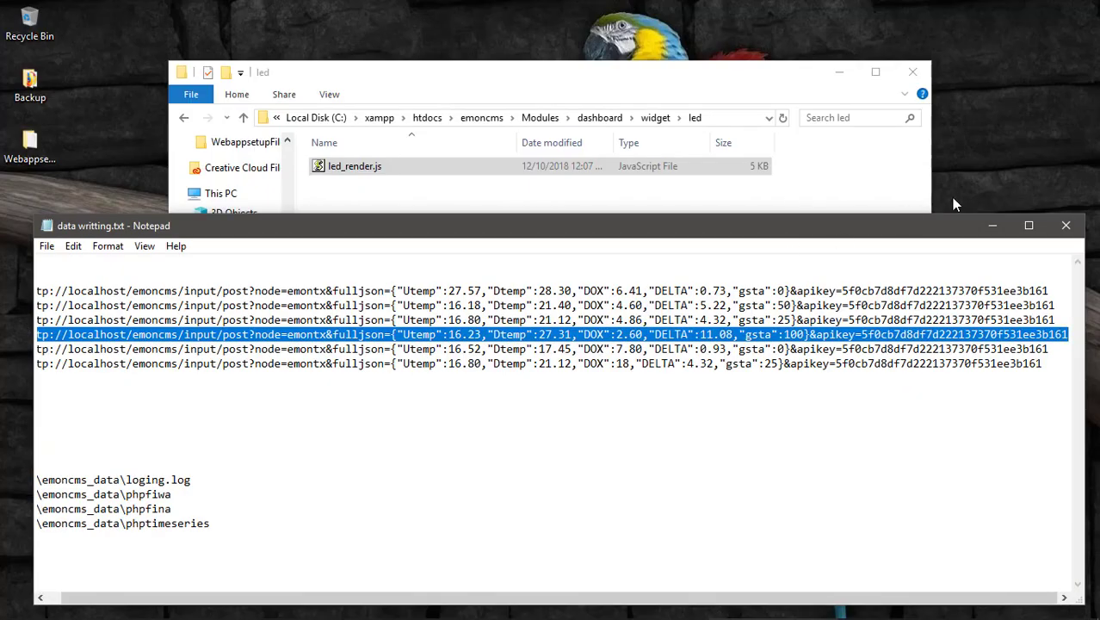
left_click(994, 226)
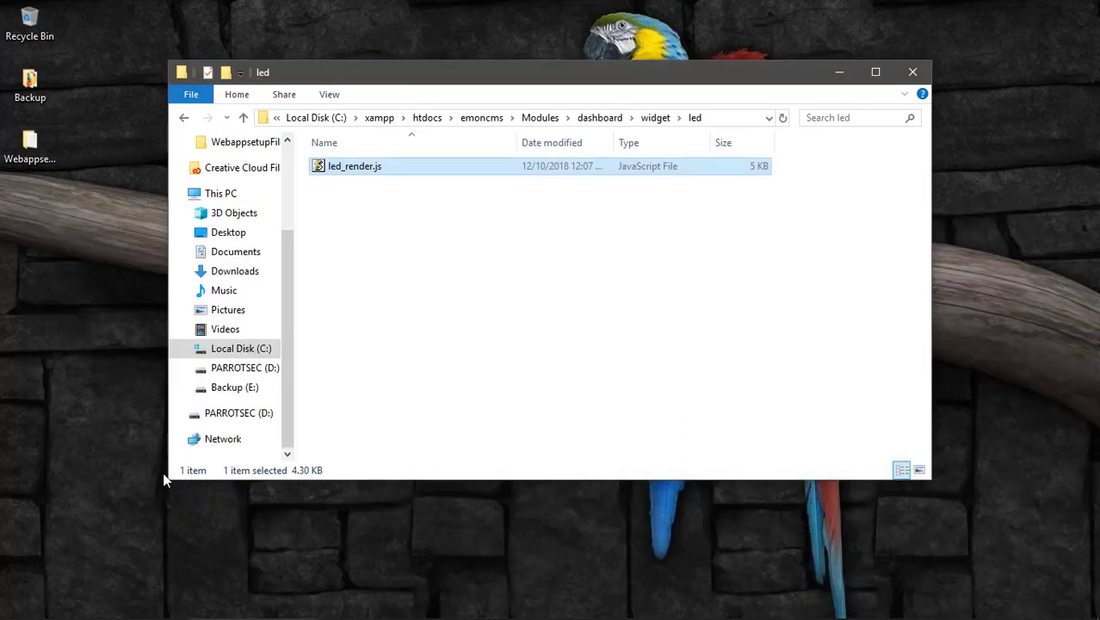
left_click(234, 387)
left_click(250, 367)
left_click(258, 348)
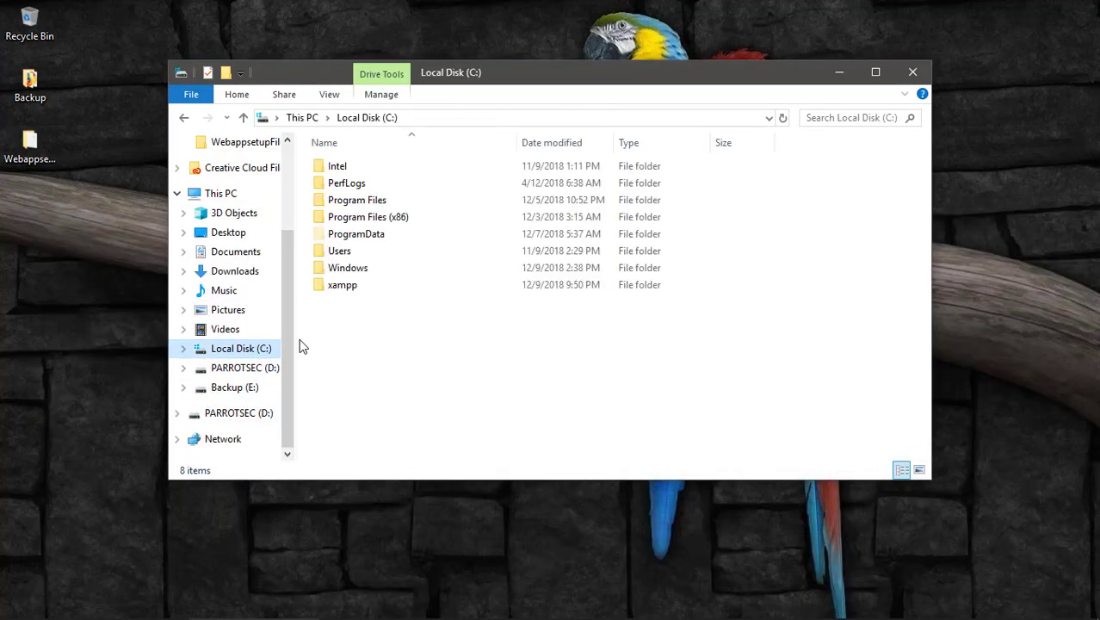
double_click(341, 285)
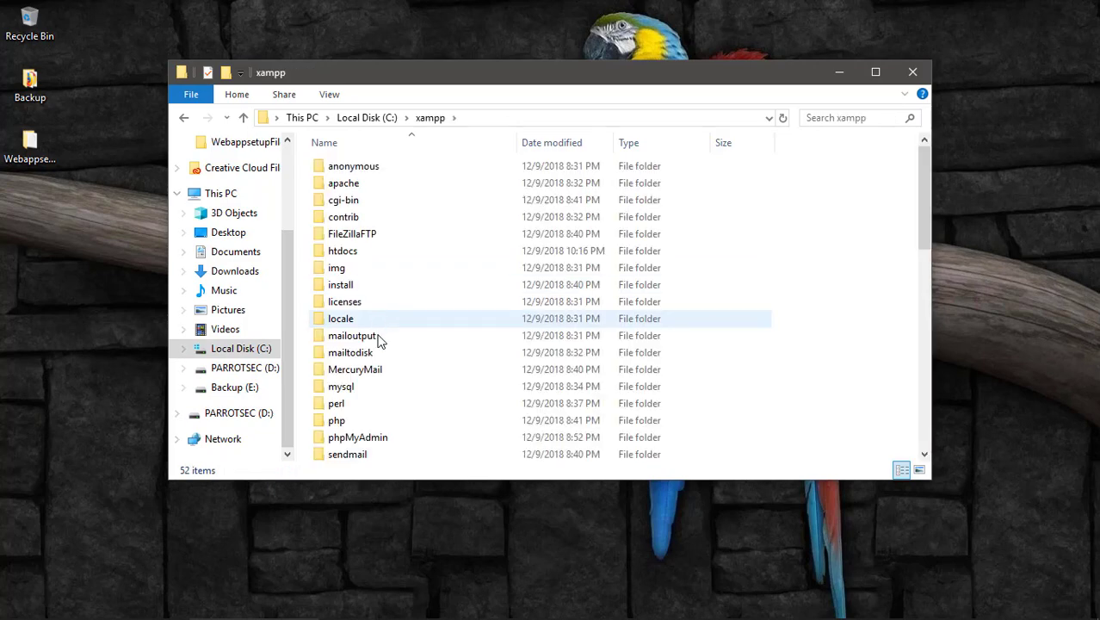
scroll(386, 405, "down", 1)
scroll(389, 412, "down", 3)
scroll(391, 417, "up", 2)
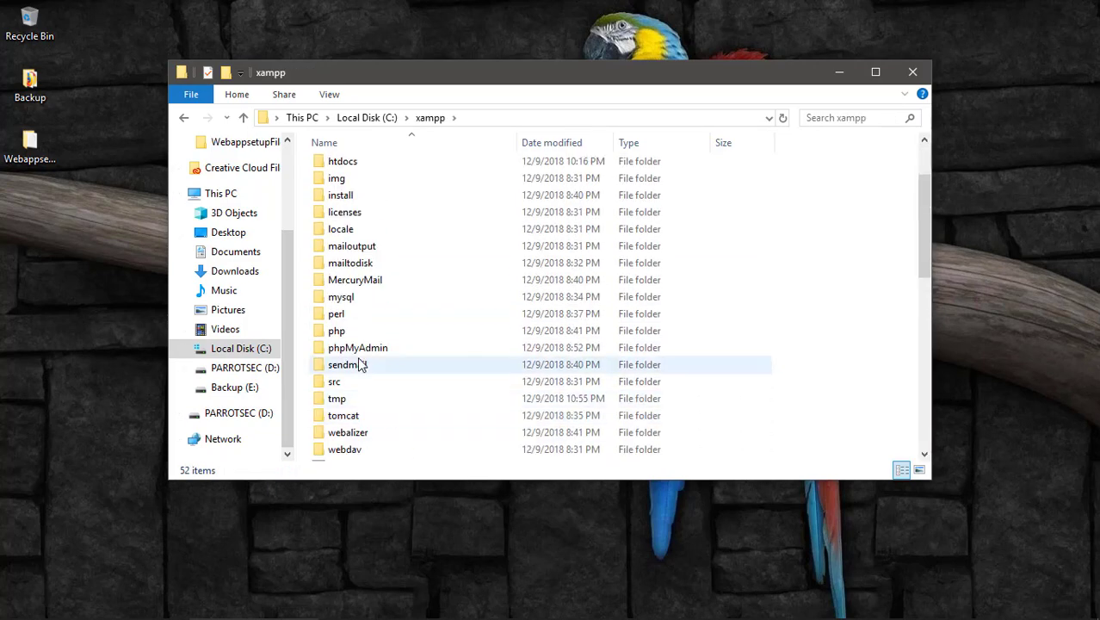
Browse into htdocs\emoncms\Modules\dashboard\widget.
left_click(338, 317)
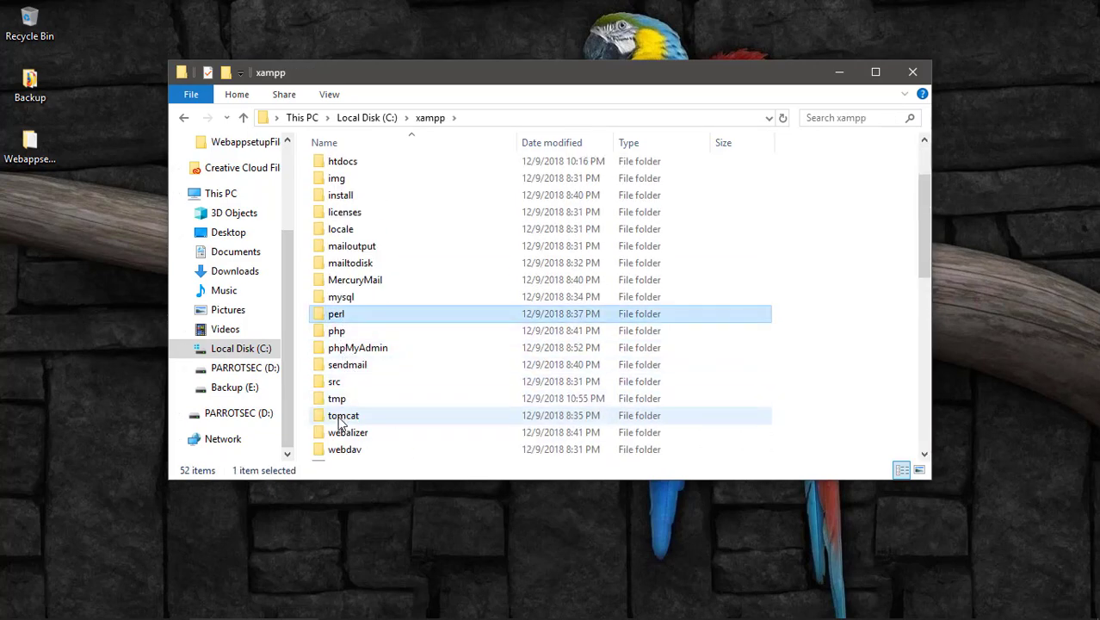
scroll(366, 384, "down", 4)
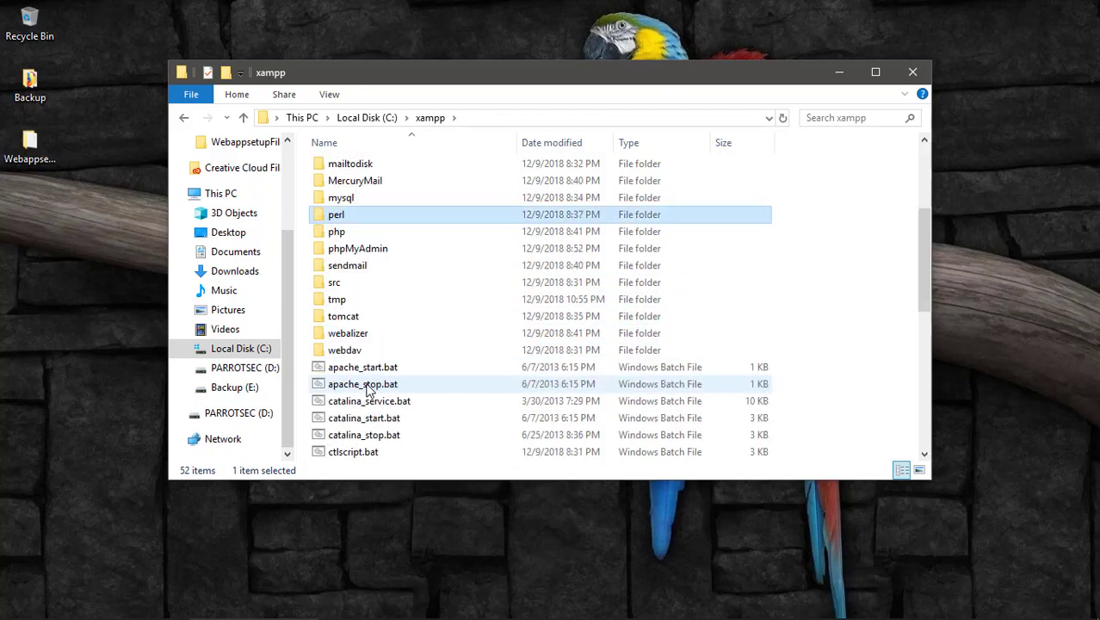
scroll(365, 385, "up", 3)
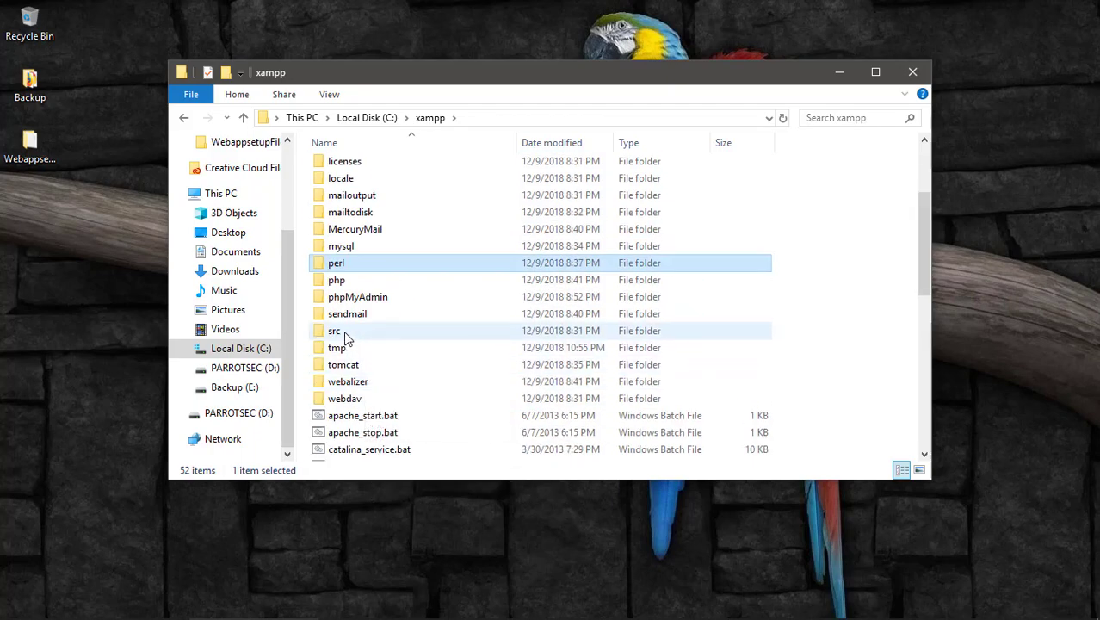
scroll(359, 258, "up", 3)
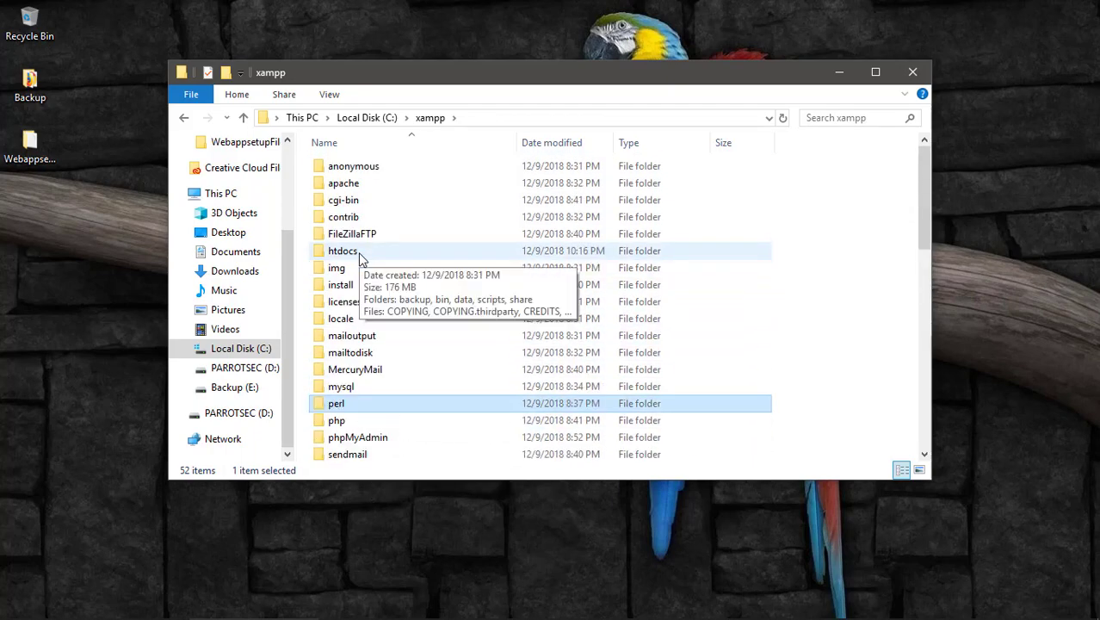
double_click(360, 254)
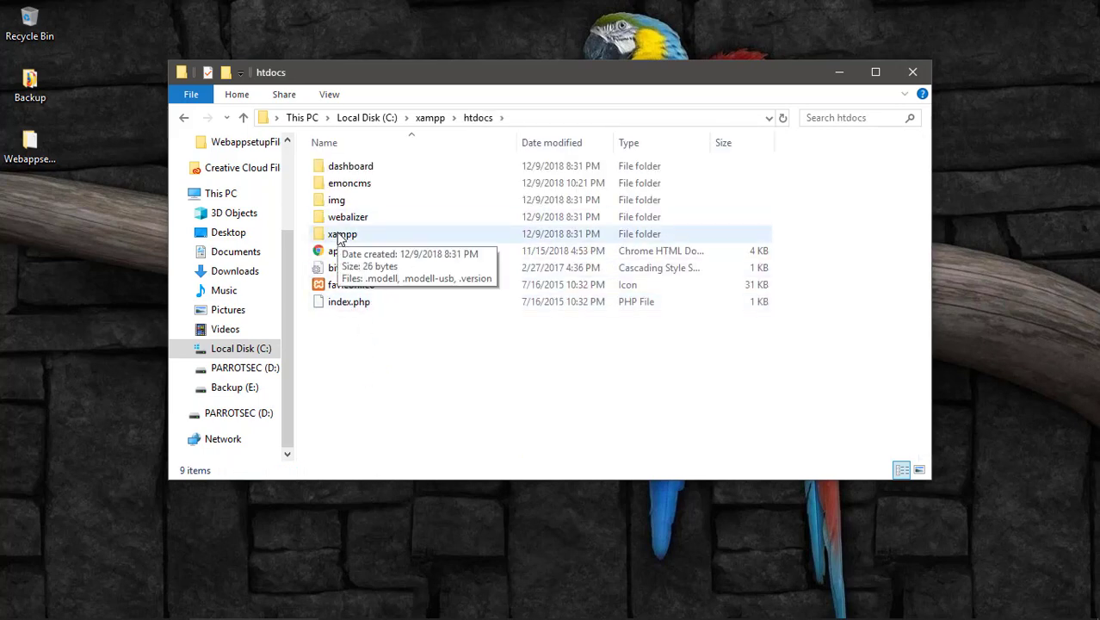
double_click(346, 234)
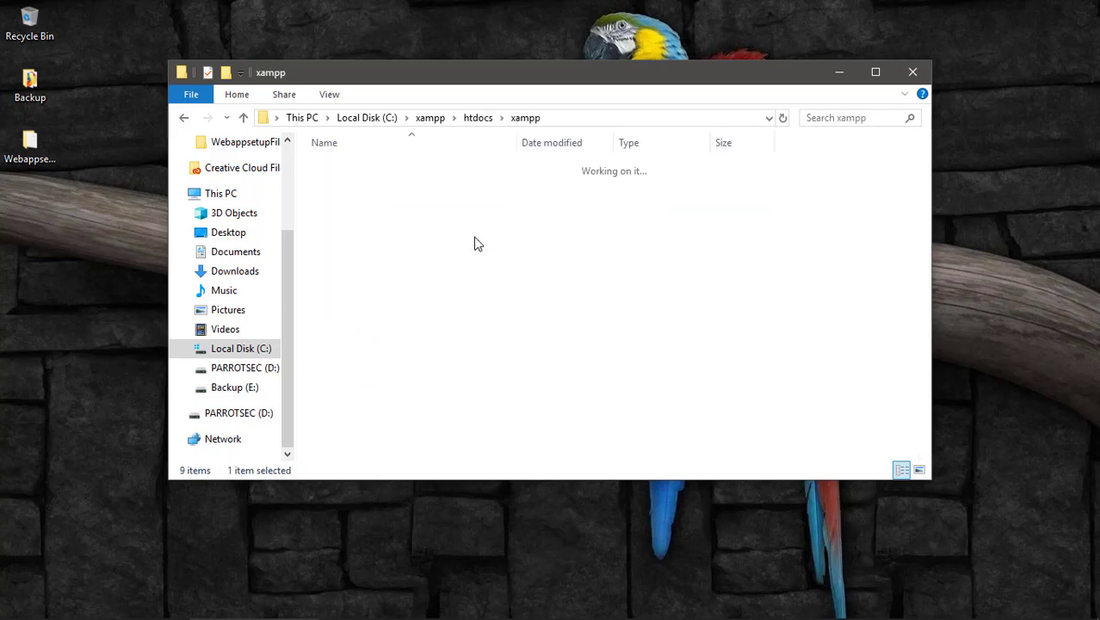
left_click(185, 120)
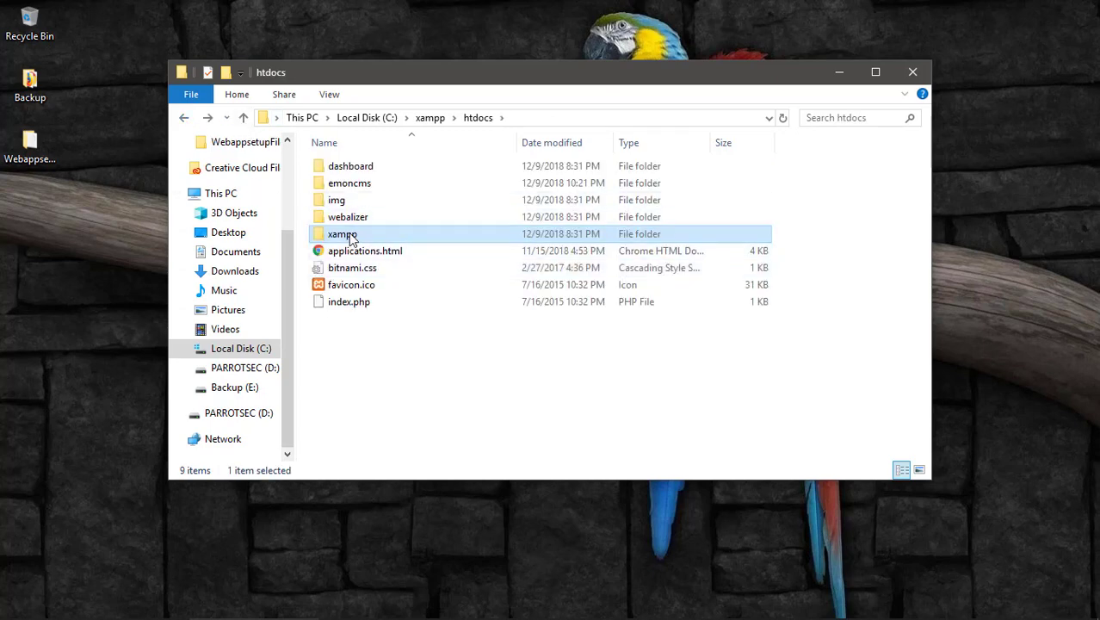
double_click(349, 182)
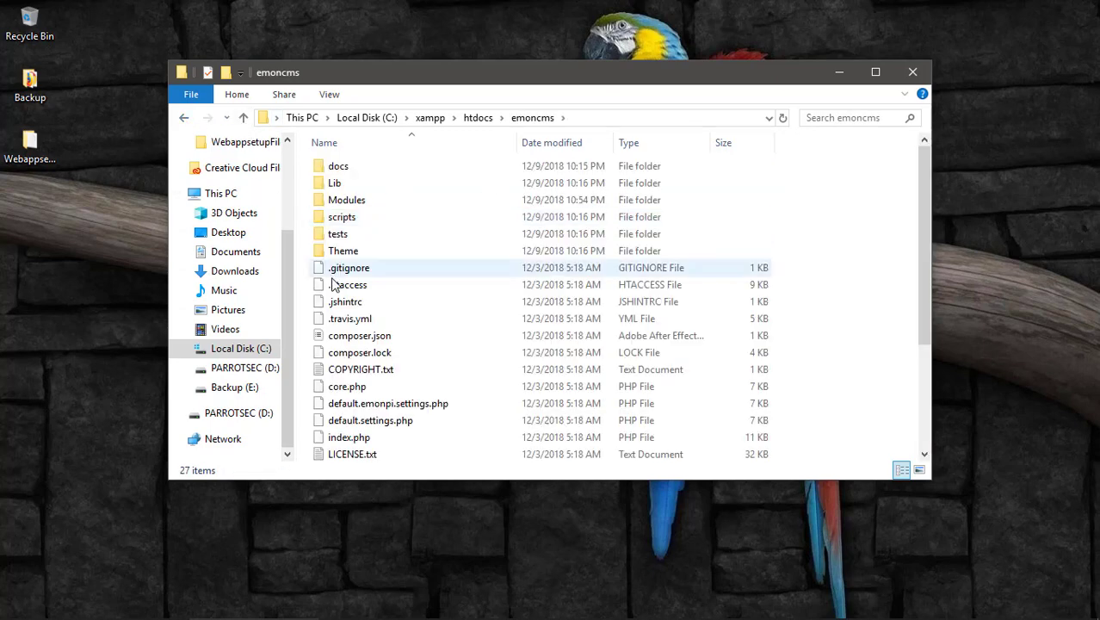
double_click(371, 201)
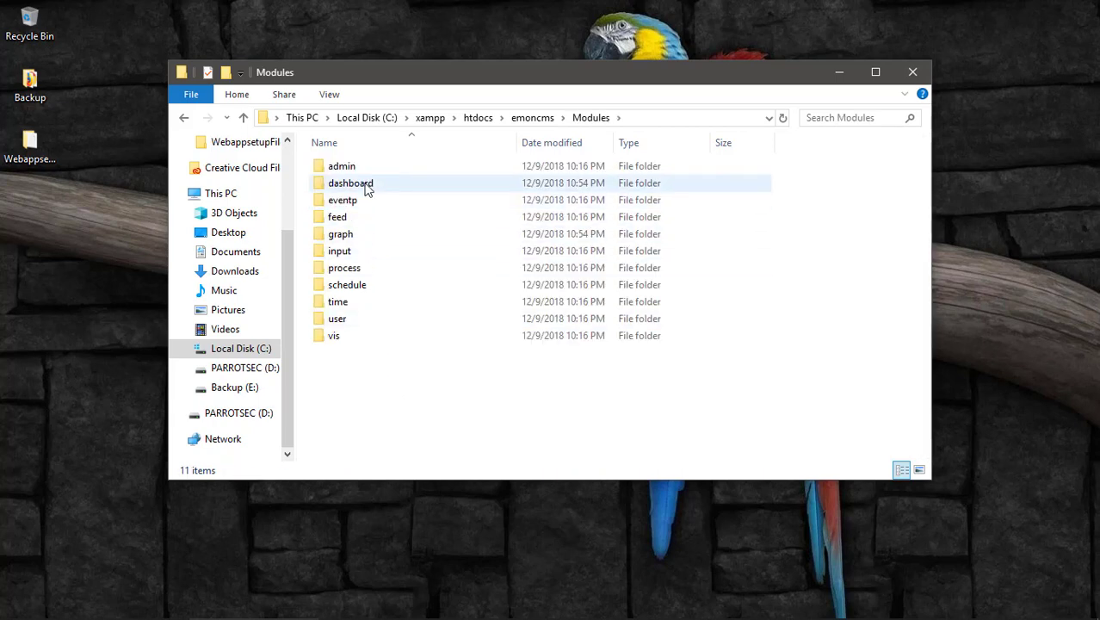
double_click(365, 186)
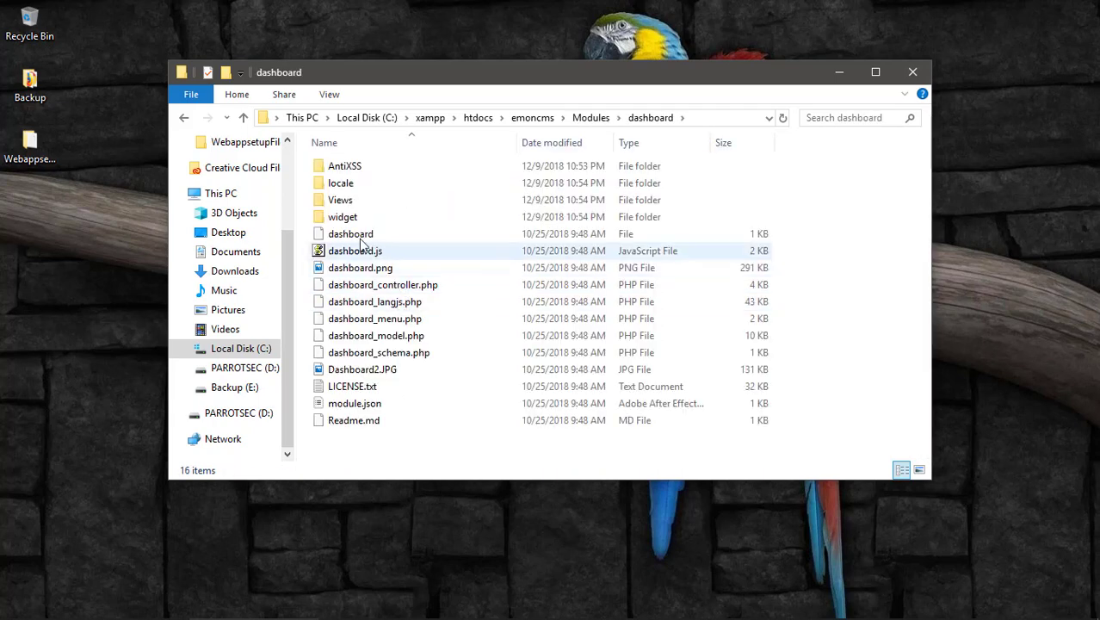
double_click(361, 219)
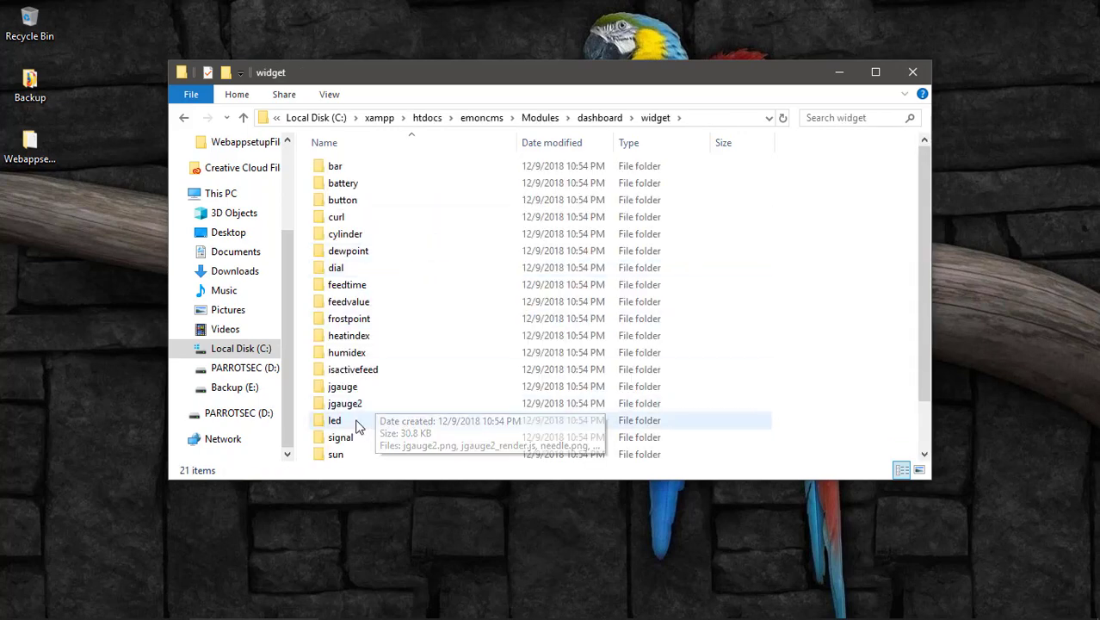
Open the led folder and edit led_render.js with Notepad++.
left_click(358, 422)
left_click(358, 420)
key("Escape")
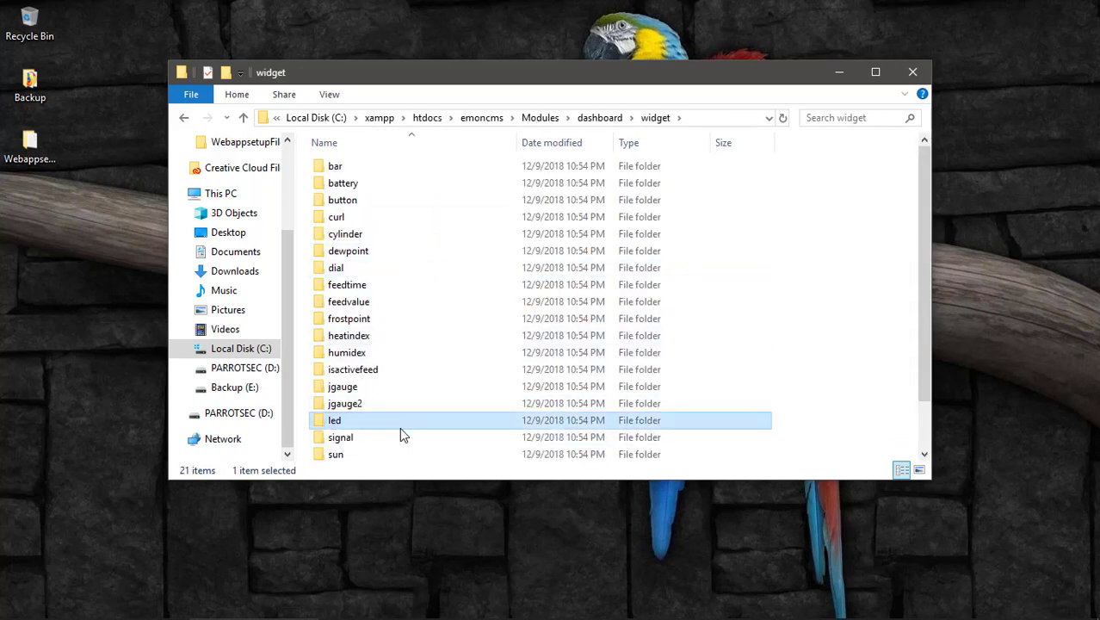
double_click(408, 428)
left_click(374, 169)
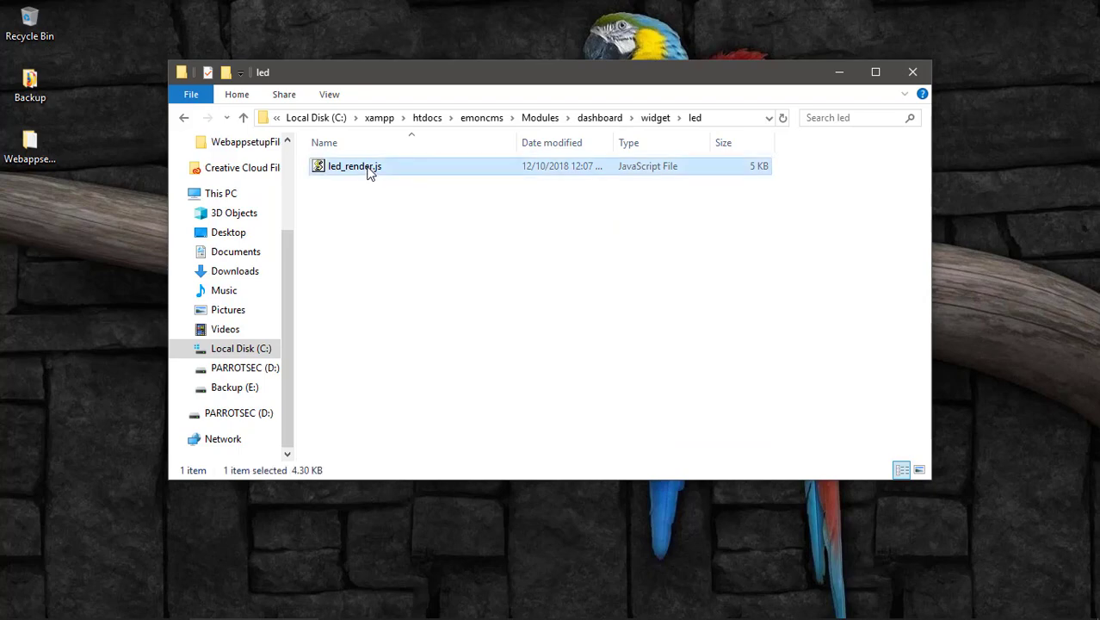
right_click(370, 166)
left_click(443, 313)
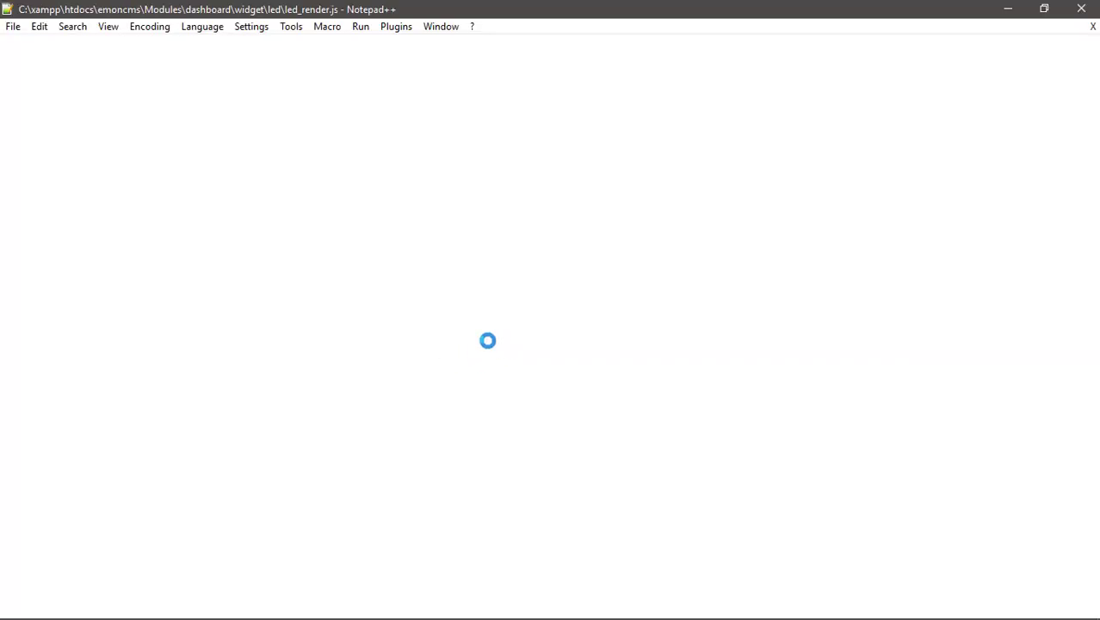
Scroll led_render.js up to the draw_led colour stops, then bring back the Emoncms dashboard.
scroll(404, 319, "up", 3)
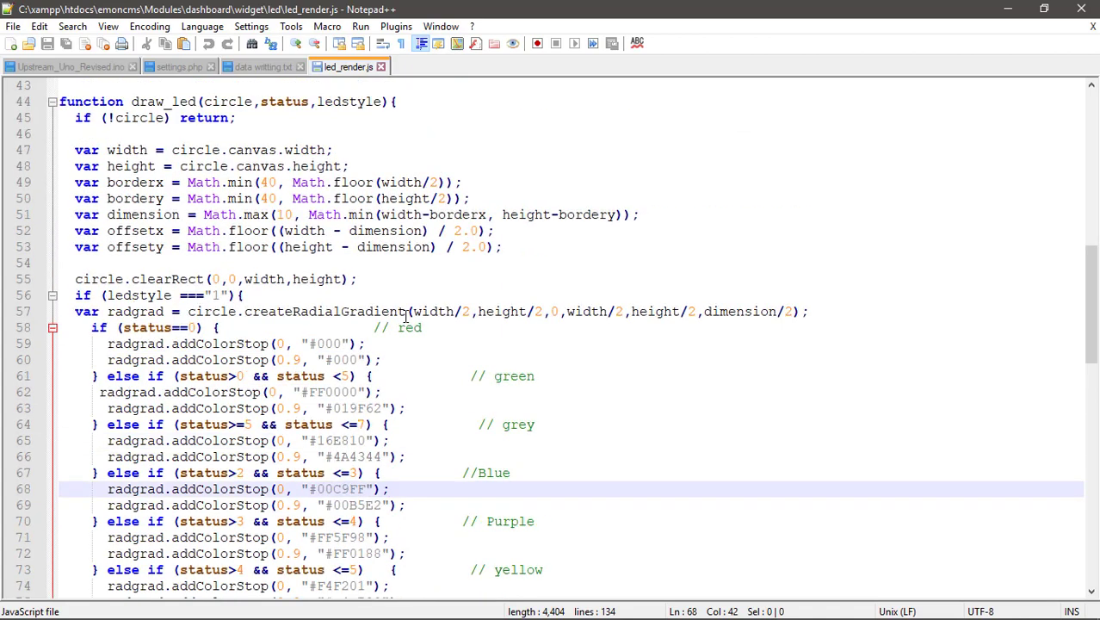
left_click(342, 610)
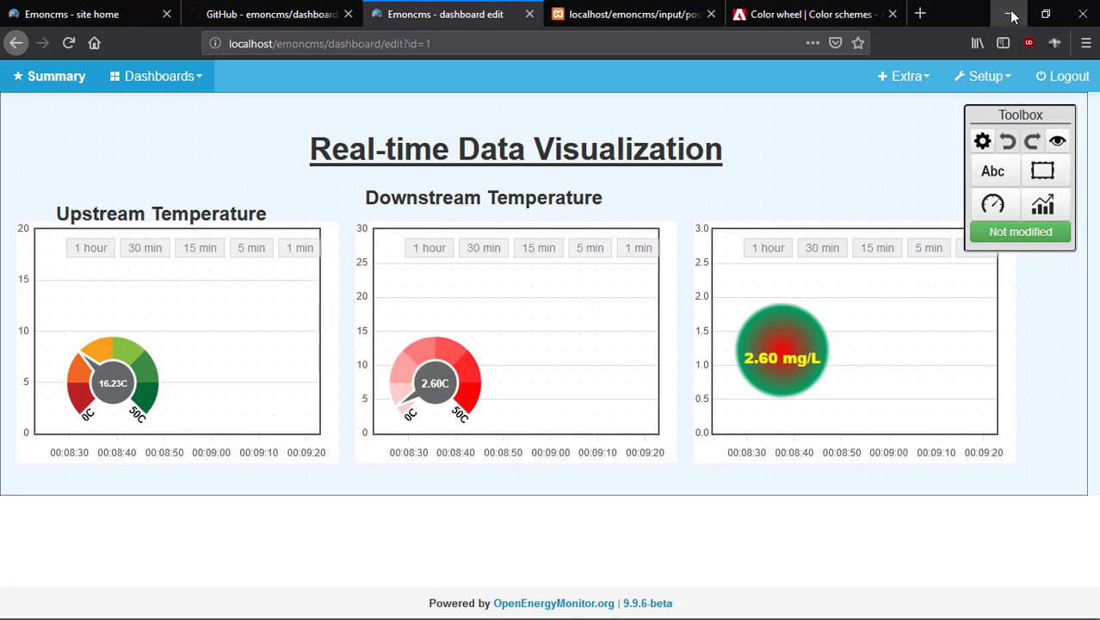
Copy hex F61EFF from Adobe Color's magenta swatch and return to led_render.js in Notepad++.
left_click(768, 18)
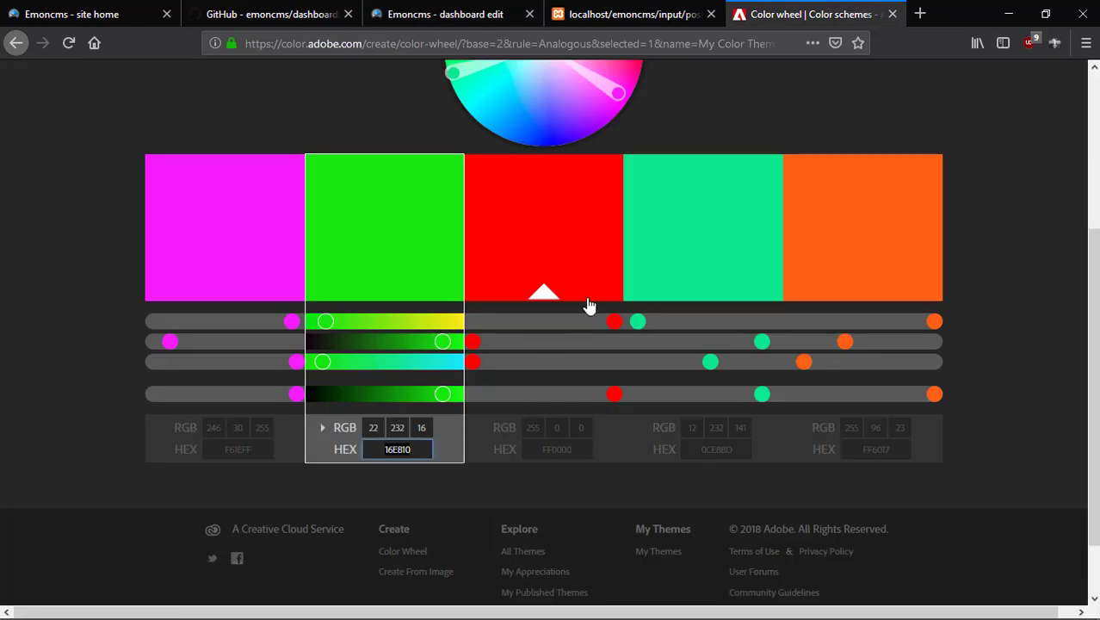
scroll(506, 448, "up", 3)
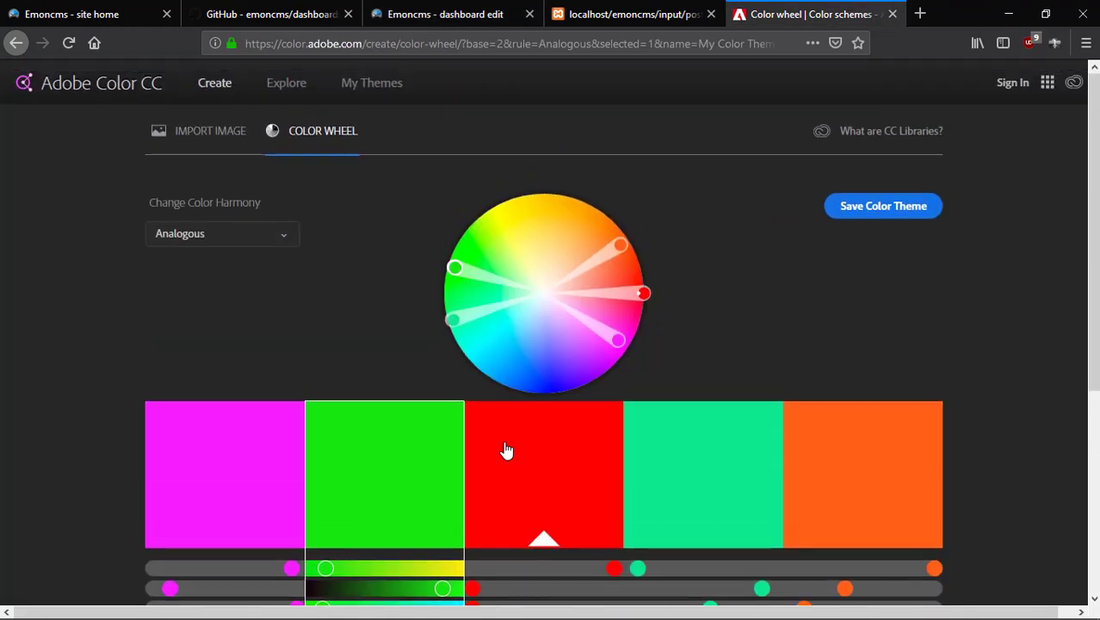
scroll(225, 398, "down", 2)
left_click(213, 295)
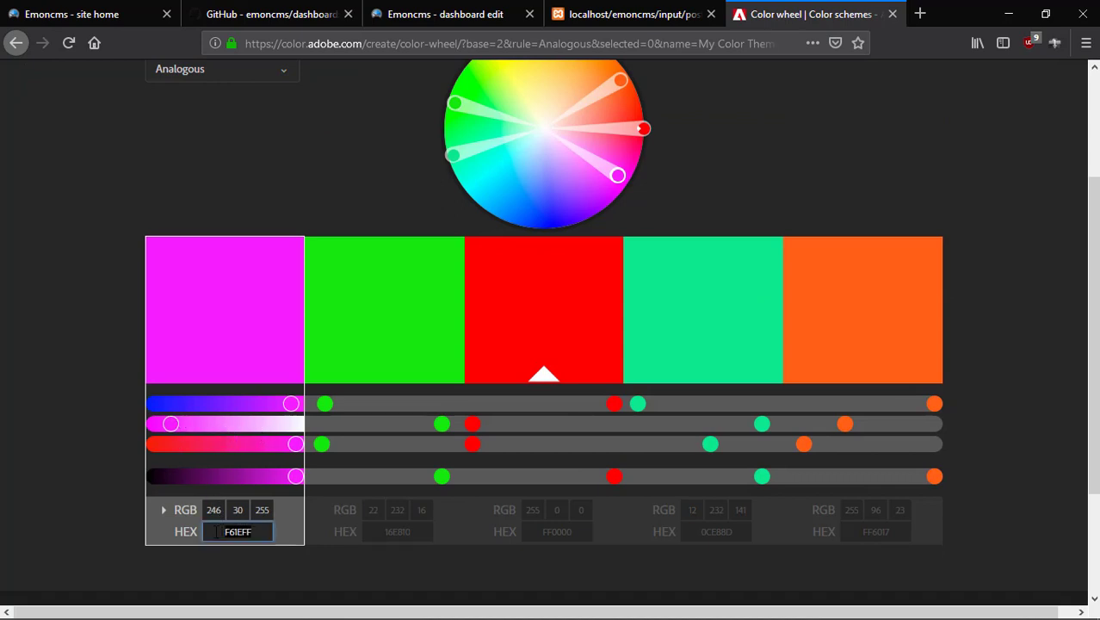
right_click(235, 532)
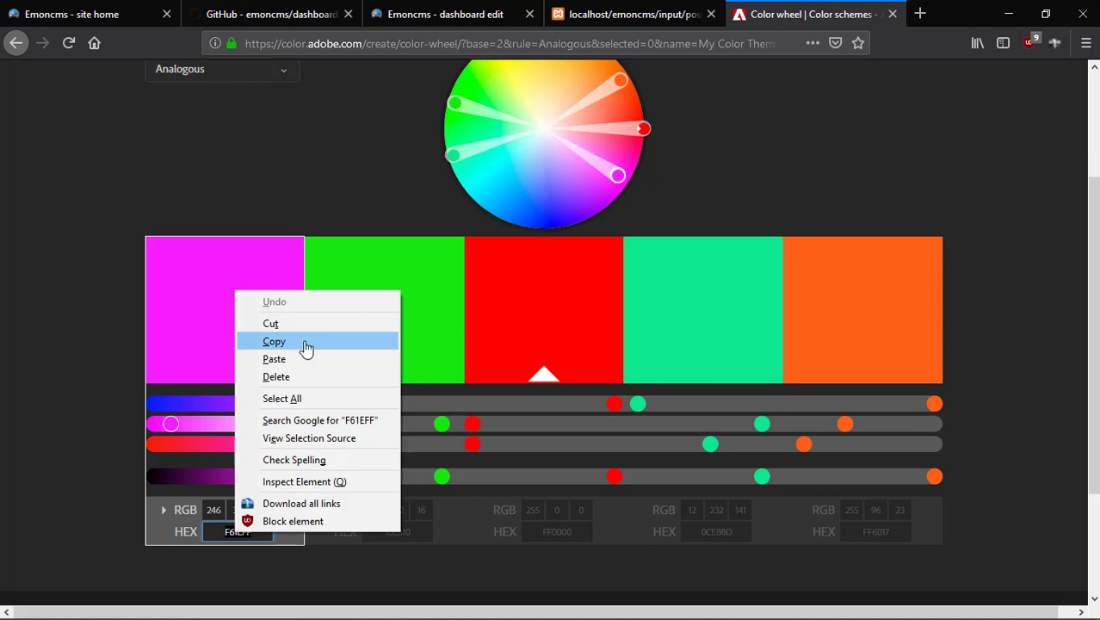
left_click(273, 341)
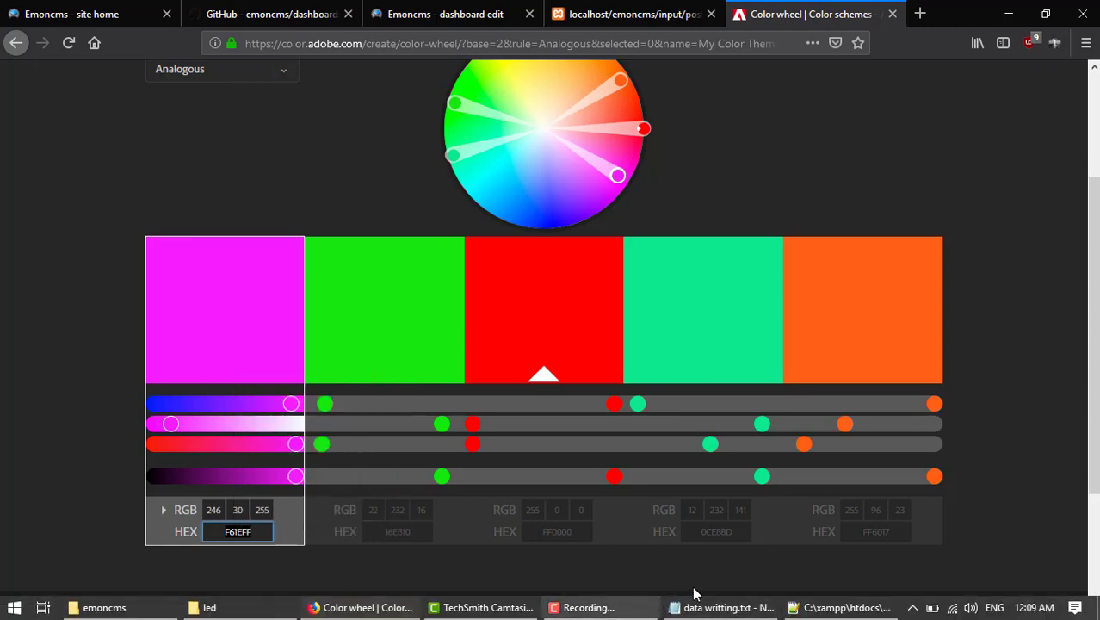
left_click(847, 606)
scroll(346, 376, "down", 1)
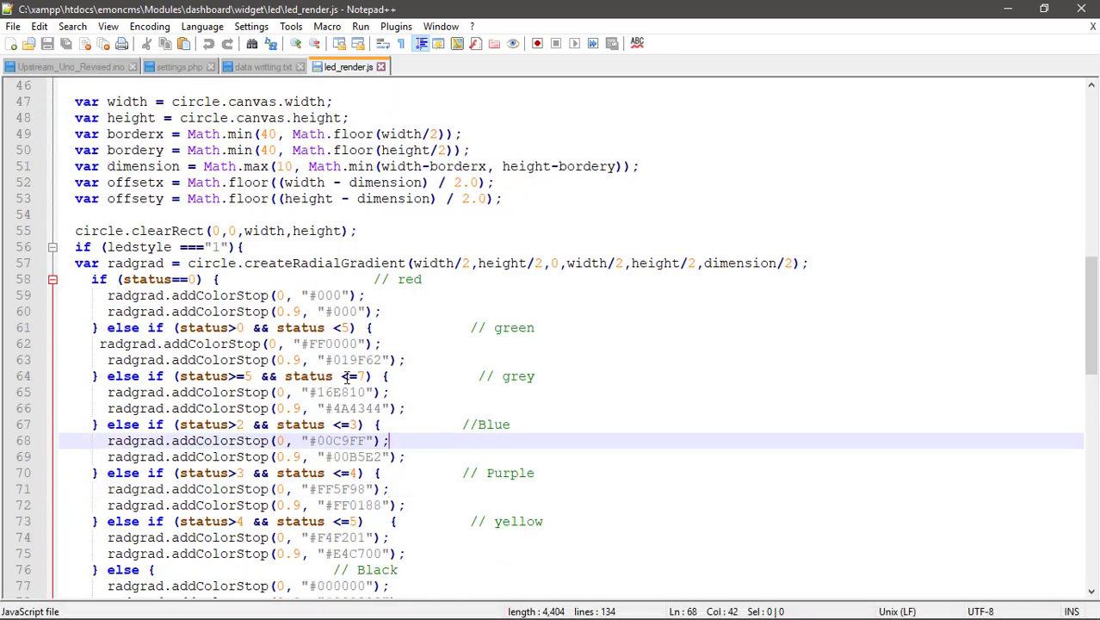
Replace colour code #019F62 on line 63 with the pasted F61EFF.
scroll(375, 360, "down", 1)
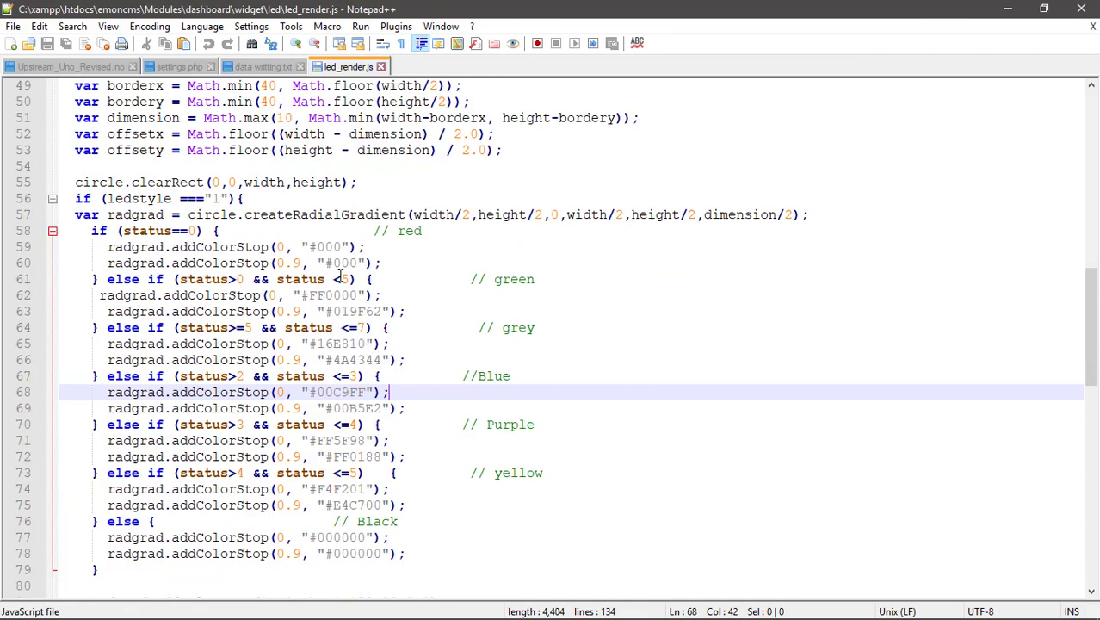
left_click_drag(334, 311, 375, 313)
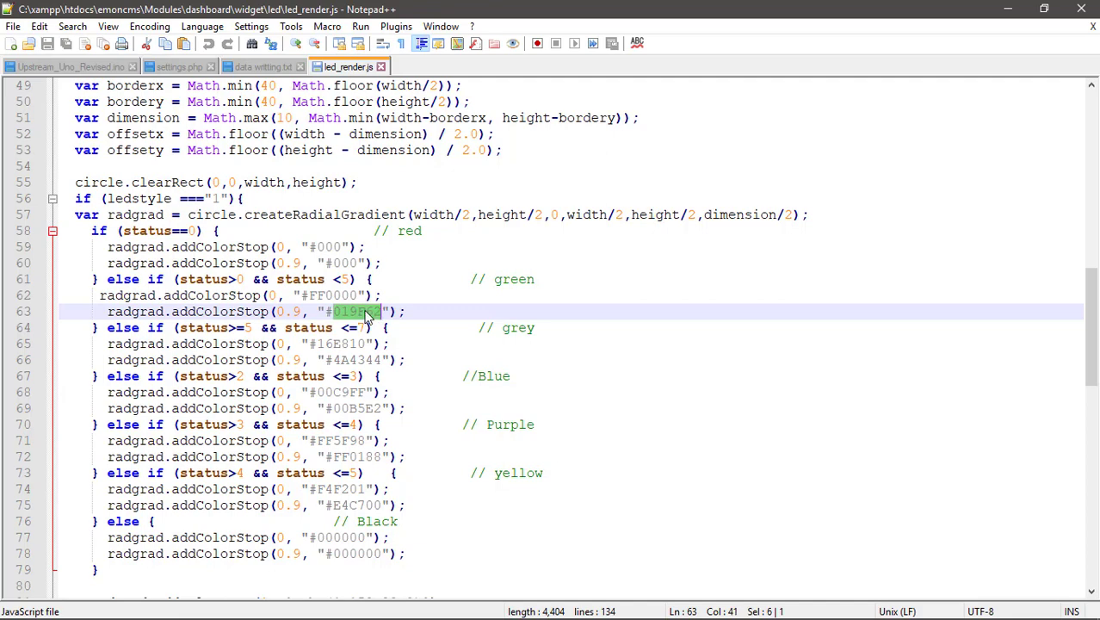
right_click(369, 316)
left_click(423, 325)
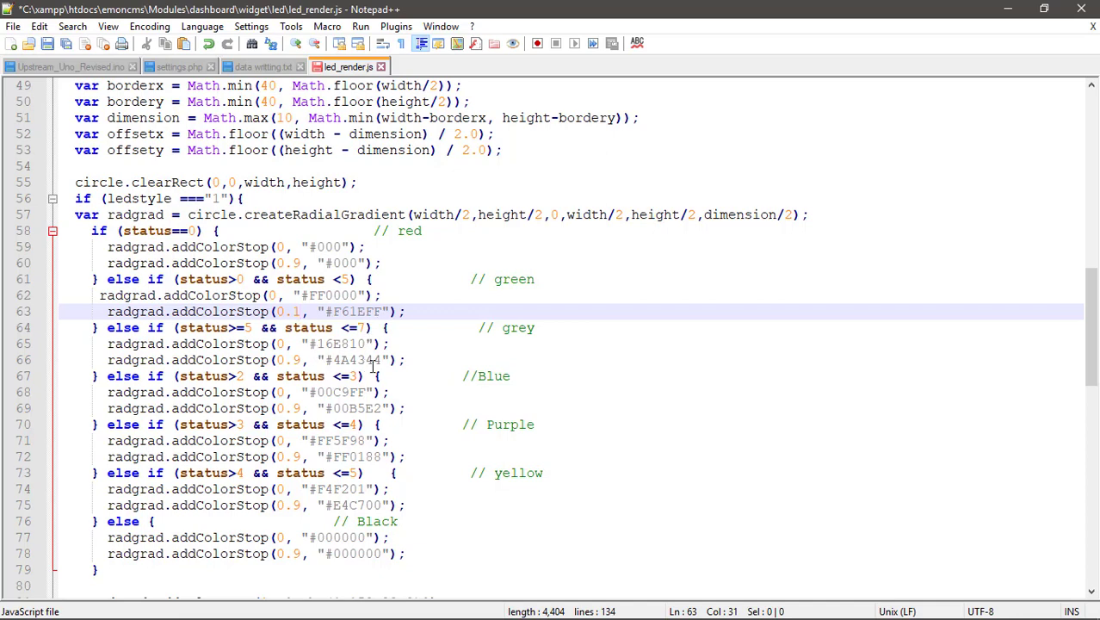
Copy colour code 16E810 from line 65 into line 66's colour code.
left_click_drag(316, 343, 333, 343)
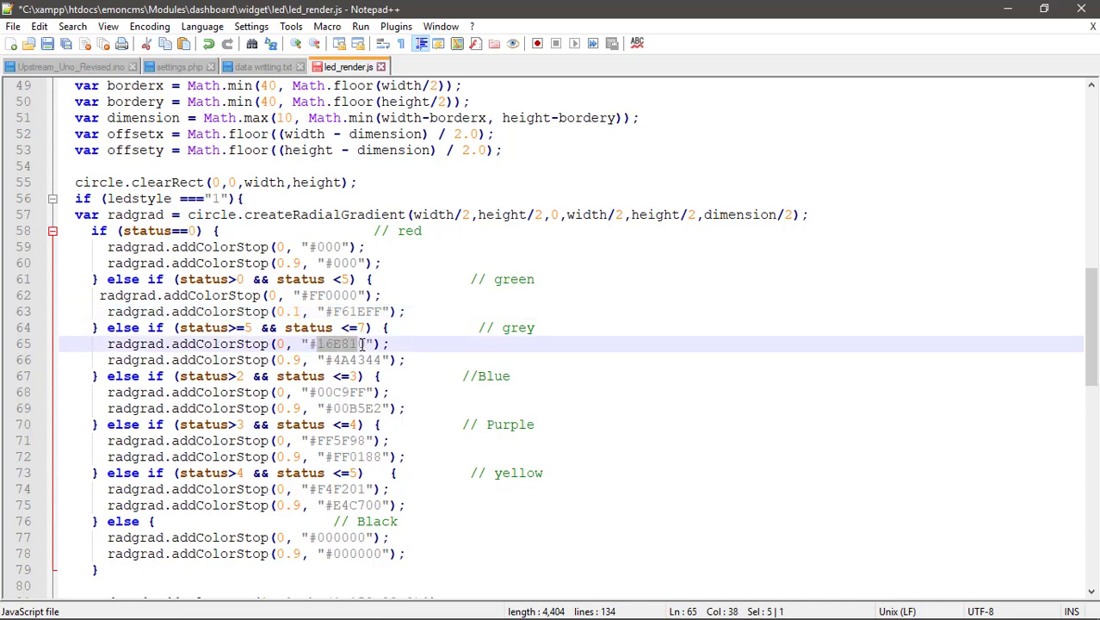
right_click(361, 346)
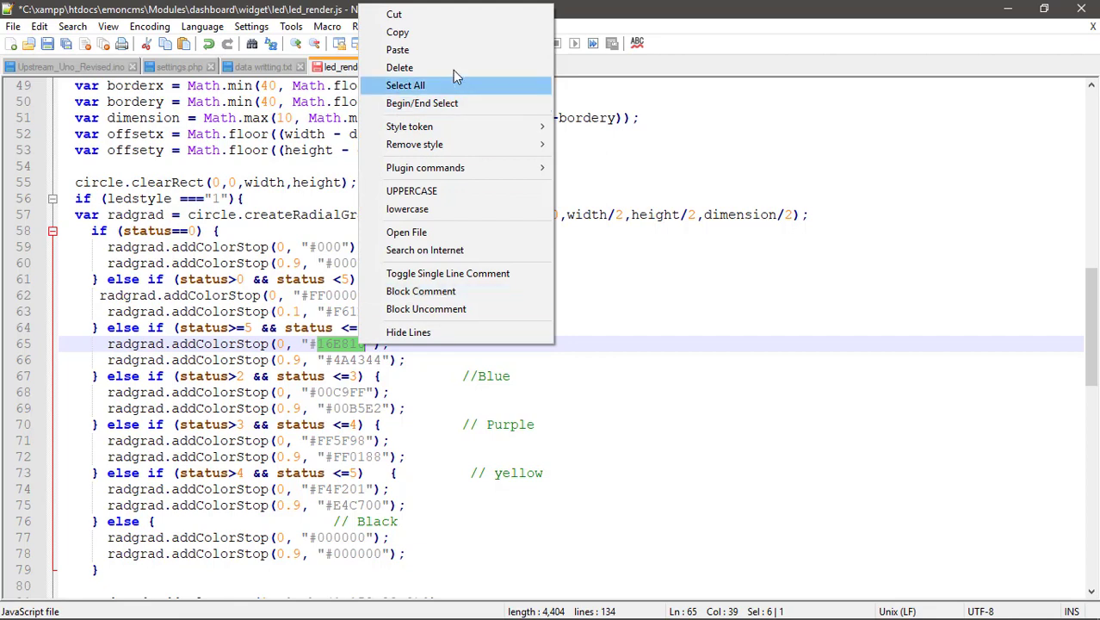
left_click(437, 34)
left_click(389, 392)
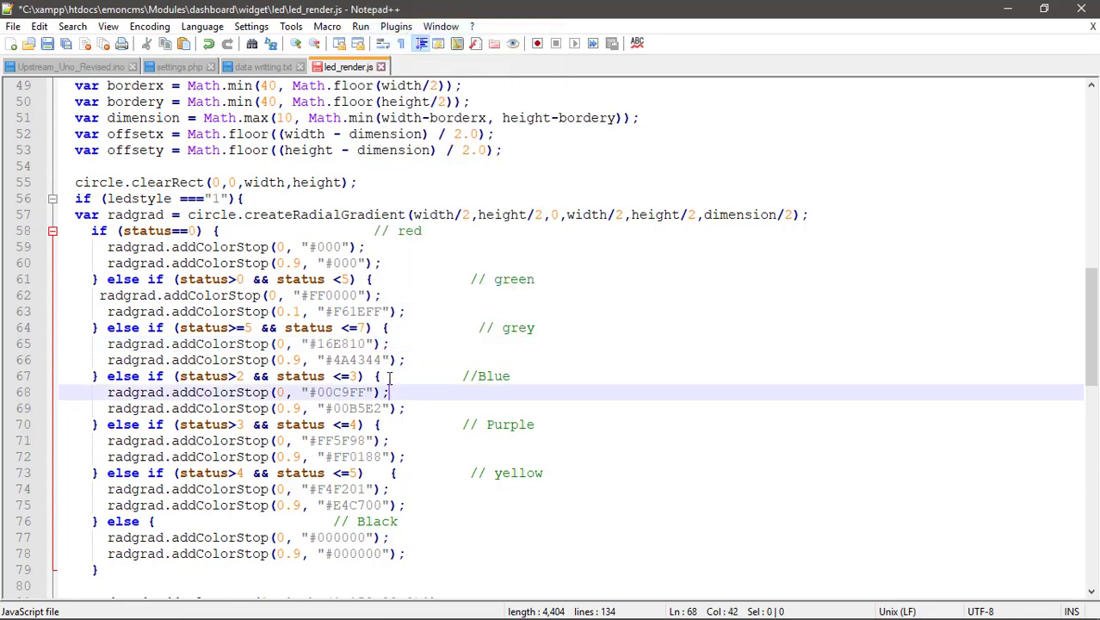
left_click_drag(381, 360, 347, 360)
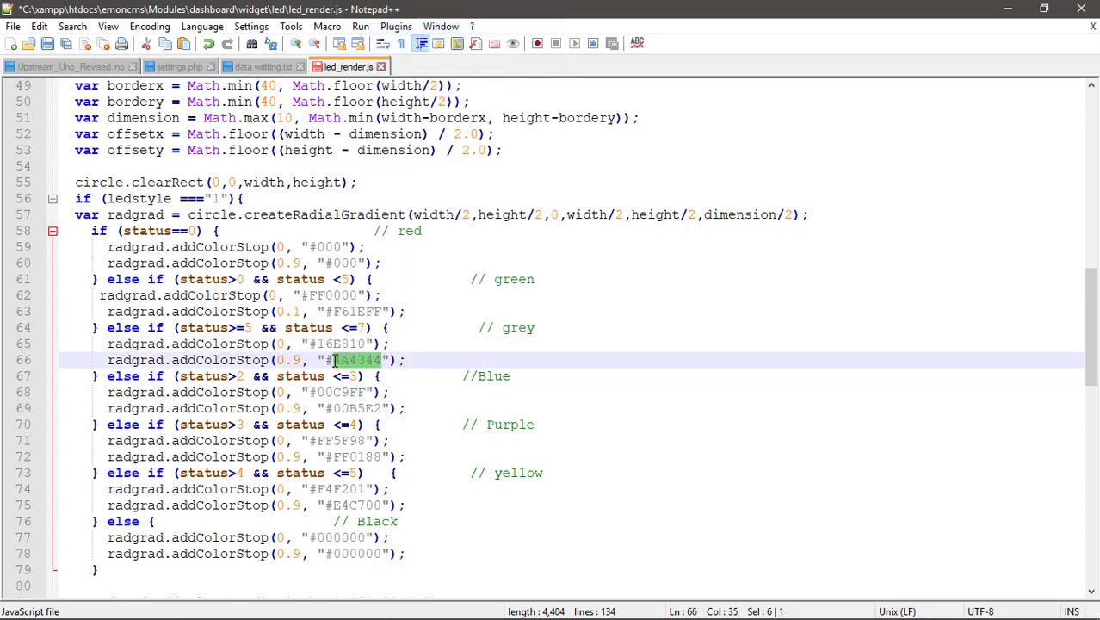
left_click(328, 361)
key("ctrl+v")
Change line 60's colour stop to 0.1, save led_render.js, and minimise Notepad++.
left_click(632, 326)
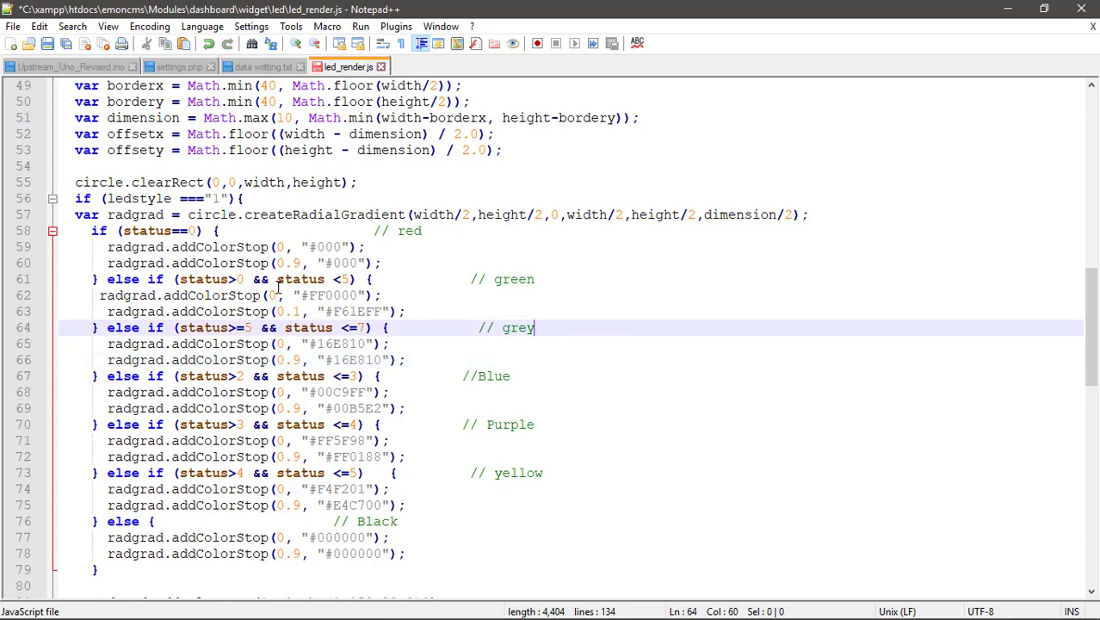
left_click(301, 263)
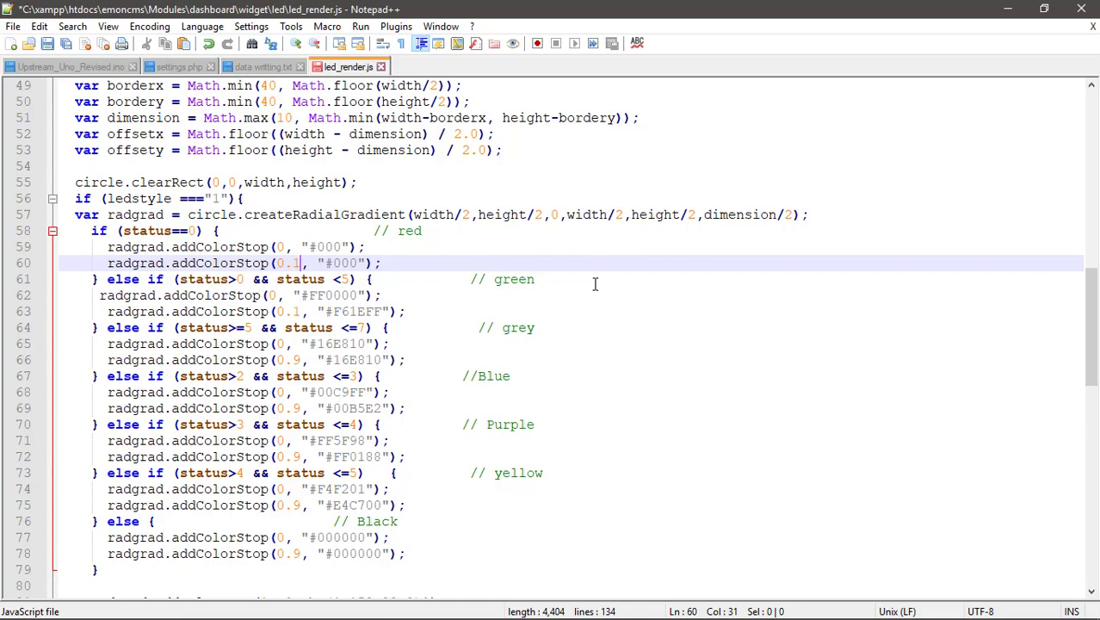
key("ctrl+s")
left_click(1018, 10)
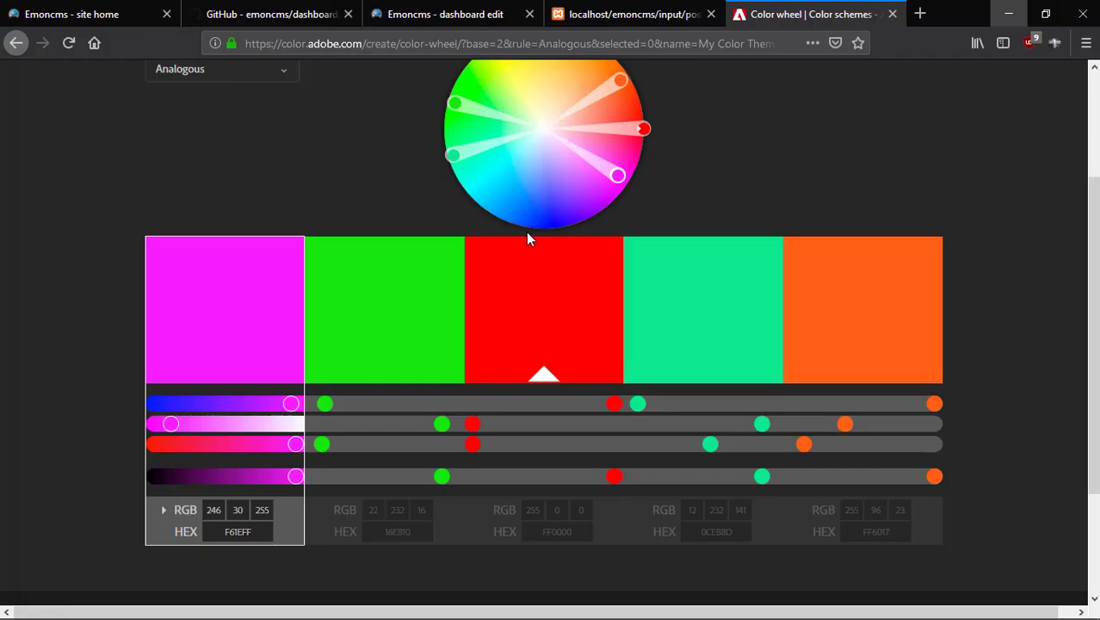
Reload the Emoncms dashboard and resend the input/post sensor values.
left_click(469, 23)
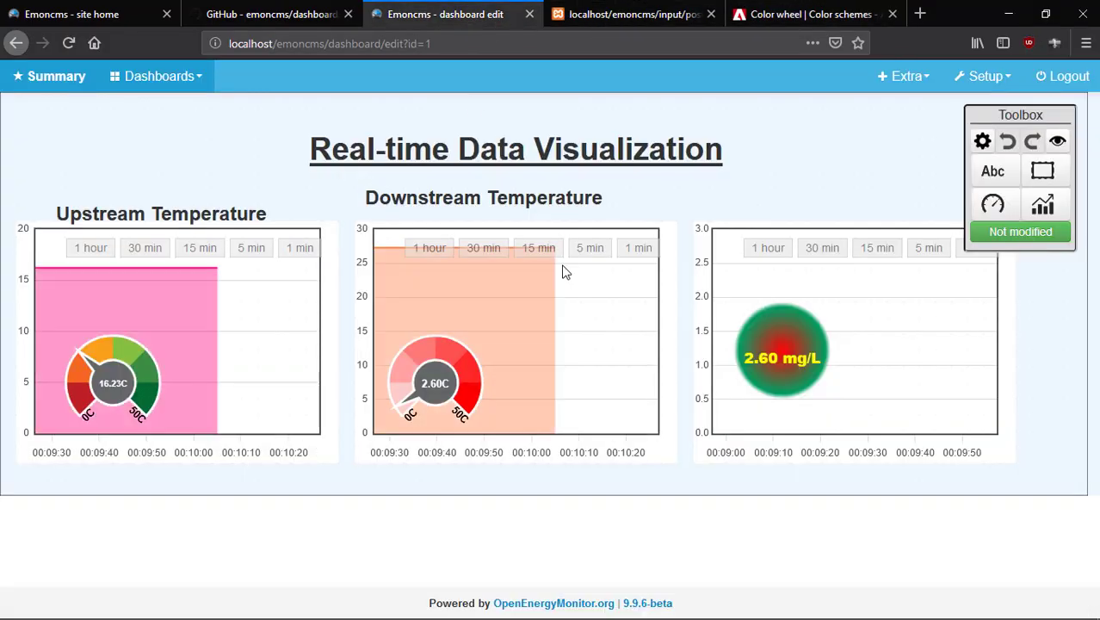
left_click(72, 48)
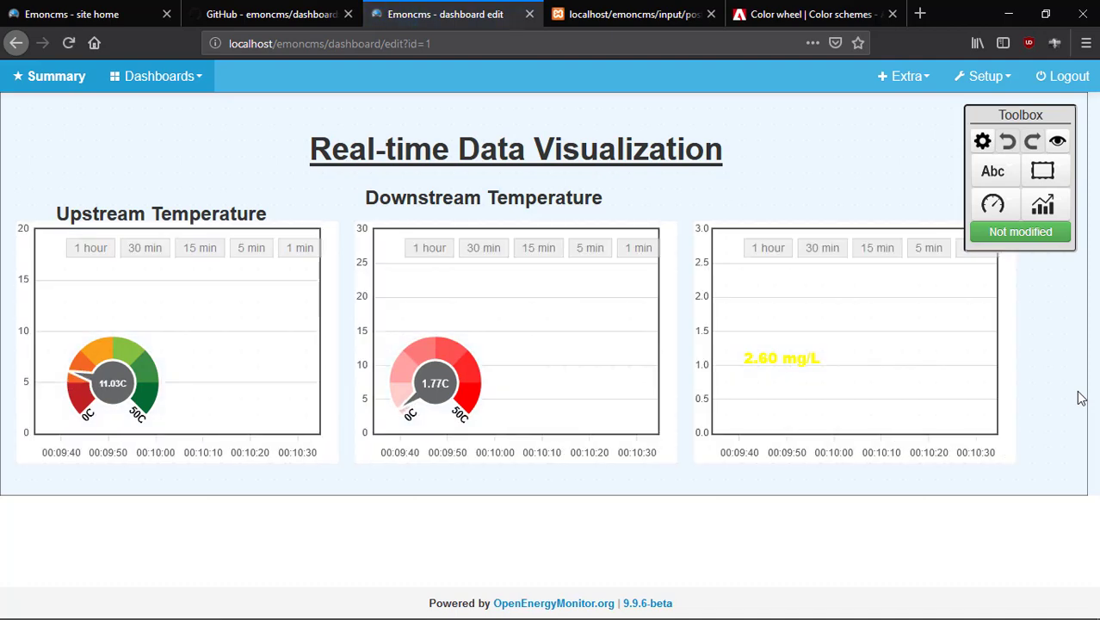
left_click(633, 12)
left_click(69, 43)
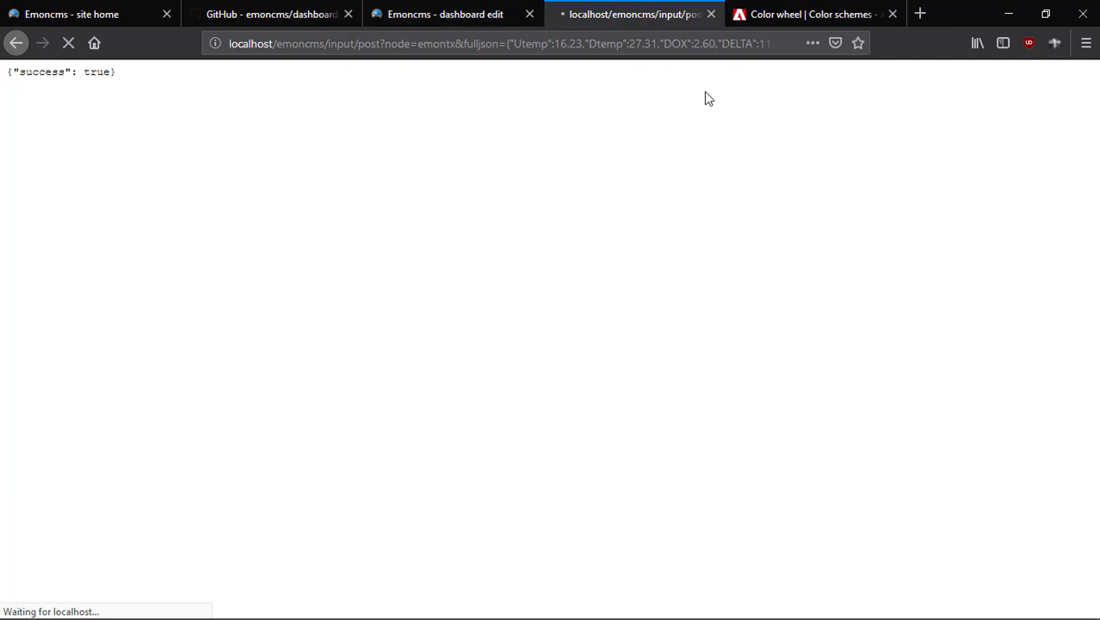
left_click(449, 15)
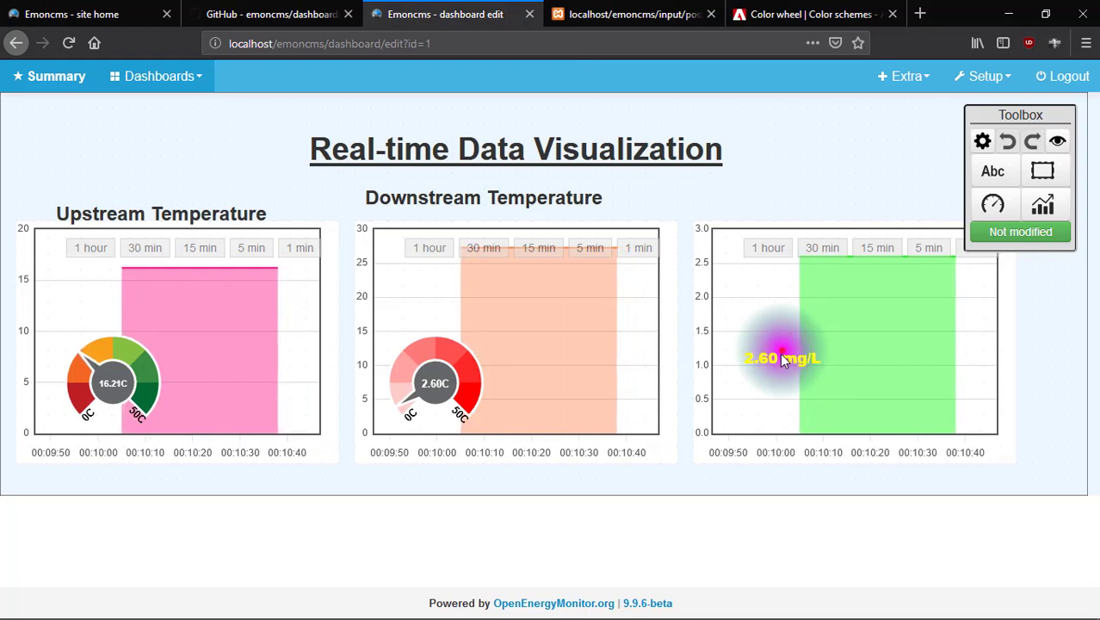
Select the Dissolved Oxygen LED widget to check its magenta glow, then return to Notepad++.
left_click(780, 355)
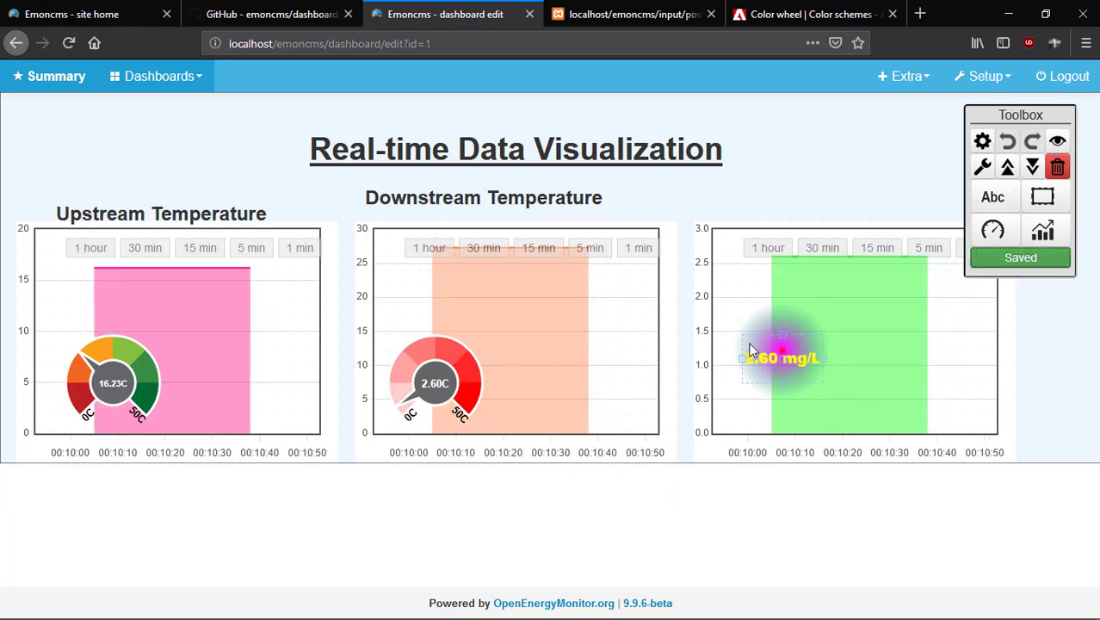
mouse_move(824, 616)
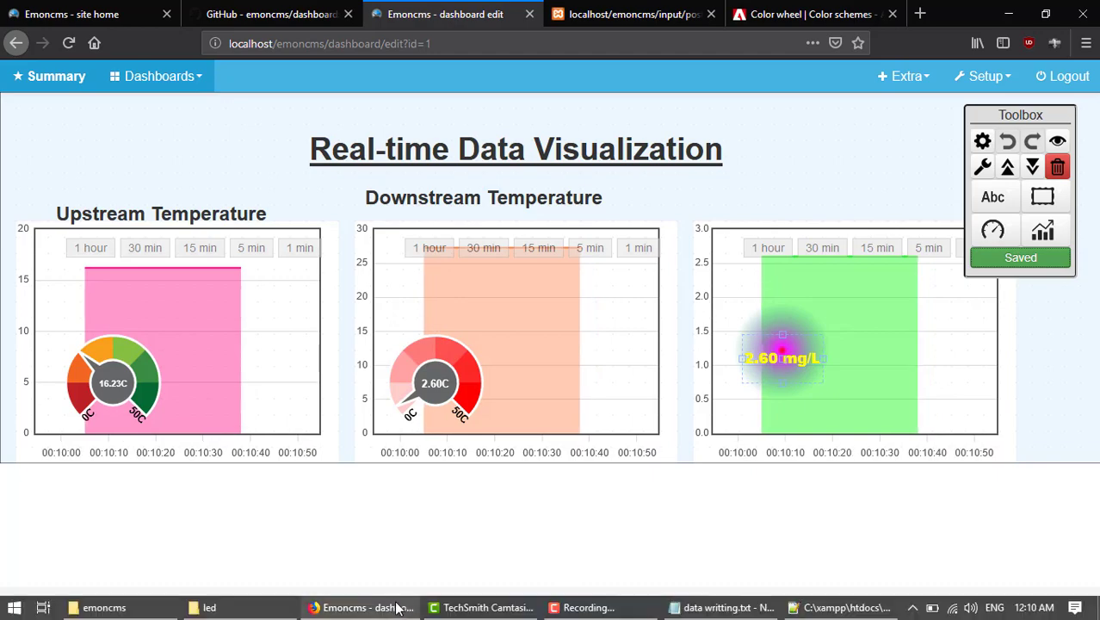
left_click(823, 602)
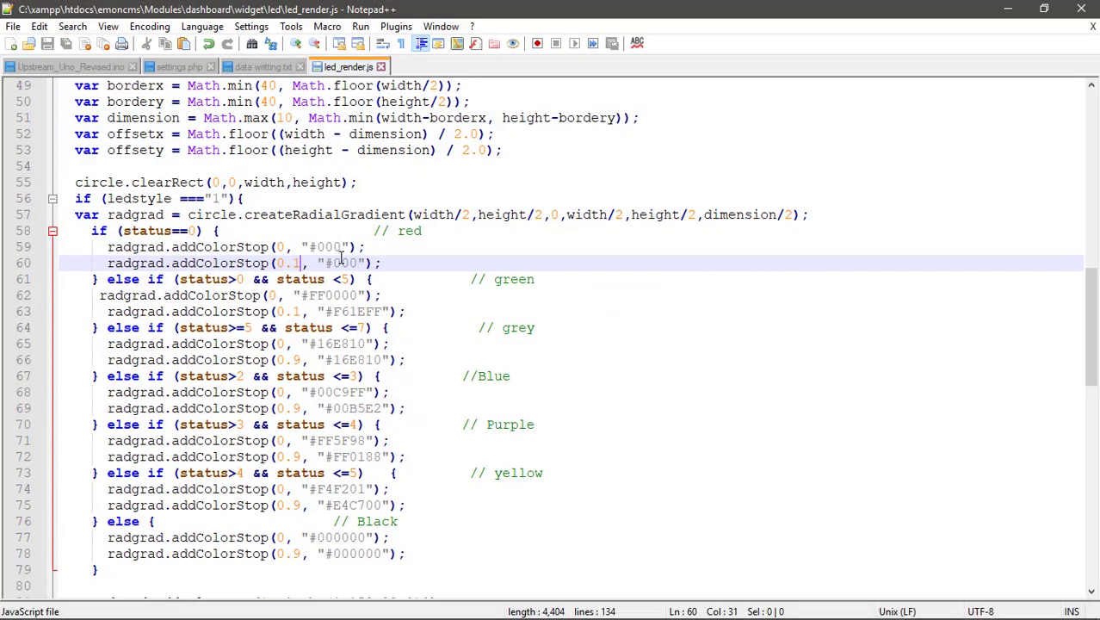
Set the red and green branches' second colour stops to offset 1 and save led_render.js.
key("BackSpace")
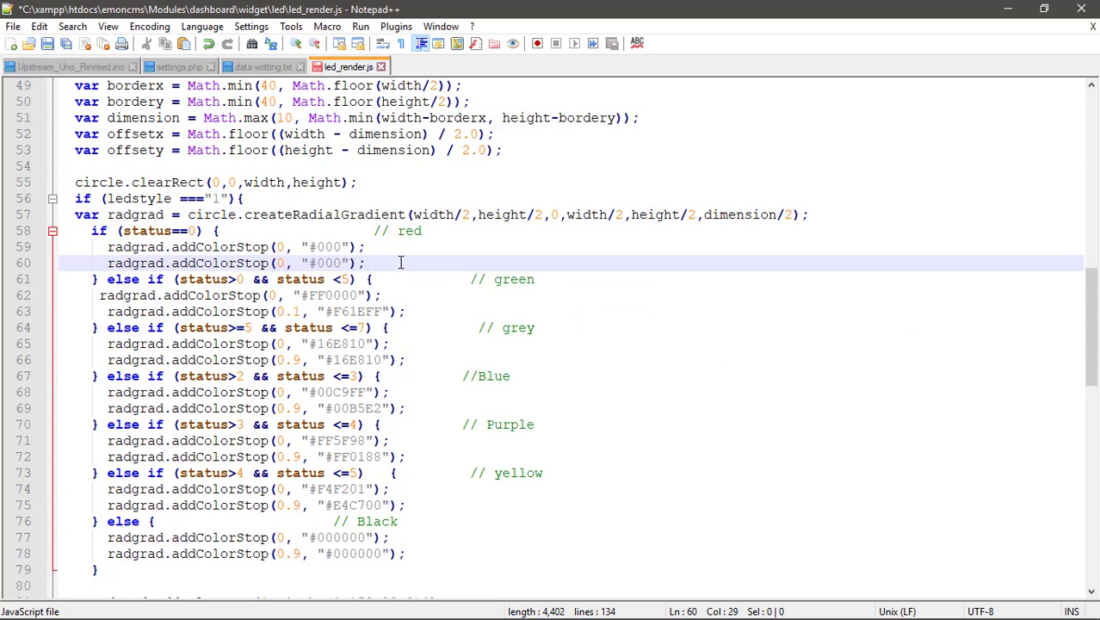
left_click(299, 311)
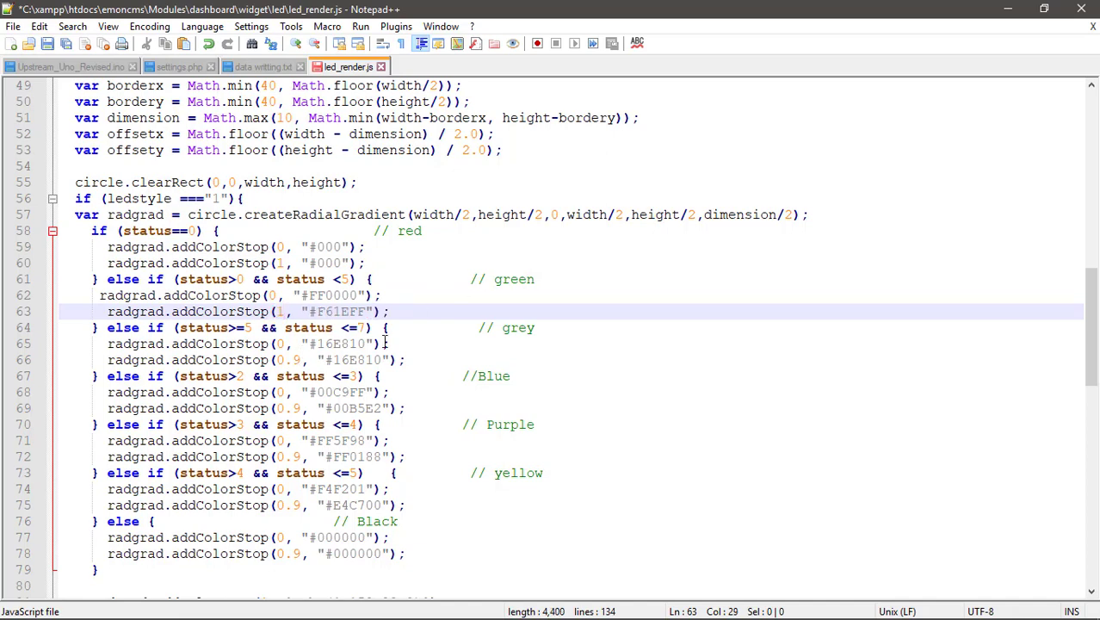
key("ctrl+s")
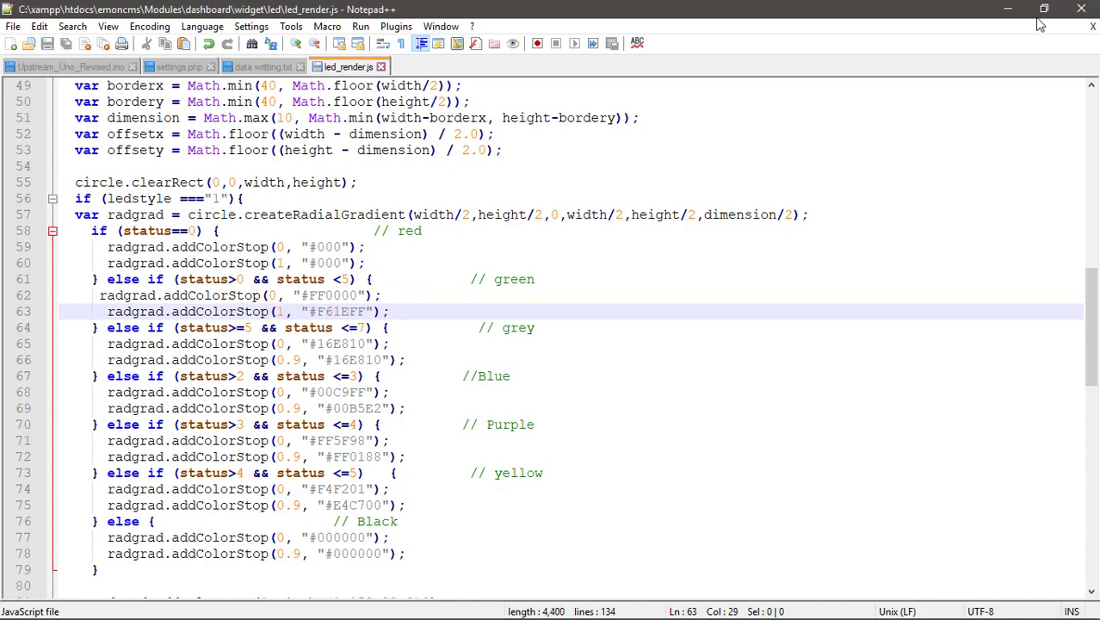
left_click(1007, 9)
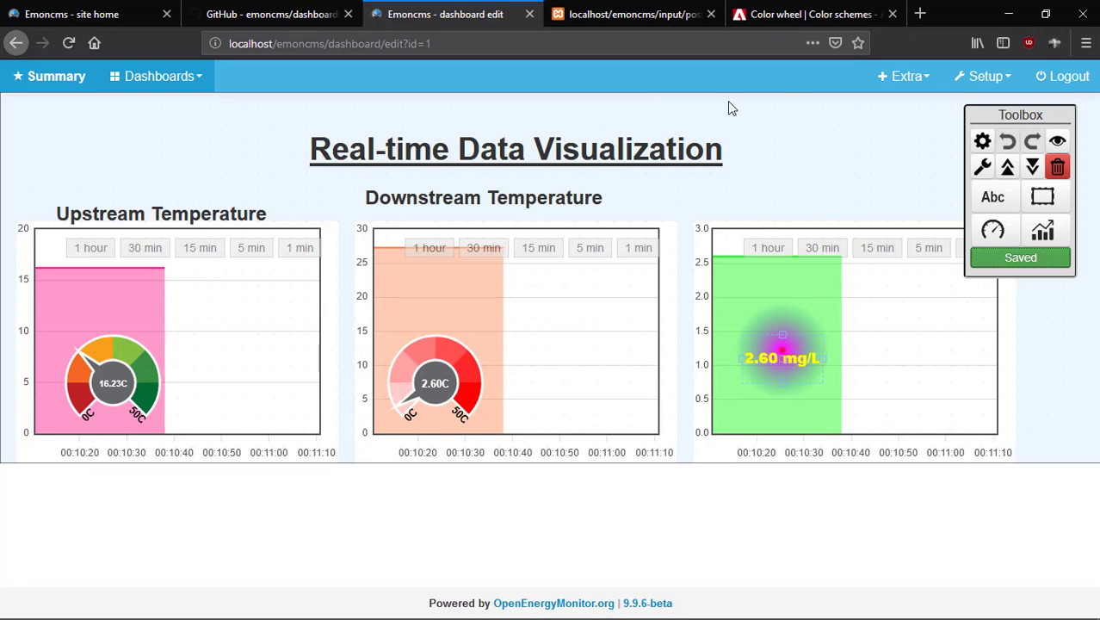
Refresh the dashboard, resend the input/post values, and switch the dashboard to view mode.
key("F5")
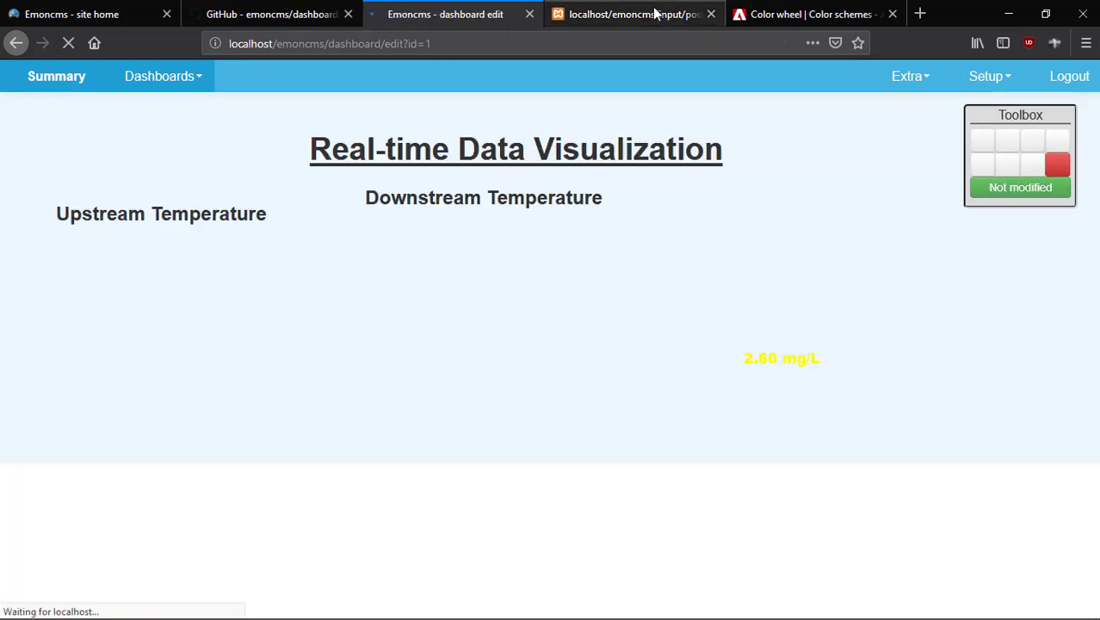
left_click(637, 14)
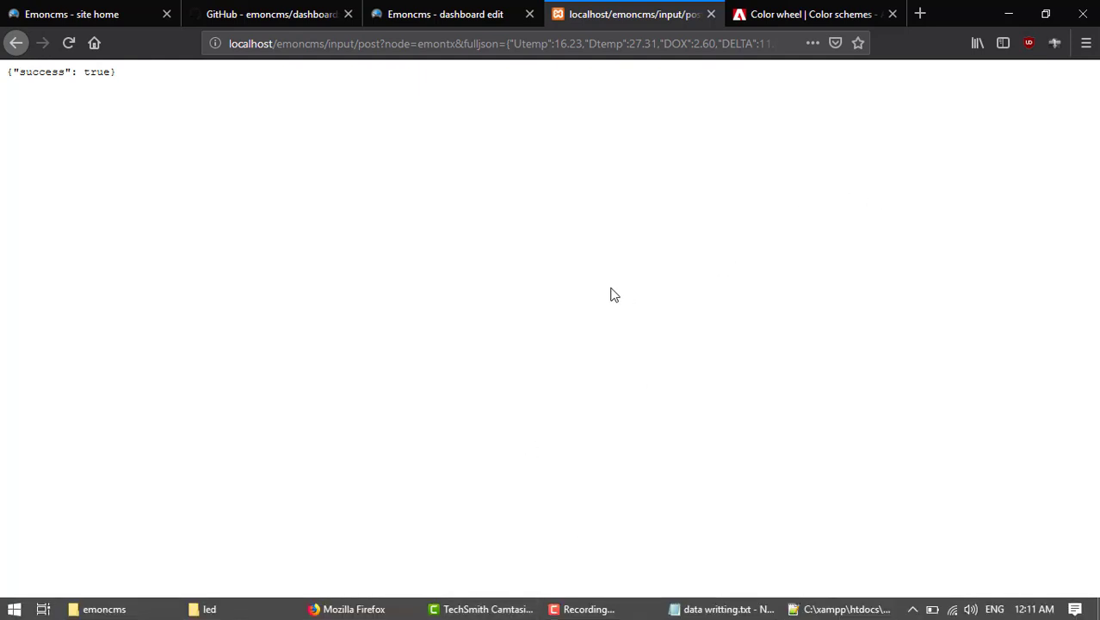
left_click(432, 15)
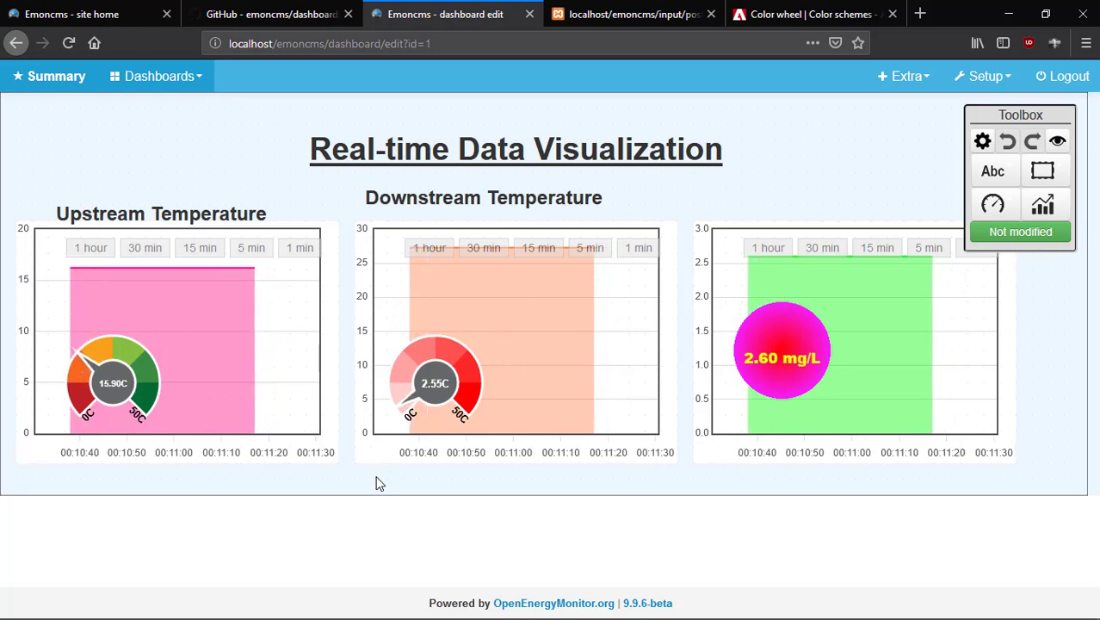
left_click(1058, 142)
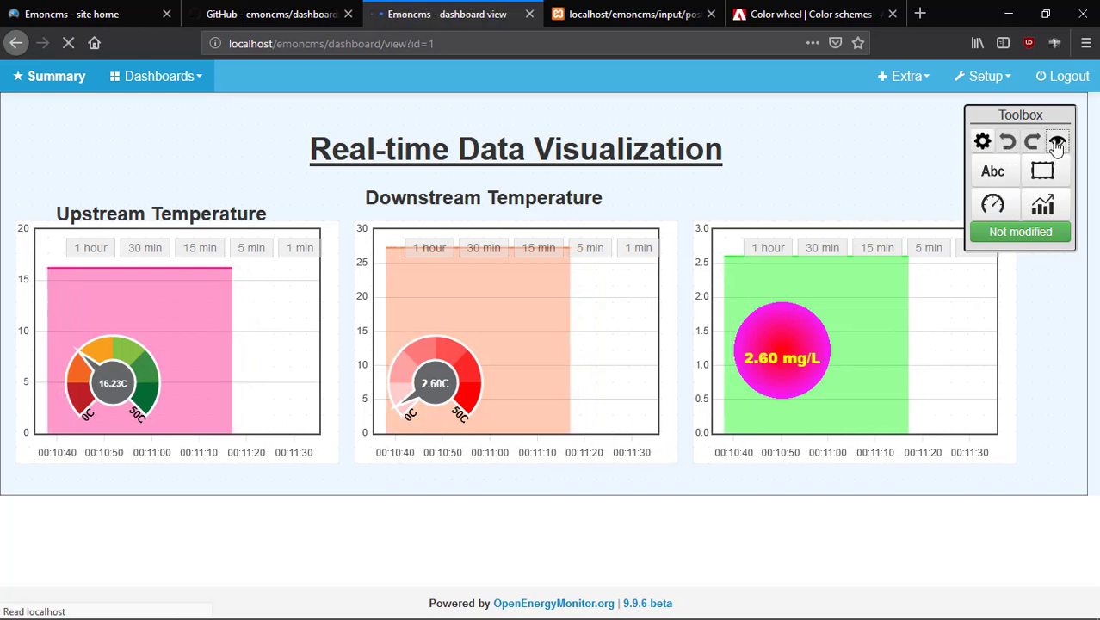